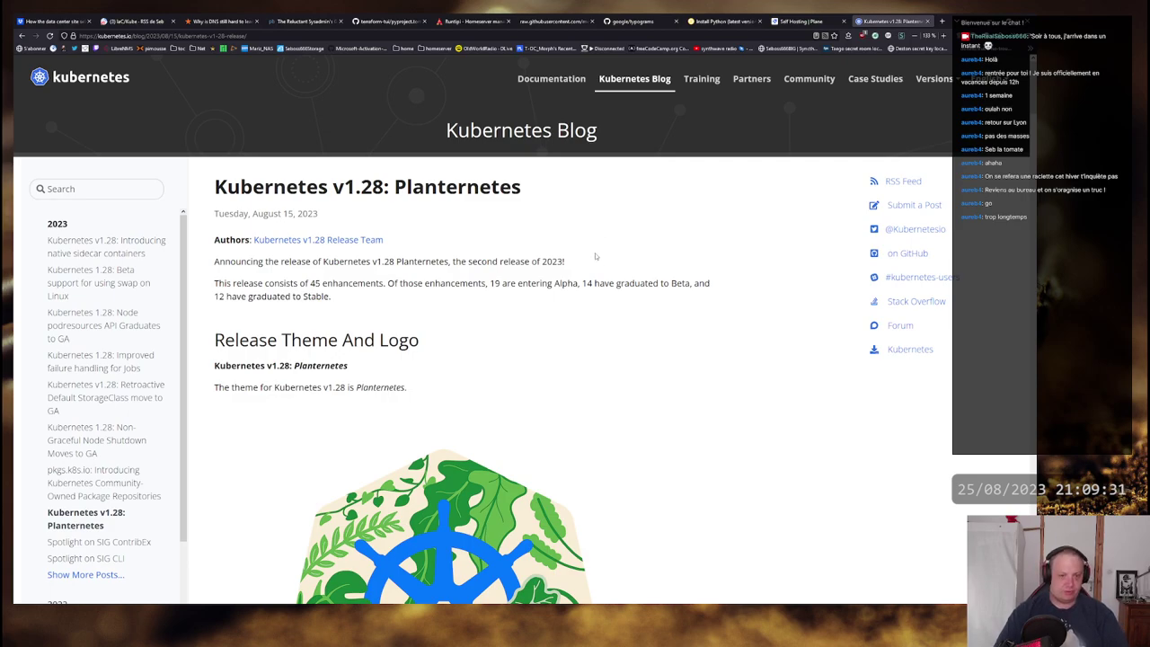
Step: Read the introduction of the Kubernetes v1.28 Planternetes post and continue to the What's New (Major Themes) section
scroll(689, 243, down, 1)
scroll(688, 243, up, 1)
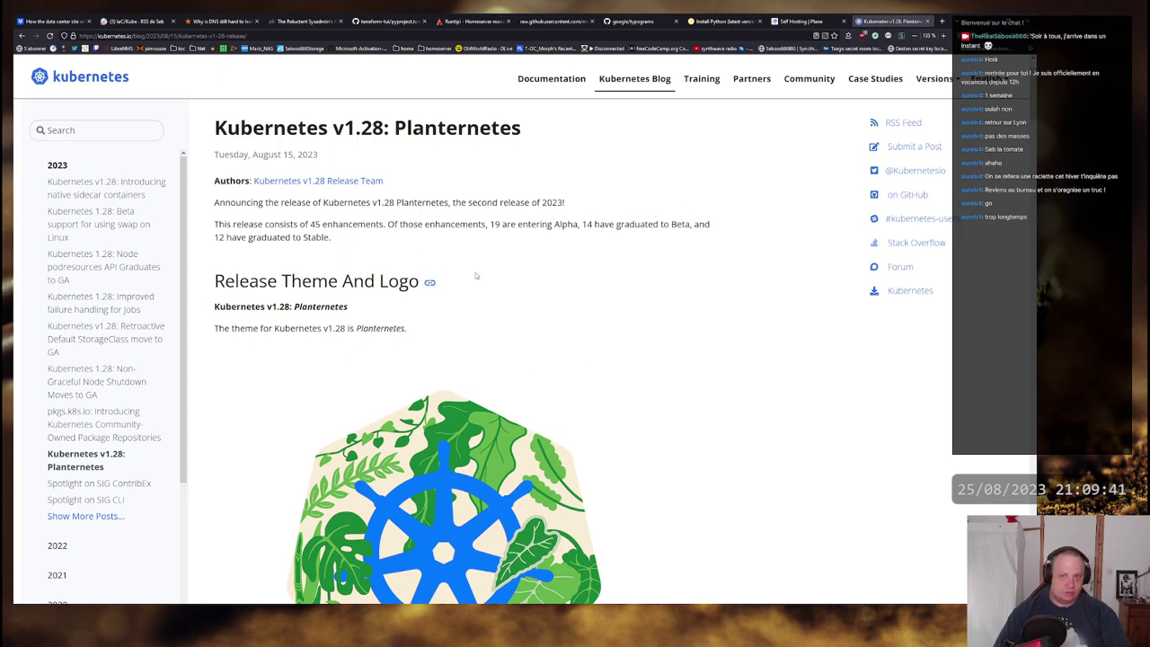
drag(218, 224, 689, 225)
click(716, 227)
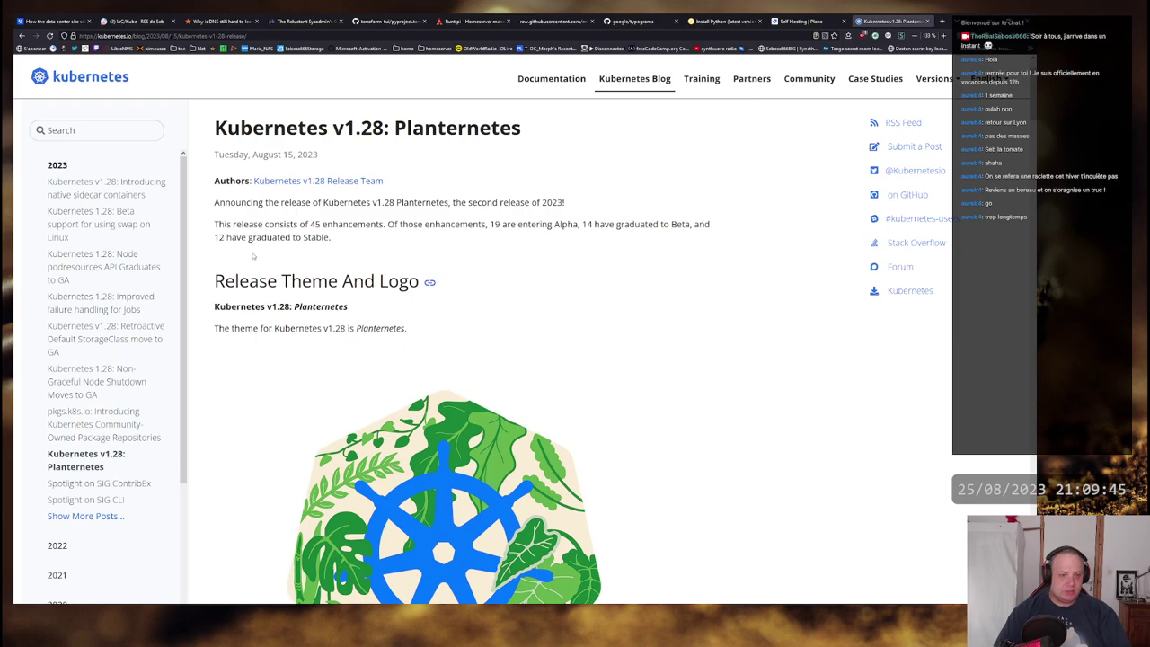
scroll(693, 223, down, 5)
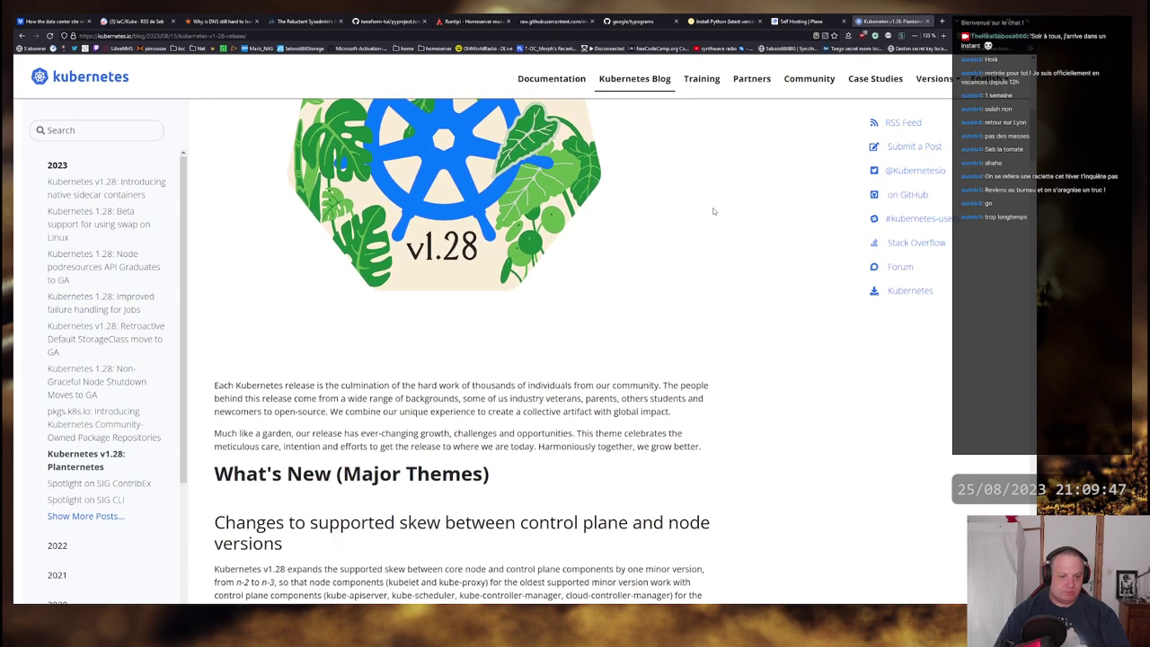
scroll(714, 211, down, 4)
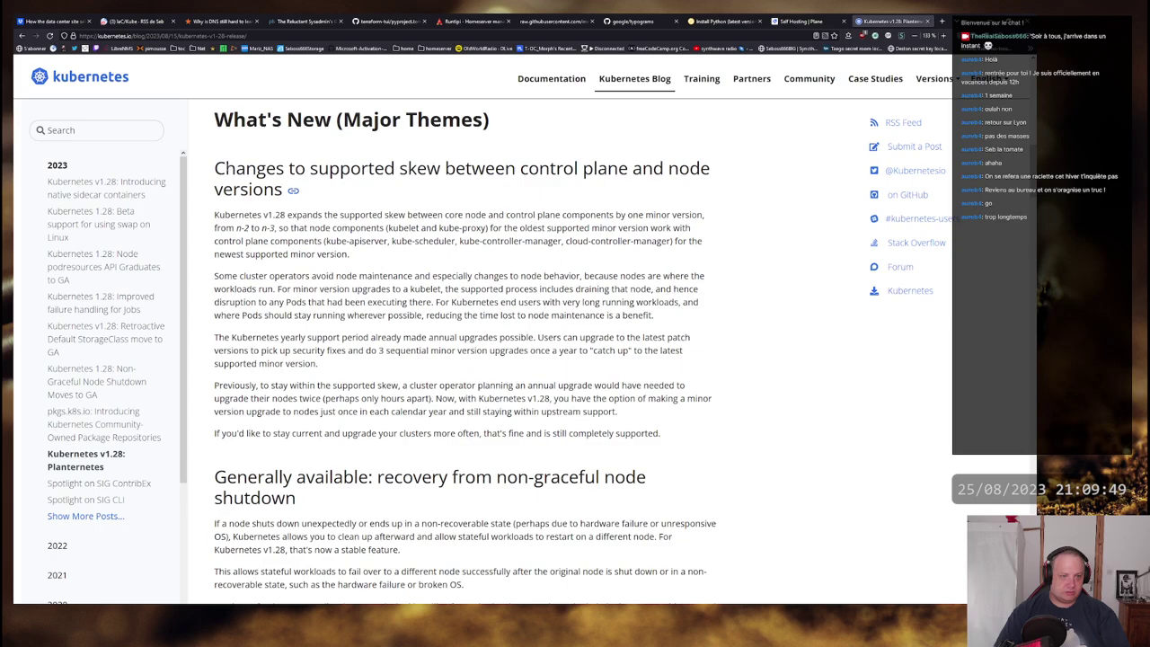
Step: Copy the word "skew" from the heading on supported skew between control plane and node versions
drag(703, 168, 224, 168)
click(225, 168)
double_click(420, 170)
key(ctrl+c)
right_click(419, 171)
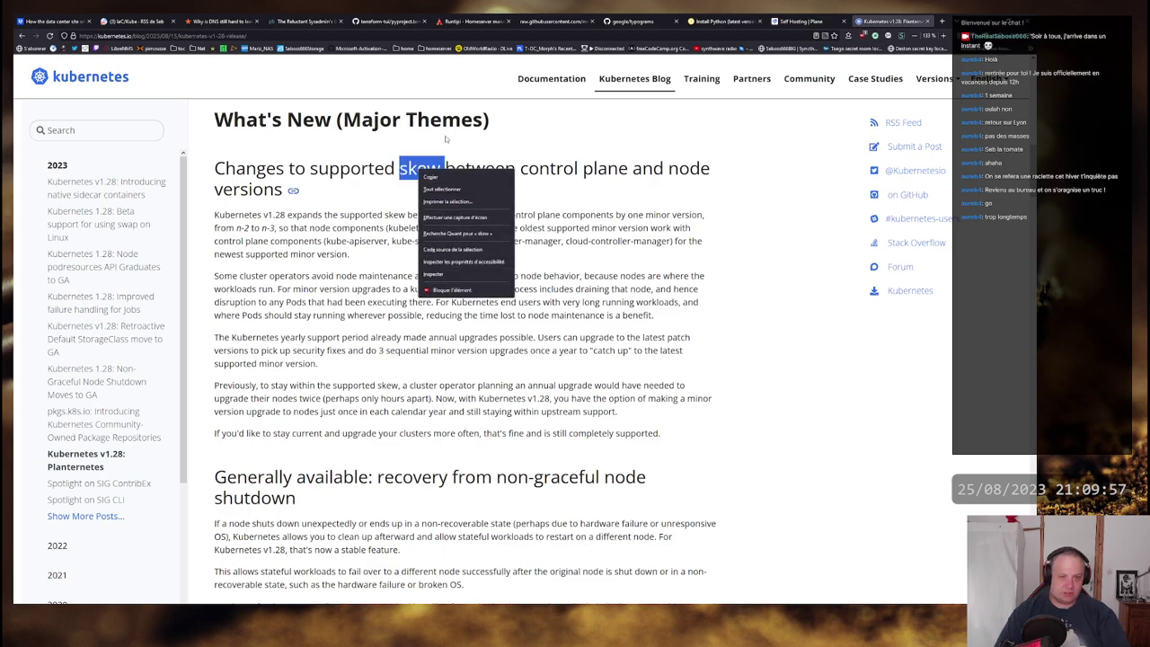
click(436, 177)
Step: Translate the copied word into French with the DeepL translator in a new tab, and close that tab once read
key(ctrl+t)
text(deepl.com/)
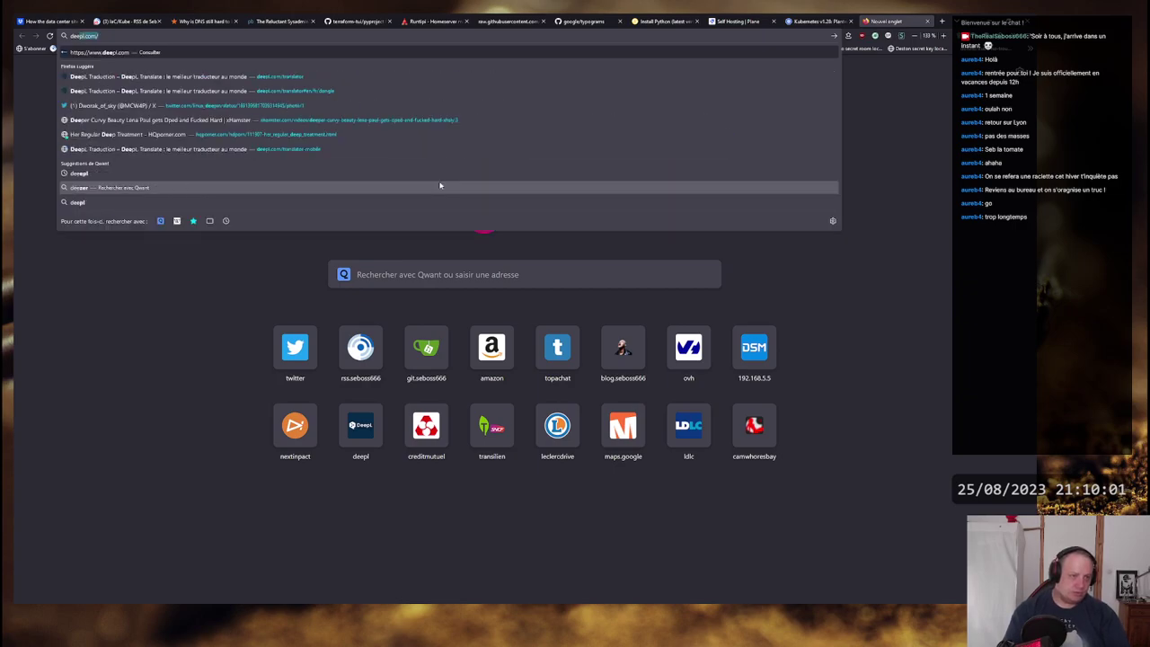
key(Down)
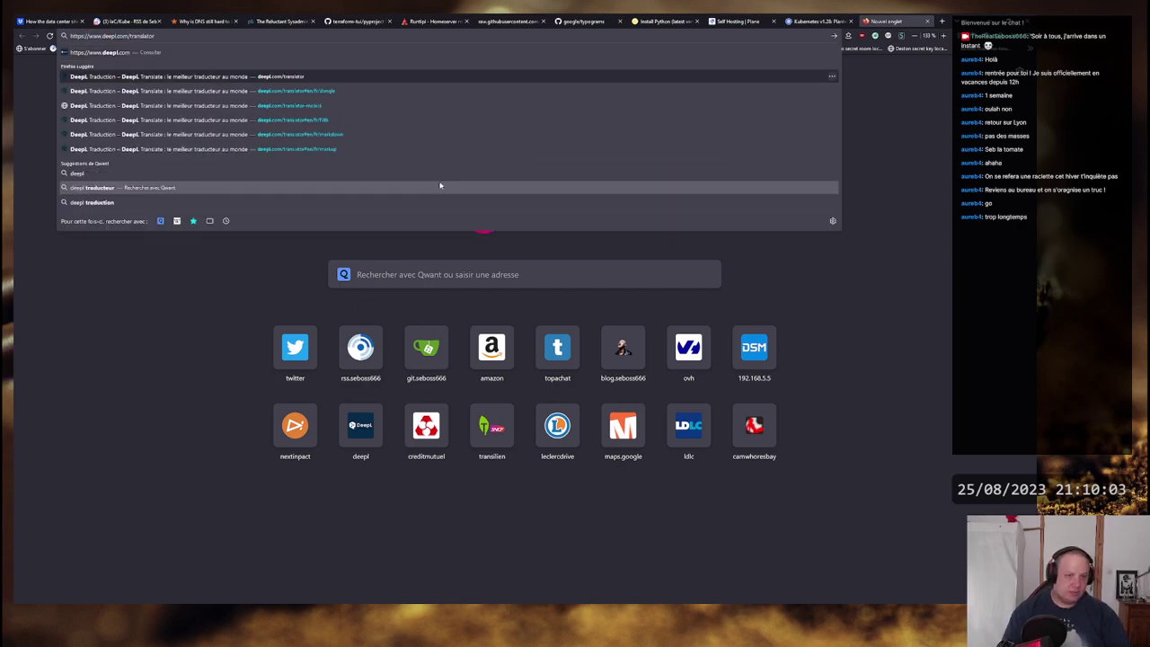
key(Up)
key(Down)
key(Return)
right_click(440, 184)
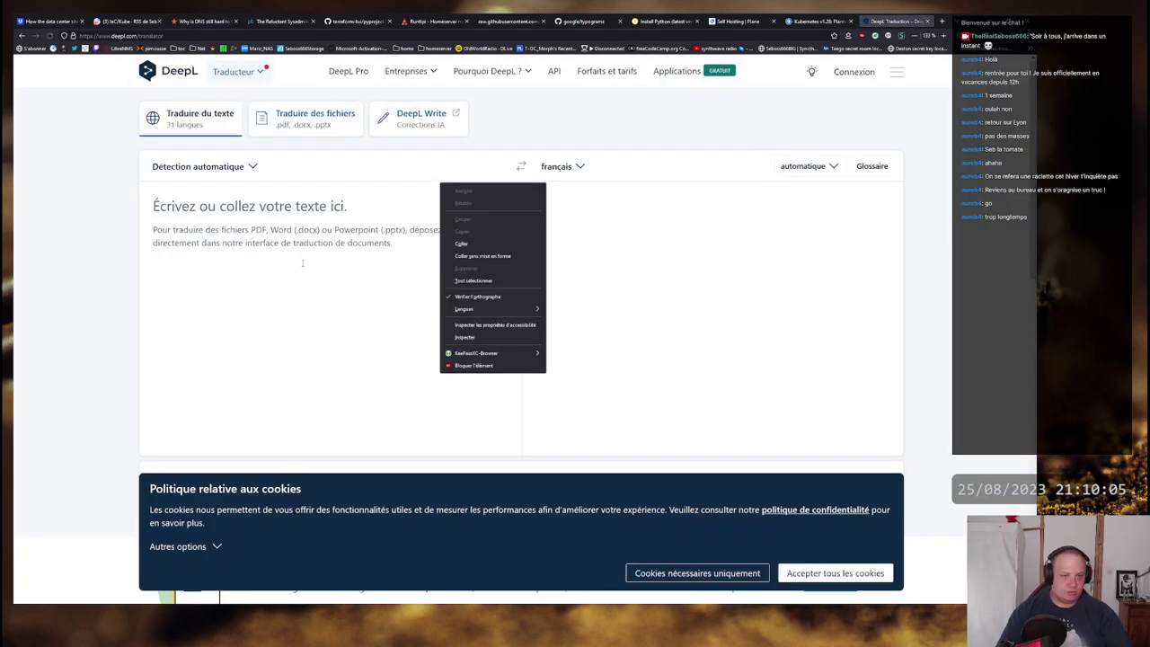
click(303, 263)
key(ctrl+v)
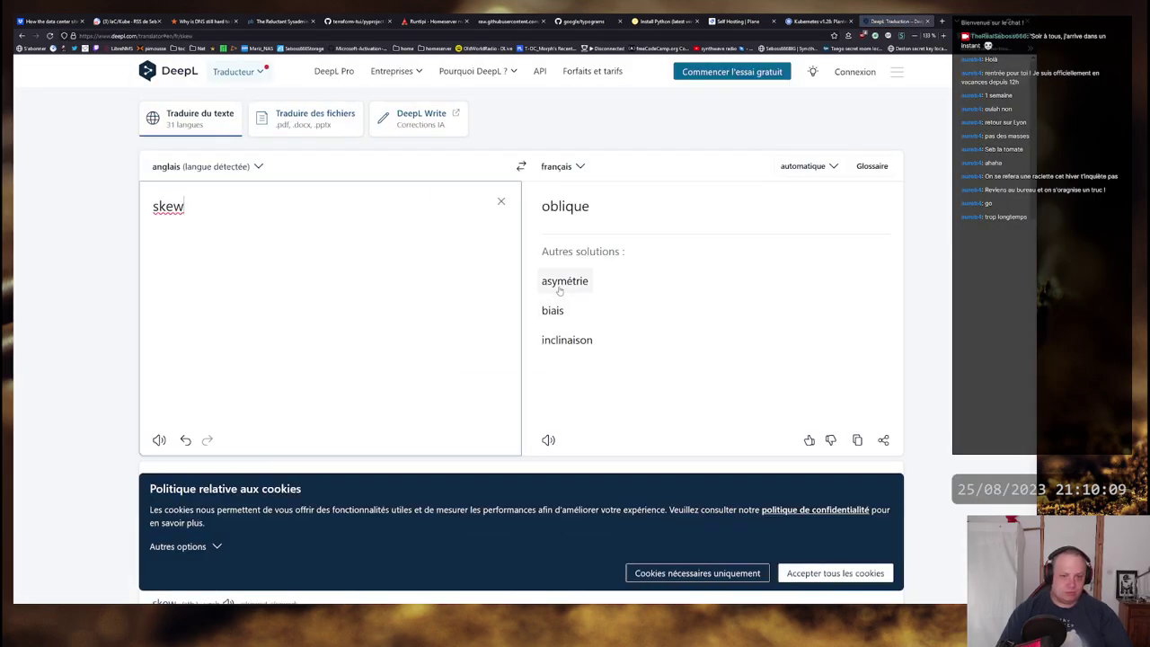
middle_click(888, 25)
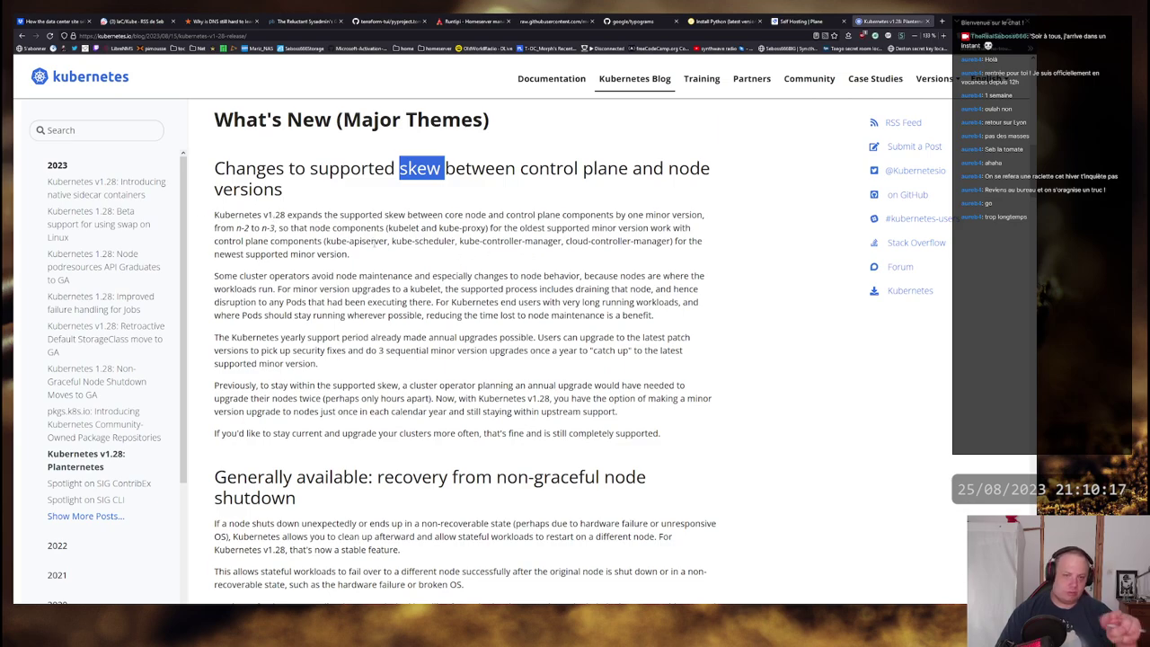
Step: Examine the section on supported version skew between control plane and nodes, including the n-2 to n-3 change and yearly upgrades
drag(518, 168, 643, 169)
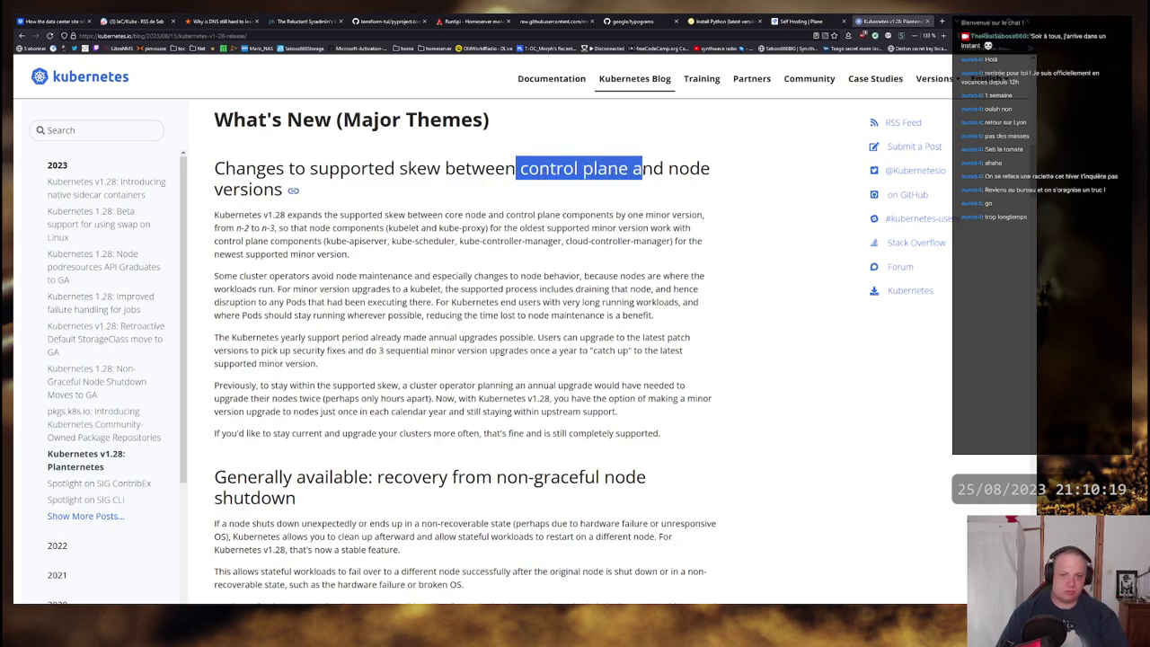
click(232, 189)
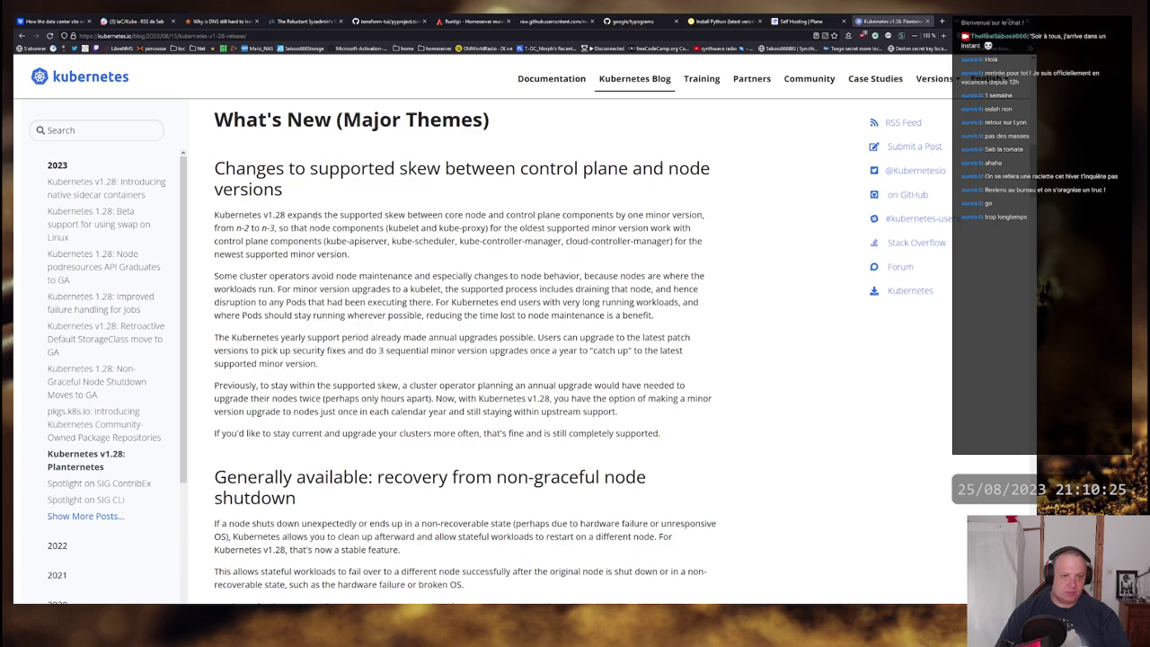
drag(235, 229, 275, 229)
click(264, 228)
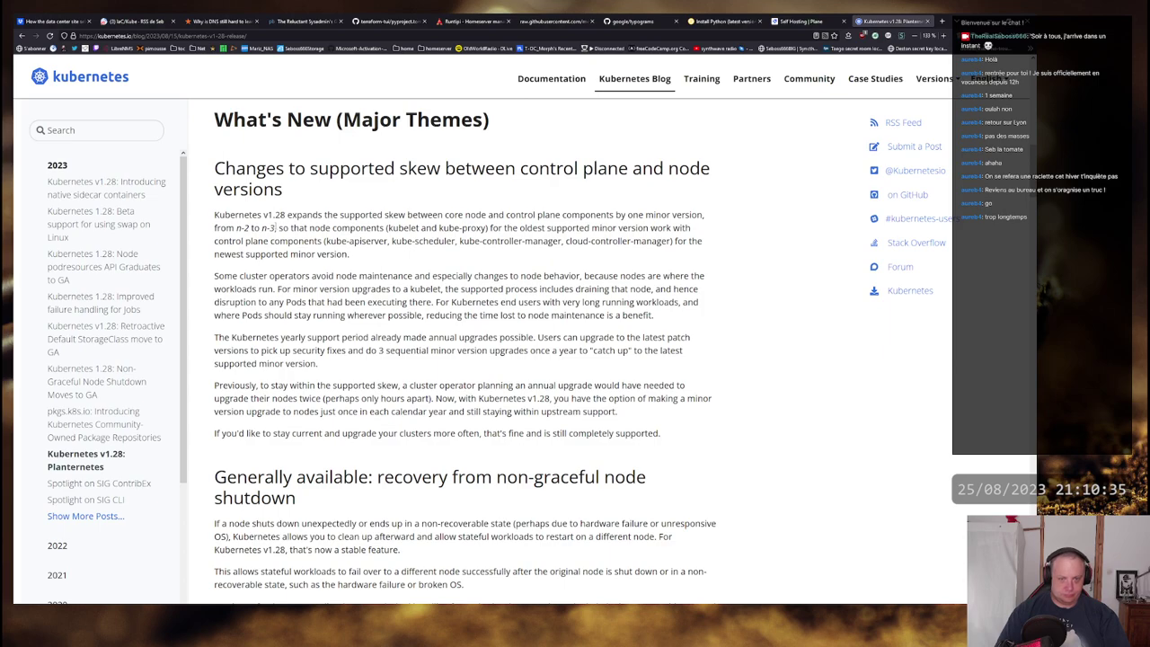
scroll(483, 233, down, 3)
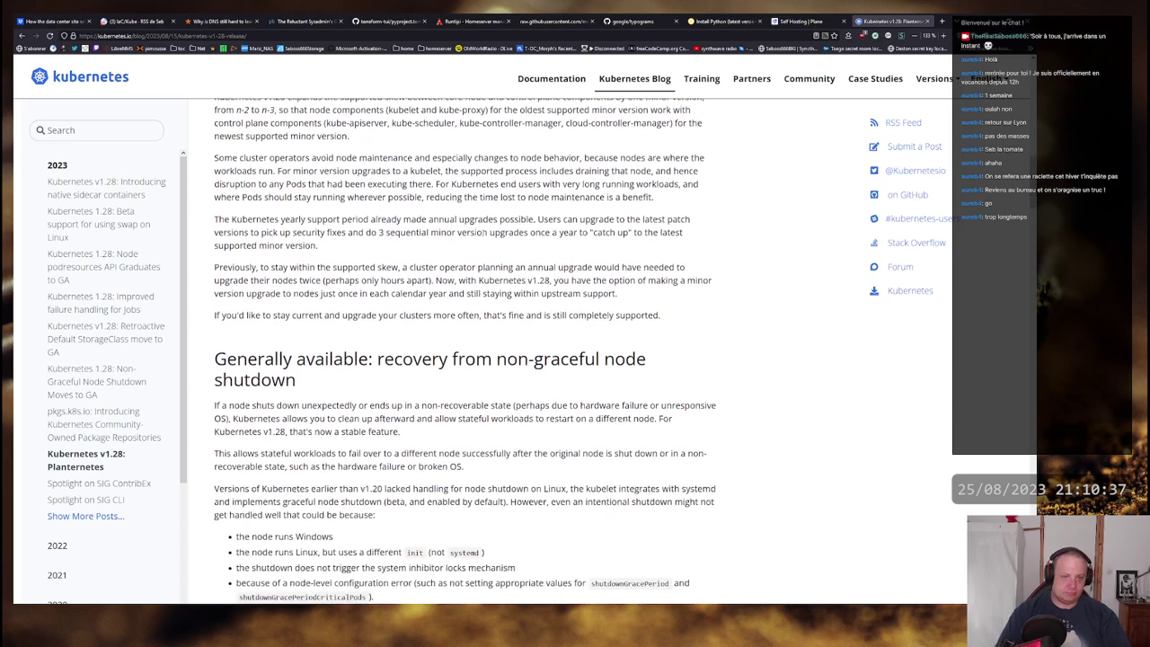
scroll(483, 233, up, 1)
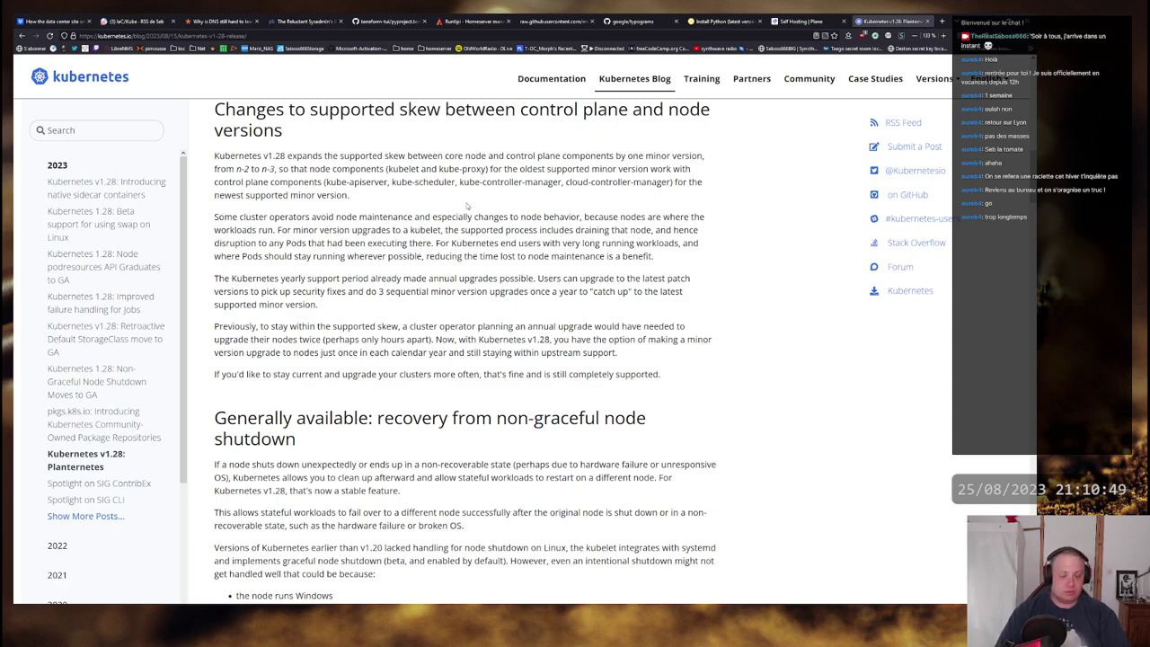
scroll(467, 201, down, 3)
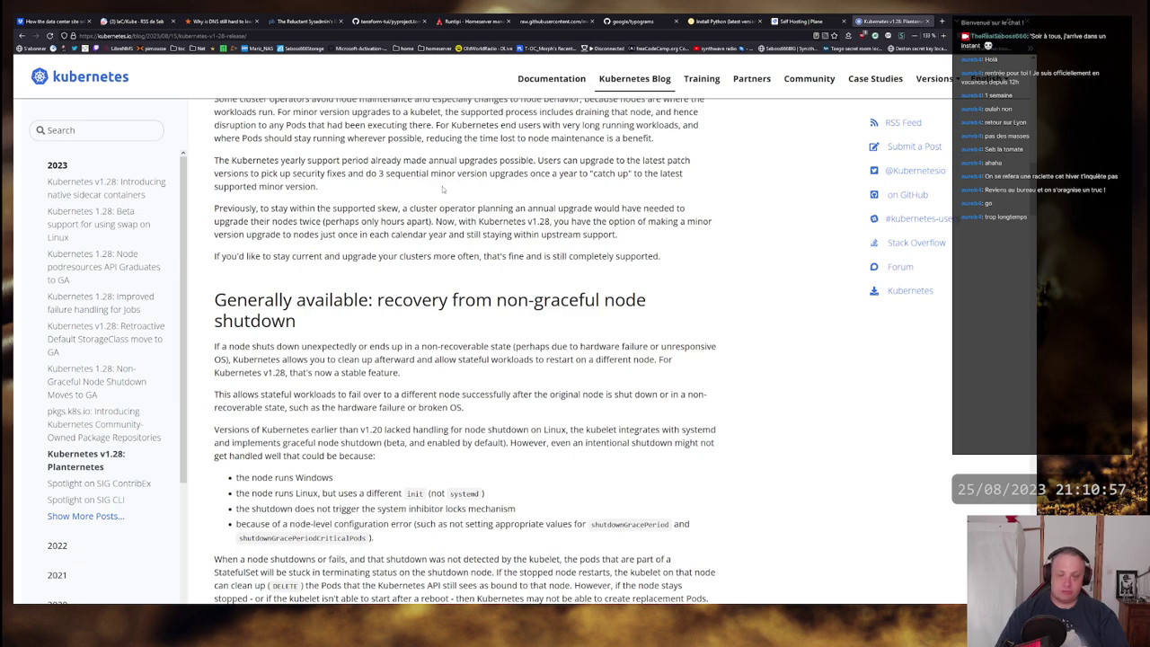
scroll(435, 204, up, 1)
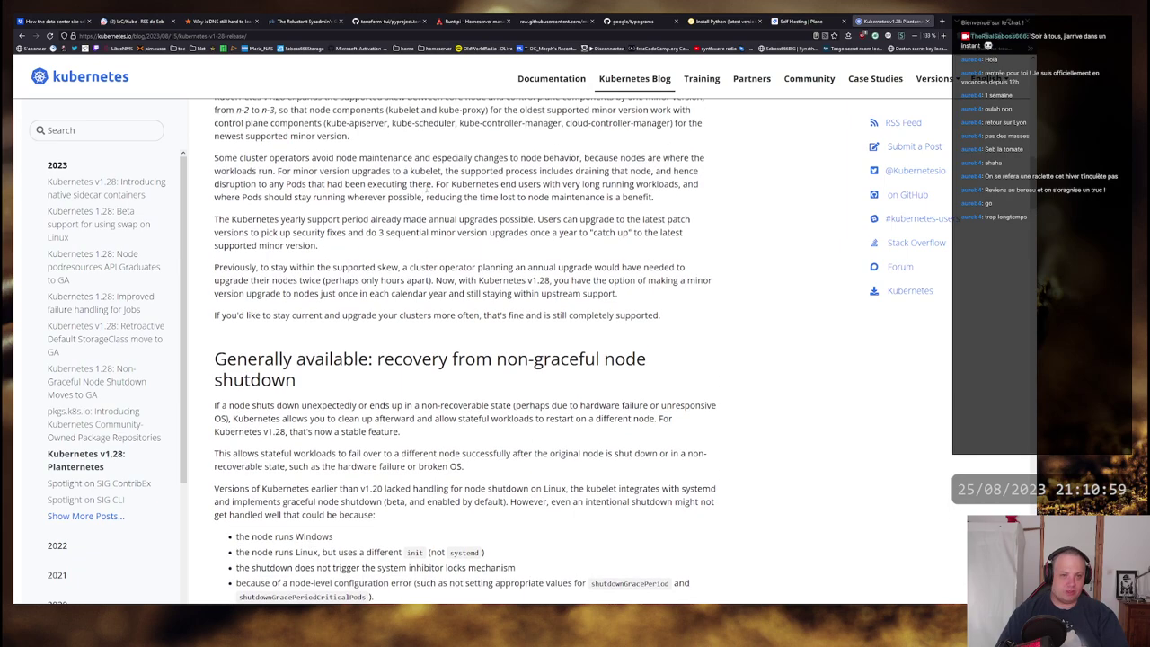
Step: Read the section on recovery from non-graceful node shutdown, including the unhandled shutdown cases and the StatefulSet and storage problems
scroll(444, 165, down, 4)
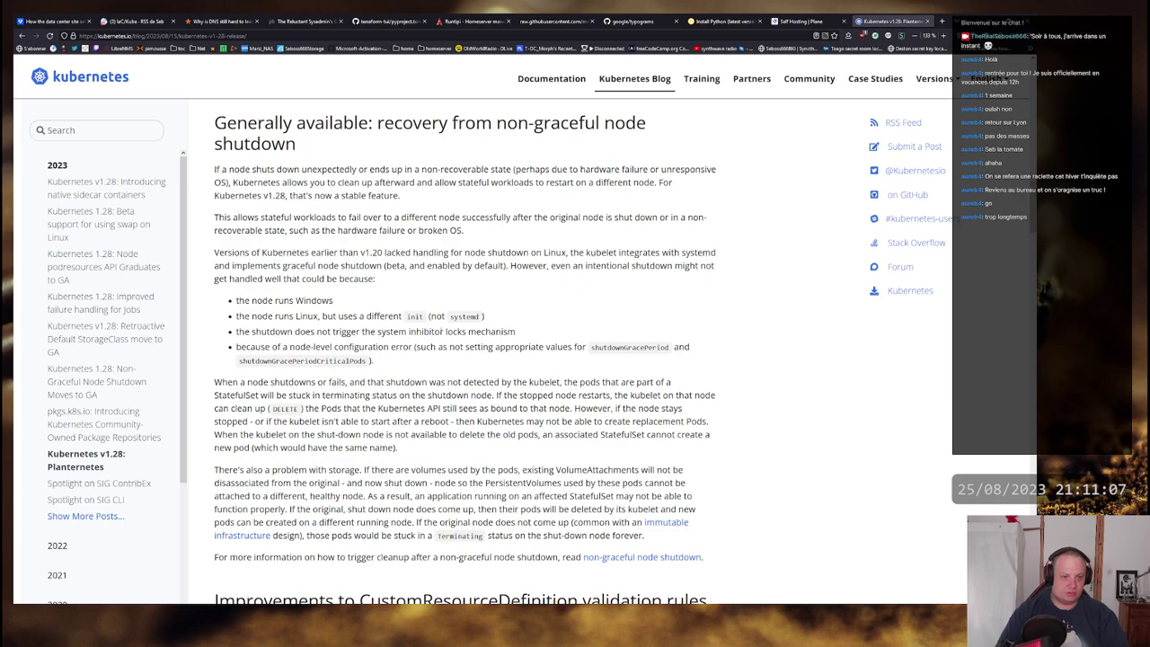
drag(245, 316, 389, 316)
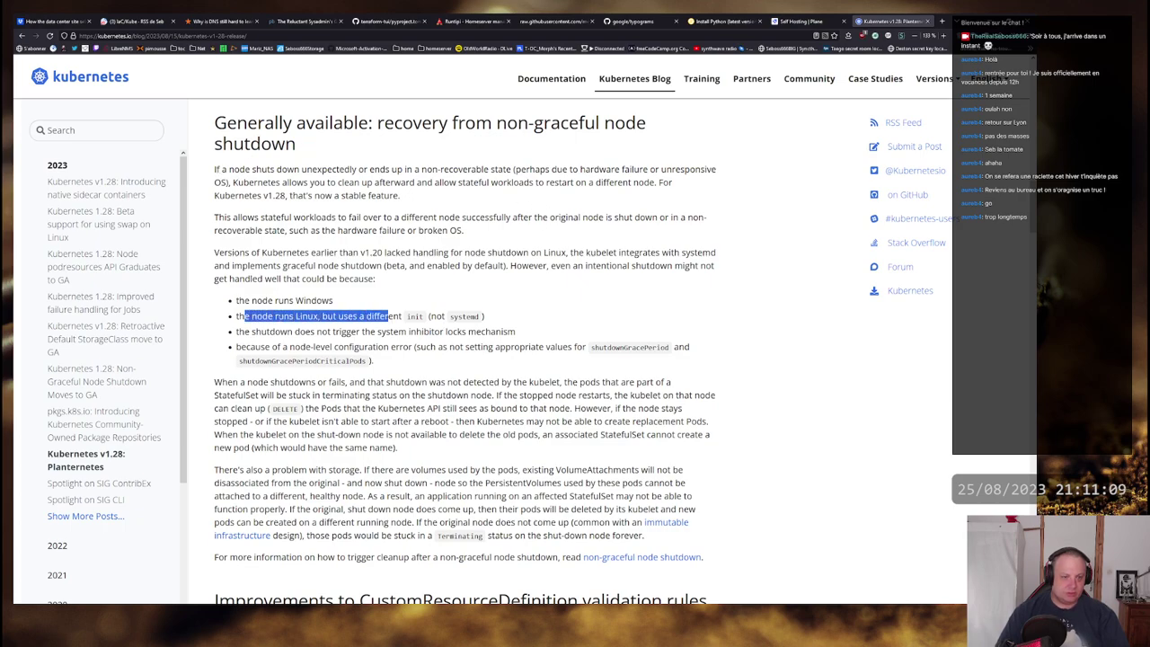
click(262, 251)
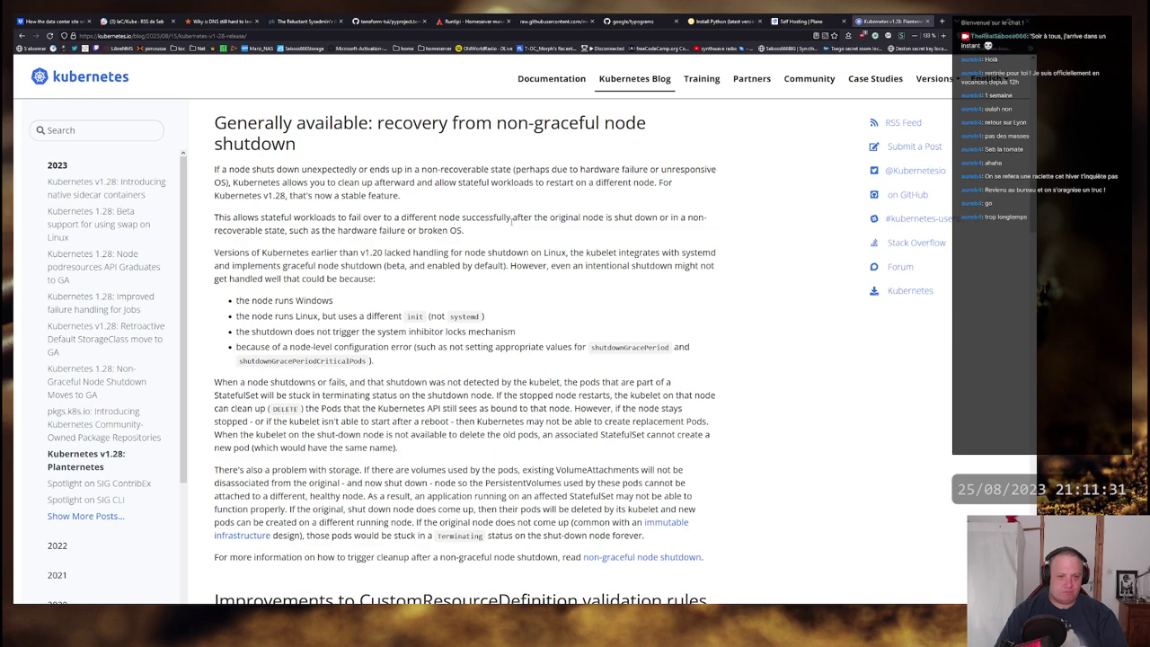
scroll(511, 220, down, 1)
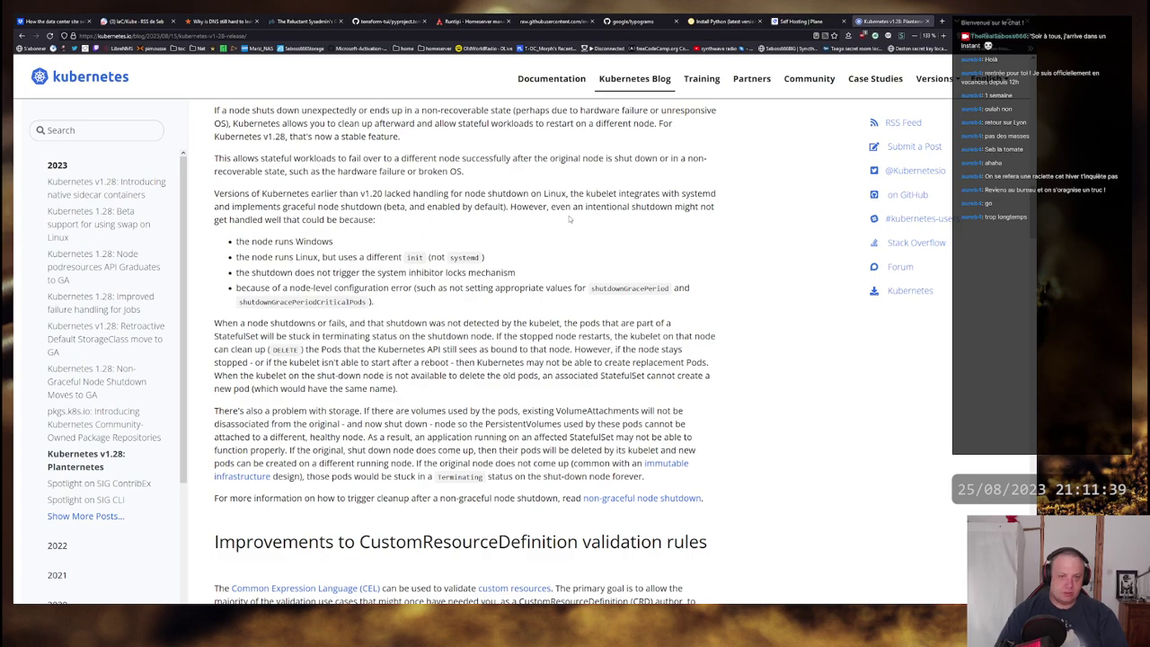
scroll(569, 218, down, 1)
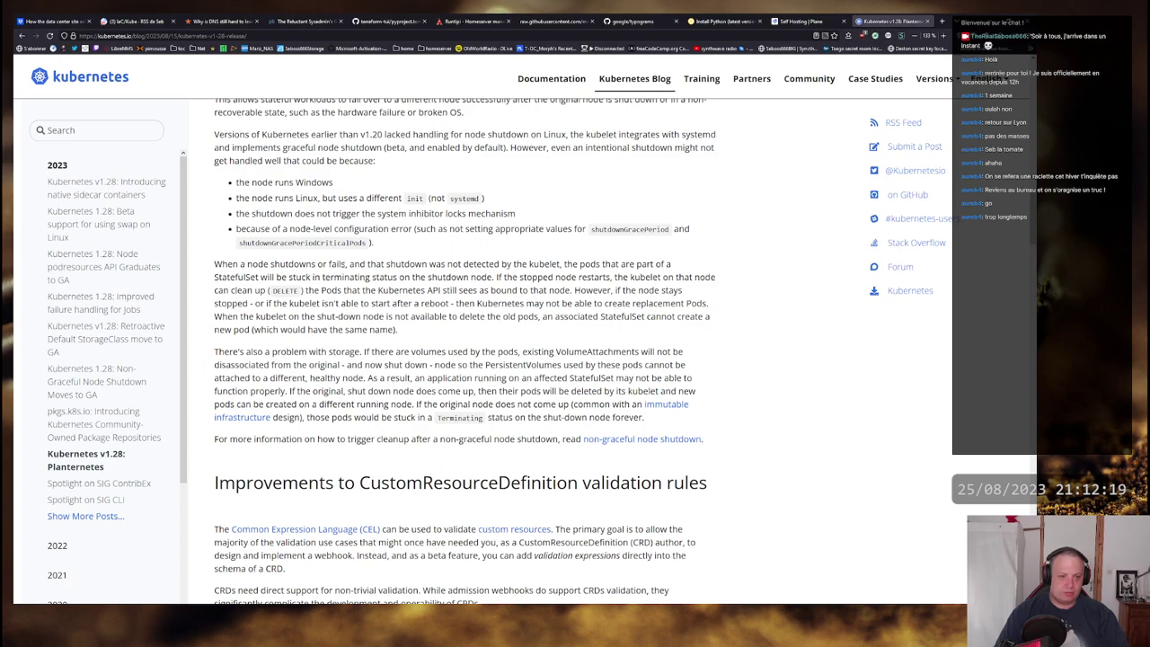
scroll(490, 236, down, 2)
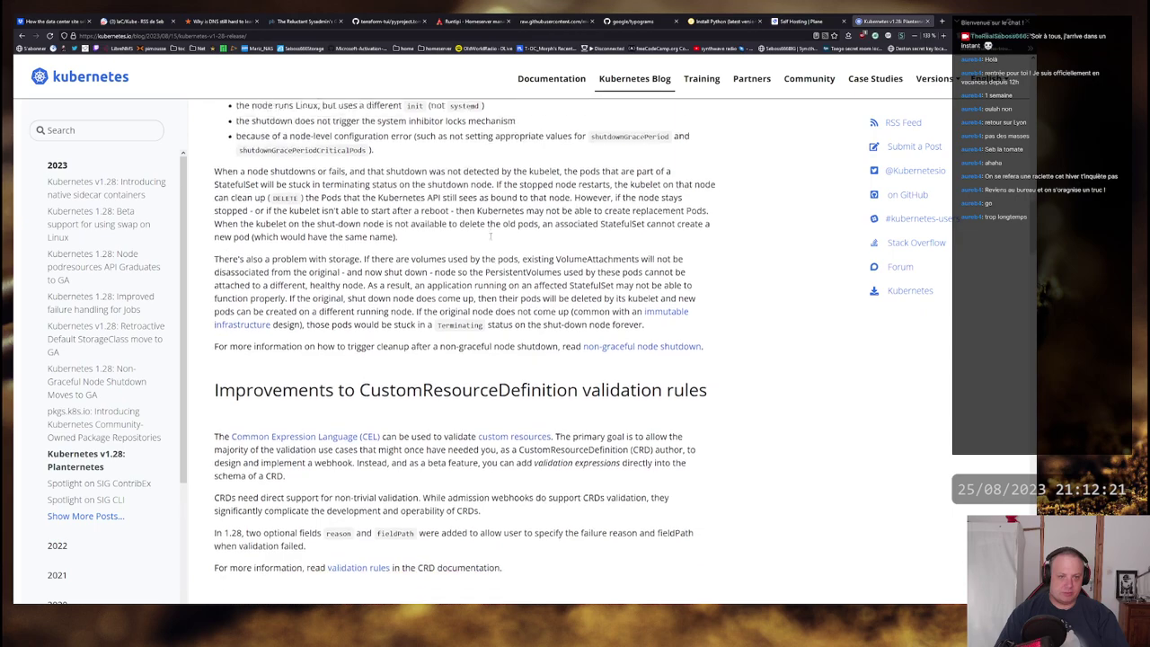
scroll(489, 236, down, 1)
scroll(267, 260, up, 2)
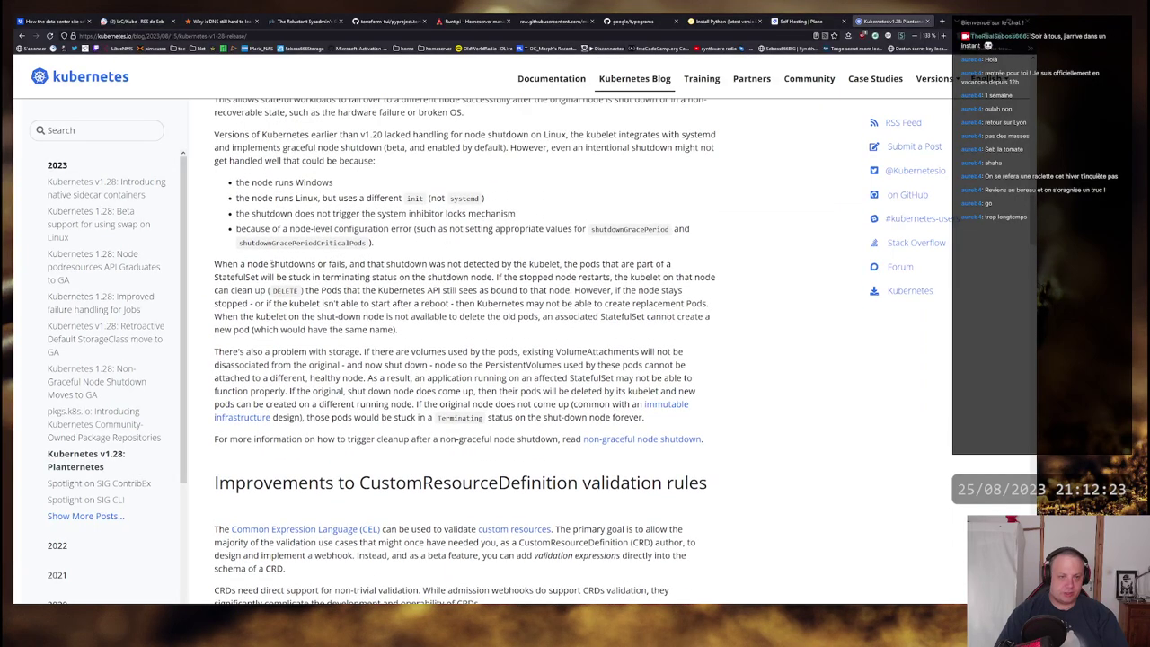
scroll(564, 266, down, 2)
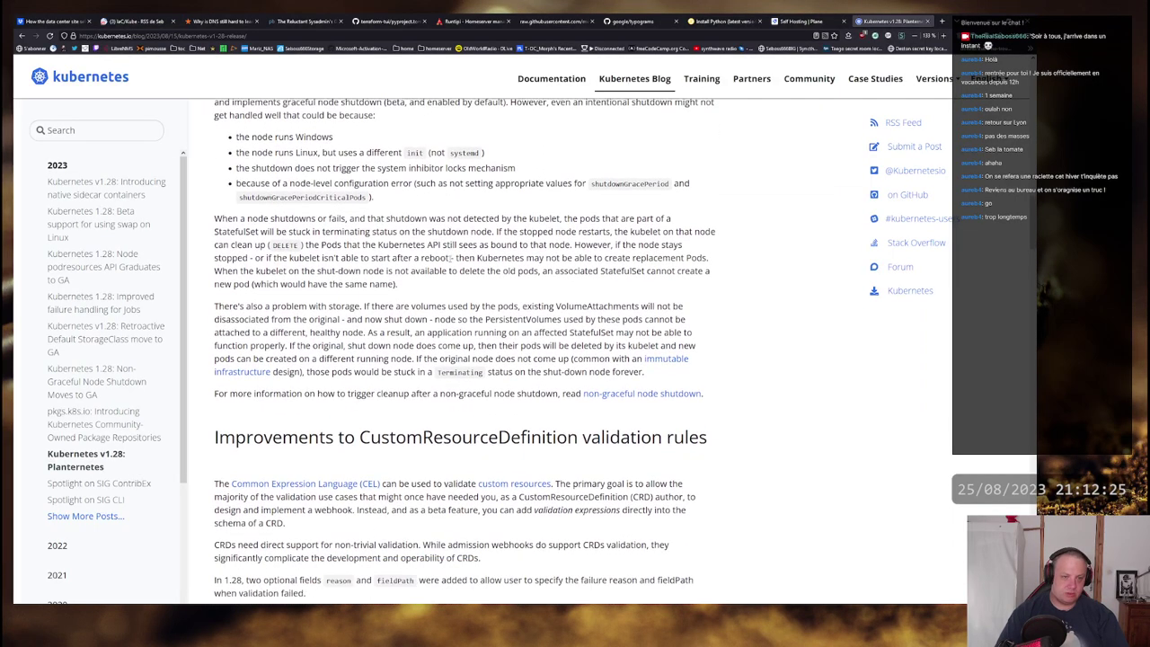
Step: Read the section on improvements to CustomResourceDefinition validation rules, highlighting the sentence on direct CRD support for non-trivial validation
scroll(447, 224, down, 1)
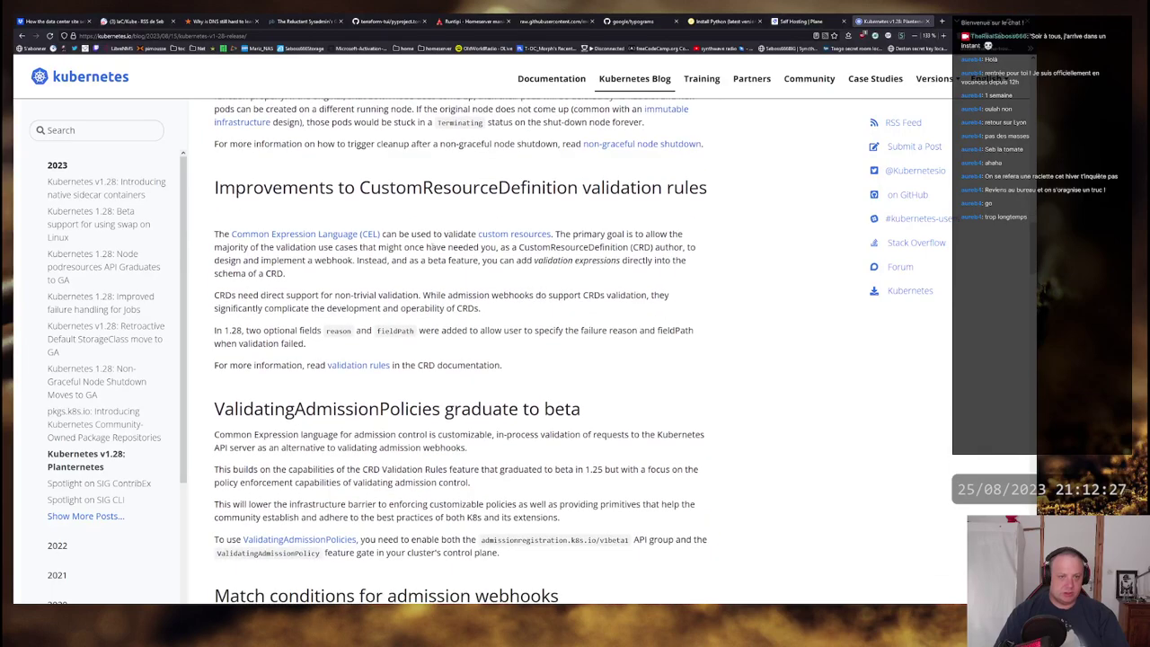
scroll(454, 197, down, 1)
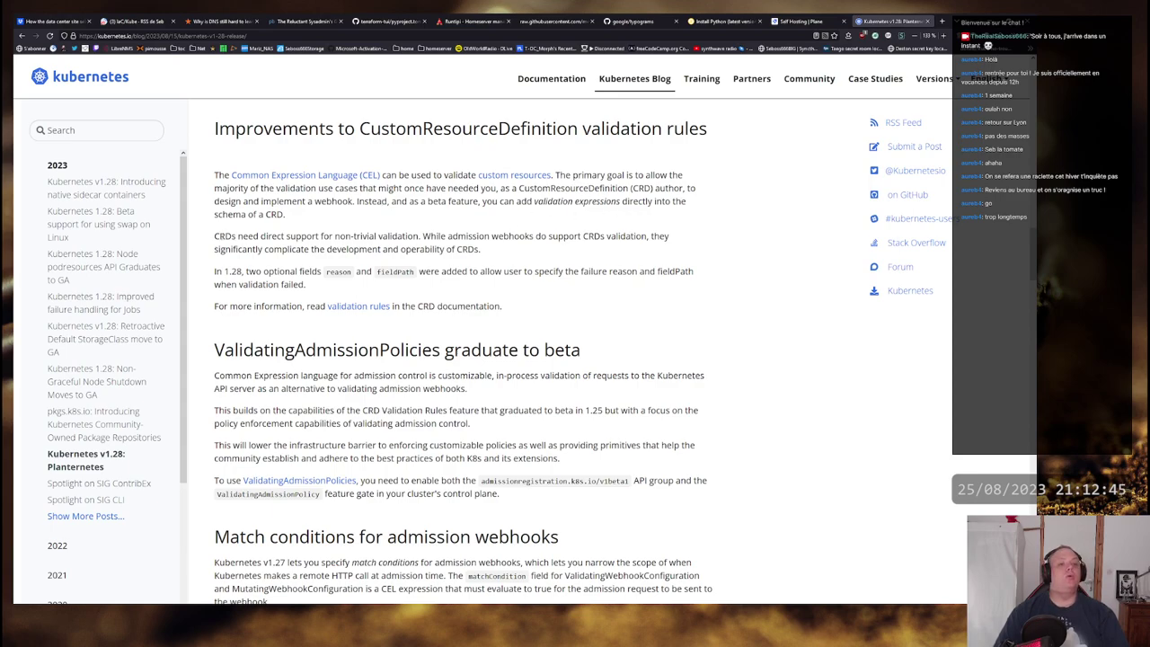
drag(219, 235, 646, 236)
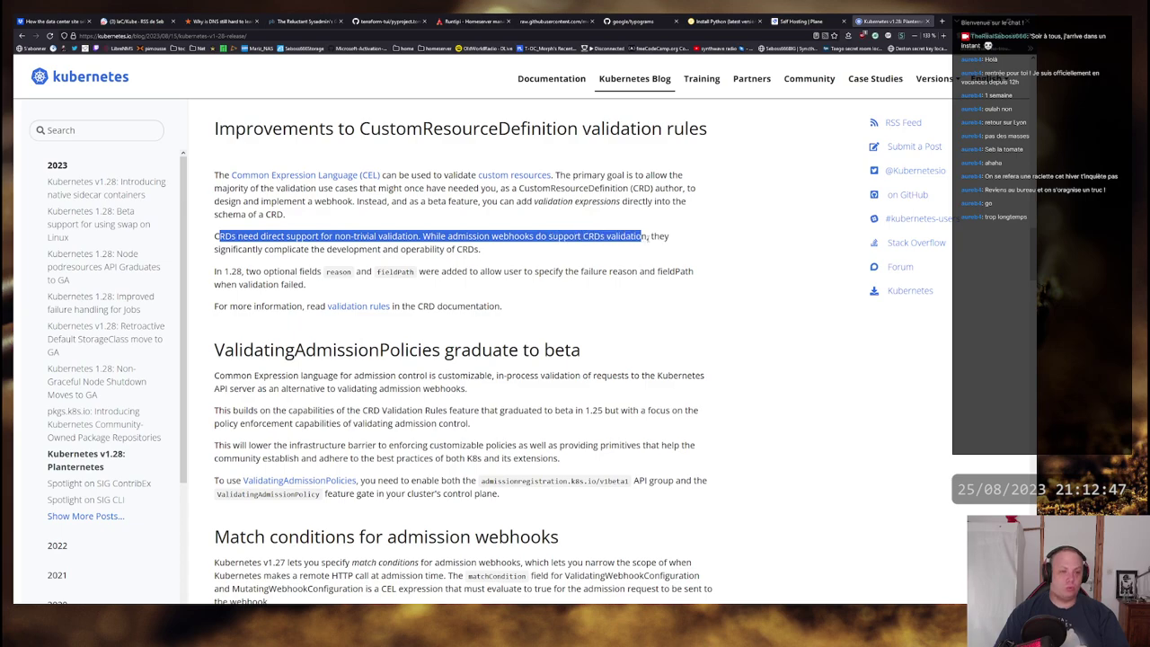
click(247, 235)
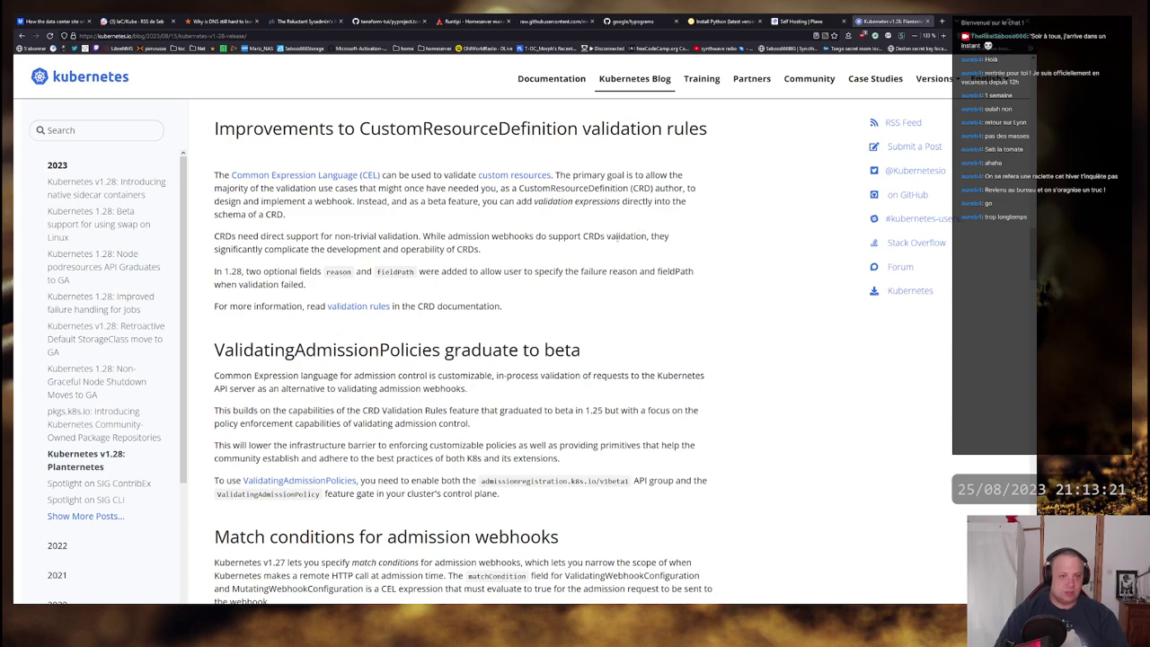
scroll(642, 239, down, 1)
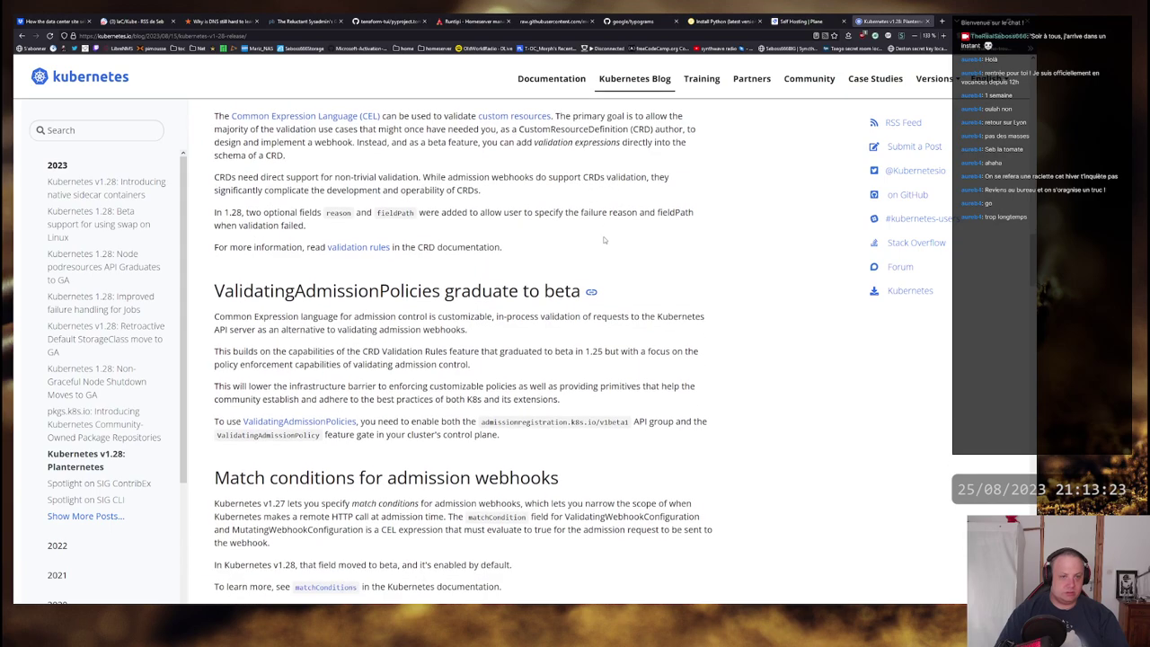
scroll(438, 215, up, 1)
Step: Read the section on ValidatingAdmissionPolicies graduating to beta and move on to match conditions for admission webhooks
scroll(572, 243, down, 2)
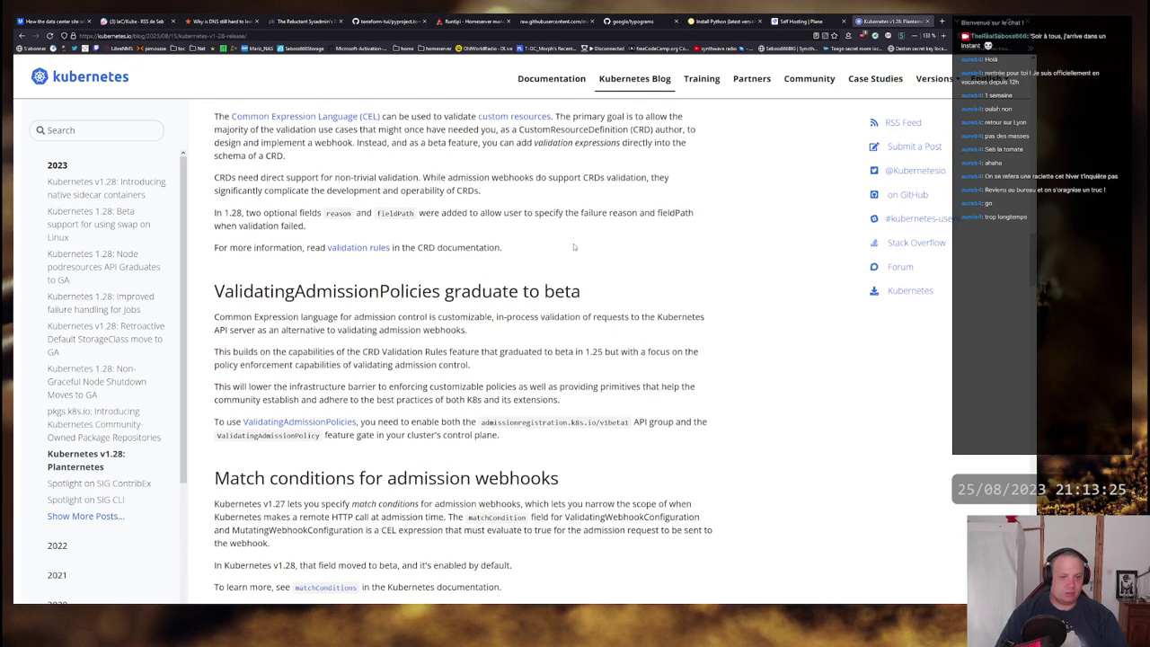
drag(578, 292, 647, 293)
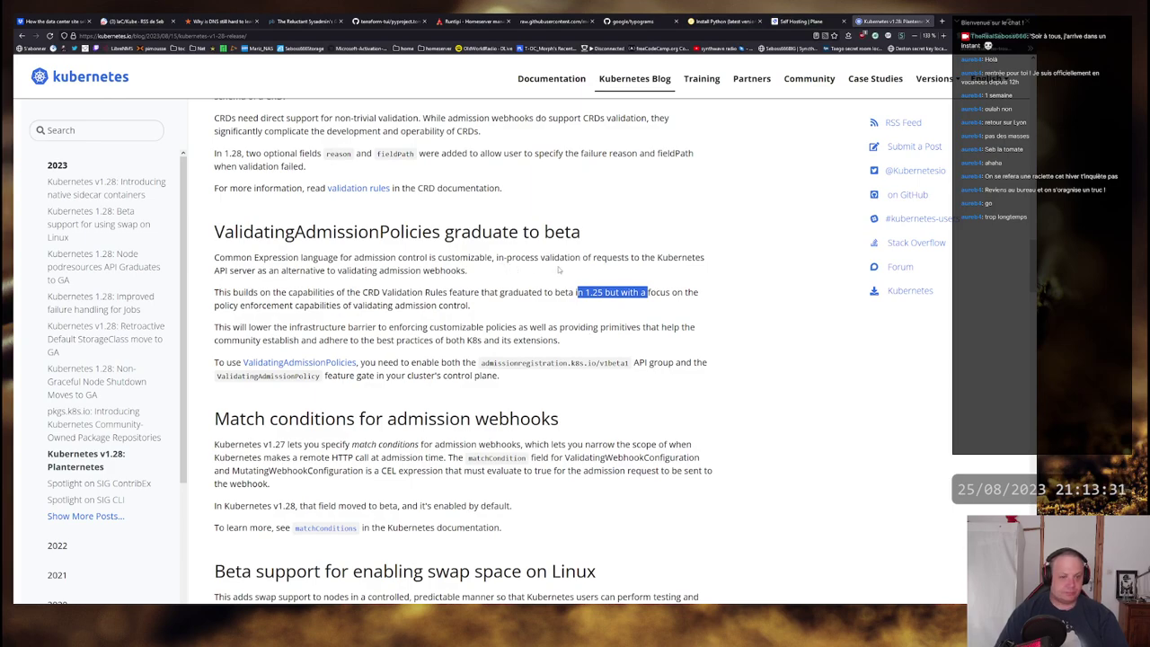
click(469, 303)
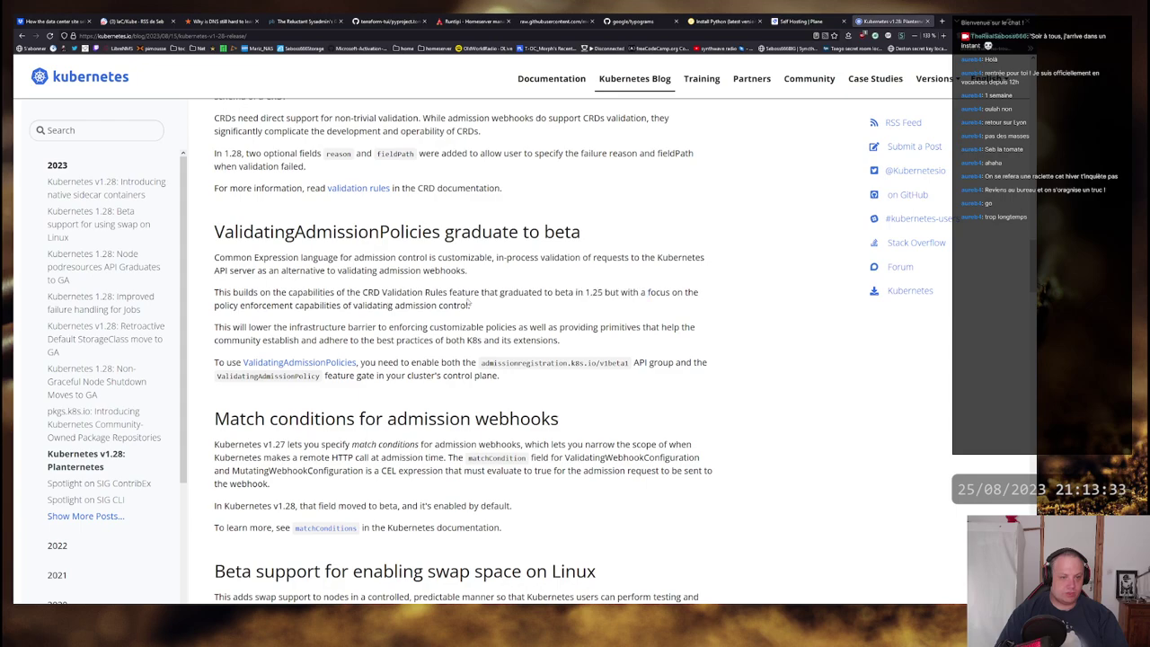
scroll(479, 297, down, 1)
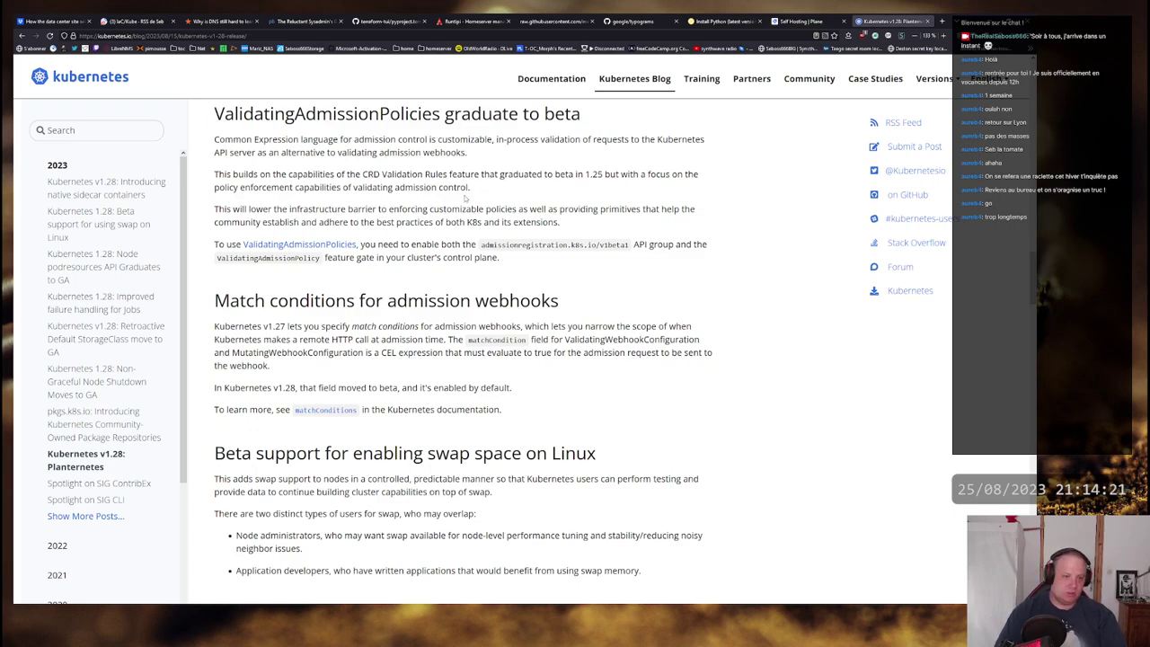
scroll(578, 207, down, 2)
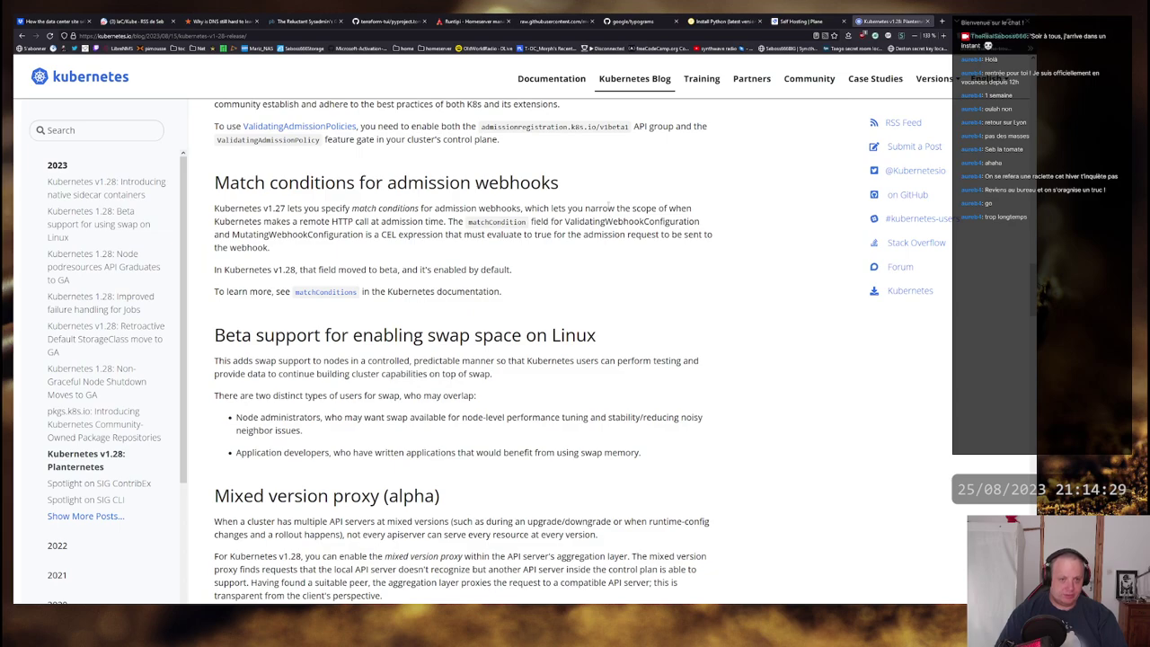
Step: Read the section on beta support for enabling swap space on Linux, highlighting its heading and opening sentence
scroll(558, 253, down, 3)
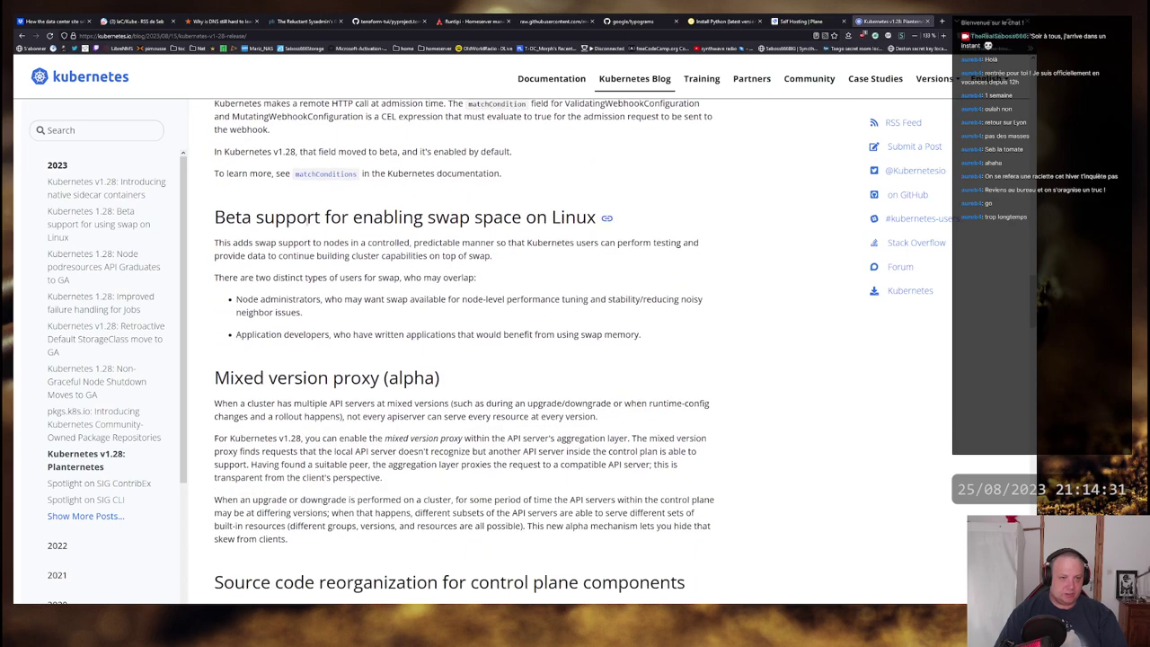
drag(213, 217, 590, 217)
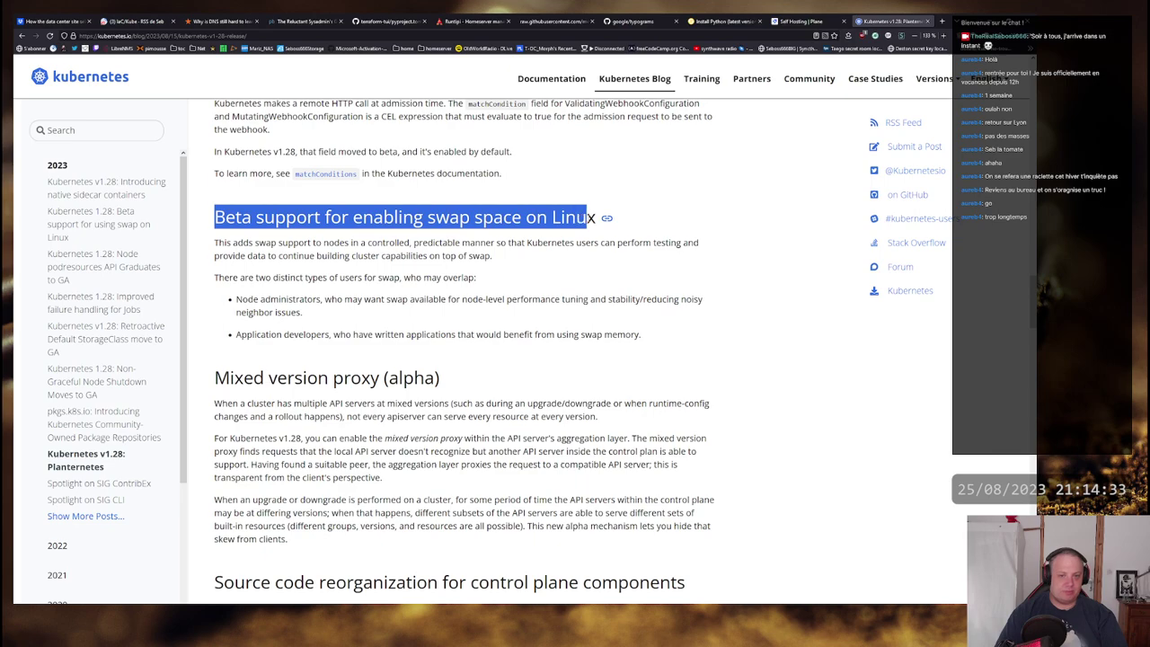
click(425, 232)
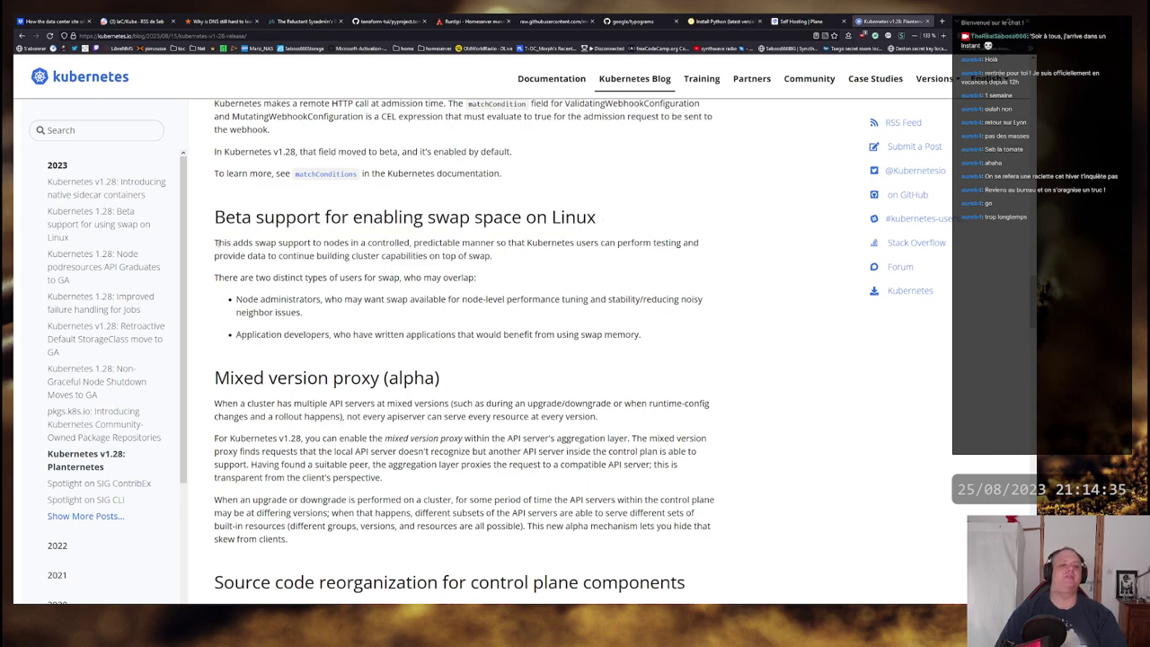
drag(216, 243, 694, 243)
click(492, 243)
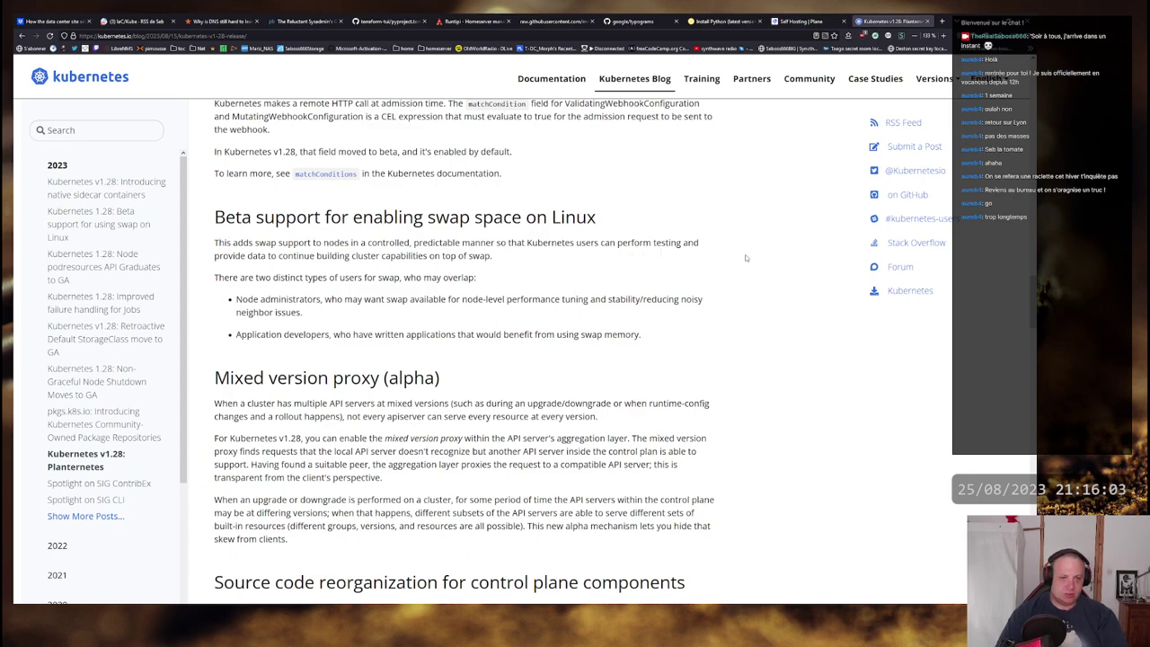
Step: Read the alpha mixed version proxy section, highlighting the sentence on clusters with multiple API servers at mixed versions
scroll(745, 257, down, 3)
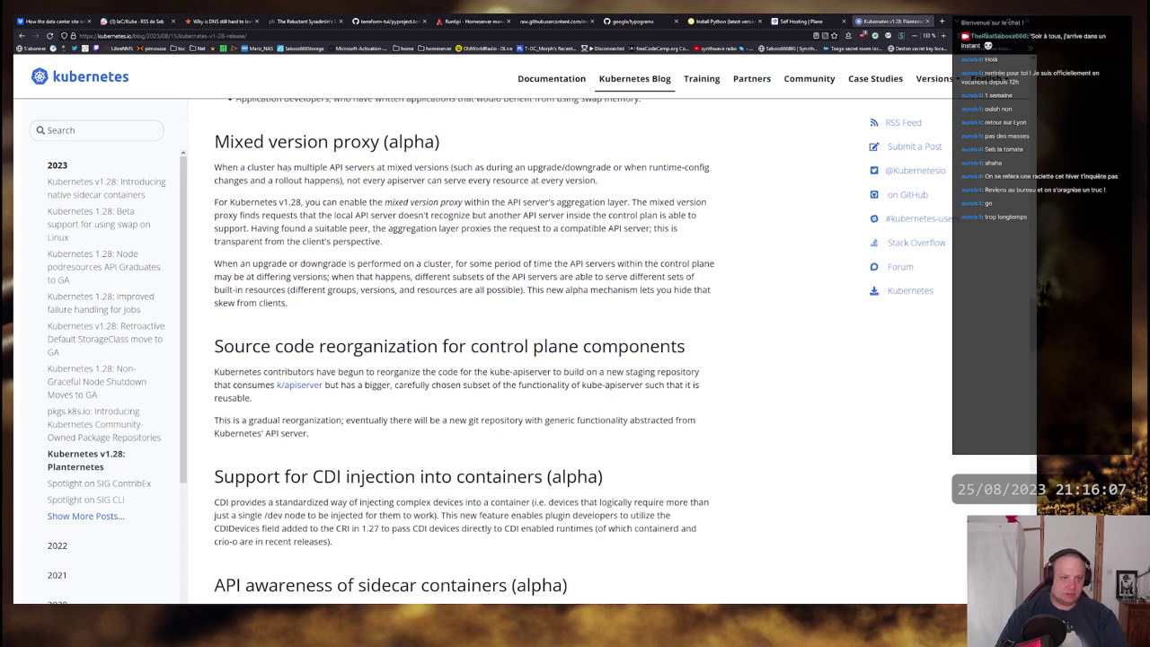
drag(277, 168, 699, 171)
drag(433, 180, 583, 201)
click(580, 202)
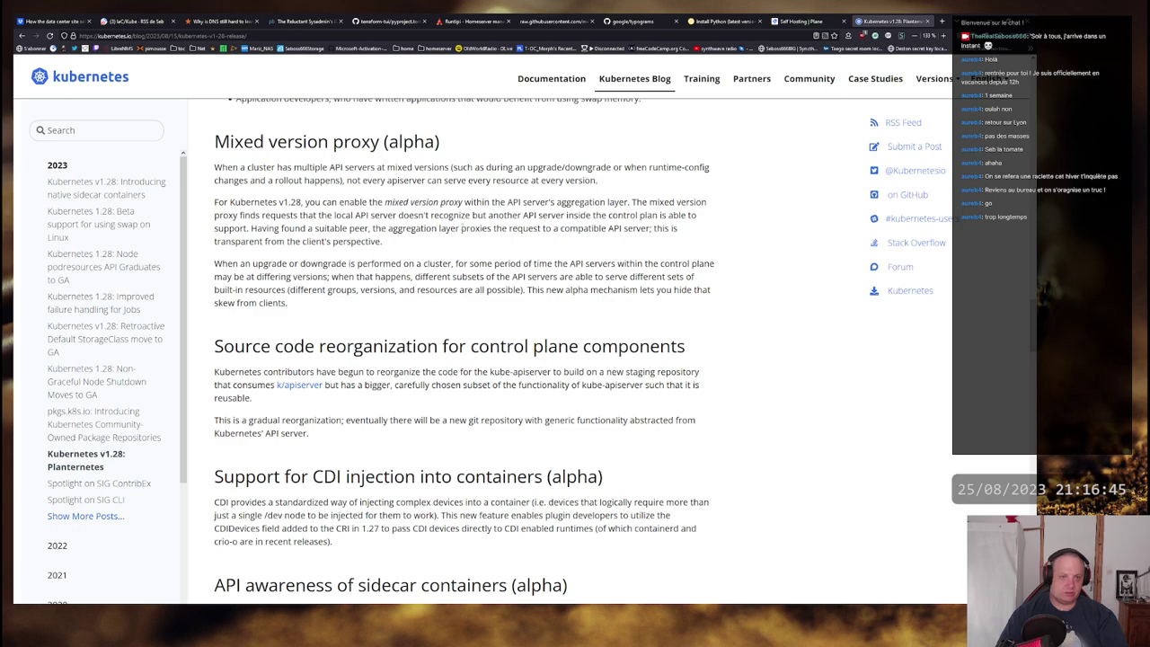
scroll(461, 228, down, 1)
scroll(461, 228, up, 2)
scroll(473, 216, down, 1)
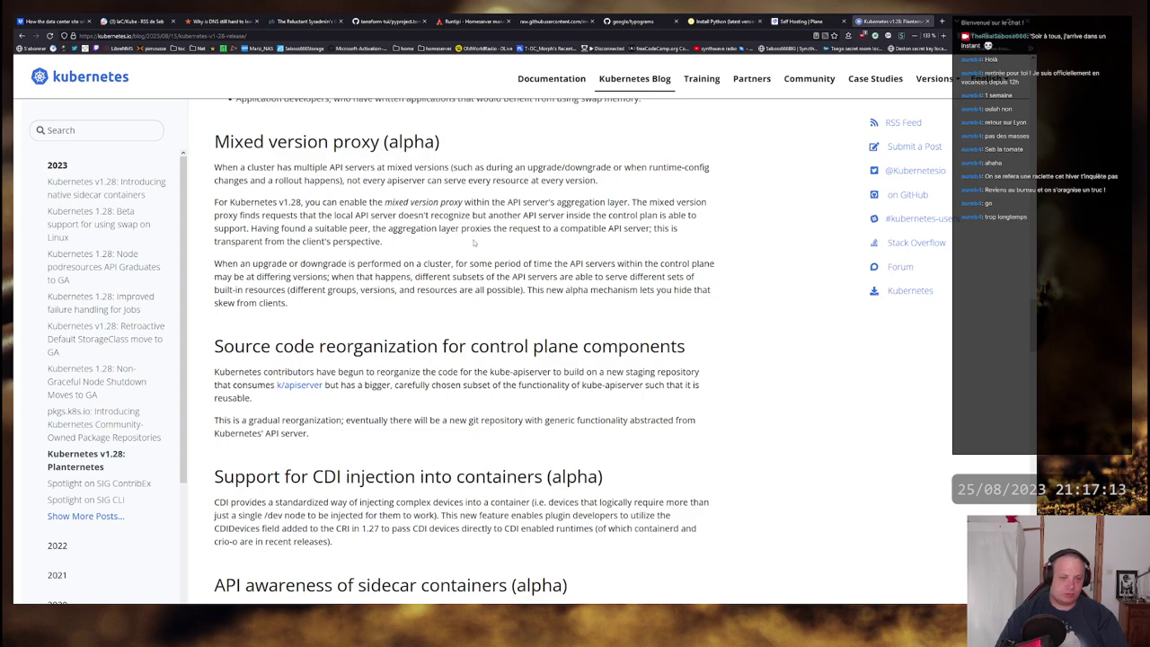
Step: Return to the mixed version proxy section and highlight its full text from the heading to the last paragraph
scroll(458, 235, down, 2)
scroll(451, 228, down, 1)
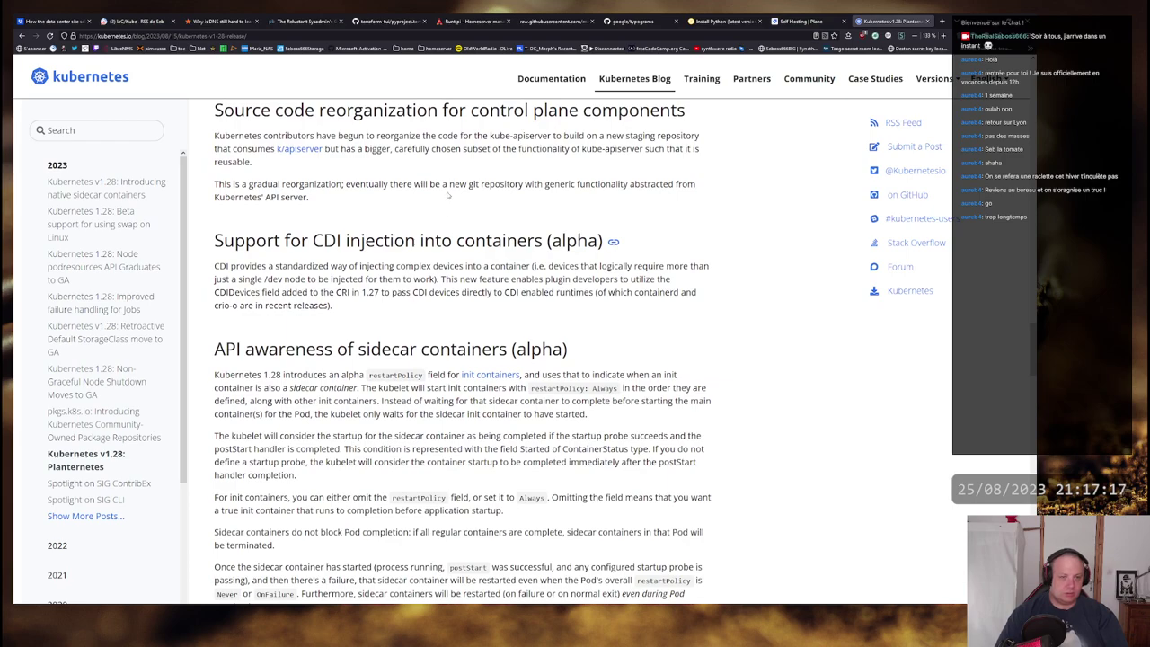
scroll(447, 195, up, 4)
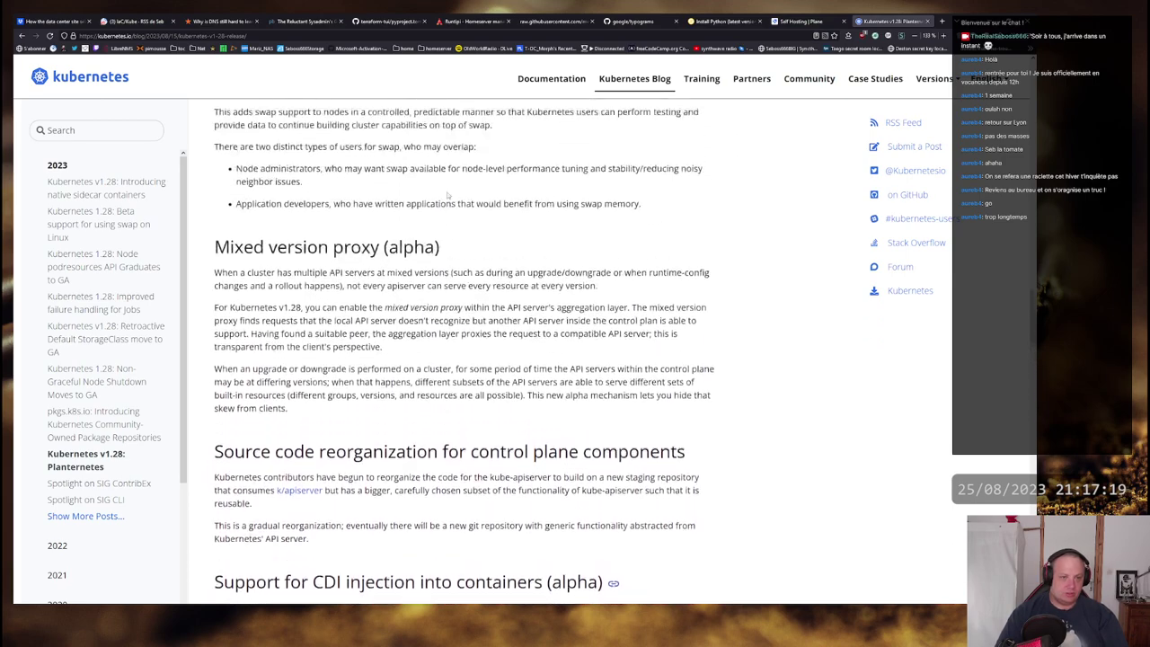
drag(212, 199, 365, 406)
click(290, 364)
drag(291, 364, 216, 200)
click(215, 201)
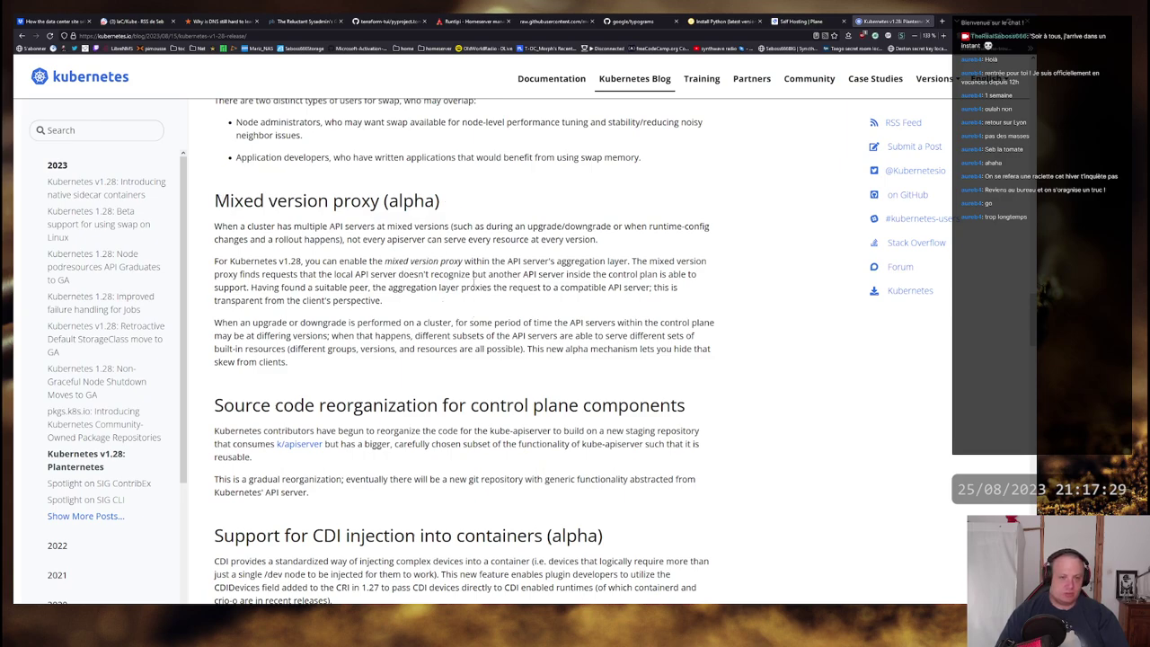
Step: Examine the section on source code reorganization for control plane components alongside the mixed version proxy section
scroll(474, 278, down, 3)
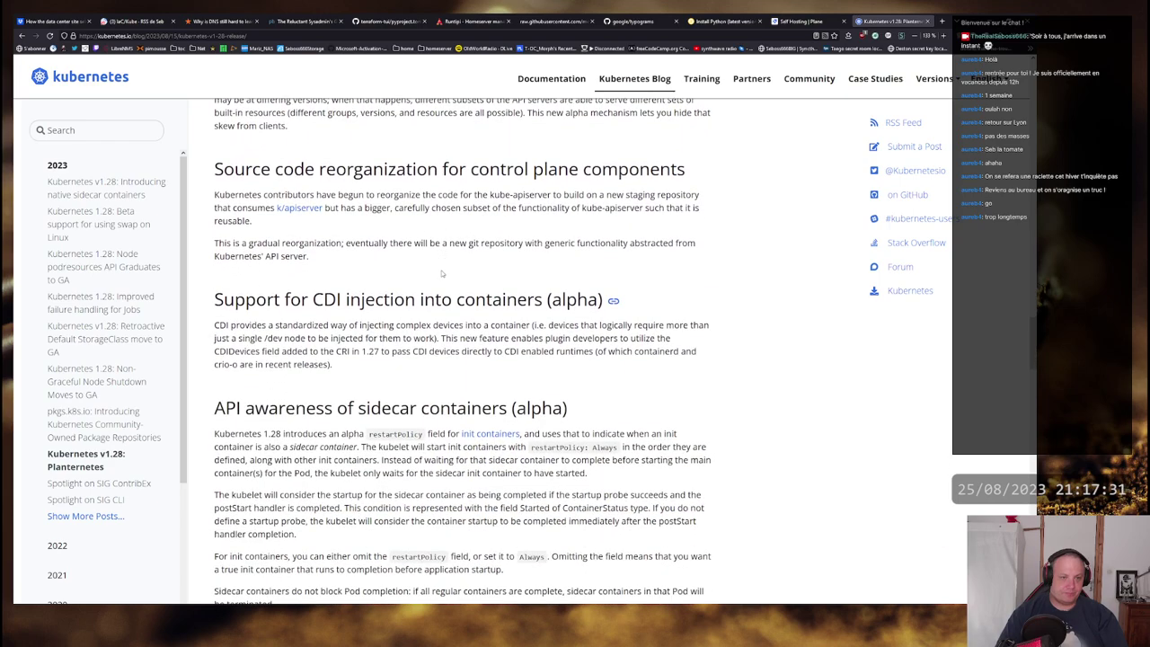
scroll(441, 273, down, 1)
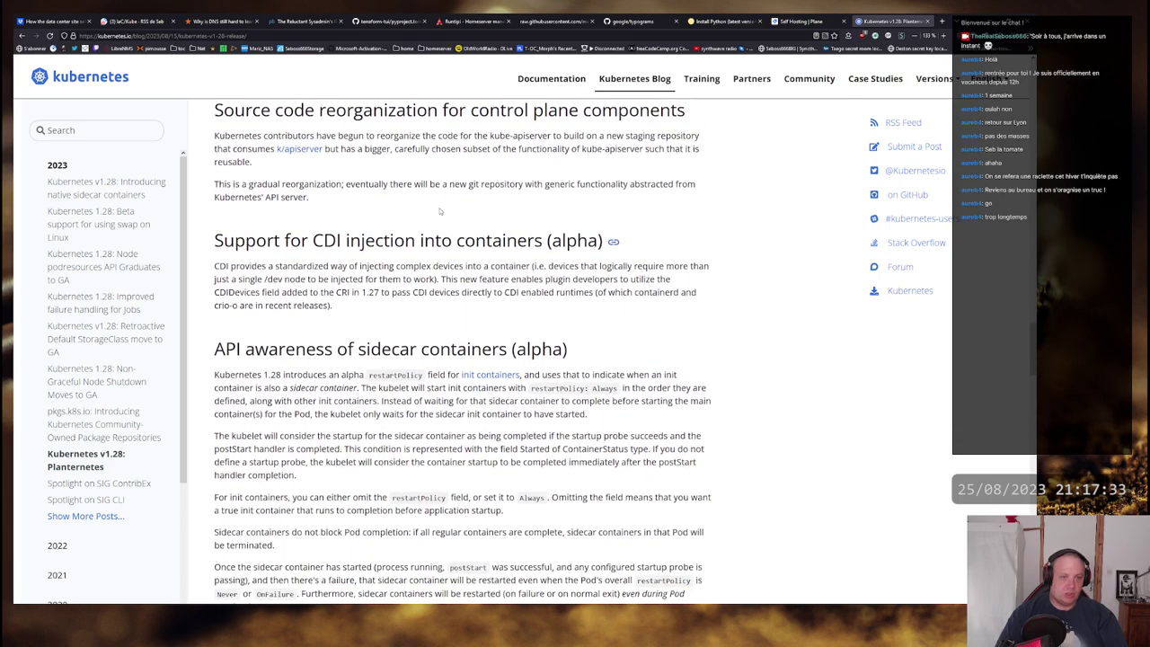
scroll(439, 211, up, 3)
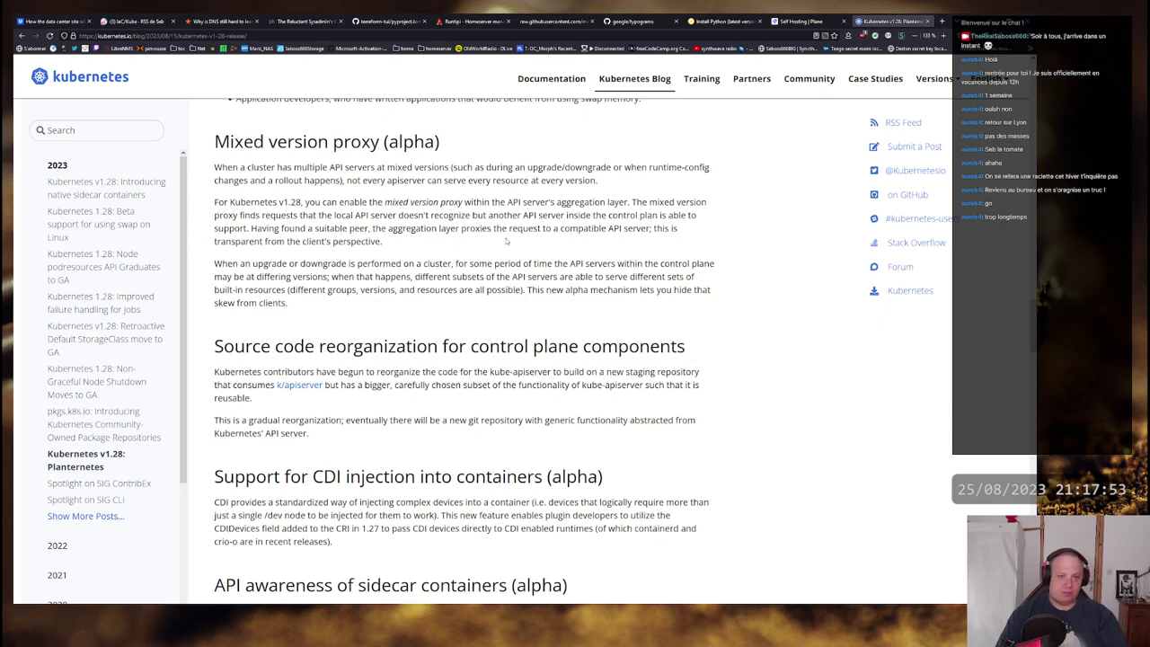
scroll(506, 240, down, 3)
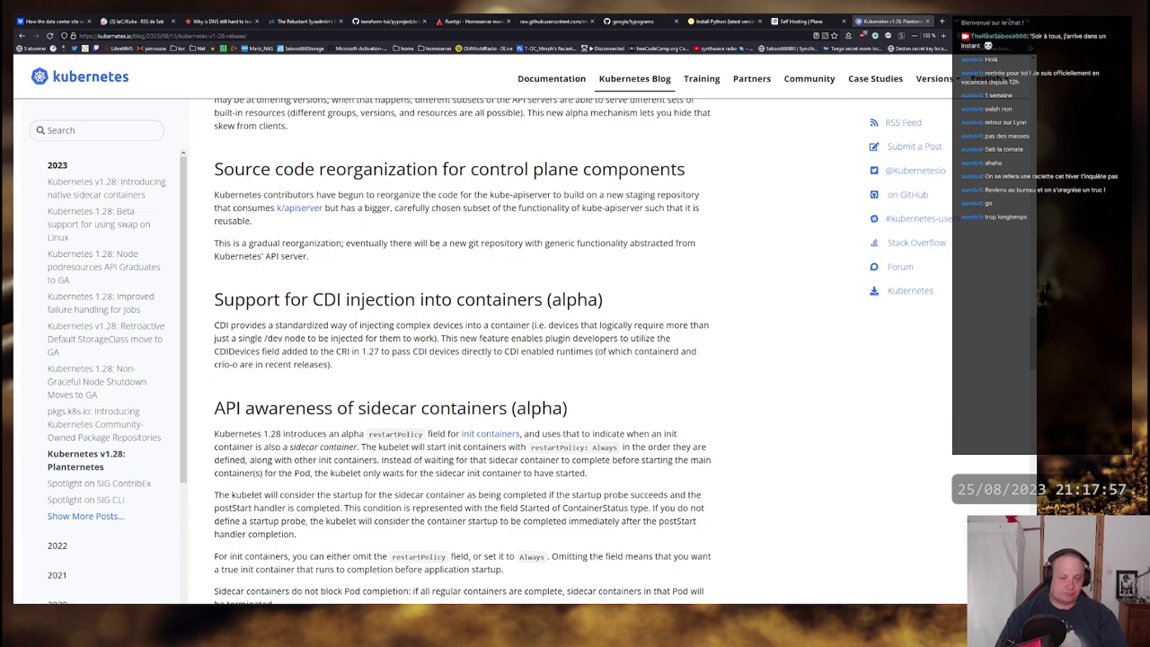
scroll(485, 253, up, 2)
scroll(476, 235, up, 1)
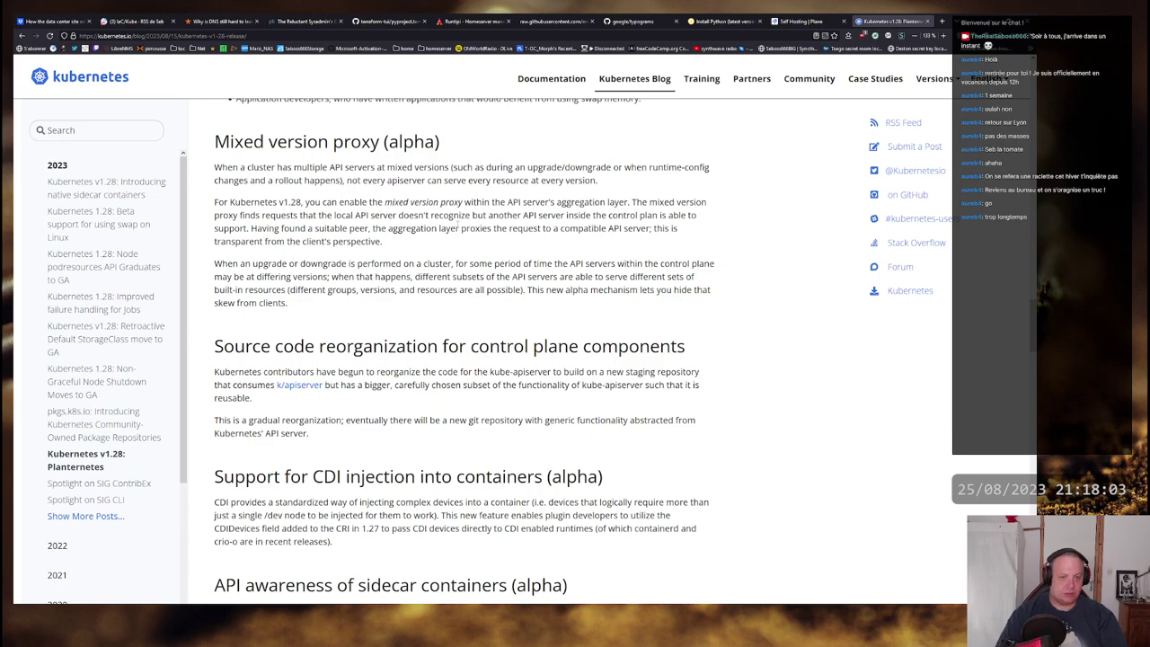
scroll(459, 226, down, 5)
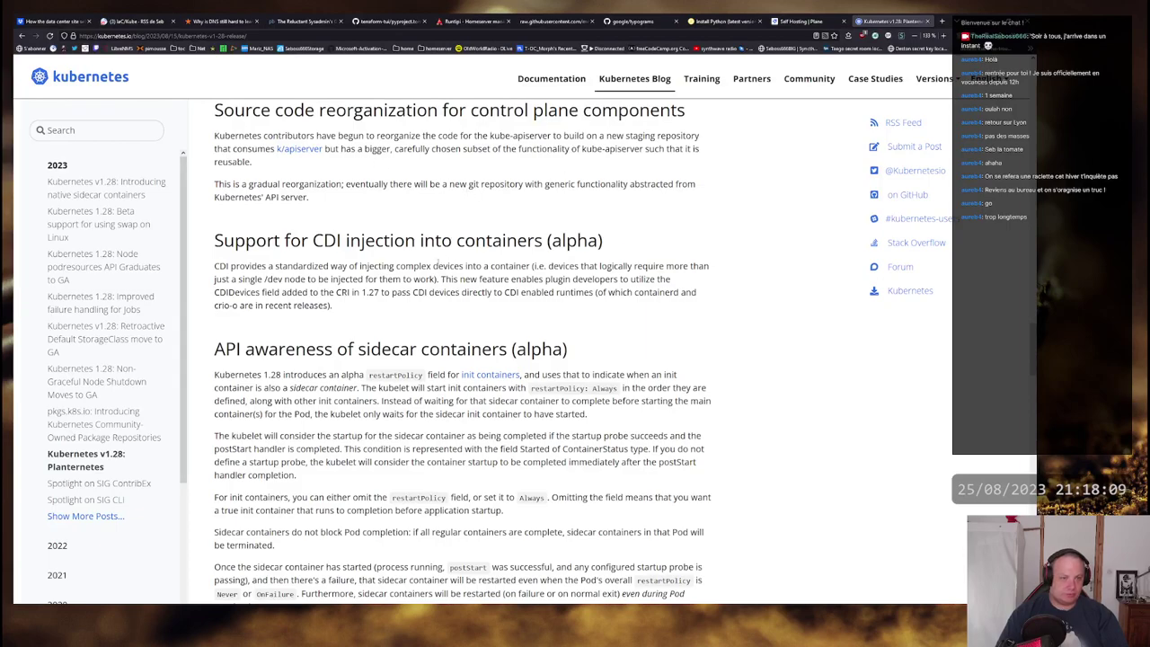
Step: Read the section on CDI injection into containers, highlighting the device injection sentence, the CDIDevices field and the phrase on plugin developers
scroll(433, 260, down, 3)
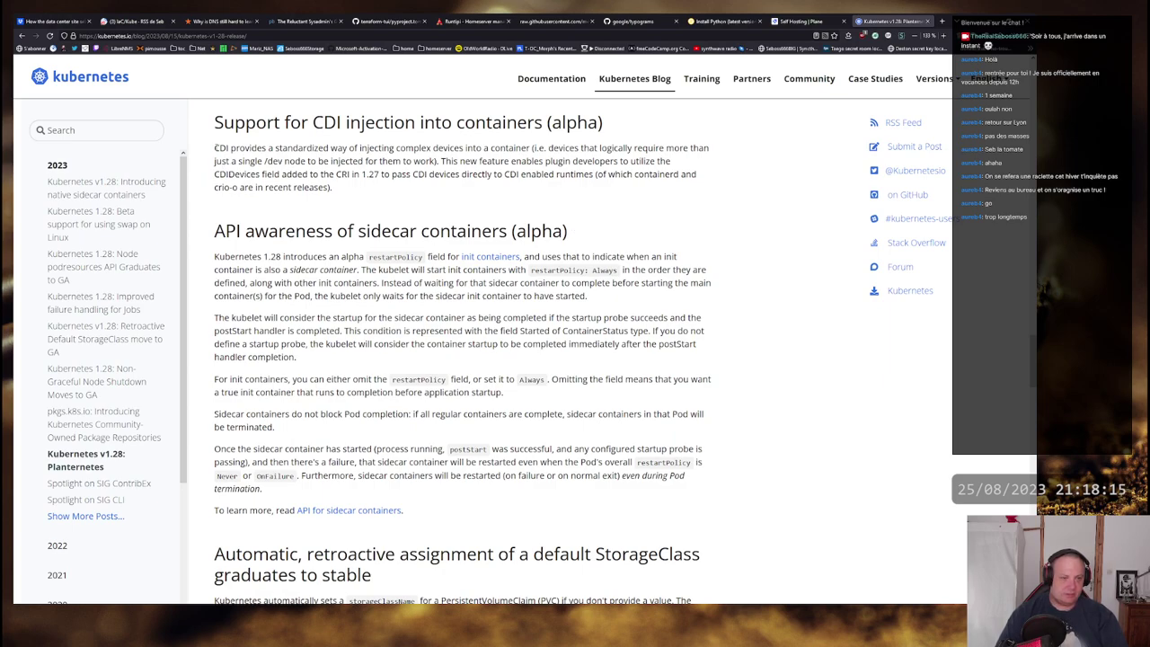
drag(215, 147, 700, 148)
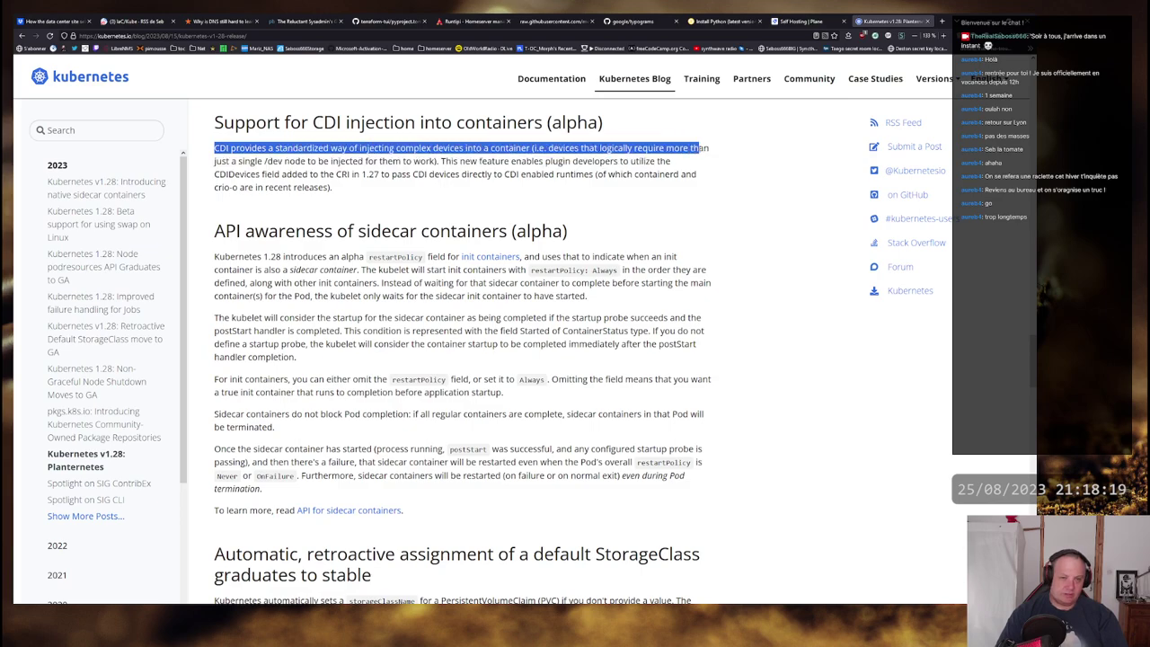
click(563, 148)
double_click(563, 148)
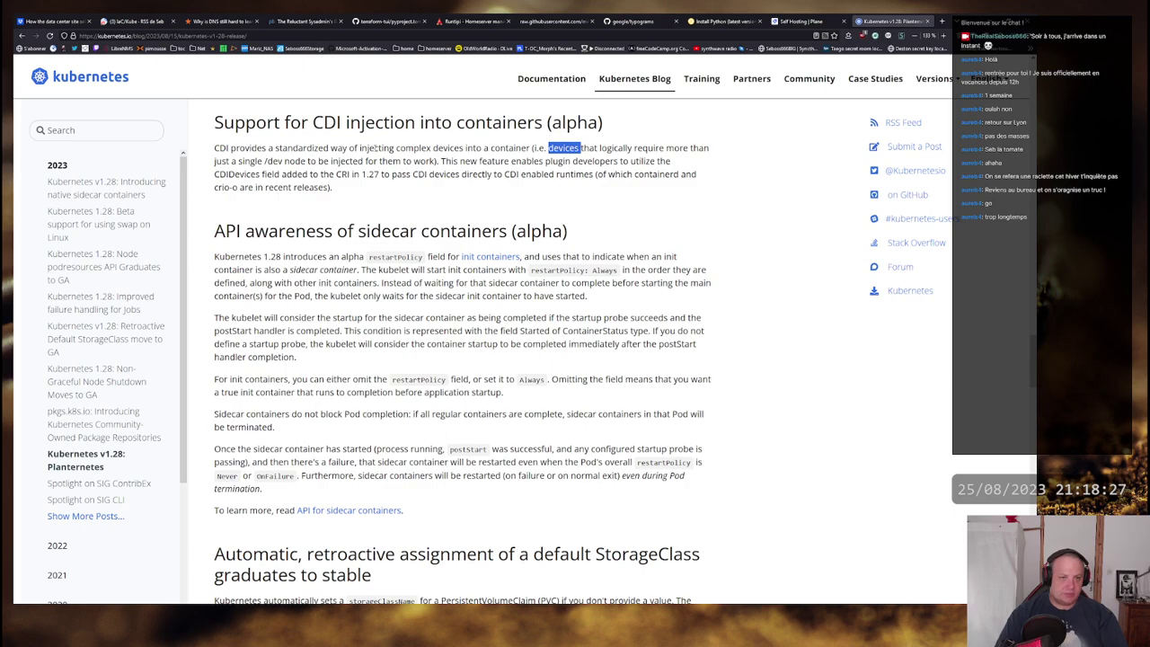
drag(219, 148, 701, 151)
click(542, 157)
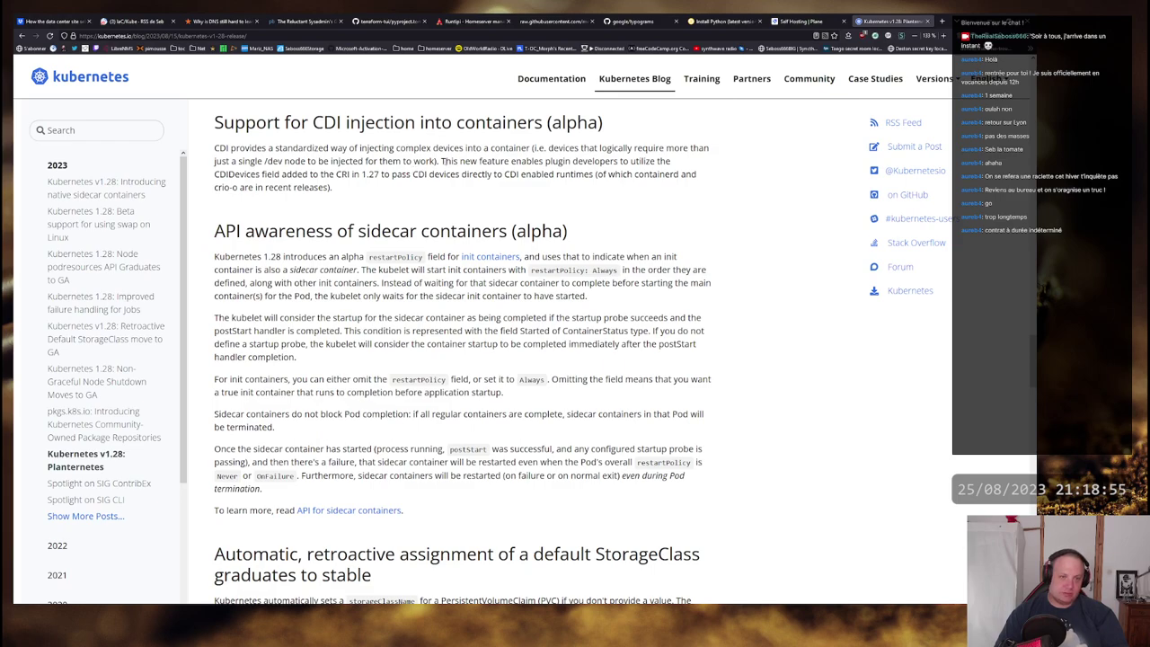
double_click(237, 174)
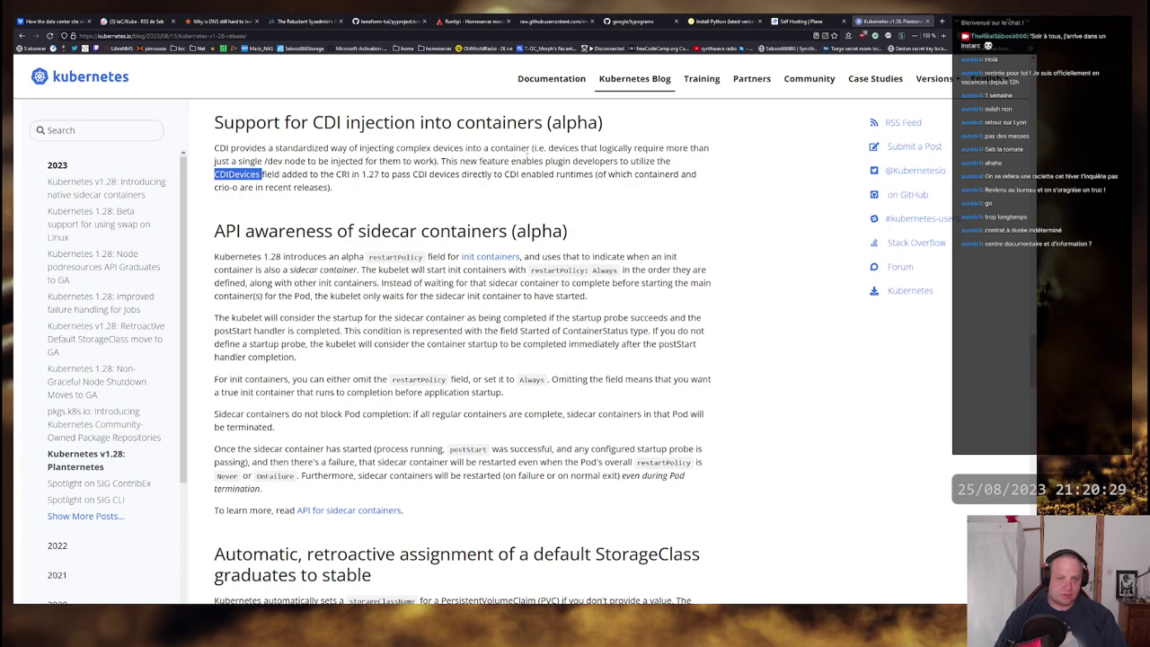
drag(502, 162, 659, 161)
drag(458, 162, 653, 162)
click(643, 162)
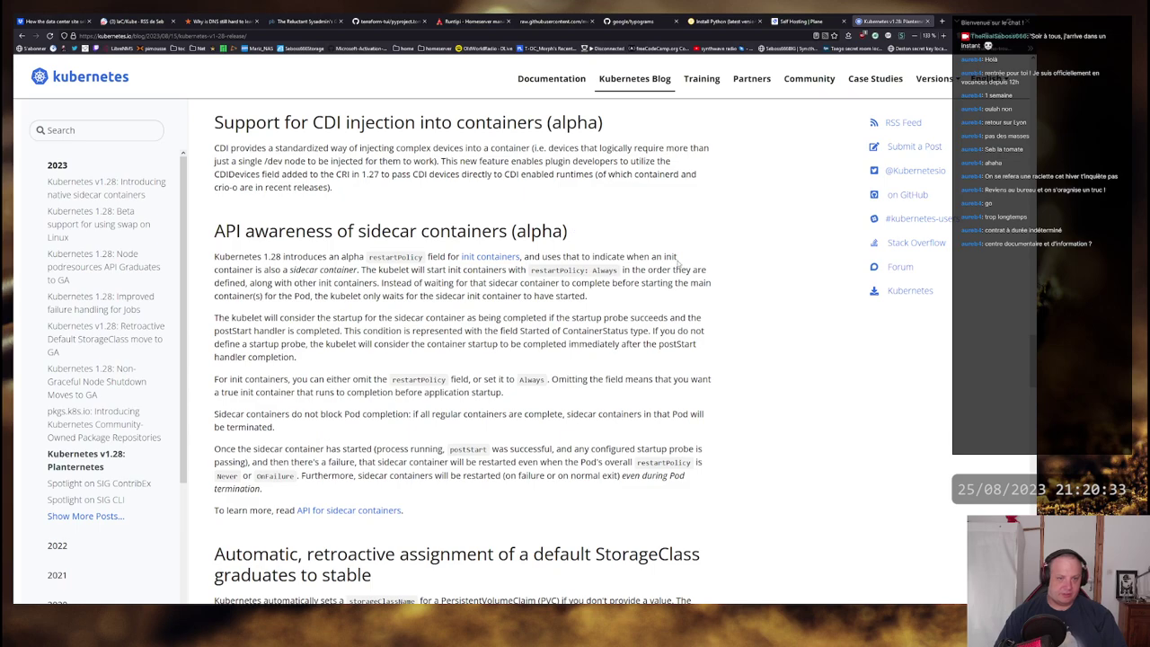
Step: Read the section on API awareness of sidecar containers, highlighting the kubelet startup sentence and the restartPolicy and postStart terms
scroll(681, 243, down, 3)
scroll(680, 243, up, 3)
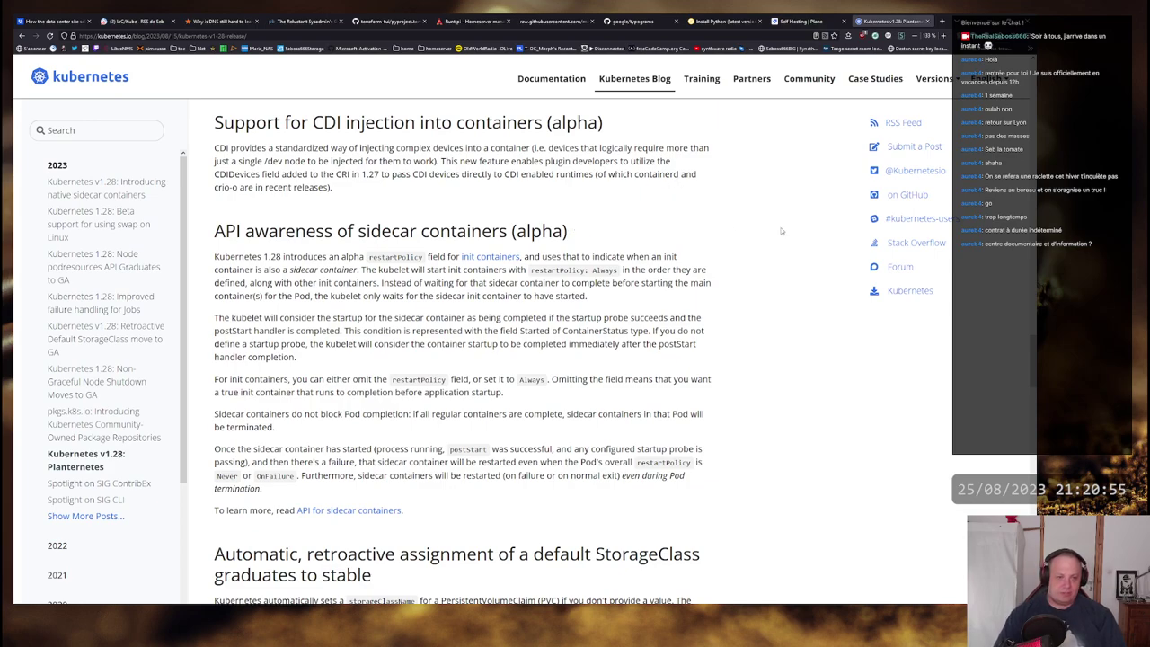
scroll(744, 232, down, 1)
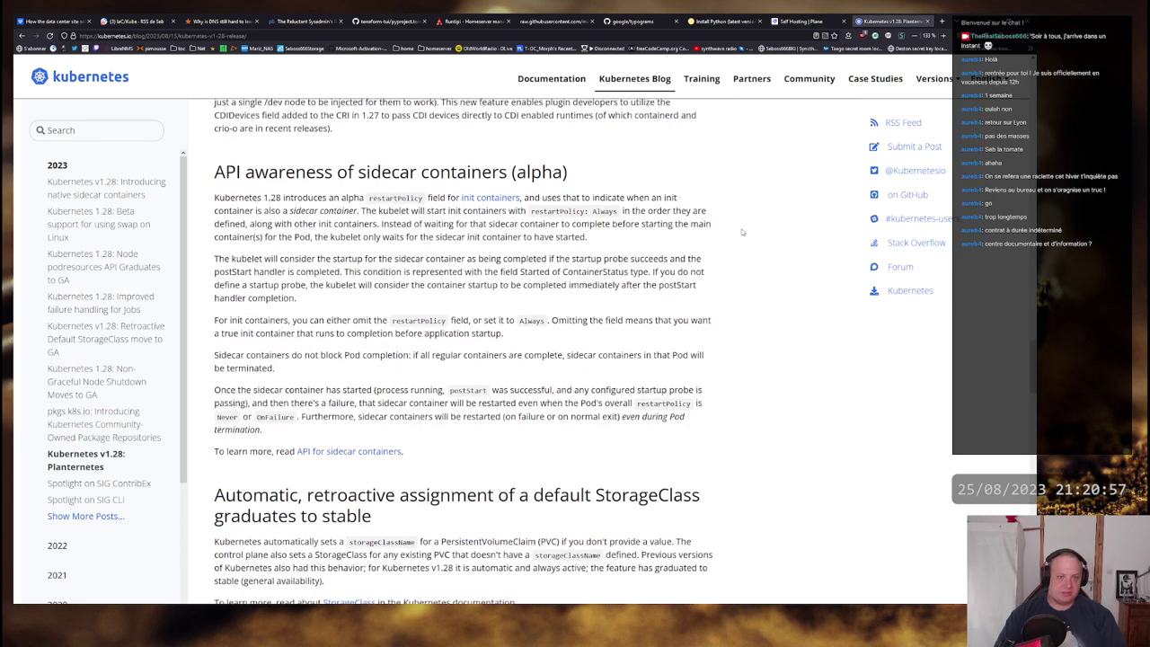
scroll(742, 233, down, 1)
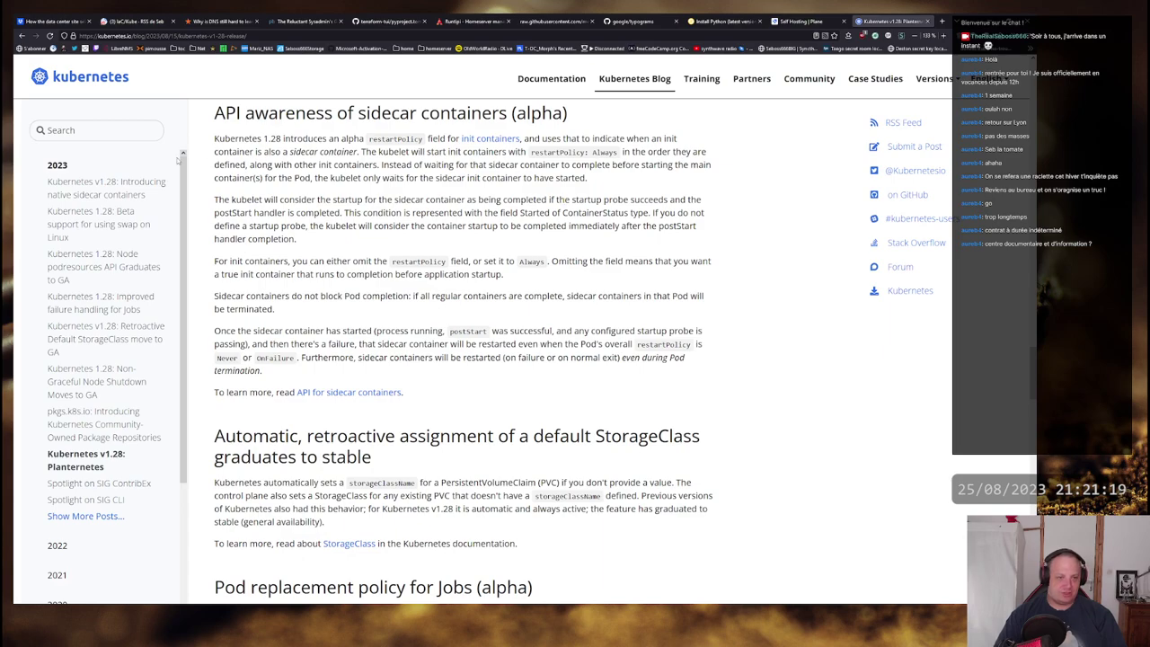
drag(219, 199, 702, 200)
click(520, 194)
drag(367, 139, 427, 139)
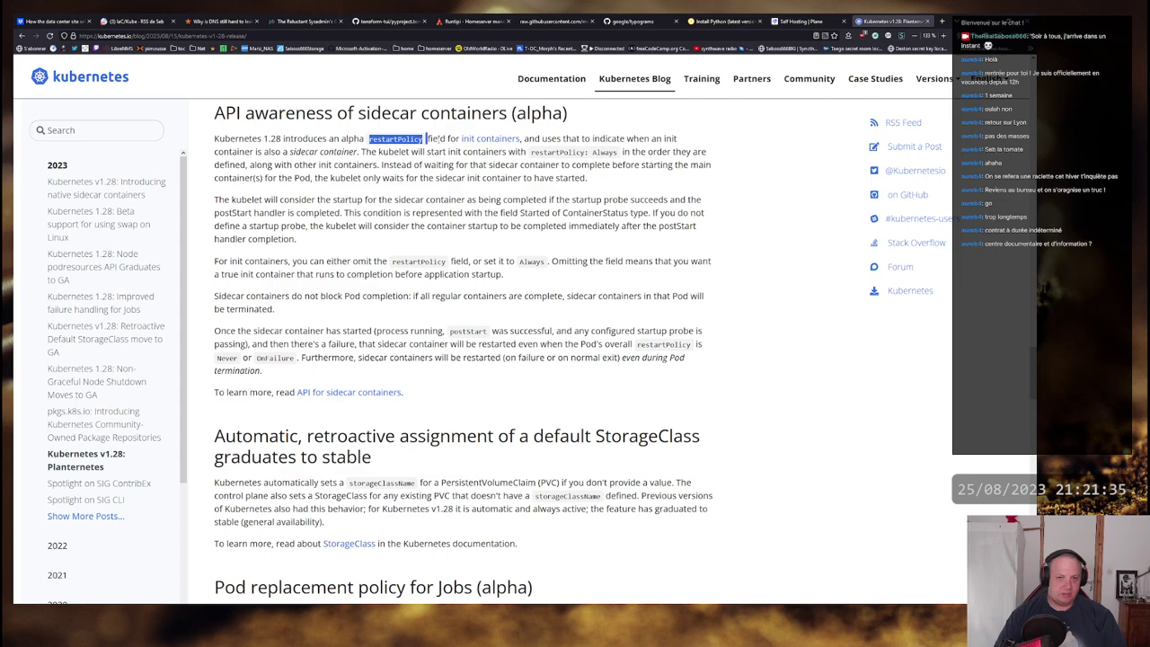
click(286, 151)
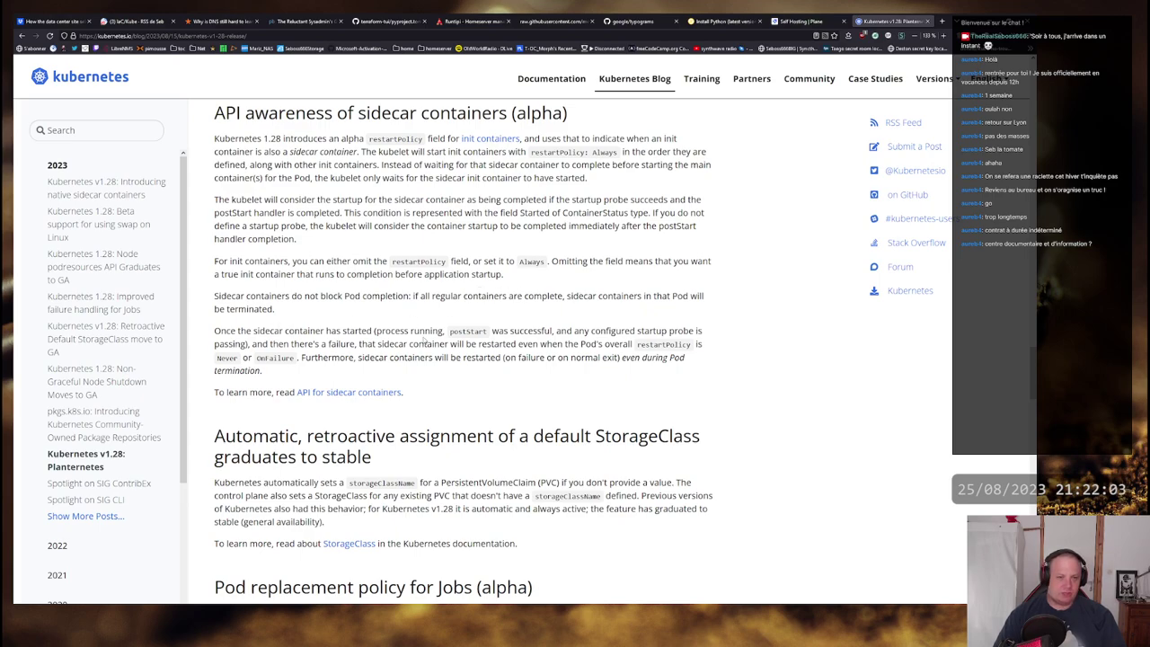
double_click(268, 330)
drag(450, 331, 490, 331)
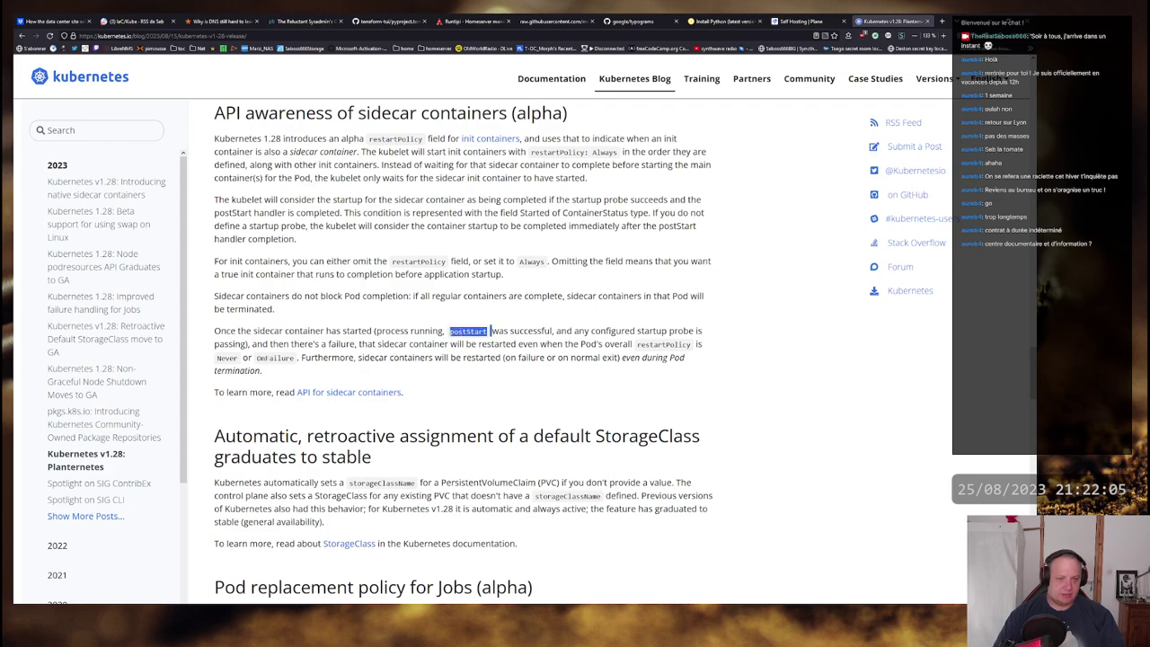
click(466, 313)
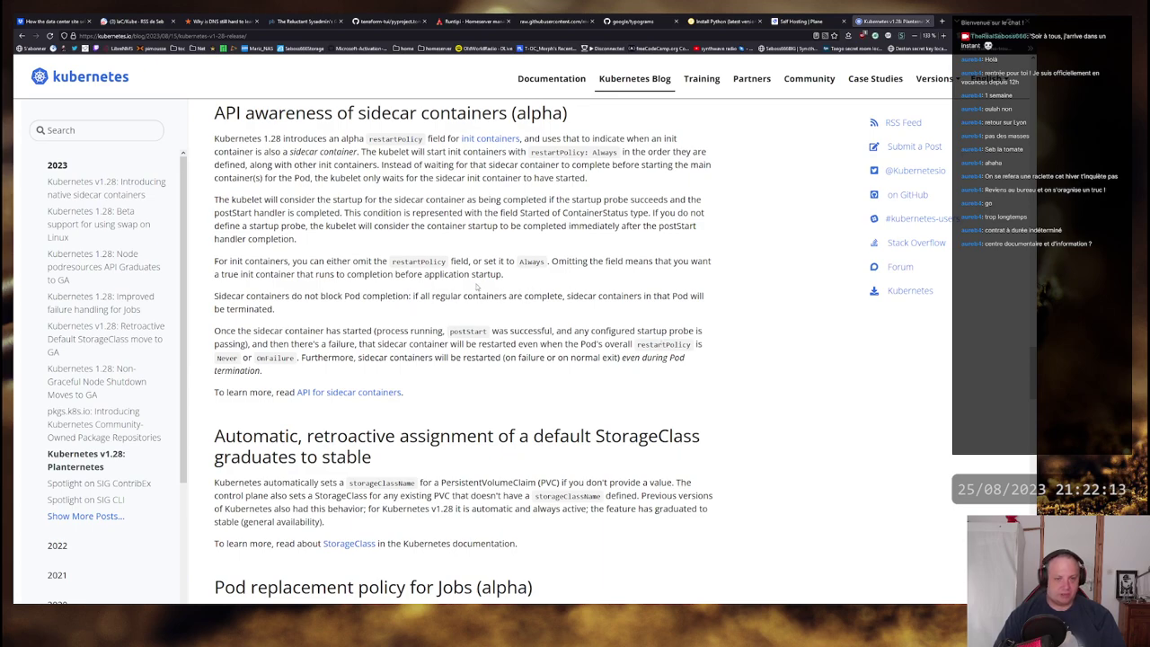
Step: Read the section on the Pod replacement policy for Jobs, highlighting the text on when replacement Pods are made
scroll(538, 284, down, 1)
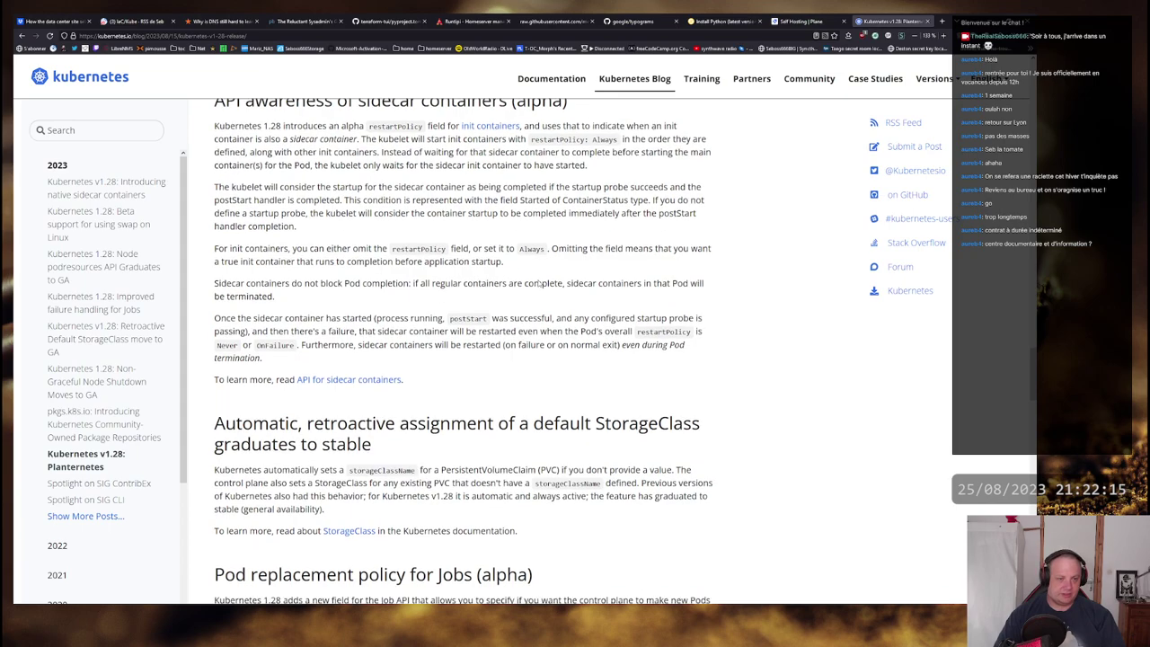
scroll(539, 283, down, 3)
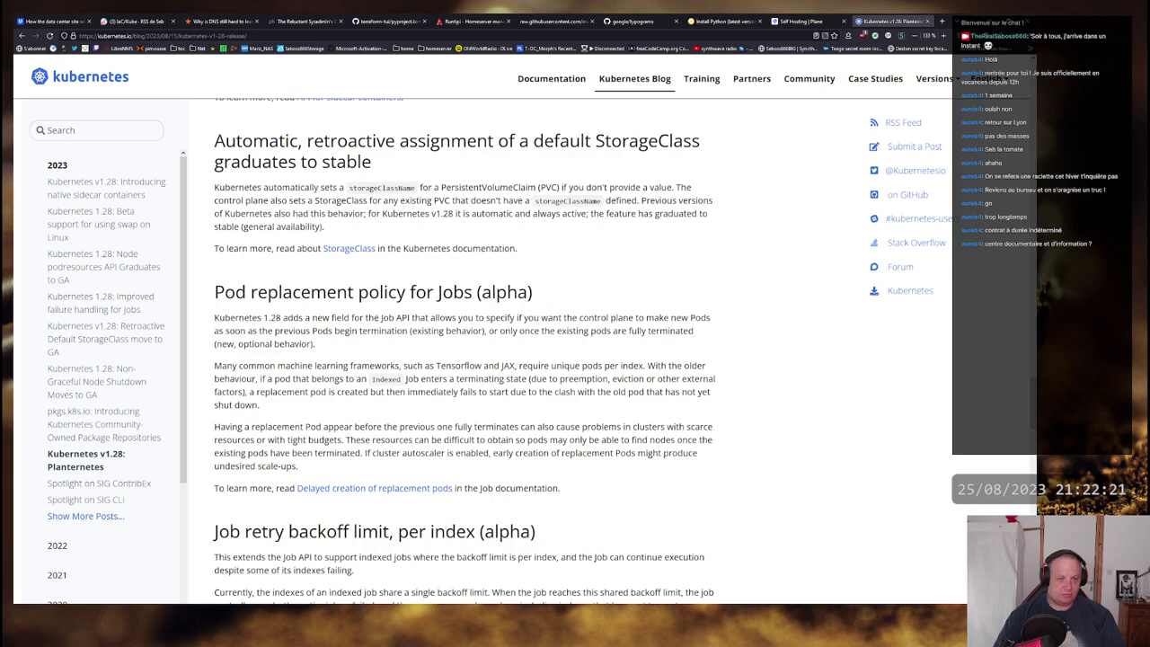
double_click(388, 317)
drag(225, 330, 665, 330)
click(670, 328)
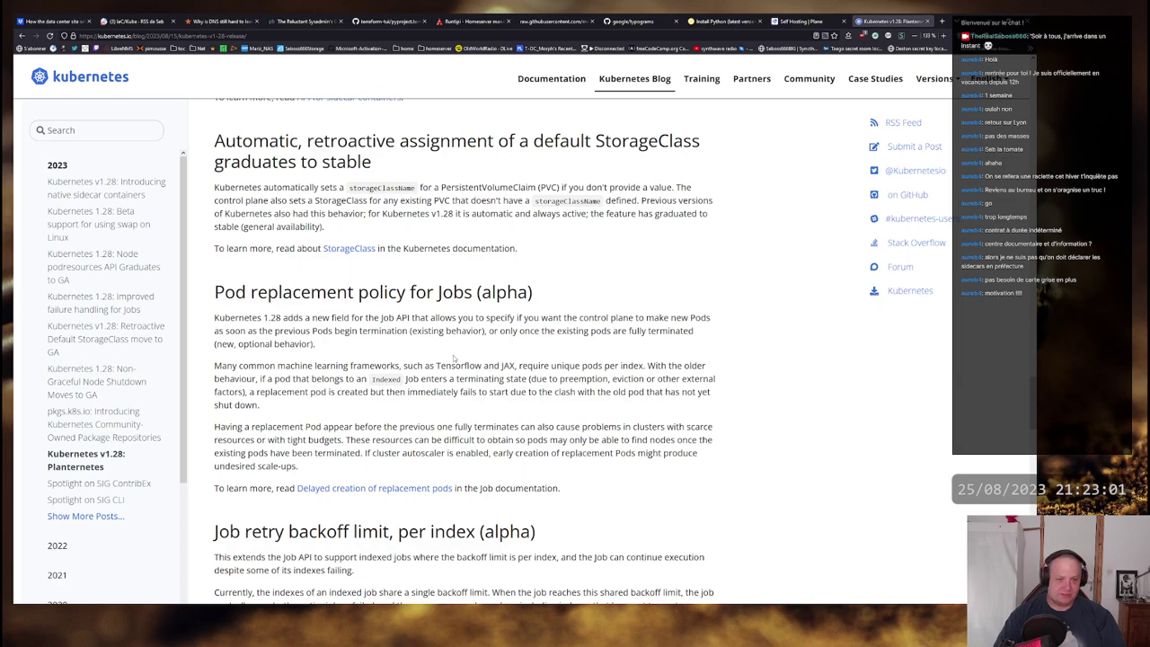
scroll(462, 362, down, 2)
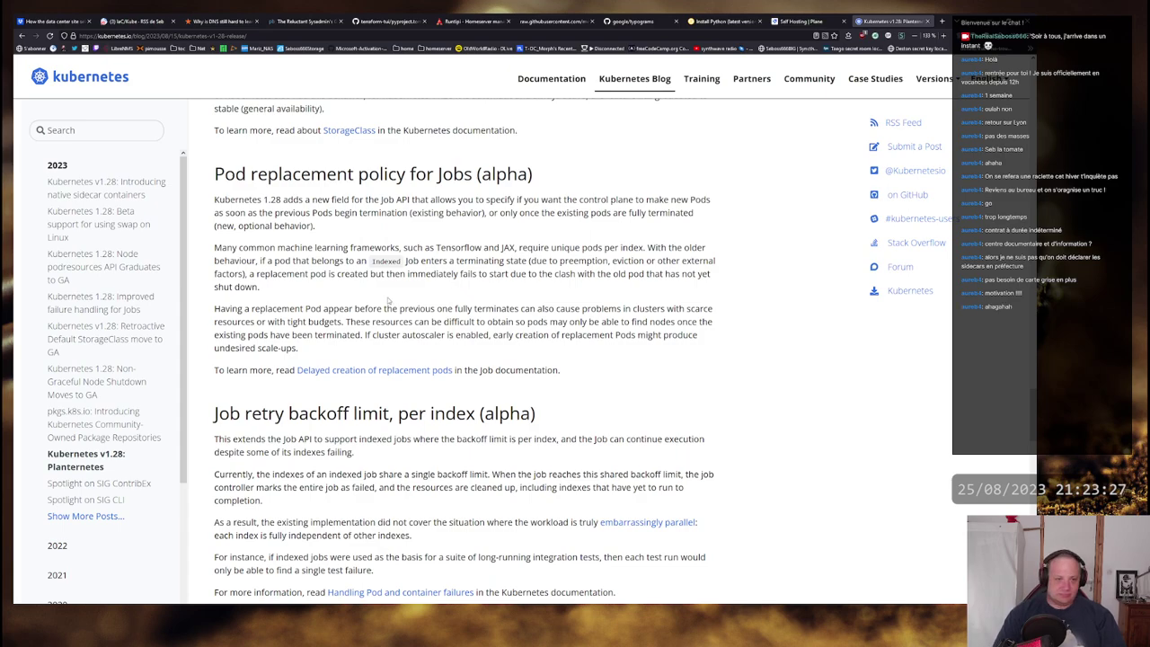
Step: Read the section on the Job retry backoff limit per index, highlighting the sentence on the shared backoff limit and the words "the entire job"
scroll(611, 289, down, 3)
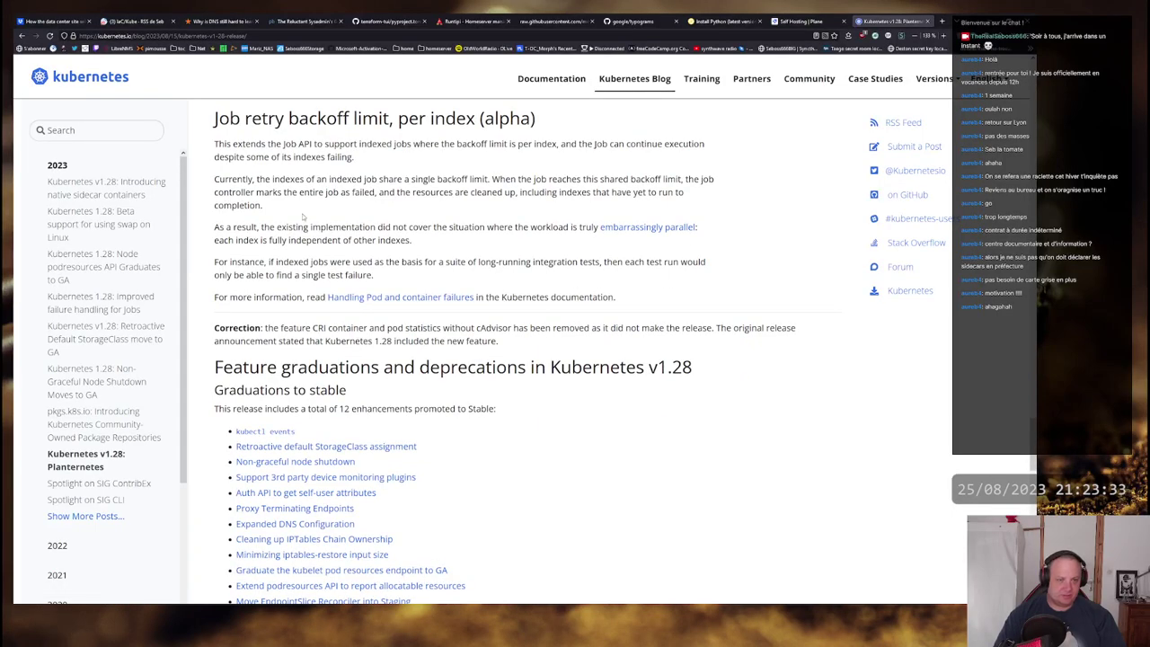
drag(306, 180, 713, 179)
drag(218, 192, 277, 193)
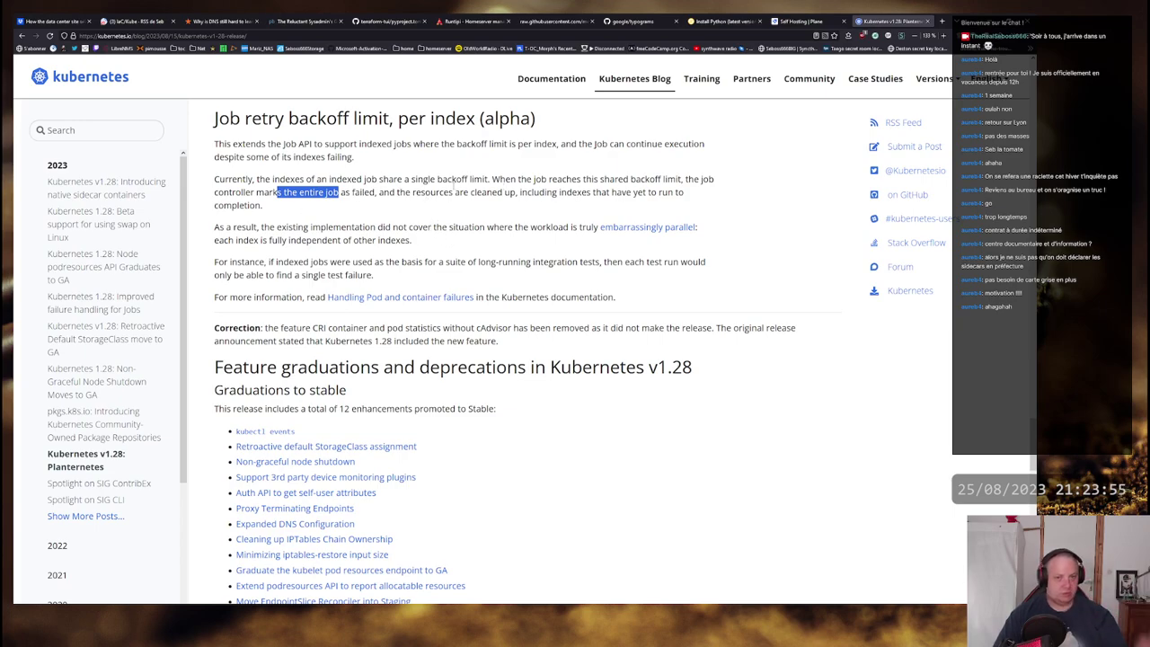
click(498, 124)
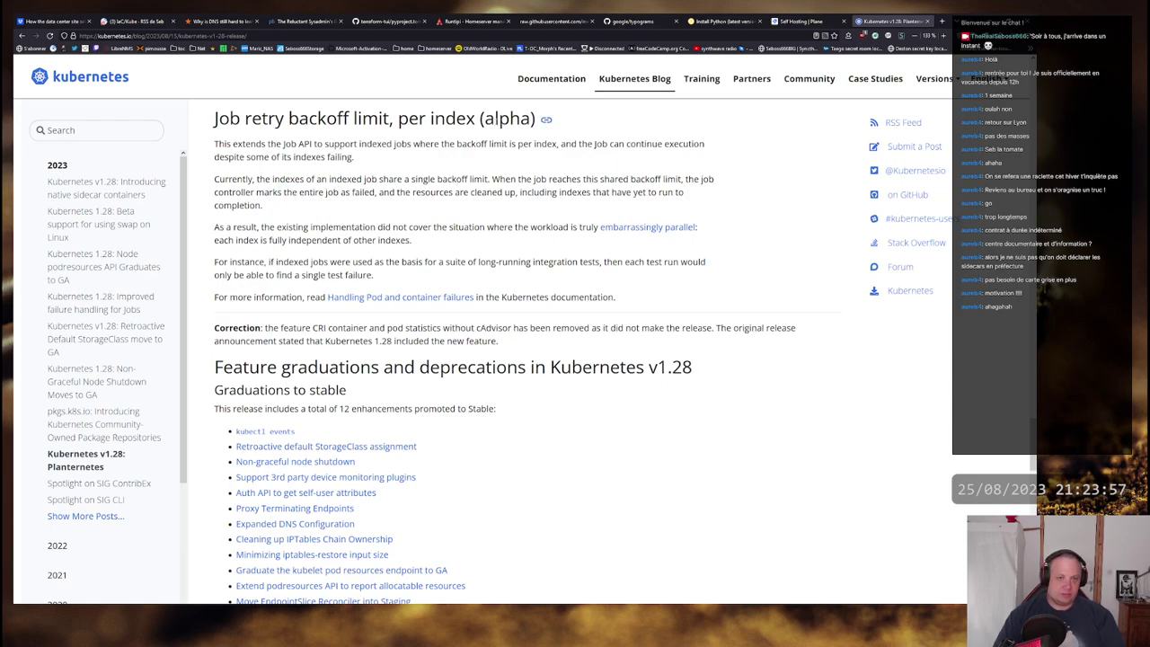
double_click(505, 117)
click(474, 258)
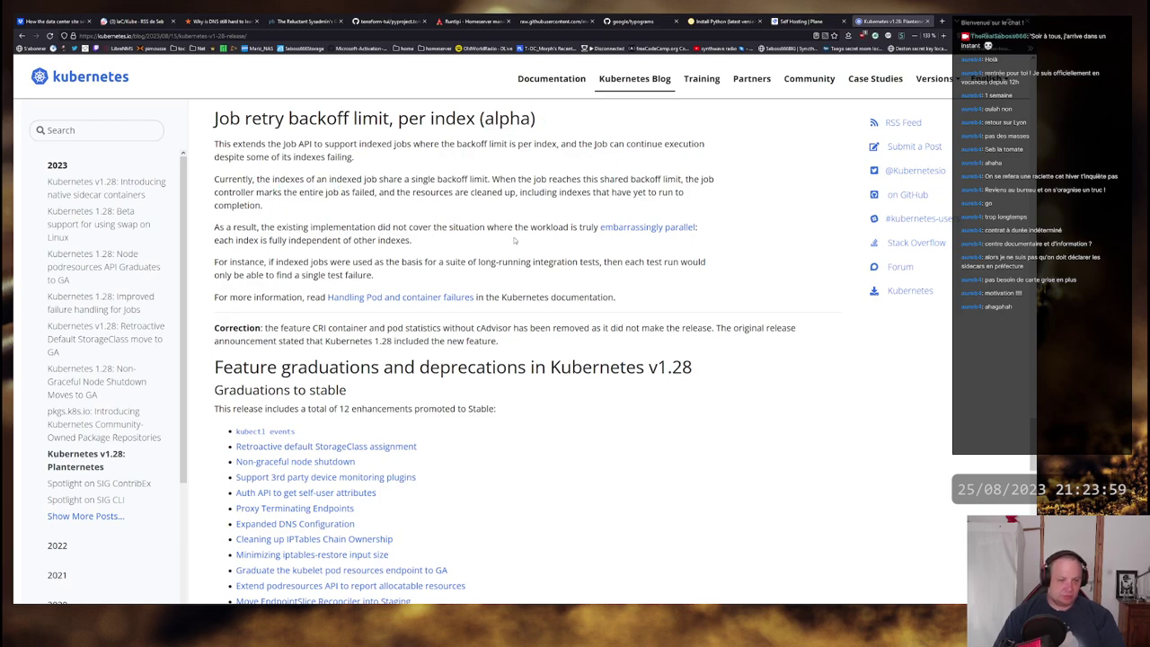
Step: Examine the feature graduations, deprecations and removals, and skim the remaining sections through Get Involved
scroll(515, 241, down, 2)
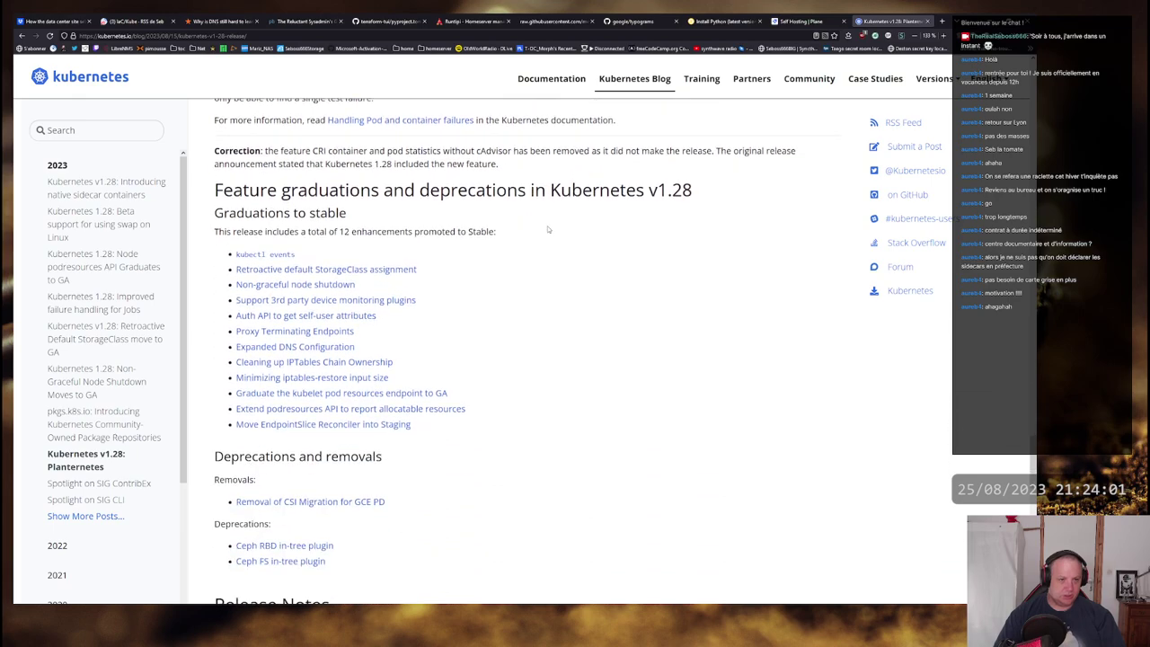
scroll(547, 230, down, 3)
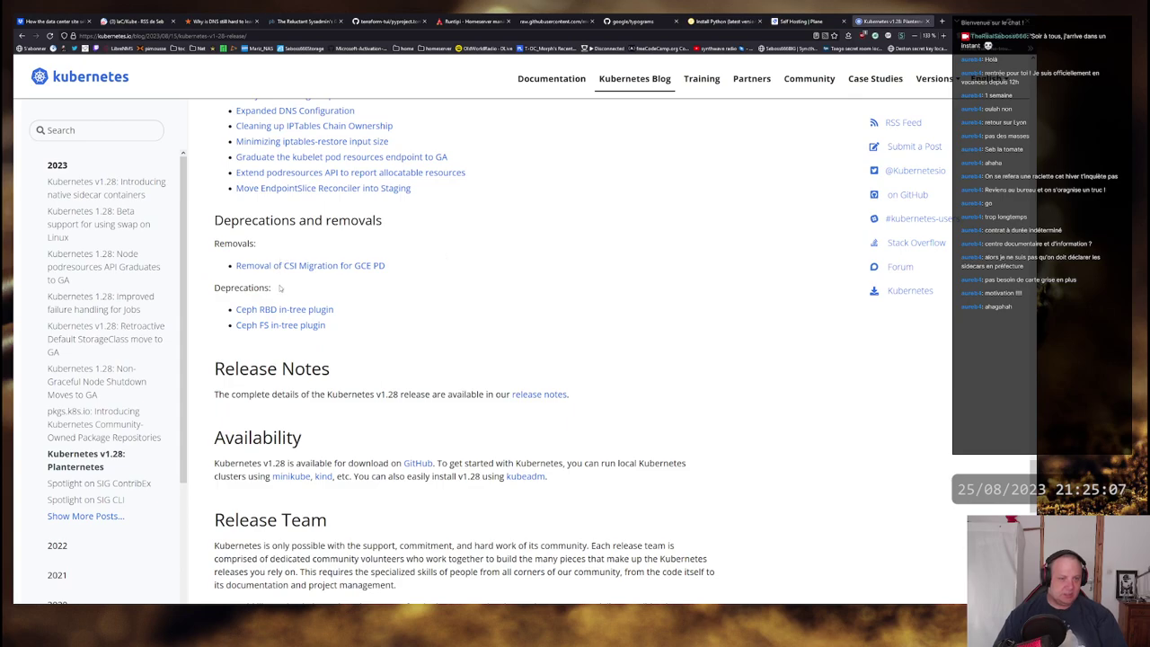
scroll(364, 296, down, 1)
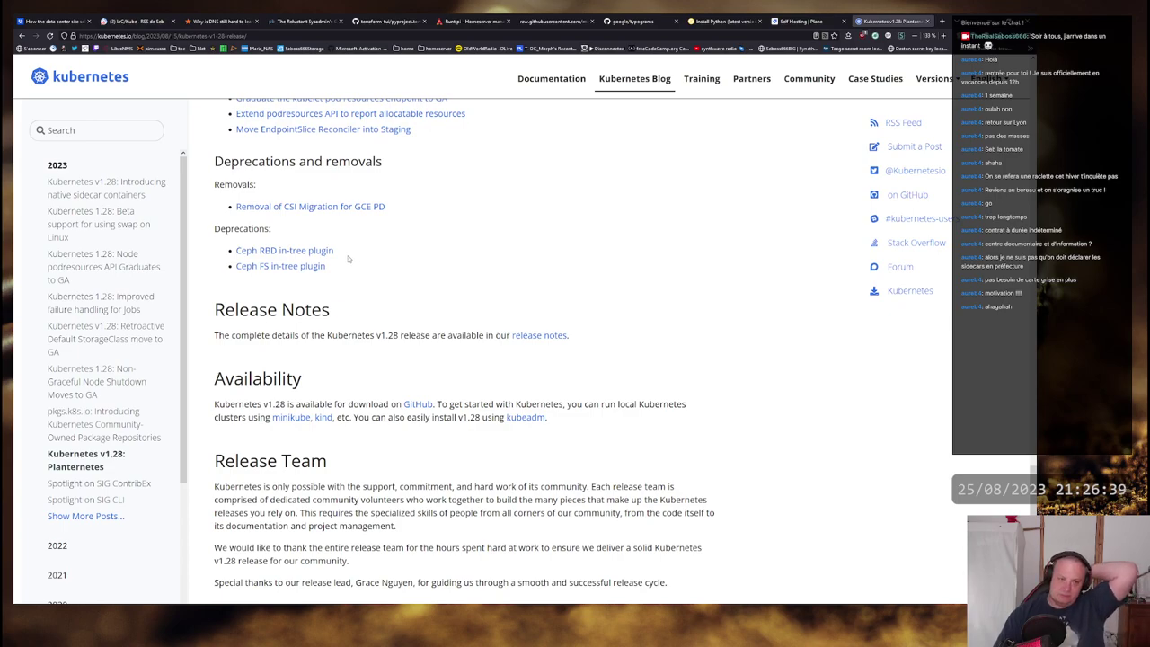
scroll(380, 257, down, 1)
scroll(379, 257, down, 3)
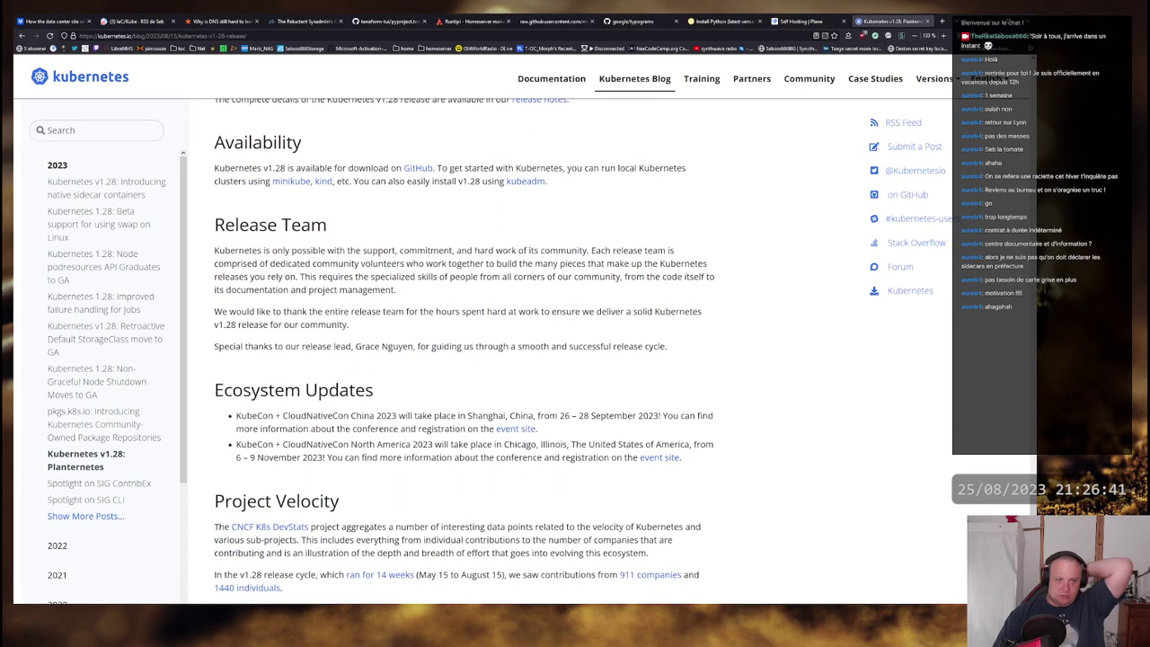
scroll(373, 255, down, 2)
scroll(373, 255, up, 2)
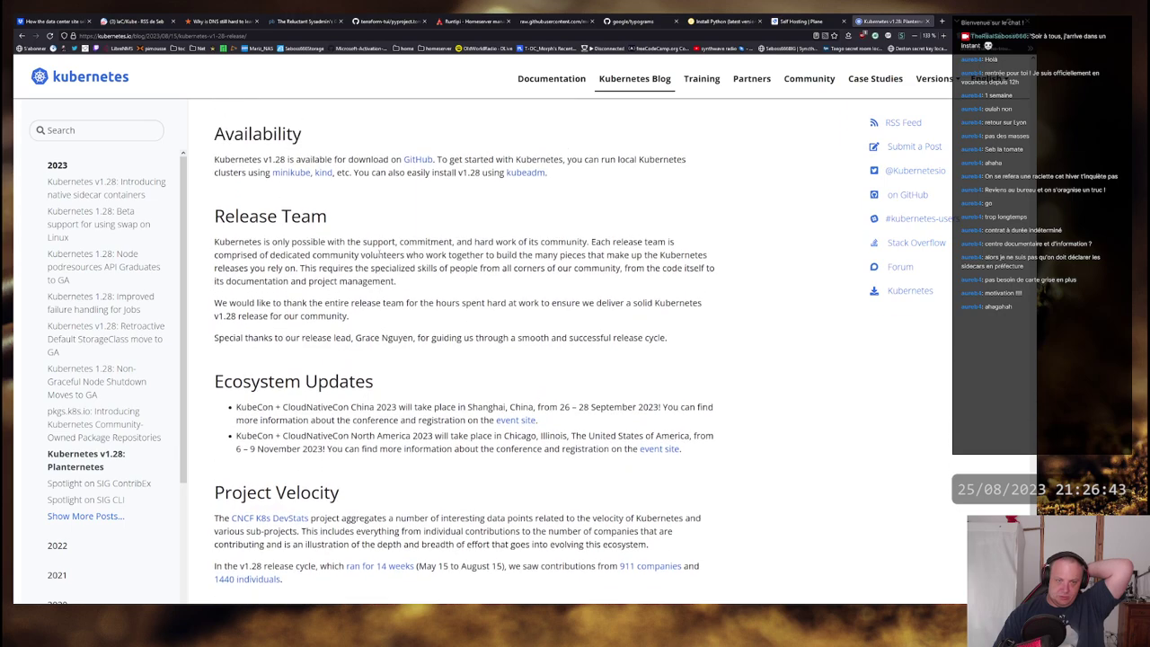
scroll(373, 255, down, 3)
scroll(373, 255, down, 5)
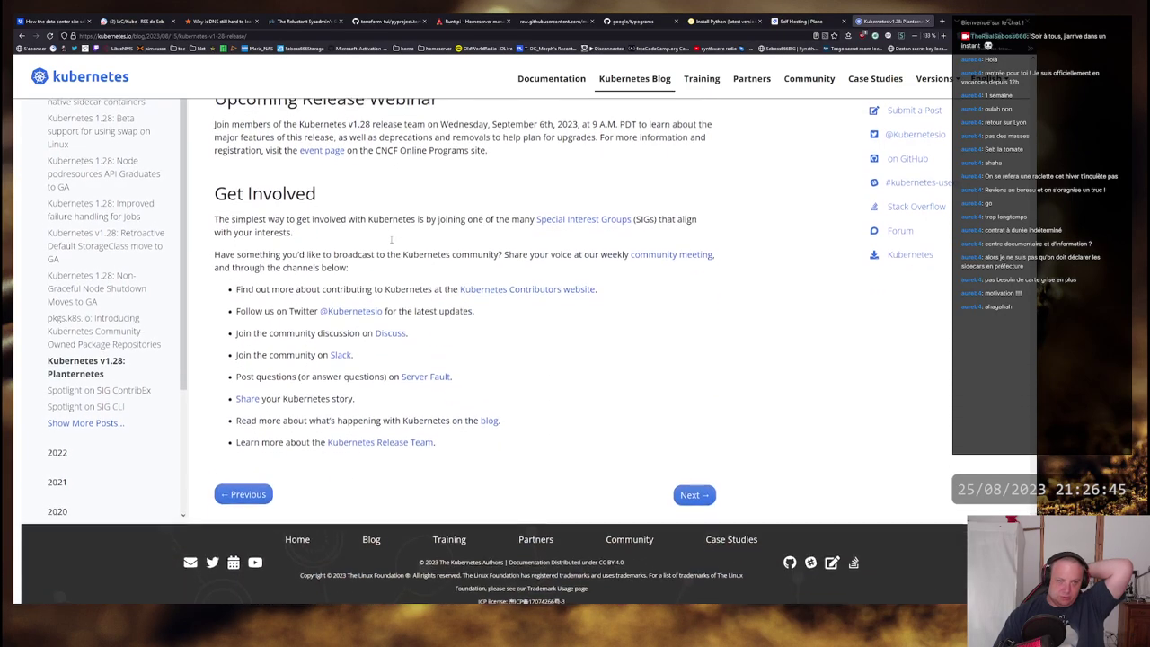
scroll(373, 255, up, 7)
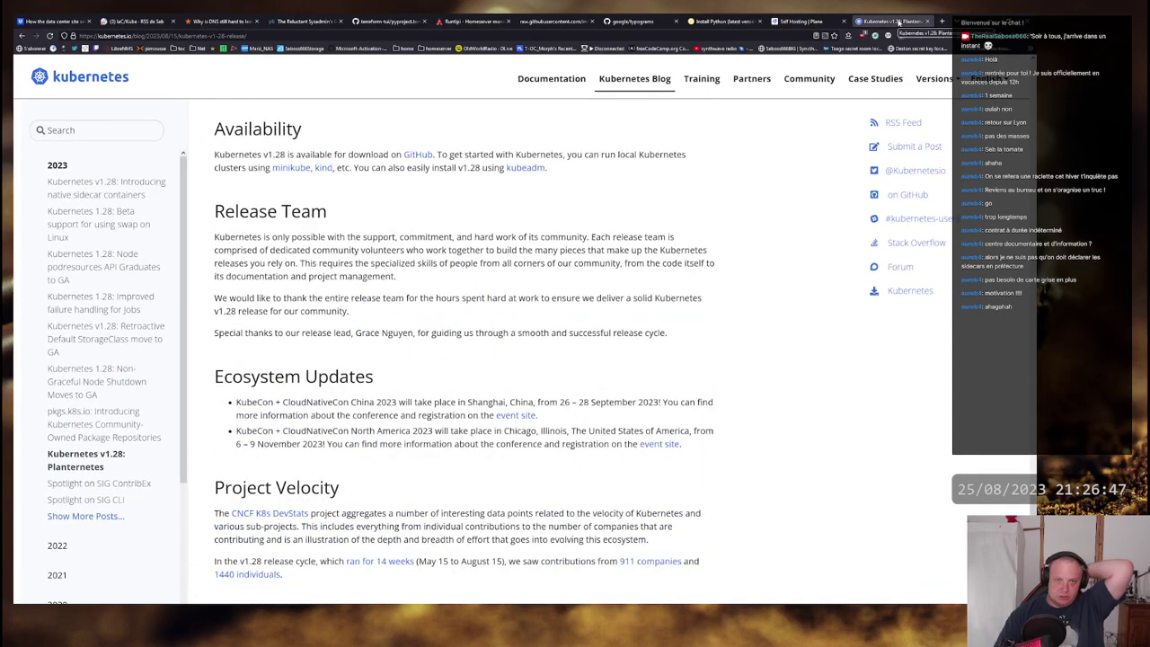
Step: Switch to the IaC/Kube feed in FreshRSS and mark the k3s v1.28.0-rc1+k3s1 article as read
click(134, 19)
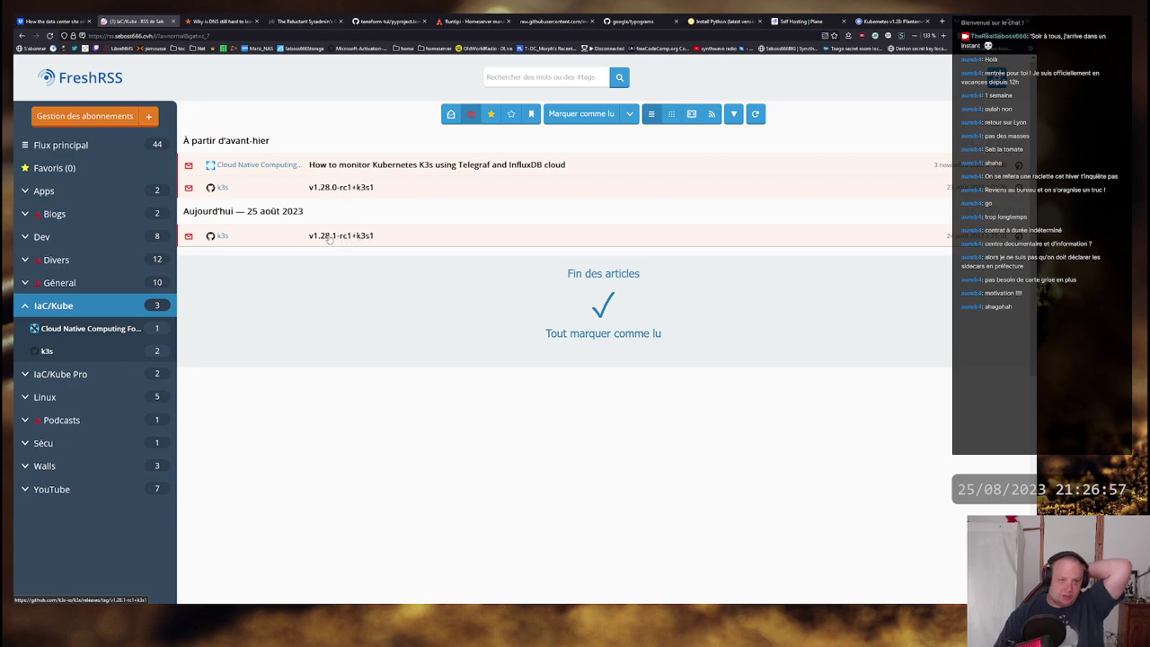
click(189, 187)
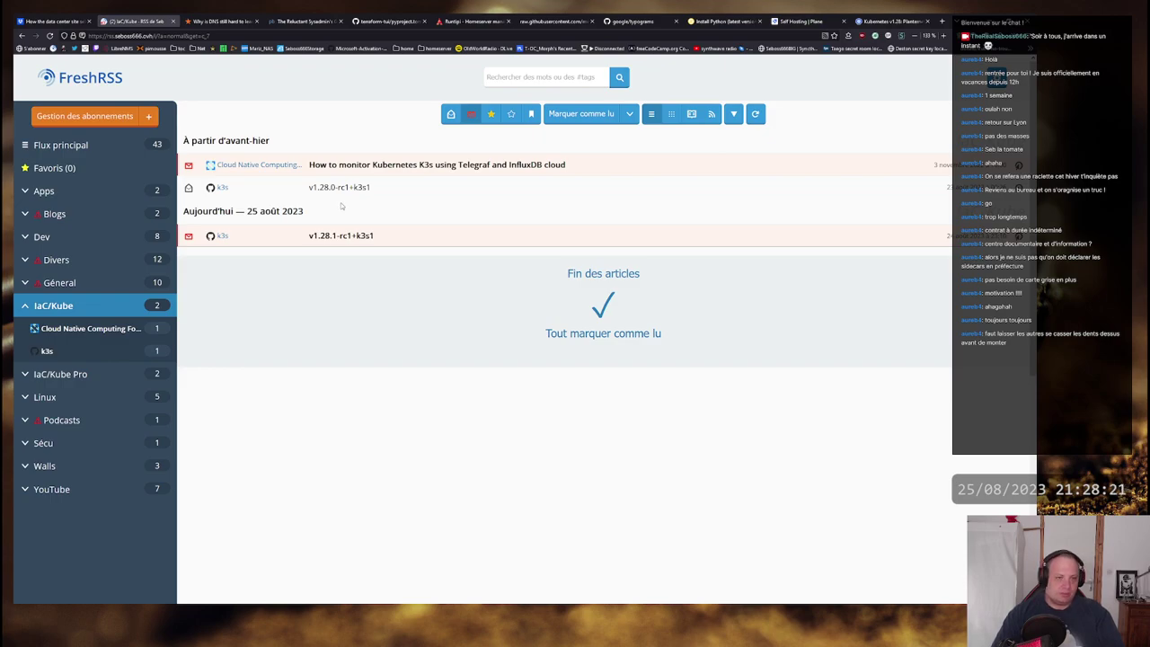
drag(303, 211, 183, 211)
click(184, 211)
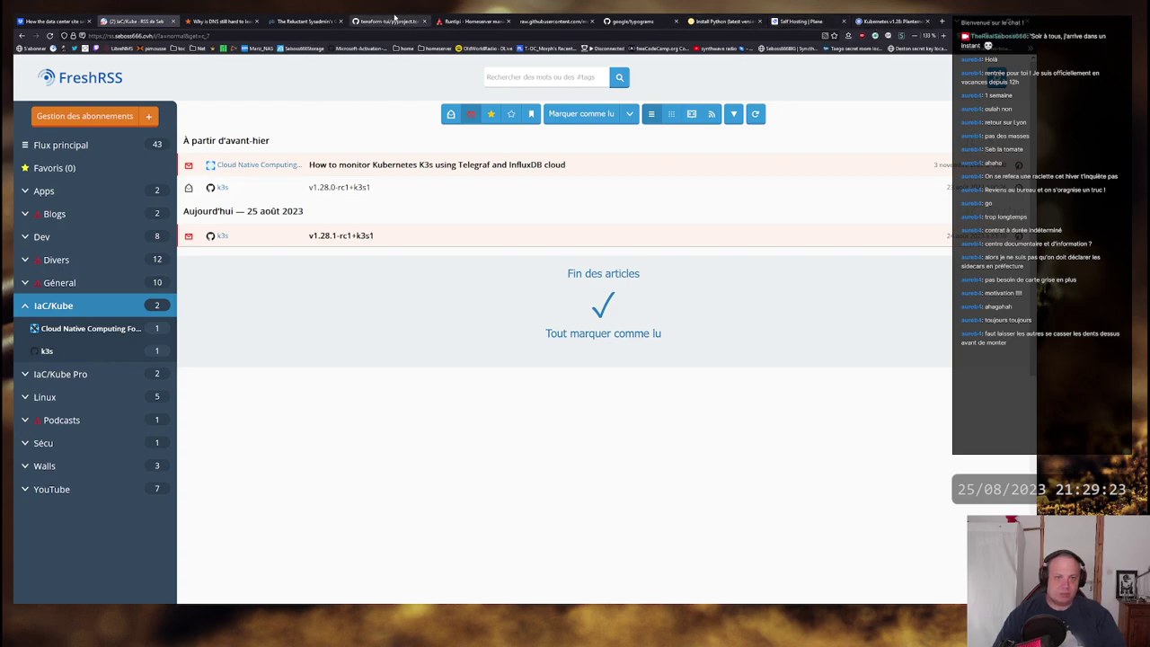
Step: Open the terraform-tui repository on GitHub and examine its README, including the key features, demo and installation commands
click(386, 21)
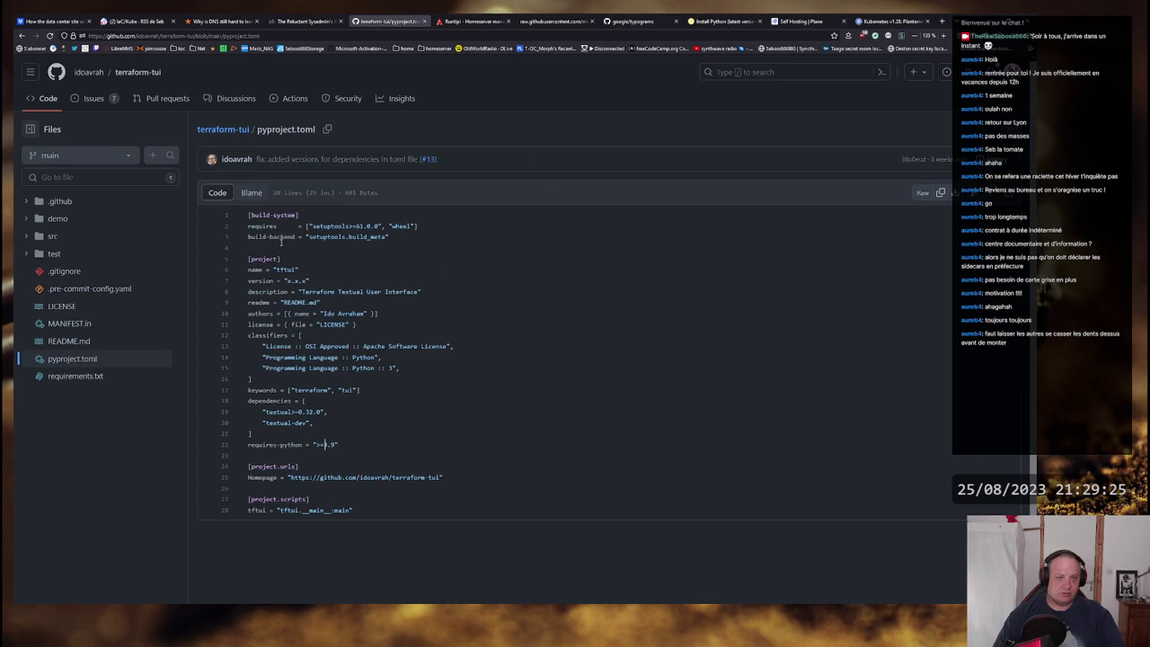
click(151, 75)
scroll(143, 300, down, 1)
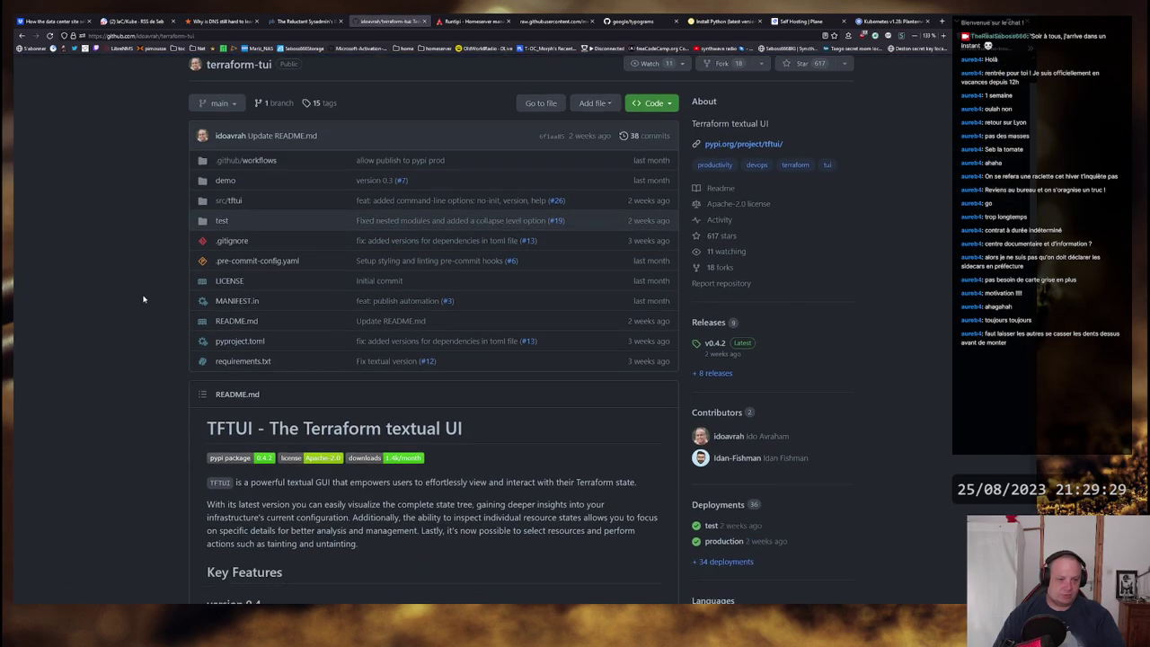
scroll(143, 300, down, 7)
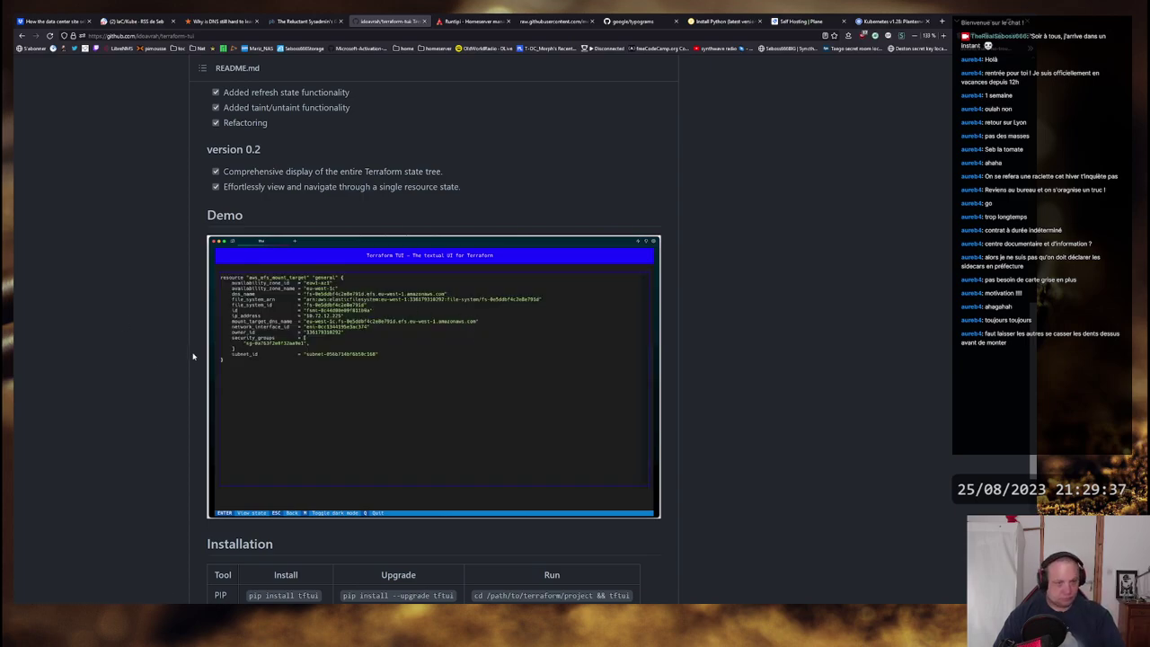
scroll(130, 294, down, 2)
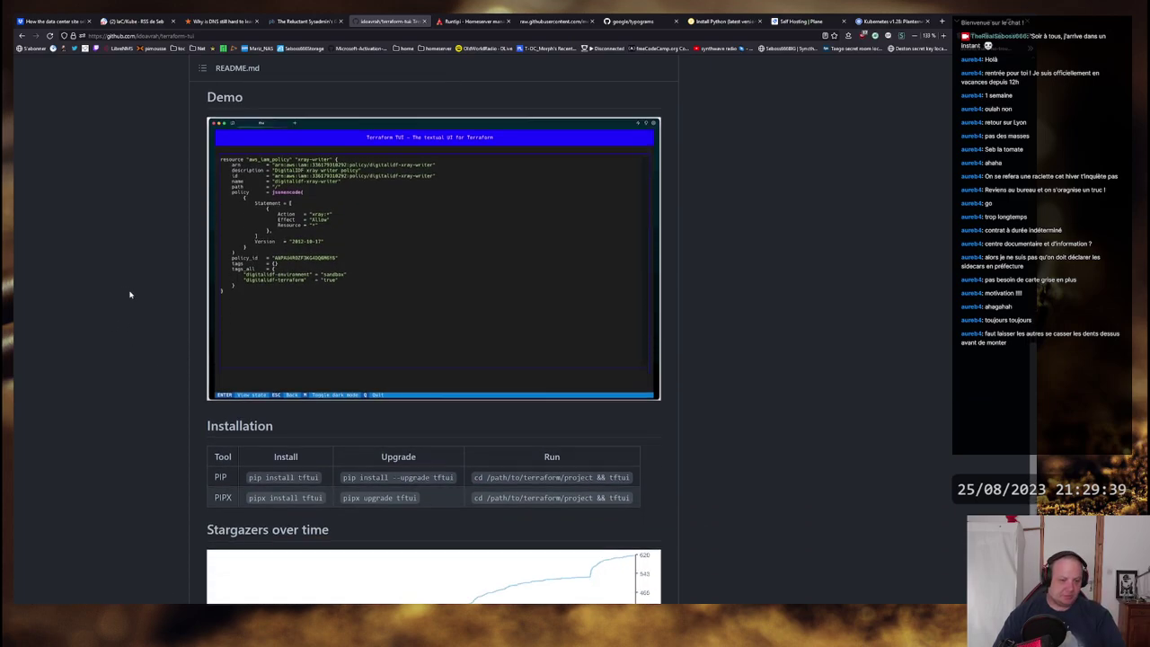
scroll(130, 294, down, 1)
scroll(129, 294, down, 3)
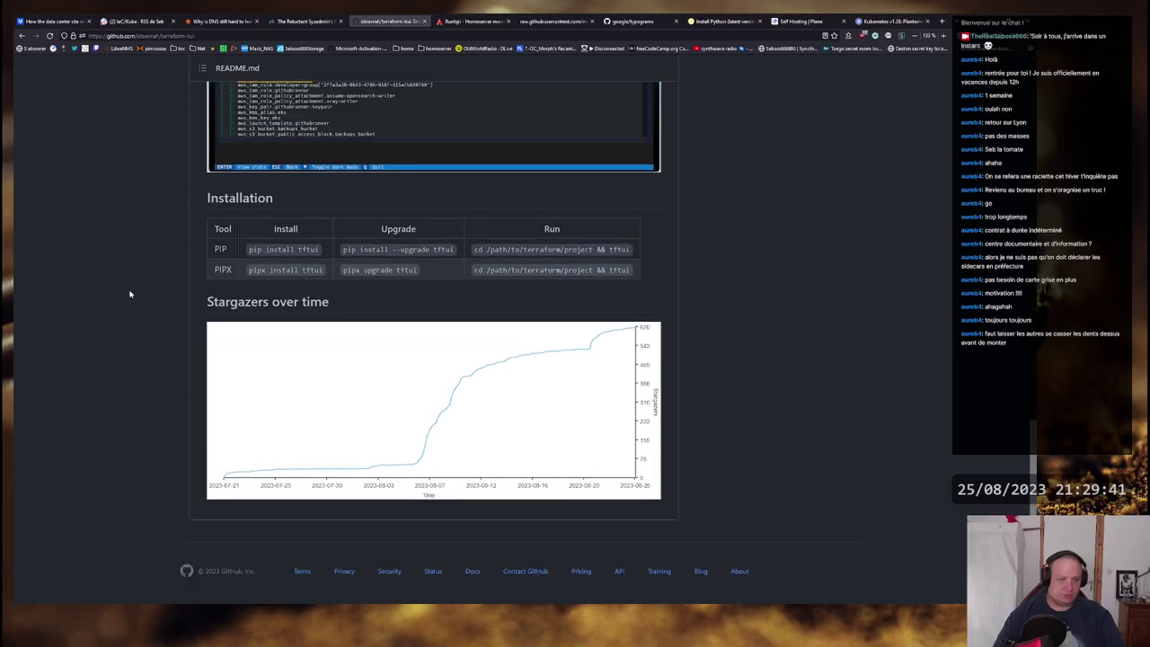
scroll(129, 294, up, 1)
scroll(178, 311, up, 3)
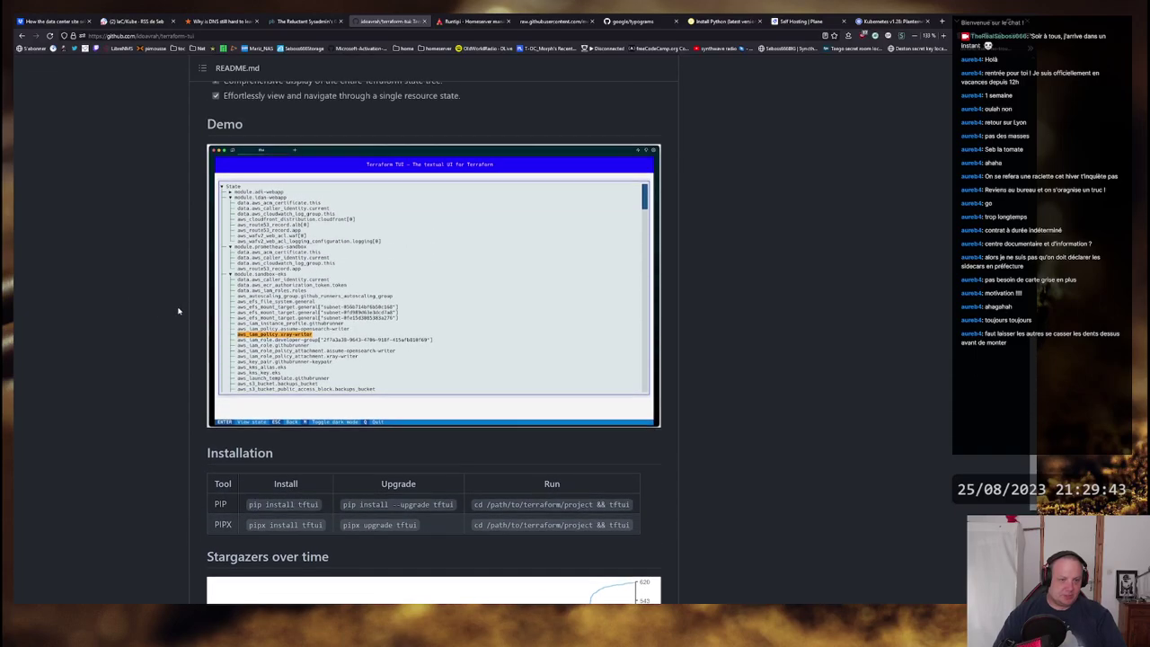
scroll(127, 353, up, 4)
scroll(200, 368, up, 8)
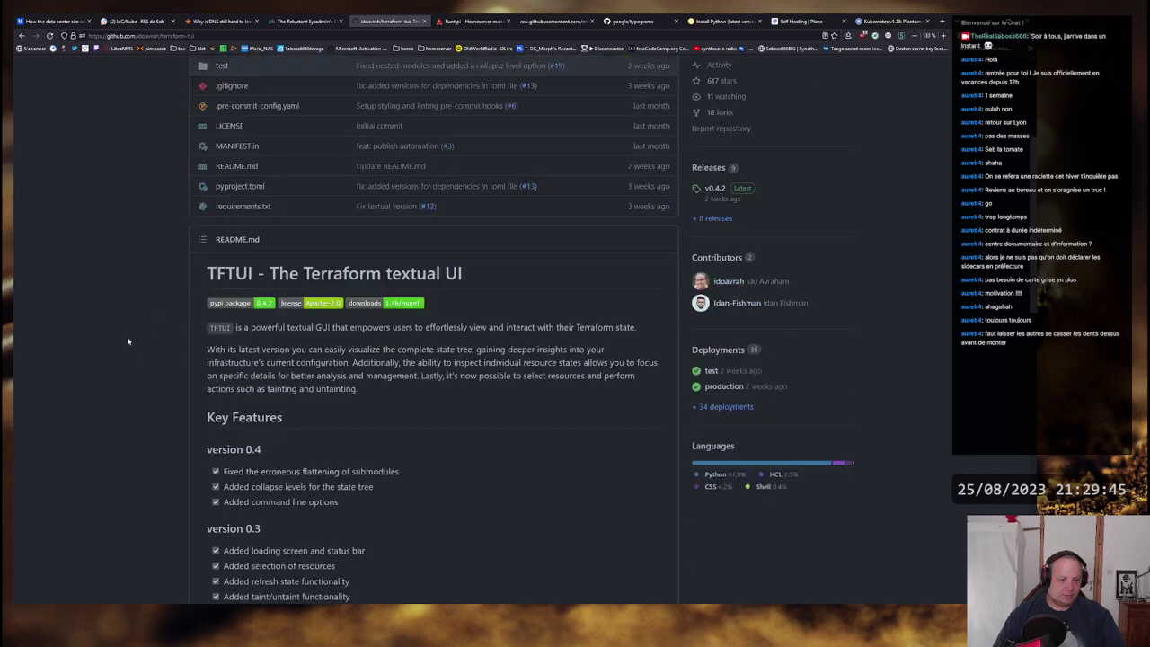
Step: Return to the pyproject.toml file of terraform-tui and highlight the requires-python value
click(240, 405)
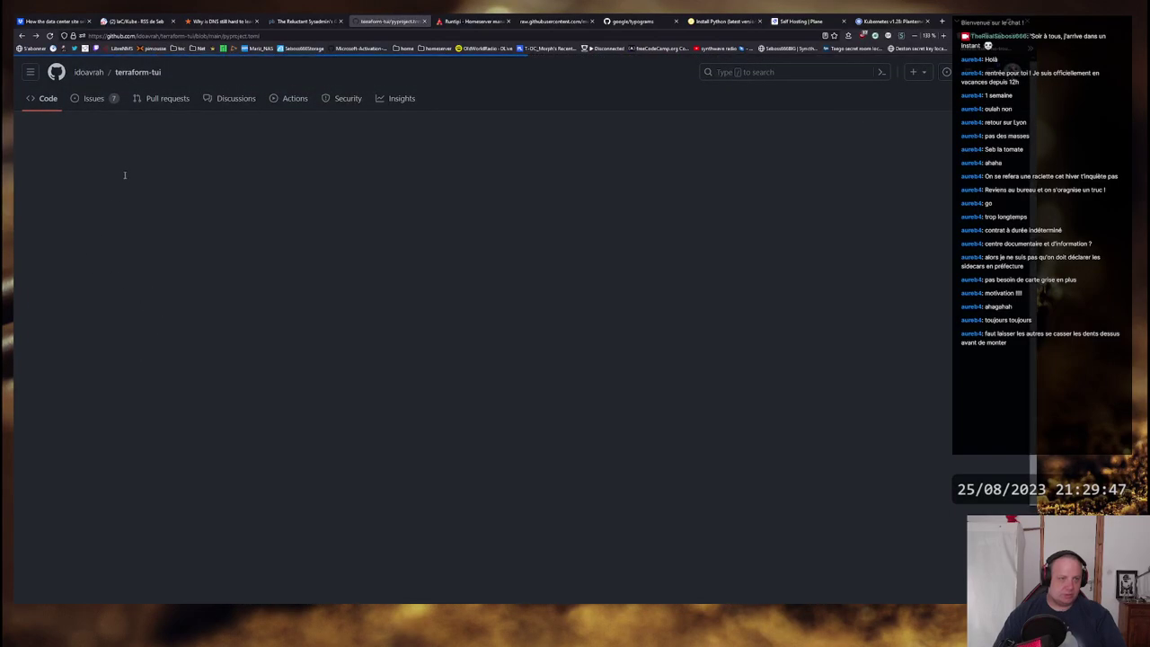
drag(313, 444, 339, 444)
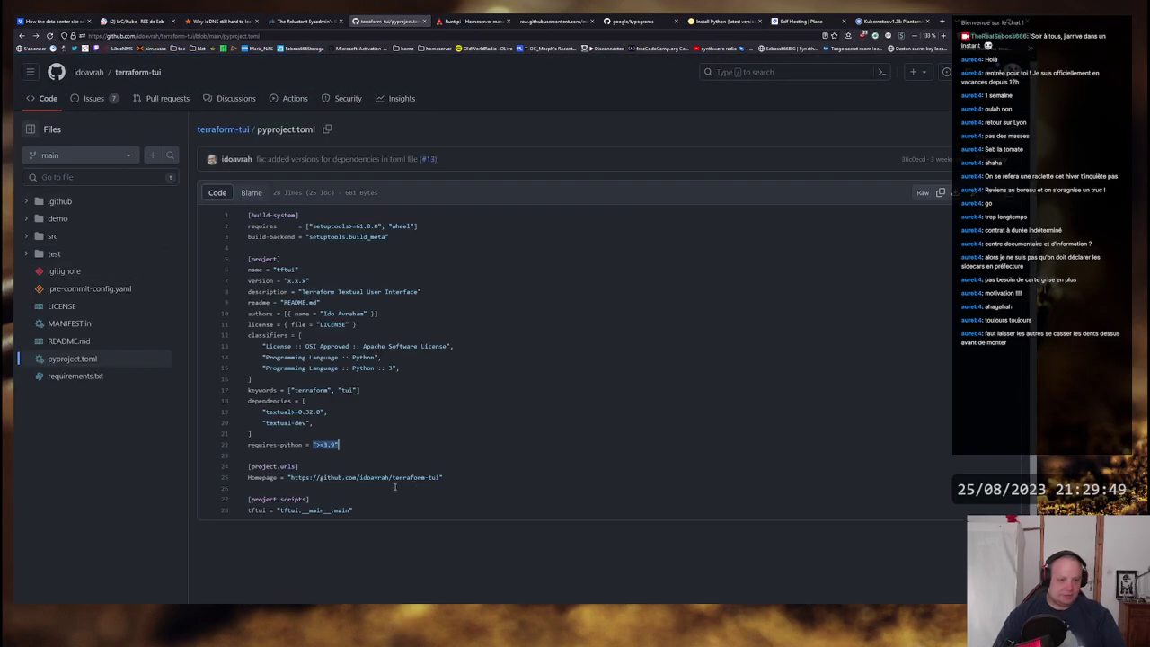
click(319, 444)
Step: Switch to the terminal and check the installed Python version with python -V and python3 -V
key(F12)
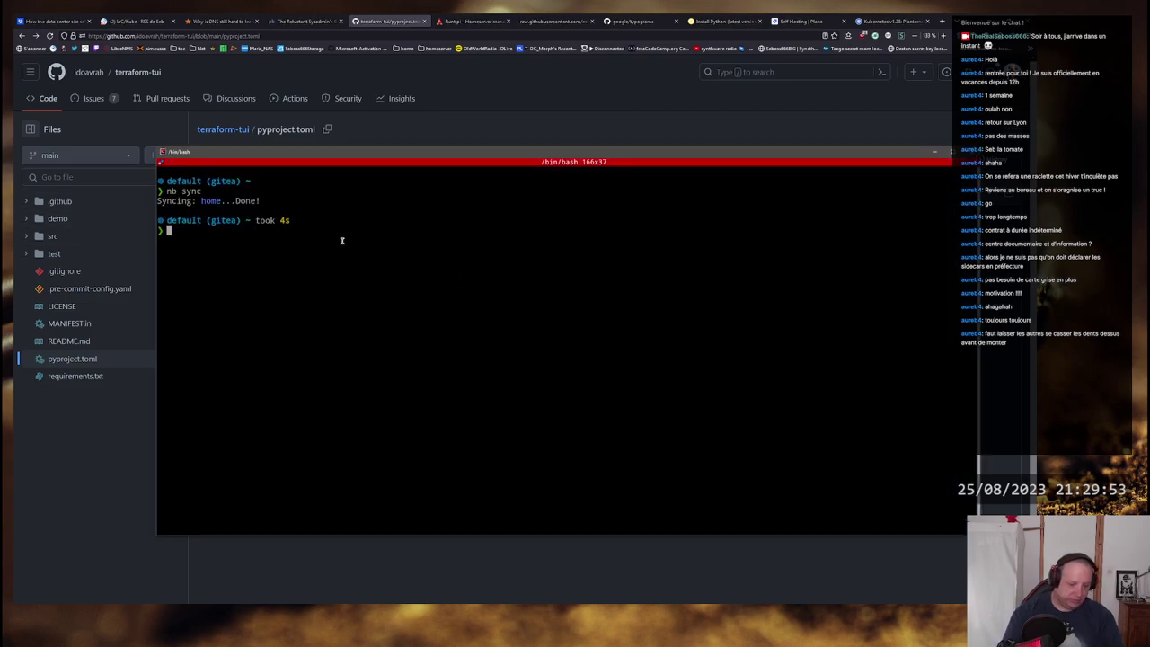
text(python -V)
key(Return)
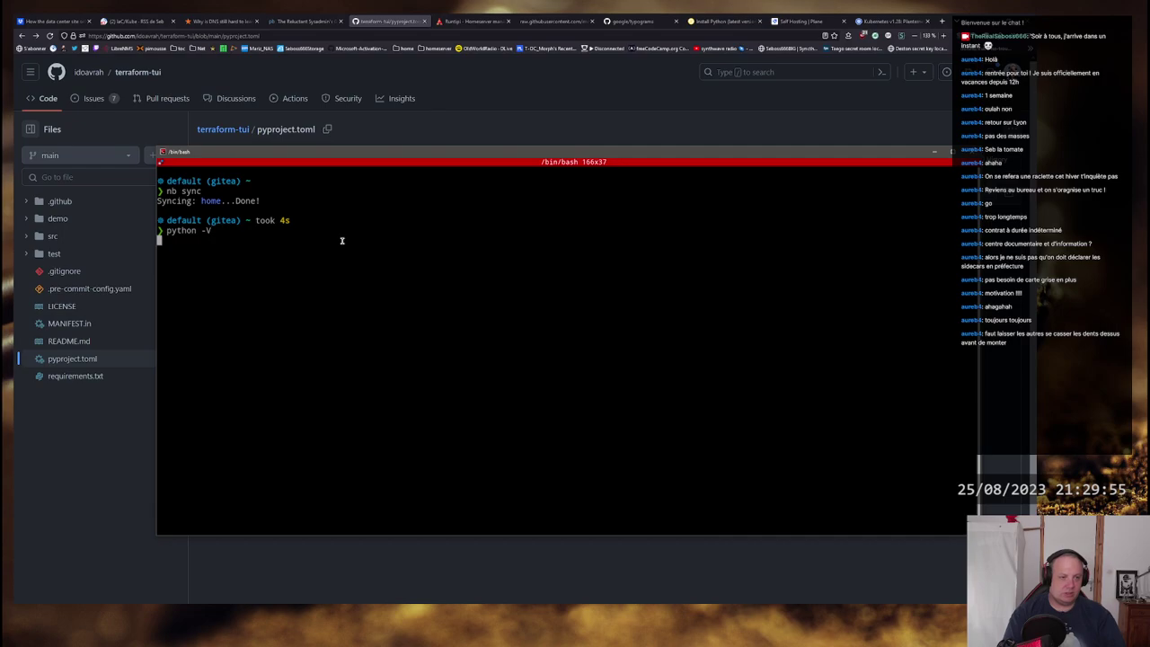
key(Up)
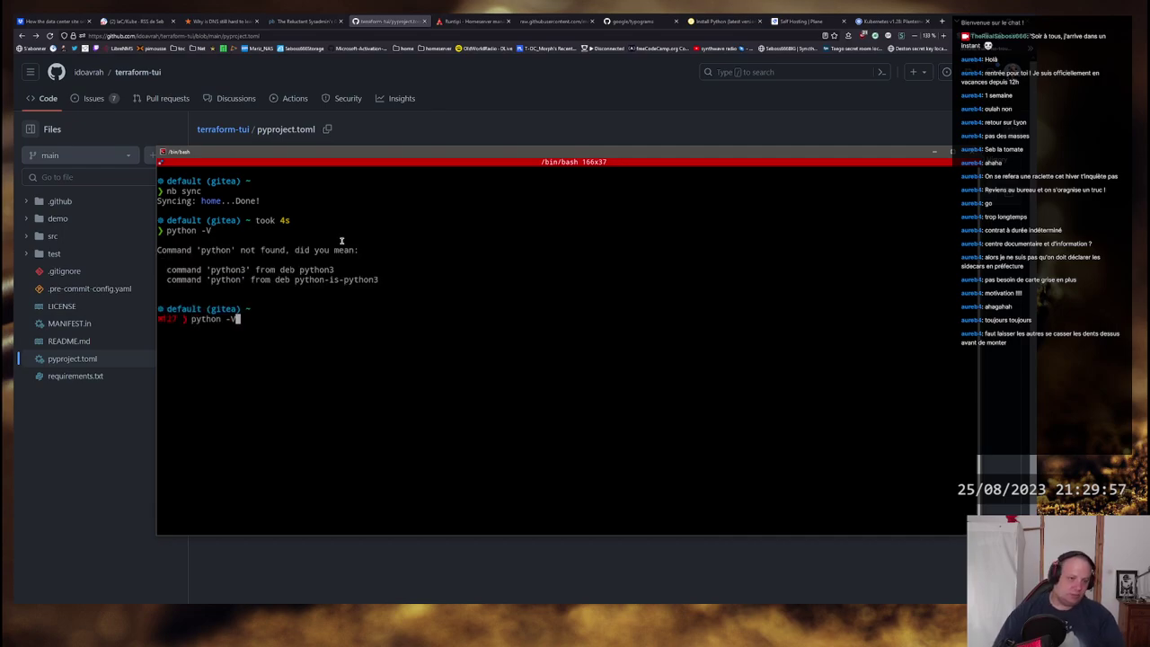
key(Home)
key(ctrl+Right)
text(3)
key(Return)
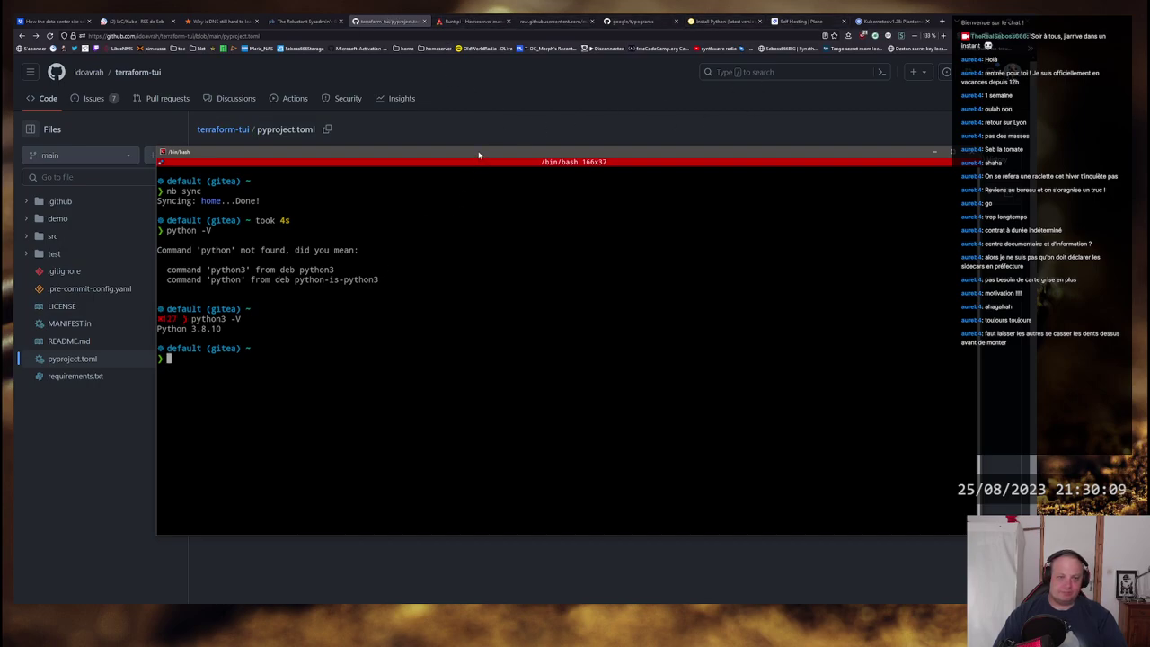
Step: Reposition the terminal window over the page and highlight the suggested python3 and python-is-python3 lines
drag(478, 155, 402, 119)
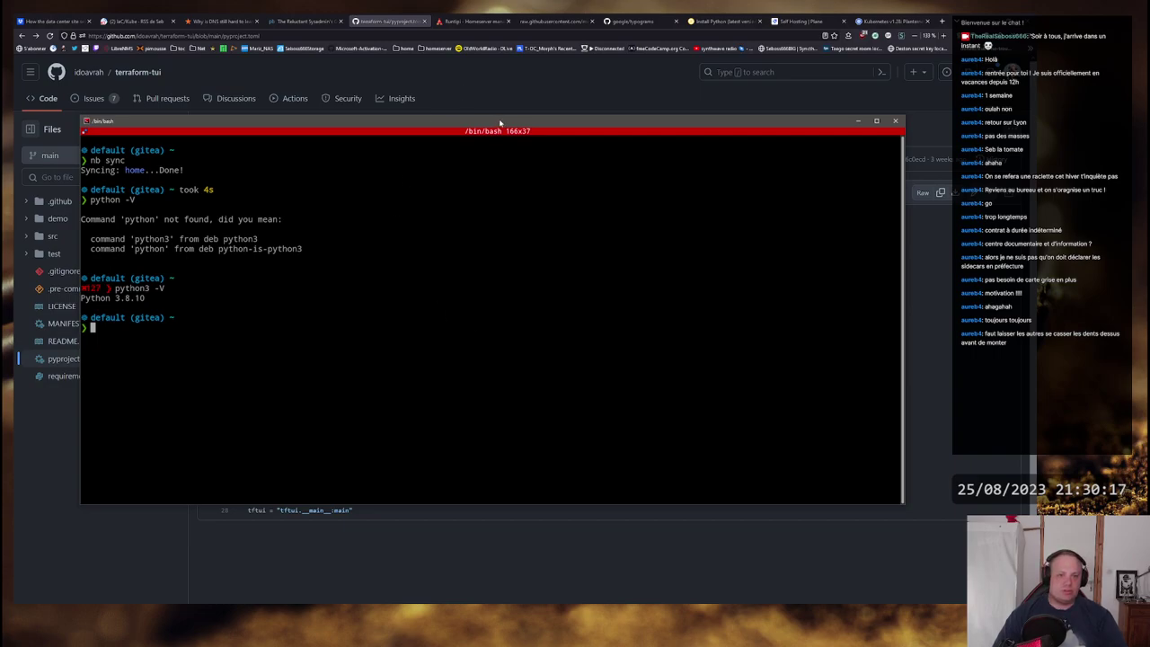
drag(500, 123, 517, 121)
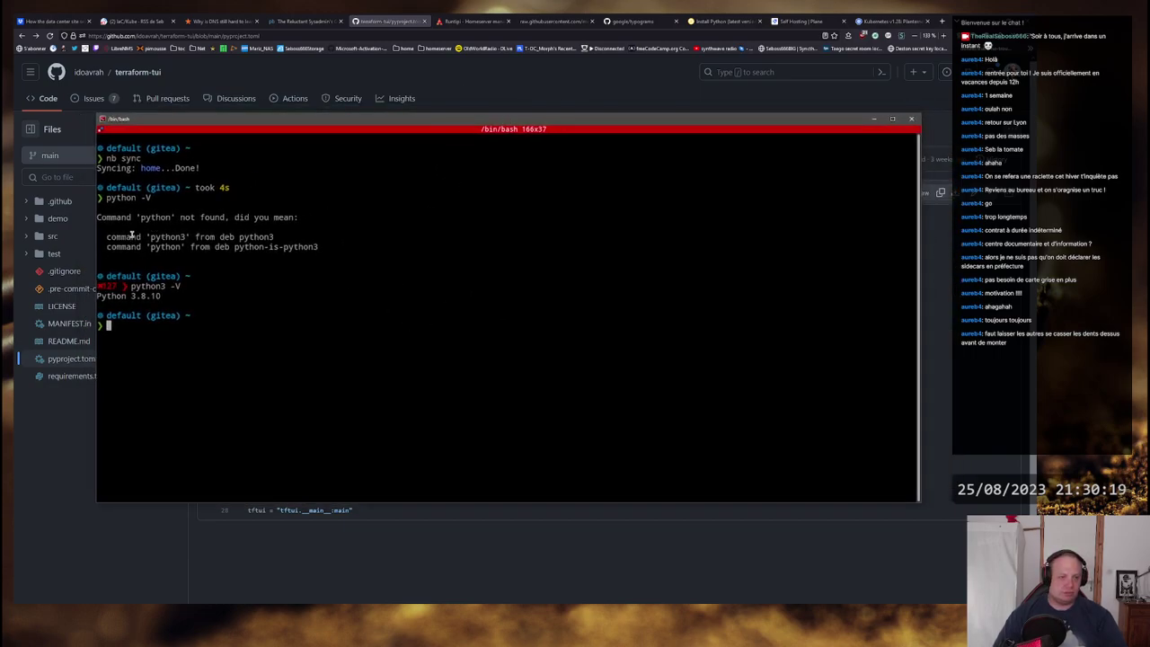
drag(131, 234, 313, 246)
click(314, 246)
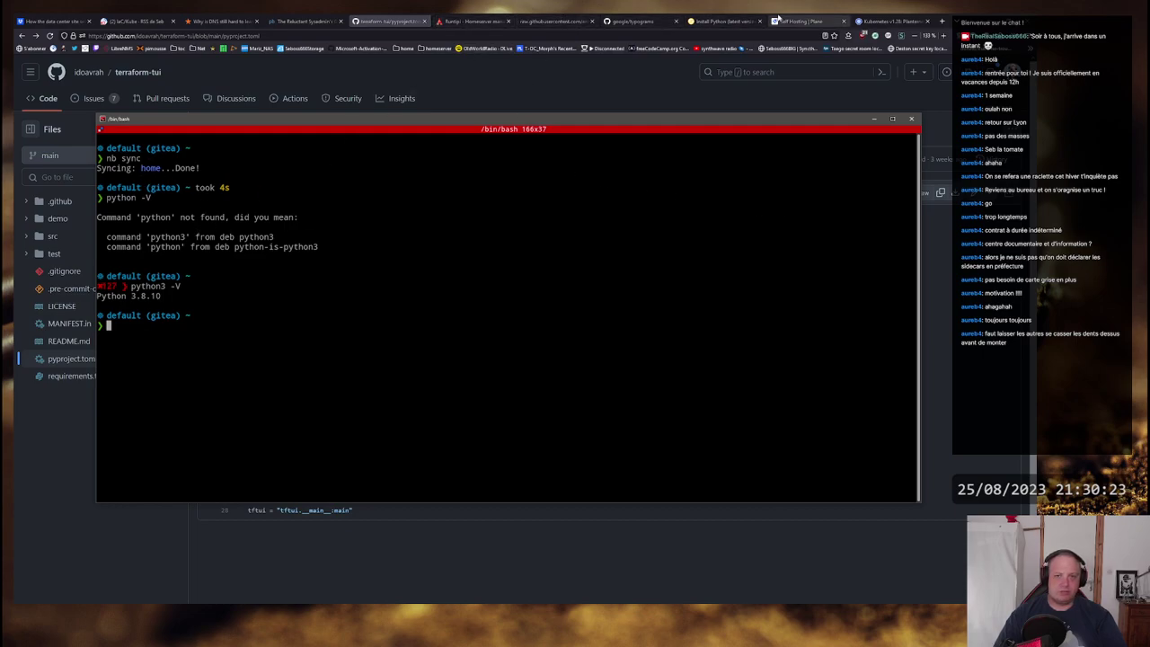
Step: Look at the Serverspace tutorial on installing the latest Python version and return to the terraform-tui pyproject.toml page
click(726, 21)
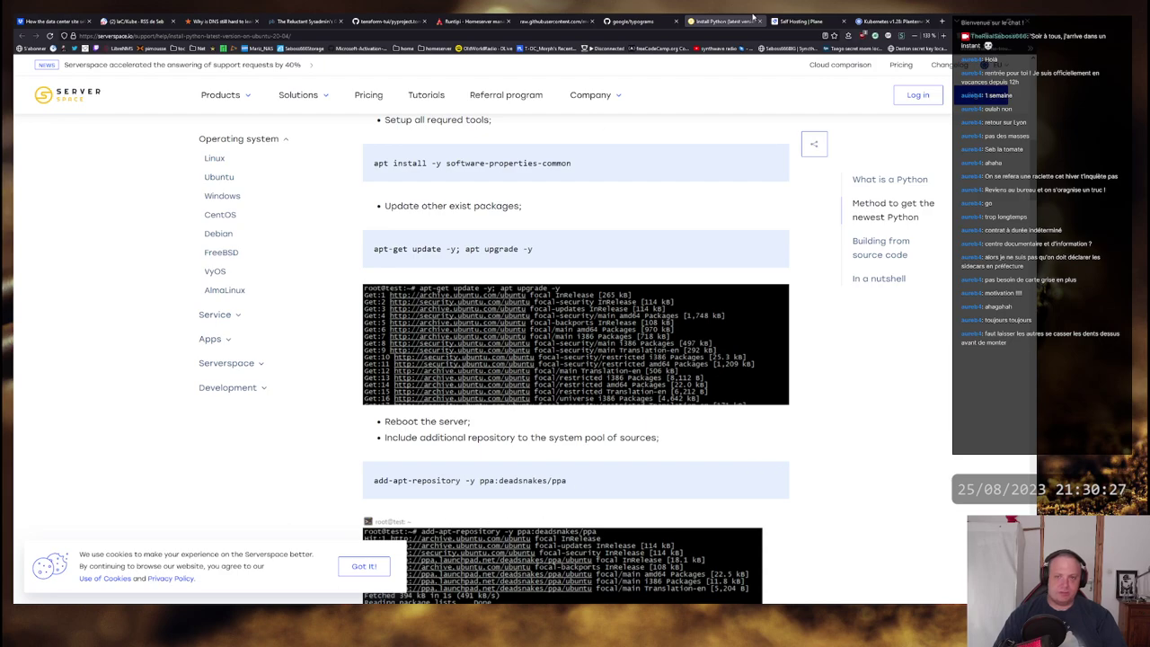
click(389, 20)
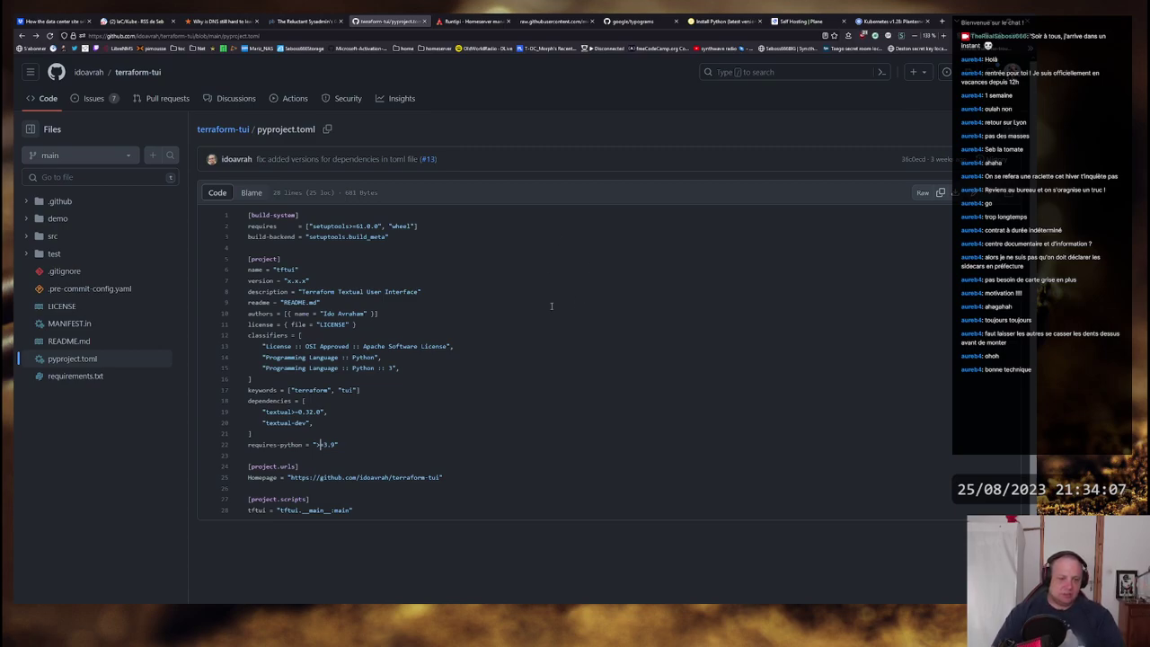
Step: Open TopAchat's Configomatic PC builder in a new tab and load the first saved configuration
click(942, 21)
text(confi)
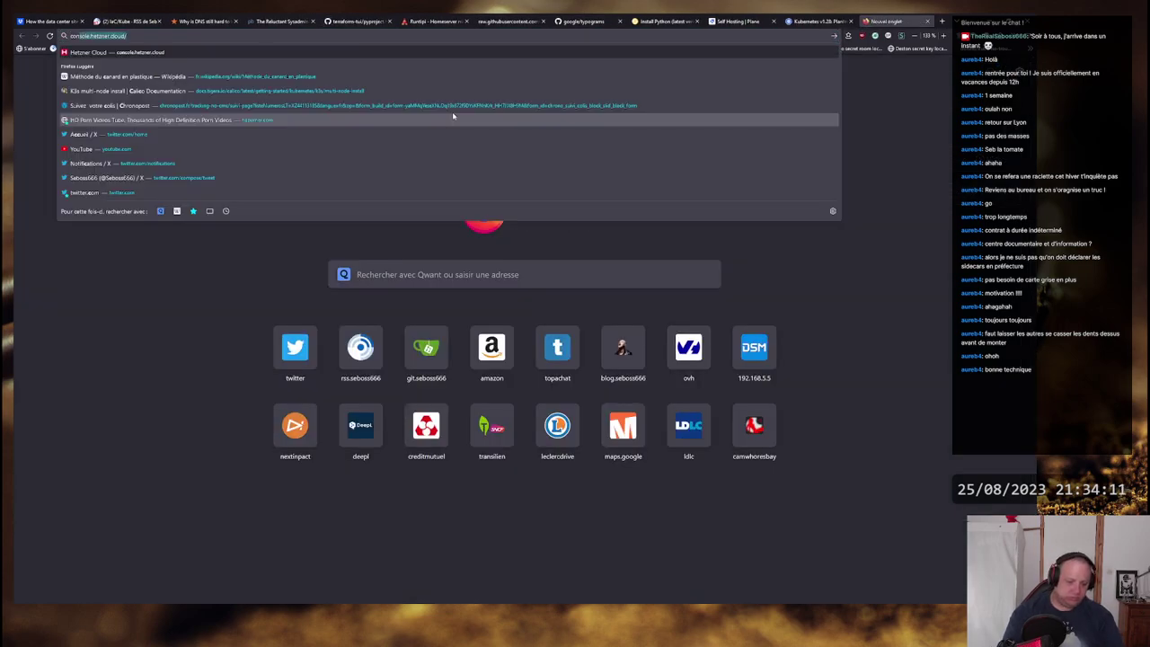
key(Return)
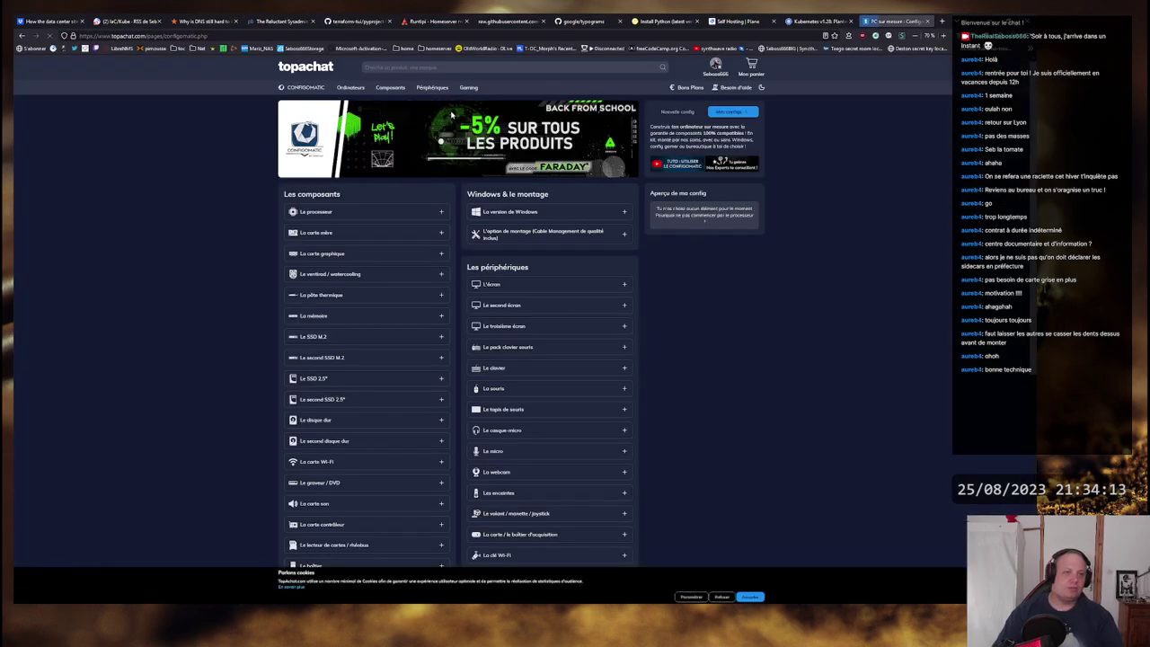
click(736, 115)
click(670, 130)
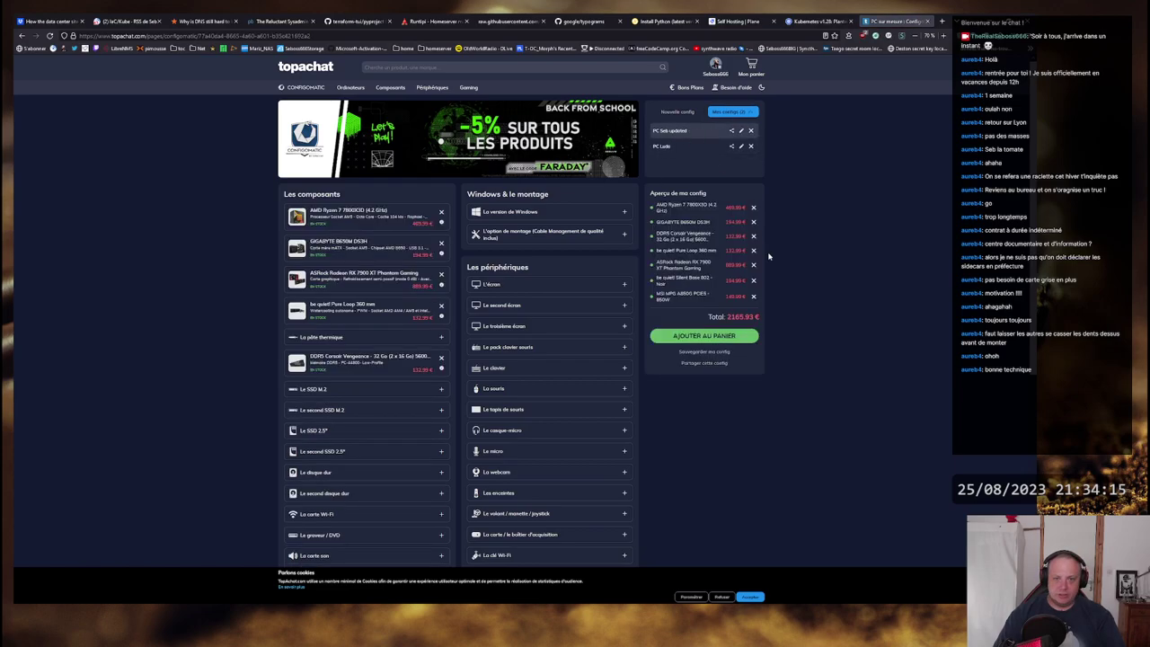
Step: Enlarge the PC configuration page to 133% zoom
scroll(192, 218, down, 1)
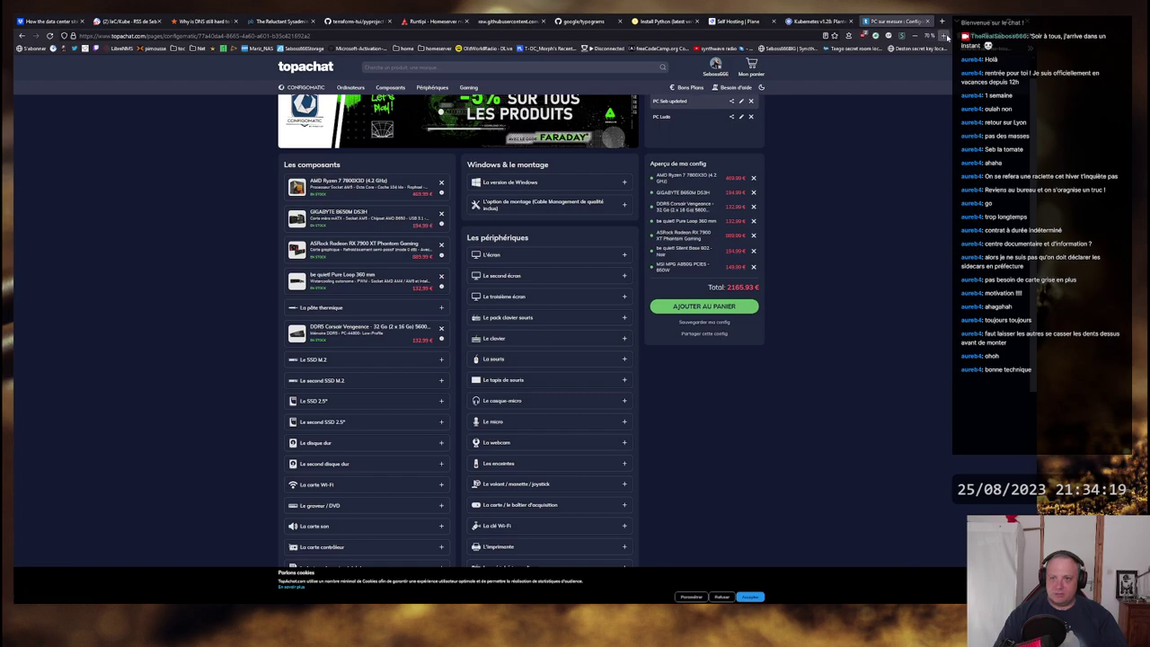
click(944, 36)
click(943, 36)
click(943, 36)
click(943, 36)
click(943, 36)
click(943, 36)
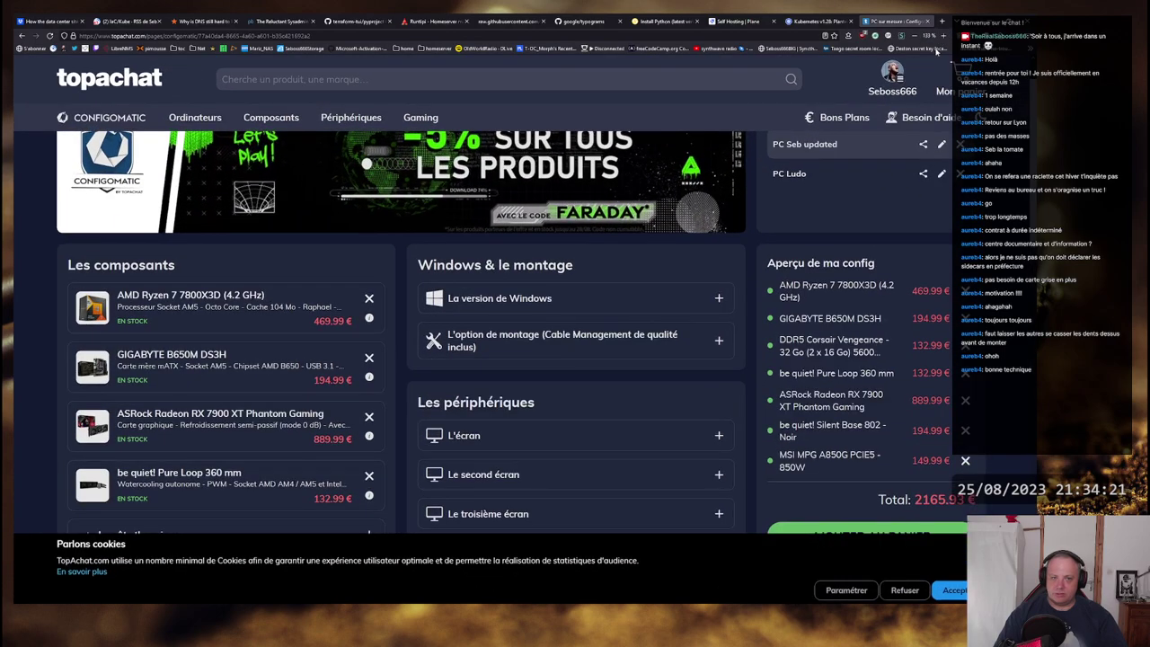
Step: Examine the configuration's processor, motherboard, graphics card, cooling and memory choices, and highlight its total price
scroll(406, 259, down, 1)
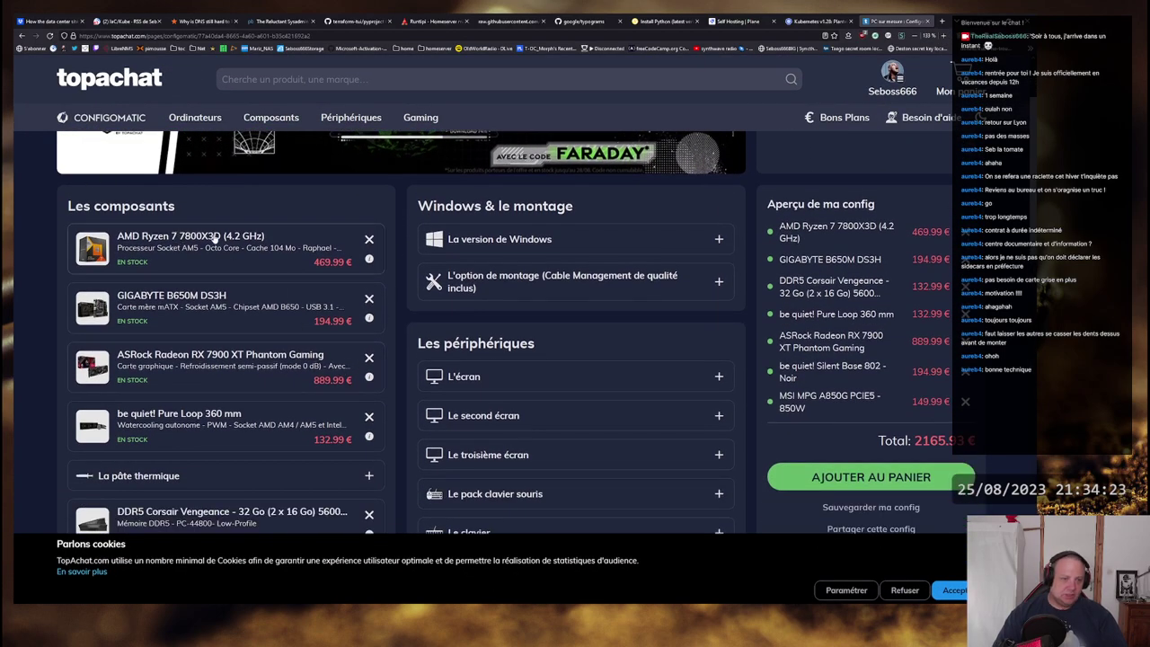
scroll(297, 247, down, 1)
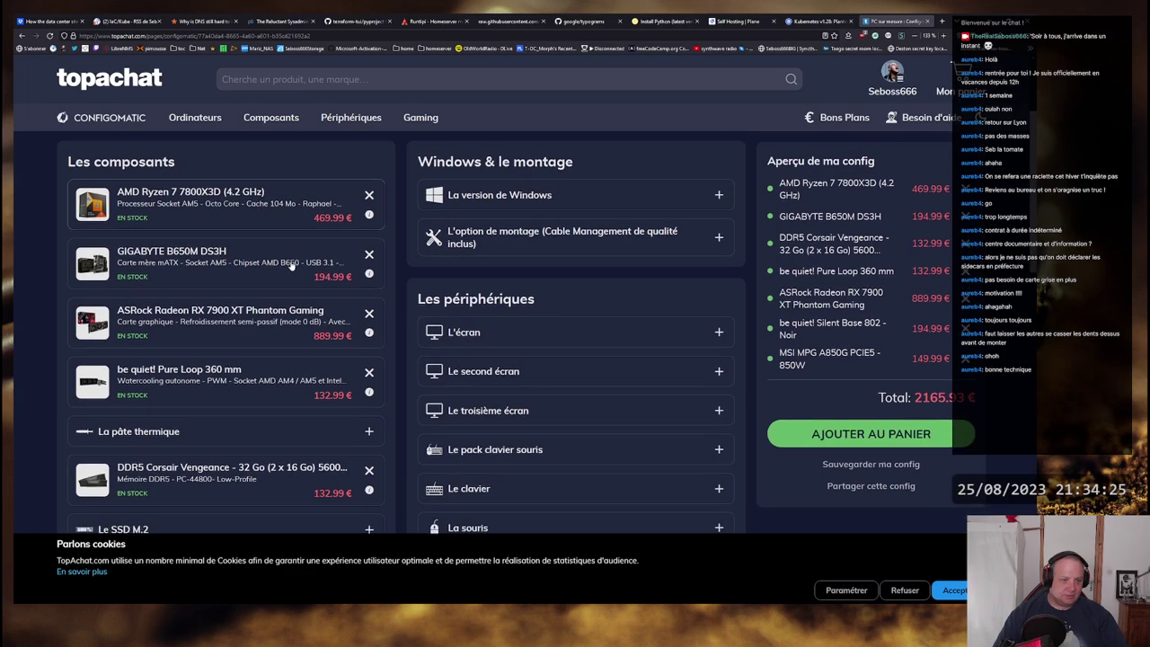
scroll(313, 262, down, 2)
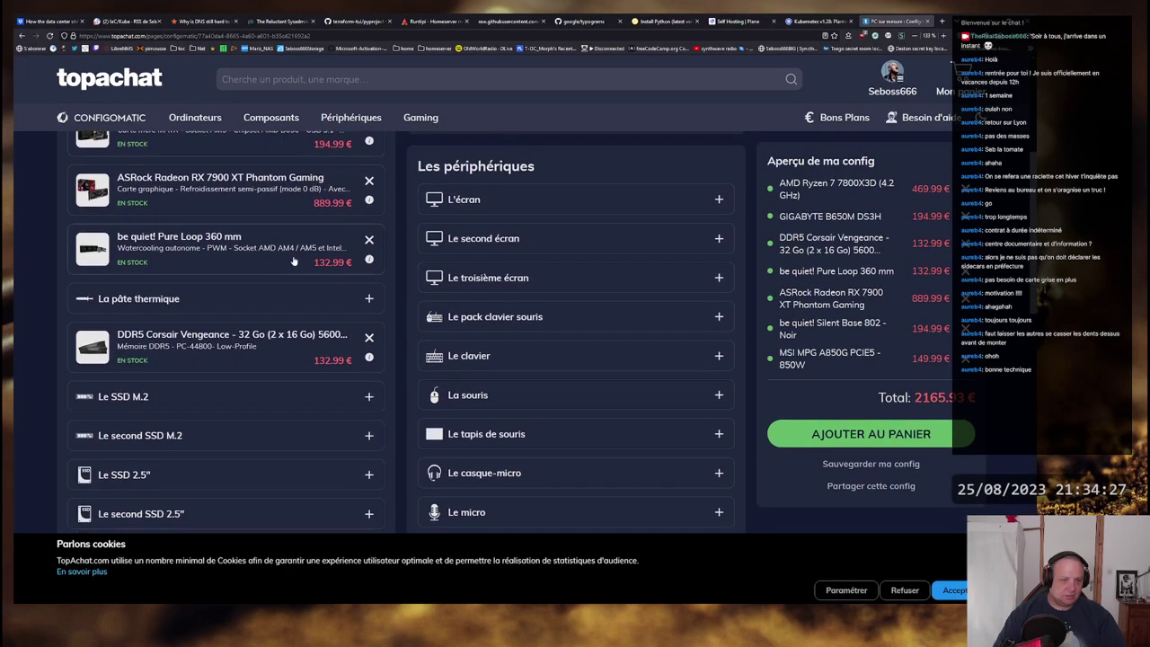
scroll(184, 243, up, 1)
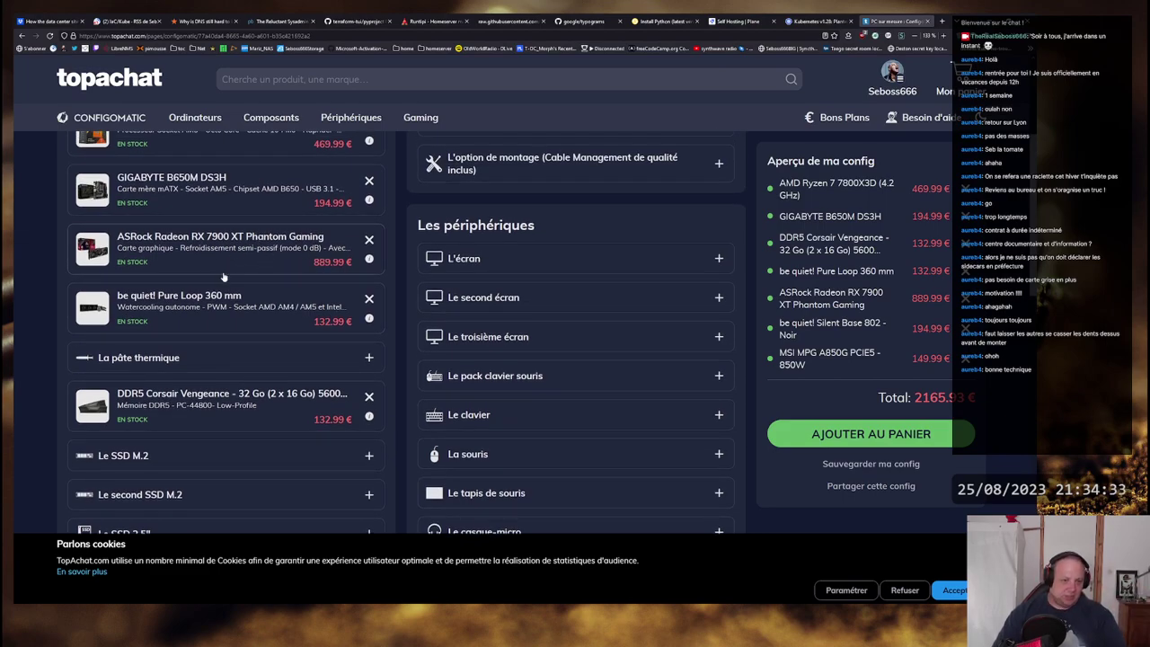
scroll(216, 287, down, 2)
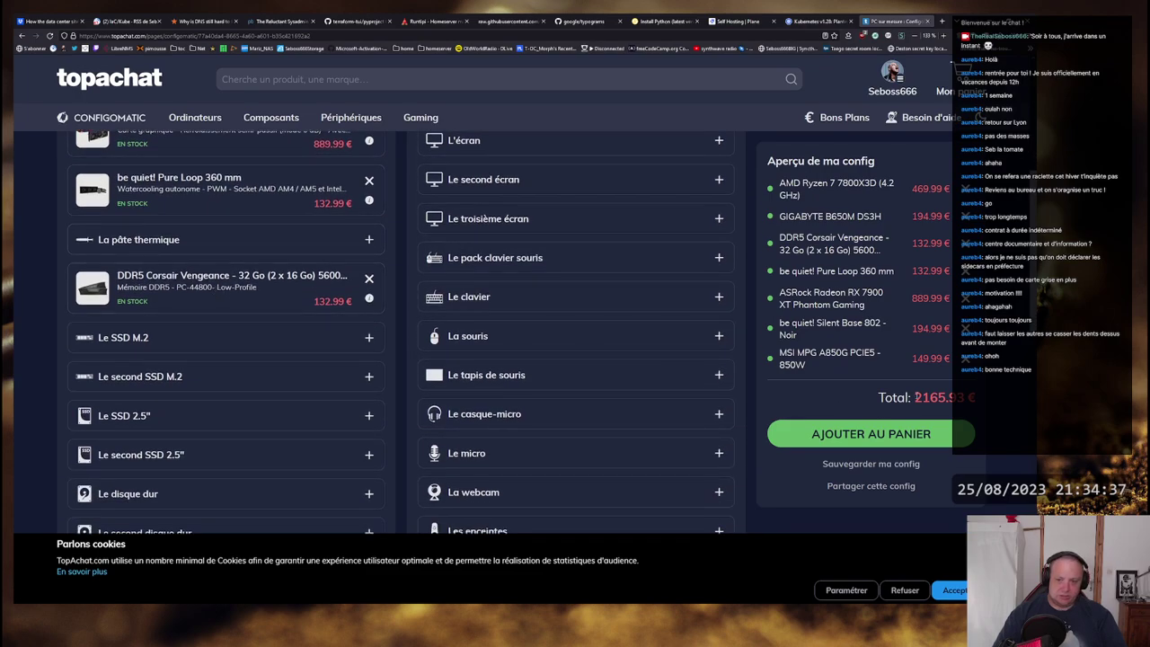
double_click(934, 397)
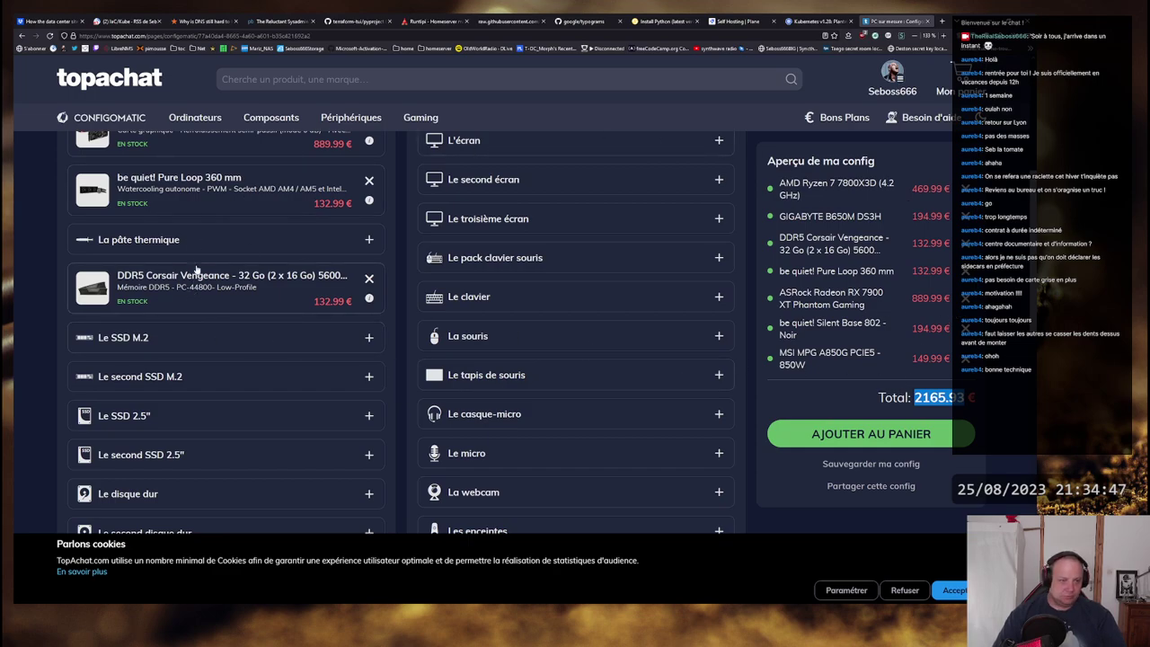
Step: Look through the remaining component categories down to the case and power supply, and return to the start of the configuration
scroll(197, 287, down, 2)
scroll(202, 304, down, 5)
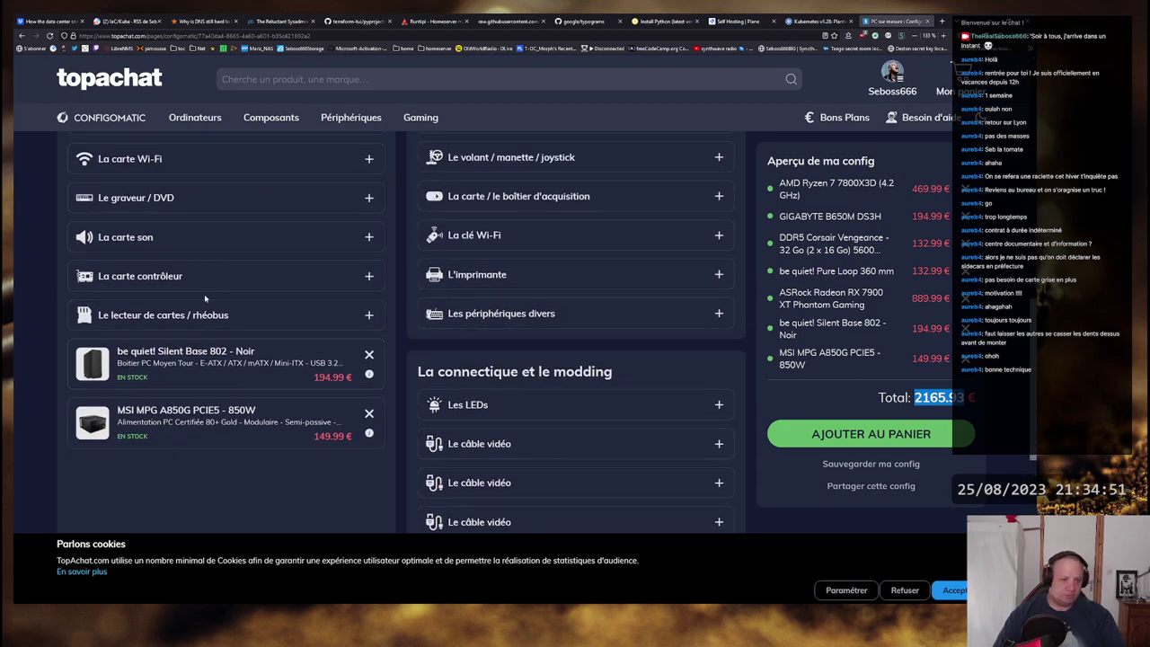
scroll(204, 294, up, 5)
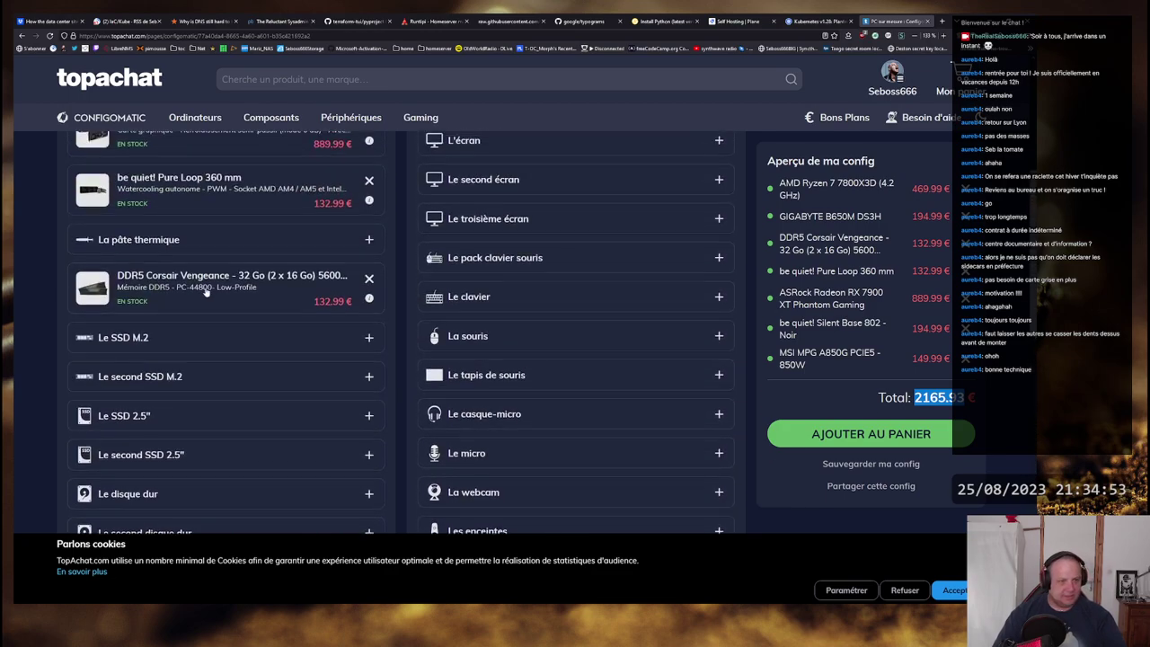
scroll(205, 290, up, 4)
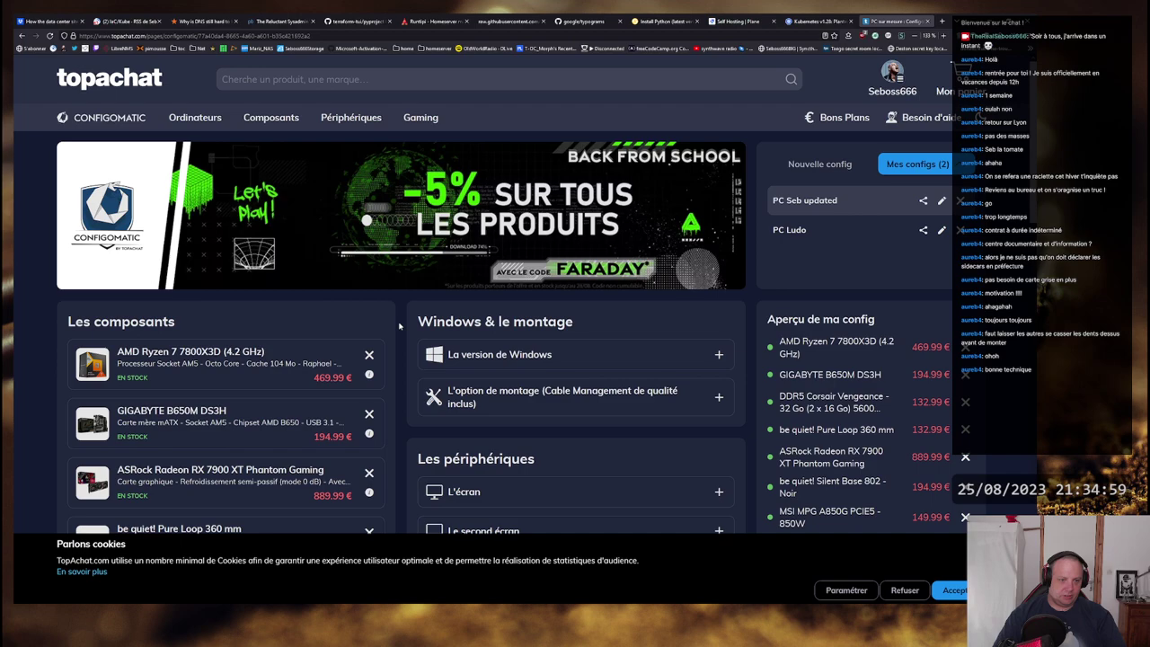
scroll(399, 326, down, 5)
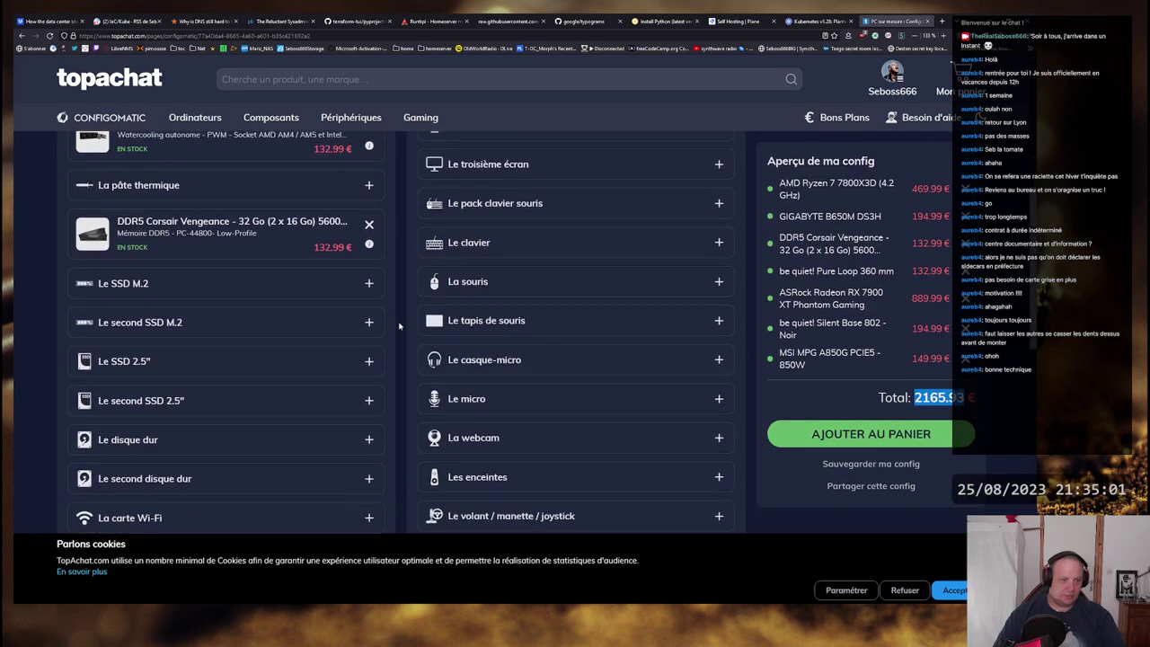
scroll(398, 327, down, 5)
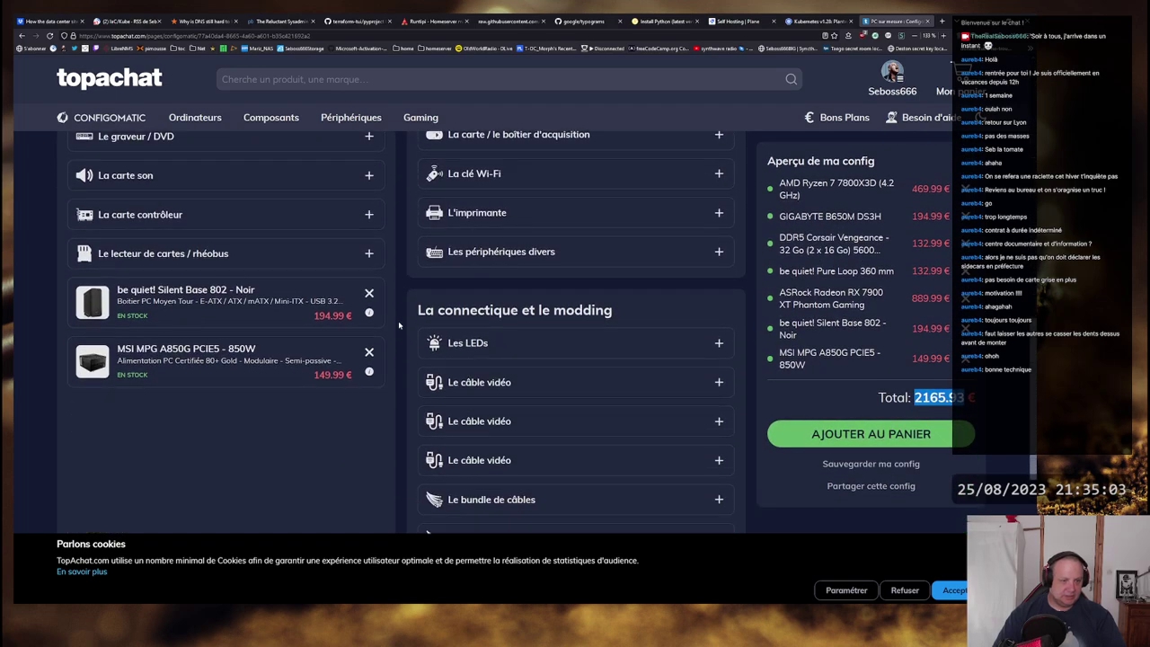
scroll(405, 317, up, 10)
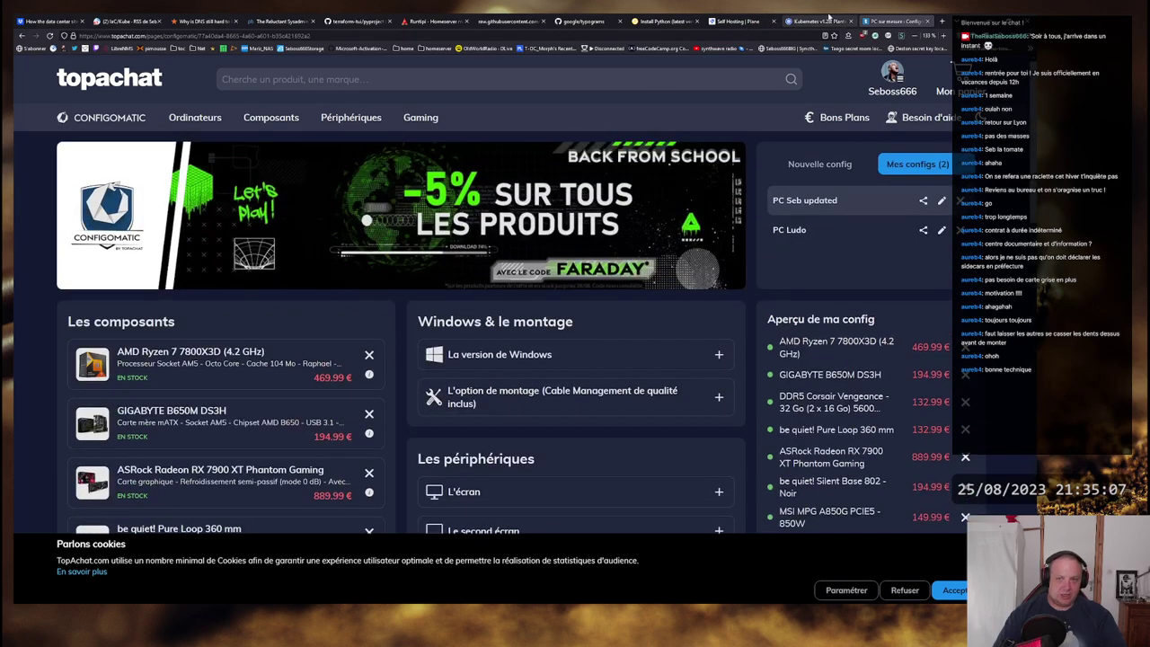
scroll(402, 302, down, 3)
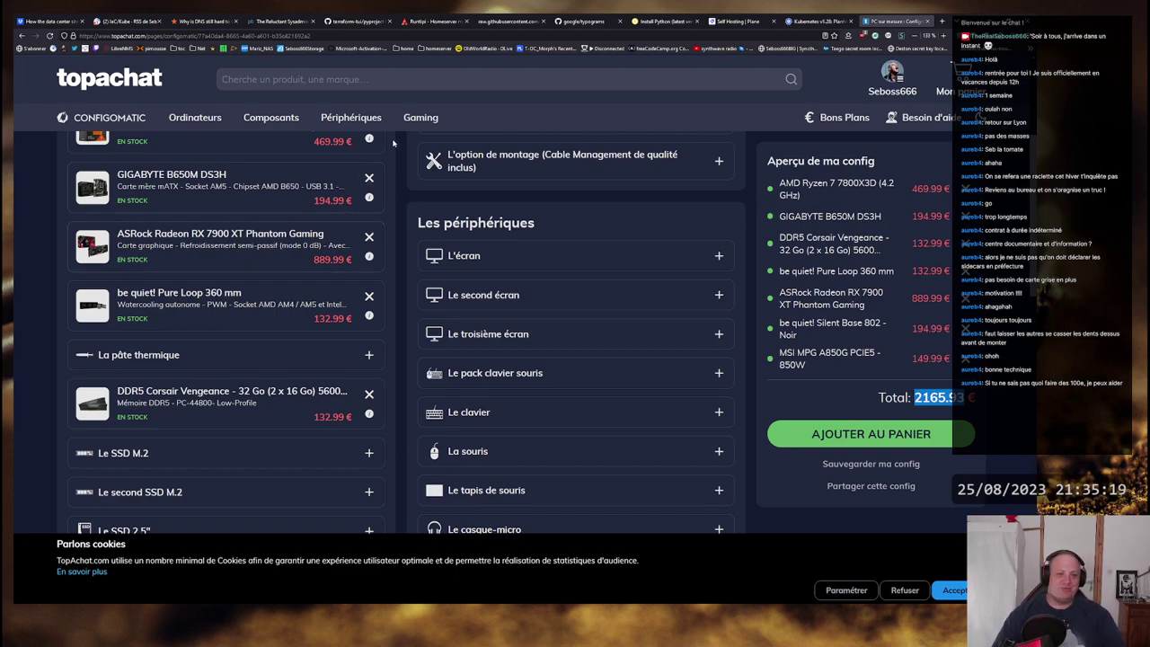
scroll(397, 182, up, 3)
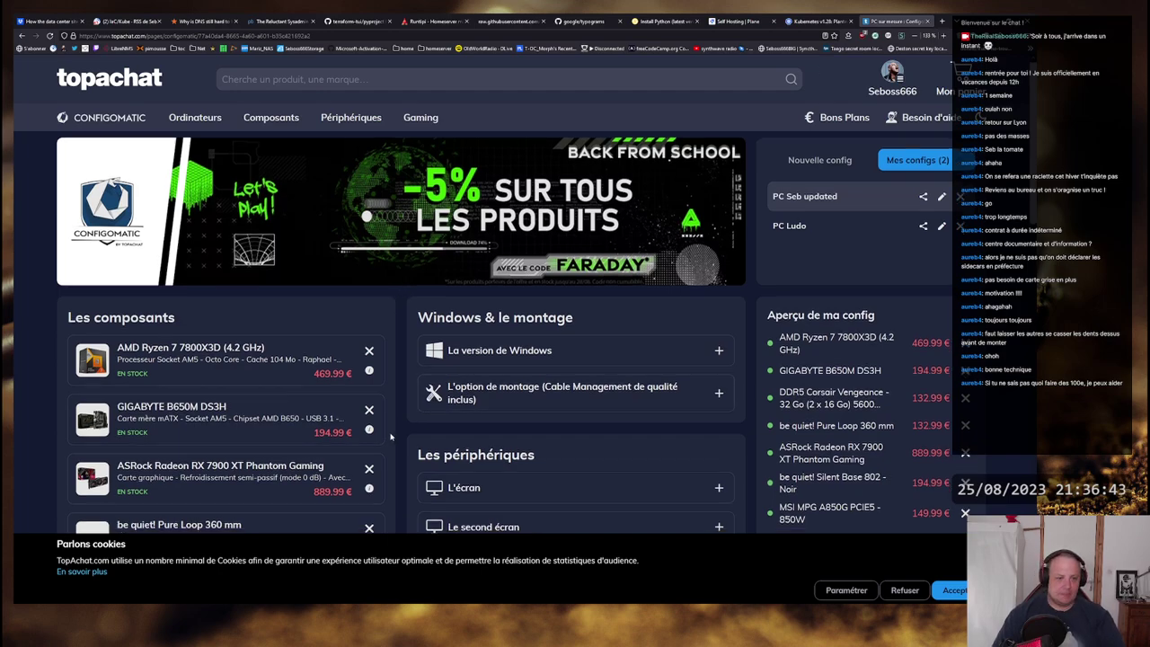
Step: Review the full component list again, from the AMD Ryzen processor to the be quiet! case and MSI power supply
scroll(433, 400, down, 5)
scroll(408, 411, down, 3)
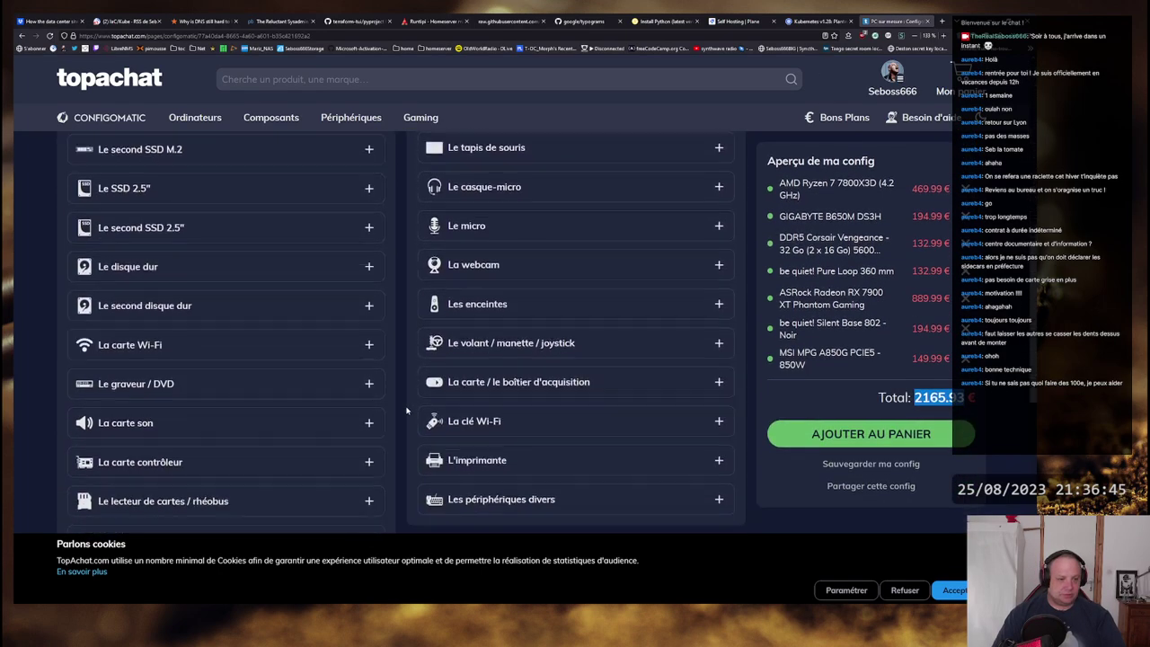
scroll(406, 411, down, 1)
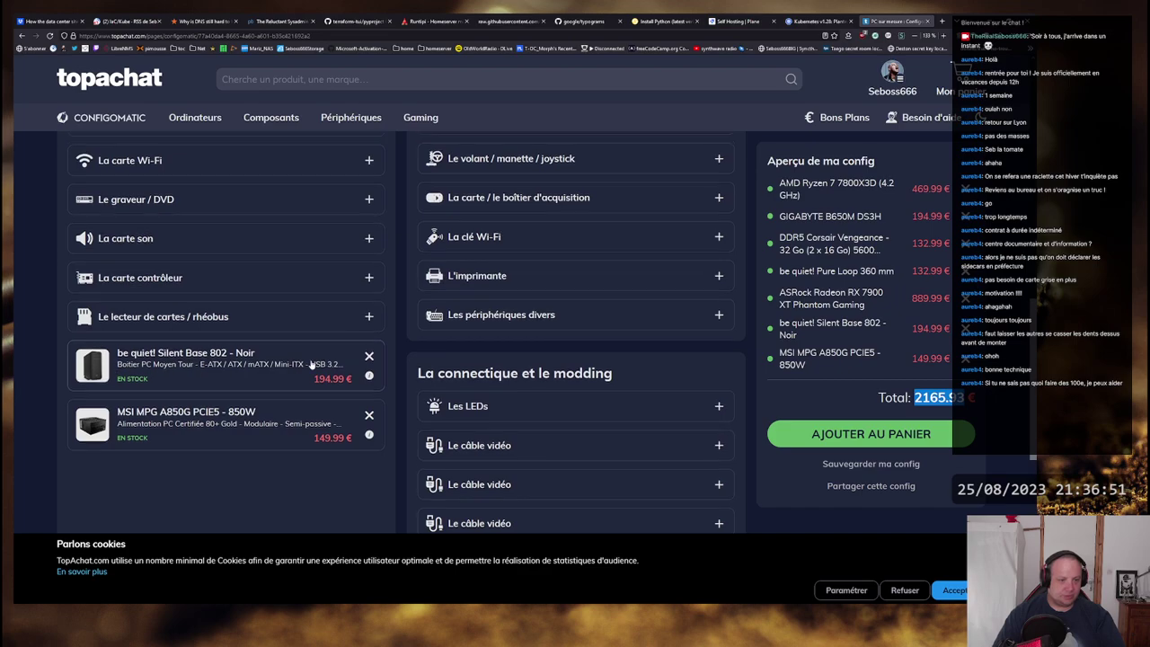
scroll(315, 369, up, 5)
scroll(310, 363, down, 5)
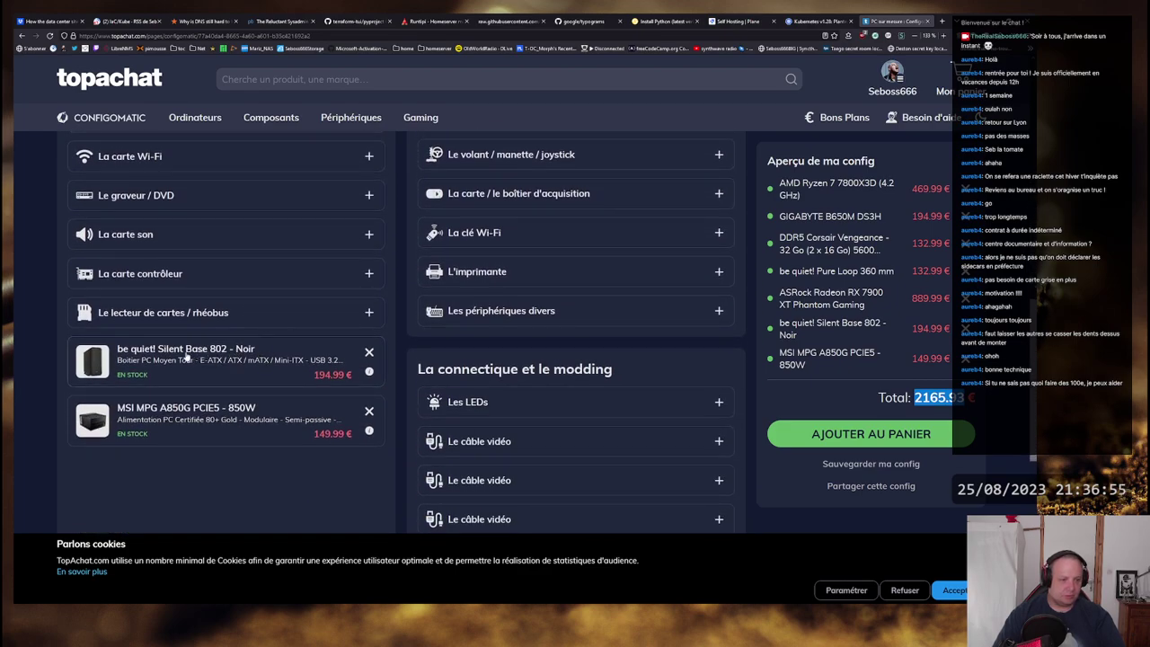
scroll(311, 341, up, 5)
scroll(311, 334, up, 3)
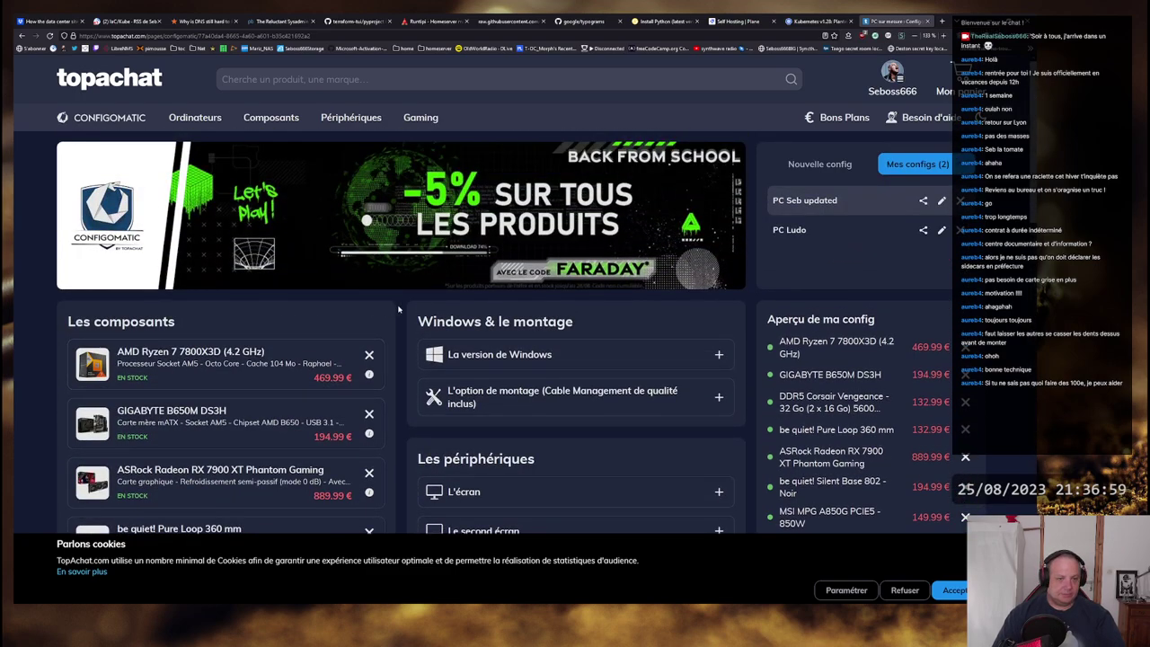
scroll(402, 307, down, 2)
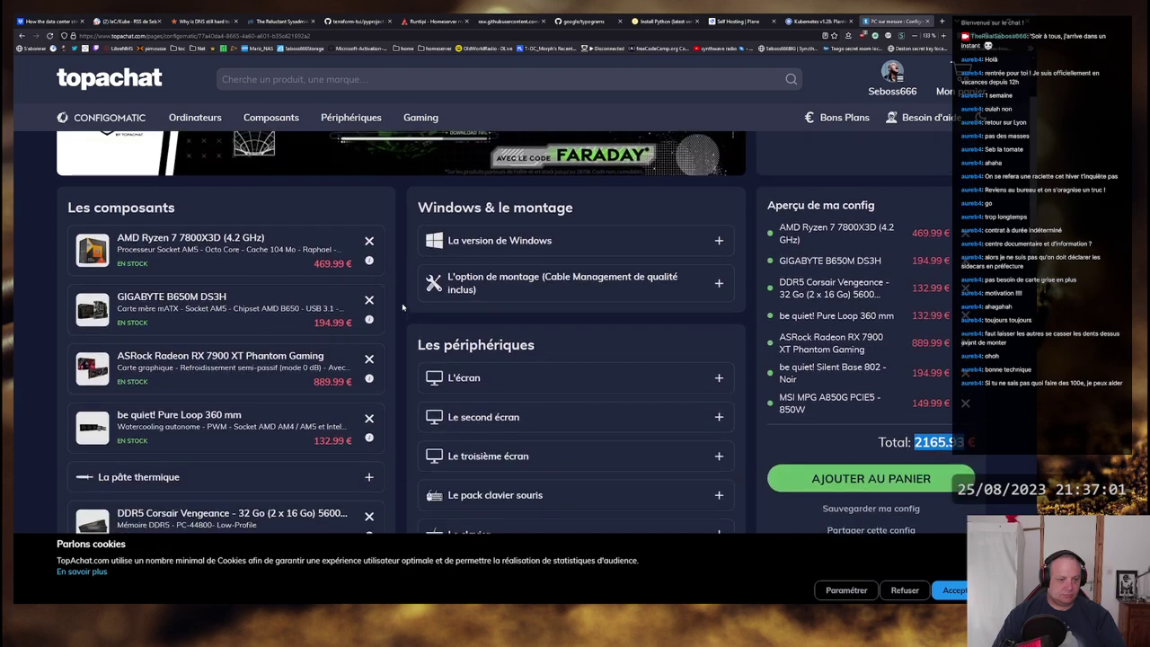
scroll(403, 308, up, 2)
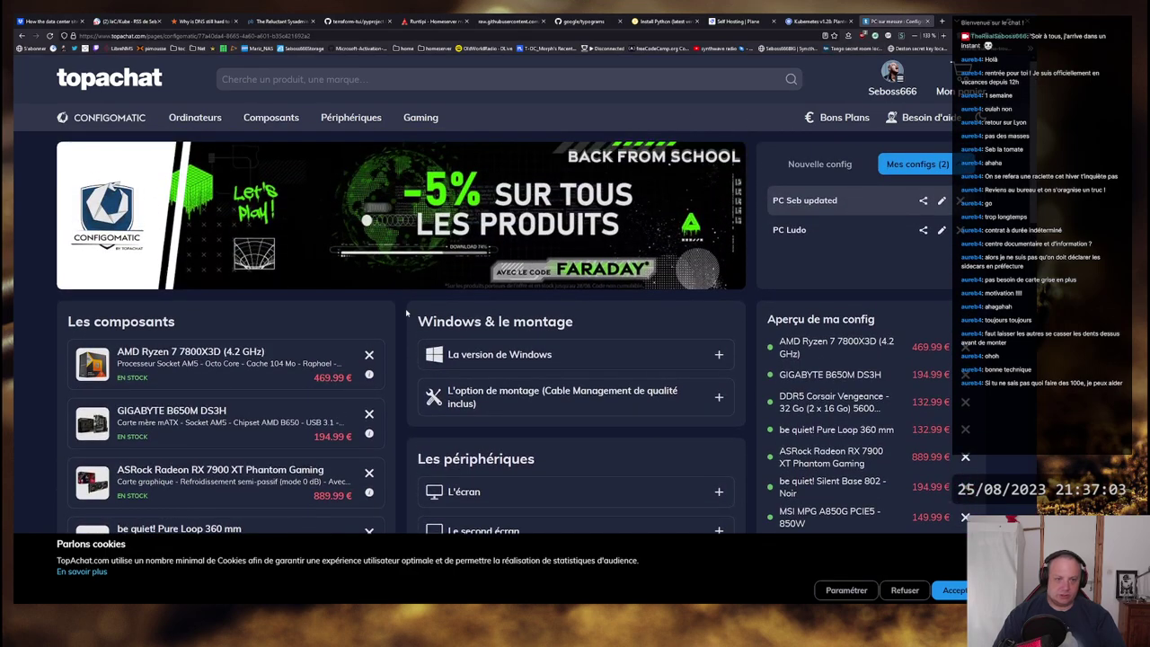
scroll(406, 312, down, 3)
scroll(405, 308, up, 3)
Step: Close the TopAchat page and go back from pyproject.toml to the terraform-tui repository's main page
middle_click(894, 20)
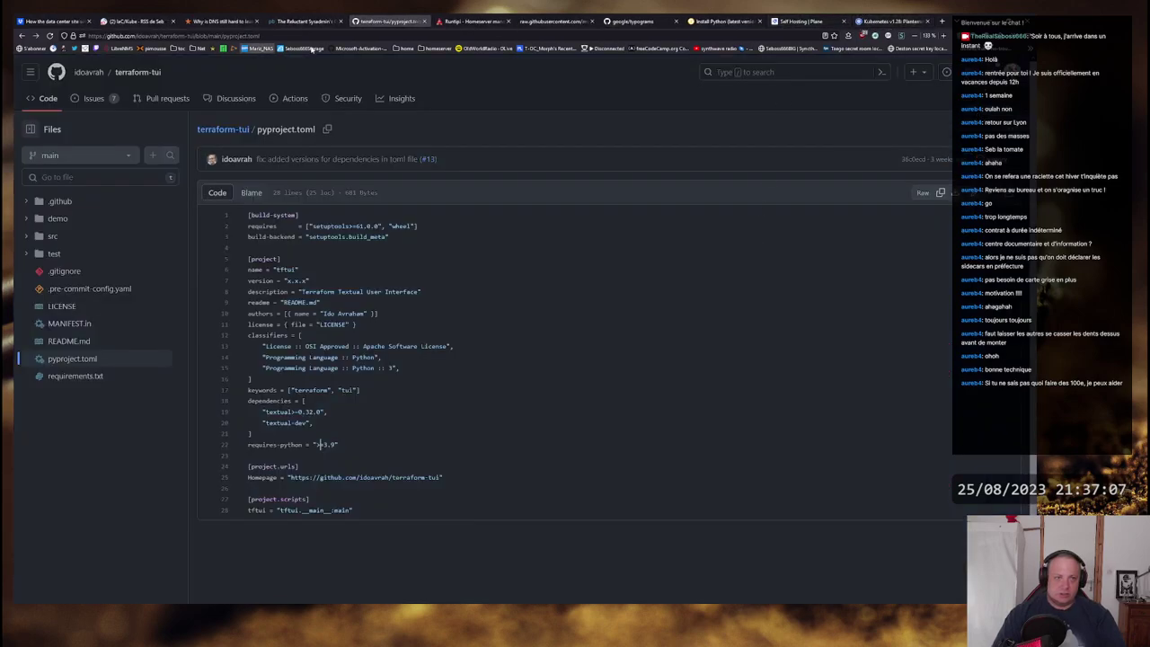
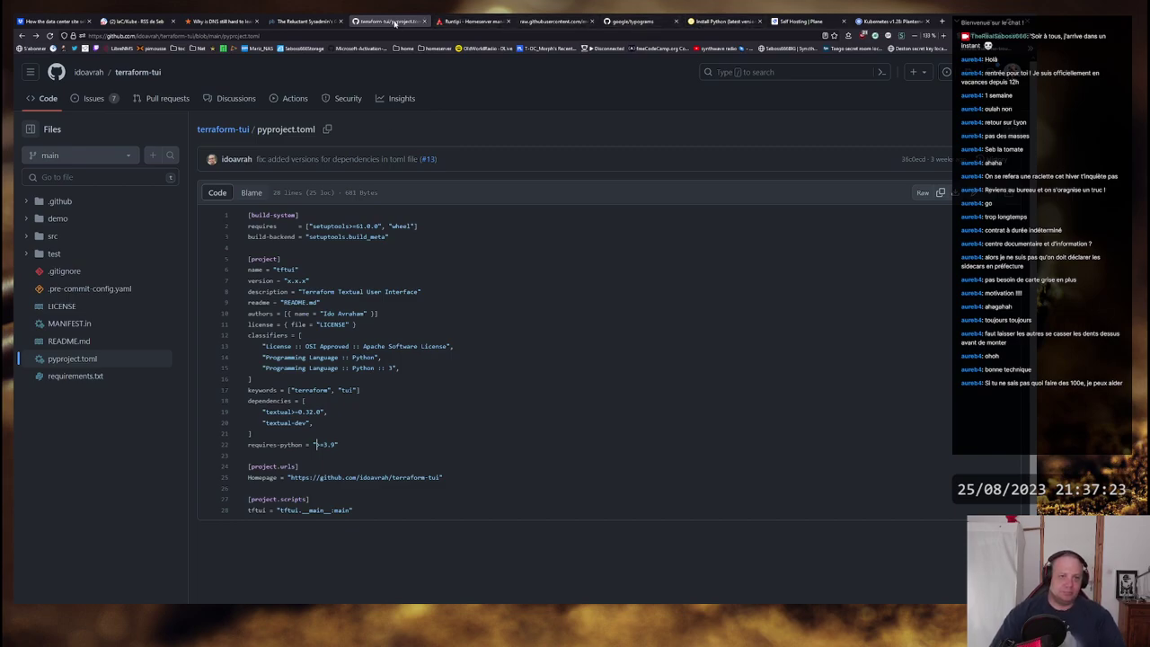
key(alt+Left)
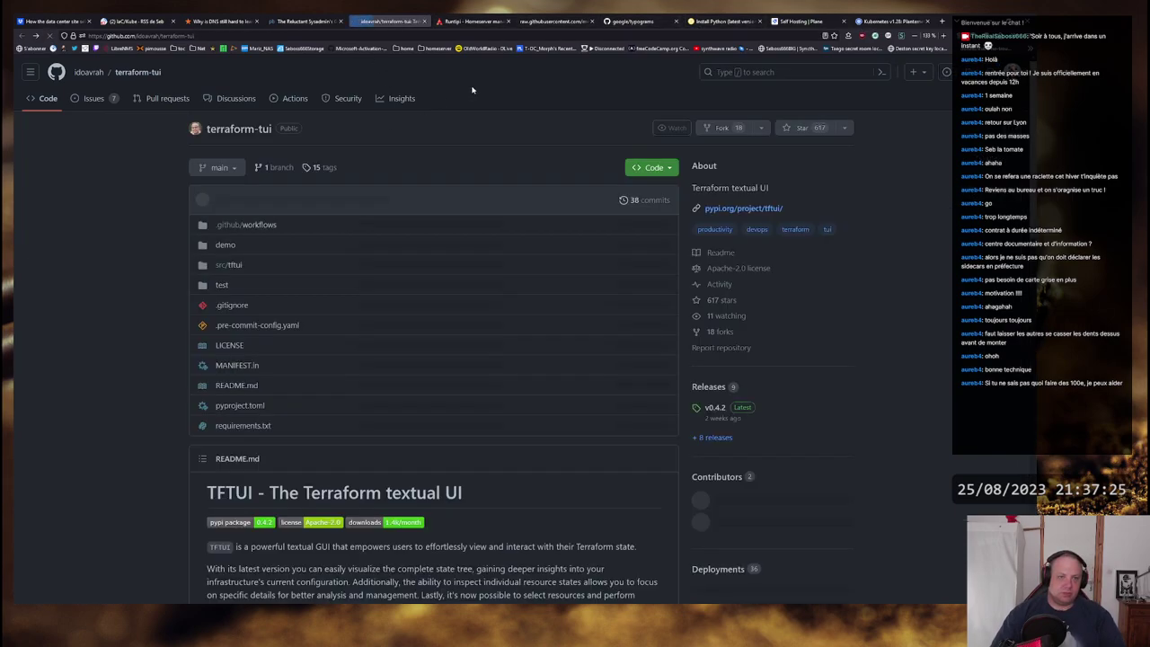
Step: Switch to the google/typograms repository page and highlight the README line about embedding typograms with the JS rendering library
click(642, 22)
scroll(128, 184, down, 3)
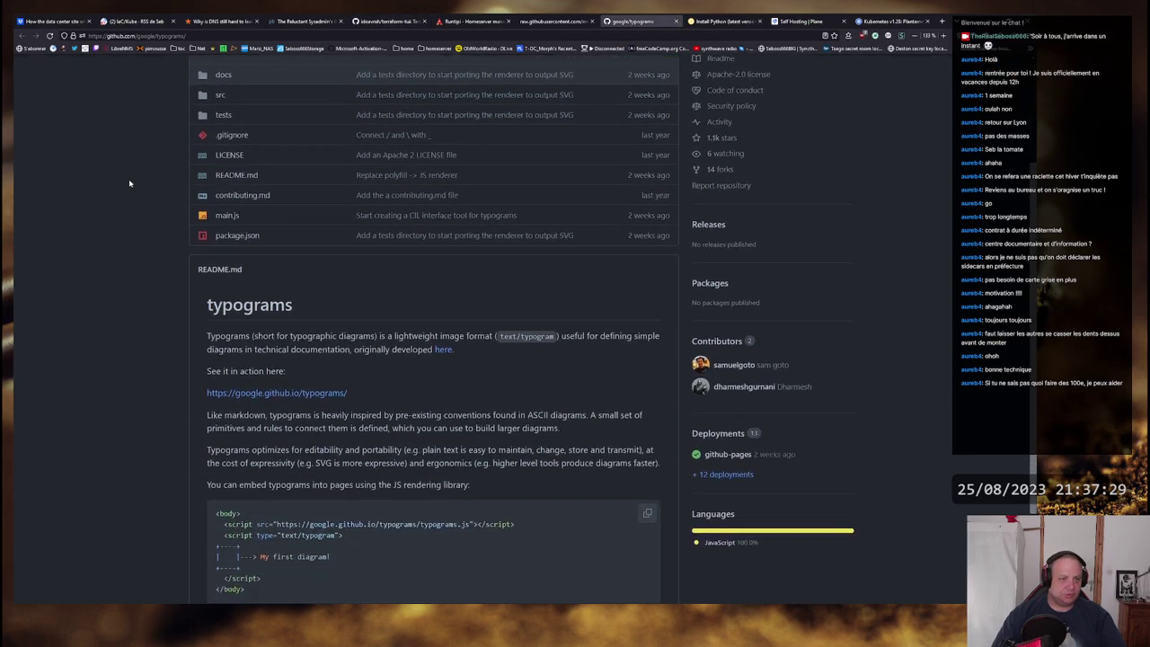
scroll(388, 321, down, 2)
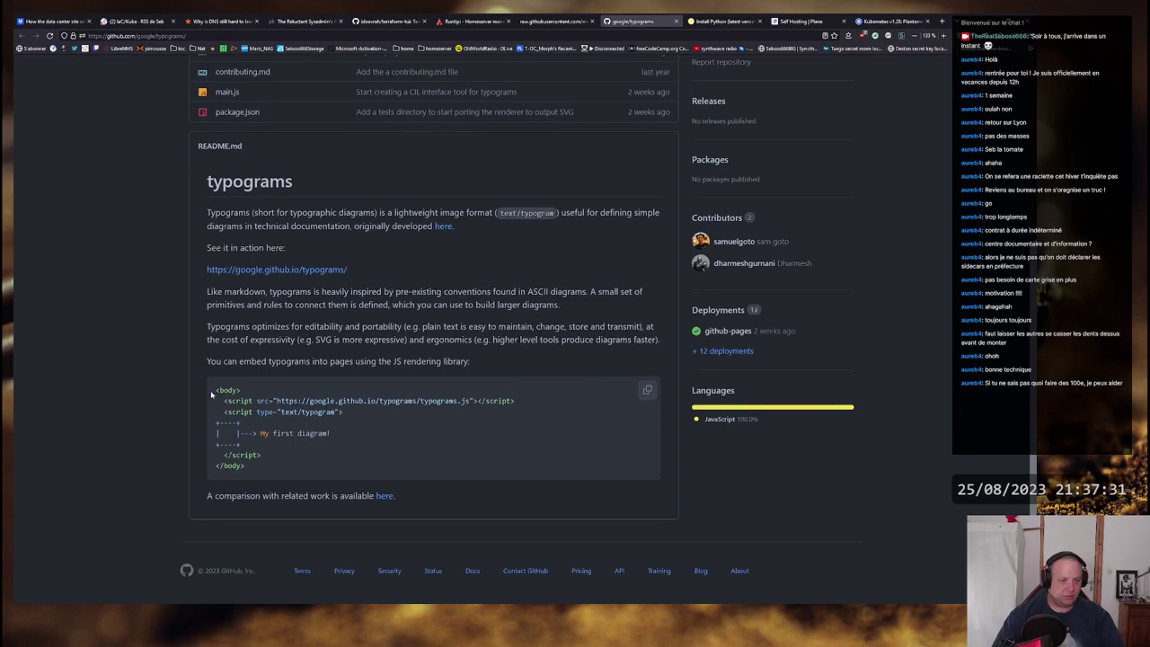
drag(224, 363, 469, 363)
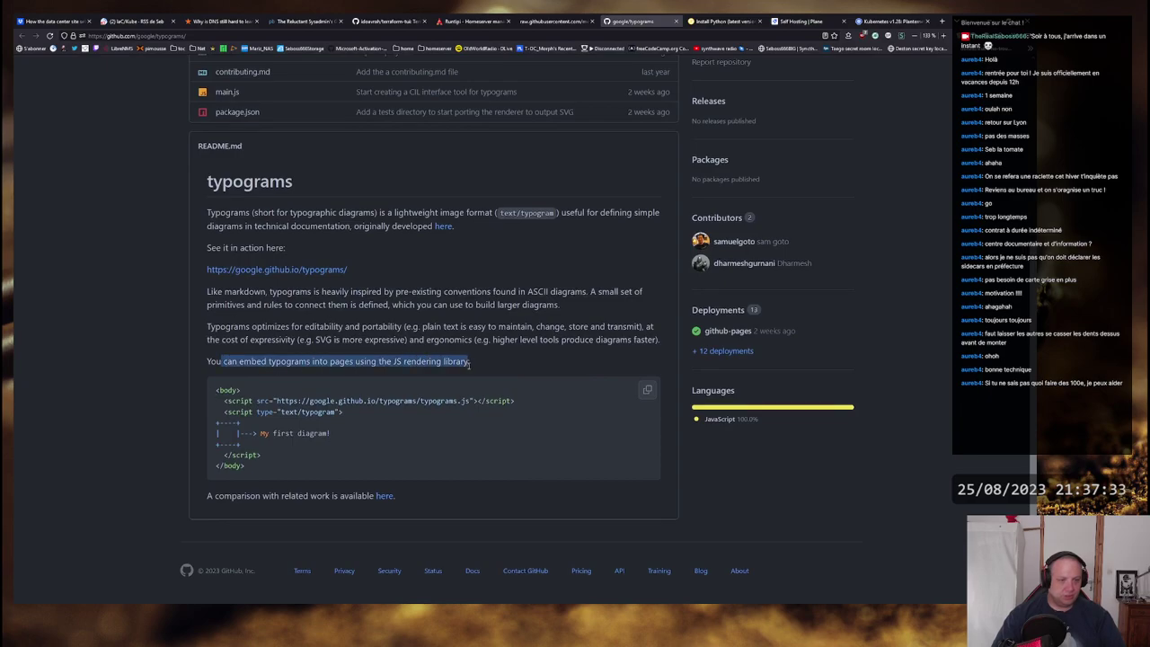
click(462, 371)
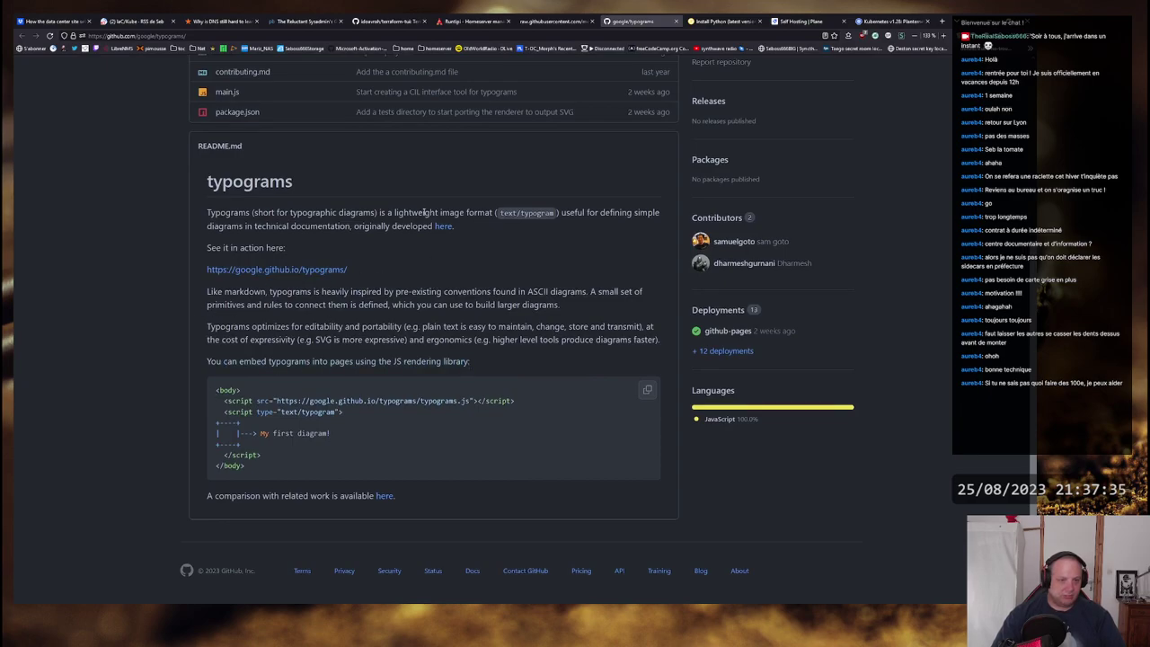
Step: Read the typograms README introduction and highlight the sentence comparing the format to markdown and ASCII diagrams
drag(207, 212, 208, 293)
click(483, 369)
click(207, 293)
scroll(279, 492, up, 3)
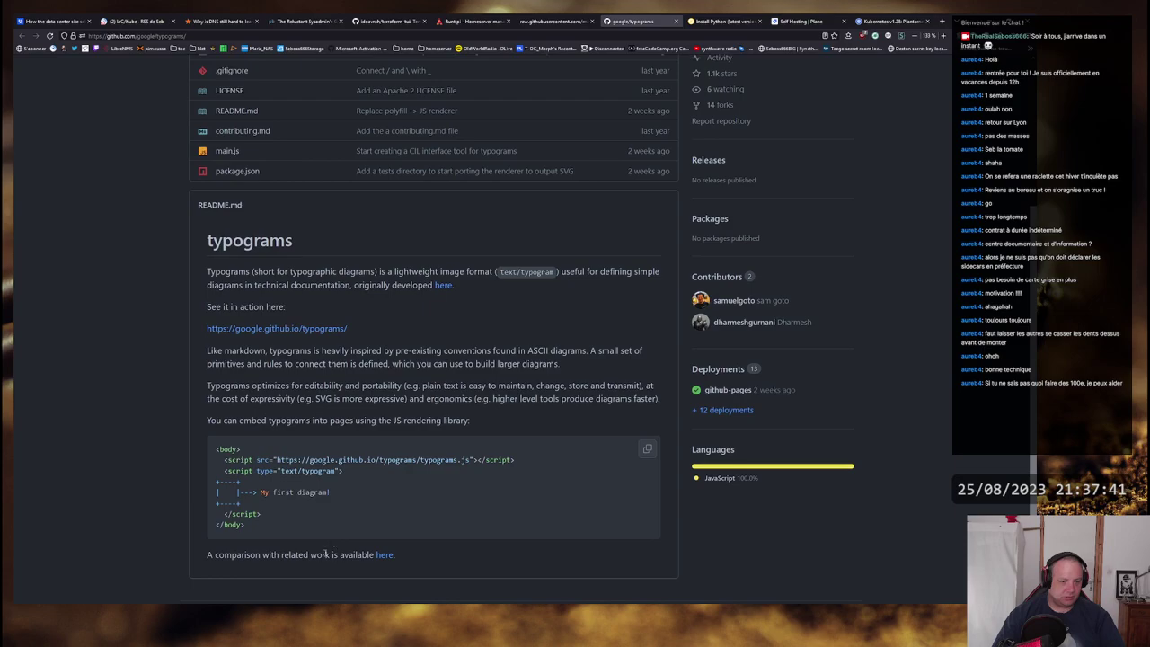
scroll(400, 432, down, 3)
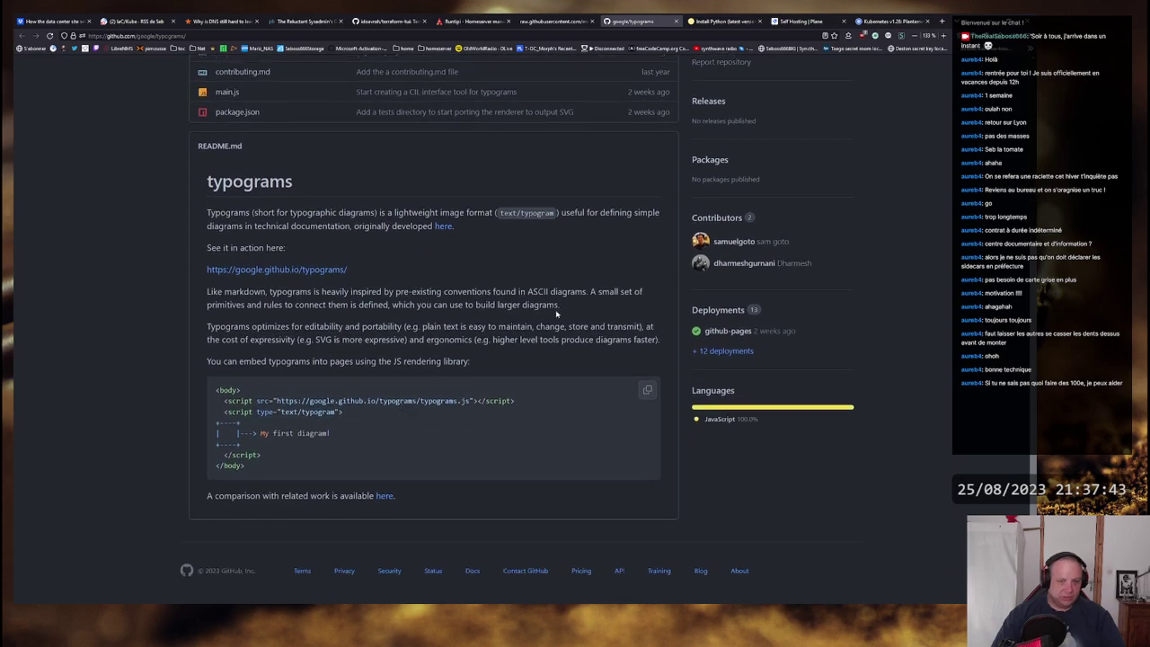
drag(224, 292, 614, 285)
drag(334, 292, 239, 292)
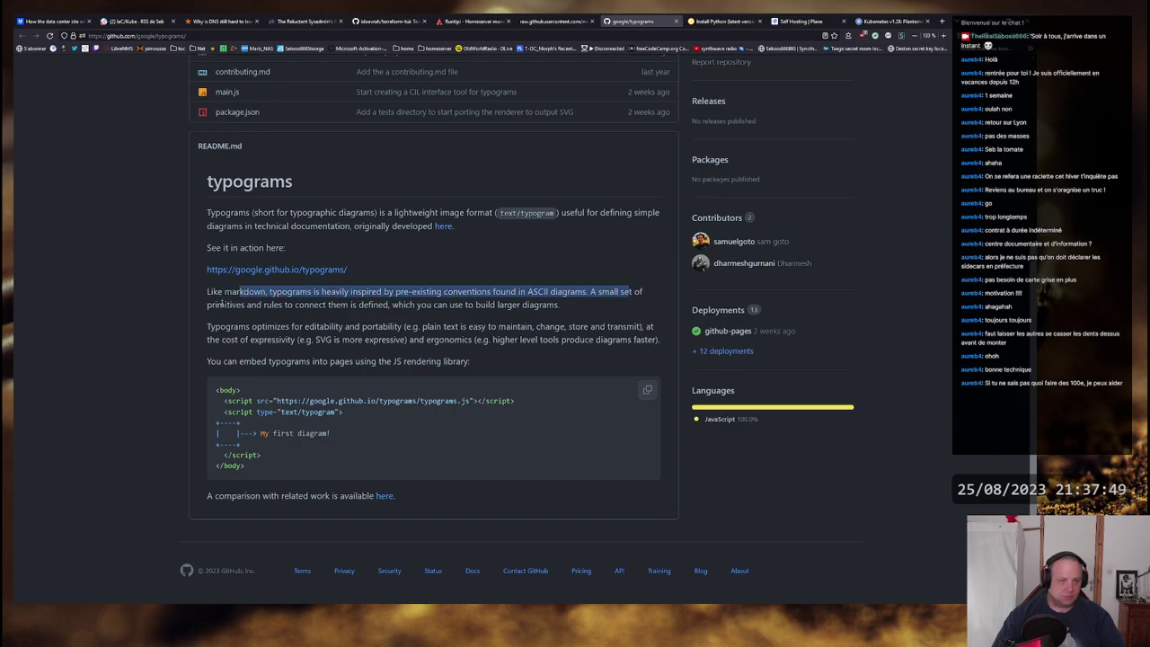
click(219, 305)
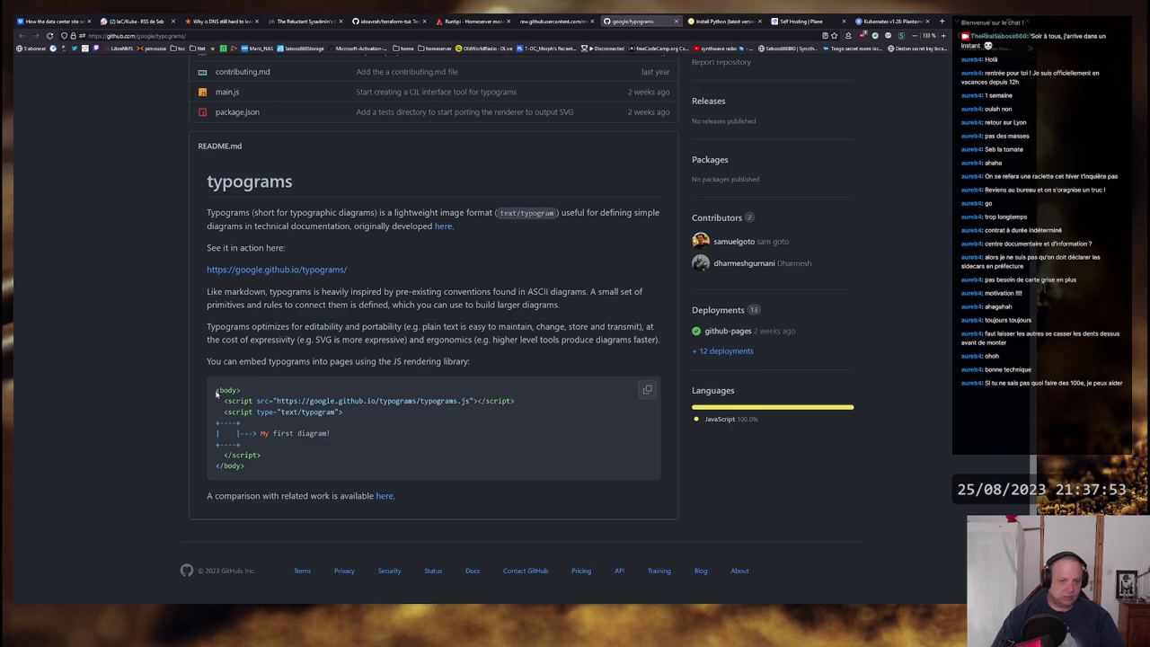
Step: Copy the README's complete sample embed code, from the opening to the closing body tag
drag(217, 393, 270, 470)
click(315, 444)
drag(259, 468, 213, 387)
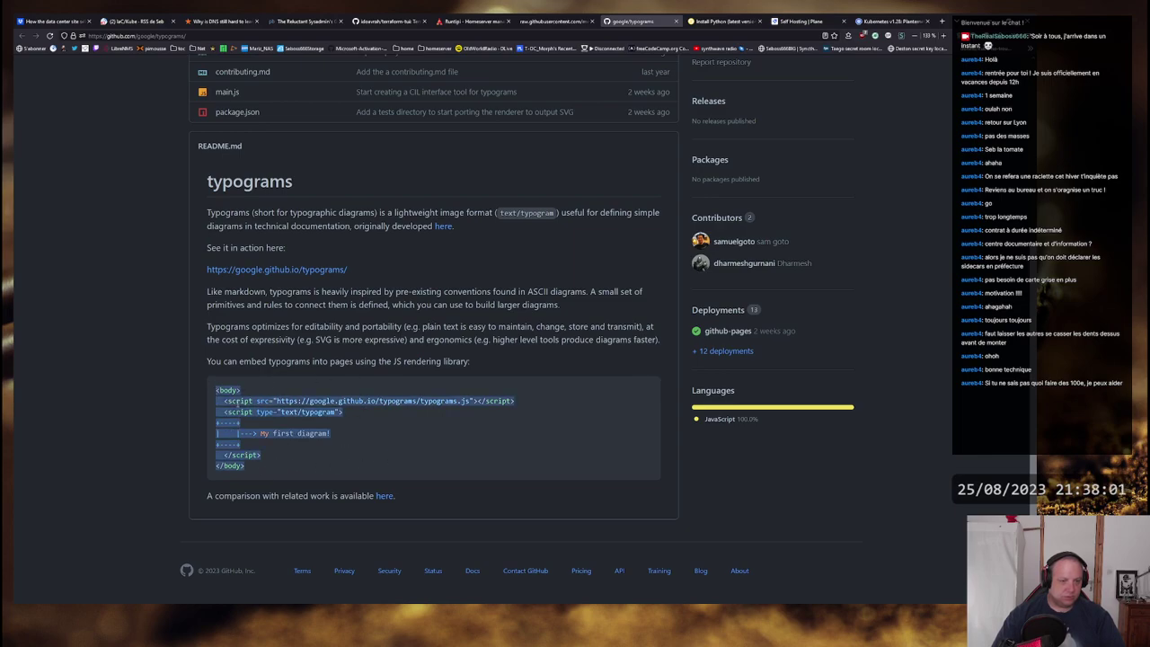
right_click(236, 399)
click(261, 409)
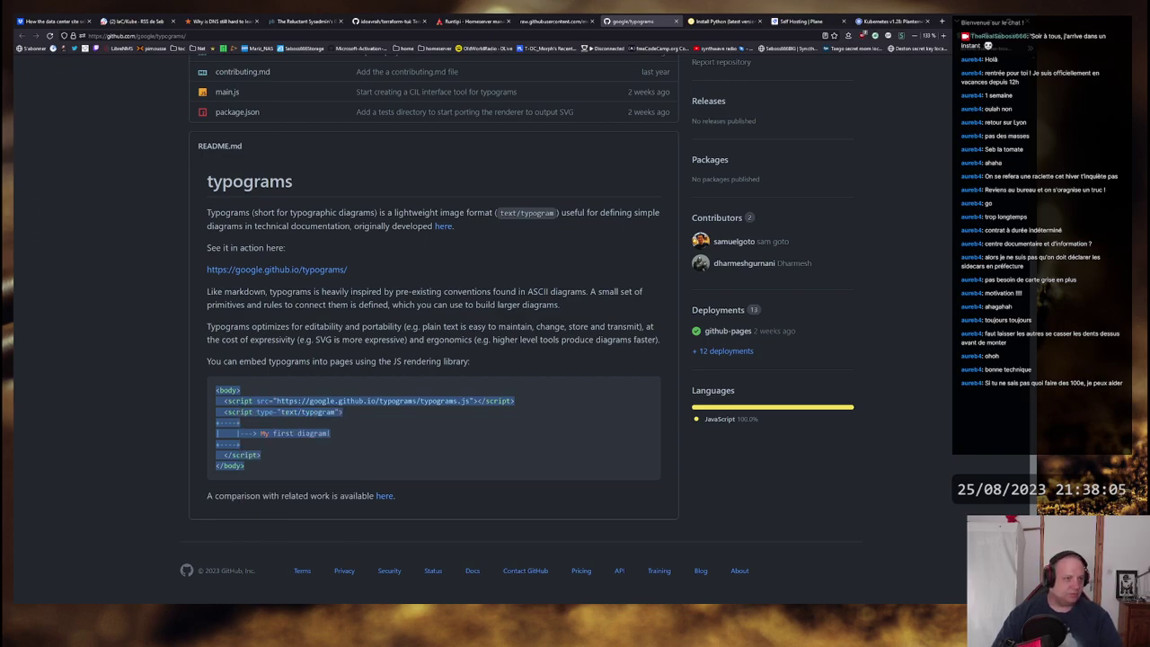
Step: Open the Youtube downloads folder in File Explorer
right_click(87, 141)
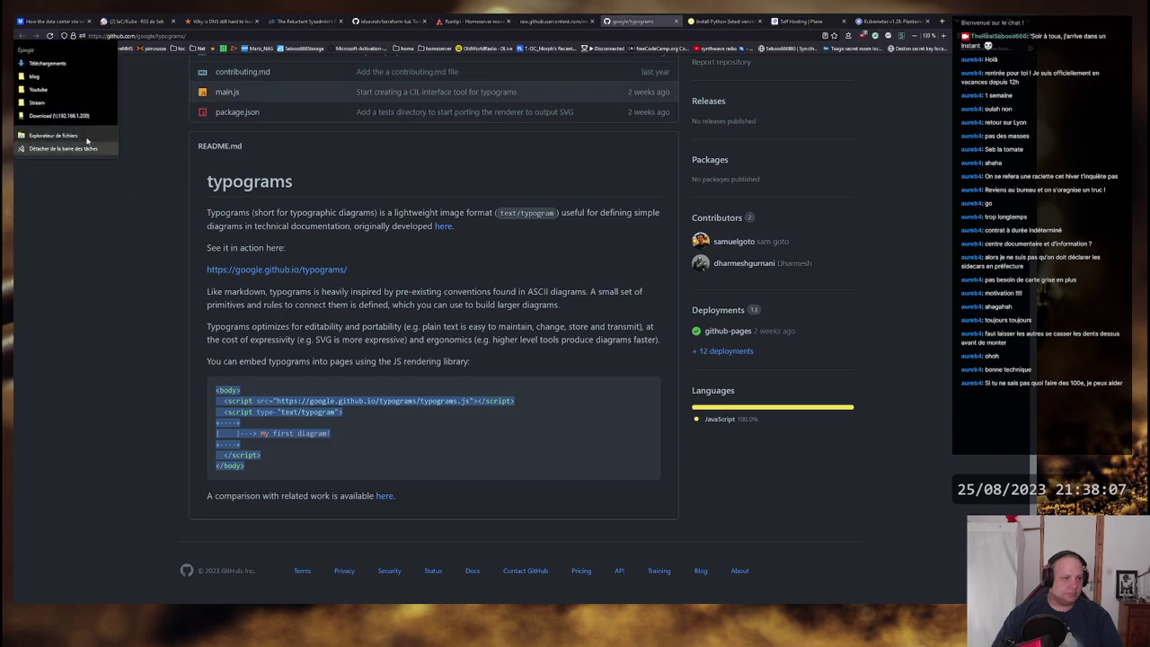
click(80, 246)
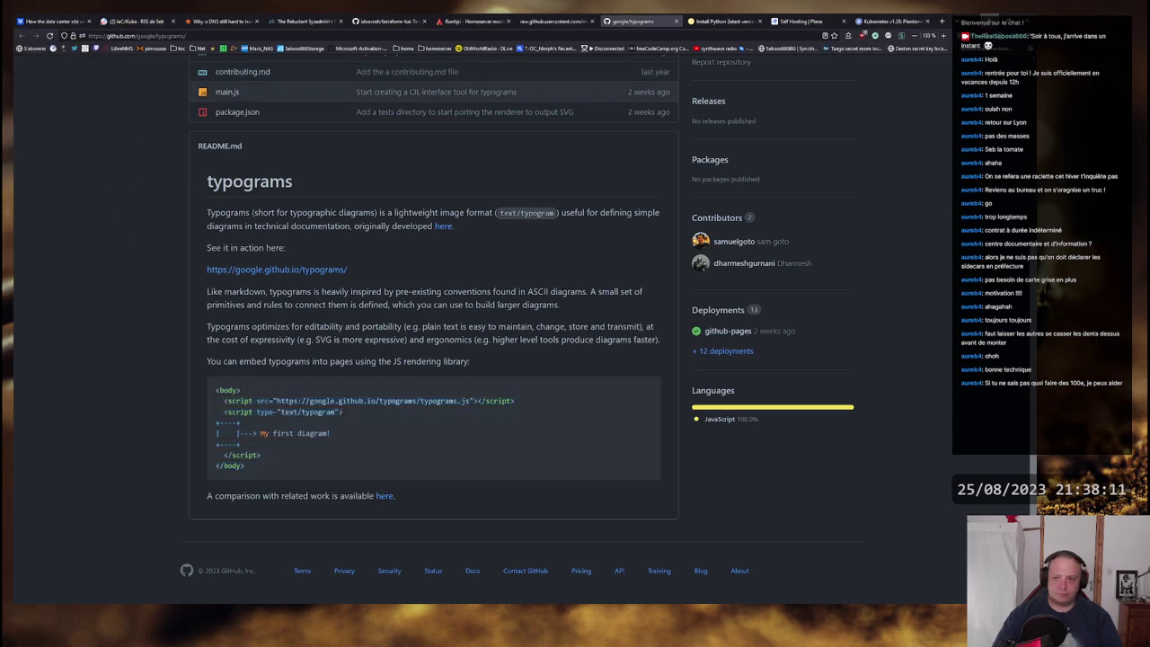
key(alt+Tab)
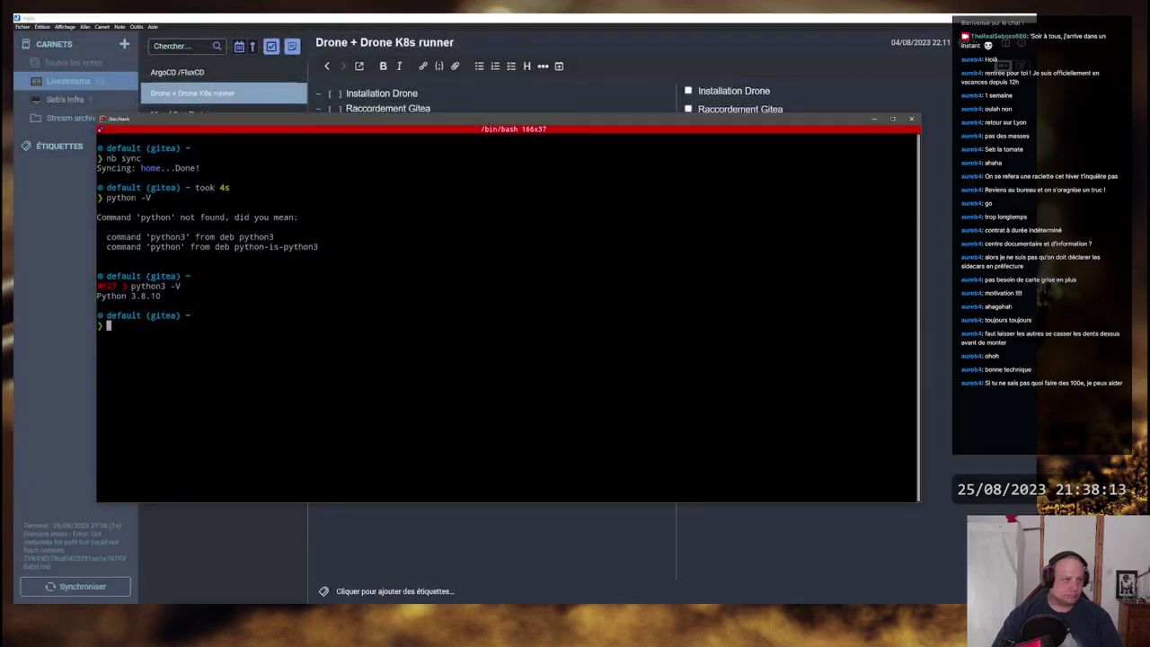
right_click(9, 62)
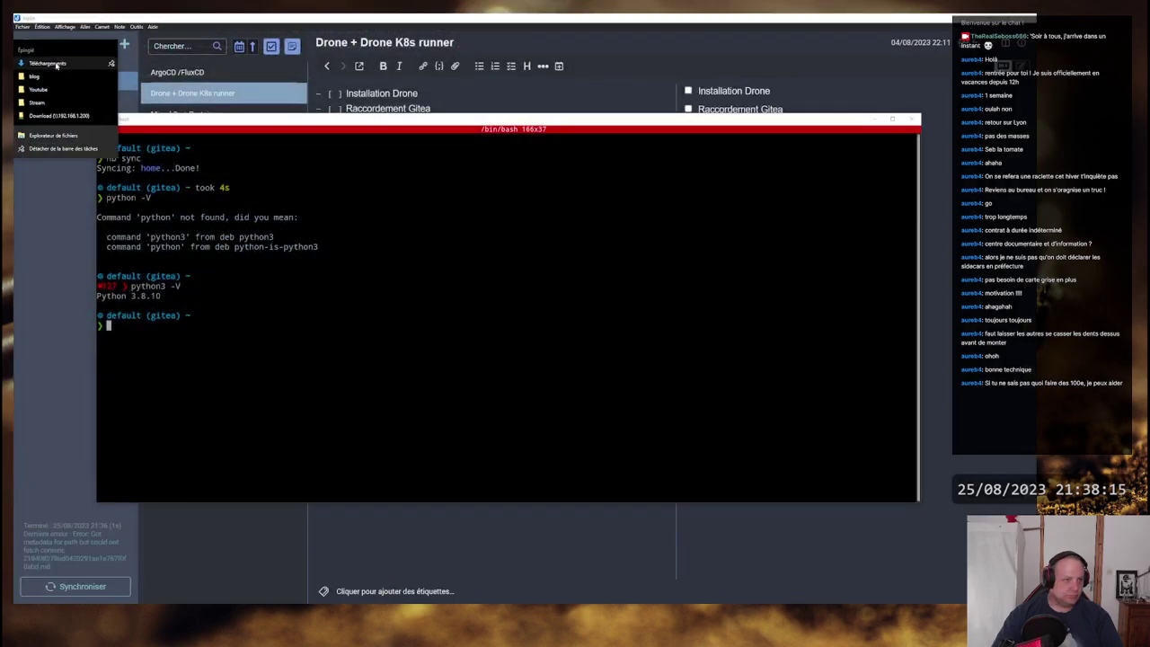
click(38, 90)
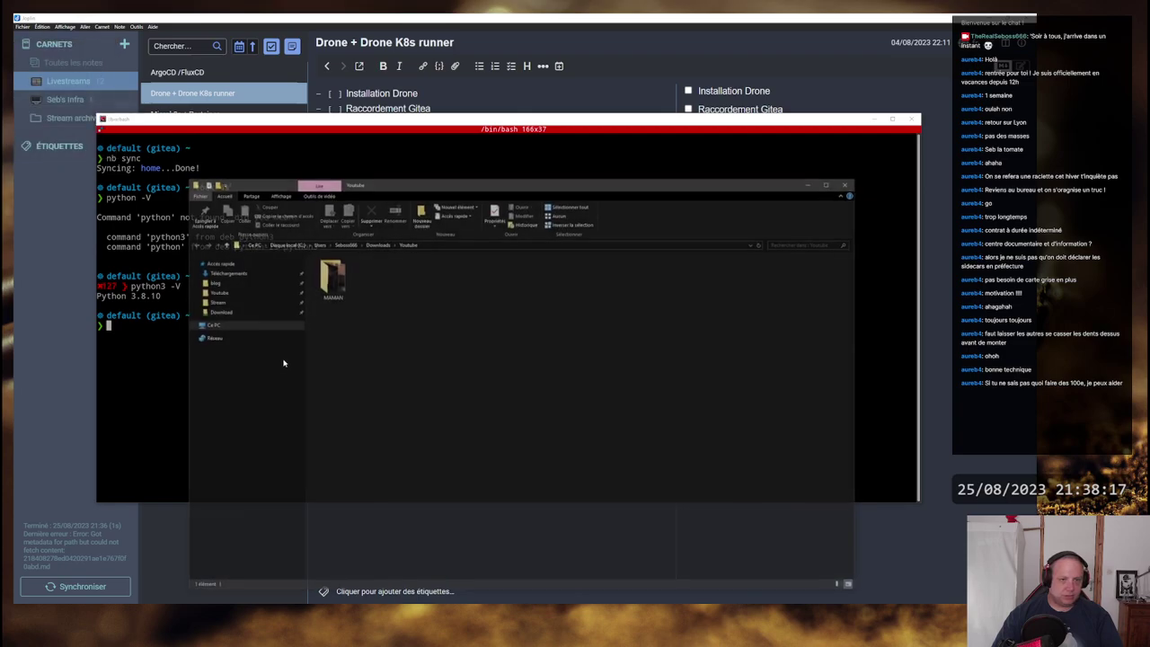
Step: Create a new text document in the Youtube folder and name it index.html, accepting the extension change
right_click(460, 292)
mouse_move(539, 419)
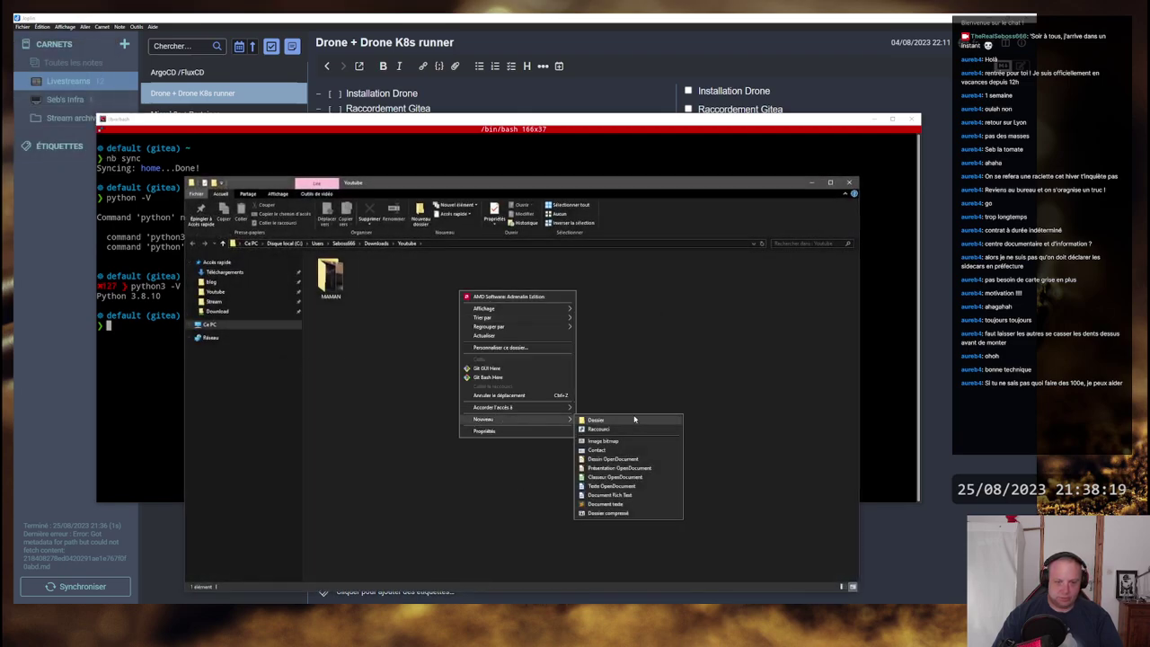
click(606, 504)
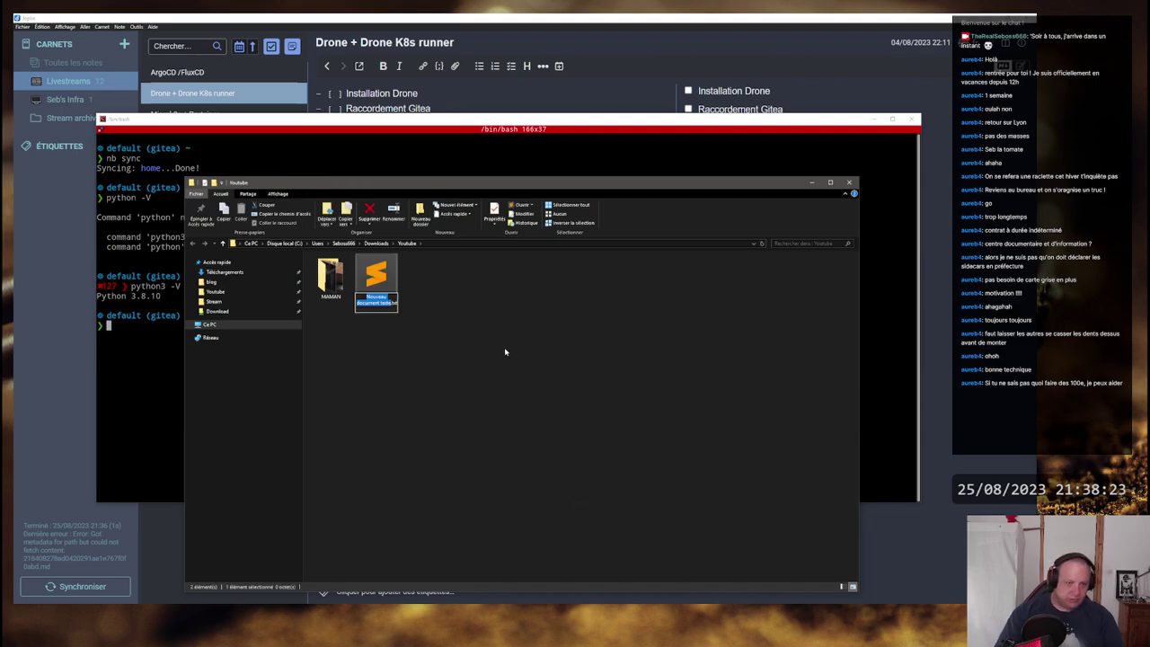
text(inde)
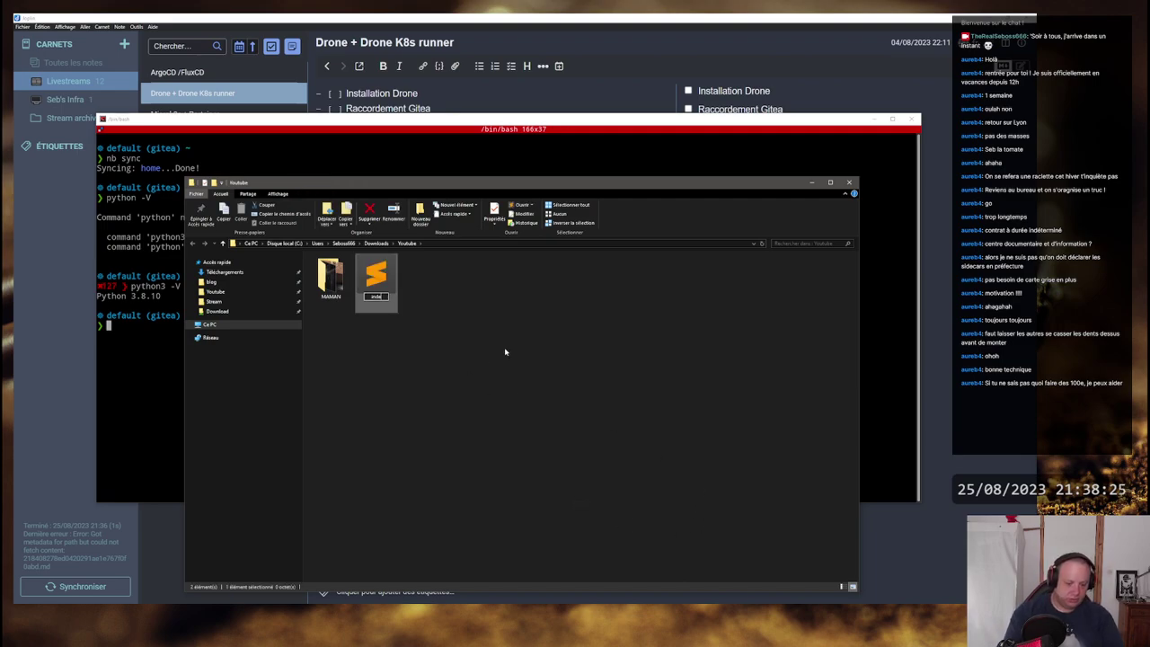
text(x.html)
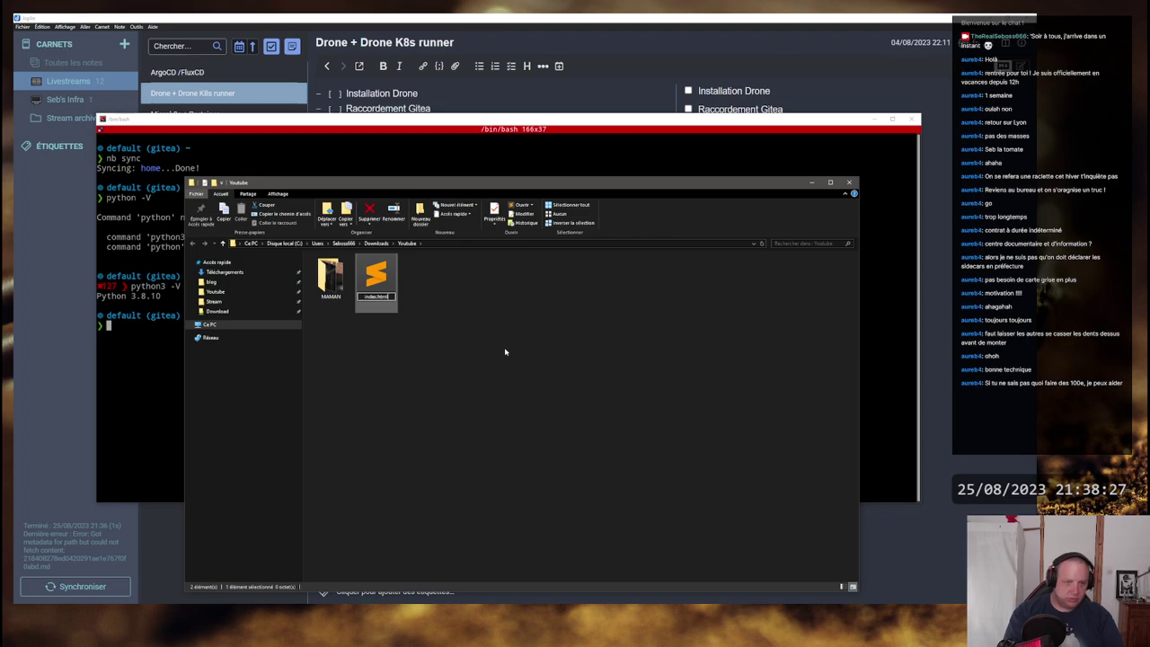
key(Return)
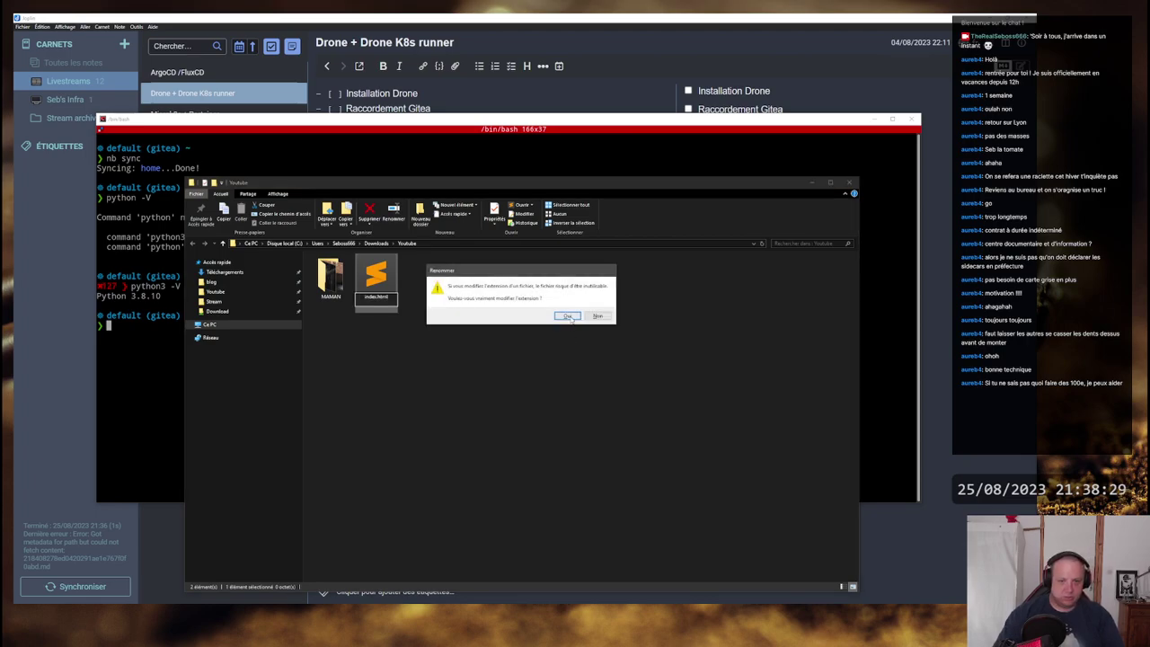
key(Return)
Step: Open index.html in Sublime Text, dismiss the update offer and paste the copied typograms sample code
right_click(388, 280)
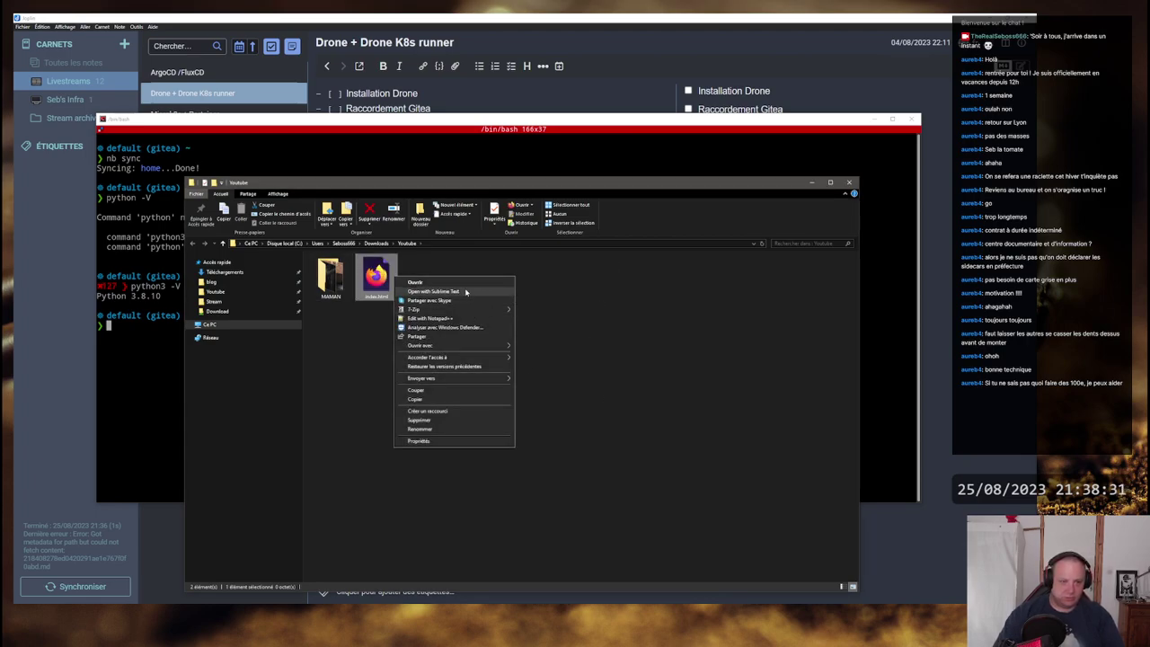
click(427, 292)
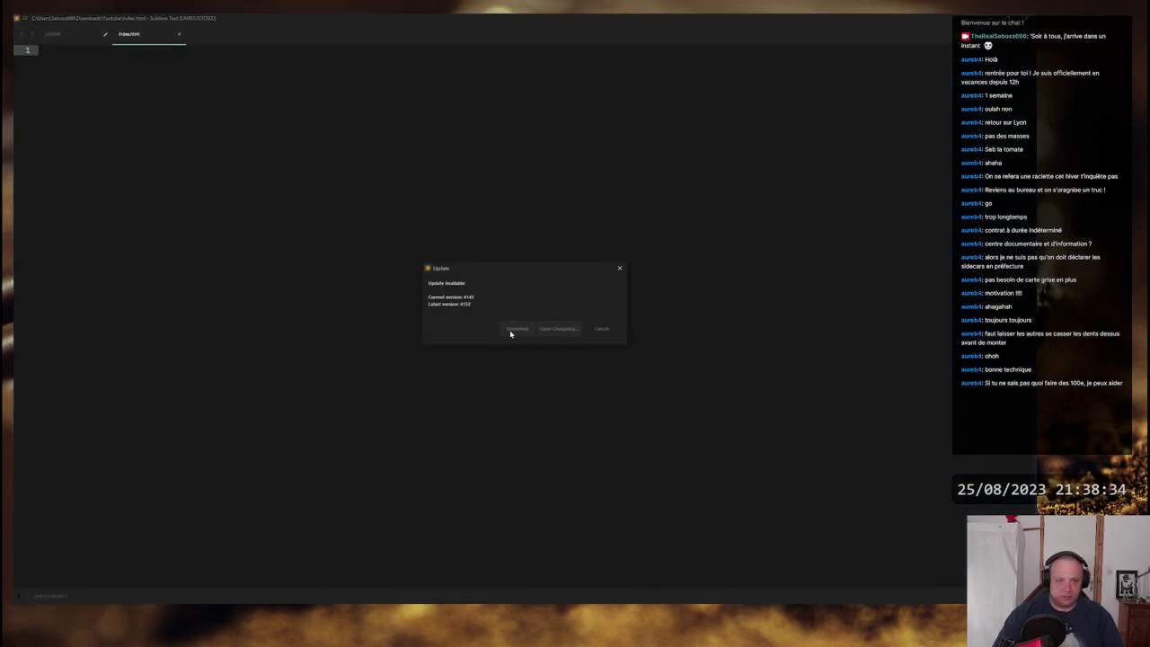
click(602, 329)
key(ctrl+v)
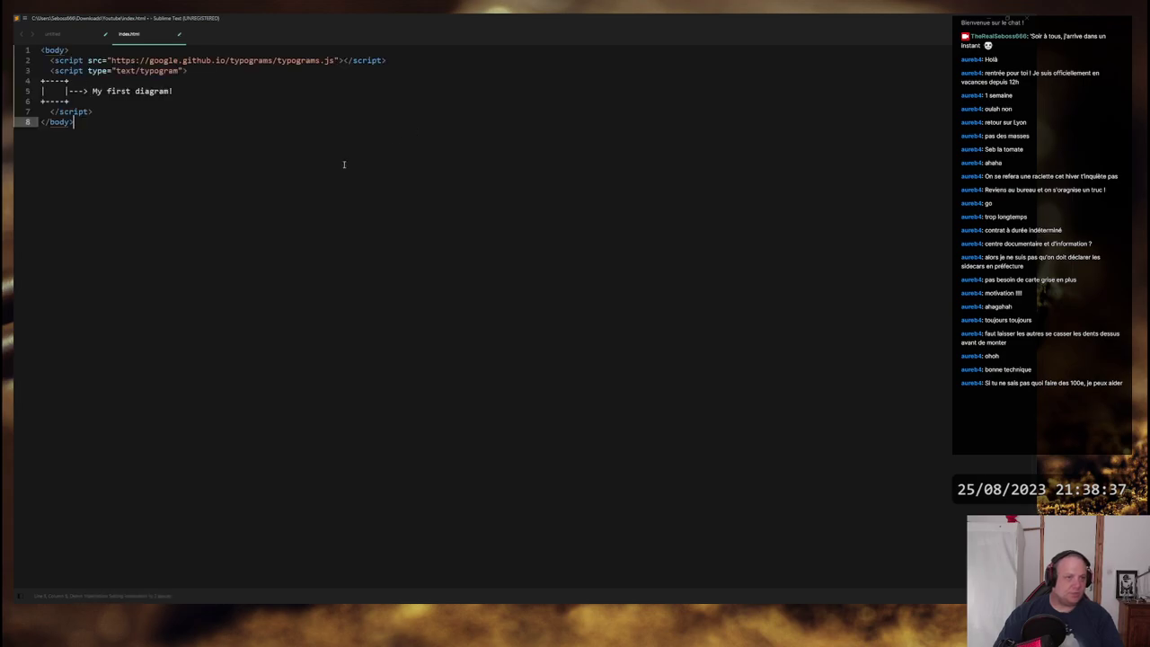
Step: Insert an opening <html> tag before the body tag at the start of index.html
key(ctrl+Home)
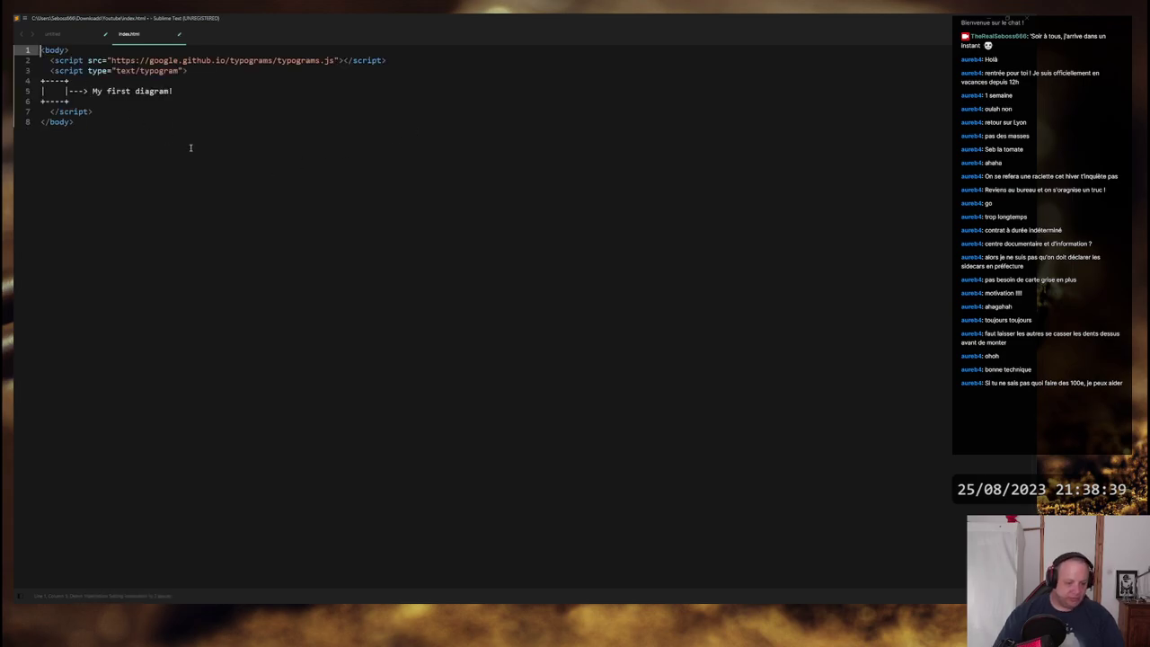
text(<htm)
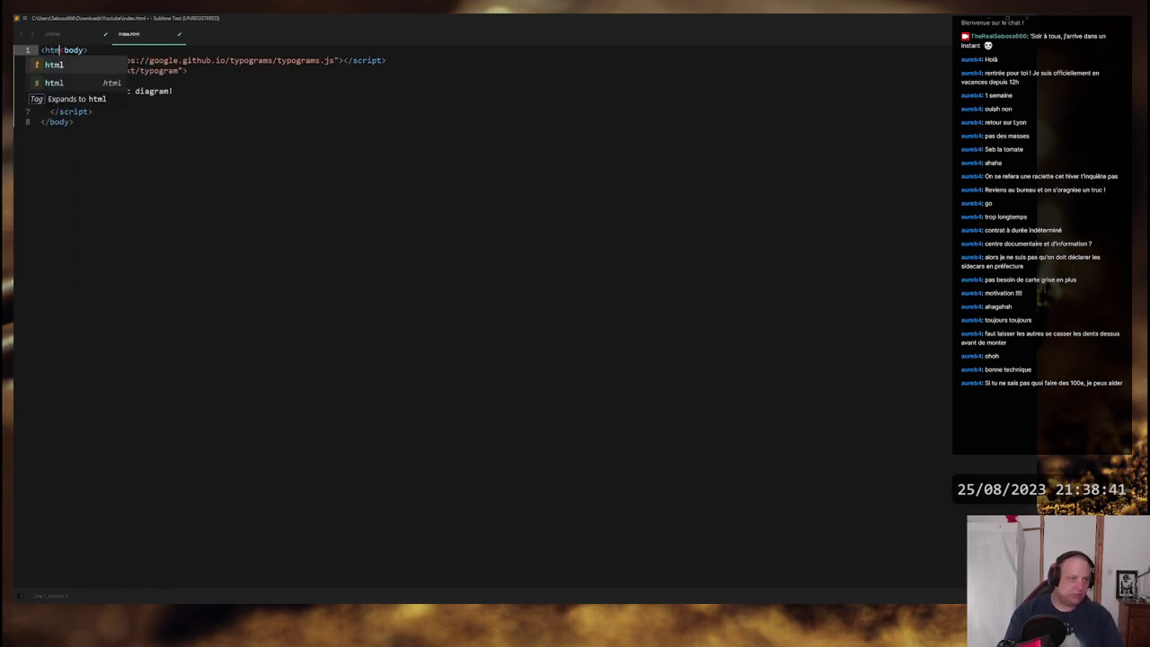
text(l>)
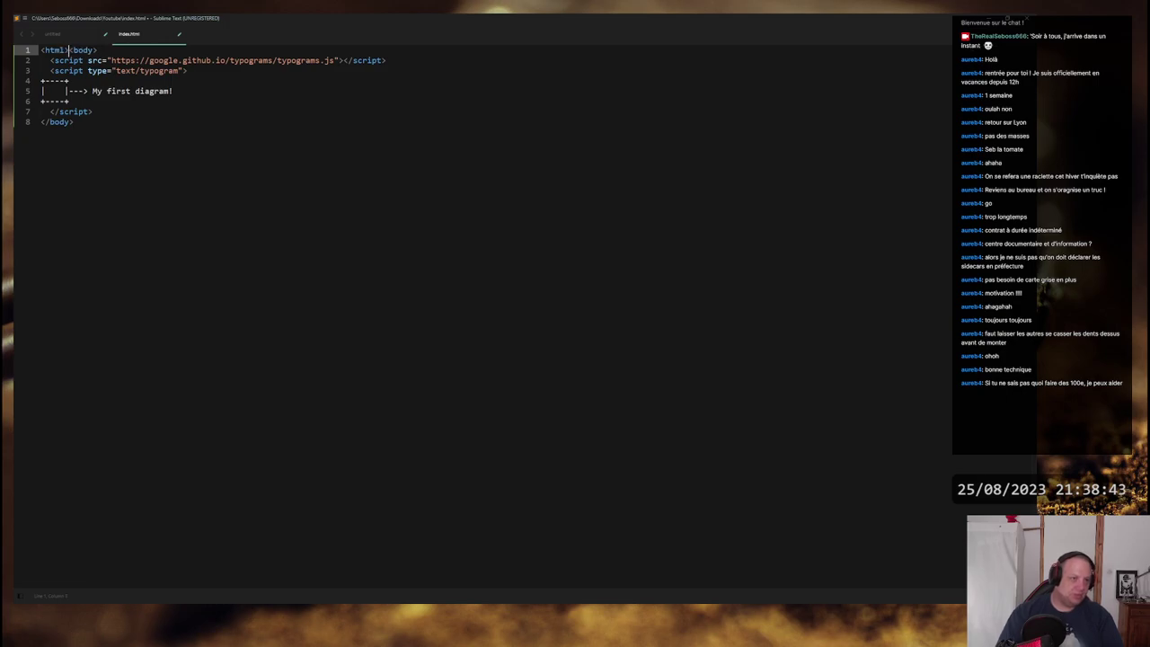
Step: Add a closing </html> tag on a new line after the closing body tag, removing any stray characters
key(Down)
key(Down)
key(Down)
key(Down)
key(Down)
key(Down)
key(Down)
key(End)
key(Return)
text(<)
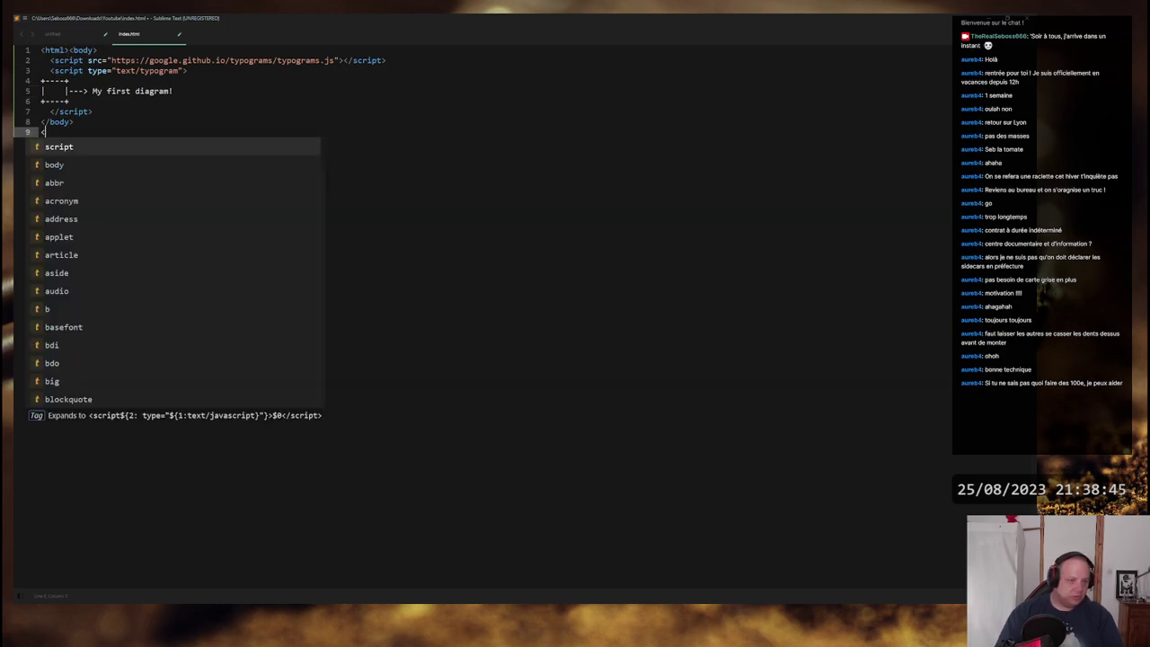
text(/html>htm)
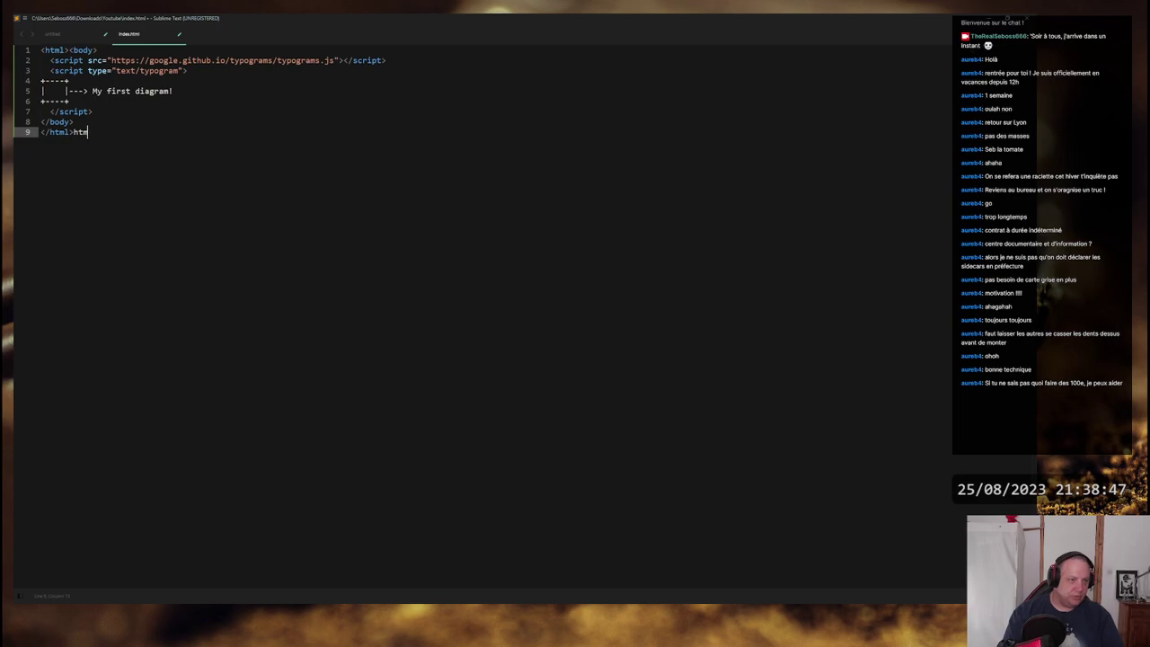
key(BackSpace)
key(BackSpace)
key(BackSpace)
key(Up)
key(Up)
key(Up)
key(Up)
key(Up)
key(Up)
key(Up)
key(Up)
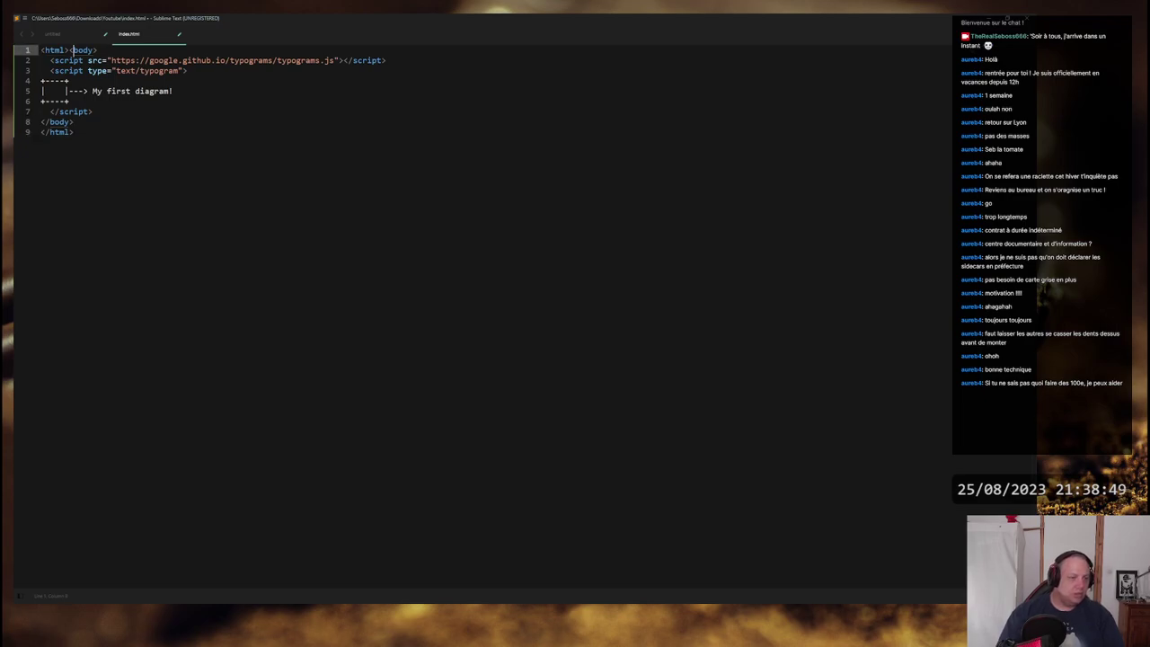
Step: Save index.html and open it from File Explorer in Firefox to view the rendered diagram
key(alt+Tab)
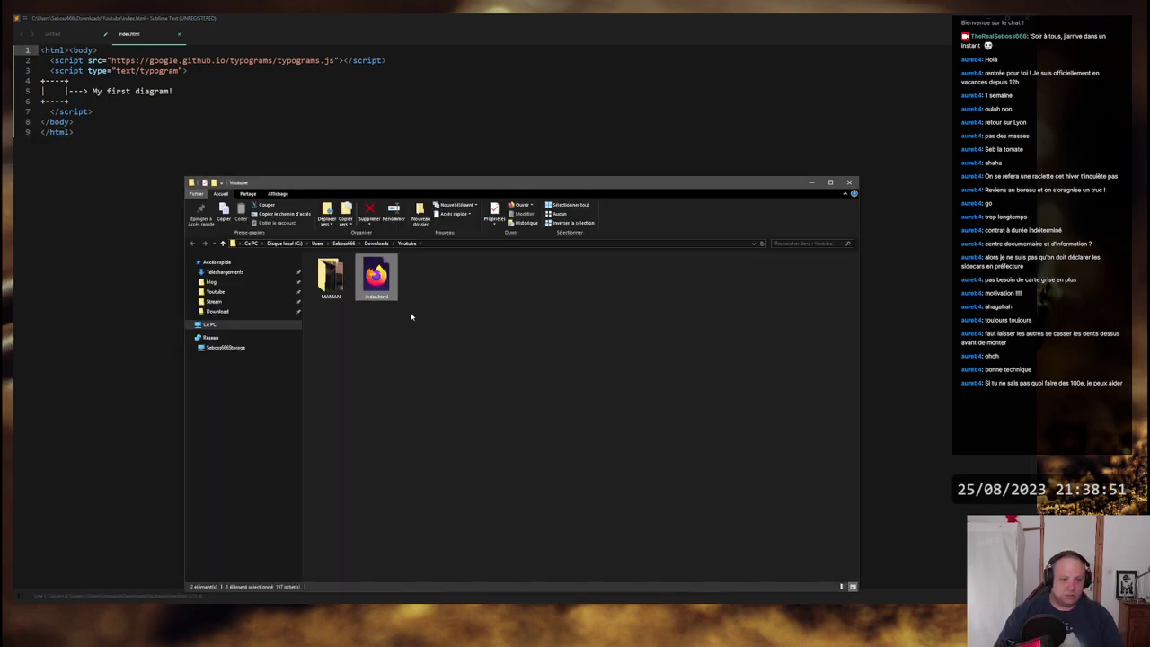
key(Return)
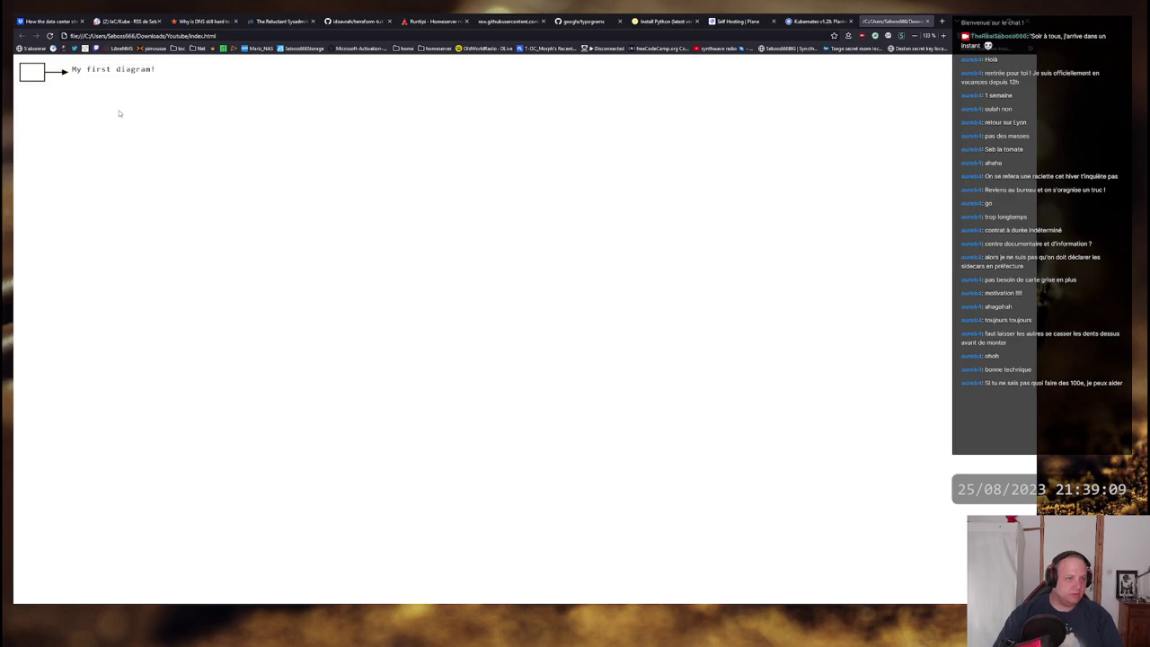
key(alt+Tab)
key(alt+Tab)
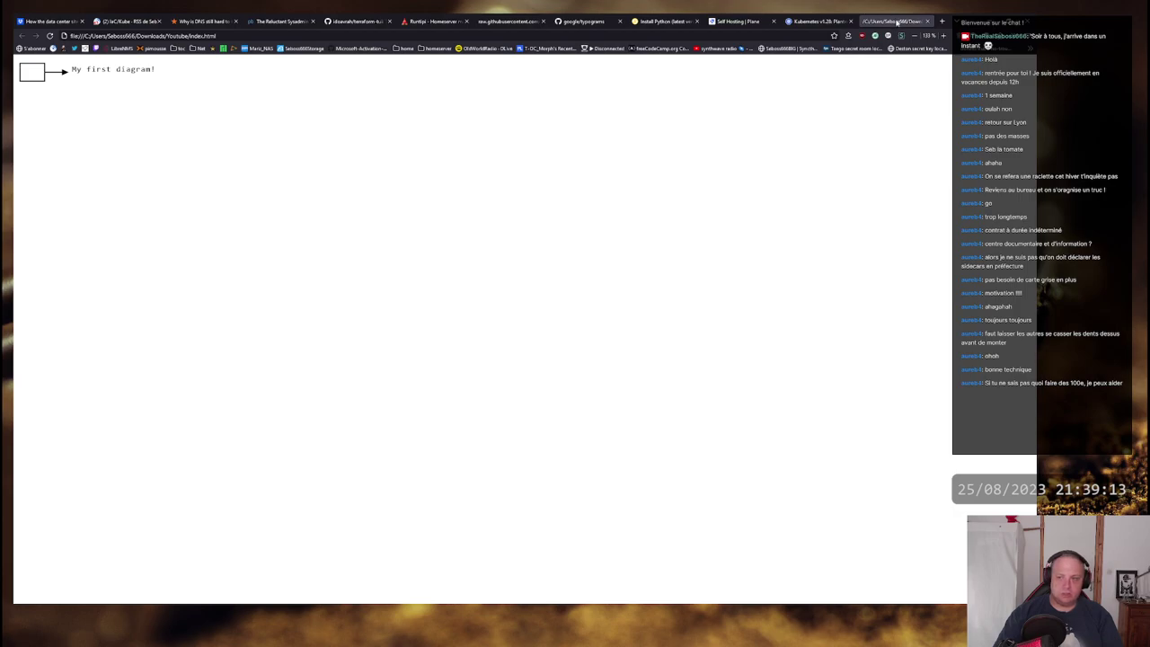
Step: Close the index.html preview and the google/typograms repository page
key(ctrl+w)
click(644, 20)
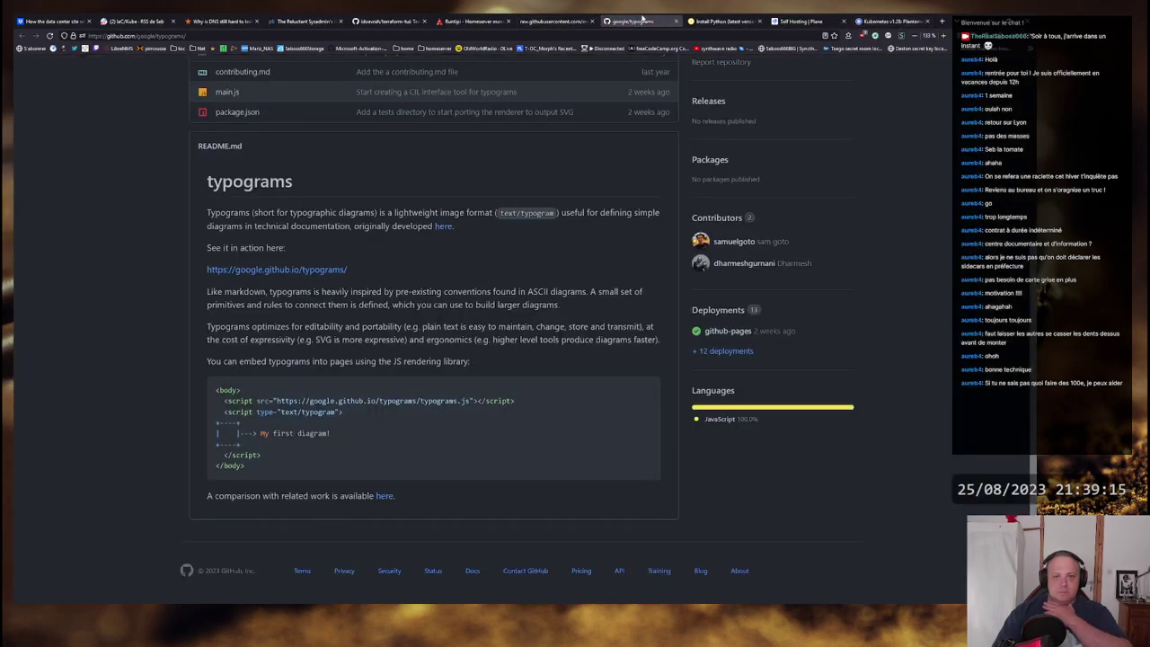
key(ctrl+w)
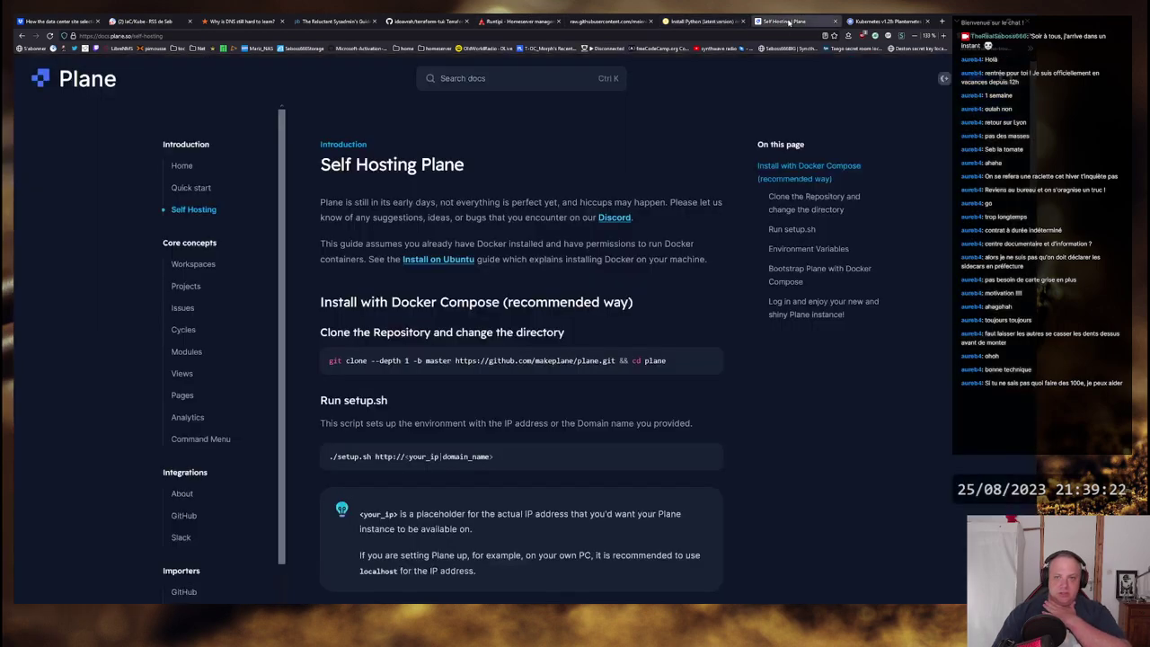
Step: Switch to the Self Hosting Plane page, open the Plane documentation home in a new tab and highlight its introductory description
click(788, 21)
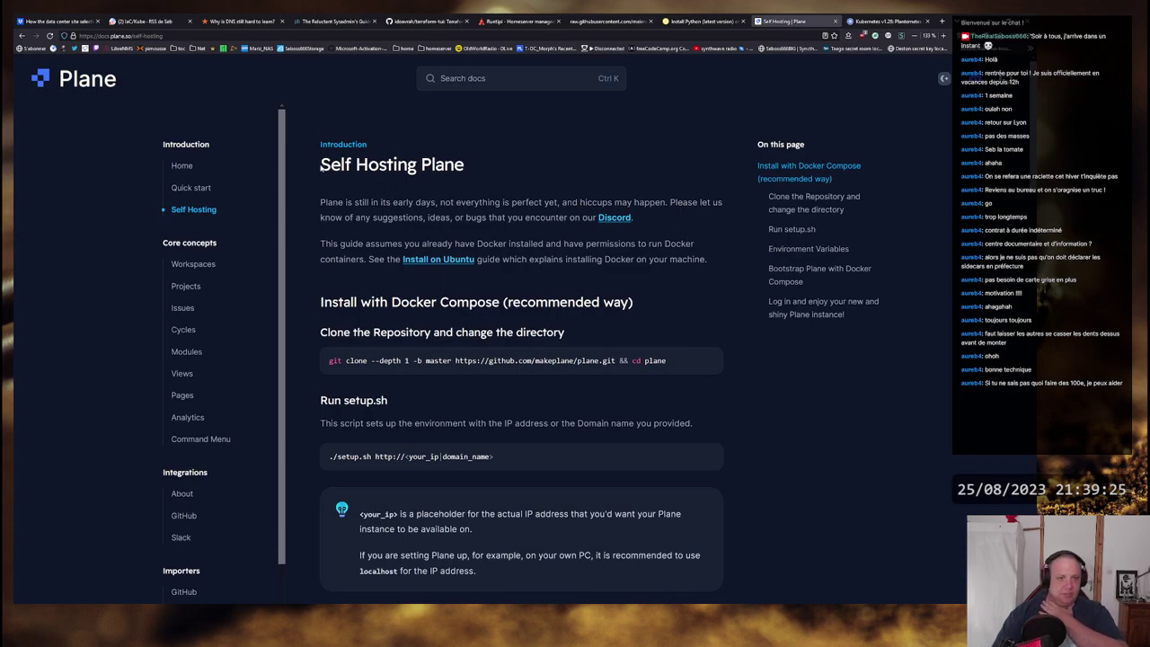
drag(422, 164, 464, 166)
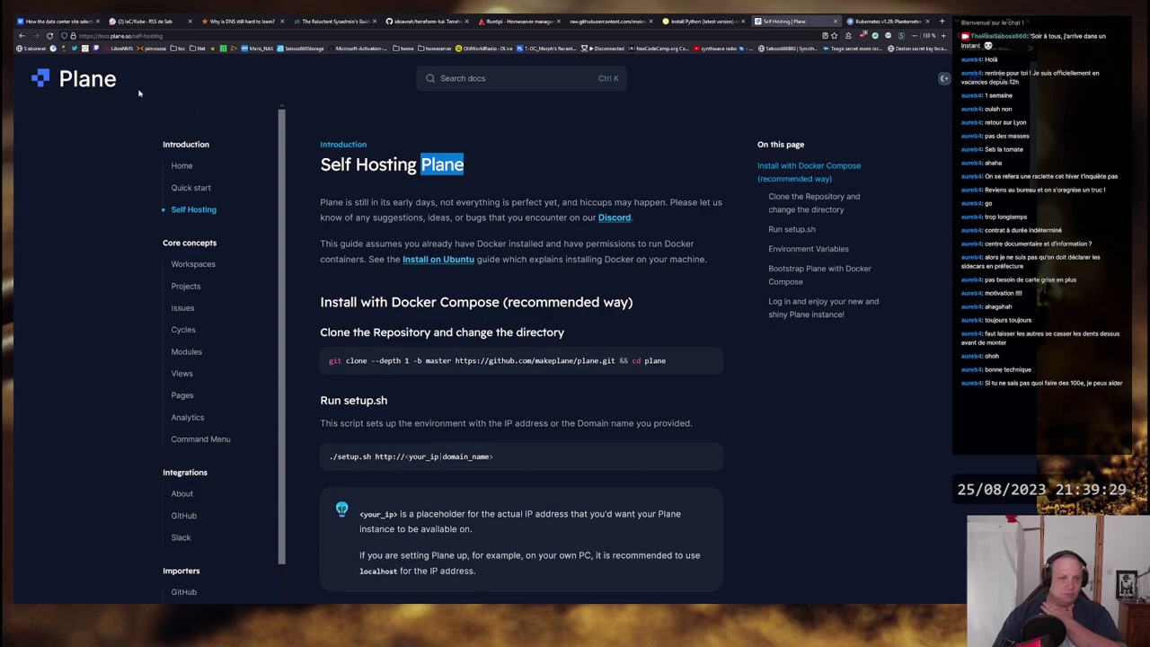
middle_click(103, 87)
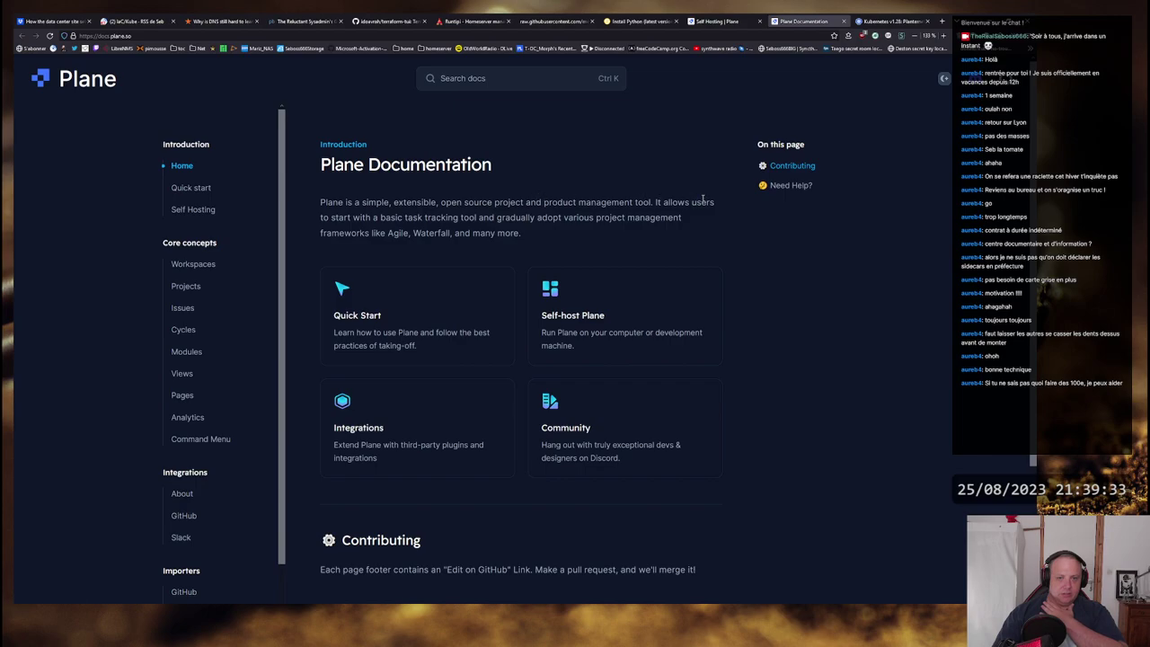
drag(719, 202, 319, 202)
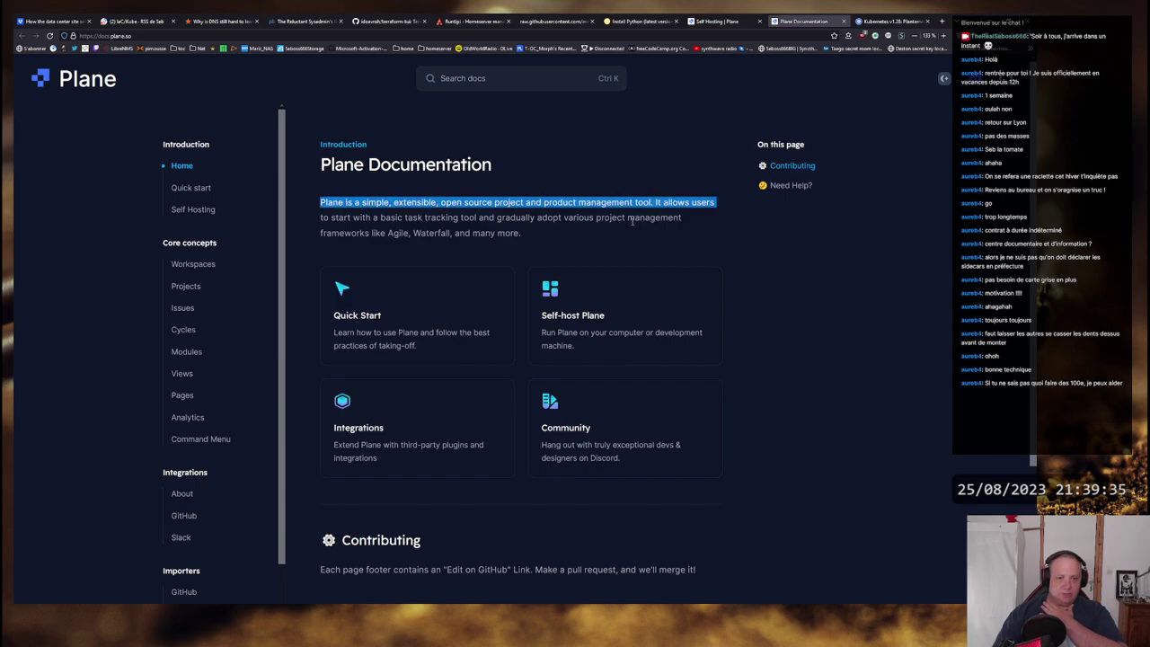
drag(669, 217, 320, 202)
click(332, 202)
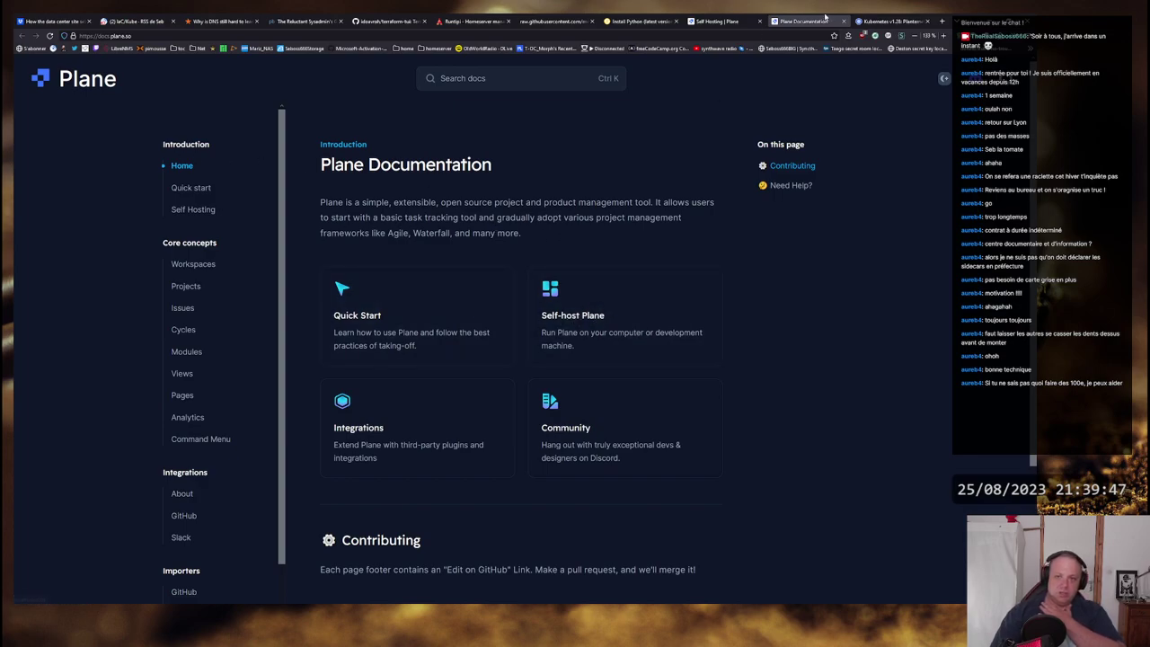
Step: Return to the Self Hosting Plane page and review its setup, environment variables and Docker Compose instructions
click(719, 20)
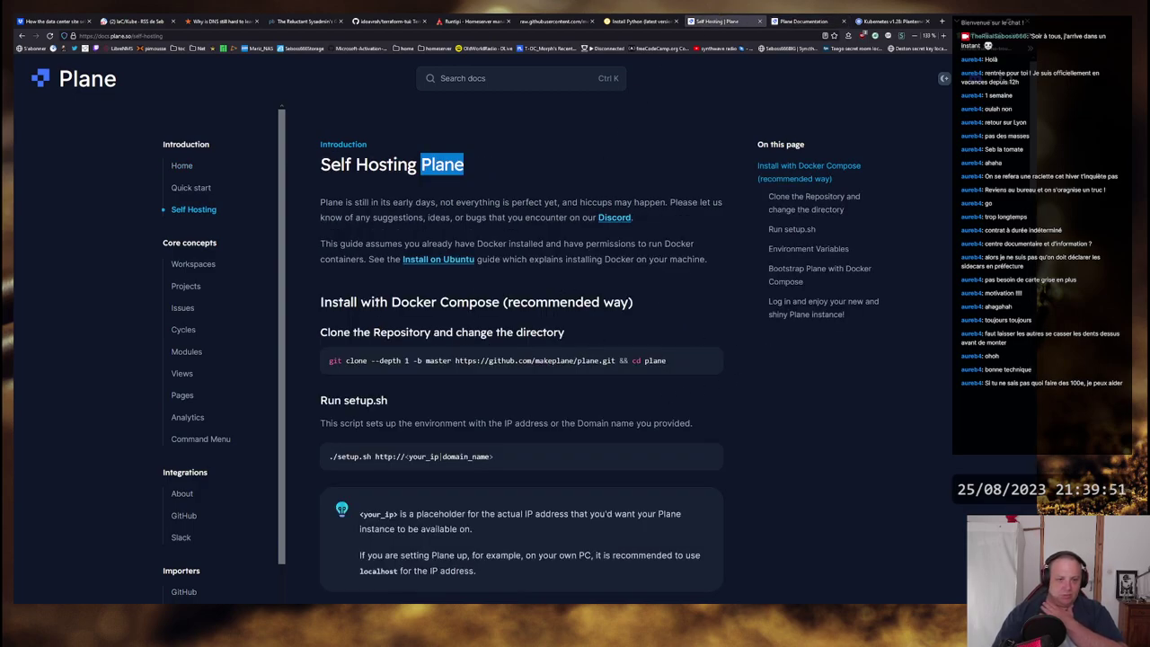
scroll(446, 223, down, 15)
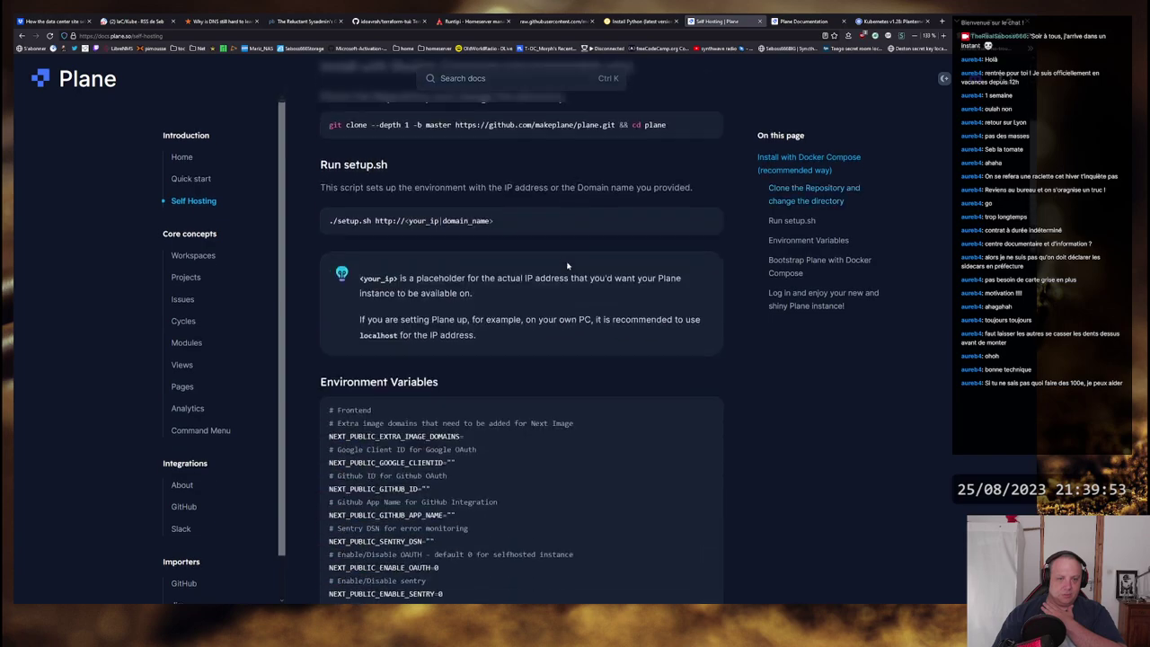
scroll(579, 256, down, 10)
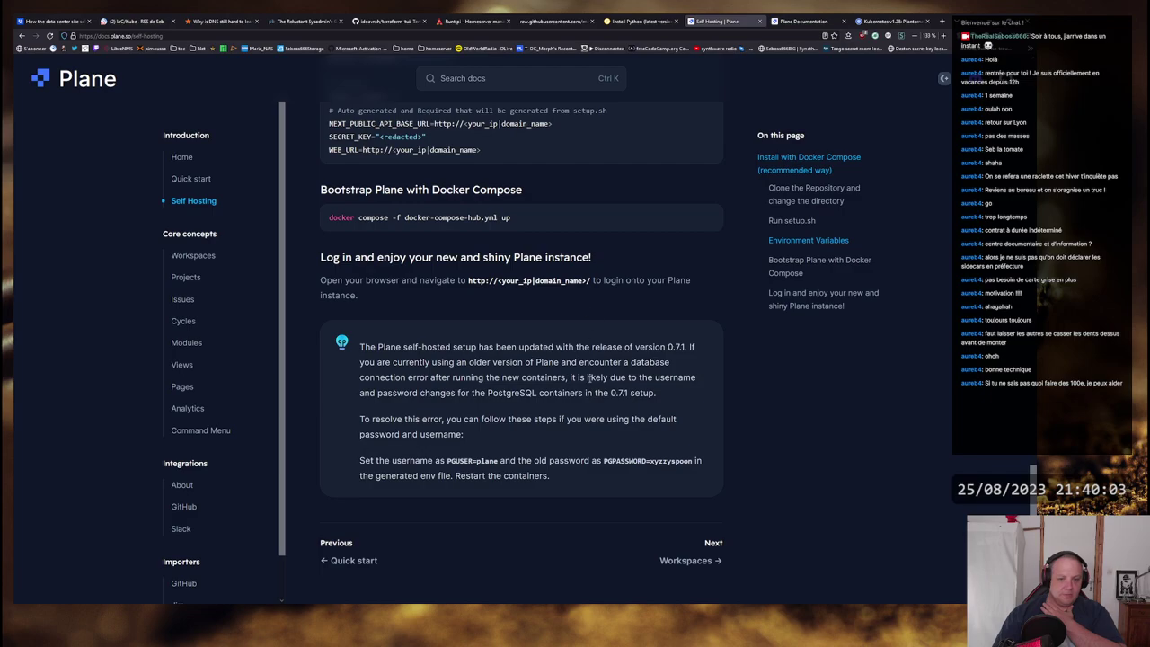
scroll(548, 415, up, 1)
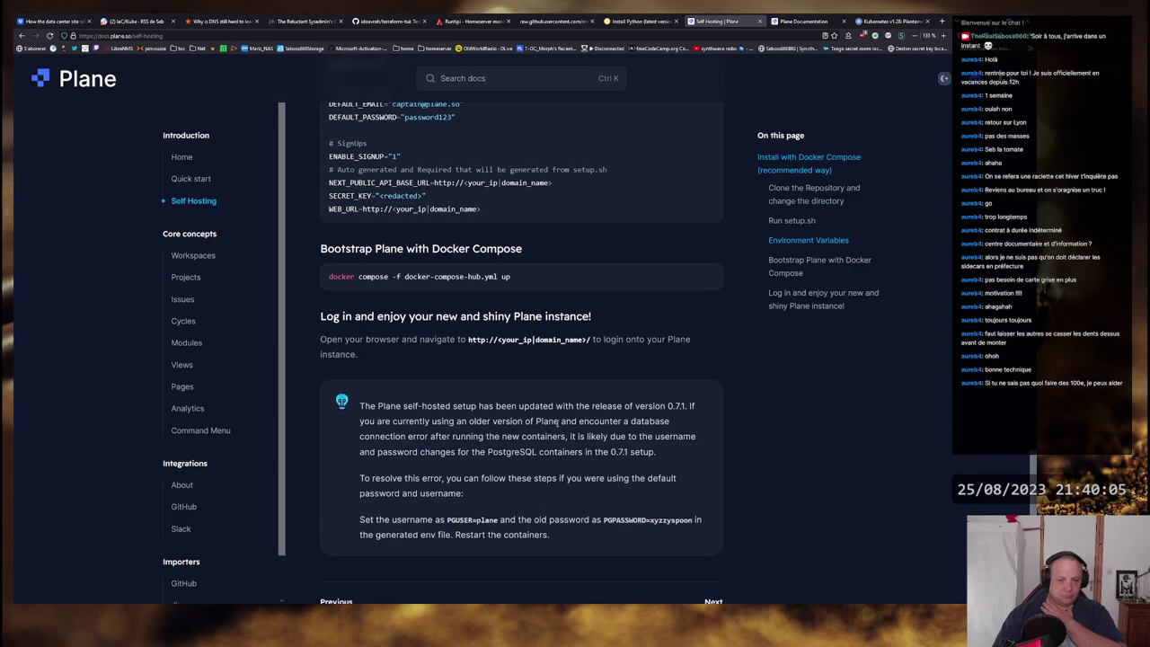
scroll(559, 421, up, 10)
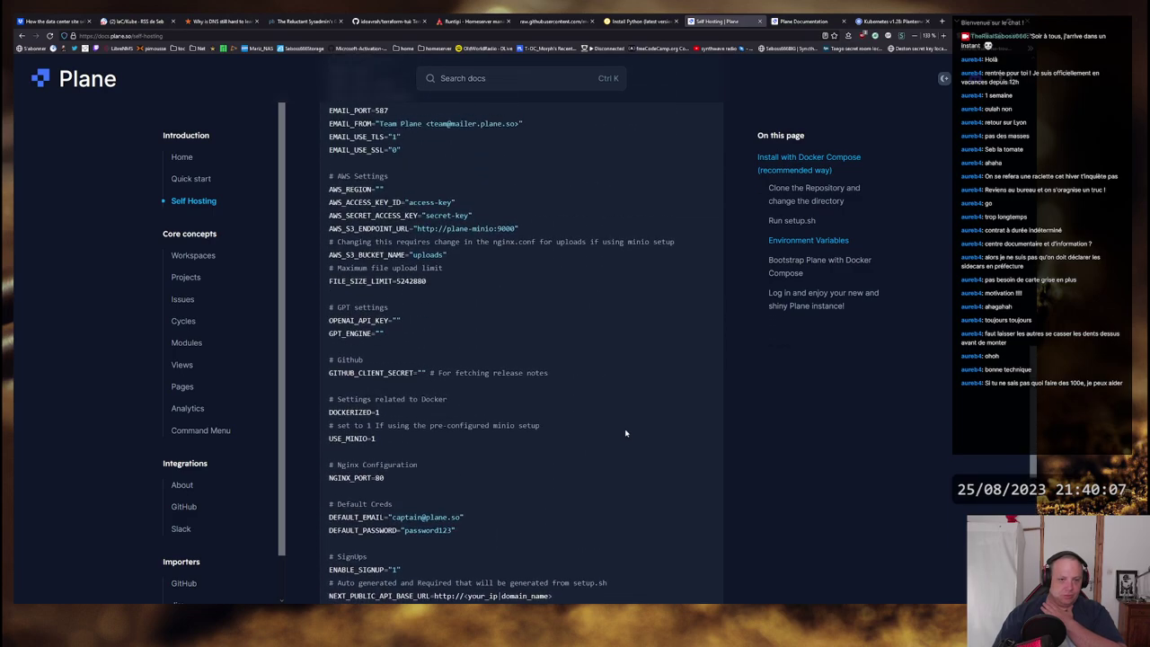
scroll(626, 433, up, 6)
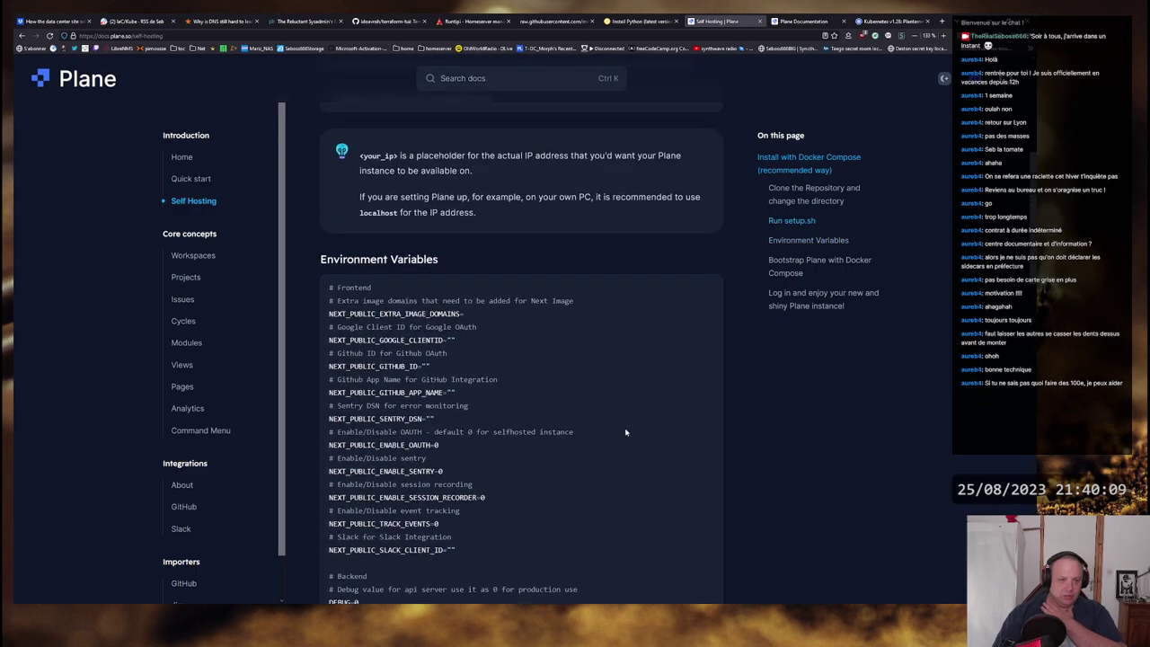
Step: Examine the environment variables and the Docker Compose bootstrap command on the Self Hosting Plane page, and return to its title
scroll(341, 269, down, 2)
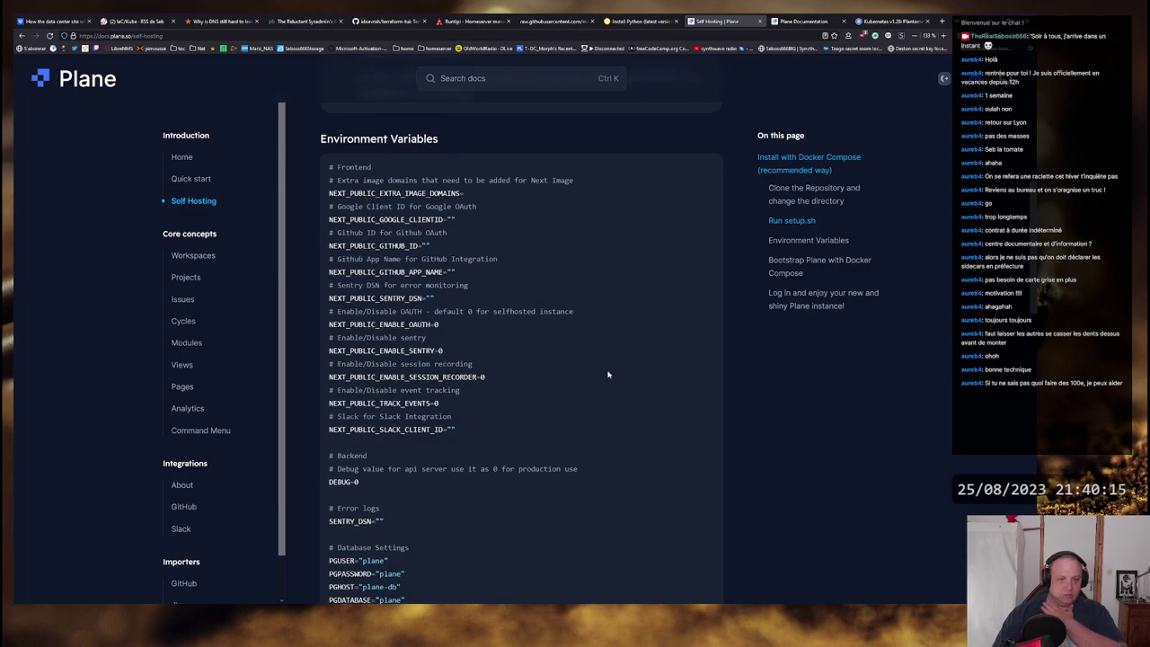
scroll(367, 274, down, 4)
scroll(366, 273, down, 10)
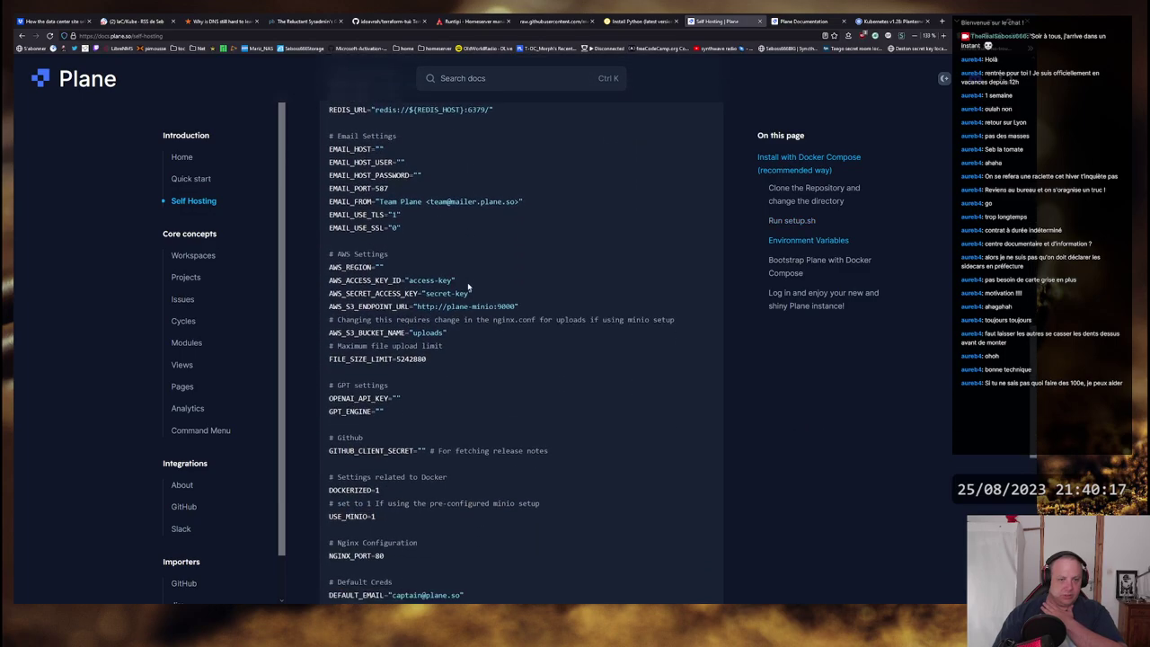
scroll(421, 442, down, 1)
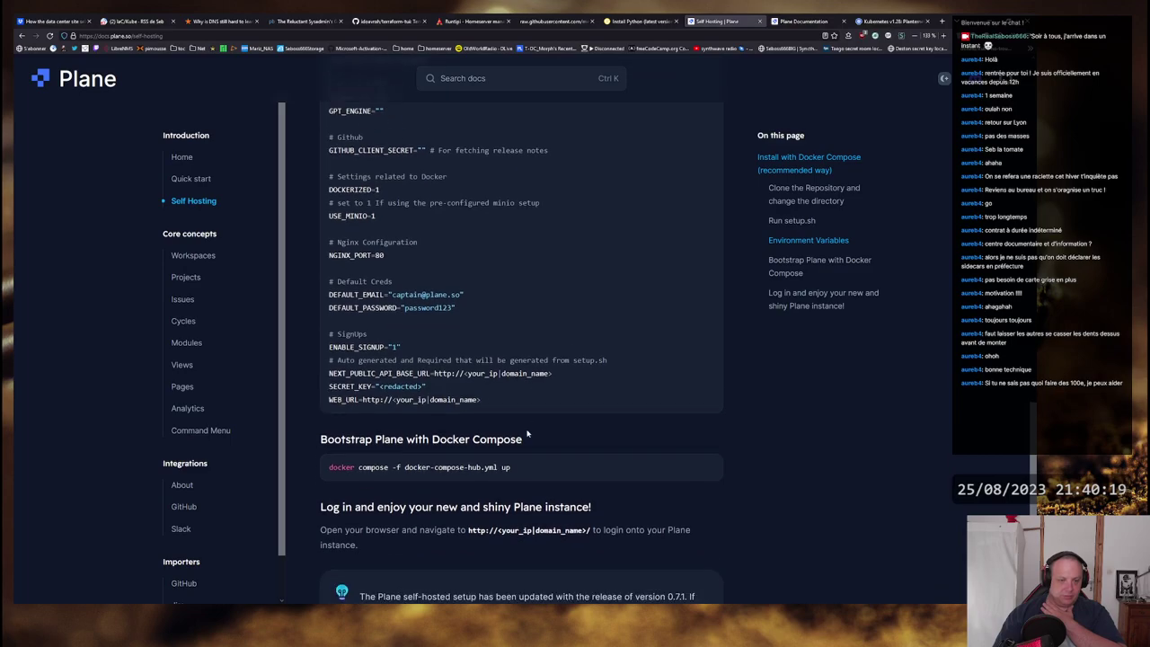
drag(350, 453, 446, 454)
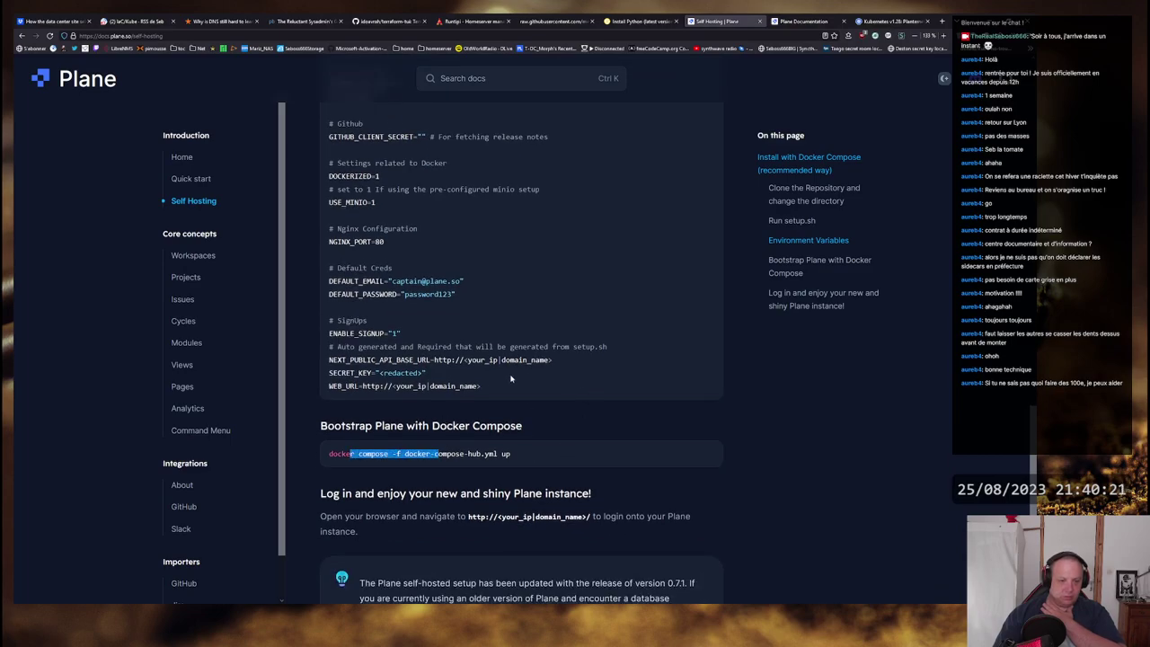
scroll(510, 379, up, 15)
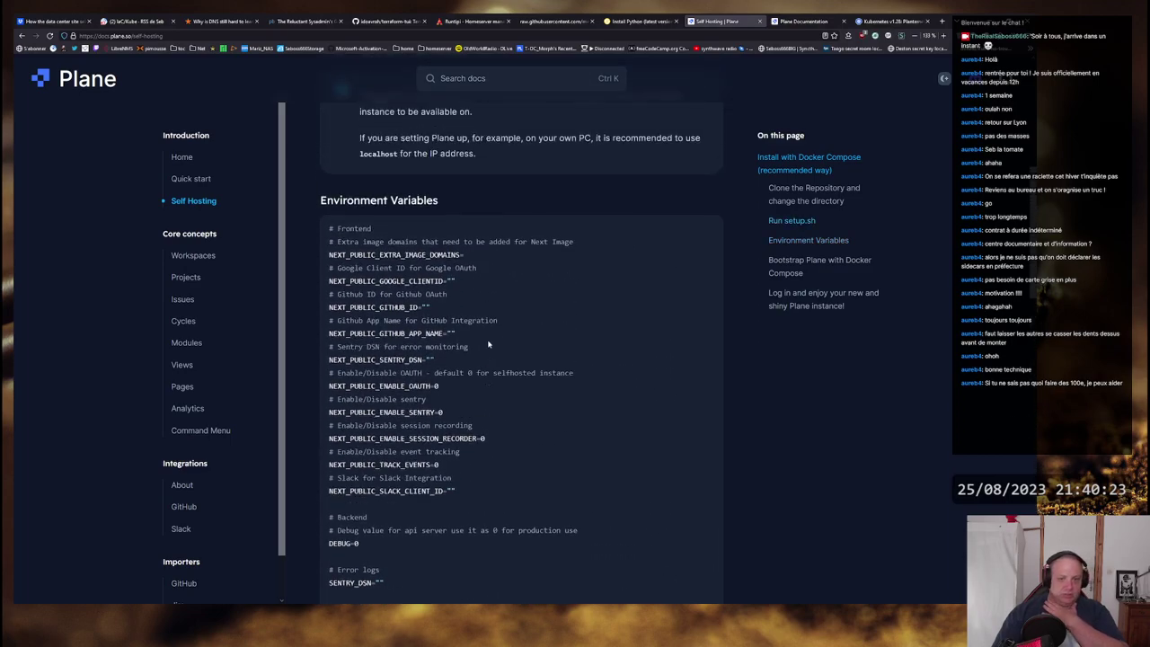
scroll(488, 344, up, 7)
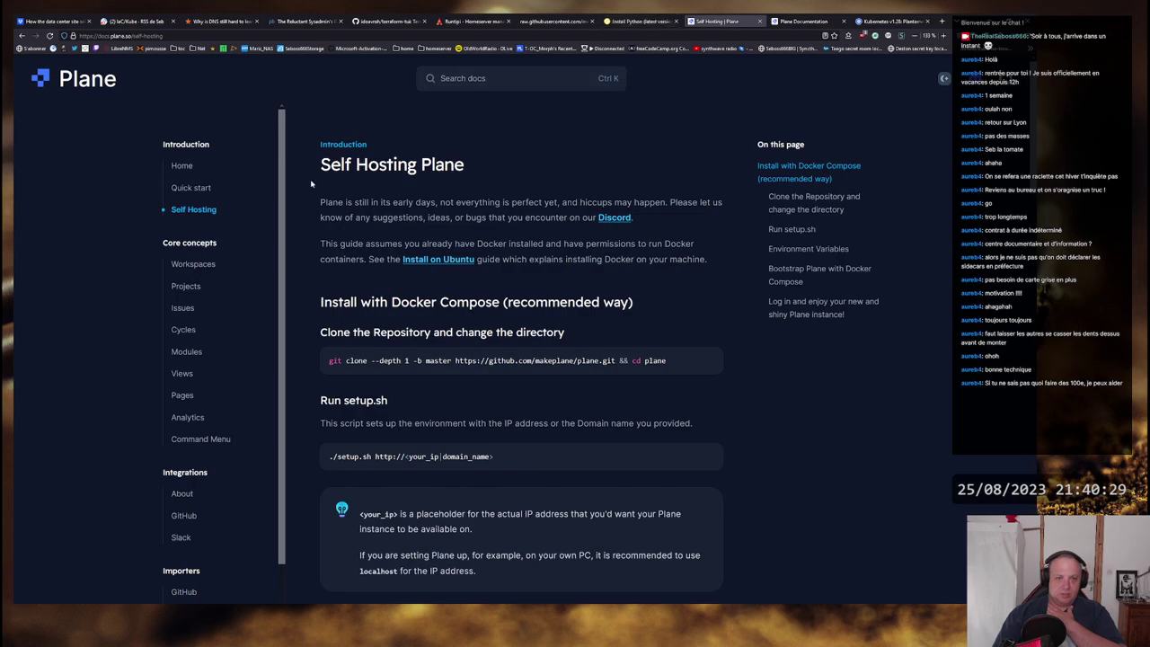
drag(311, 184, 476, 191)
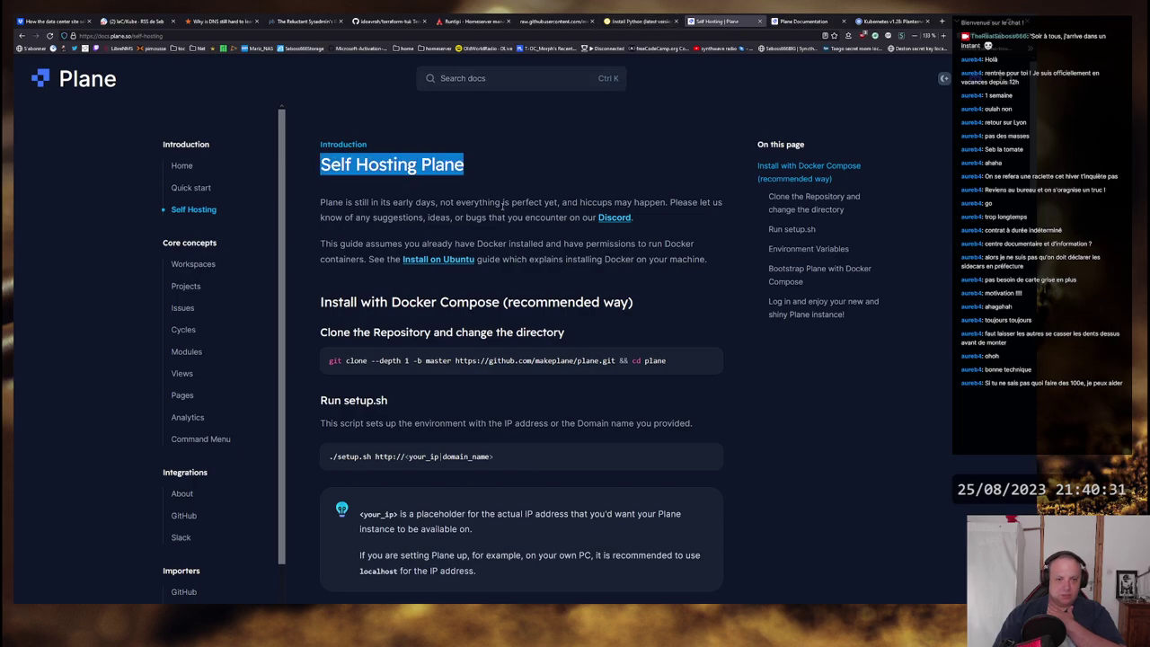
click(503, 206)
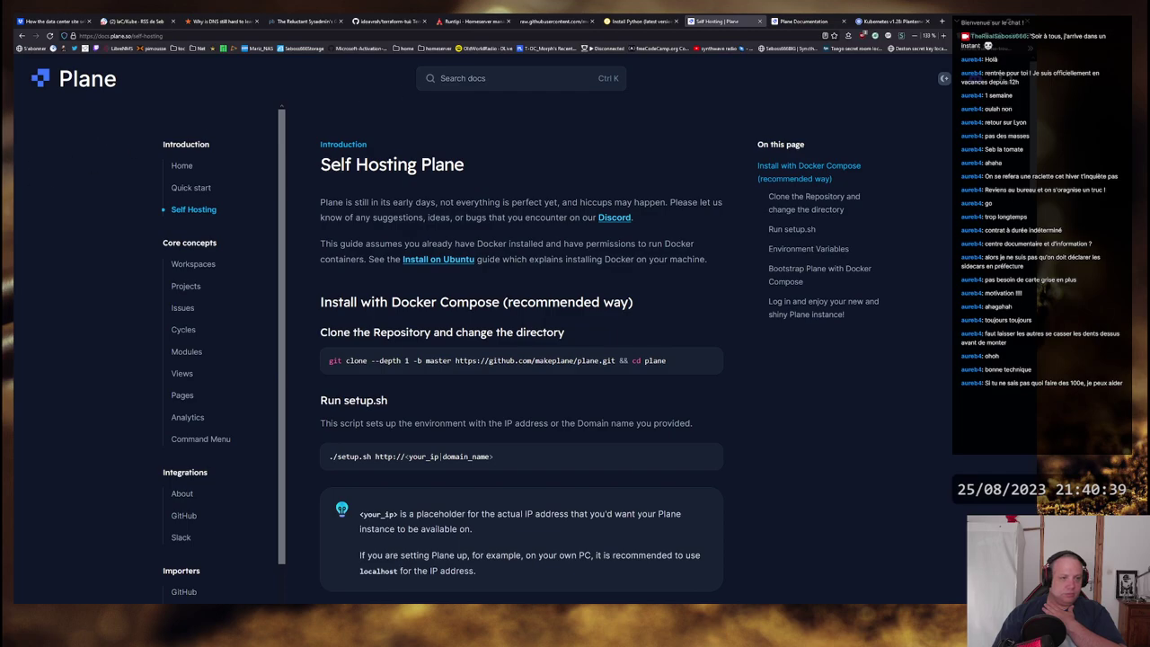
Step: Switch to Joplin, open the Clouds perso note and highlight the NextCloud entry
key(alt+Tab)
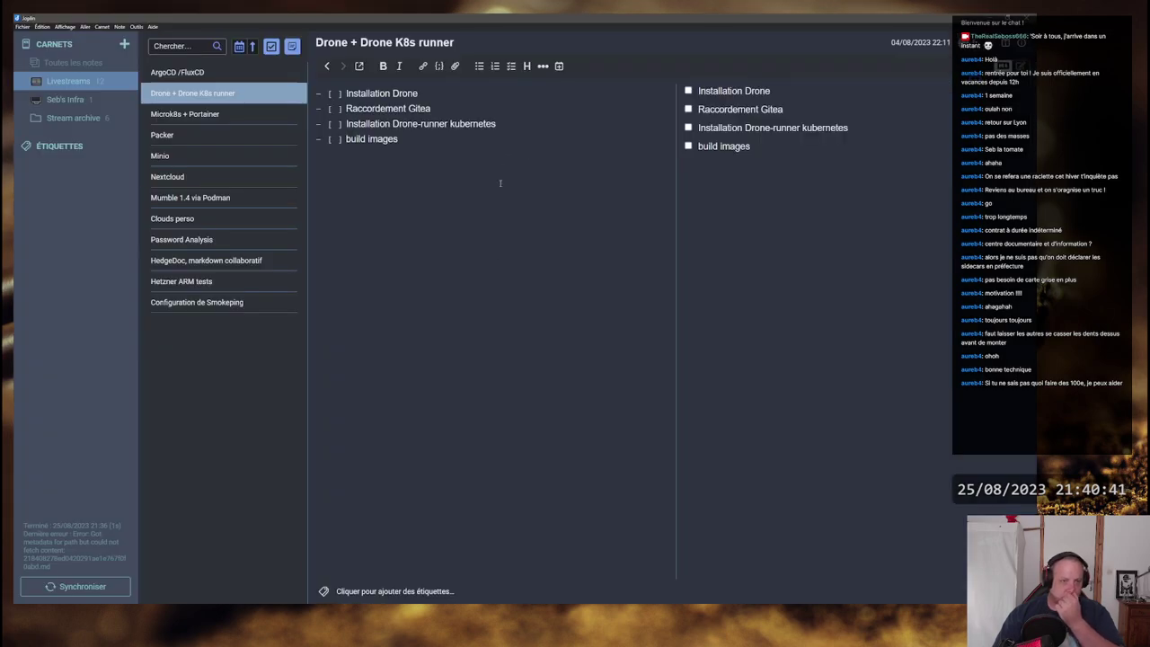
click(203, 221)
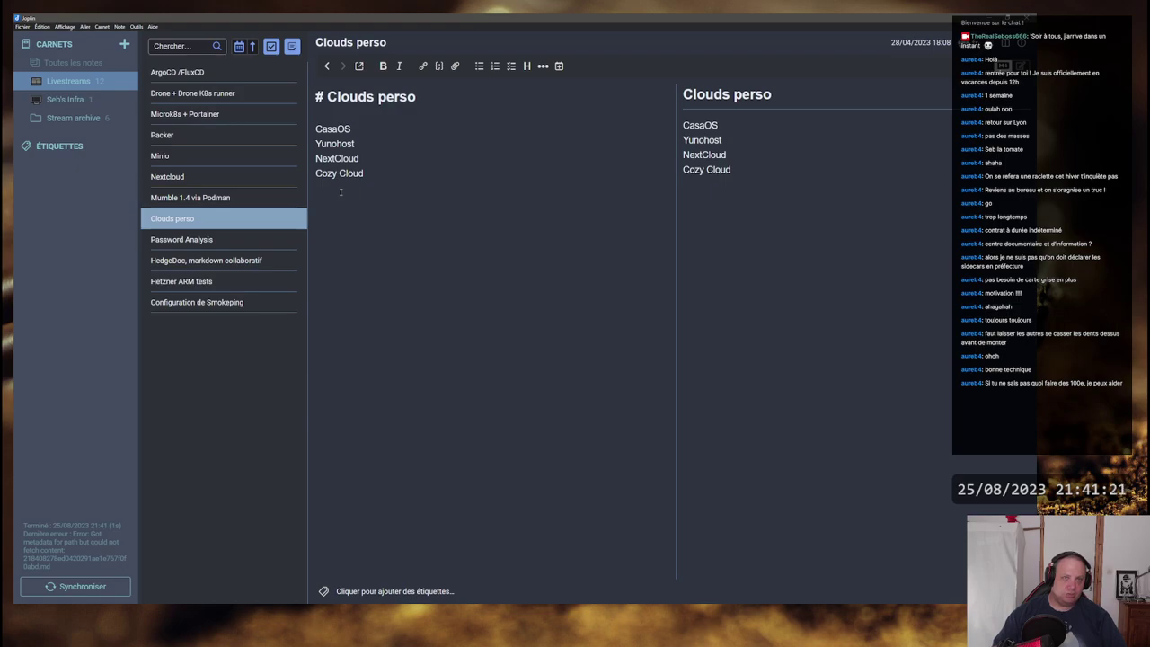
double_click(330, 158)
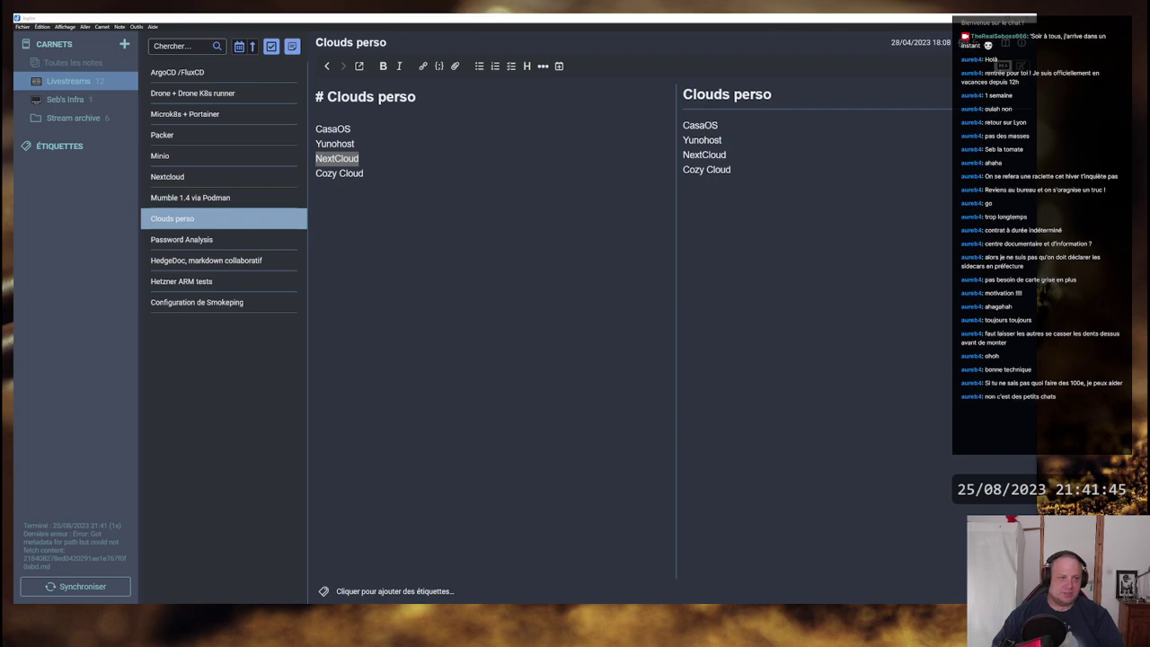
Step: Switch back to Firefox and open a new blank tab
key(alt+Tab)
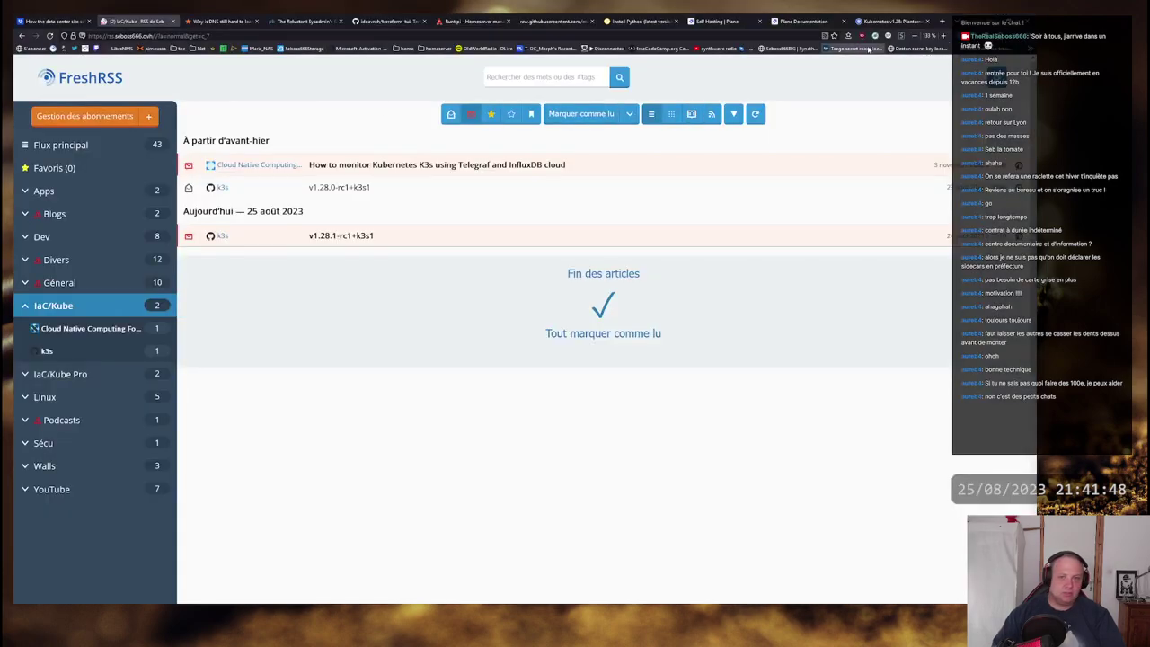
click(942, 20)
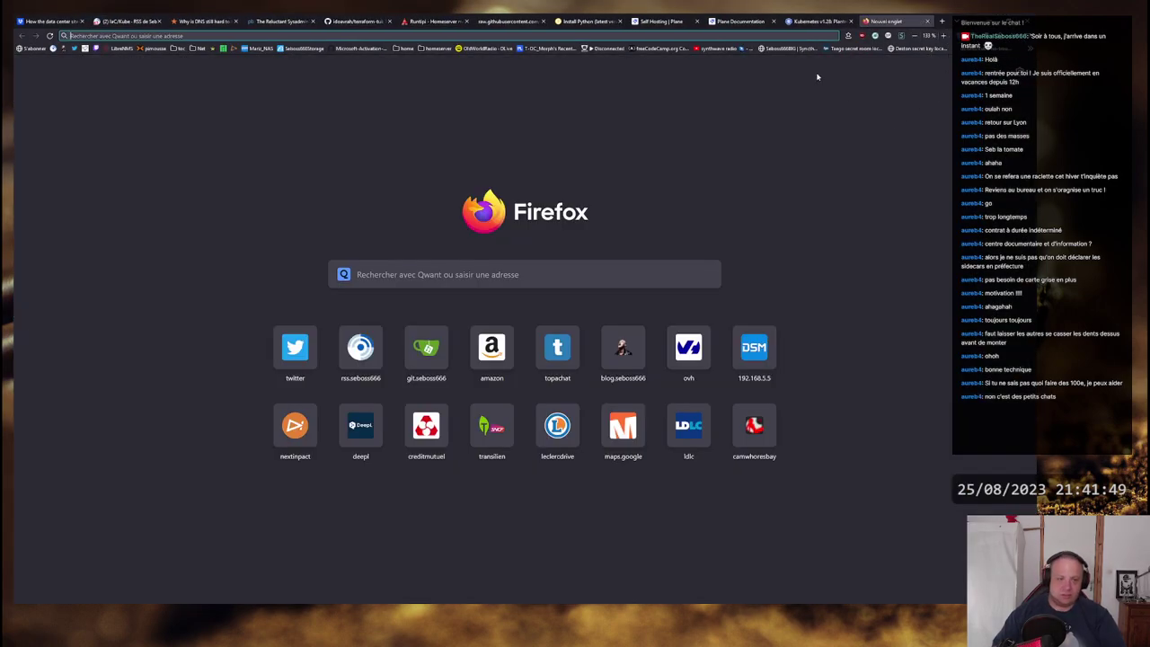
text(chatu)
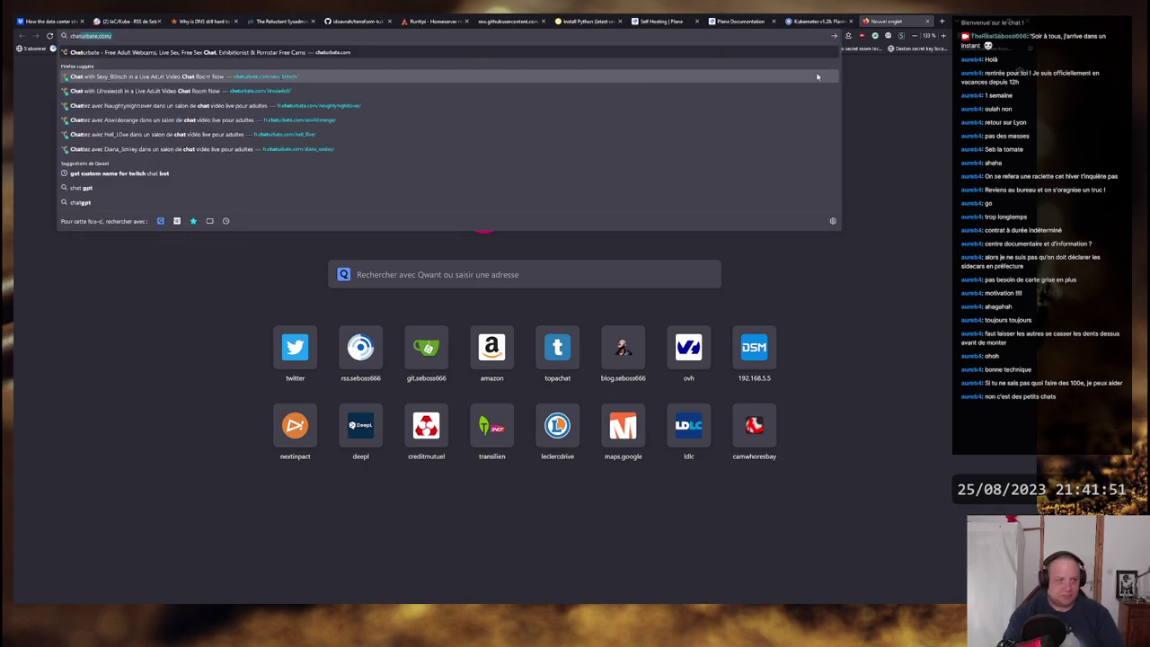
key(BackSpace)
key(BackSpace)
key(BackSpace)
key(BackSpace)
key(BackSpace)
Step: Search the web for chatons and open the chatons.org collective's welcome page
text(chatons)
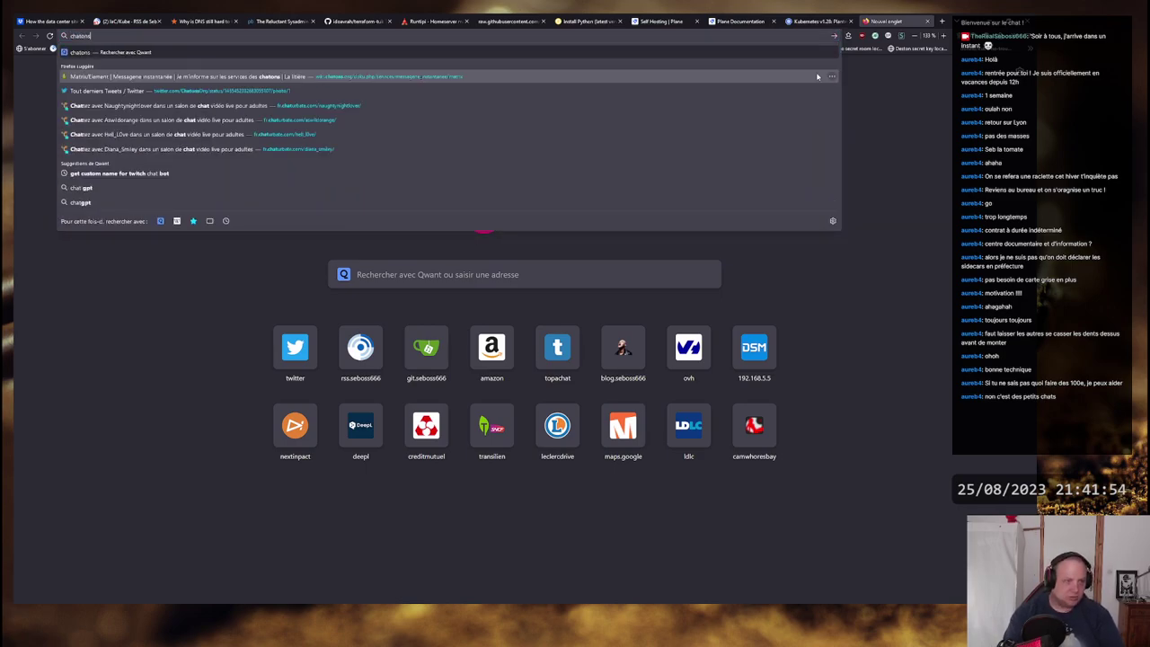
key(Return)
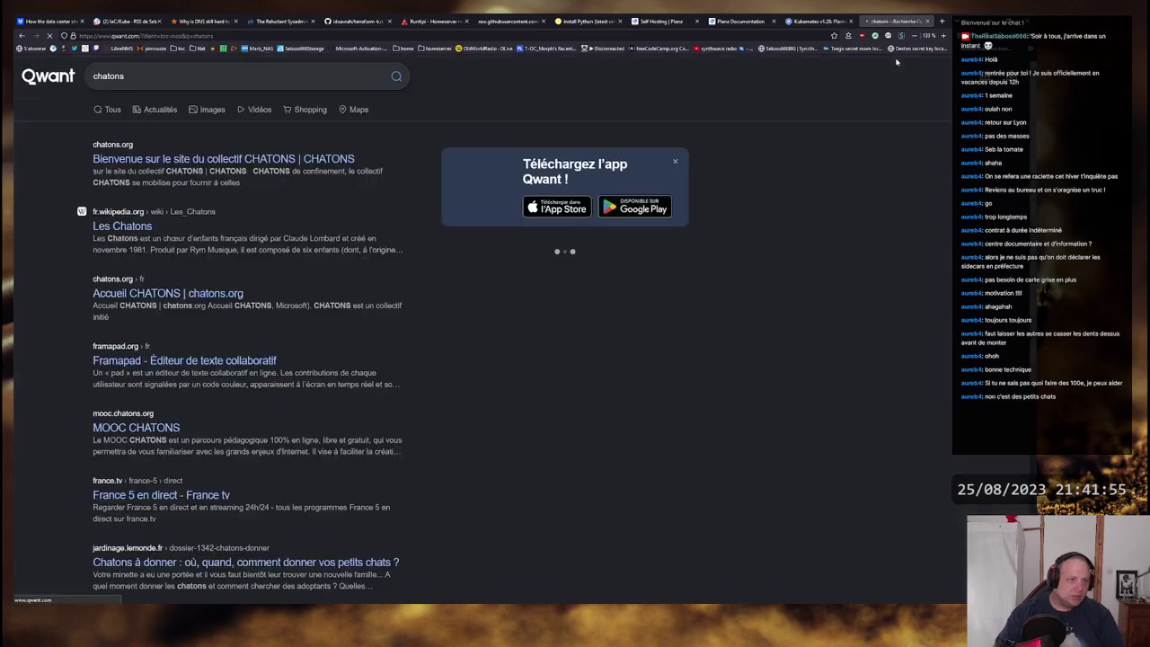
click(189, 158)
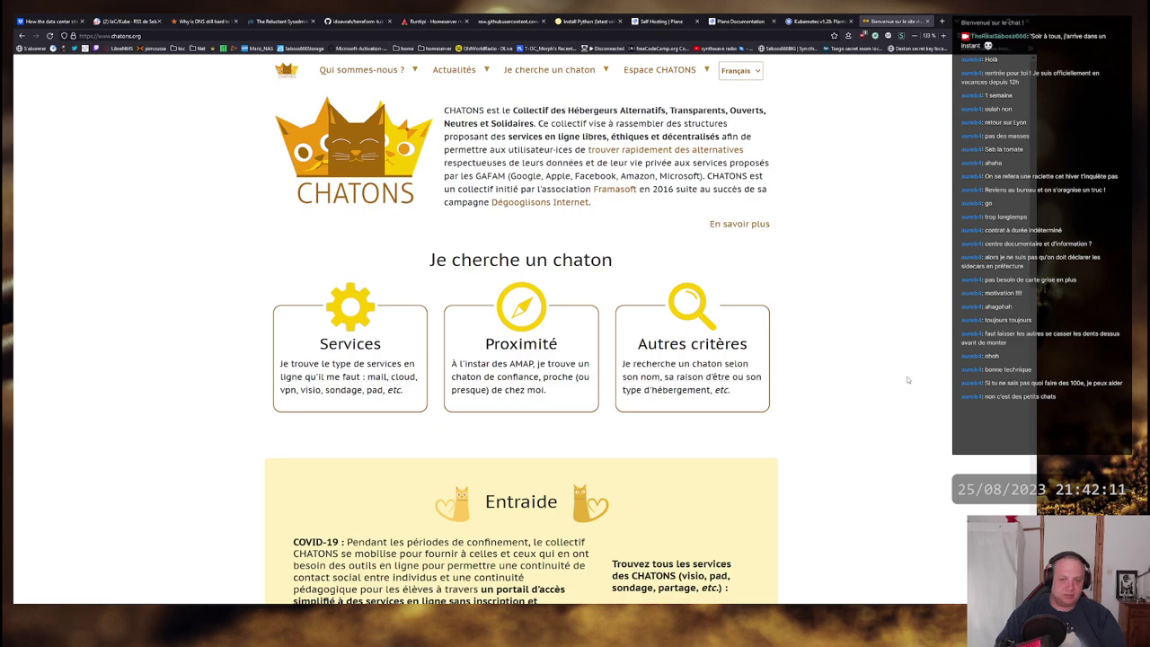
Step: Look over the CHATONS home page and highlight the heading "Je cherche un chaton"
scroll(568, 373, down, 1)
scroll(568, 373, up, 1)
drag(429, 260, 604, 260)
click(604, 259)
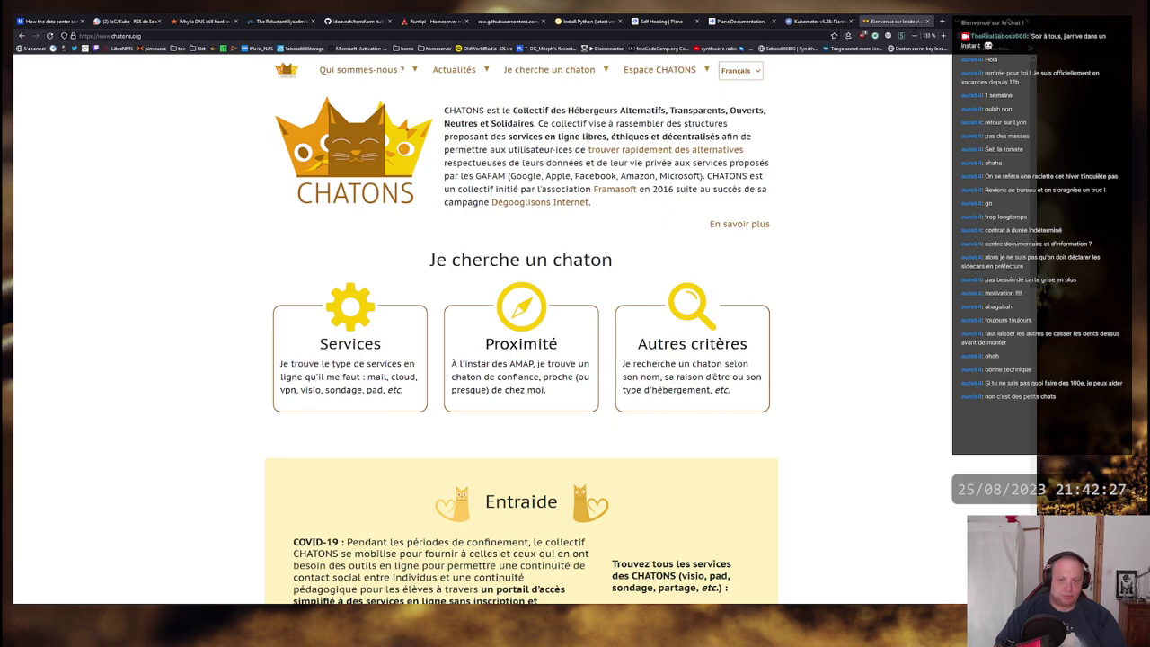
Step: Return to the Self Hosting Plane page and close it
click(658, 19)
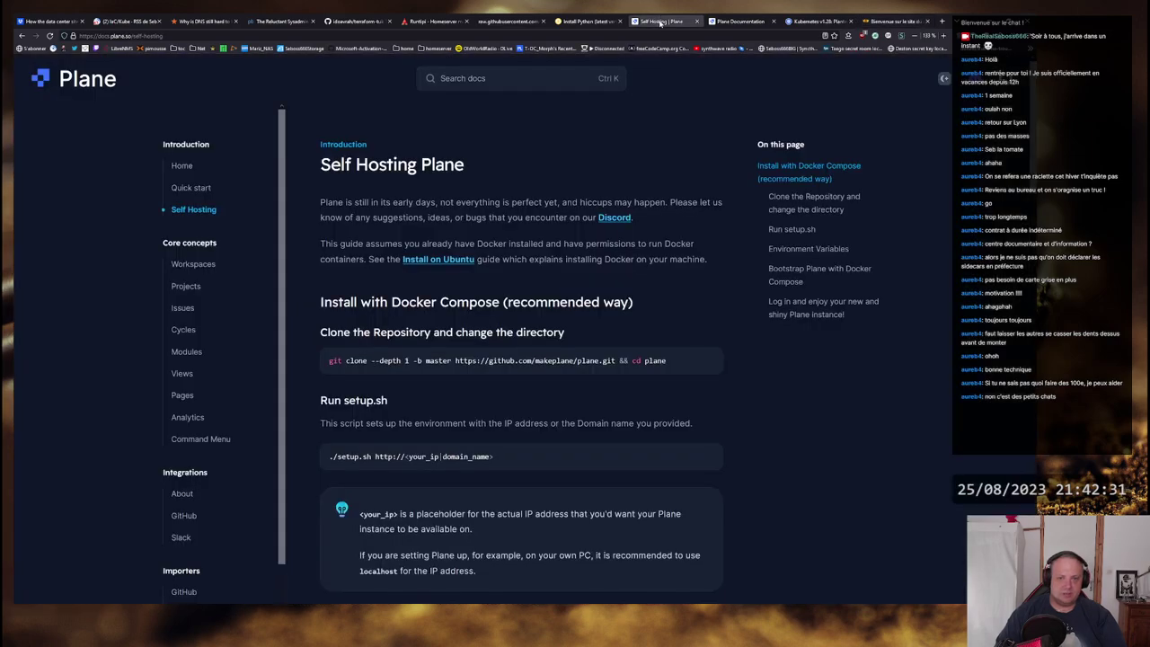
key(ctrl+w)
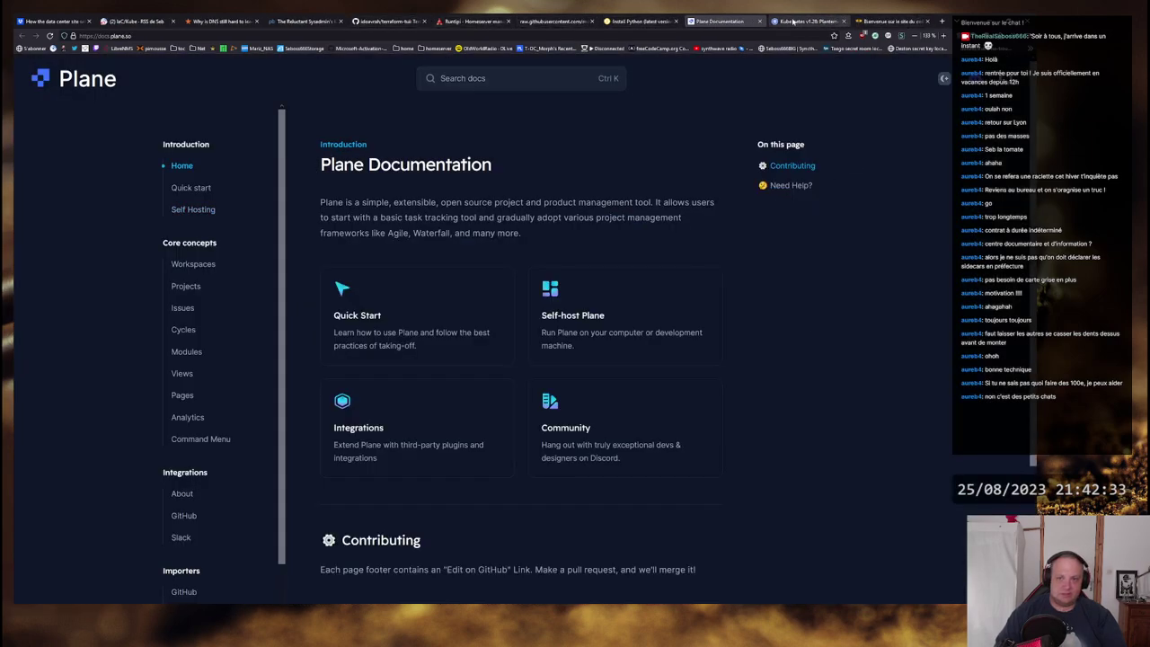
Step: Switch to Joplin, view the Nextcloud note and reopen the Clouds perso note
key(alt+Tab)
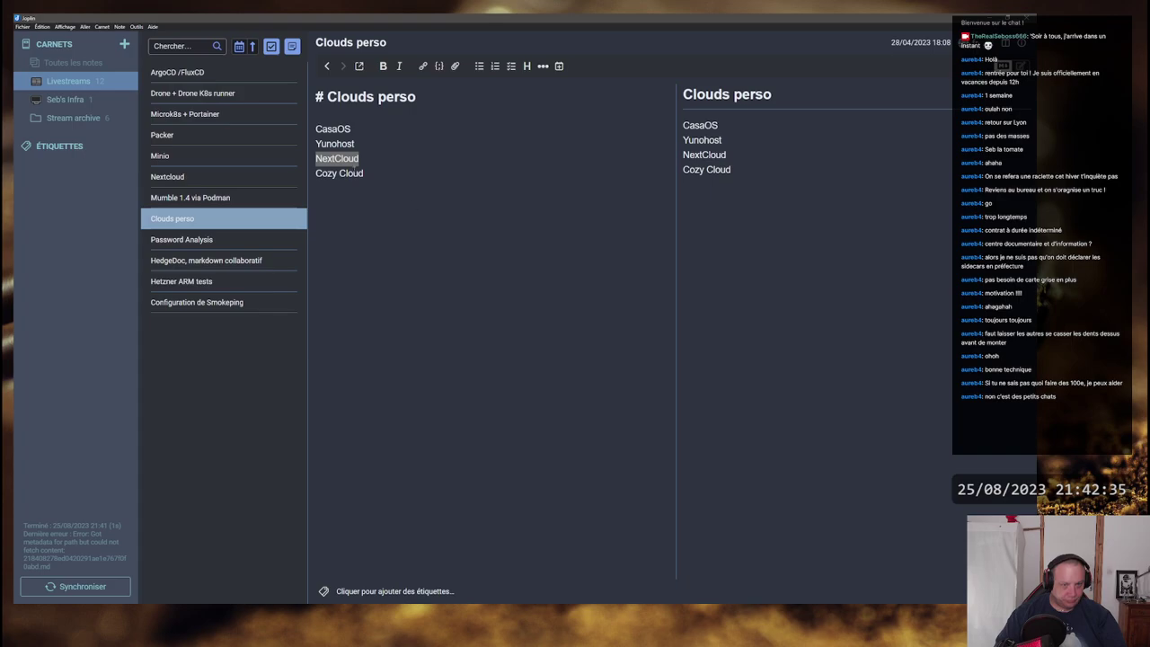
click(180, 177)
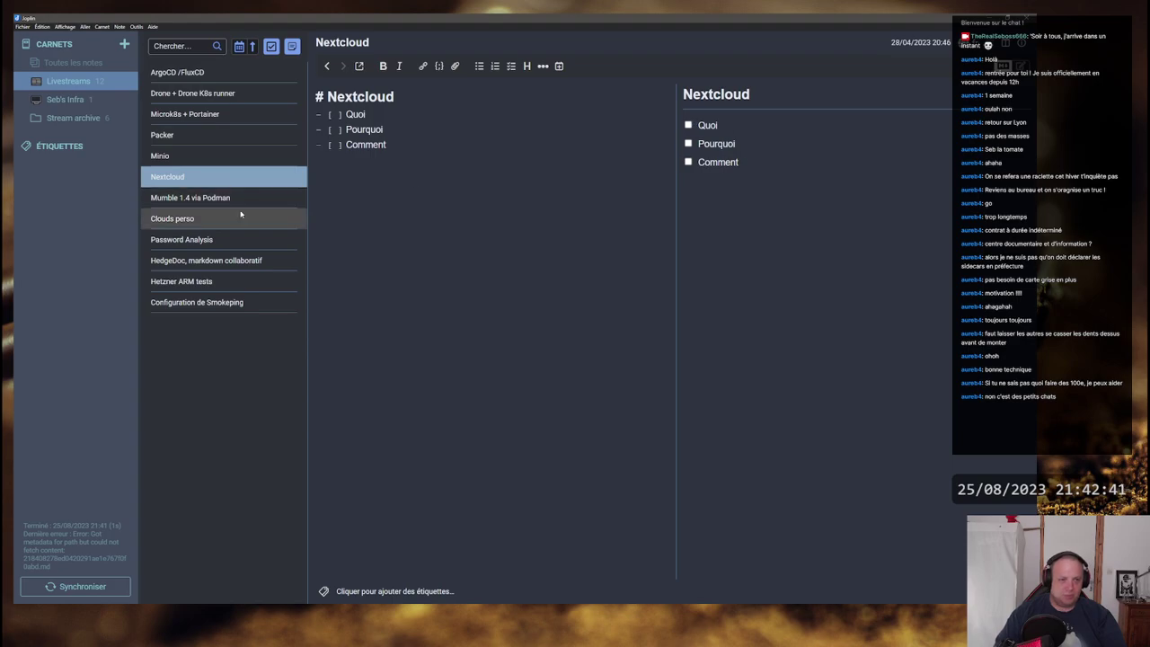
click(189, 220)
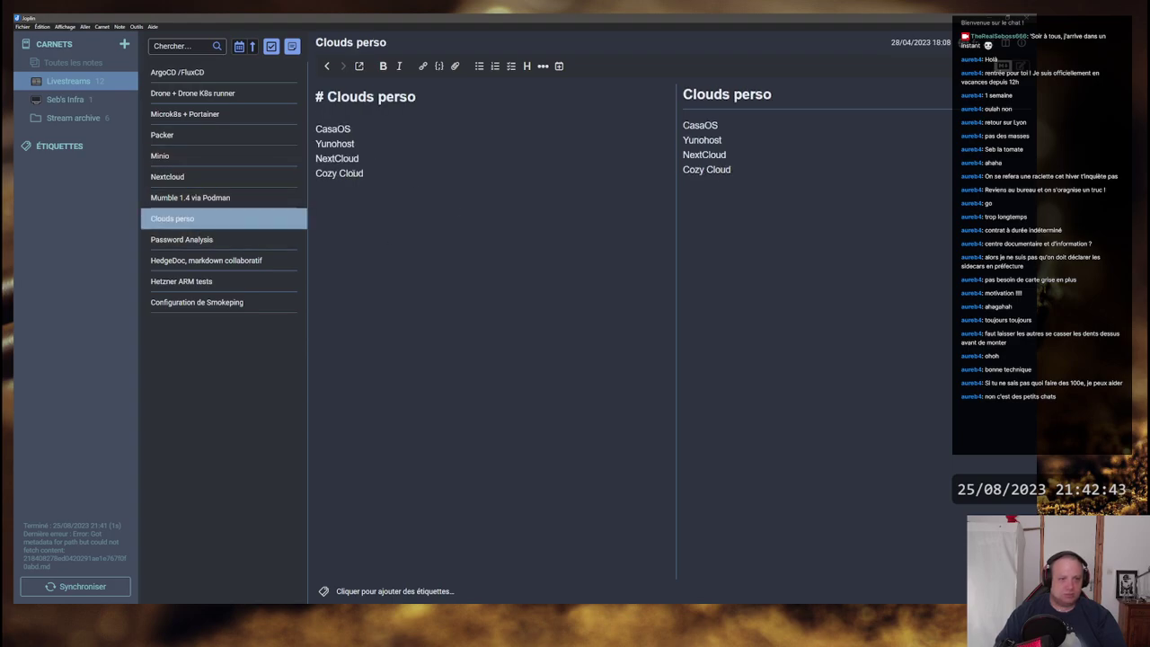
Step: Switch back to Firefox and close the FreshRSS page
key(alt+Tab)
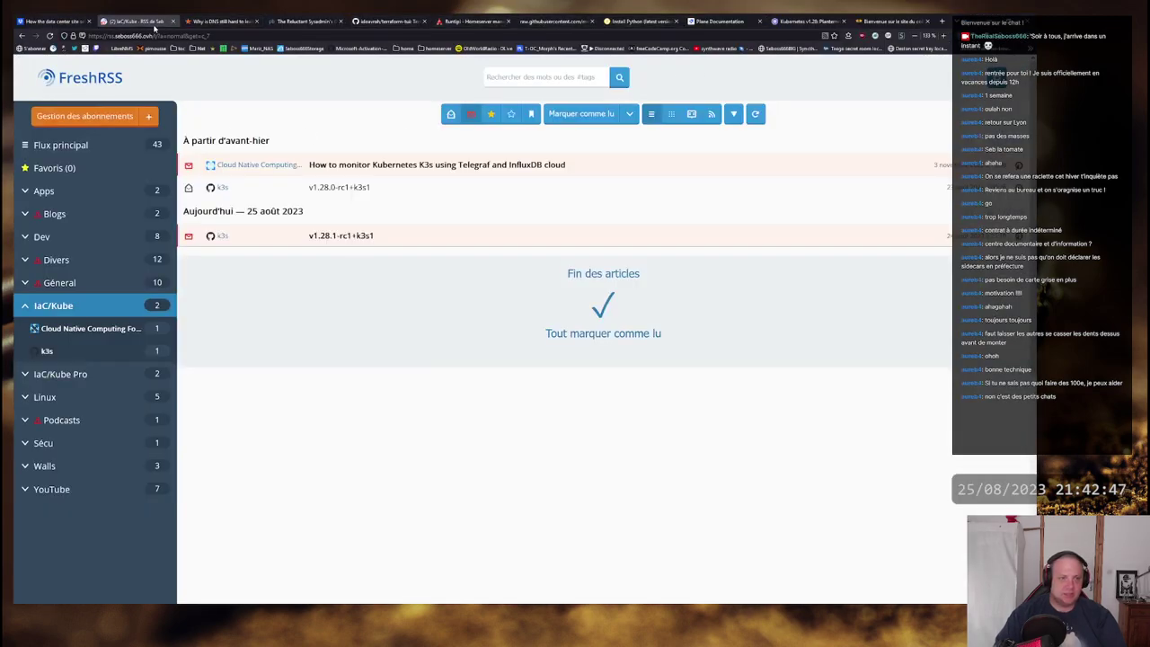
middle_click(131, 20)
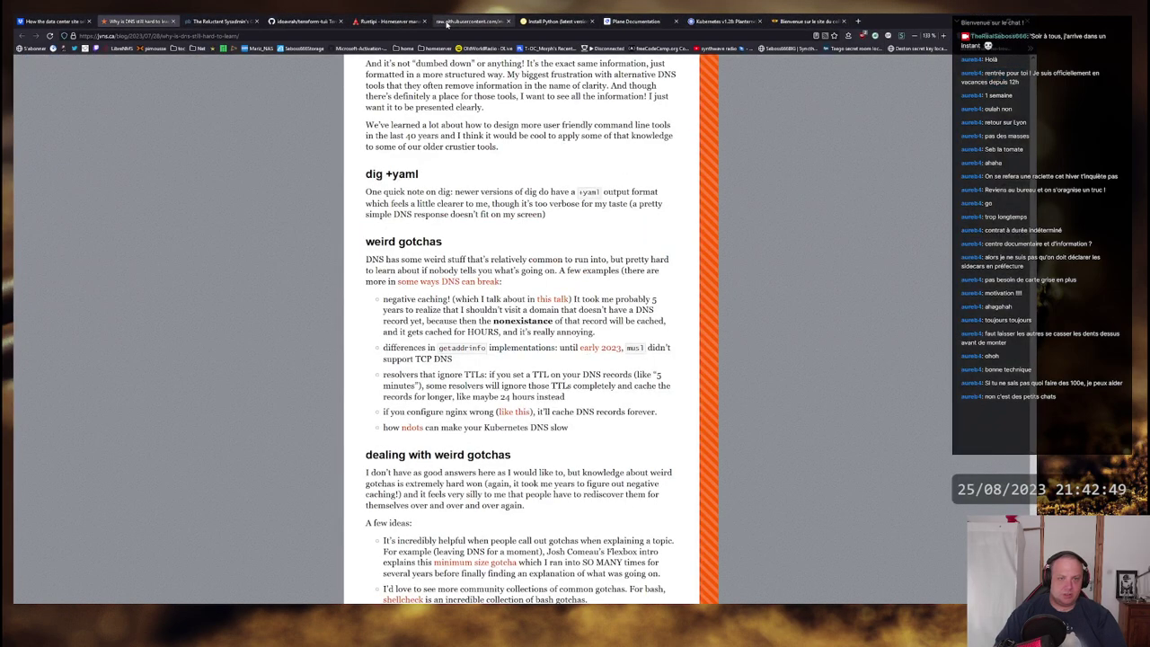
Step: Switch to the Runtipi home page, highlight "Homeserver" in its headline and close the developer tools
click(384, 22)
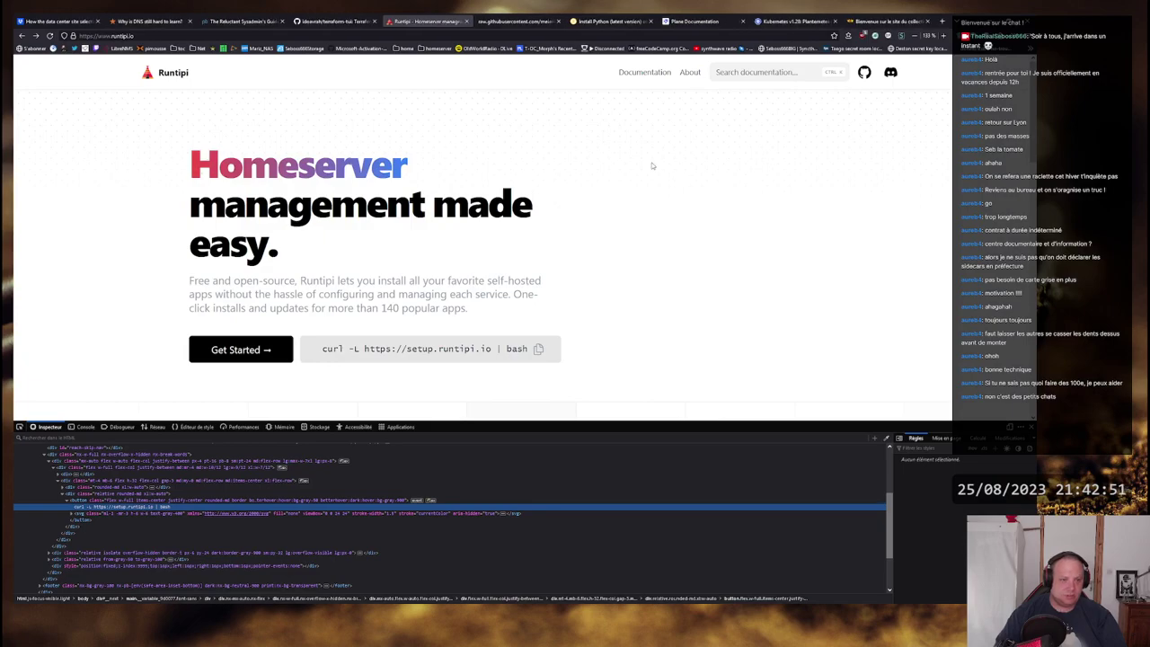
drag(189, 165, 406, 165)
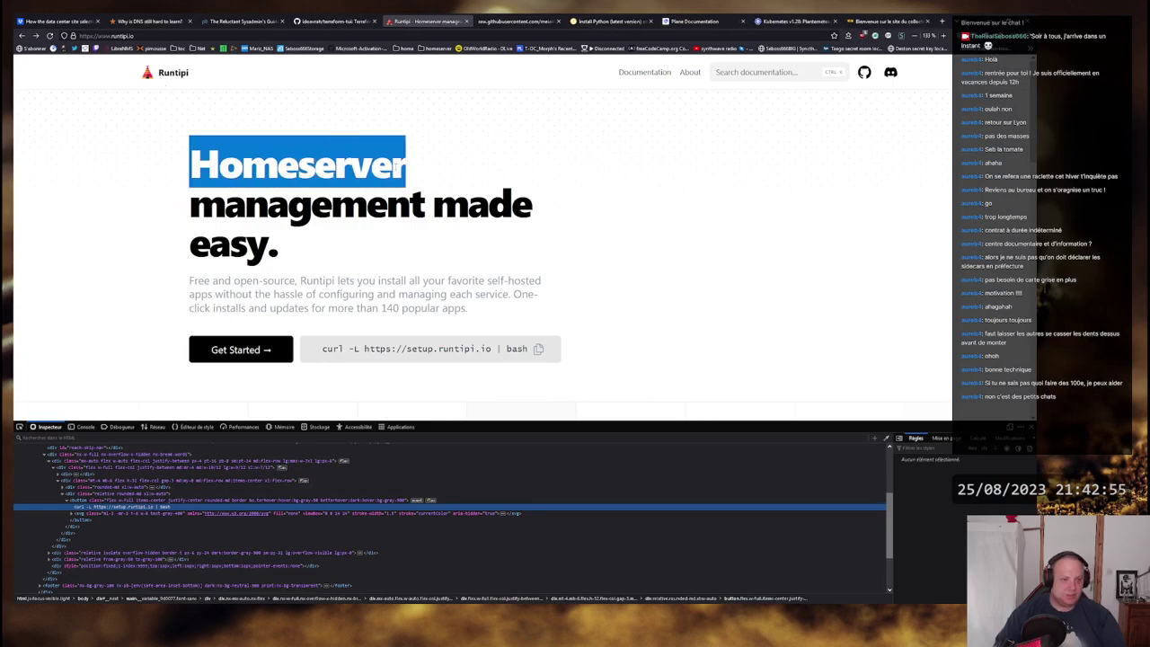
click(1032, 429)
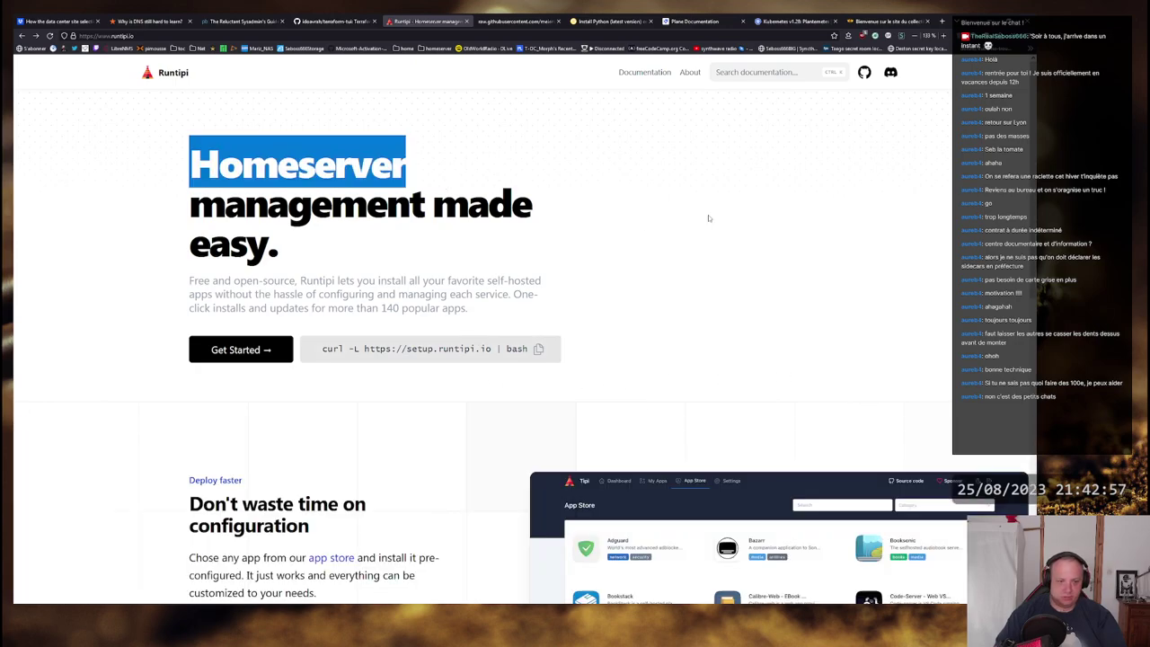
Step: Review the features on the Runtipi home page, highlight the number of popular apps in the introduction and open the About page
scroll(506, 391, down, 5)
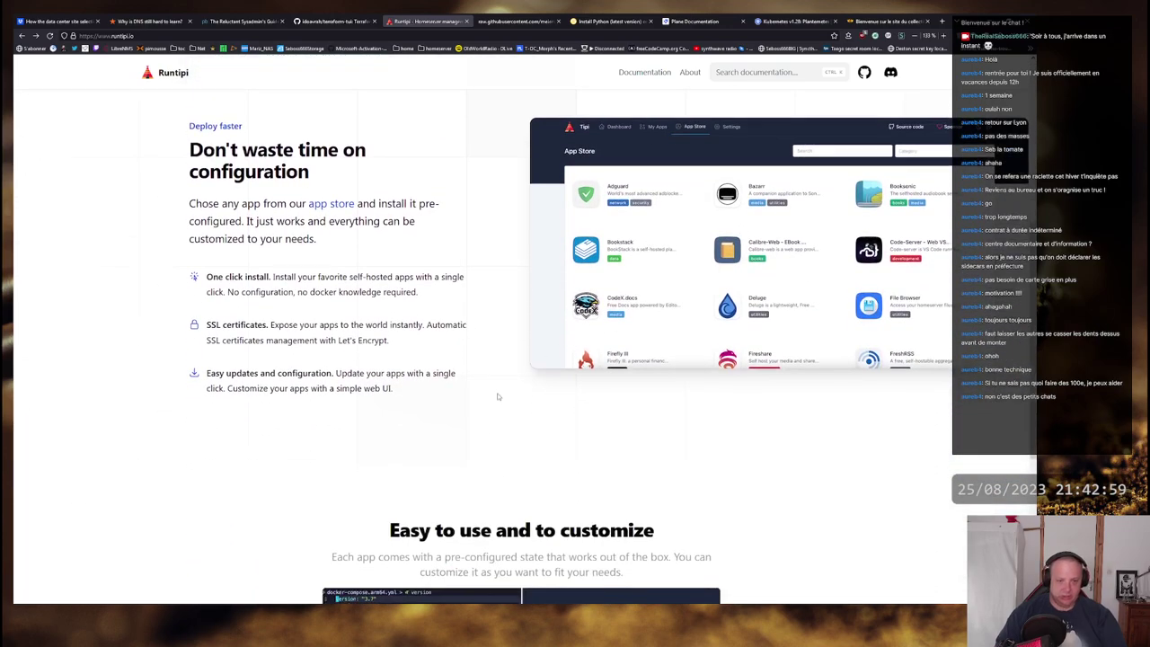
scroll(743, 409, down, 3)
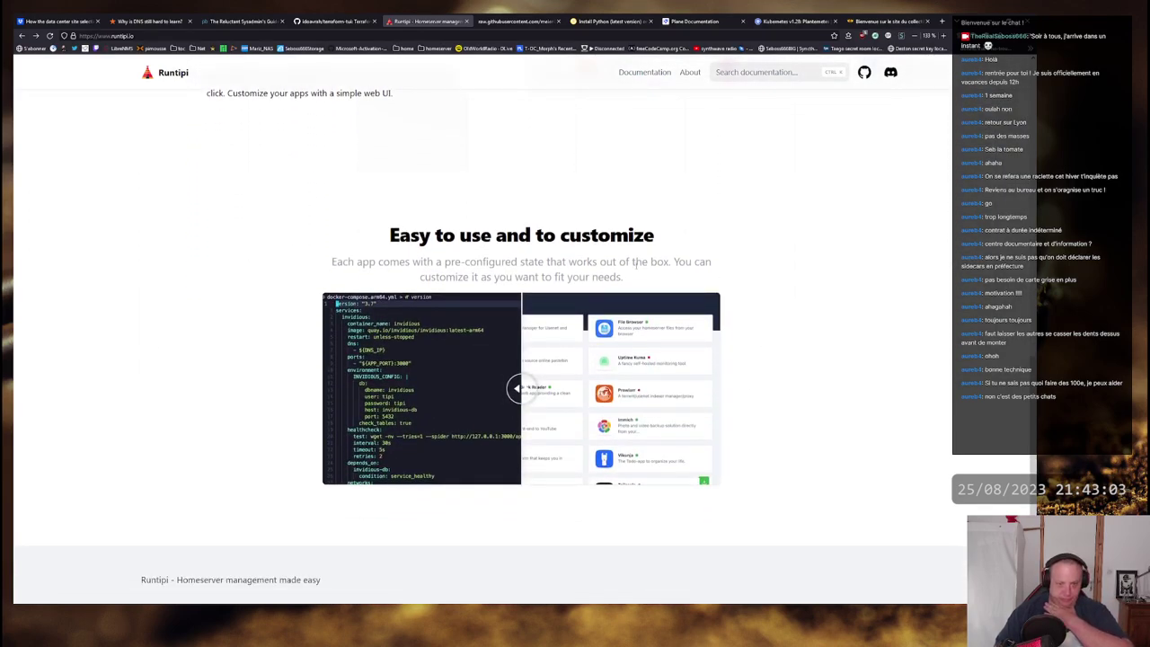
scroll(820, 269, down, 1)
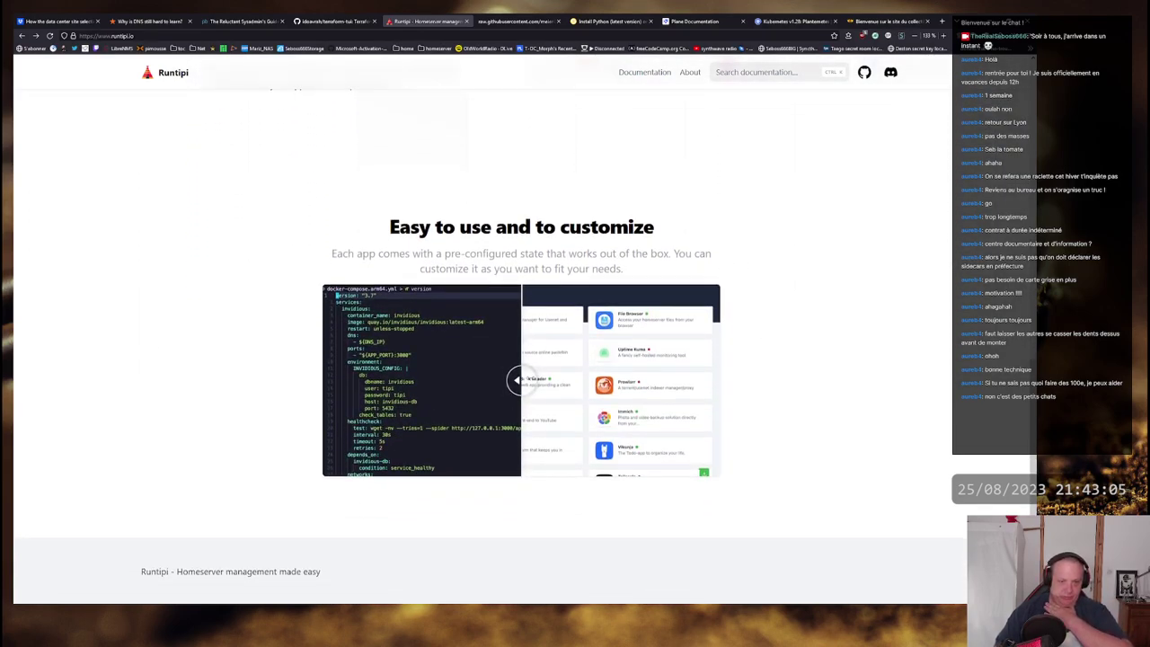
scroll(580, 354, up, 10)
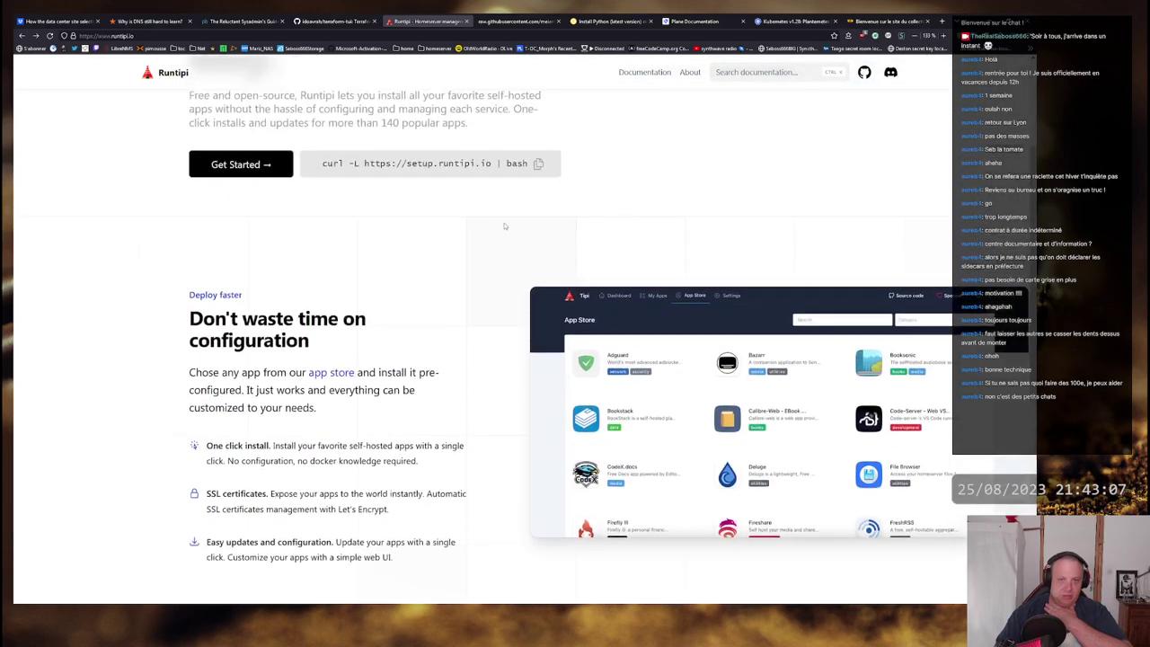
scroll(552, 286, down, 1)
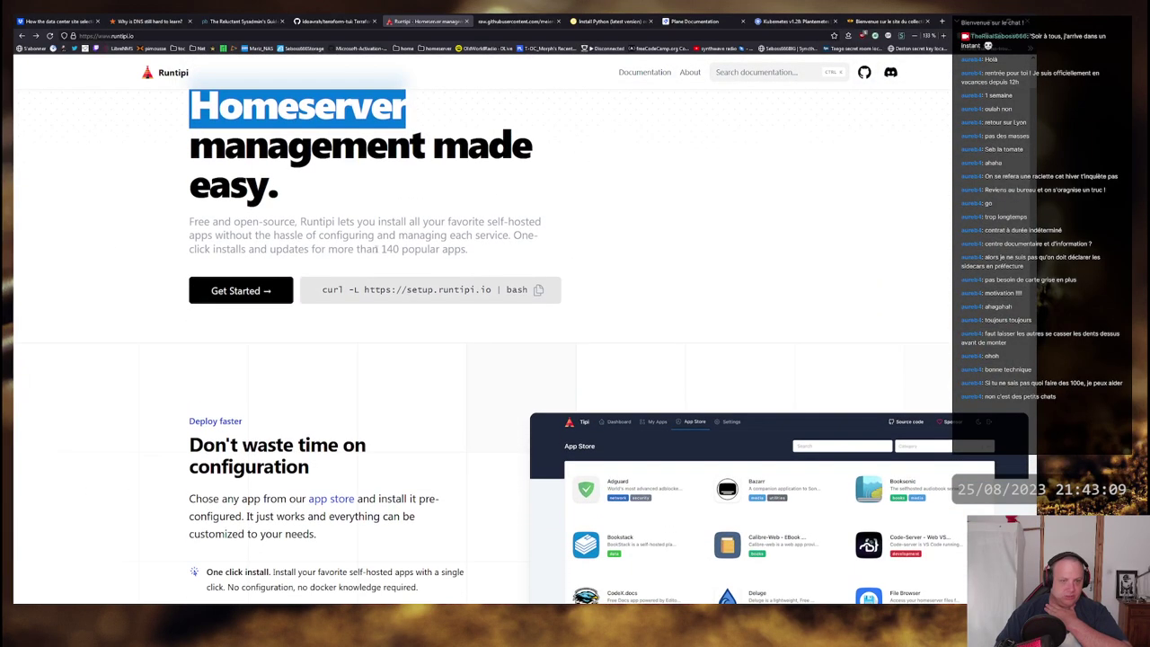
double_click(390, 249)
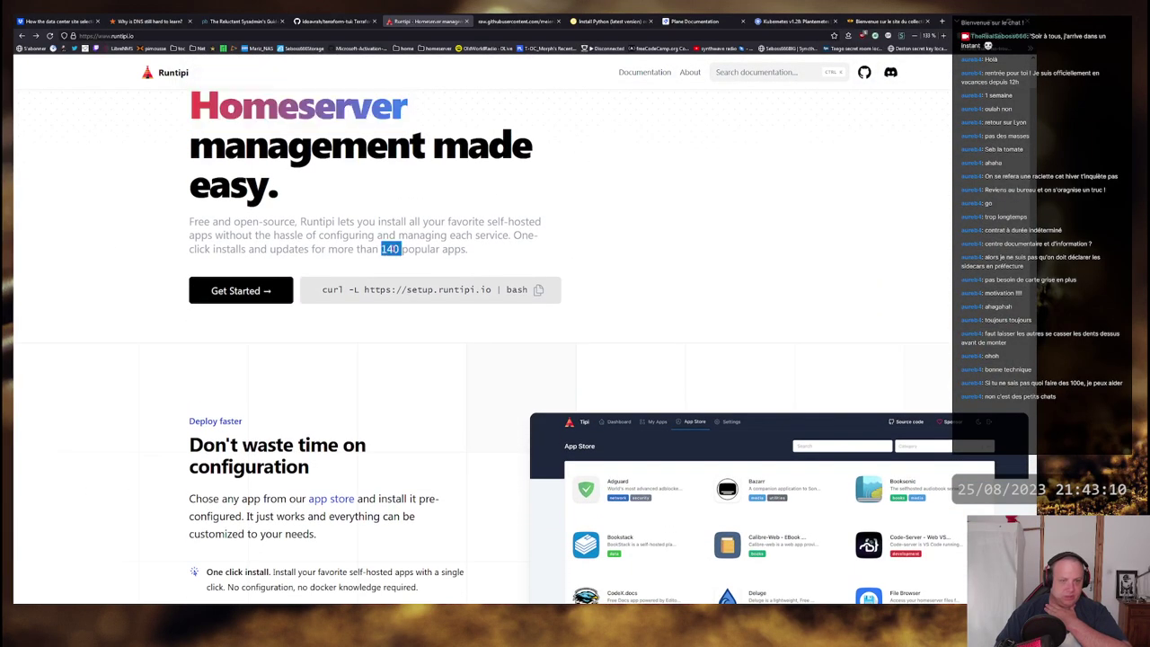
click(690, 72)
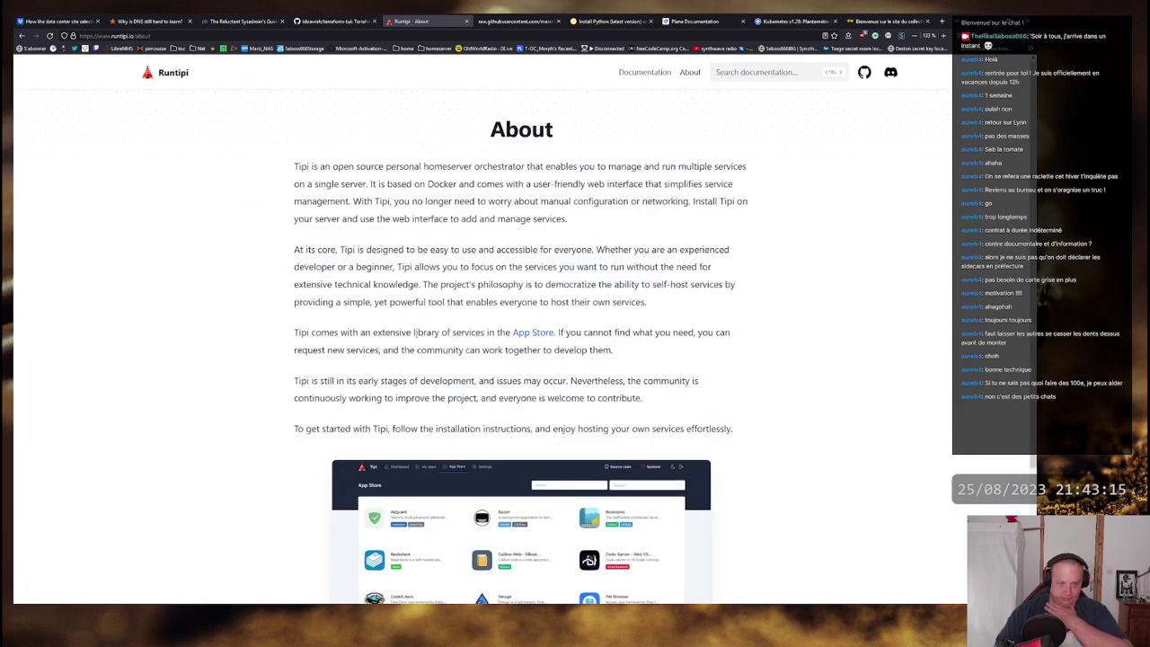
Step: Open the App Store link on the About page and review the available apps from Actual Budget to Dash
click(533, 332)
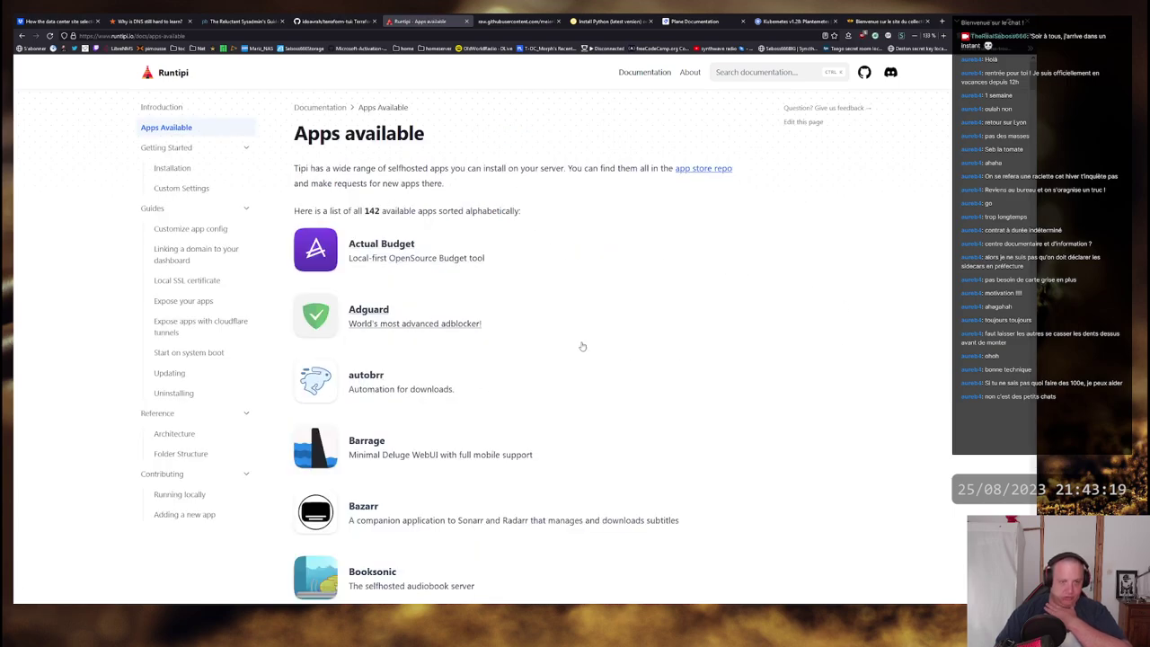
scroll(411, 350, down, 2)
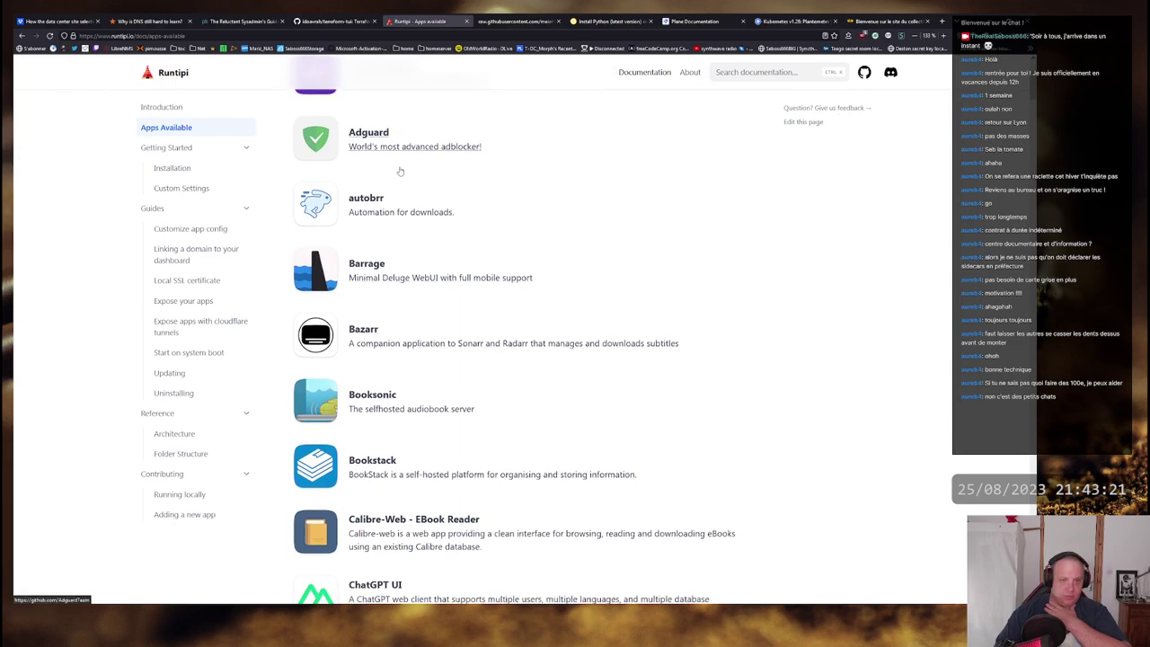
scroll(522, 299, down, 2)
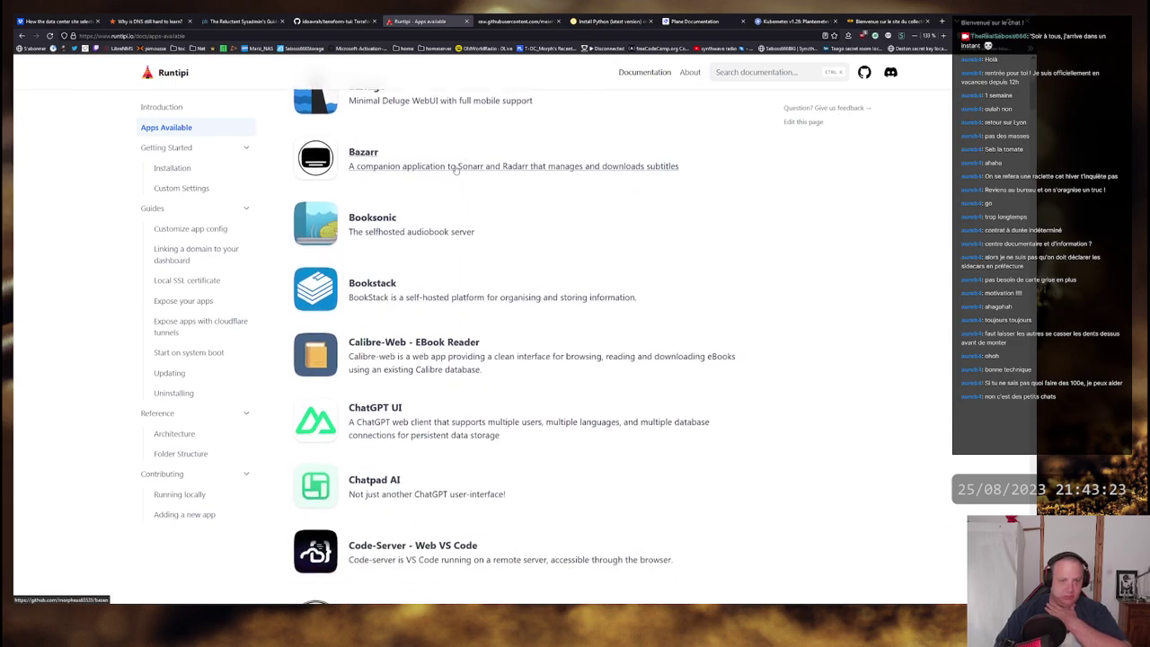
scroll(829, 251, down, 1)
scroll(830, 252, down, 1)
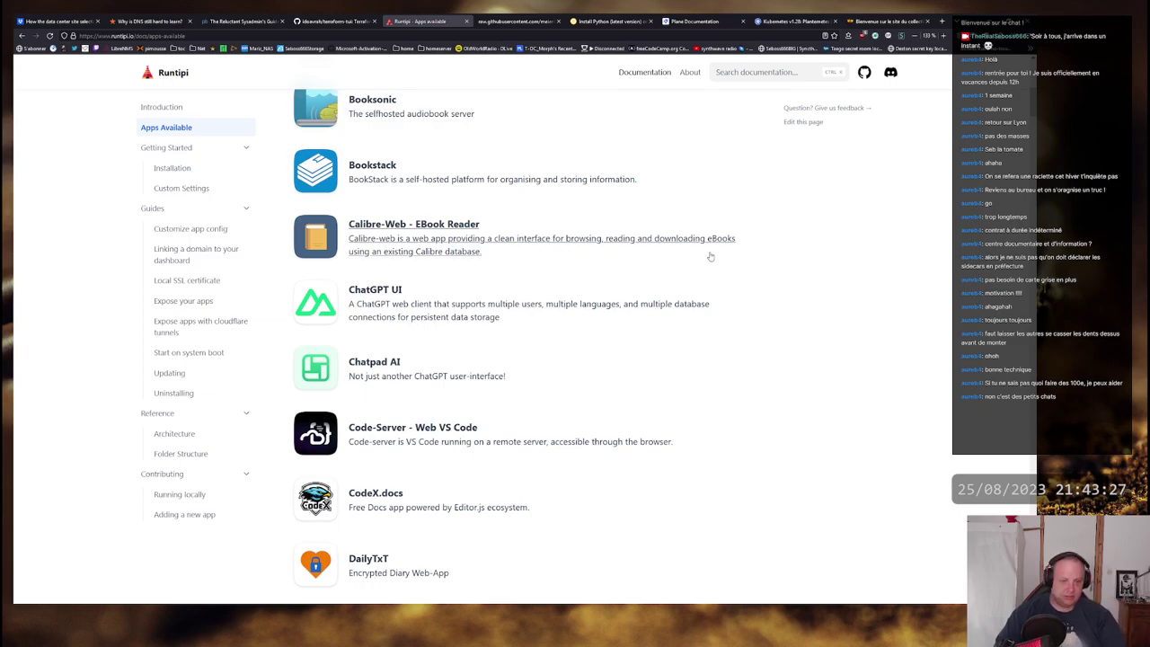
scroll(775, 251, down, 3)
scroll(775, 248, down, 3)
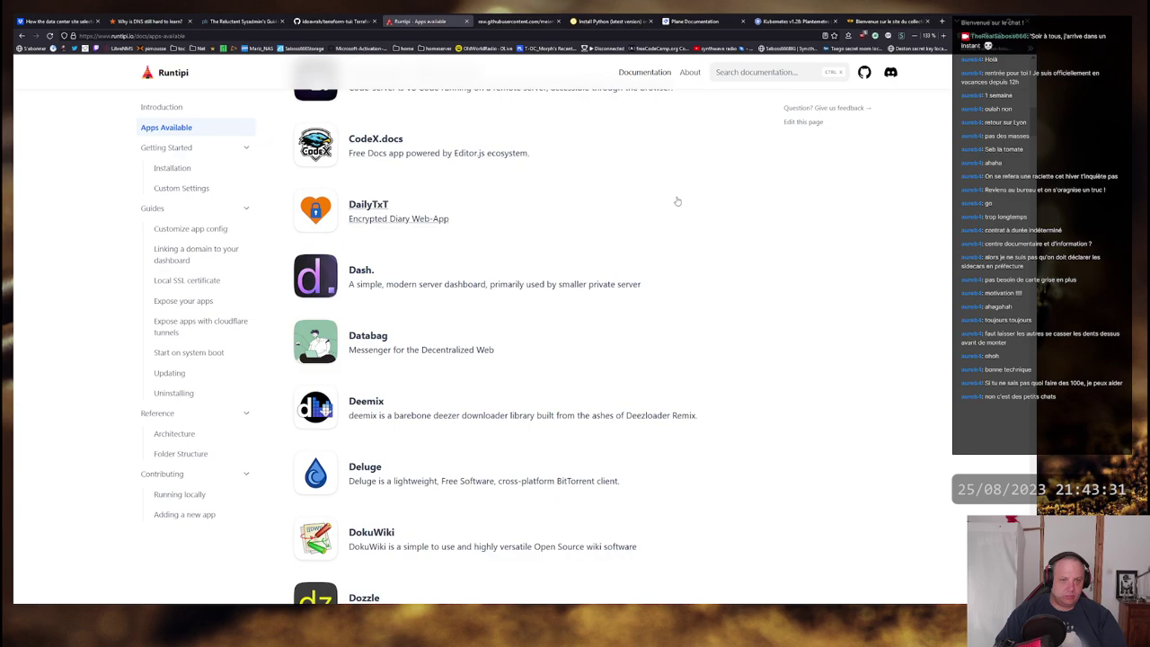
scroll(681, 207, down, 2)
scroll(629, 193, down, 1)
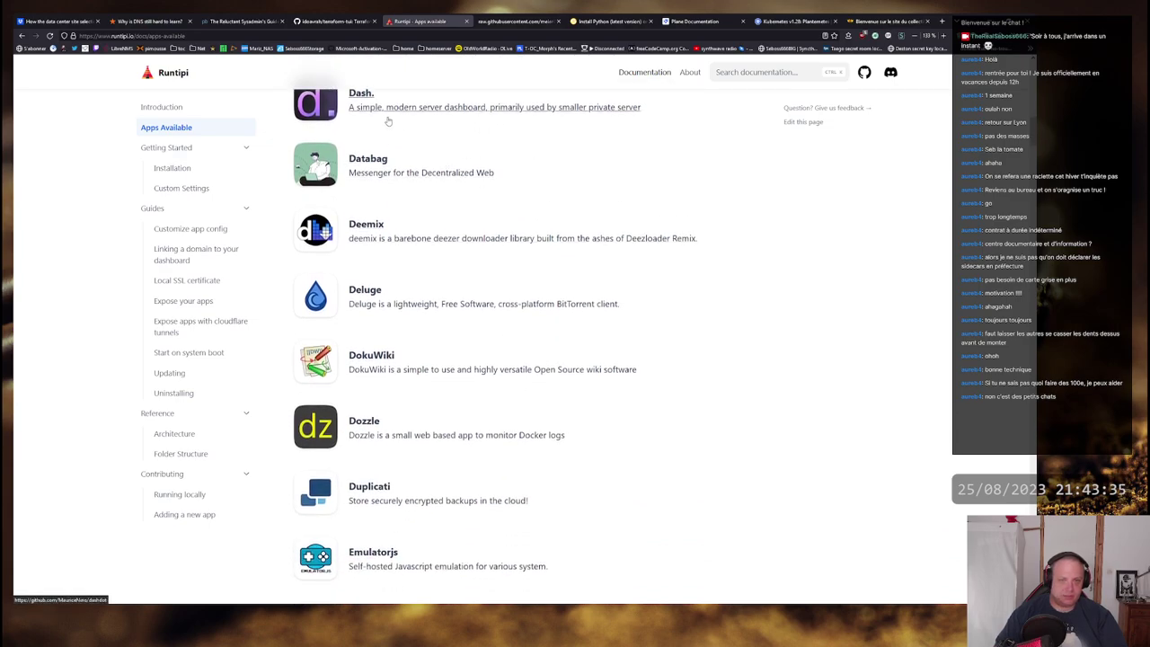
Step: Examine the Runtipi app entries from Deluge to flatnotes, including Dozzle, Duplicati, Excalidraw and Firefly III
scroll(710, 190, down, 3)
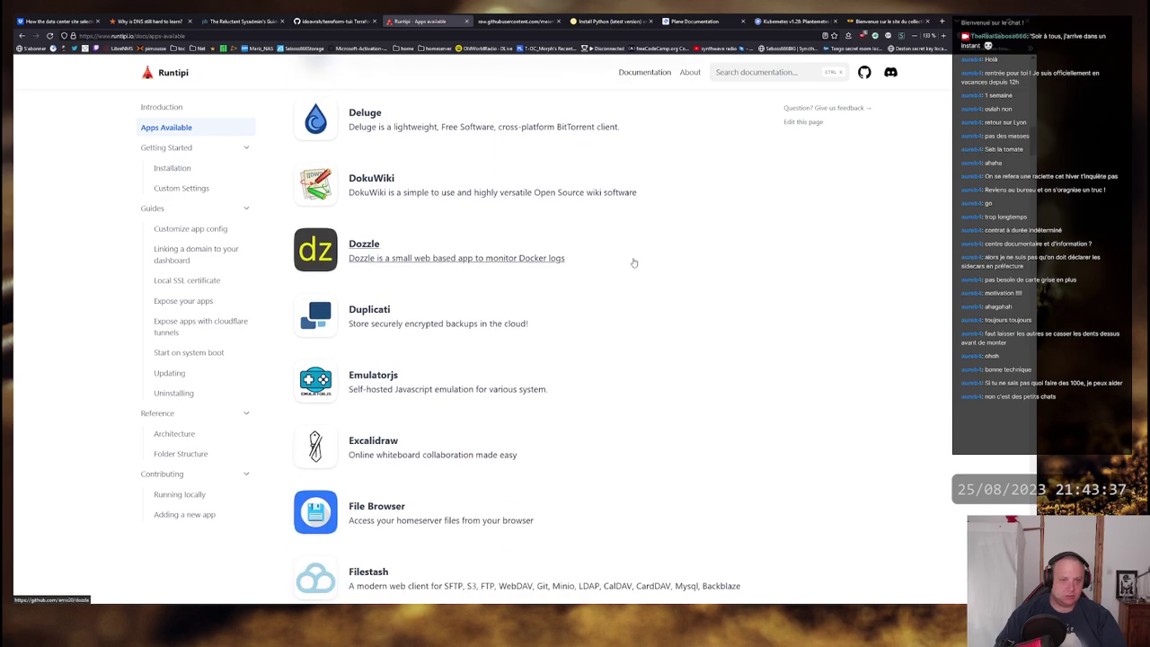
scroll(666, 237, down, 3)
scroll(668, 236, up, 2)
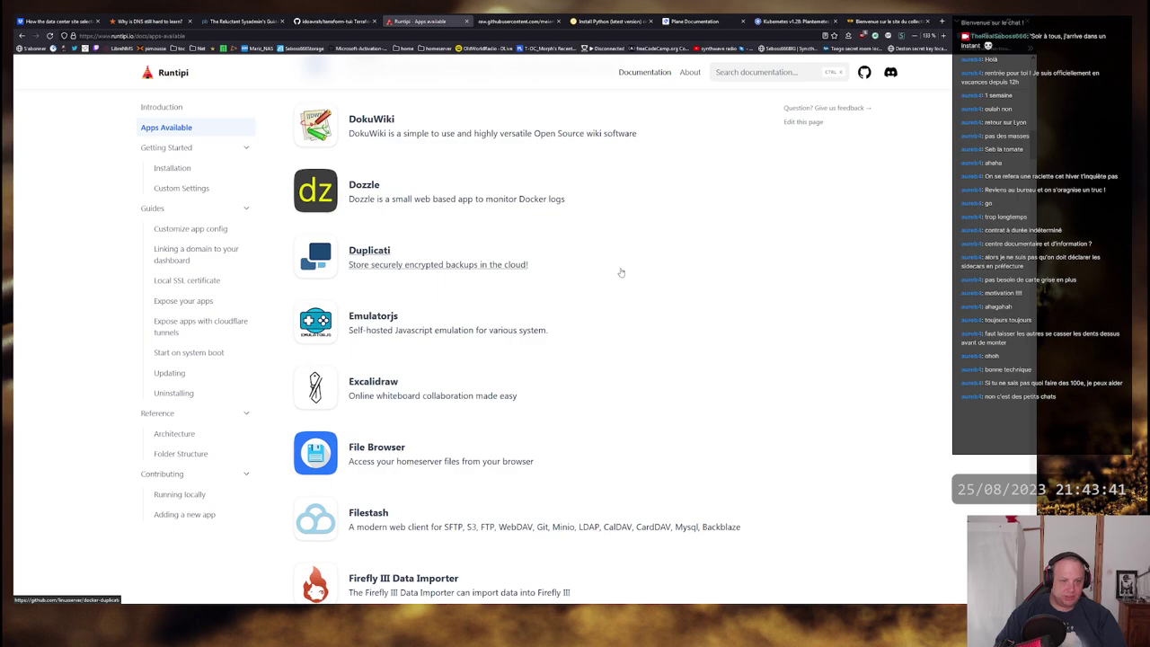
scroll(647, 258, down, 3)
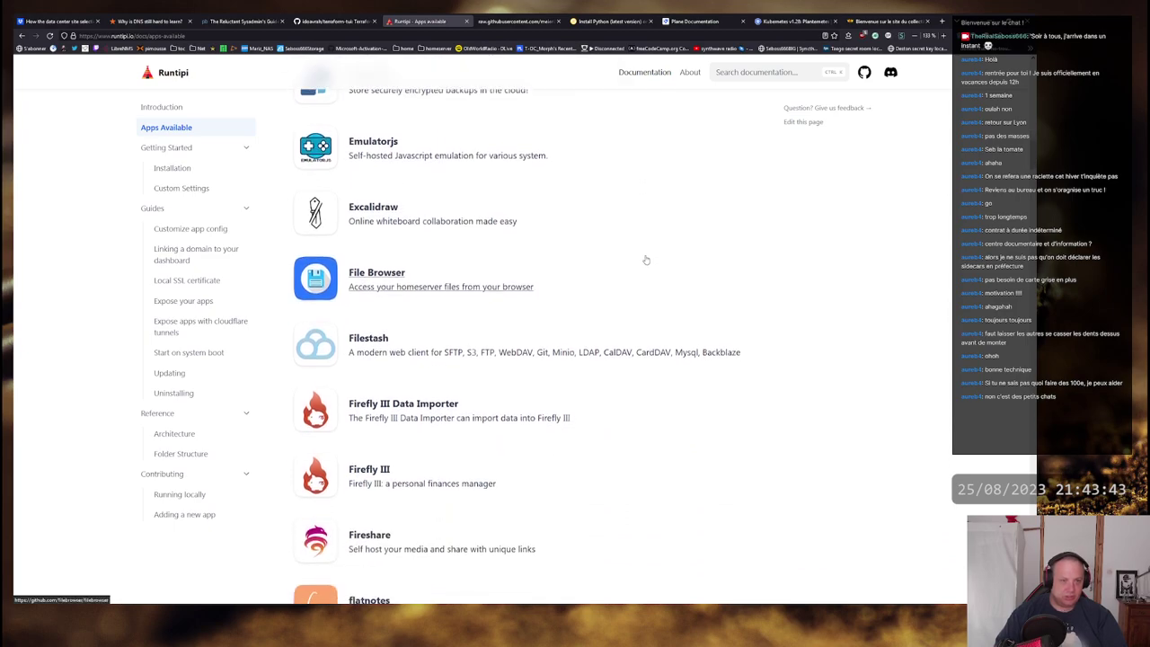
scroll(350, 219, up, 2)
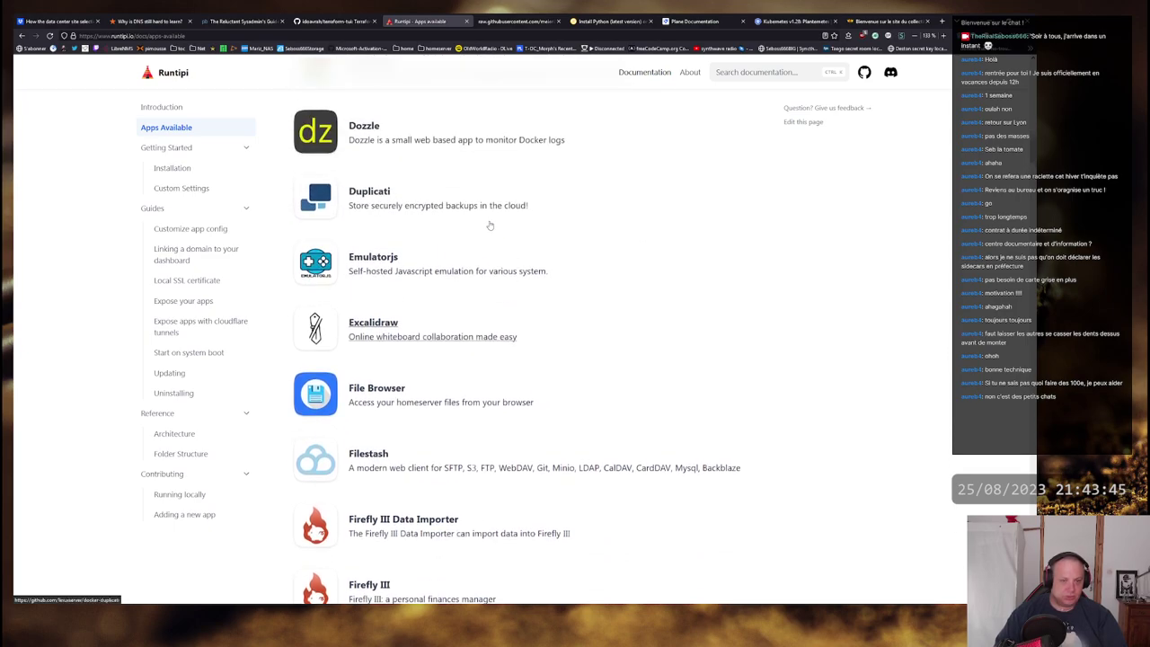
scroll(368, 205, down, 2)
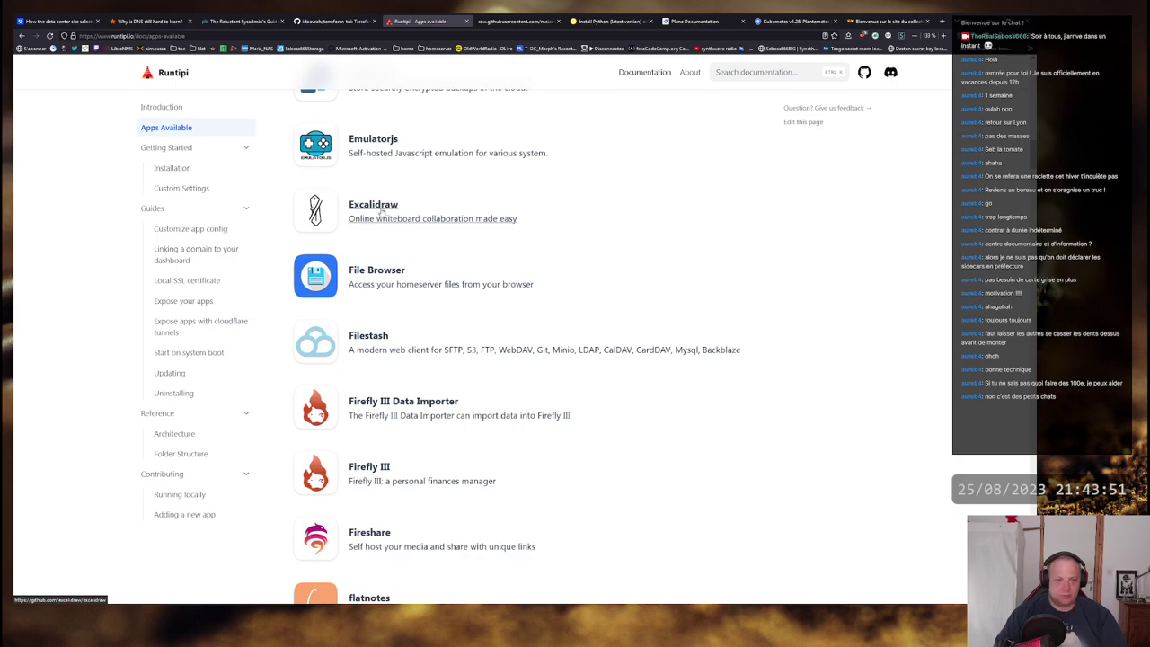
scroll(641, 206, down, 3)
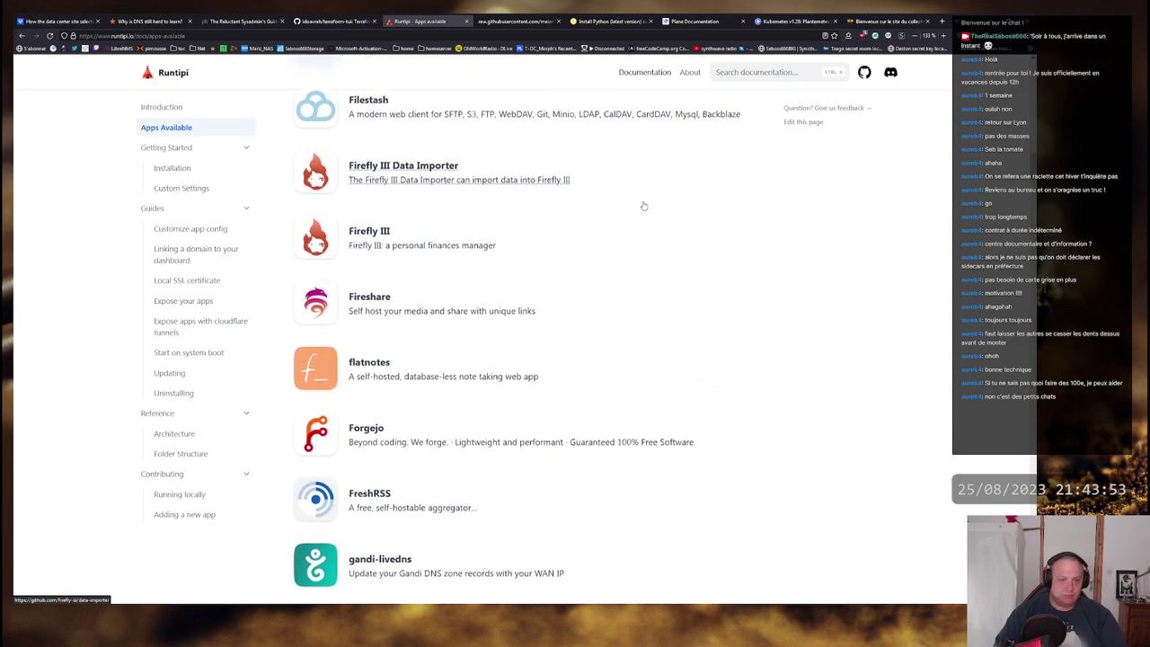
scroll(640, 206, up, 3)
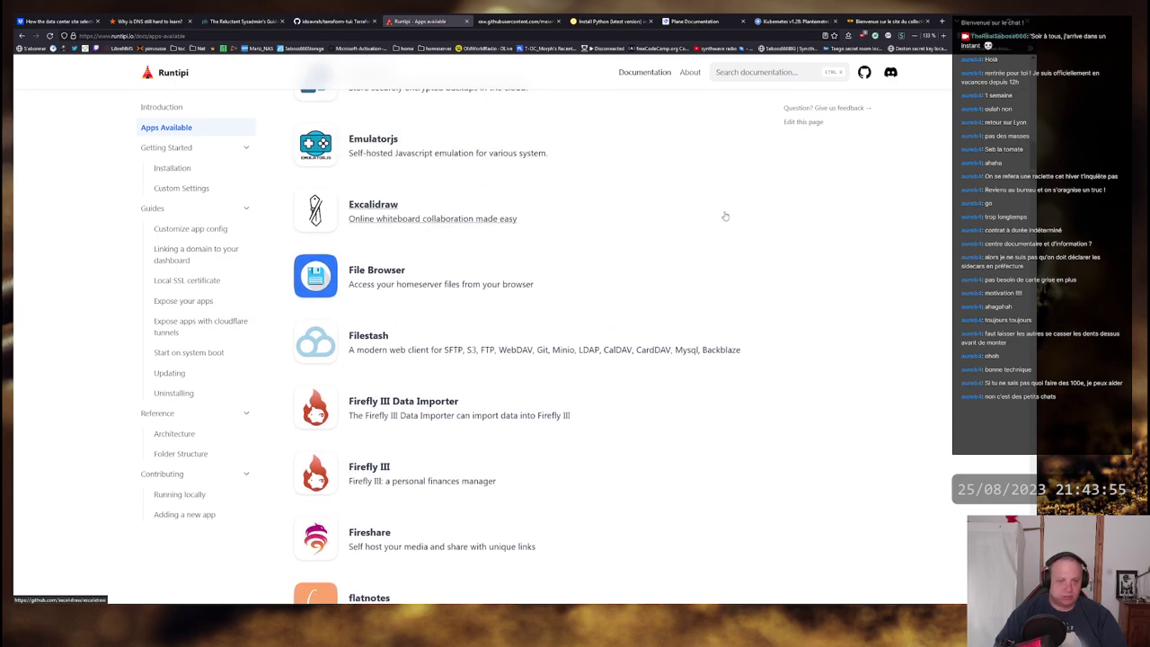
scroll(725, 217, down, 5)
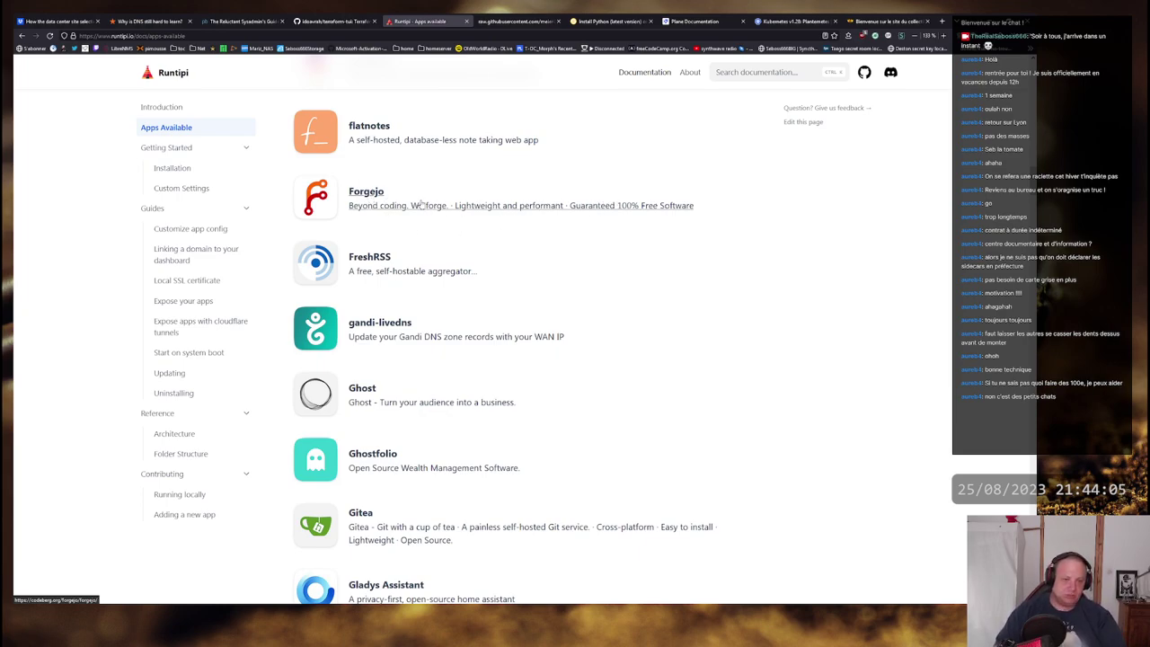
Step: Look through the app entries around Gitea, Gladys Assistant, Gotify and Grafana
scroll(647, 236, down, 4)
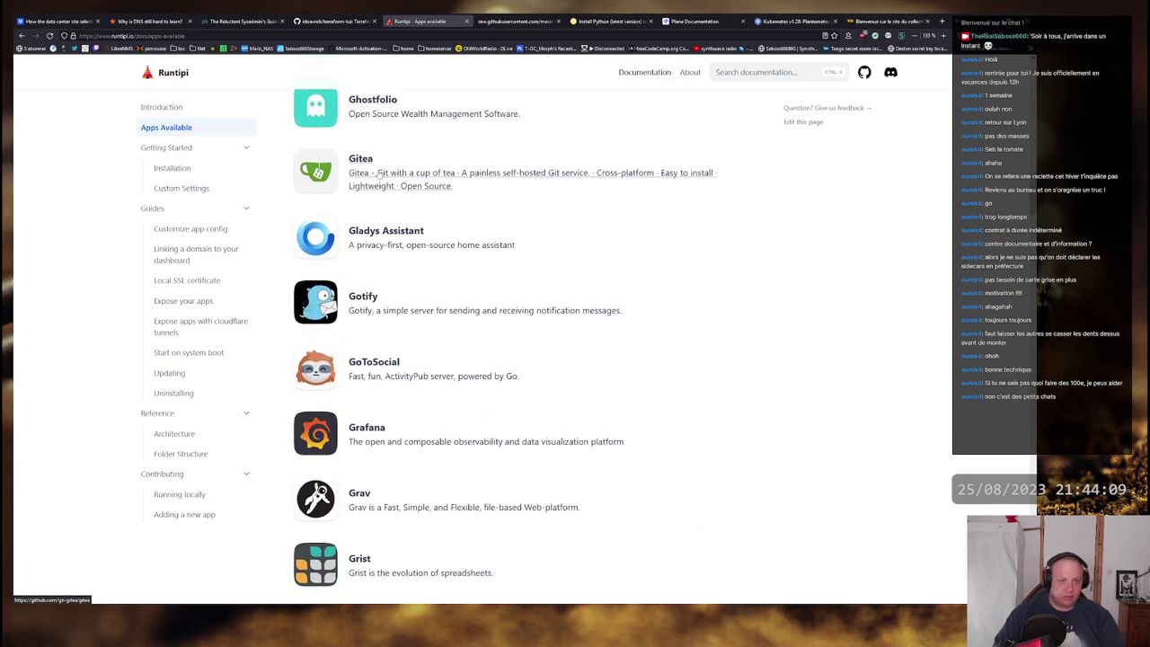
scroll(540, 181, down, 1)
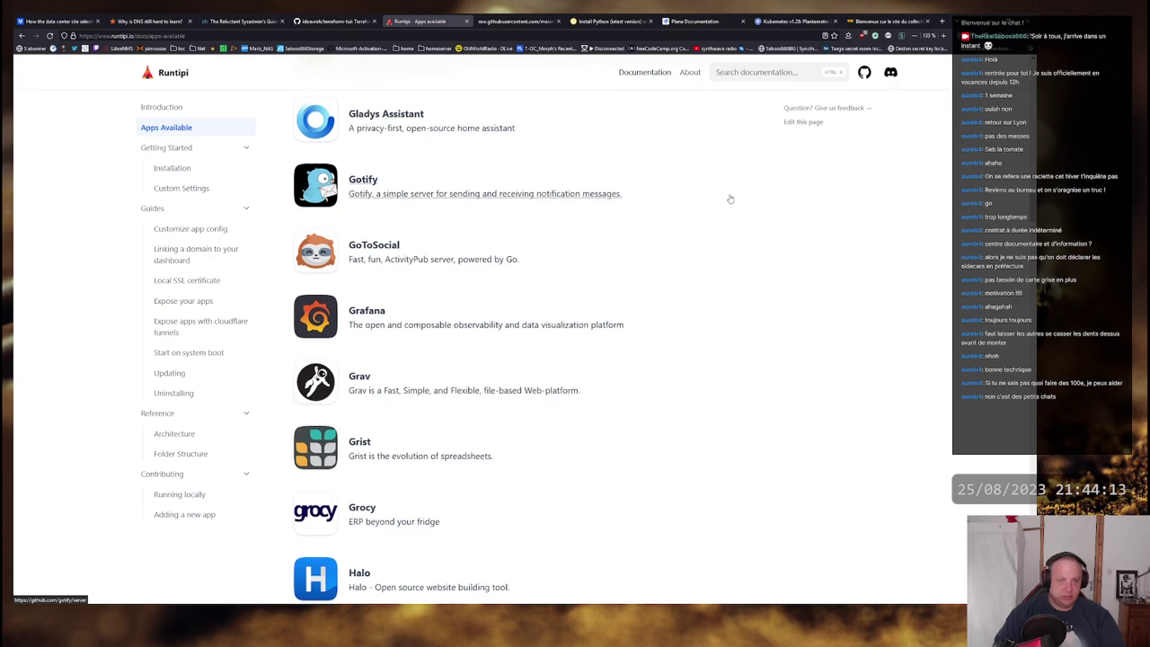
scroll(731, 198, up, 1)
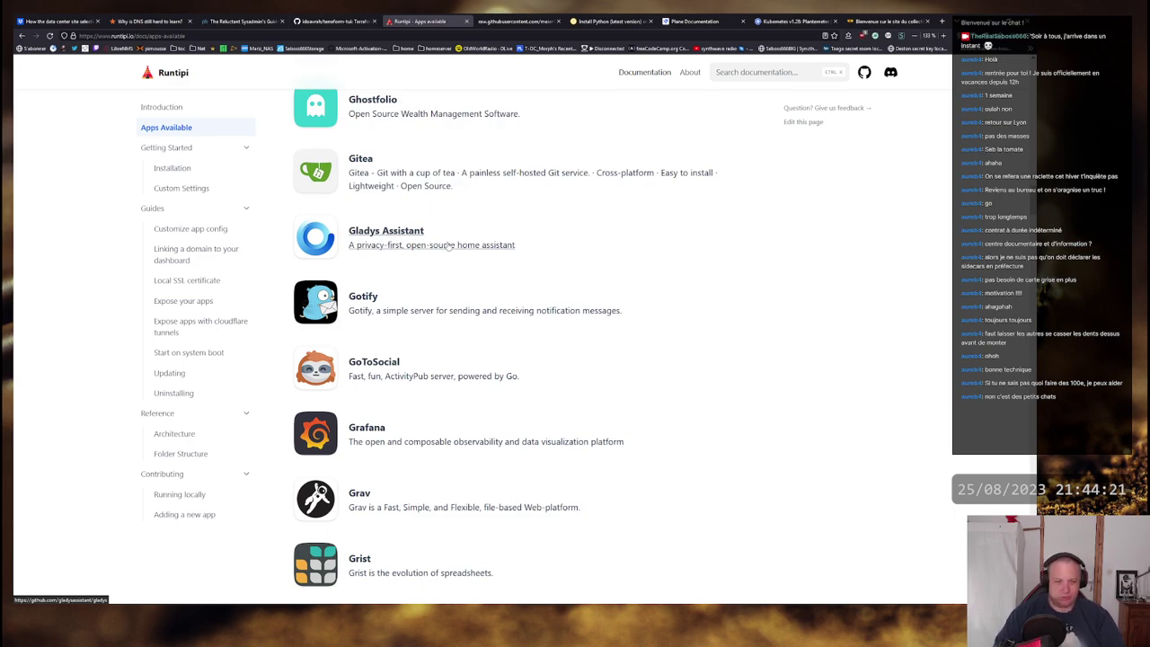
scroll(718, 244, down, 1)
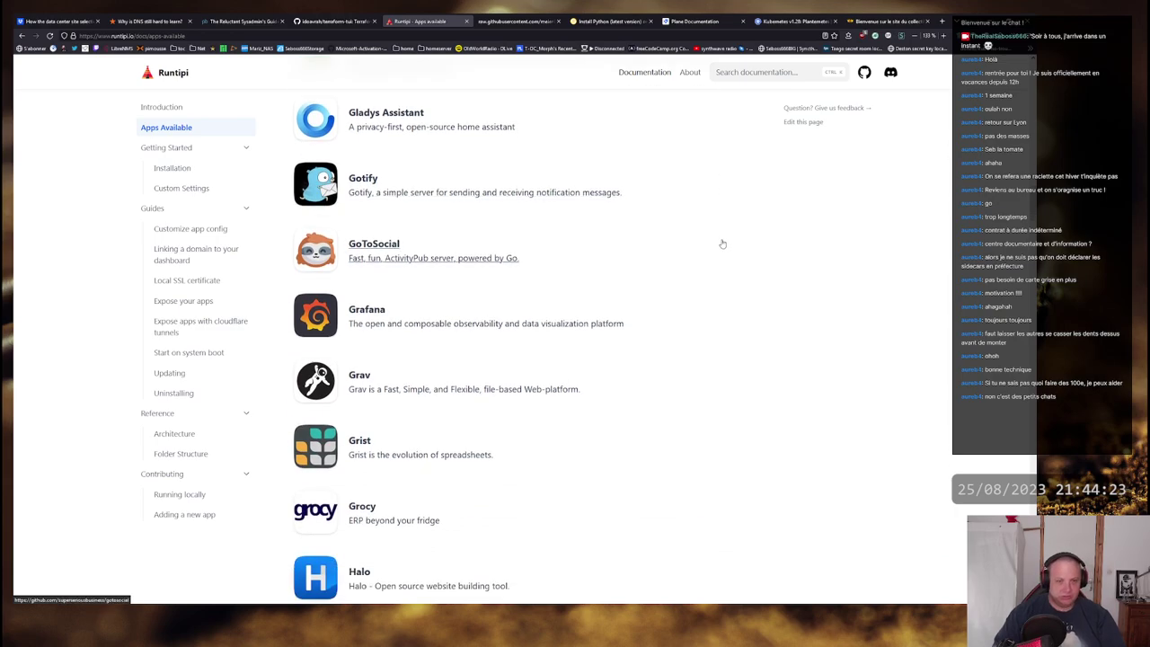
scroll(721, 245, down, 1)
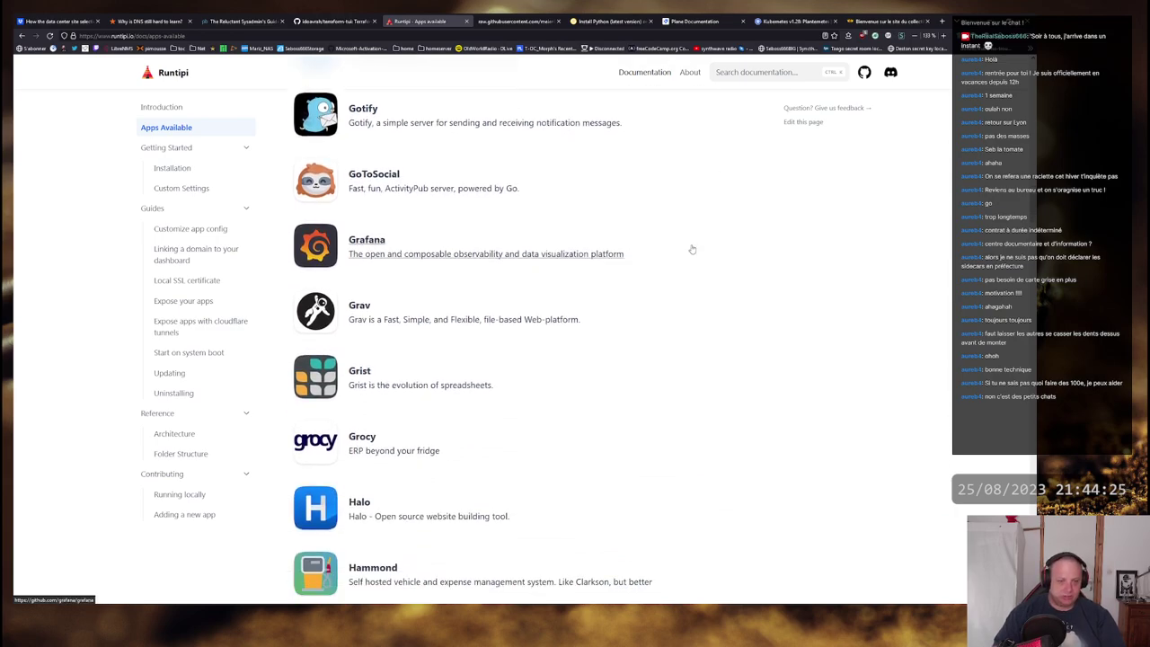
Step: Browse the middle of the app list, examining the entries between Node-RED and ProxiTok, including OneDev, Owncast, Planka and Portainer
scroll(692, 249, down, 20)
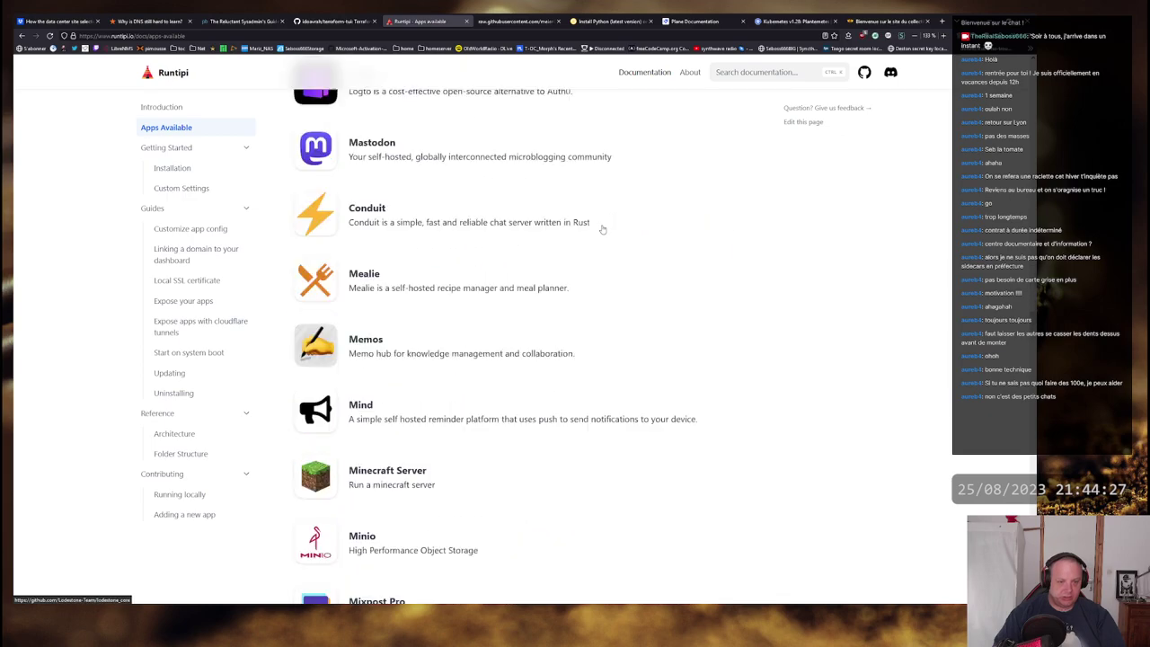
scroll(602, 230, down, 20)
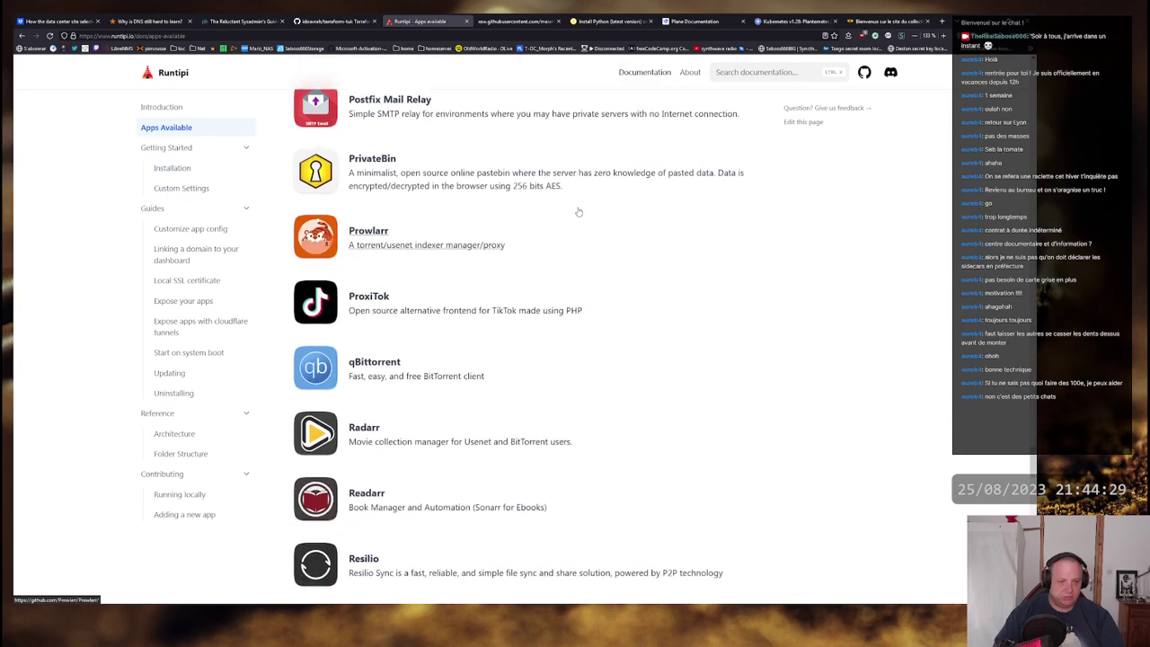
scroll(578, 212, down, 6)
scroll(568, 239, up, 5)
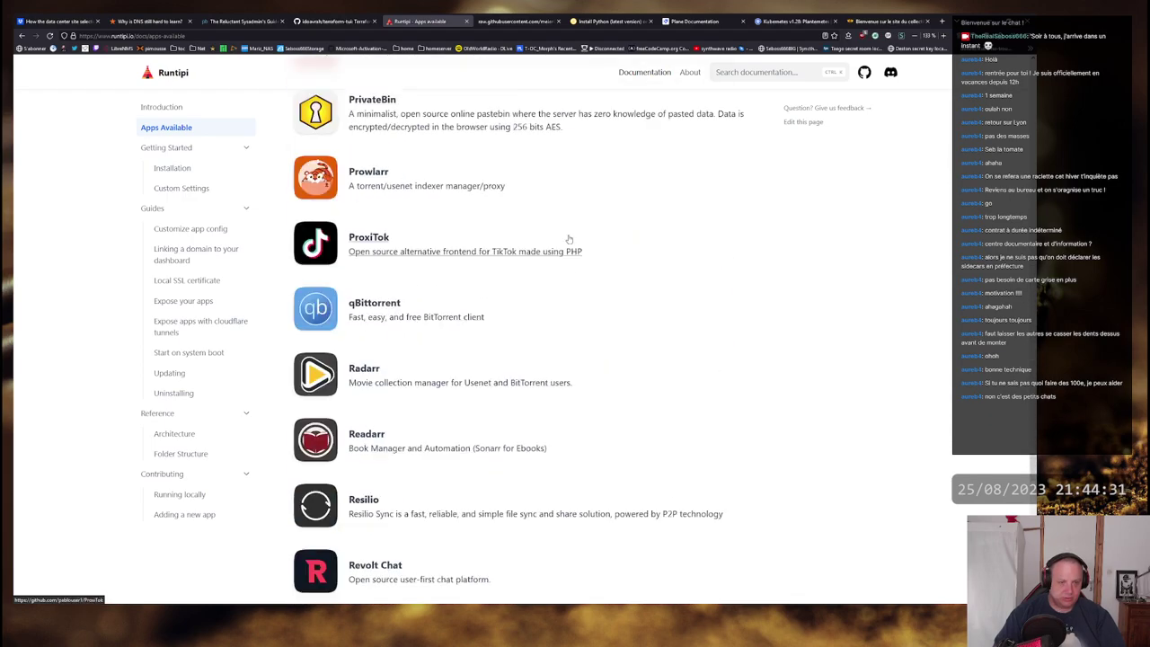
scroll(568, 239, up, 15)
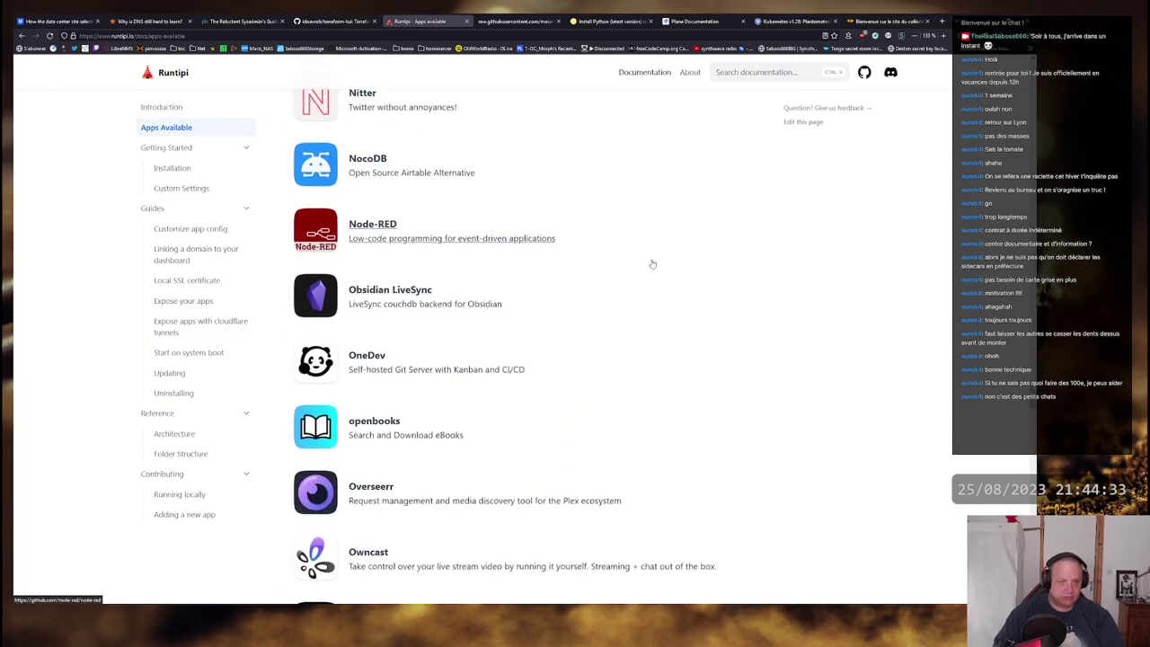
scroll(653, 261, down, 3)
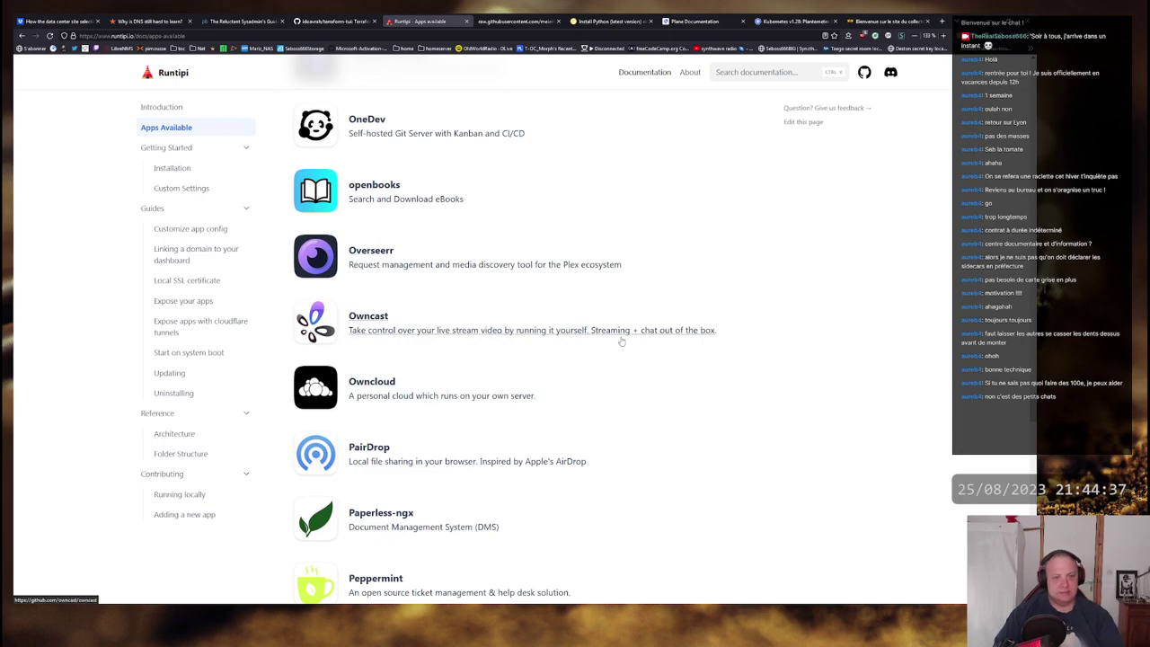
scroll(606, 286, down, 5)
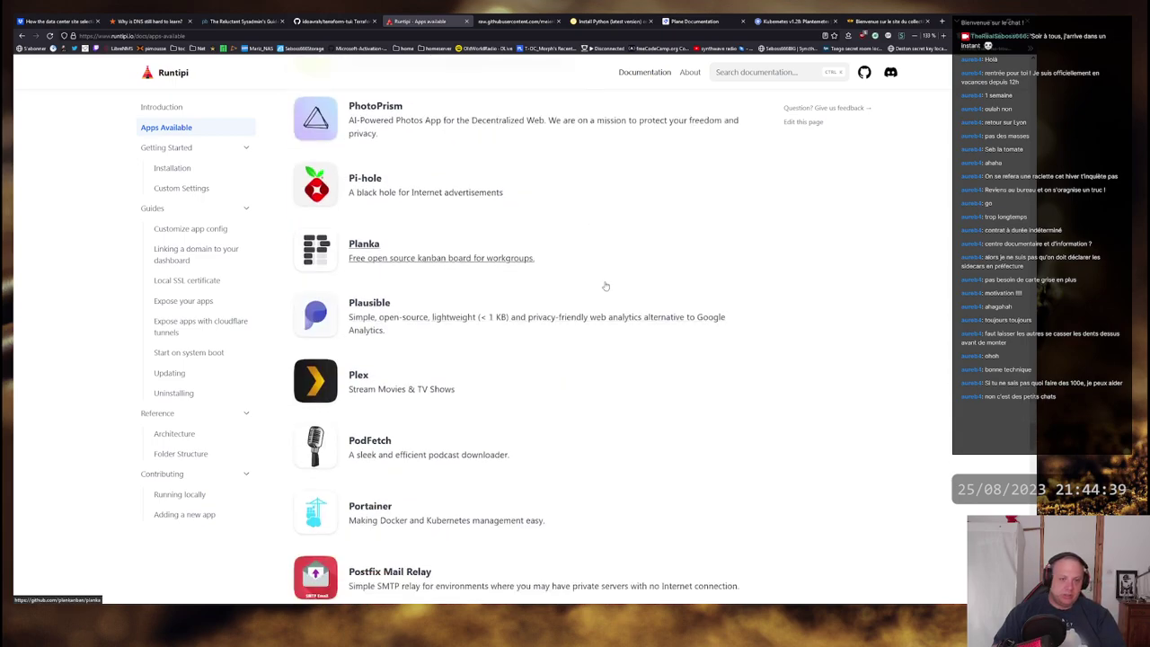
scroll(605, 286, up, 5)
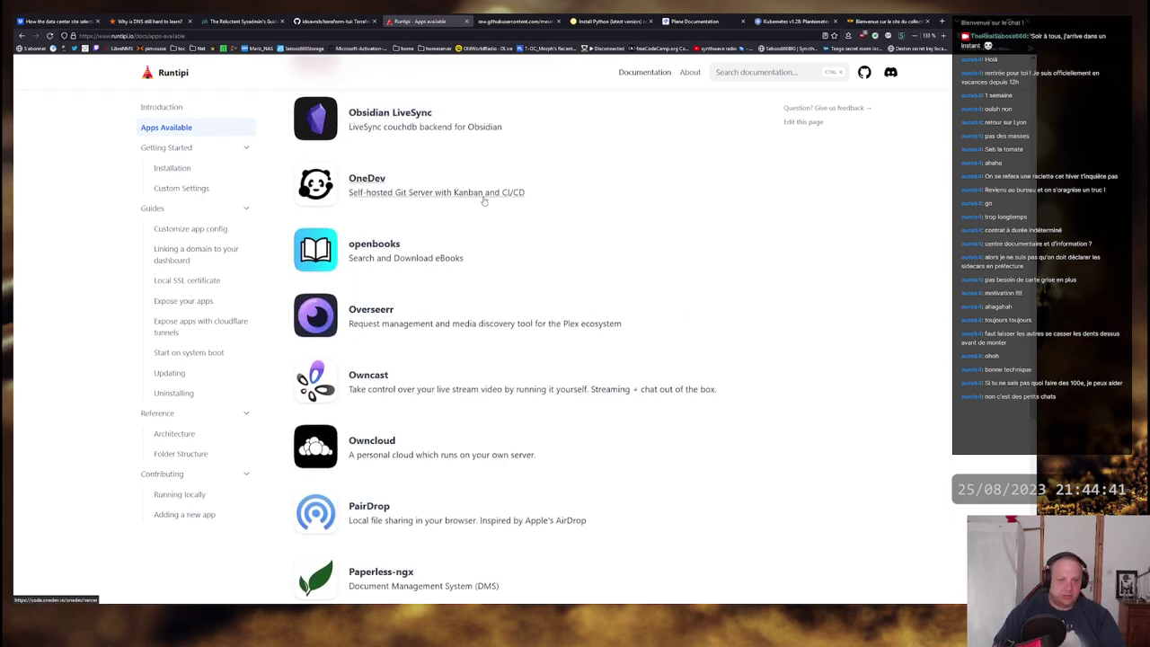
scroll(593, 270, down, 6)
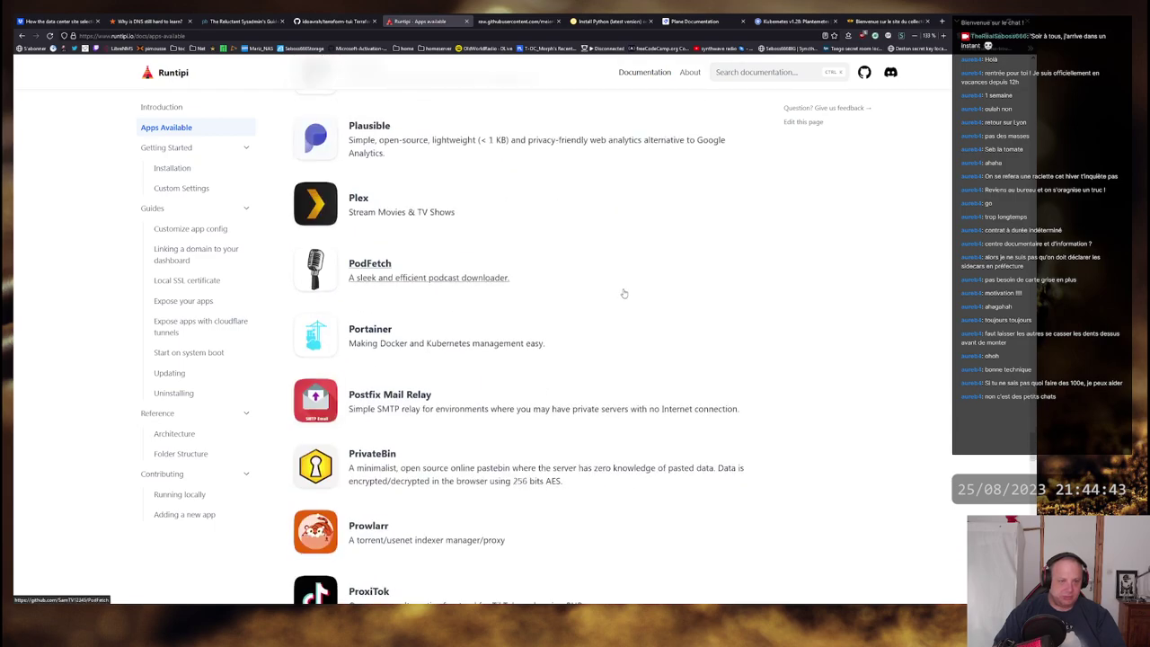
scroll(611, 269, down, 3)
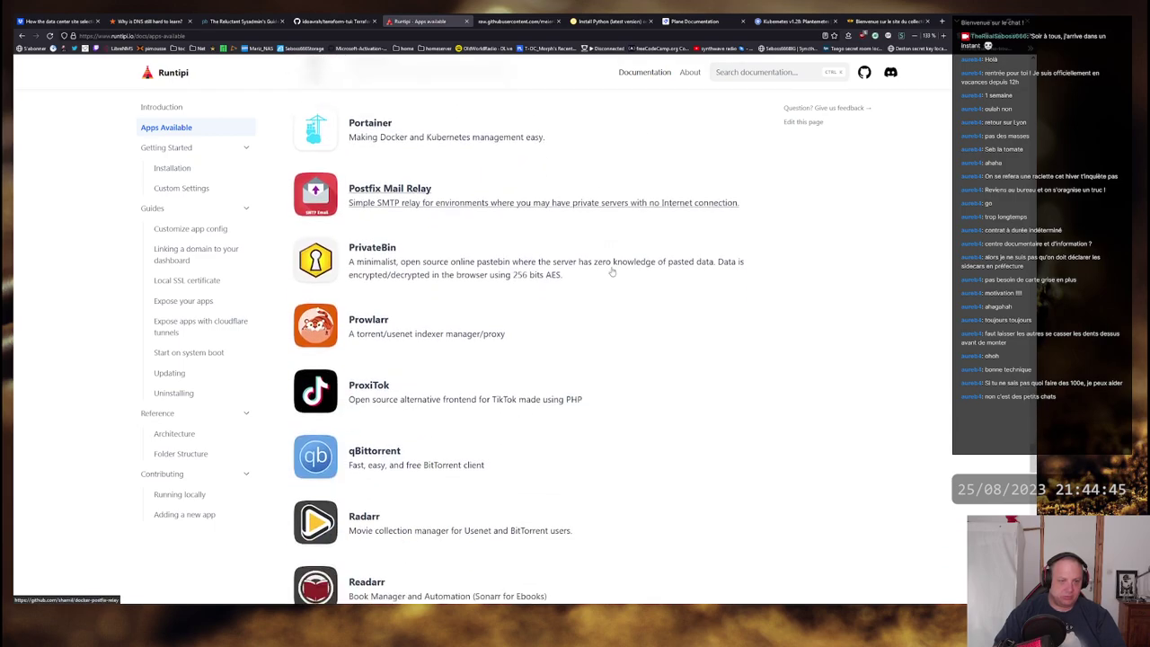
scroll(575, 251, up, 1)
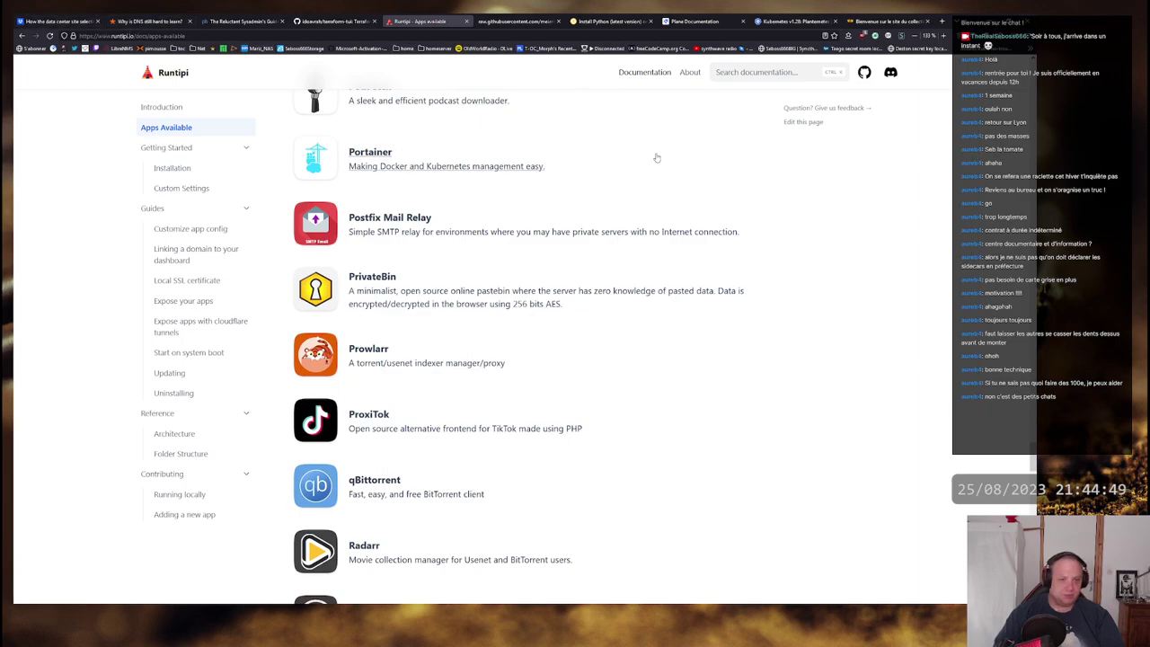
scroll(647, 310, down, 3)
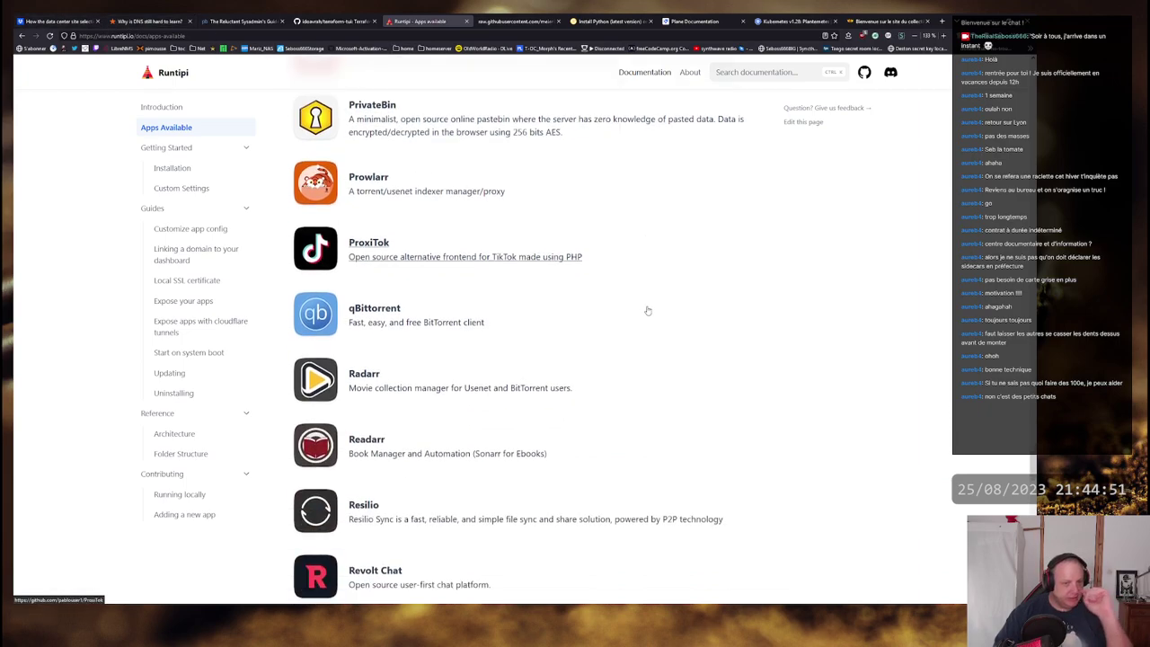
Step: Review the remaining app entries from RSS and SABnzbd through VaultWarden and Wireguard to ZeroTier
scroll(647, 310, down, 8)
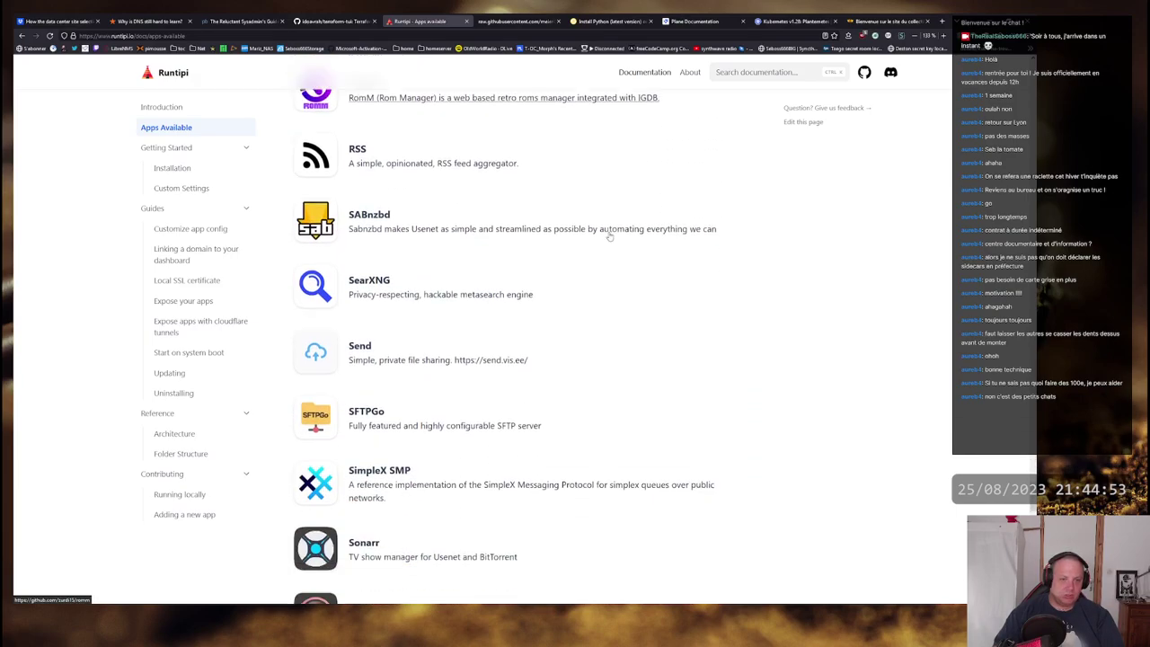
scroll(609, 237, down, 6)
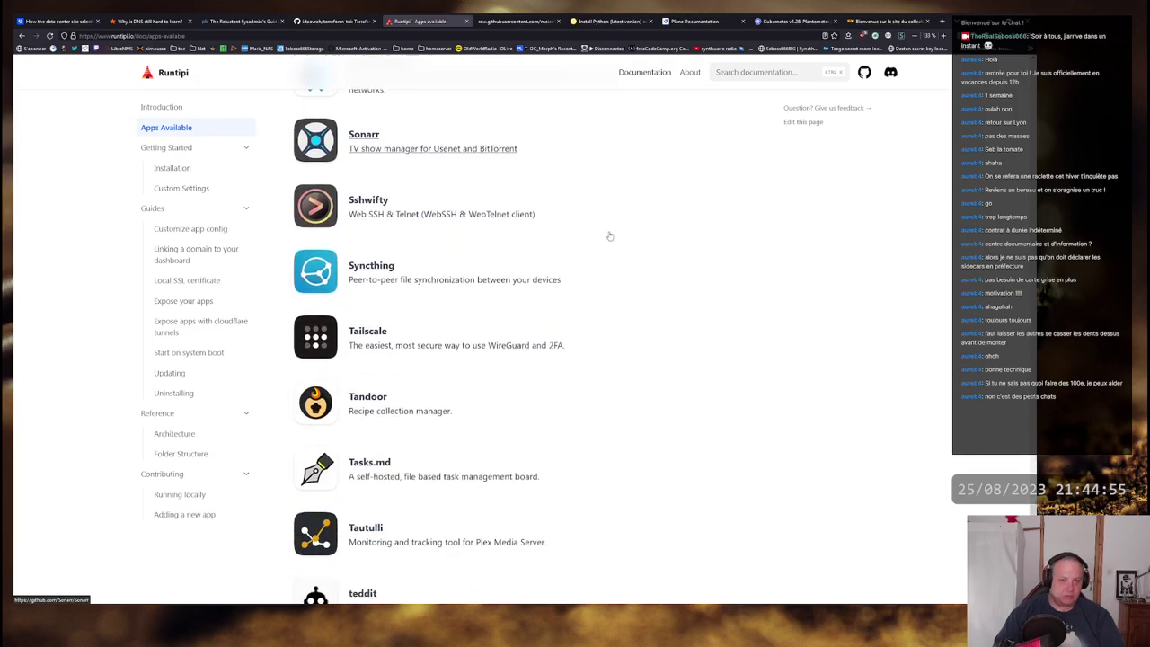
scroll(609, 236, down, 3)
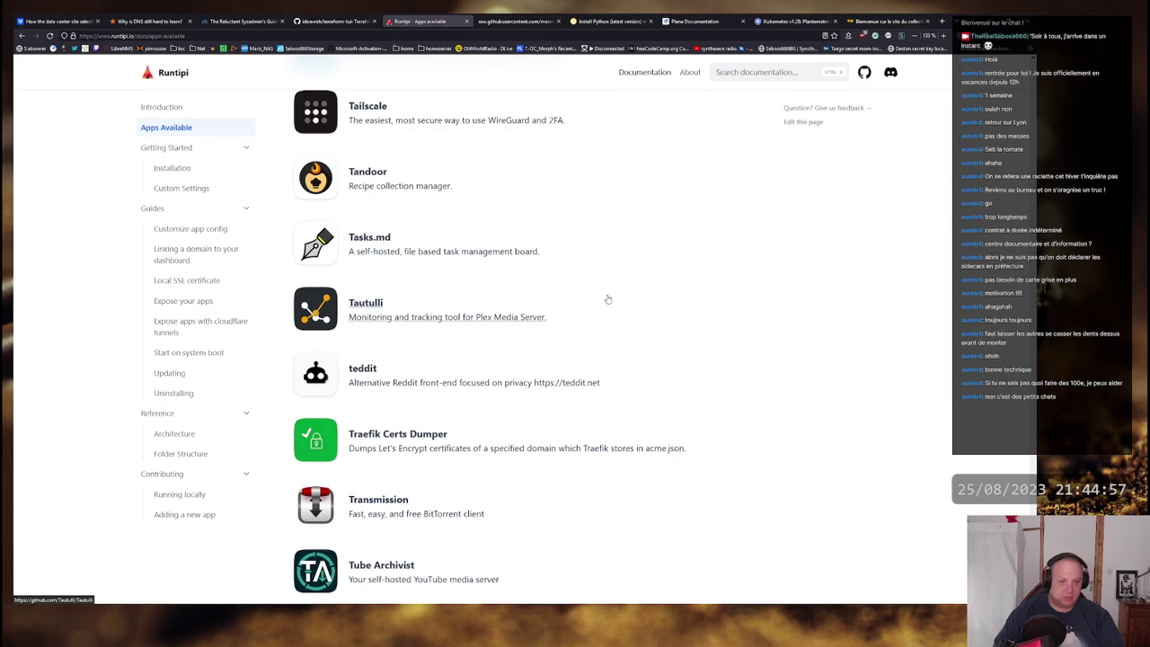
scroll(608, 299, down, 6)
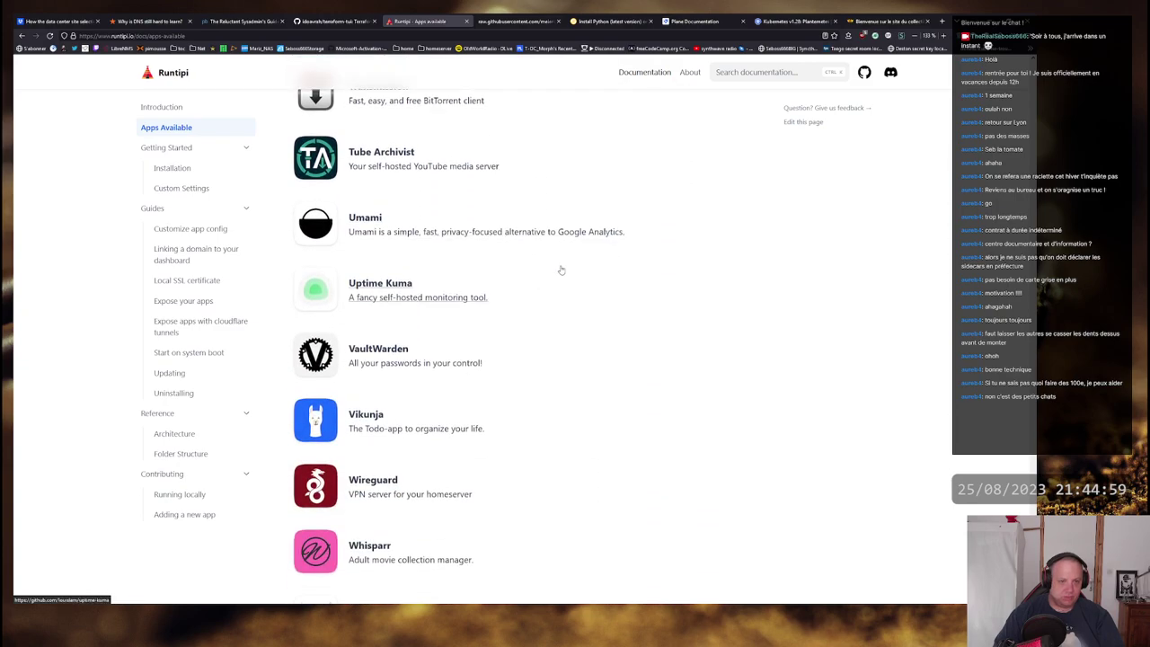
scroll(561, 269, down, 3)
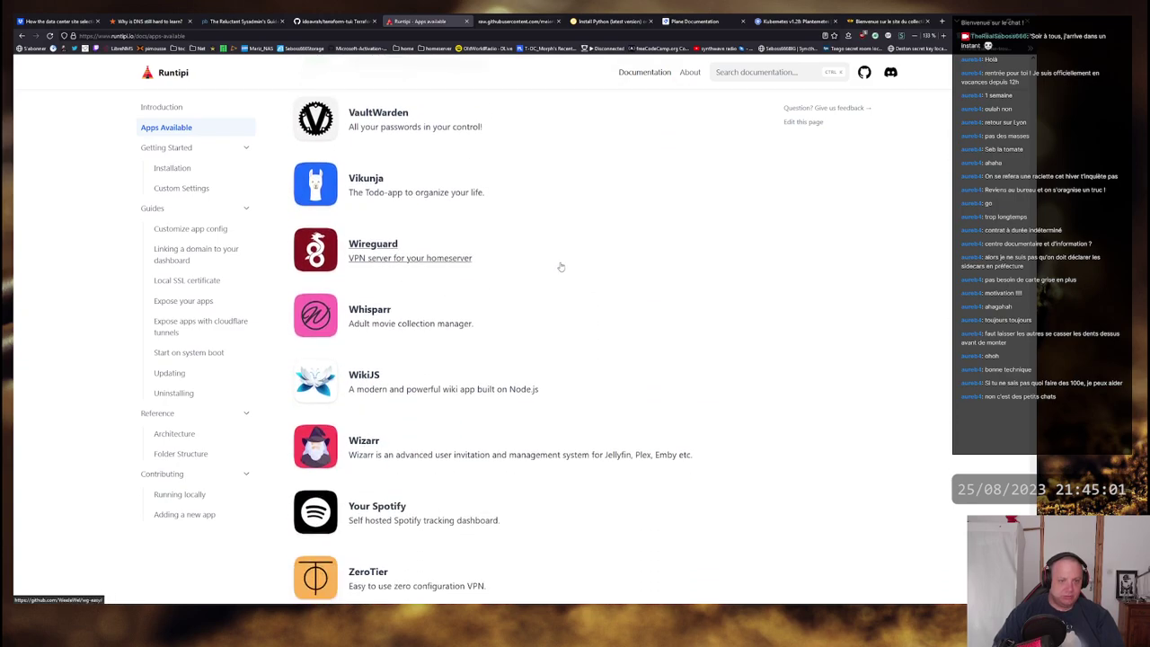
Step: Check the end of the Runtipi app list down to Zipline, and skim back up to the entries around LibrePhotos and Mastodon
scroll(560, 267, down, 3)
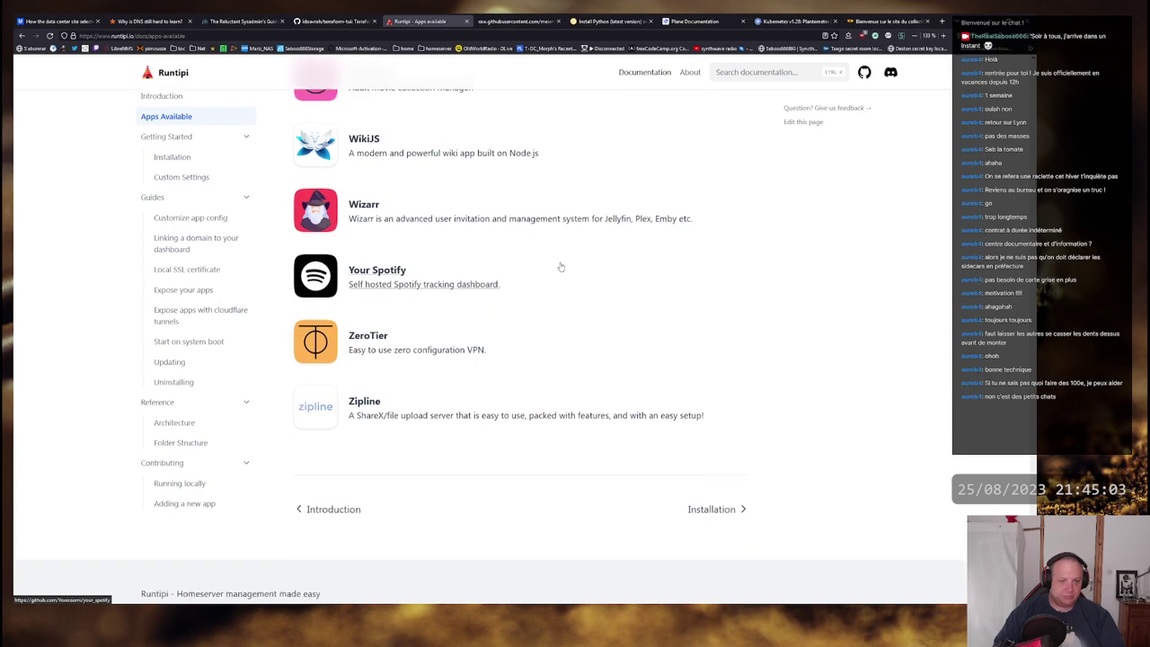
scroll(561, 267, up, 15)
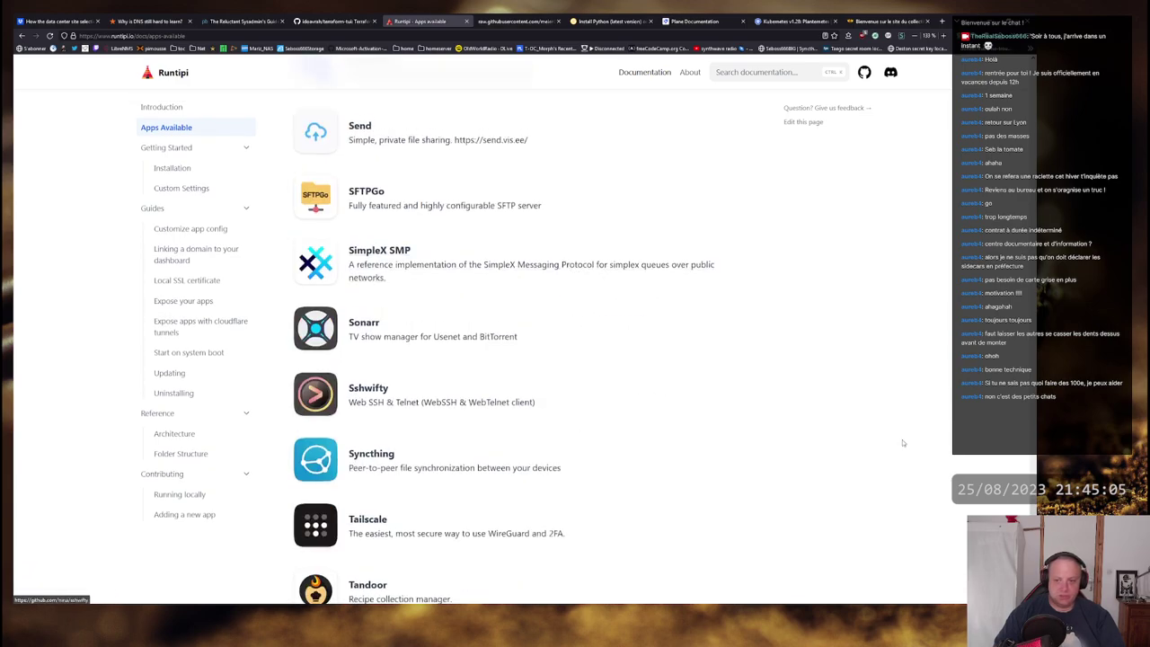
scroll(903, 442, up, 1)
scroll(903, 443, down, 1)
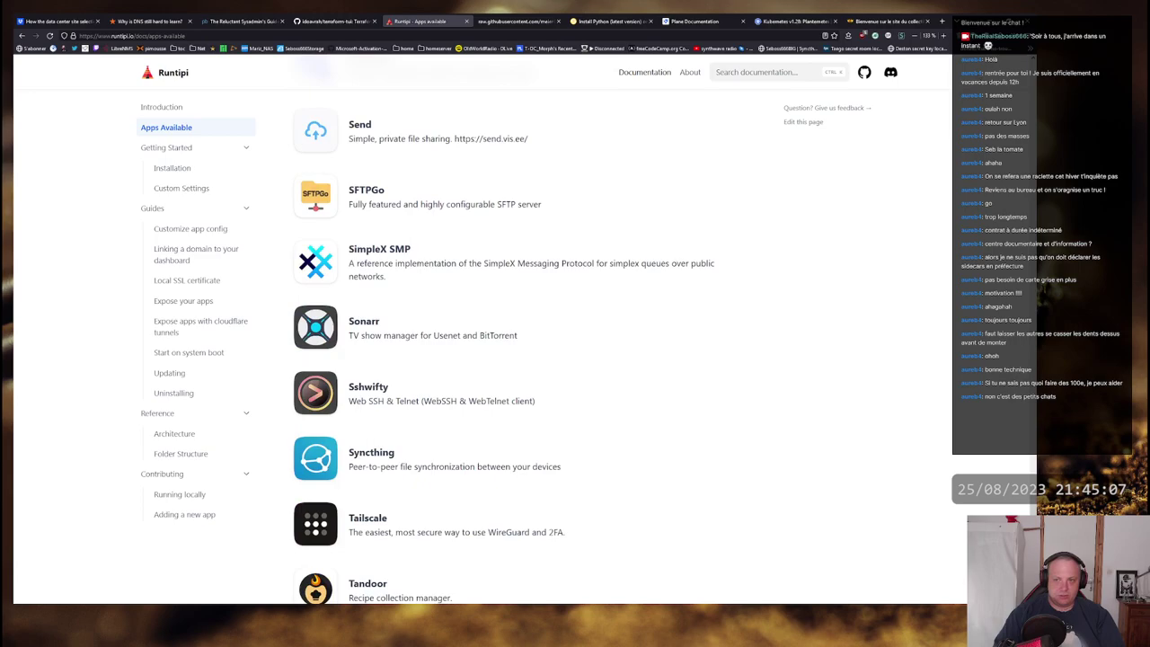
key(ctrl+a)
scroll(611, 341, up, 20)
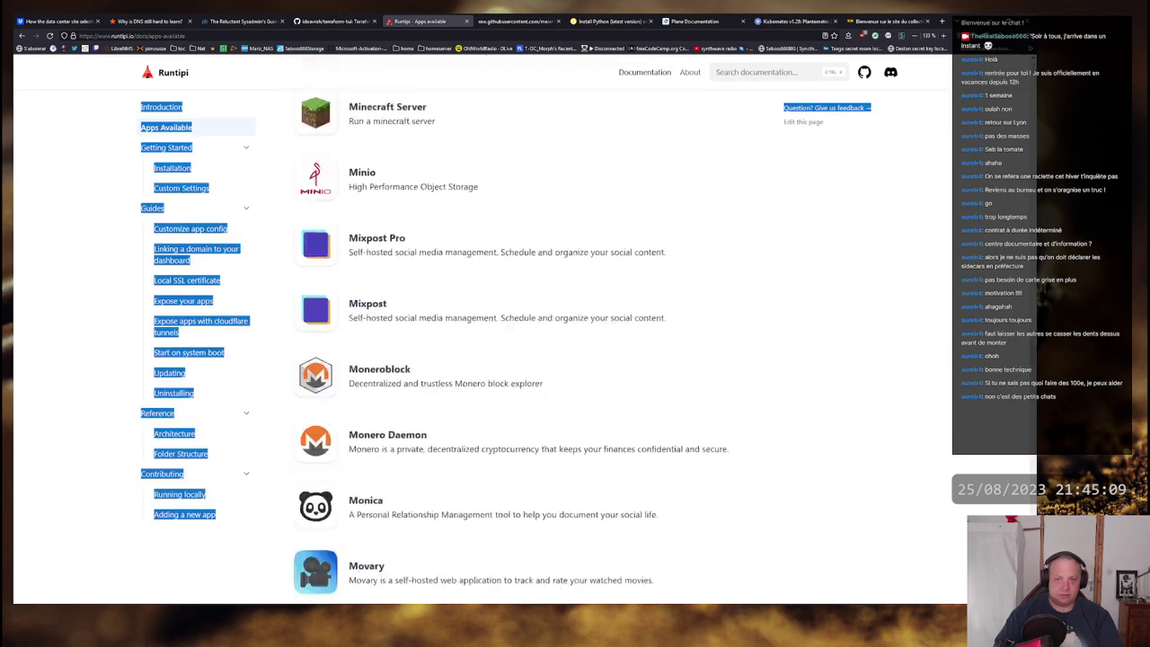
scroll(726, 197, up, 8)
click(724, 189)
middle_click(466, 24)
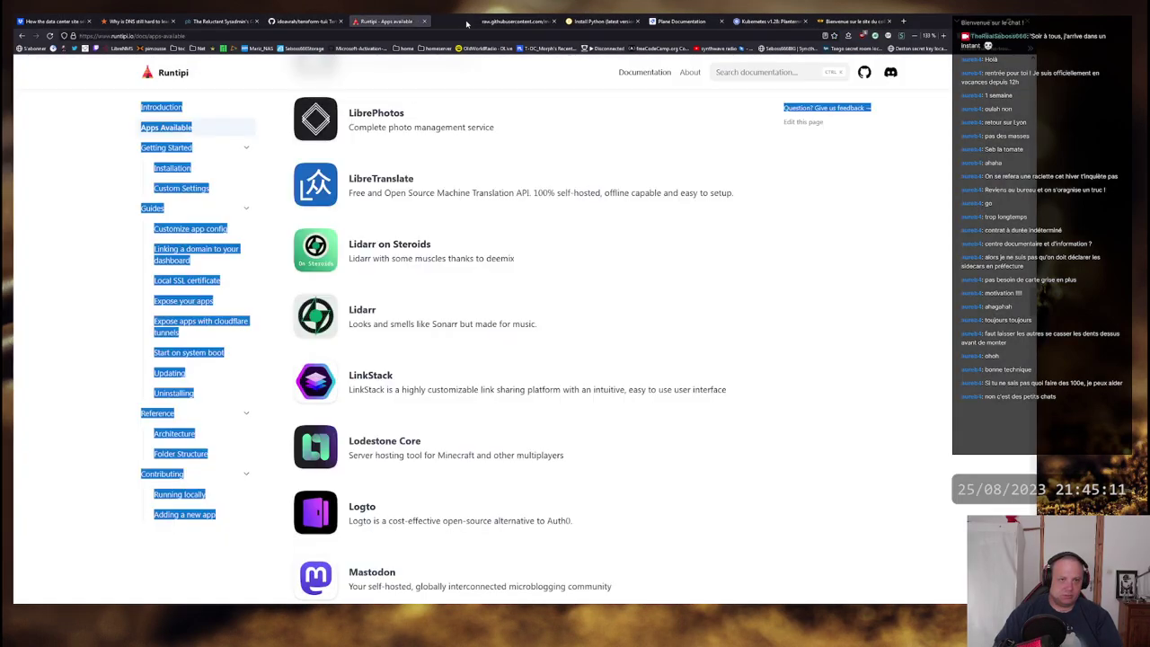
click(740, 300)
Step: Copy the Runtipi site's base address, switch to Joplin and paste it below Cozy Cloud in the "Clouds perso" note
click(257, 35)
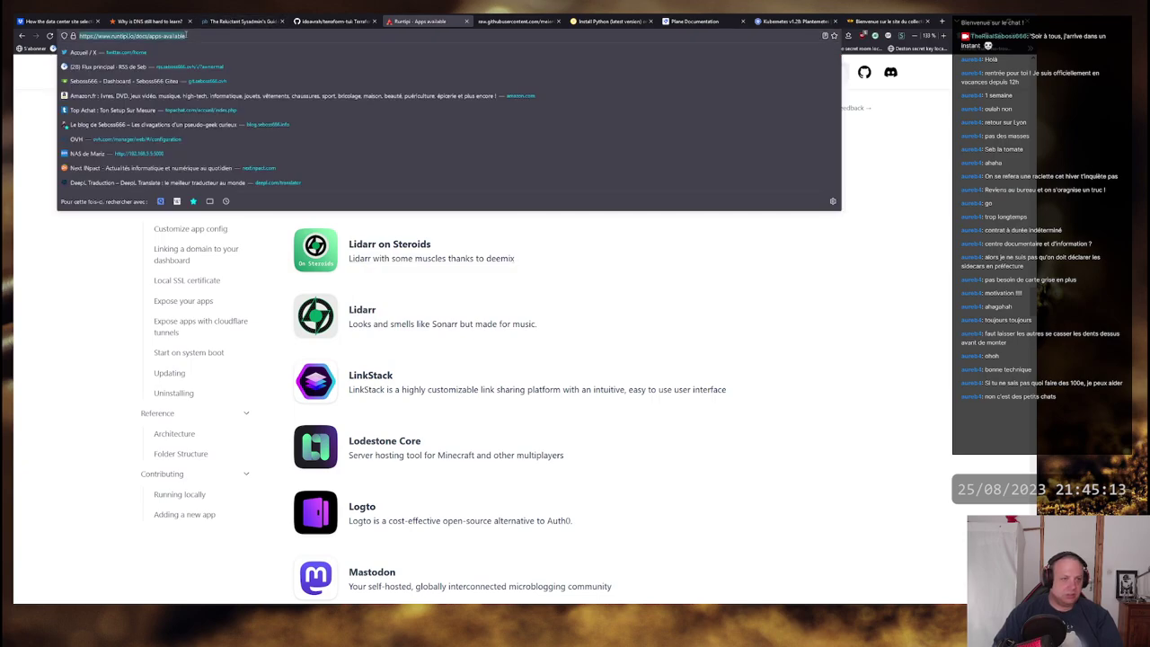
click(131, 36)
drag(131, 36, 35, 33)
key(ctrl+c)
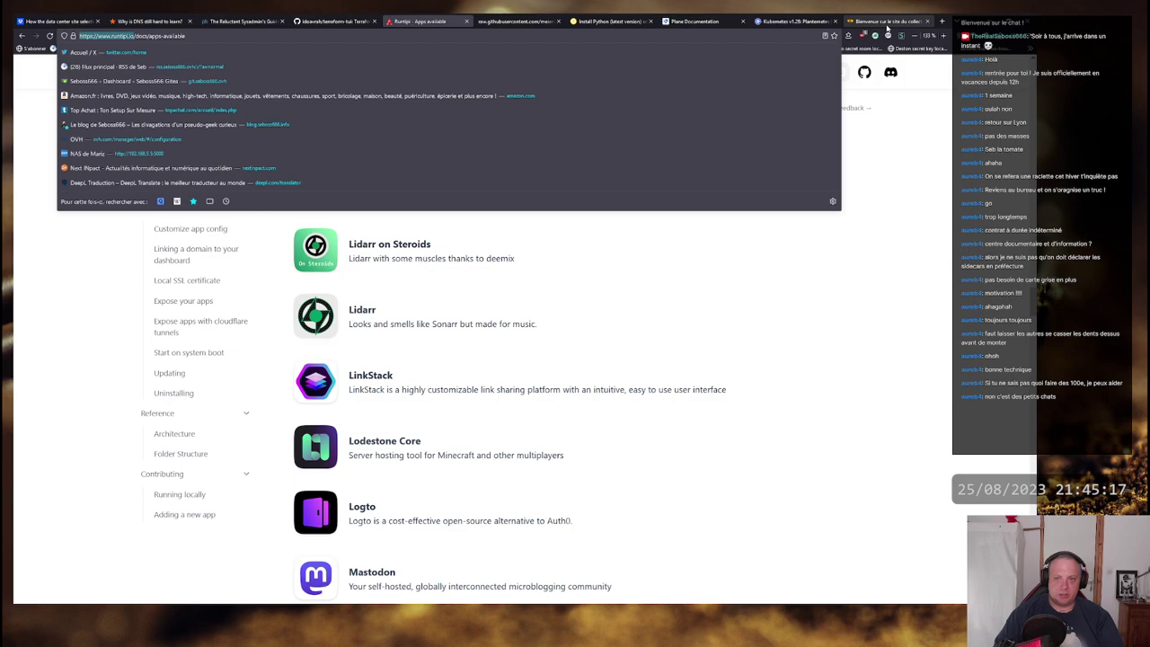
scroll(593, 355, up, 5)
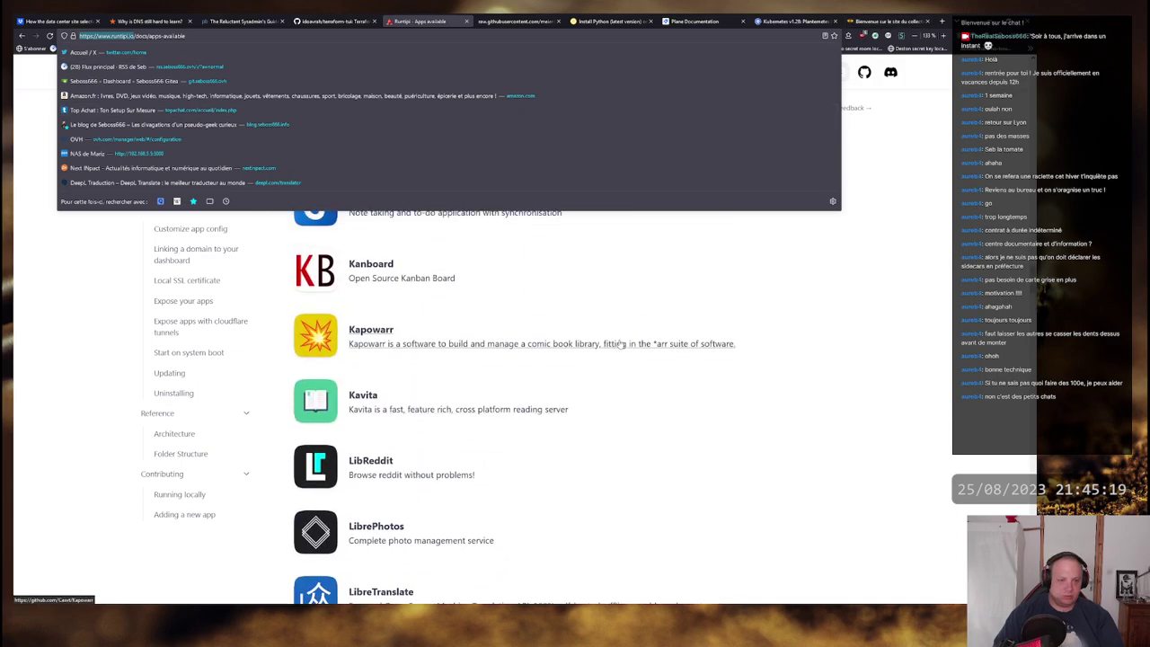
scroll(629, 342, up, 5)
scroll(633, 340, down, 20)
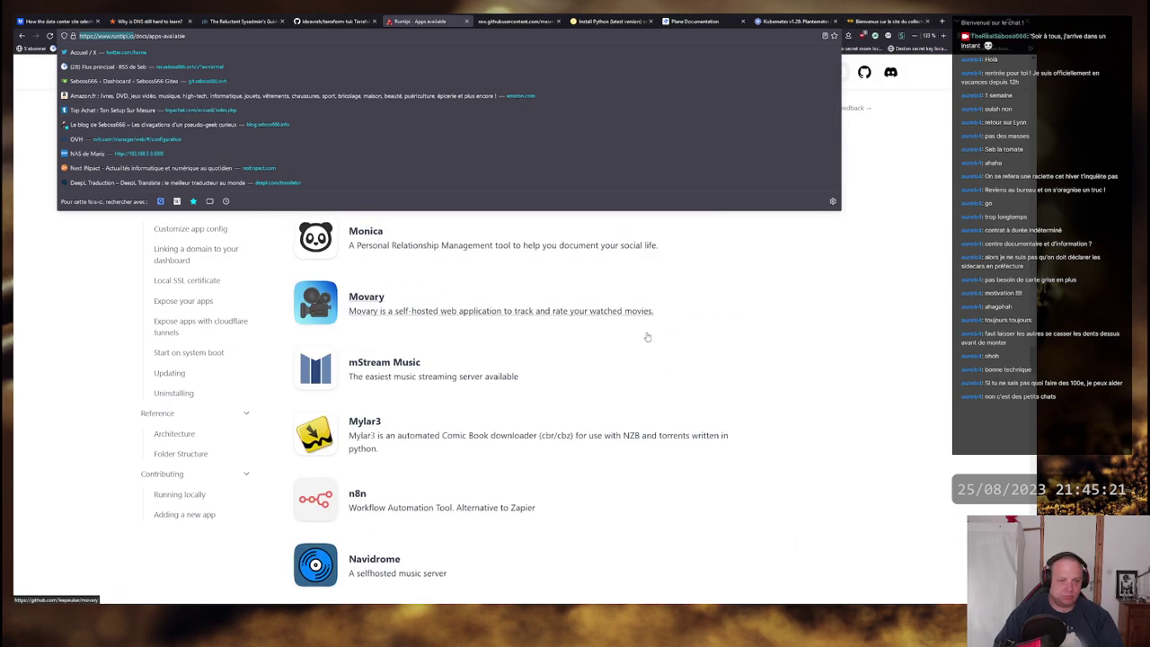
scroll(647, 337, down, 4)
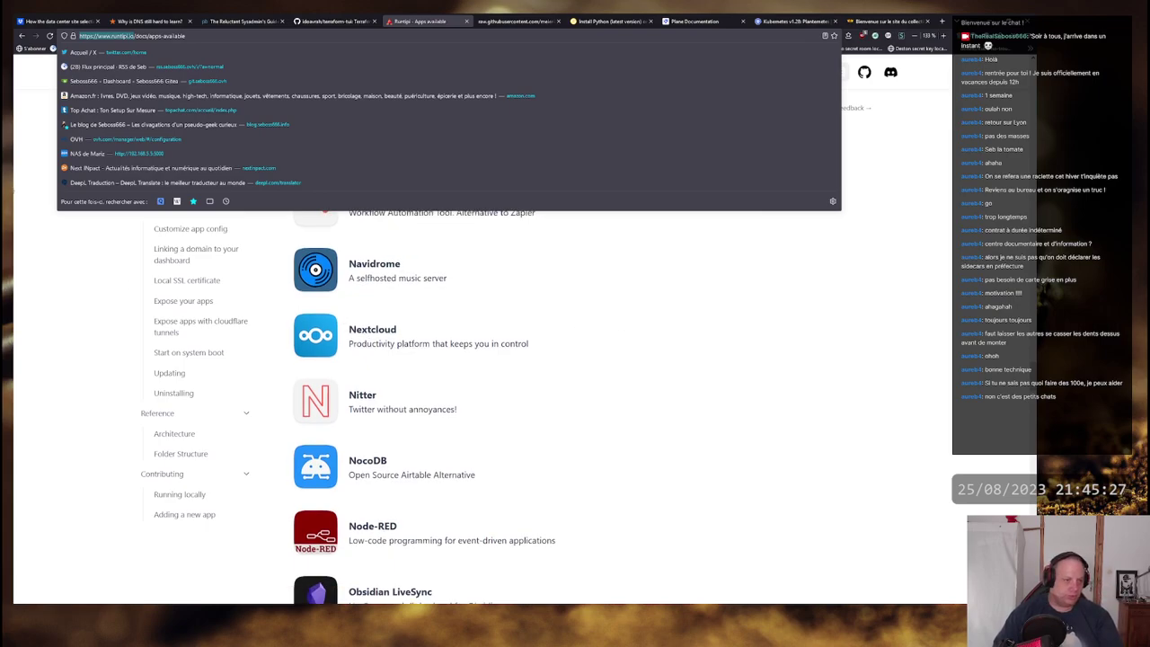
key(alt+Tab)
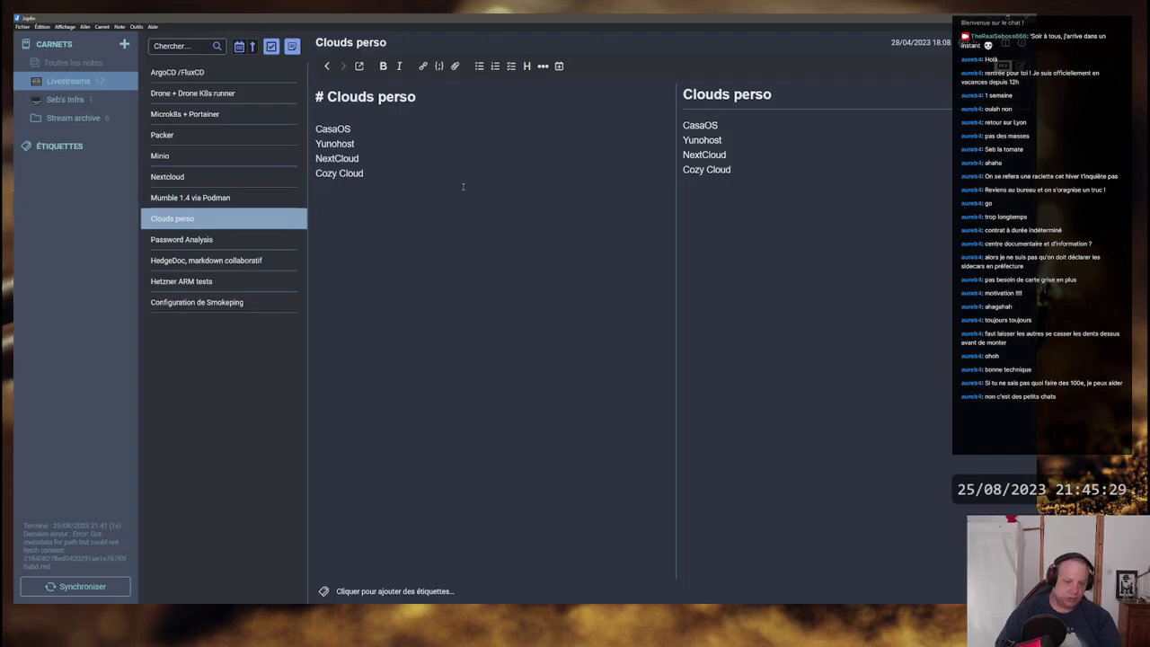
key(ctrl+v)
drag(437, 190, 290, 186)
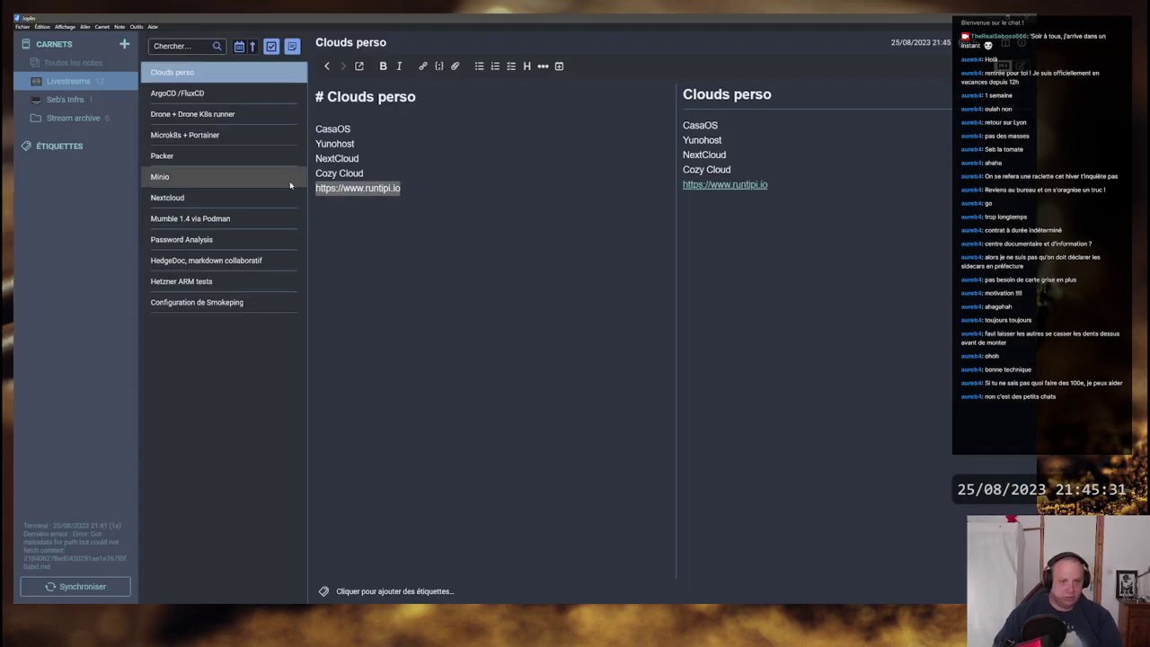
key(Left)
key(Delete)
key(ctrl+a)
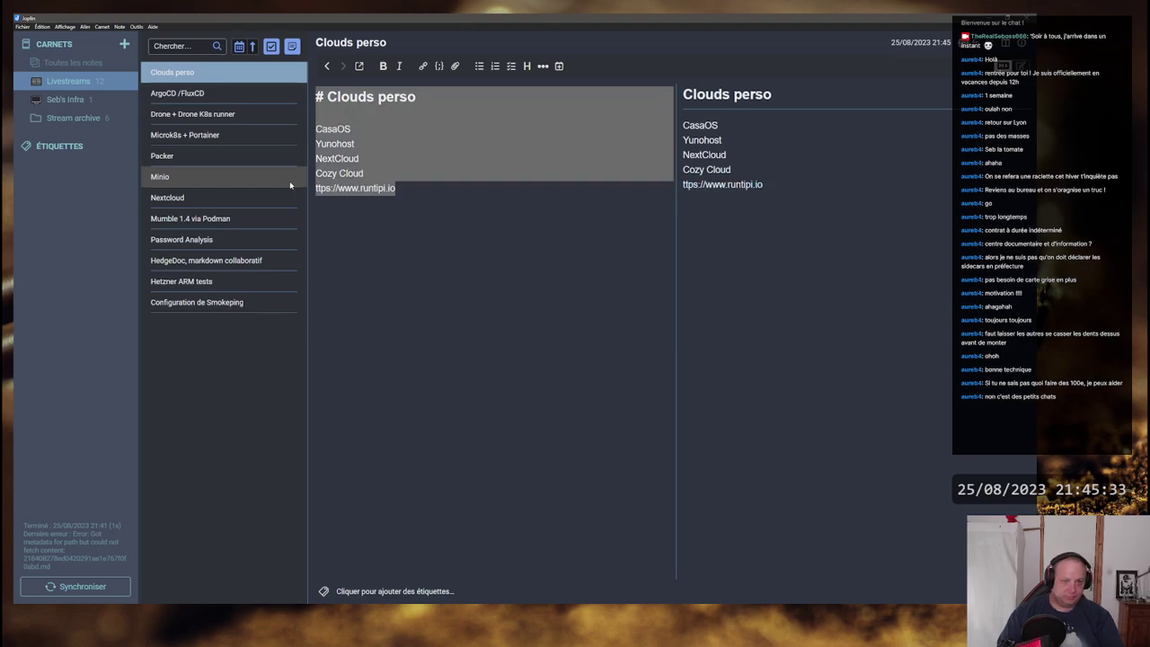
key(Right)
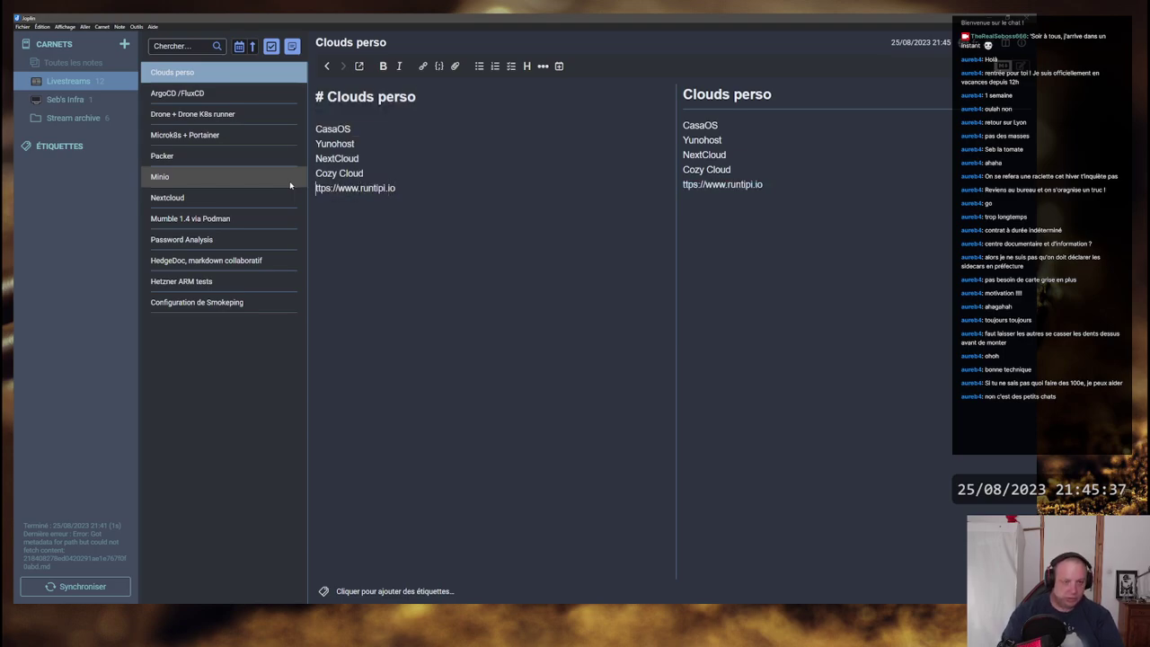
text(h)
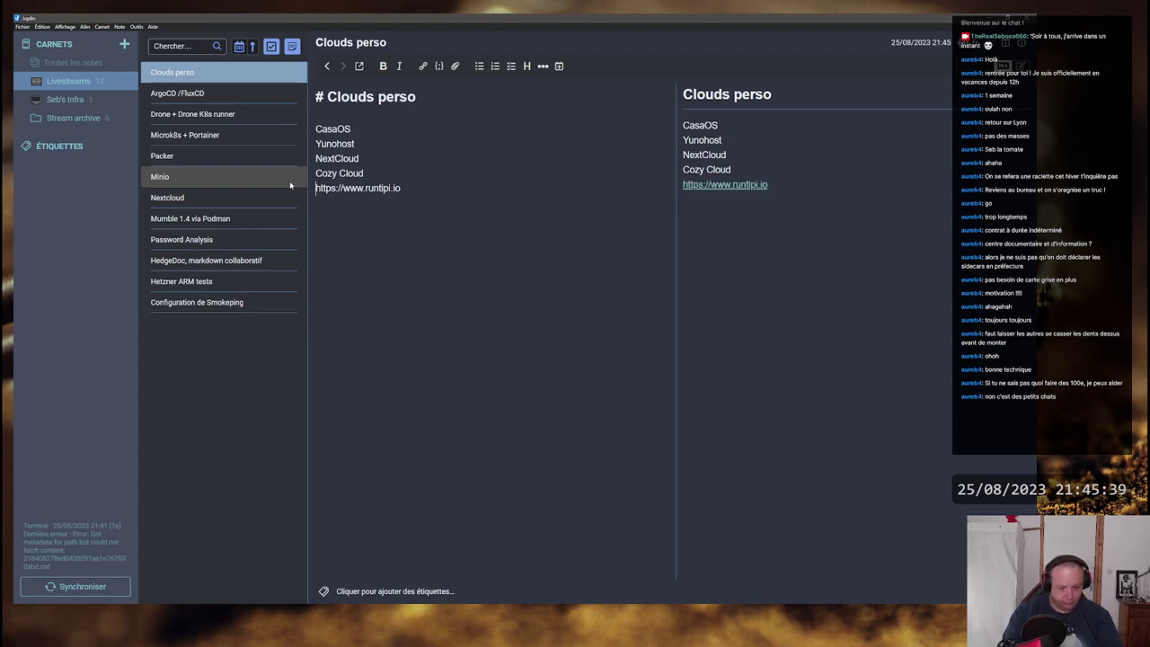
text(Tipi)
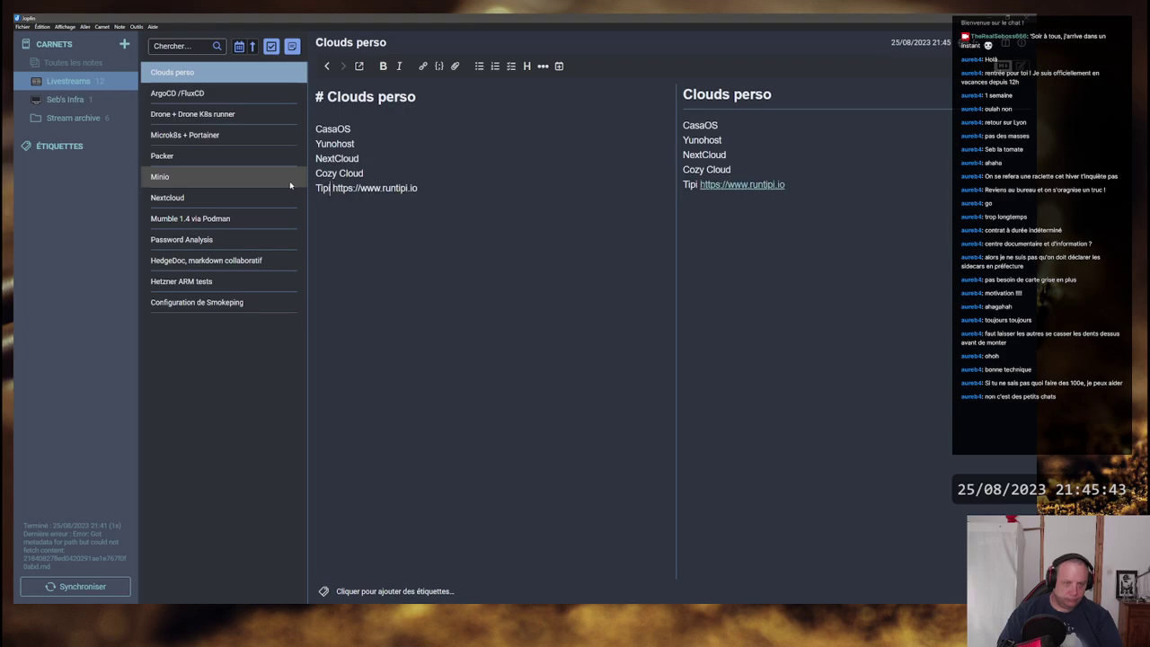
text( [)
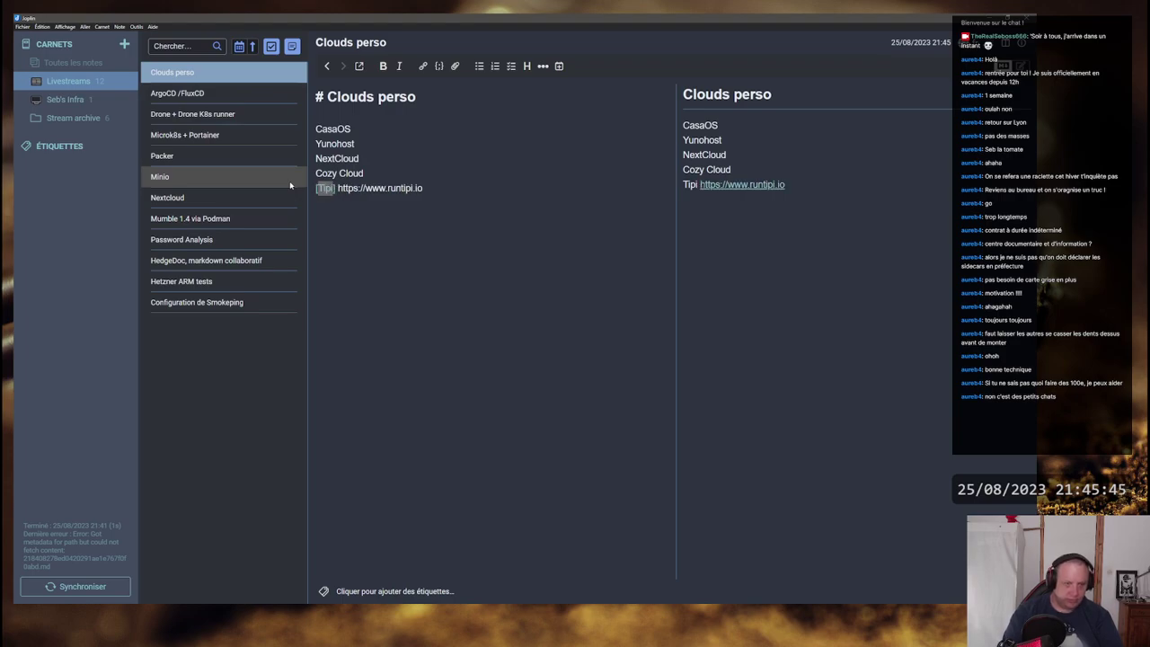
key(ctrl+shift+Right)
key(ctrl+shift+Right)
key(ctrl+shift+Right)
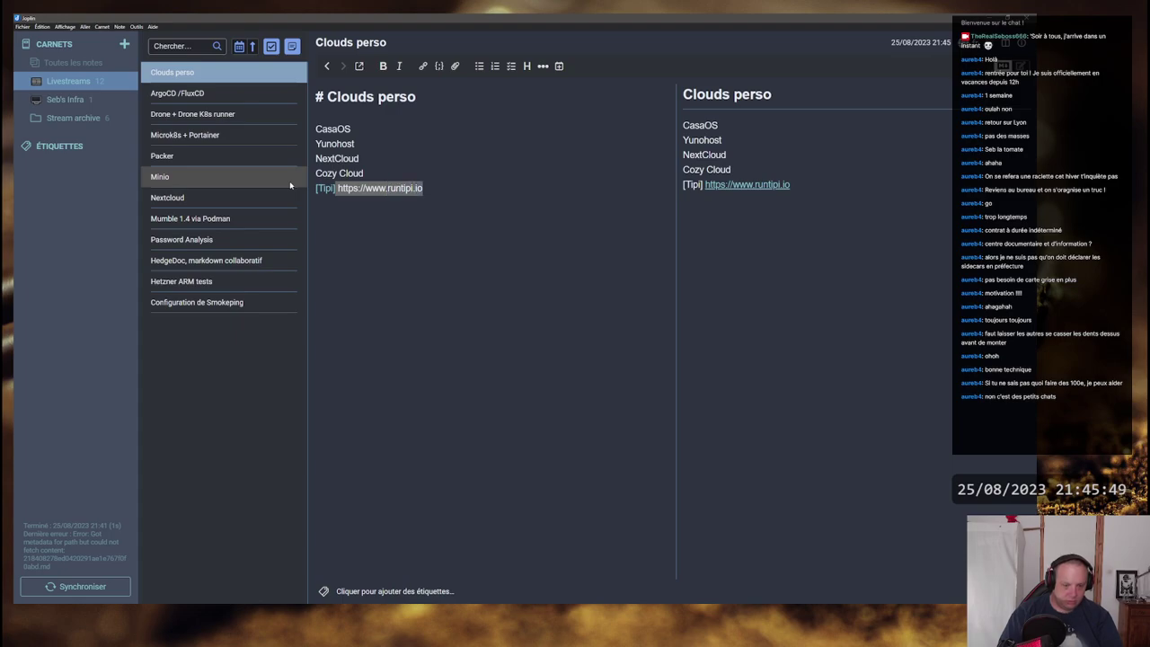
text(()
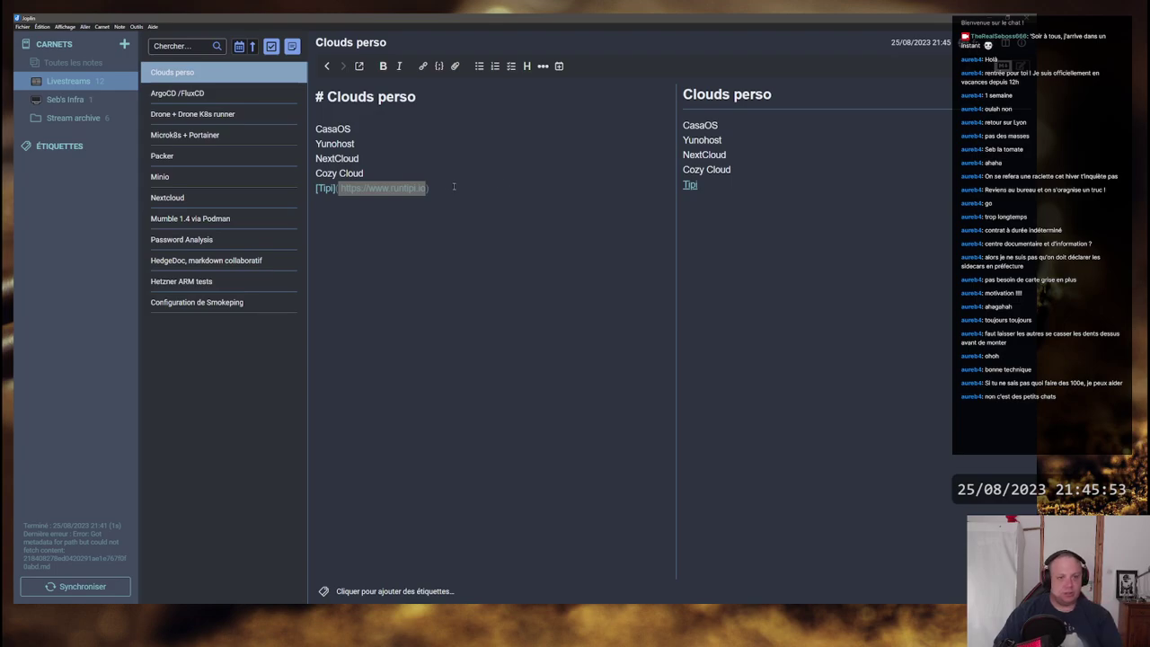
key(End)
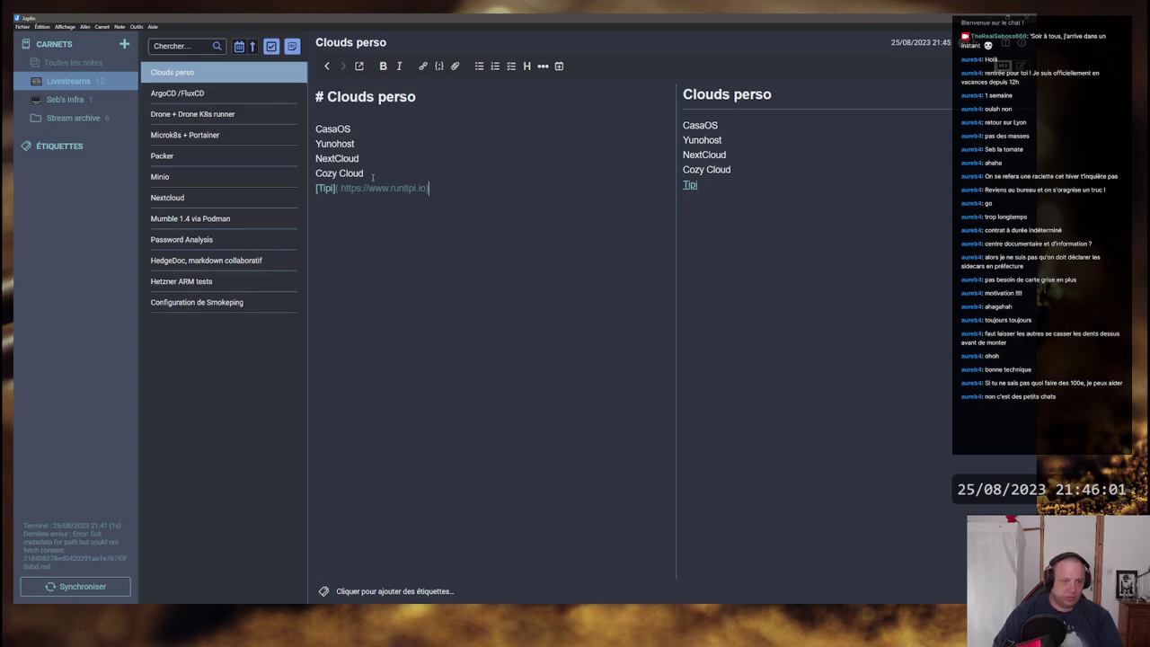
Step: Review the personal cloud solutions listed in the note: CasaOS, Yunohost, NextCloud and Cozy Cloud
double_click(332, 157)
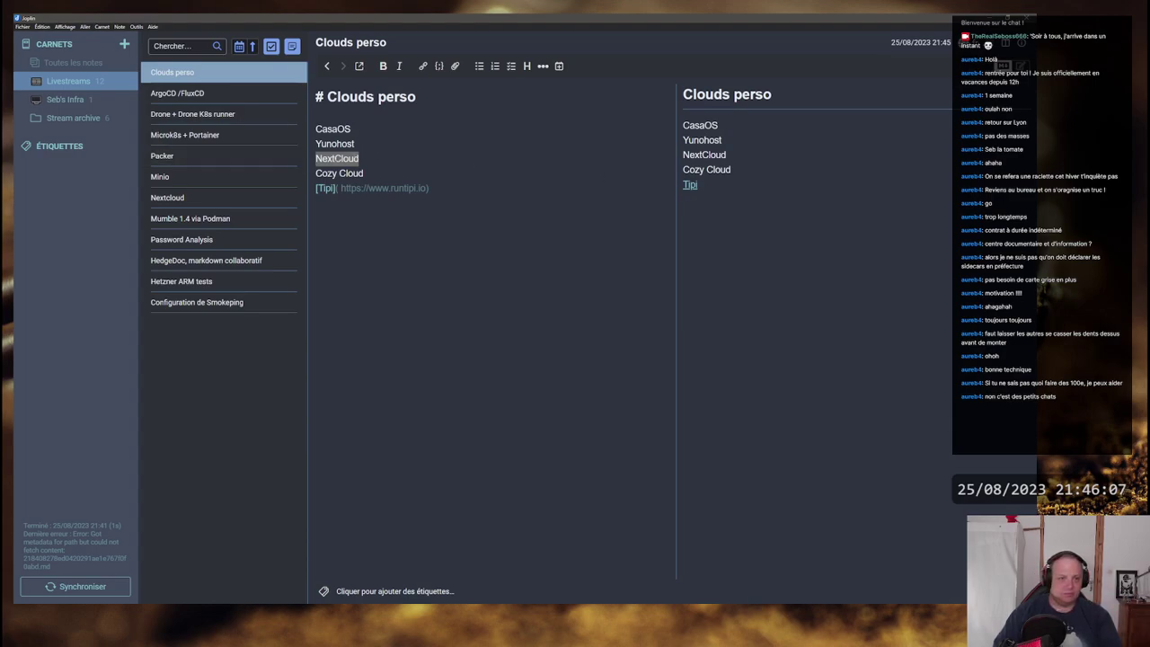
click(335, 158)
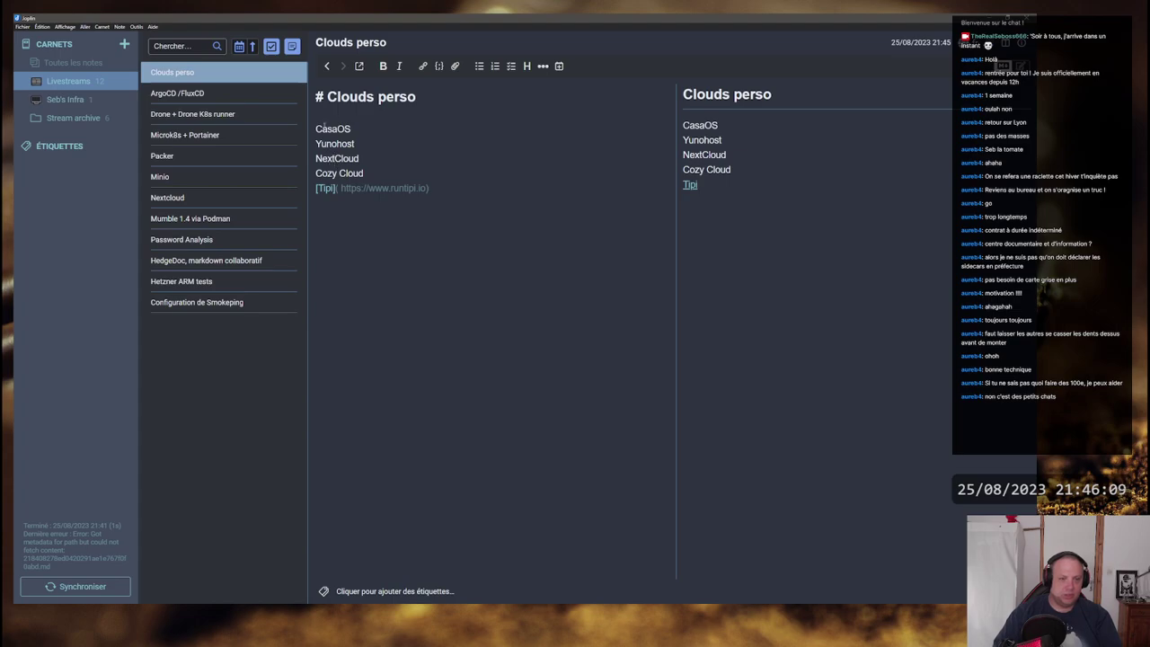
drag(315, 172, 364, 172)
click(364, 172)
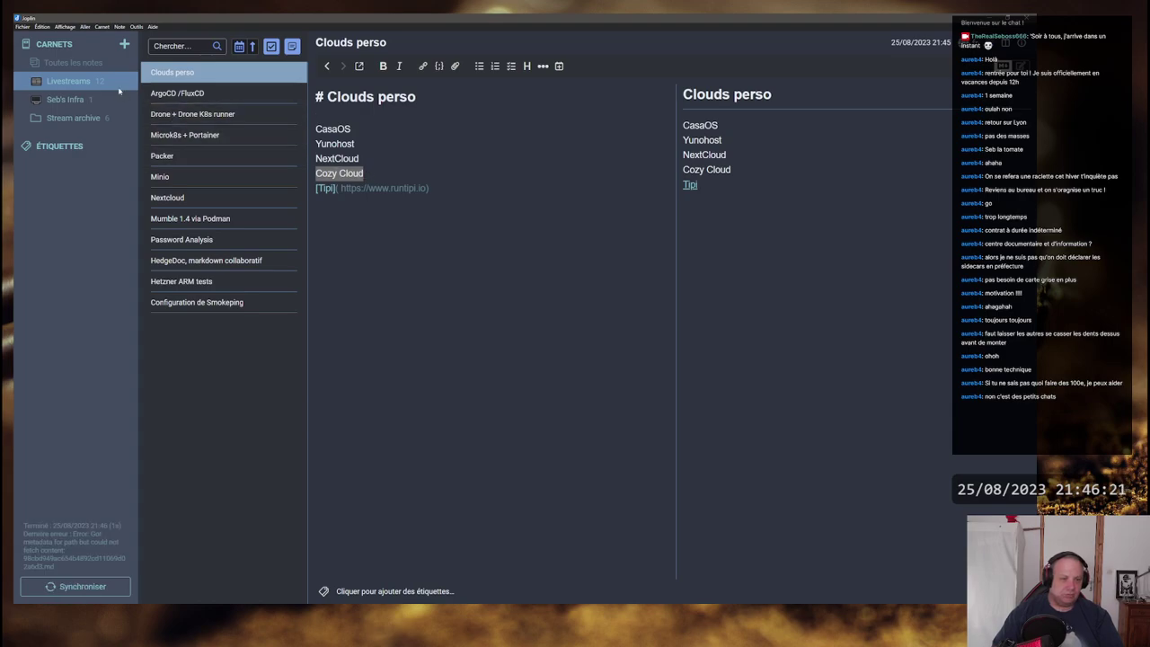
click(119, 89)
key(alt+Tab)
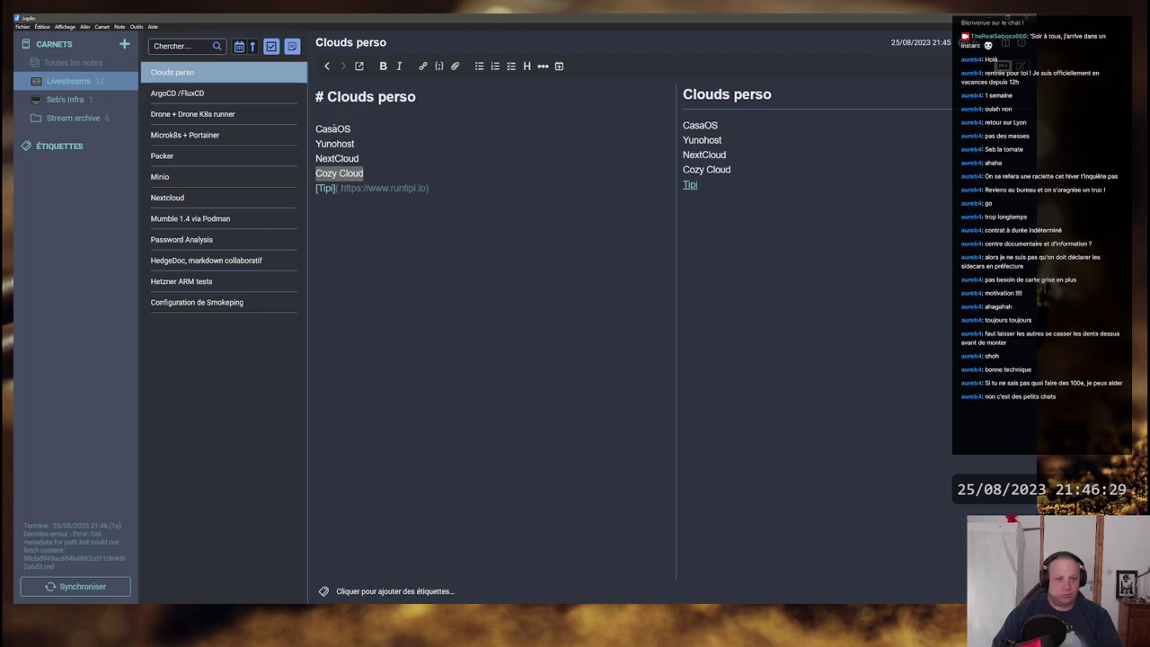
double_click(345, 129)
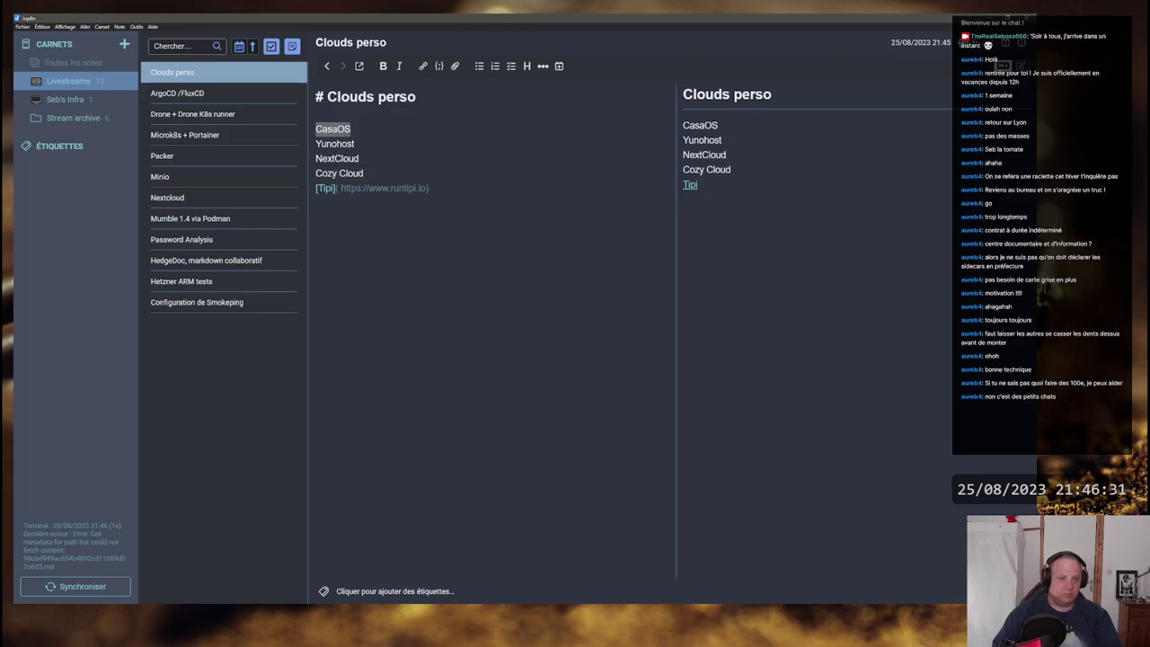
double_click(334, 144)
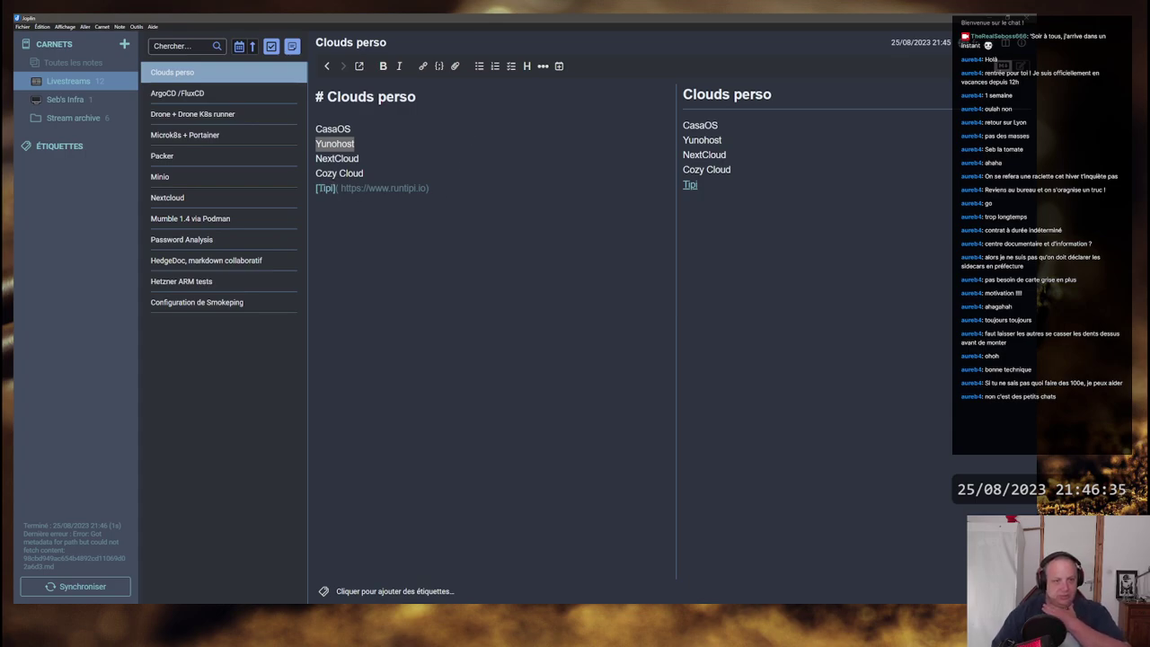
click(333, 130)
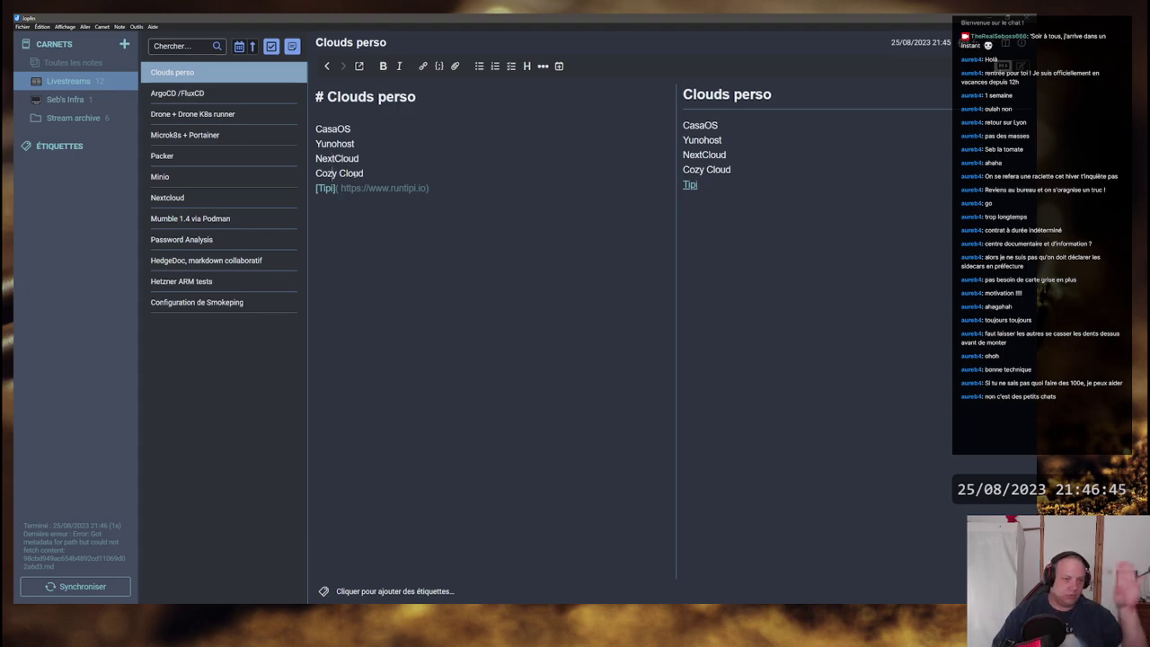
mouse_move(317, 170)
mouse_down()
mouse_move(366, 162)
mouse_move(316, 159)
mouse_up()
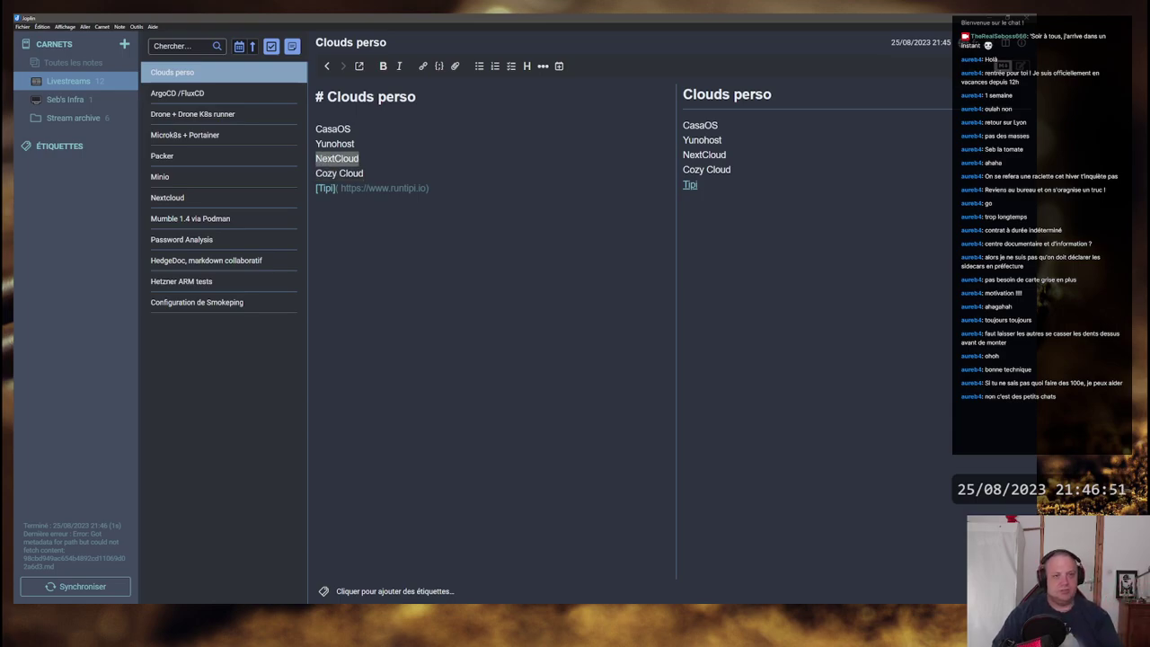
click(319, 158)
double_click(319, 159)
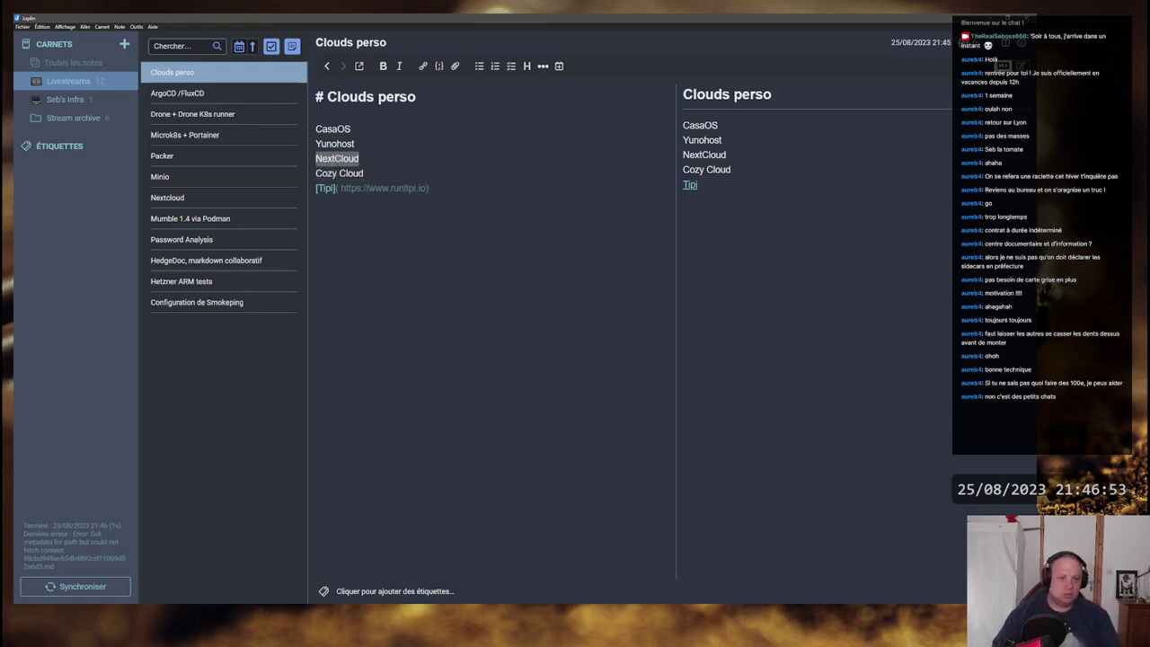
click(370, 159)
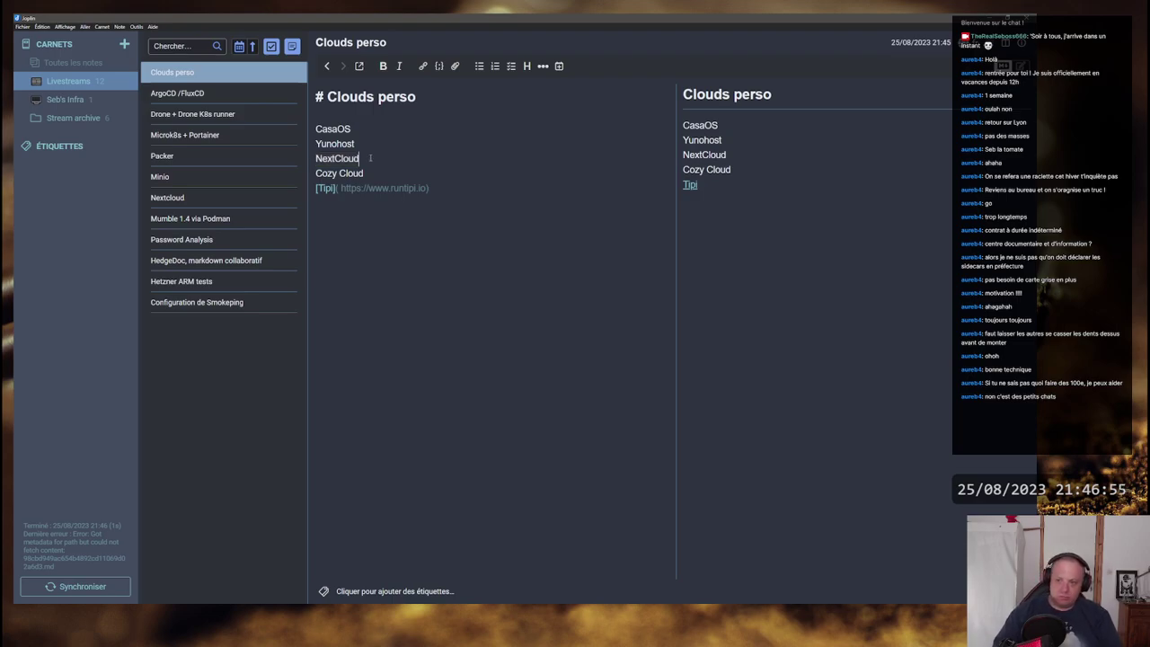
Step: Switch to Firefox, load nextcloud.com in place of the CHATONS page and show the site's Products entries
mouse_move(36, 506)
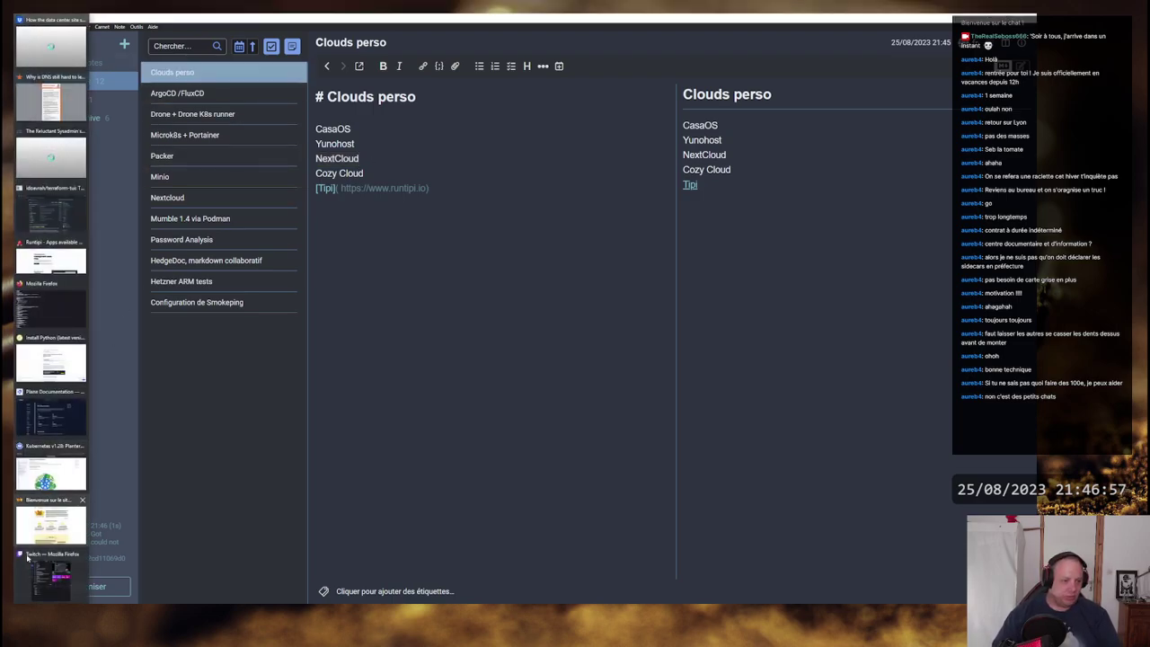
click(36, 505)
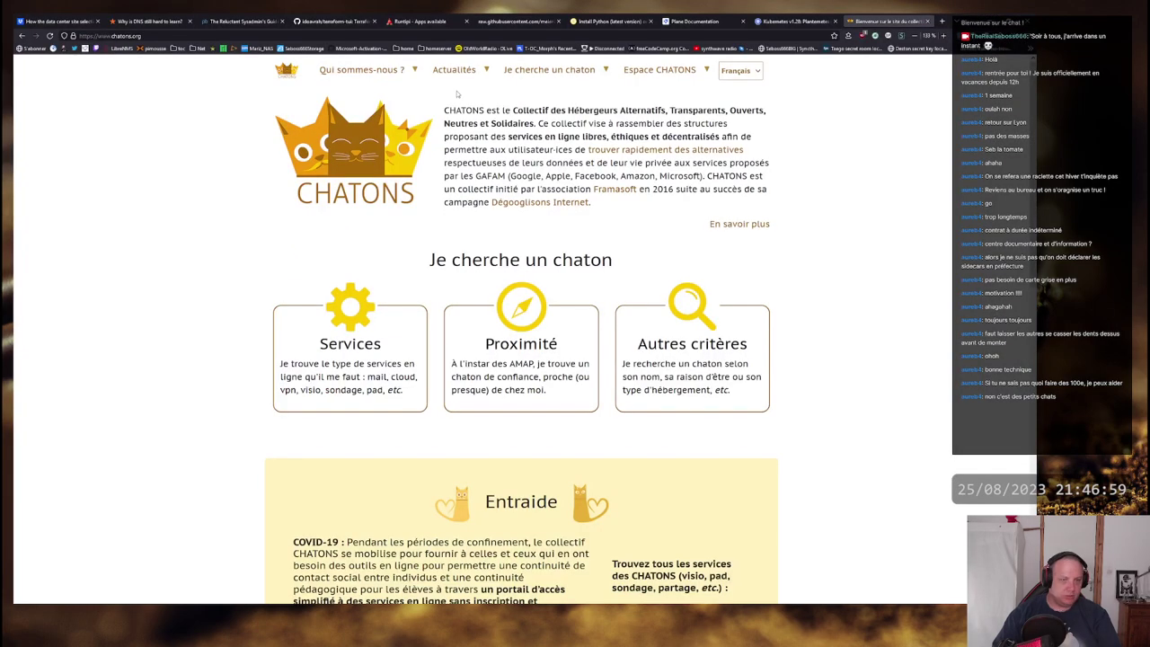
click(298, 38)
text(nextcloud)
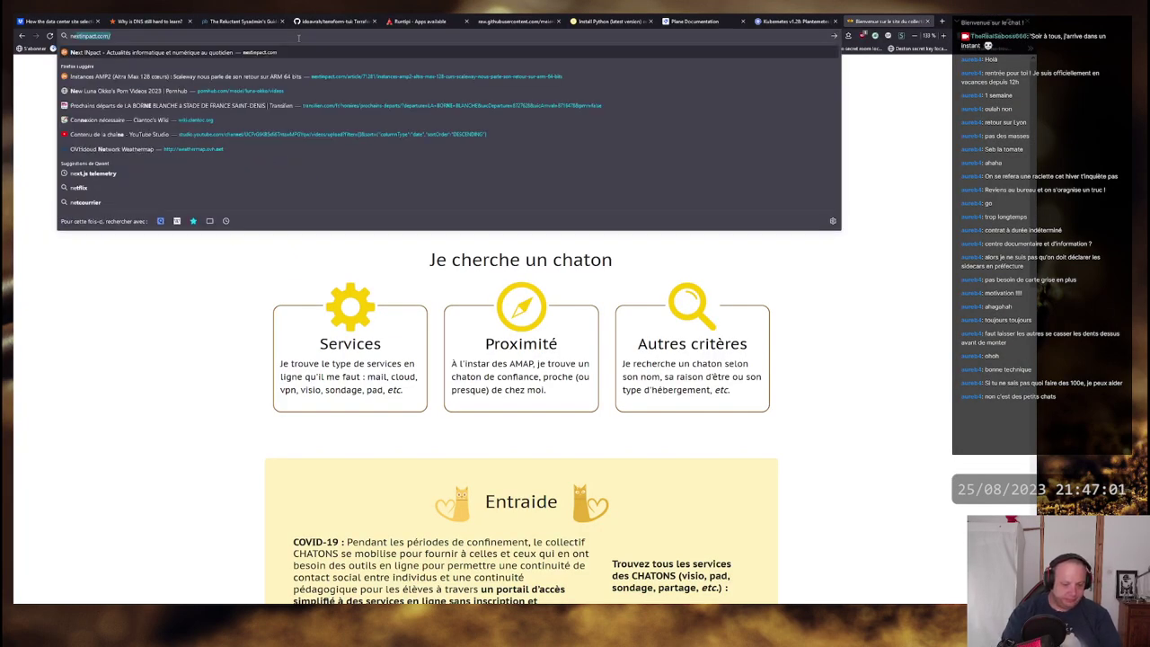
key(Down)
key(Return)
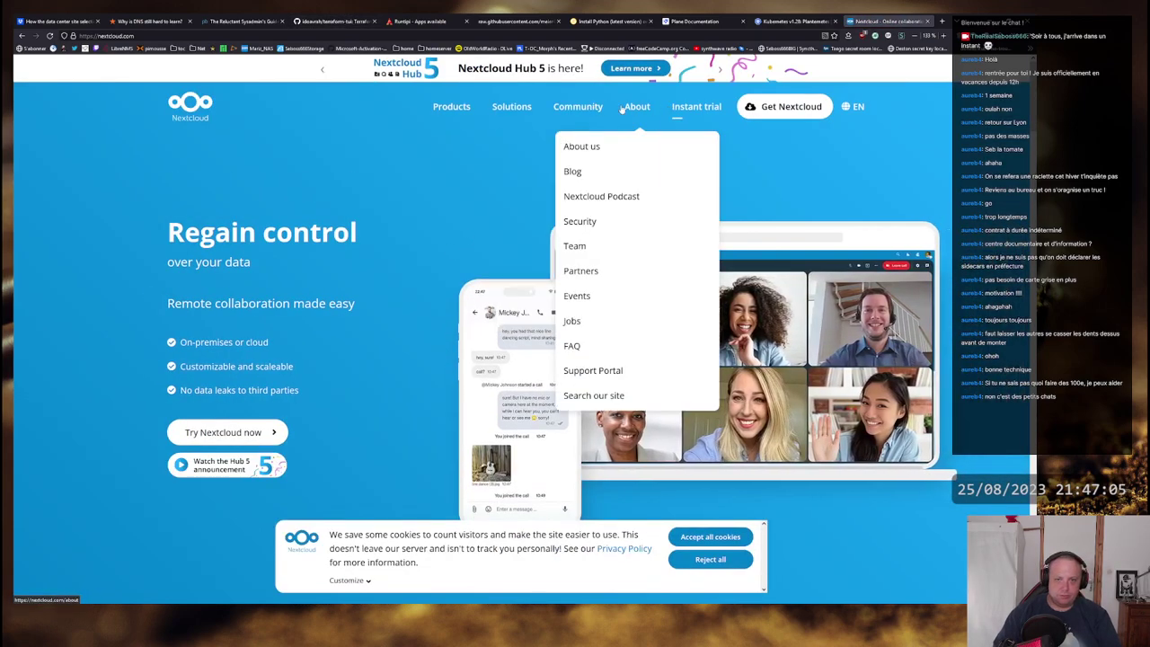
mouse_move(508, 106)
mouse_move(454, 106)
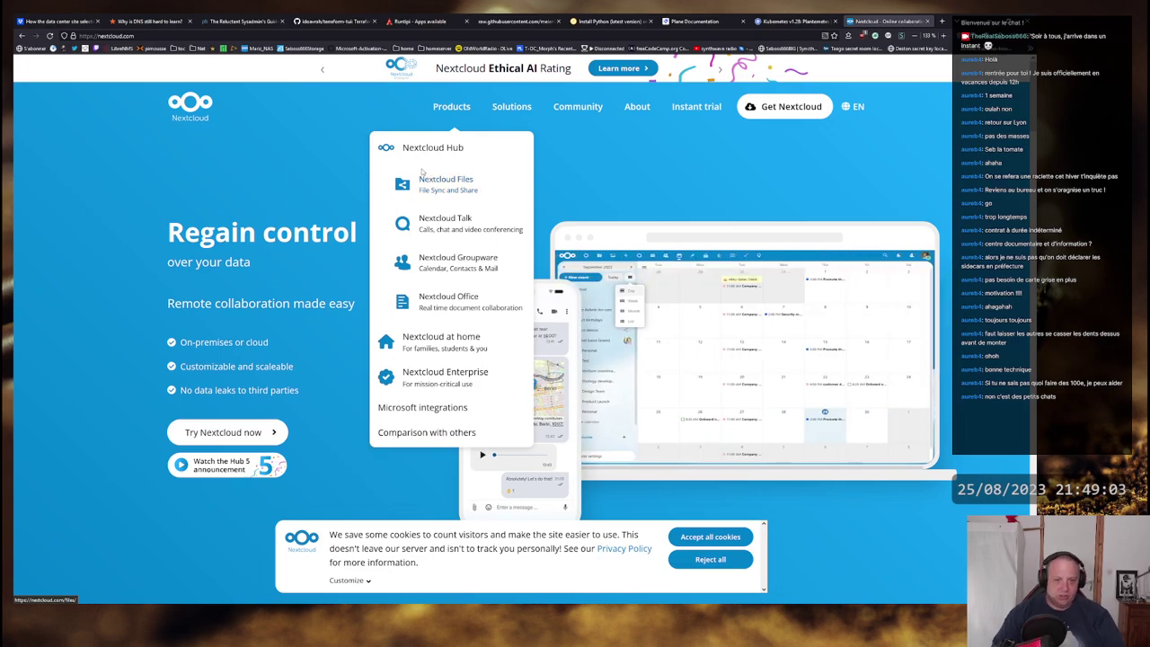
Step: Open the Nextcloud Hub product page, skim its Powerful collaboration section and reject all cookies
scroll(443, 180, down, 3)
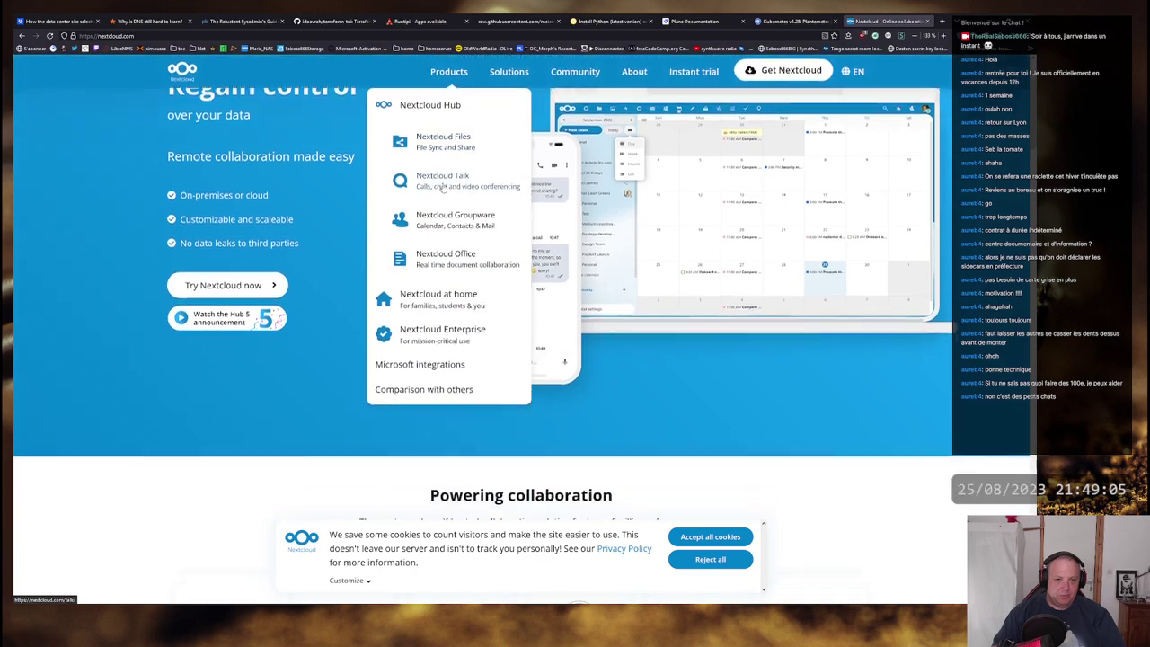
scroll(439, 162, up, 3)
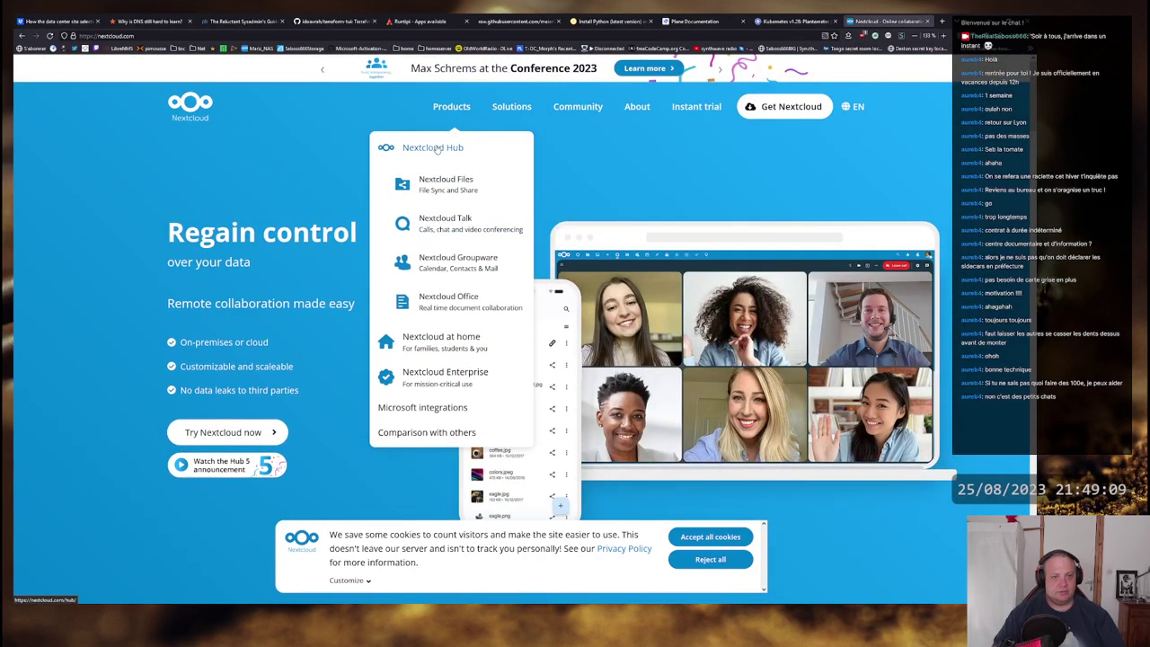
click(432, 151)
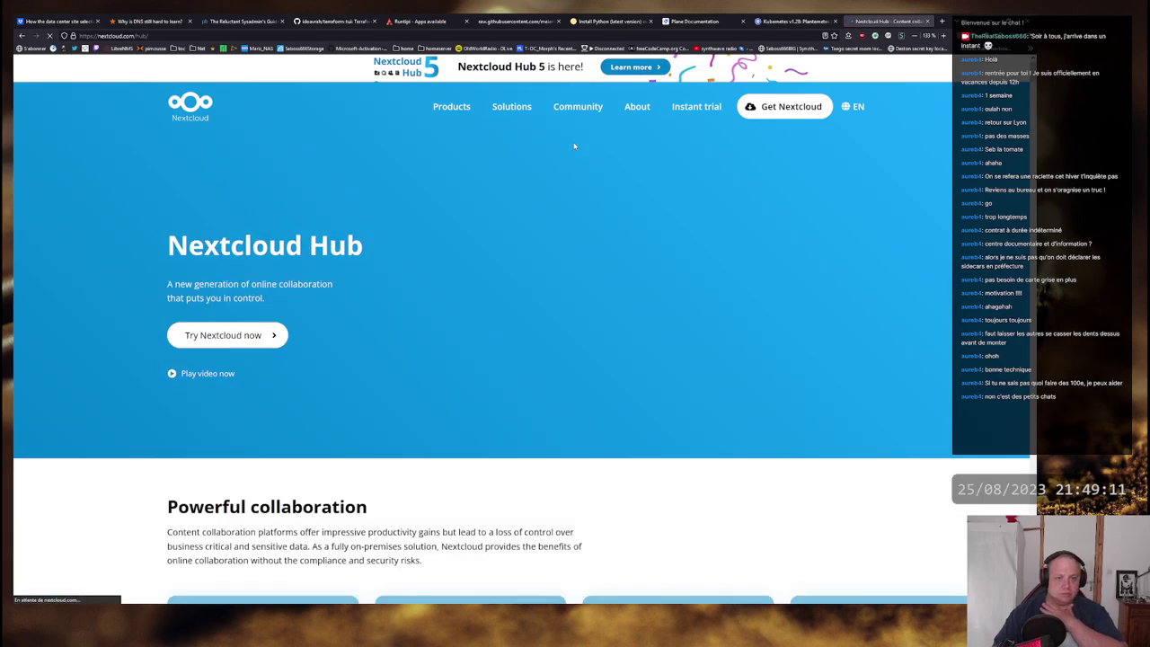
scroll(394, 230, down, 2)
scroll(394, 230, down, 2)
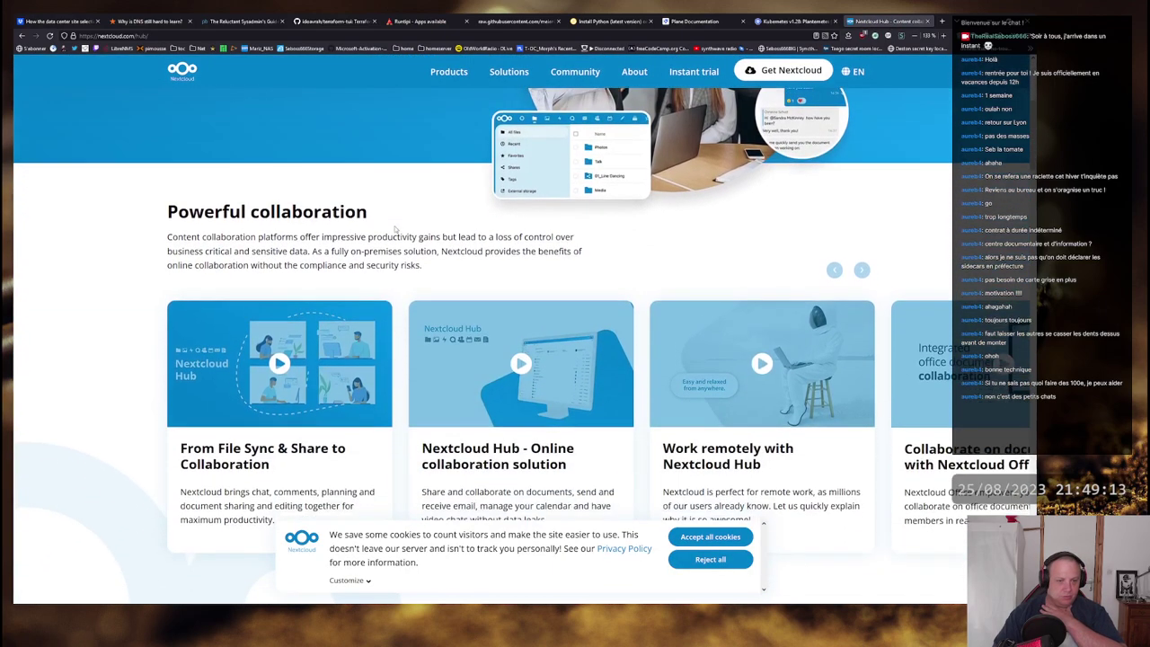
scroll(395, 233, up, 4)
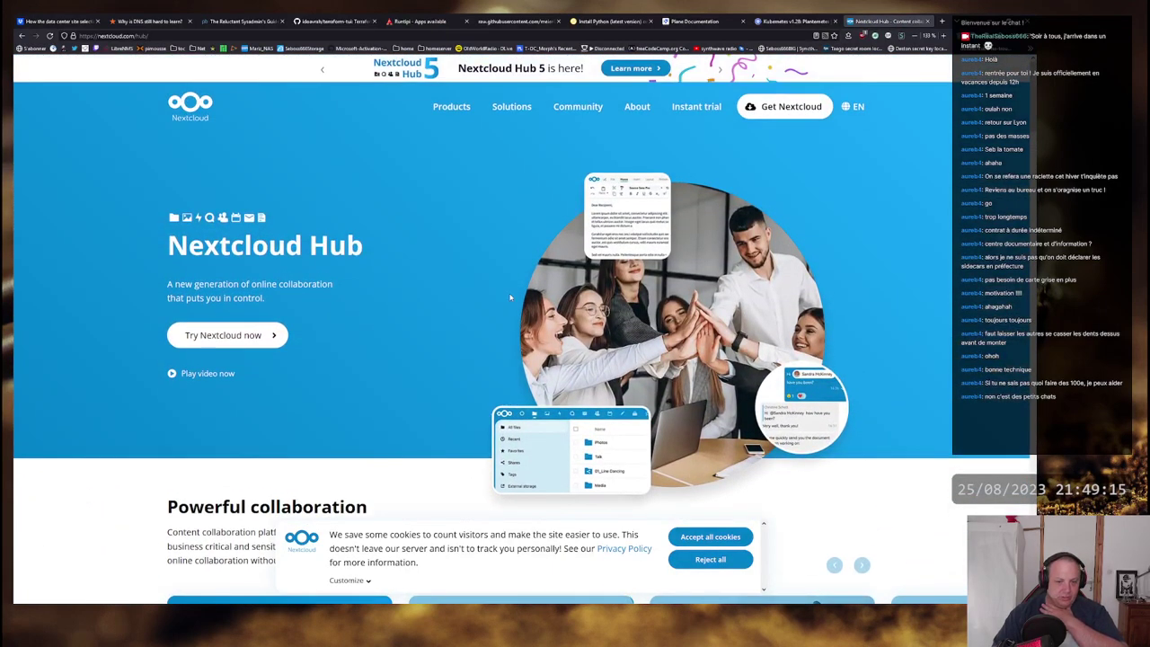
click(697, 569)
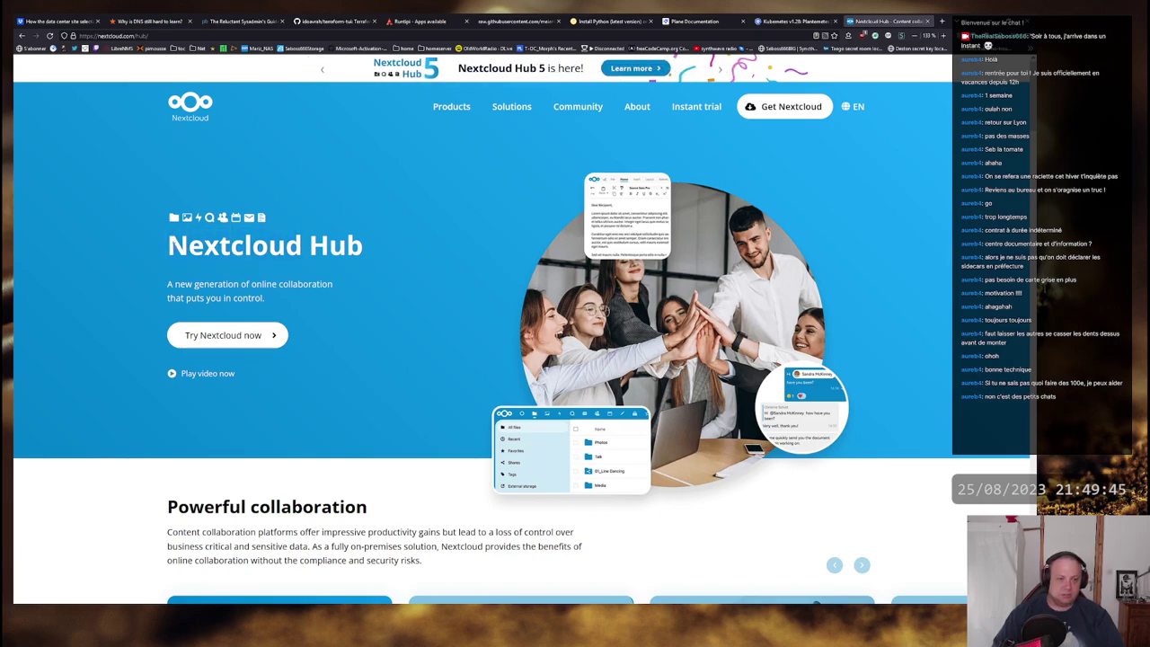
drag(168, 244, 302, 245)
click(303, 245)
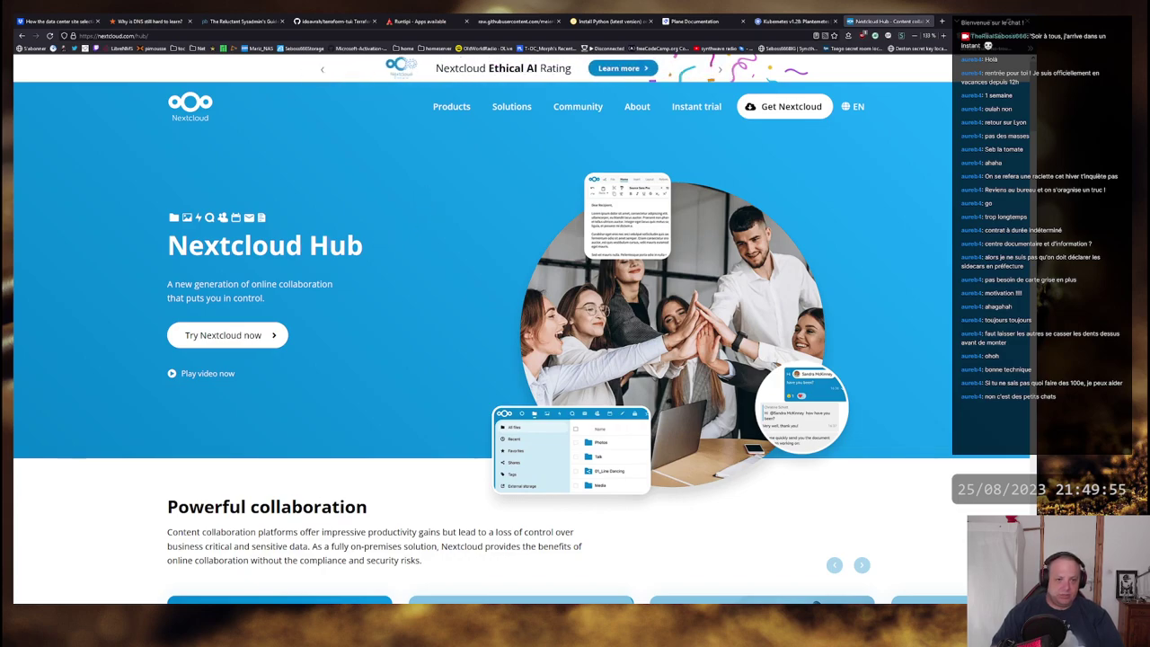
drag(309, 245, 191, 247)
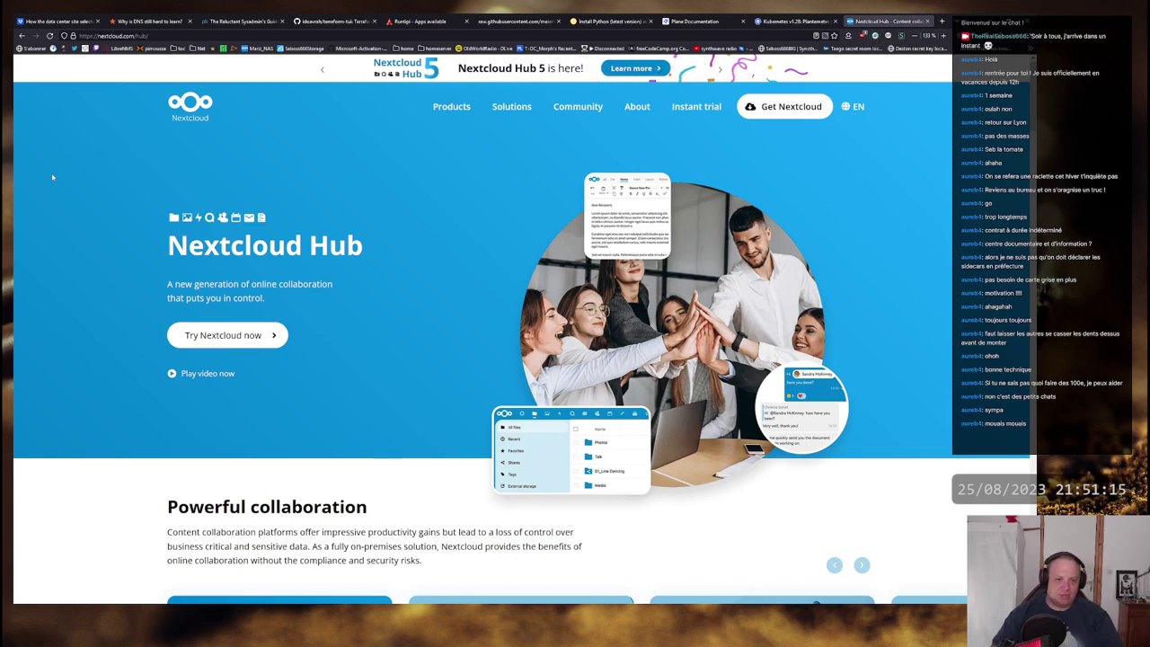
drag(168, 246, 362, 246)
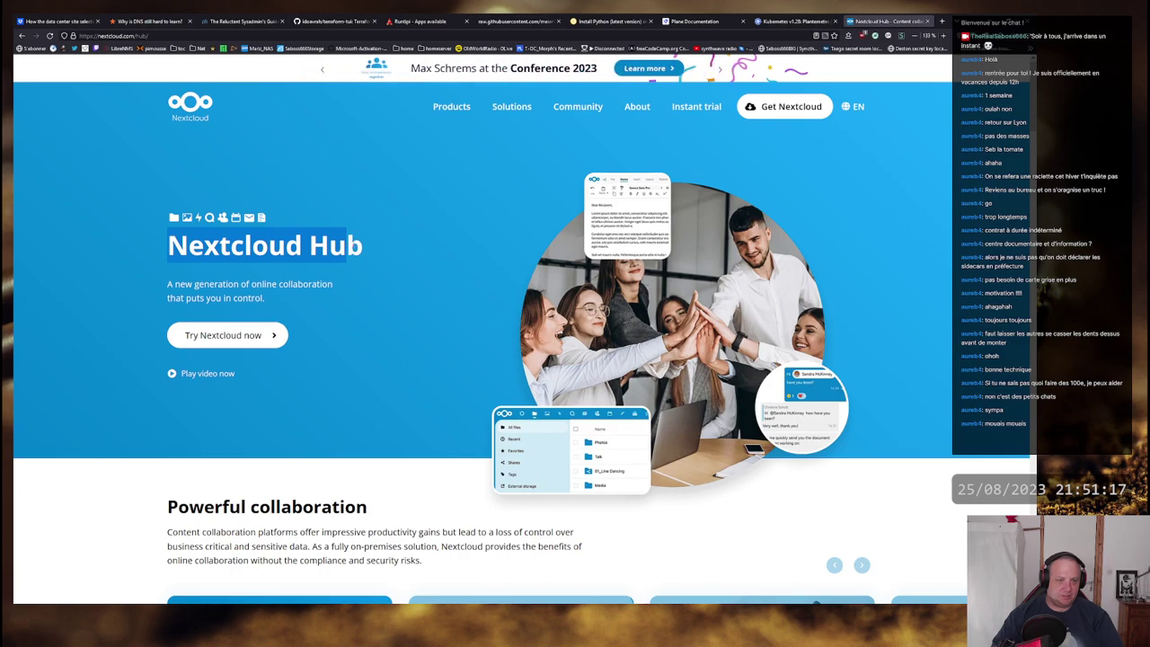
triple_click(366, 251)
click(370, 254)
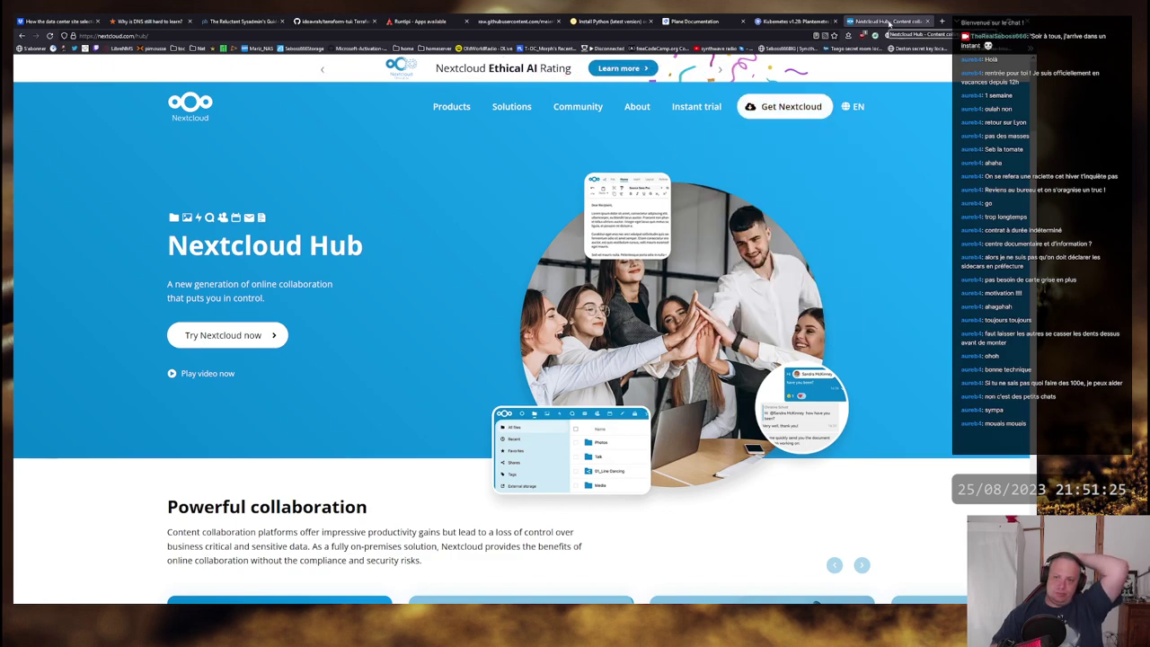
Step: Close the Nextcloud Hub and Runtipi apps tabs and bring up the raw Runtipi install.sh script
middle_click(890, 21)
middle_click(418, 21)
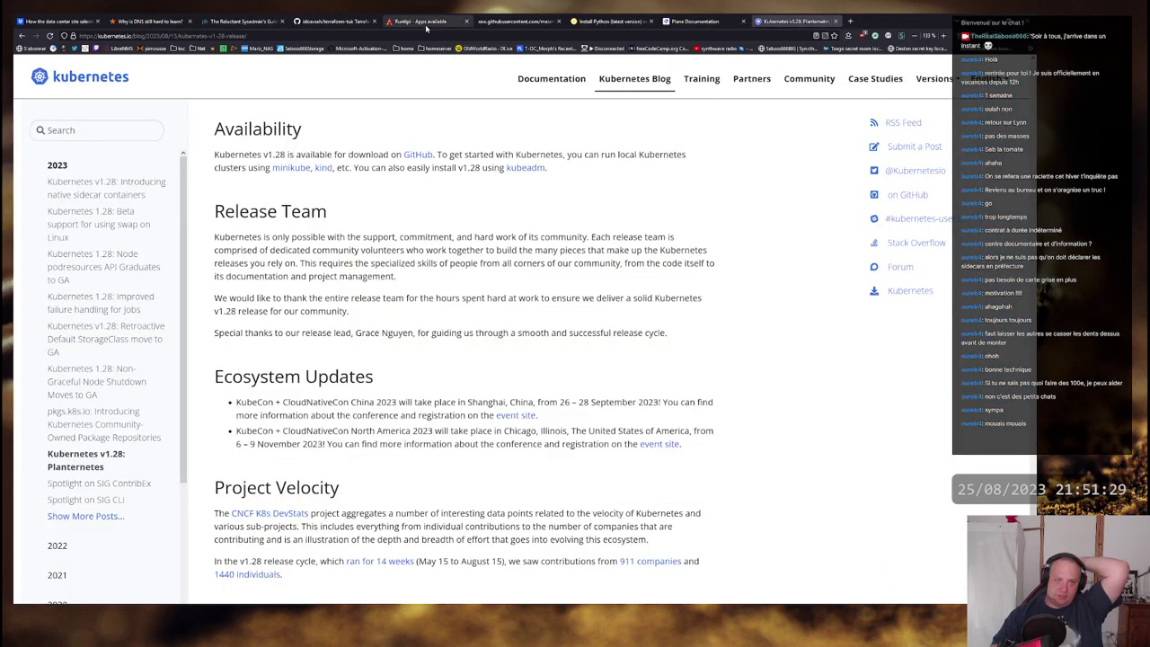
click(418, 21)
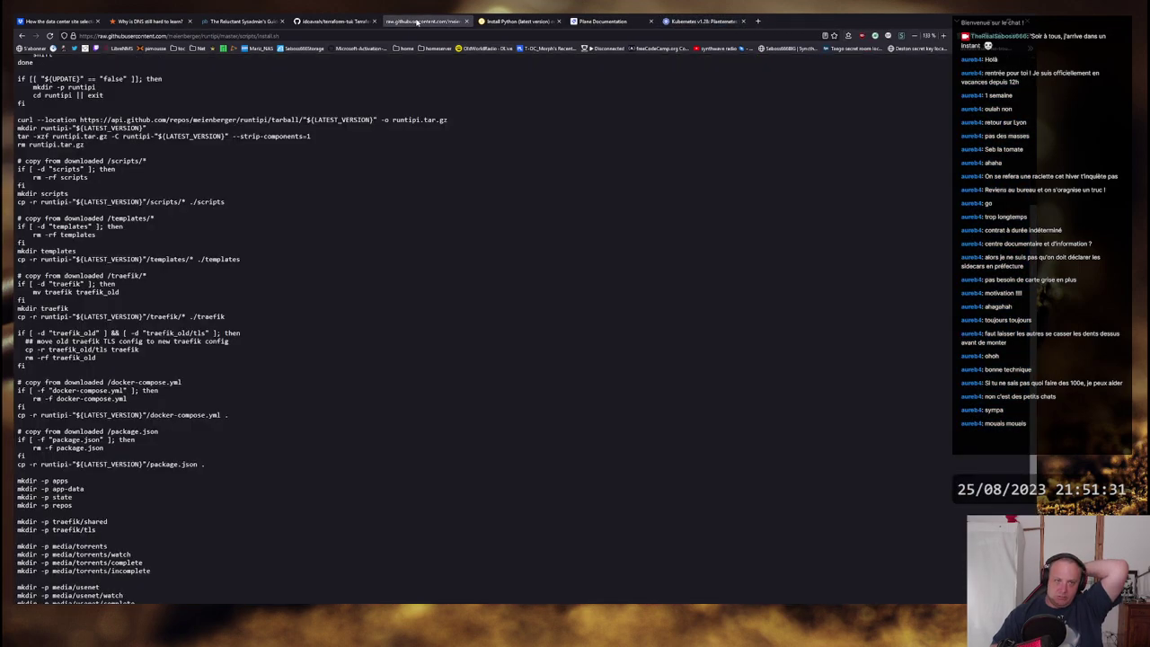
Step: Skim the Runtipi install.sh script, and close both its tab and the Plane Documentation tab
scroll(87, 87, down, 3)
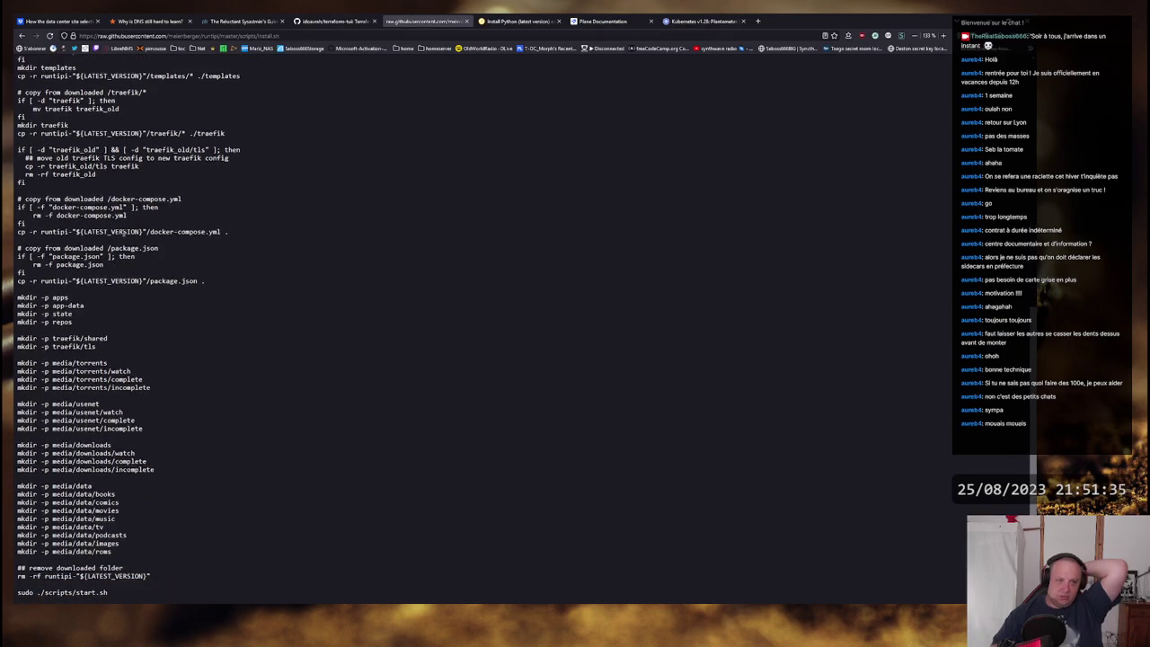
scroll(123, 232, up, 3)
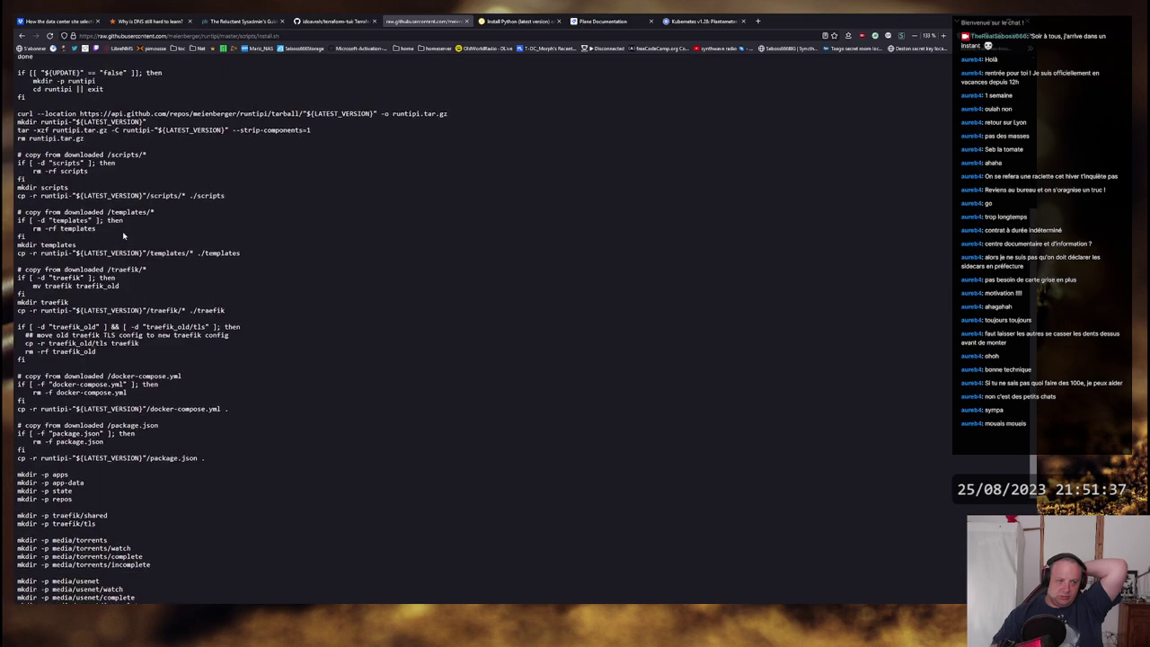
scroll(123, 235, up, 1)
scroll(162, 244, up, 3)
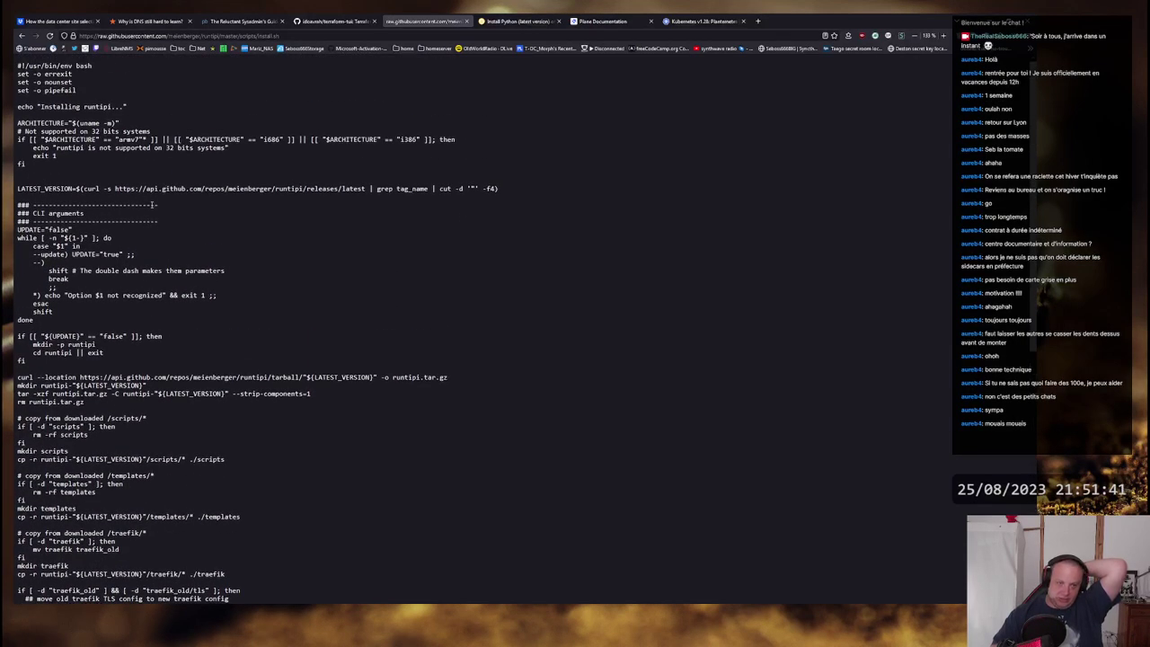
key(ctrl+w)
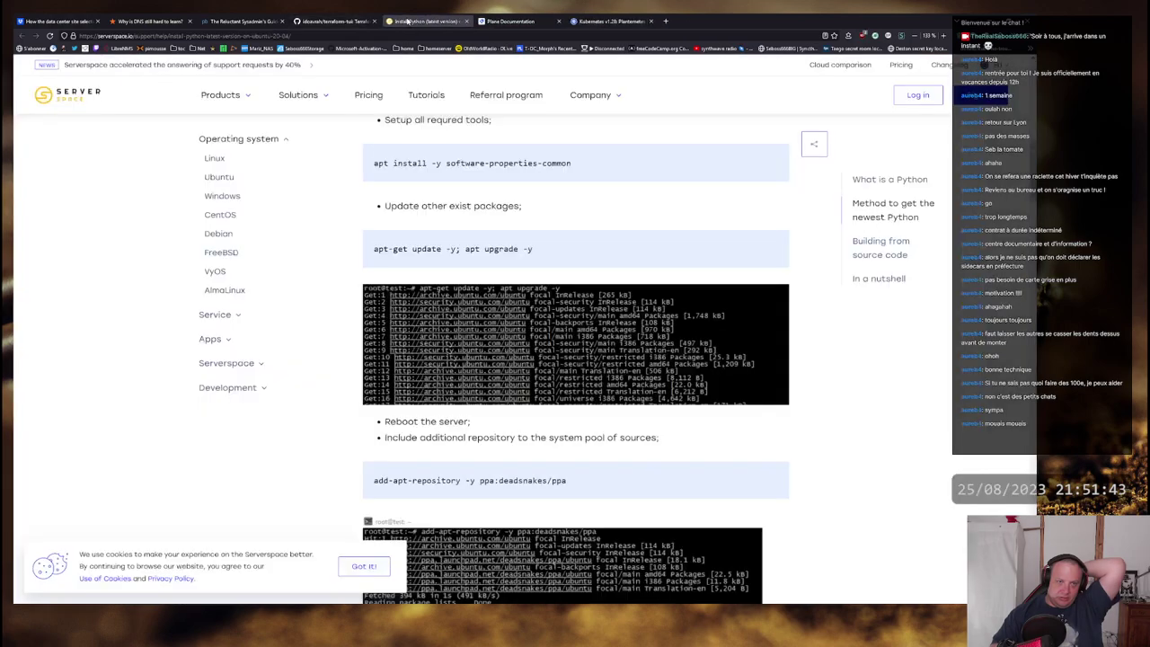
click(529, 21)
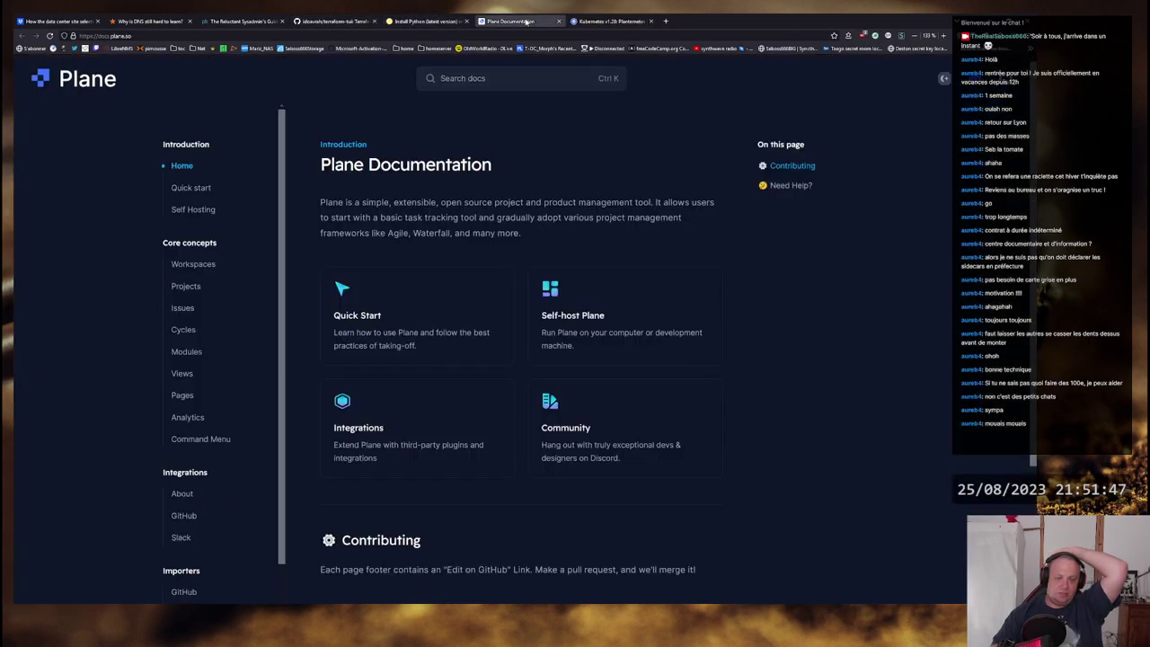
key(ctrl+w)
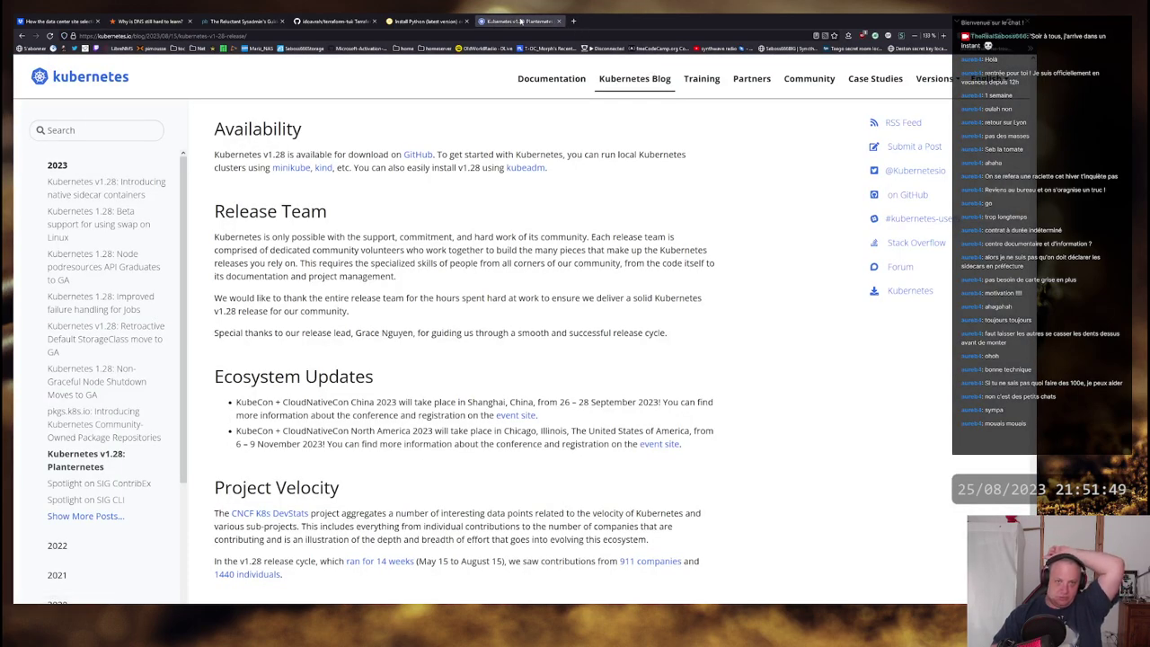
Step: Close the Kubernetes v1.28 blog page and open youtube.com in a new browser tab
key(ctrl+w)
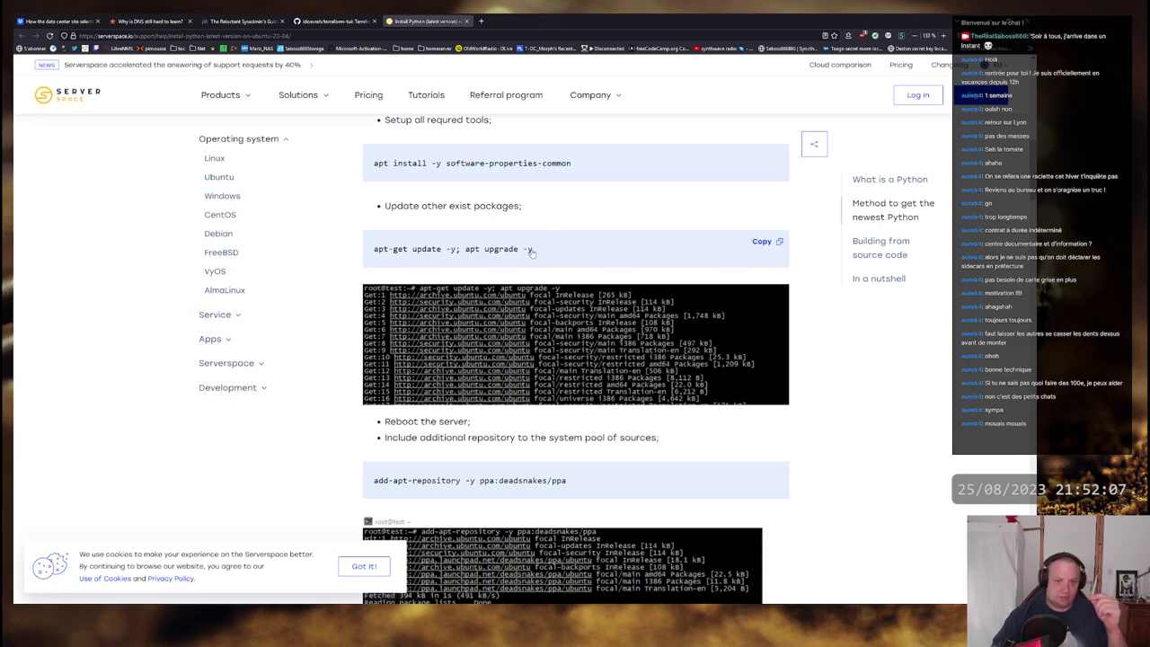
click(481, 21)
text(youtube.com/)
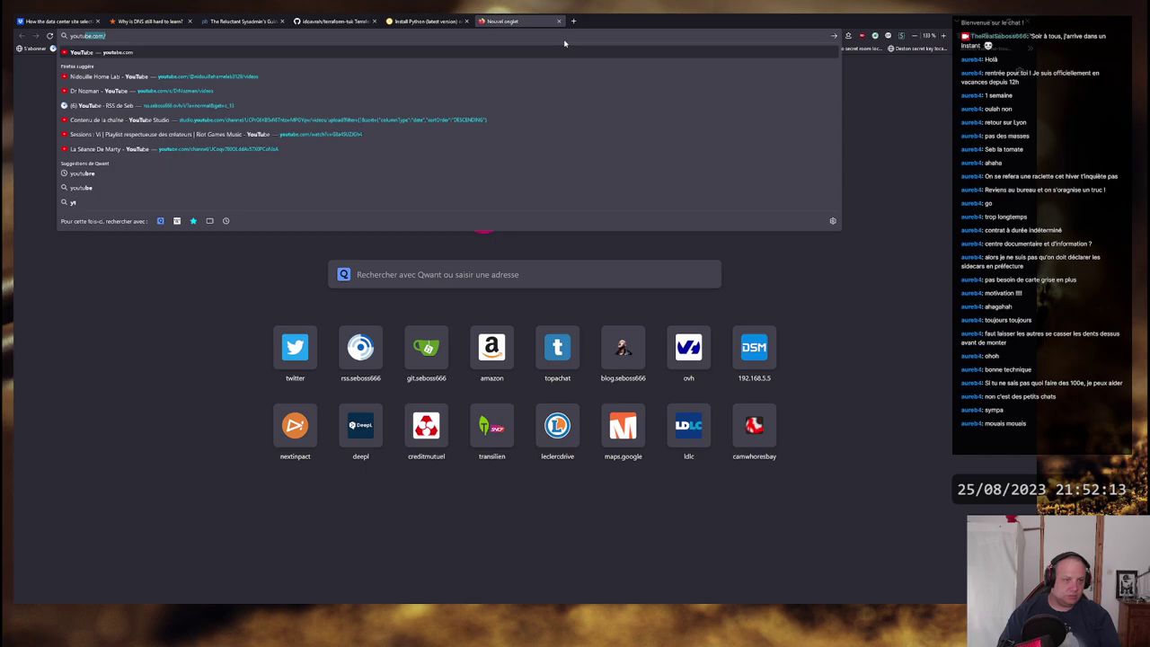
key(Return)
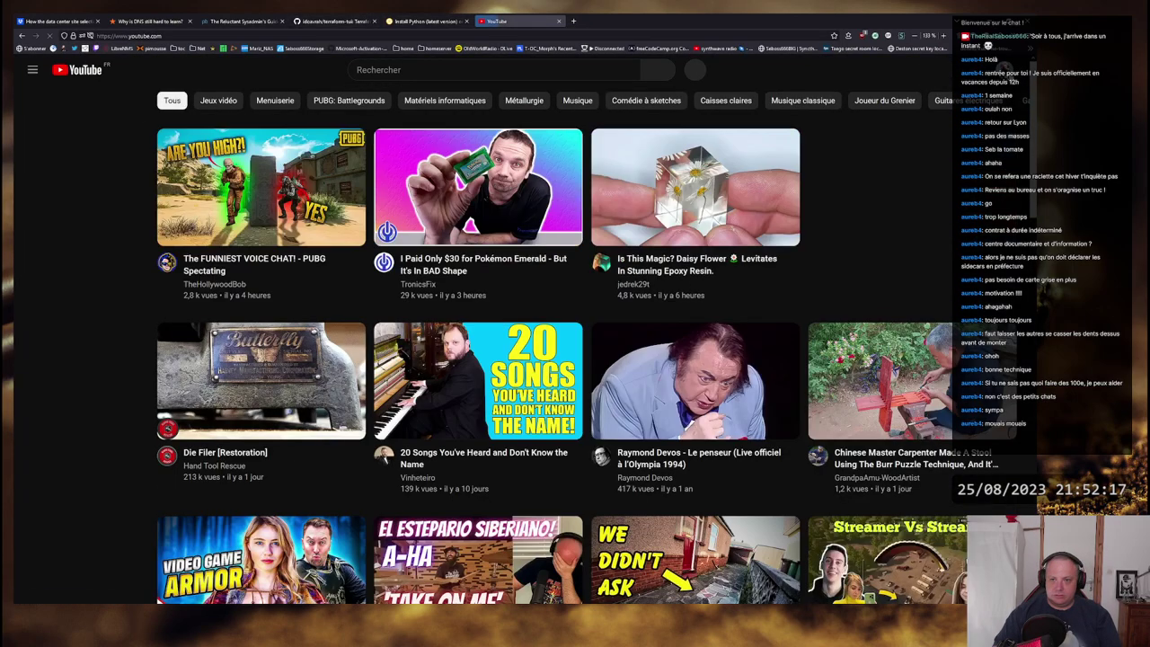
Step: Open the signed-in account's own YouTube channel and look through its list of published videos
click(947, 69)
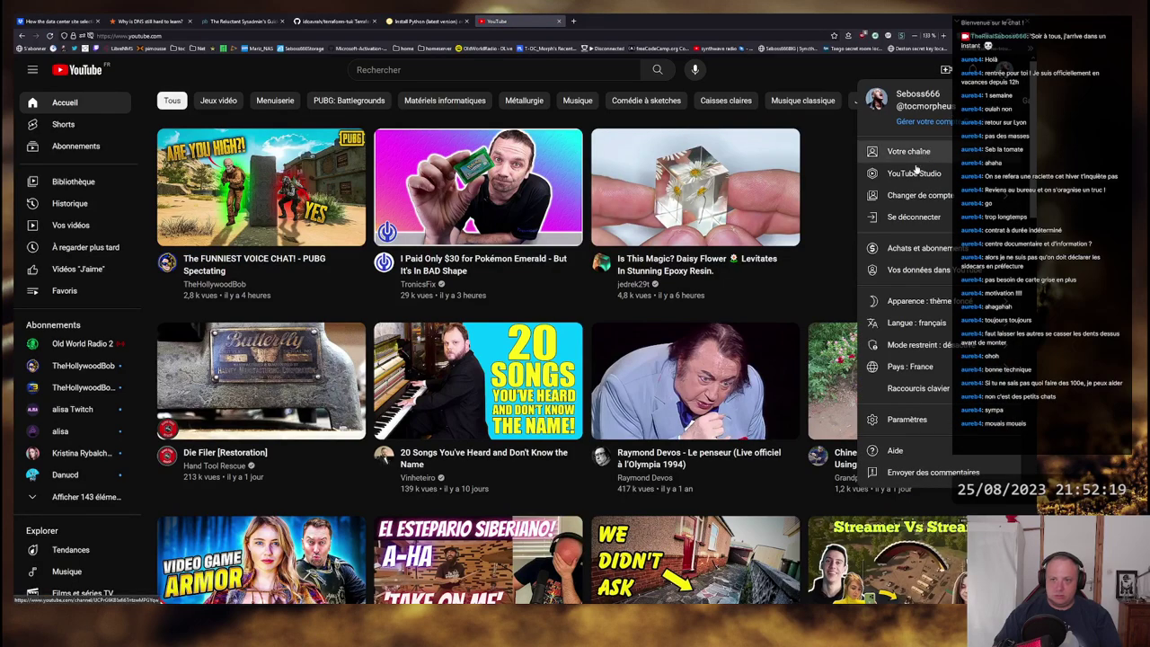
click(909, 151)
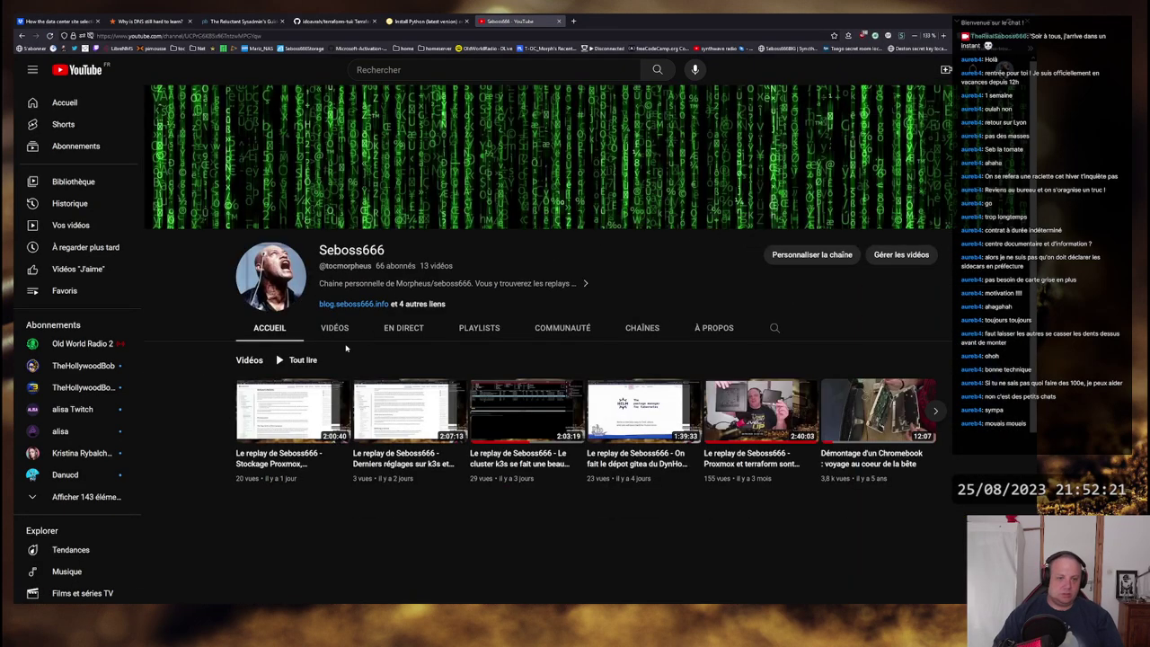
click(334, 327)
scroll(319, 310, down, 2)
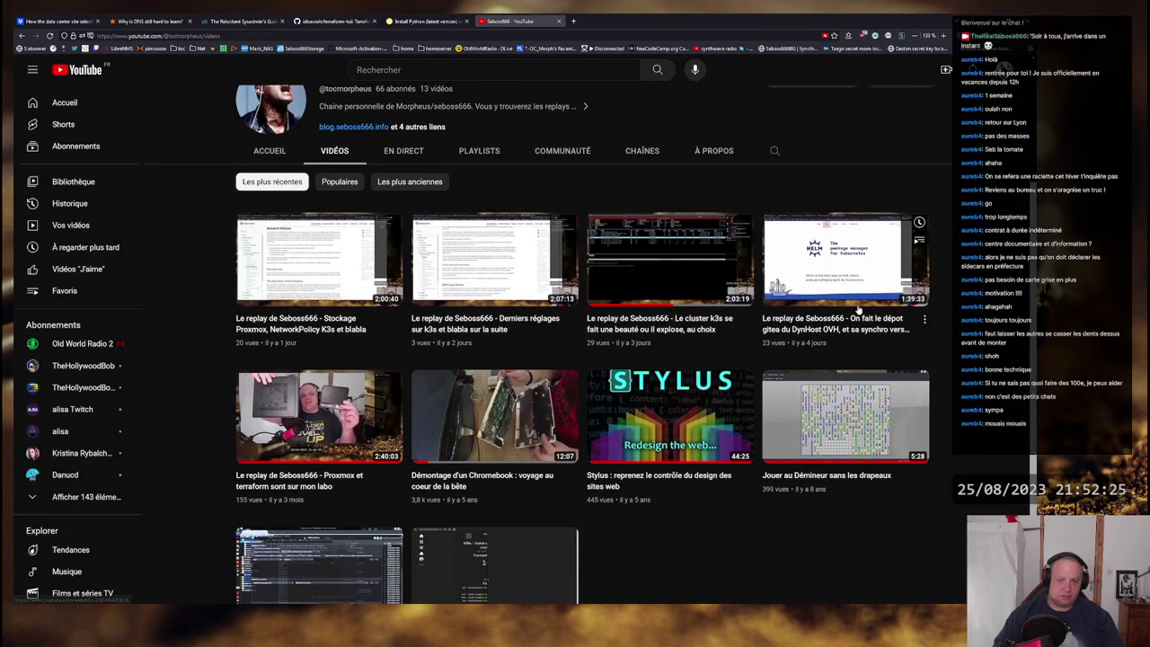
mouse_move(617, 329)
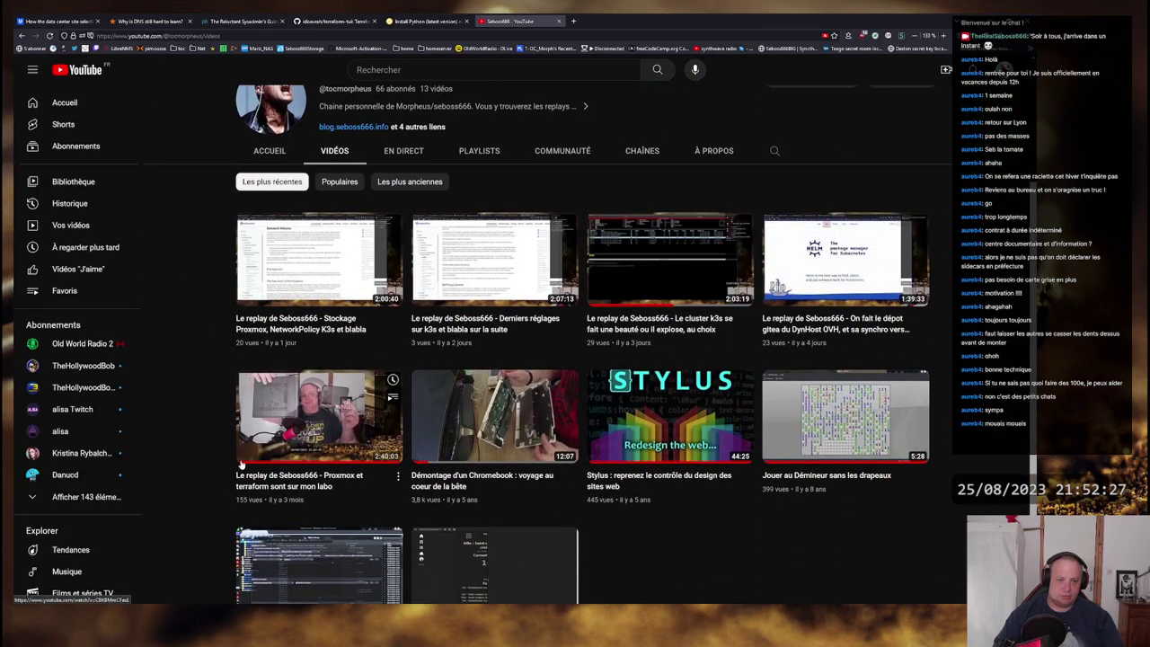
mouse_move(876, 487)
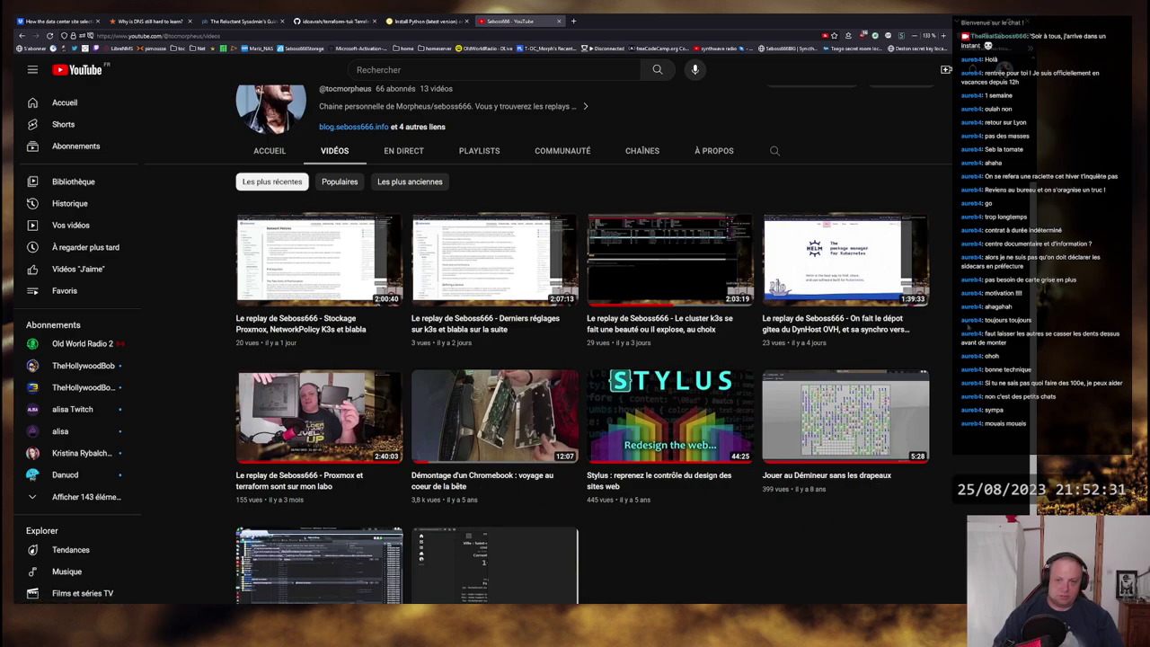
scroll(548, 341, up, 1)
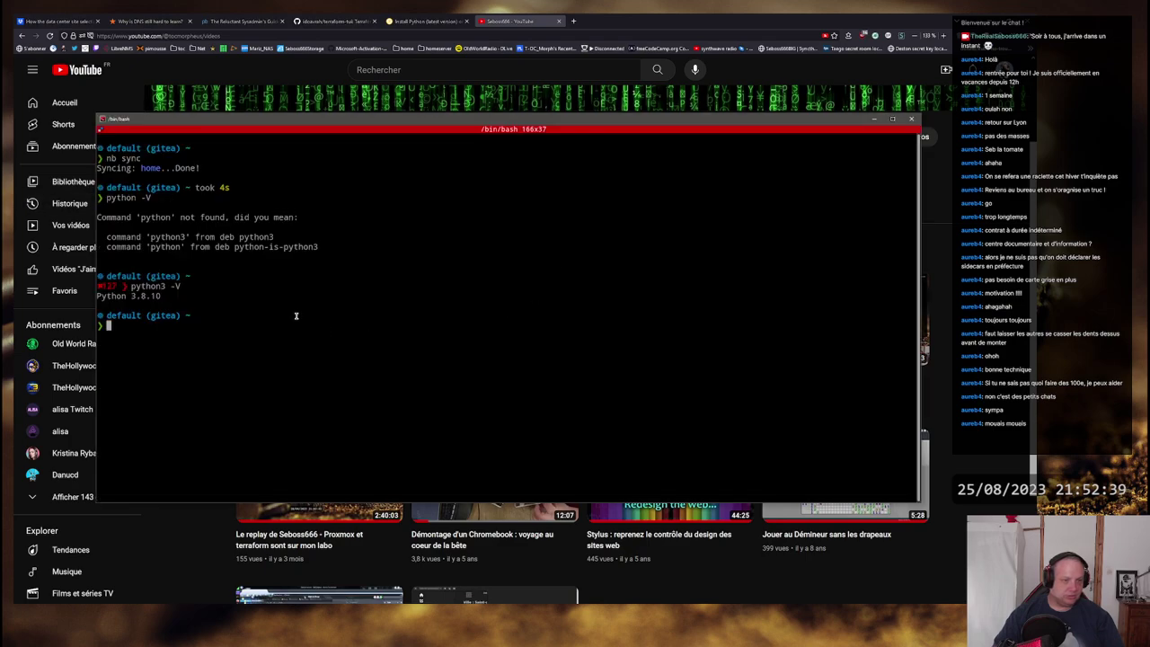
Step: Display note 41 in the terminal with nb show and highlight the ffmpeg command for merging video files
text(nb show 1)
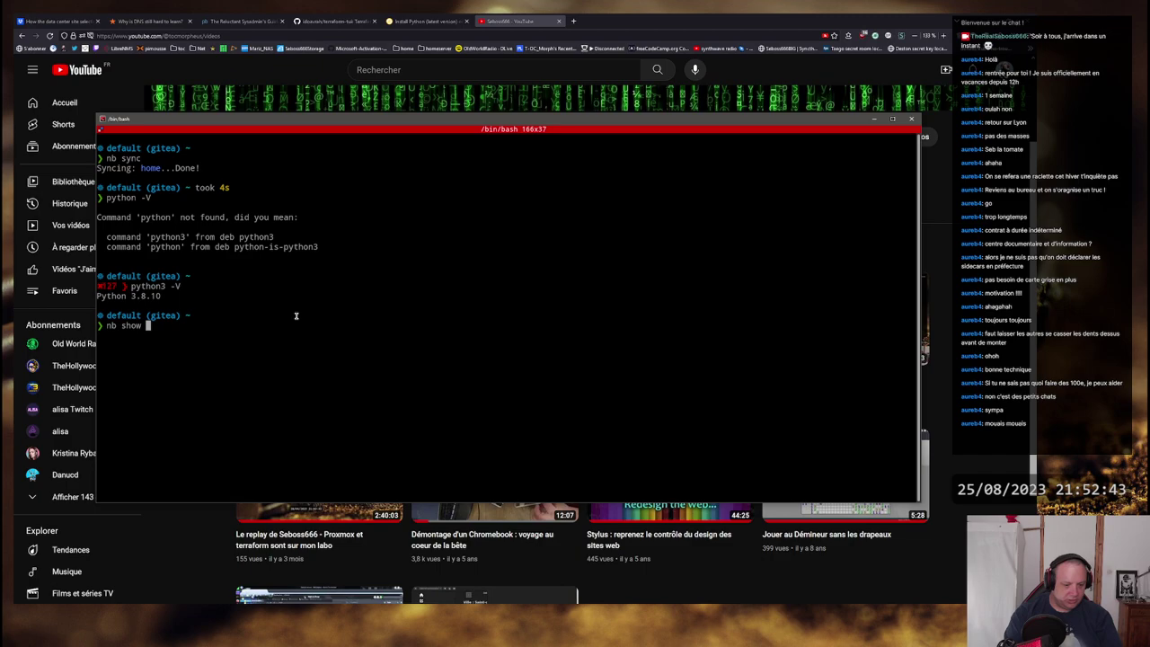
key(Return)
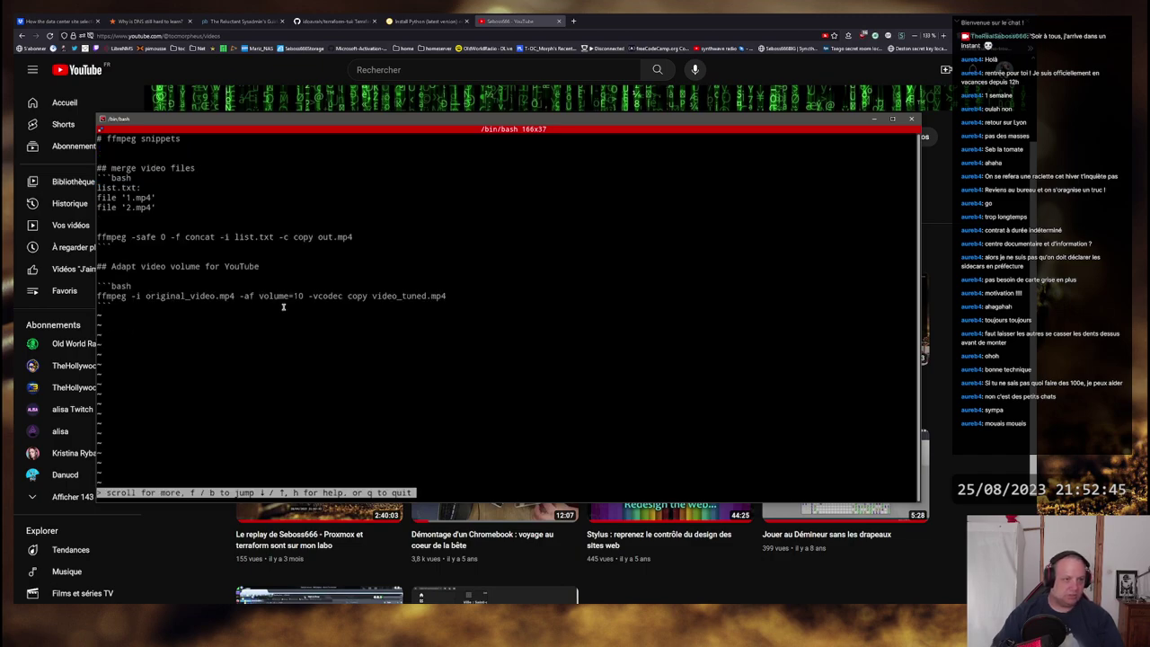
drag(183, 238, 915, 237)
click(113, 239)
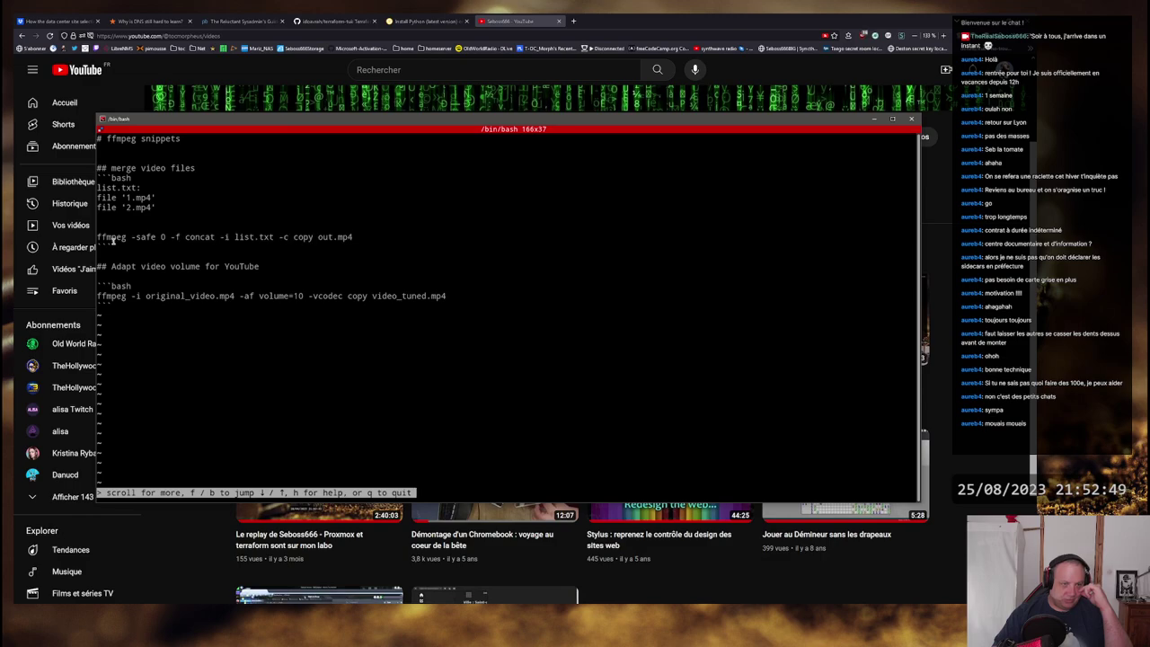
double_click(109, 238)
double_click(340, 236)
double_click(113, 237)
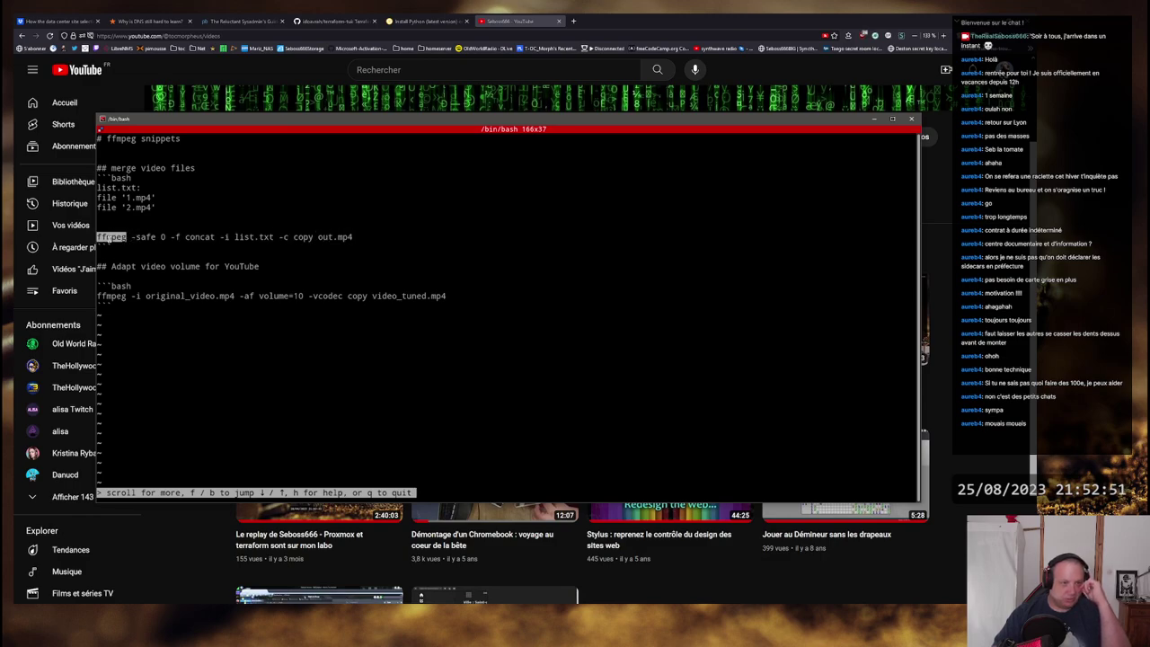
Step: Highlight the ffmpeg command that adapts video volume for YouTube, and minimize the terminal
double_click(113, 296)
click(117, 298)
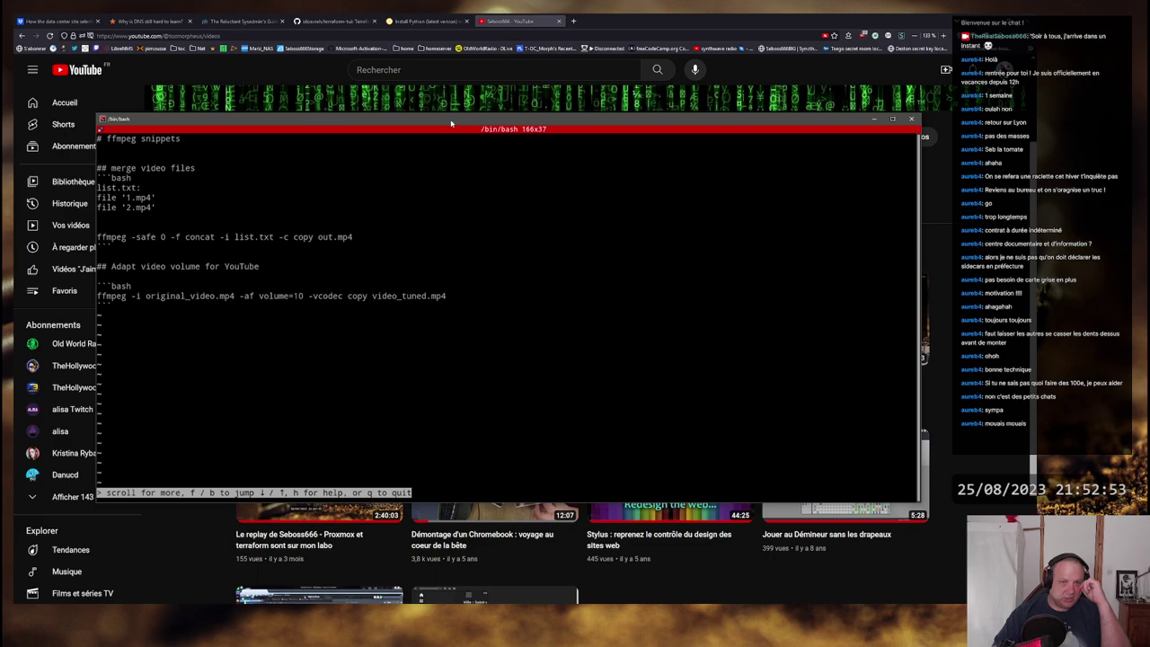
drag(445, 296, 95, 297)
click(447, 296)
drag(446, 296, 96, 297)
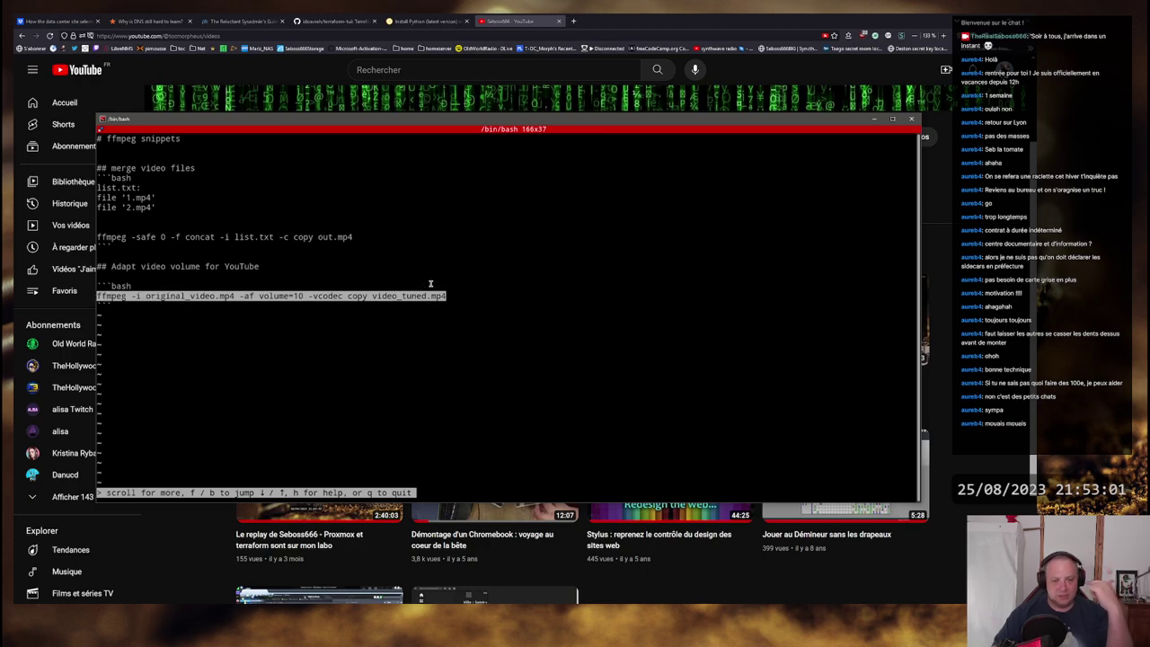
mouse_move(446, 295)
mouse_down()
mouse_move(106, 286)
mouse_move(97, 297)
mouse_move(447, 296)
mouse_up()
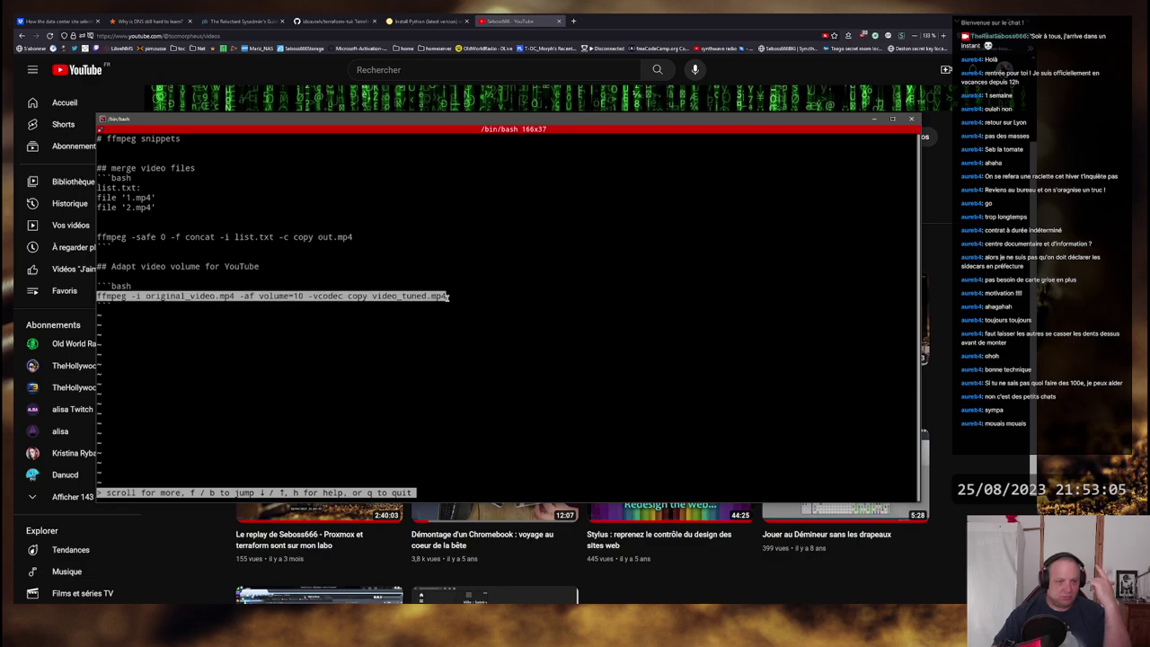
click(444, 296)
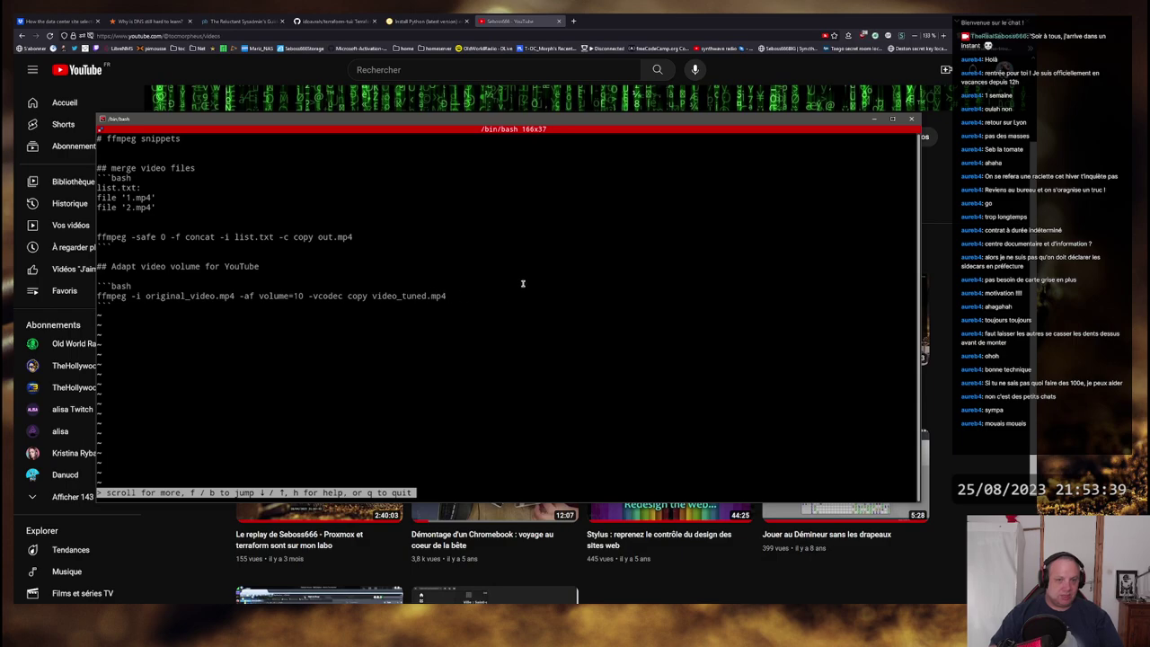
click(874, 119)
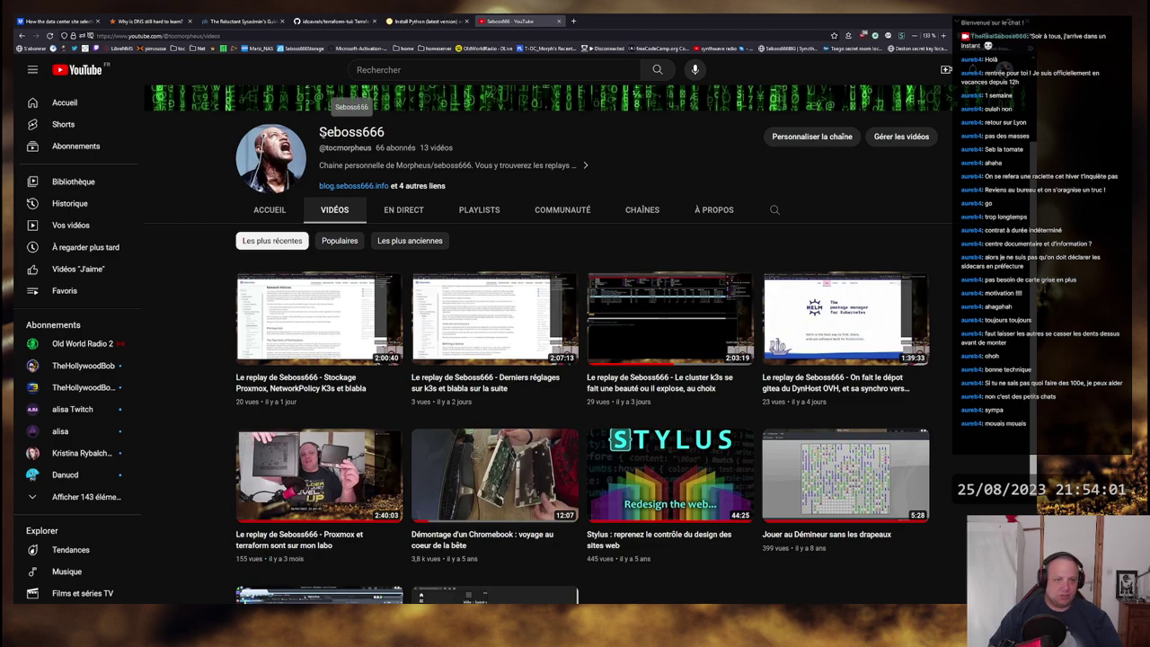
Step: Highlight the channel's name and its handle in the YouTube channel header
triple_click(386, 132)
double_click(377, 132)
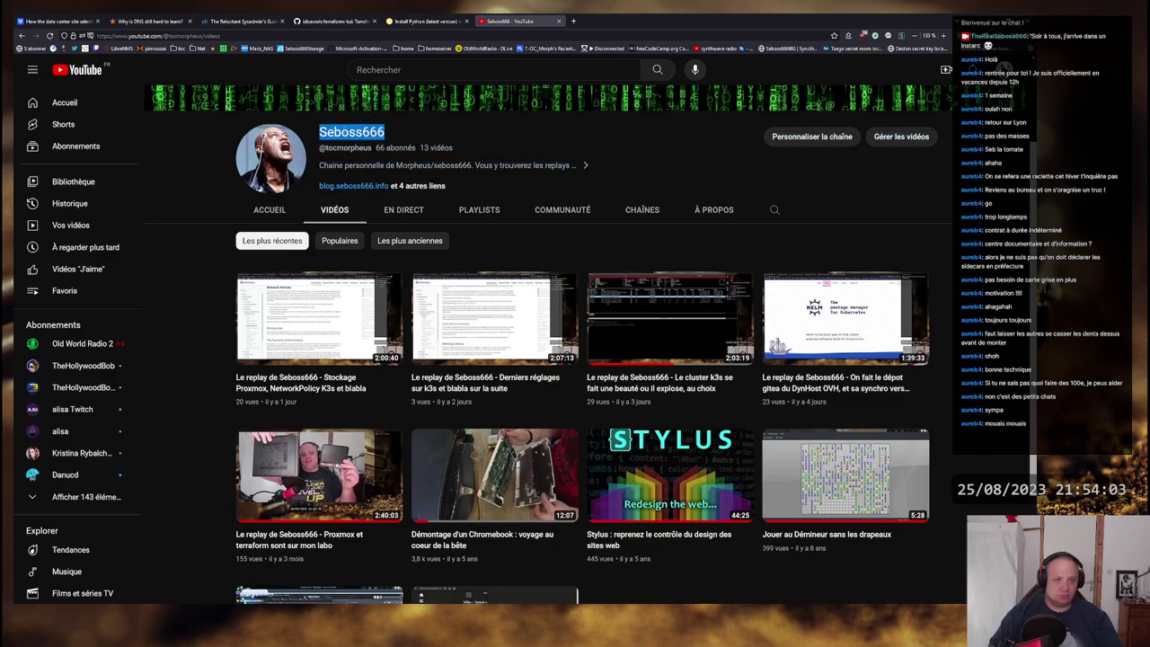
mouse_move(320, 132)
mouse_down()
mouse_move(385, 132)
mouse_move(326, 147)
mouse_up()
click(368, 147)
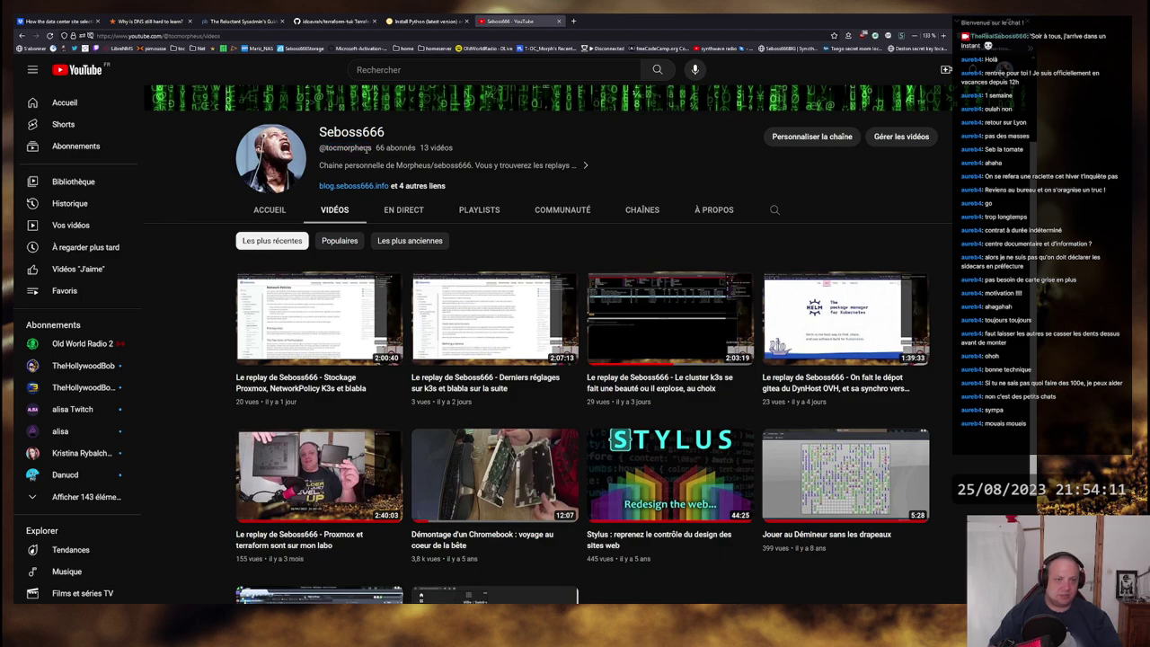
double_click(345, 149)
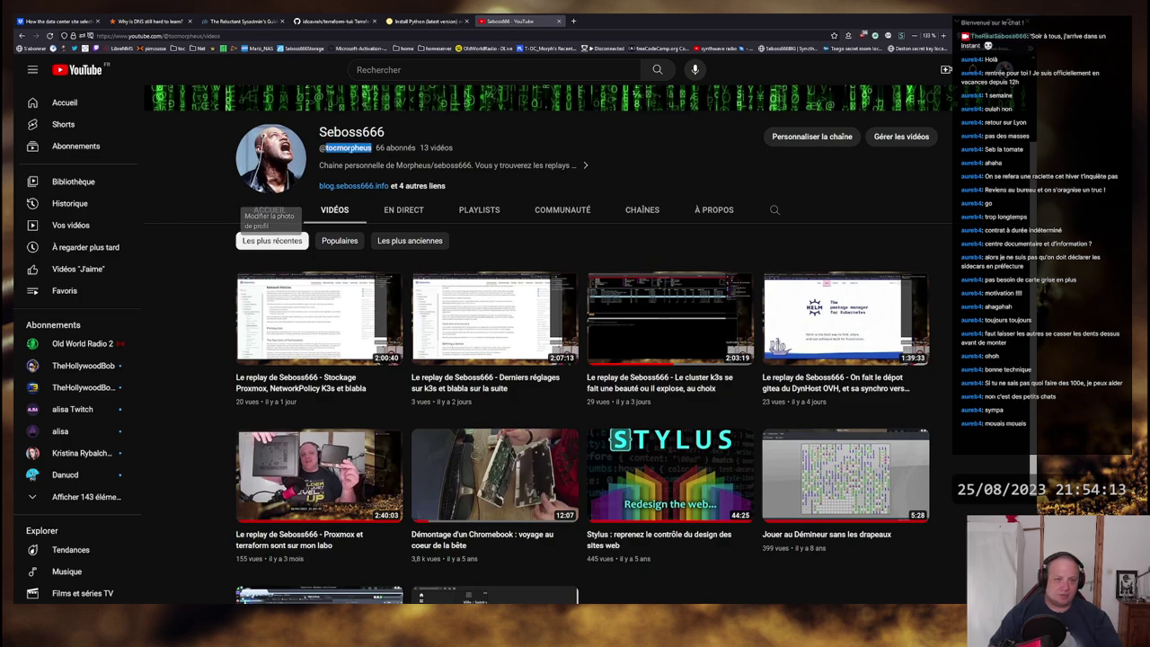
double_click(345, 149)
click(347, 148)
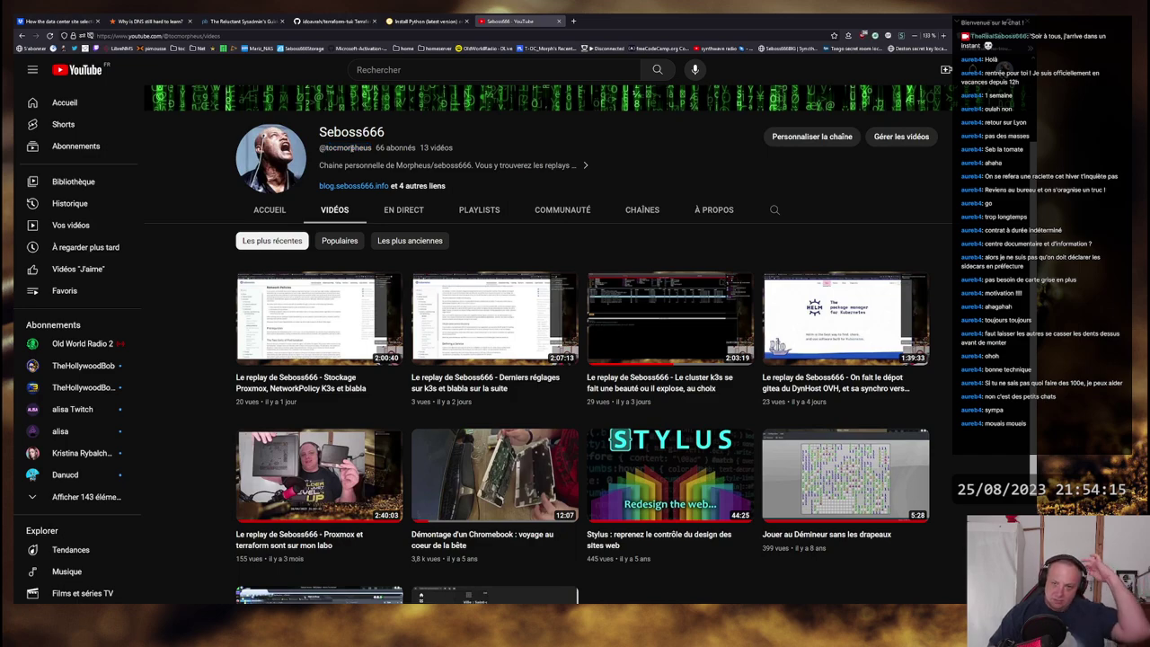
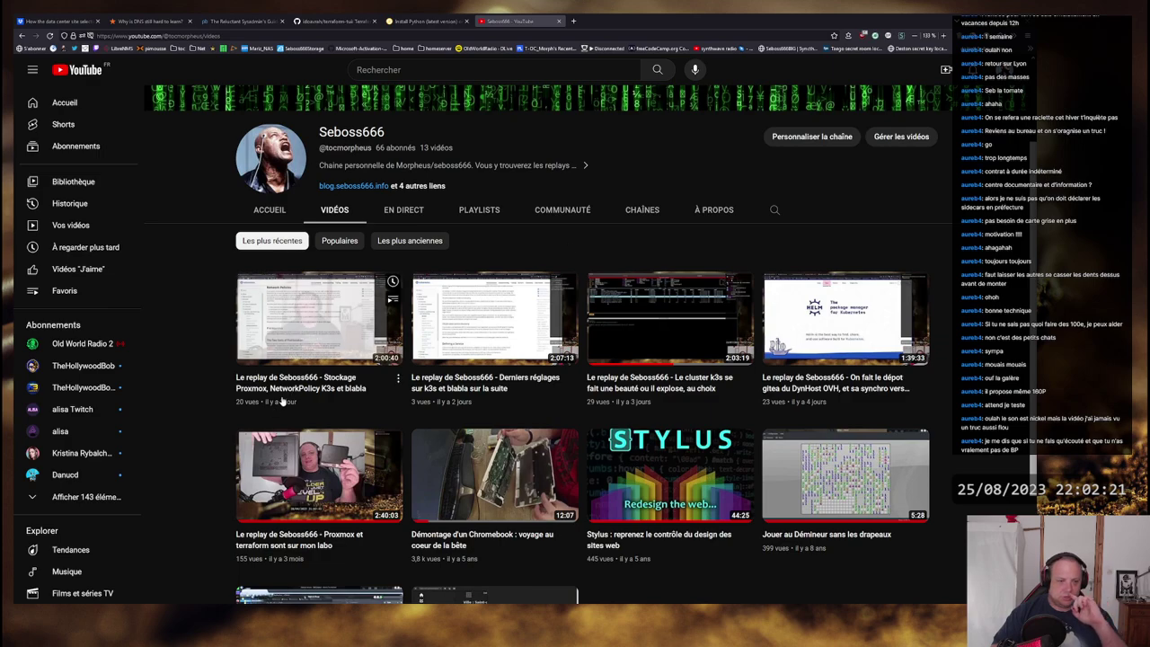
Step: Open the replay "Stockage Proxmox, NetworkPolicy K3s et blabla" in a new tab and examine its available quality options
middle_click(319, 319)
click(639, 19)
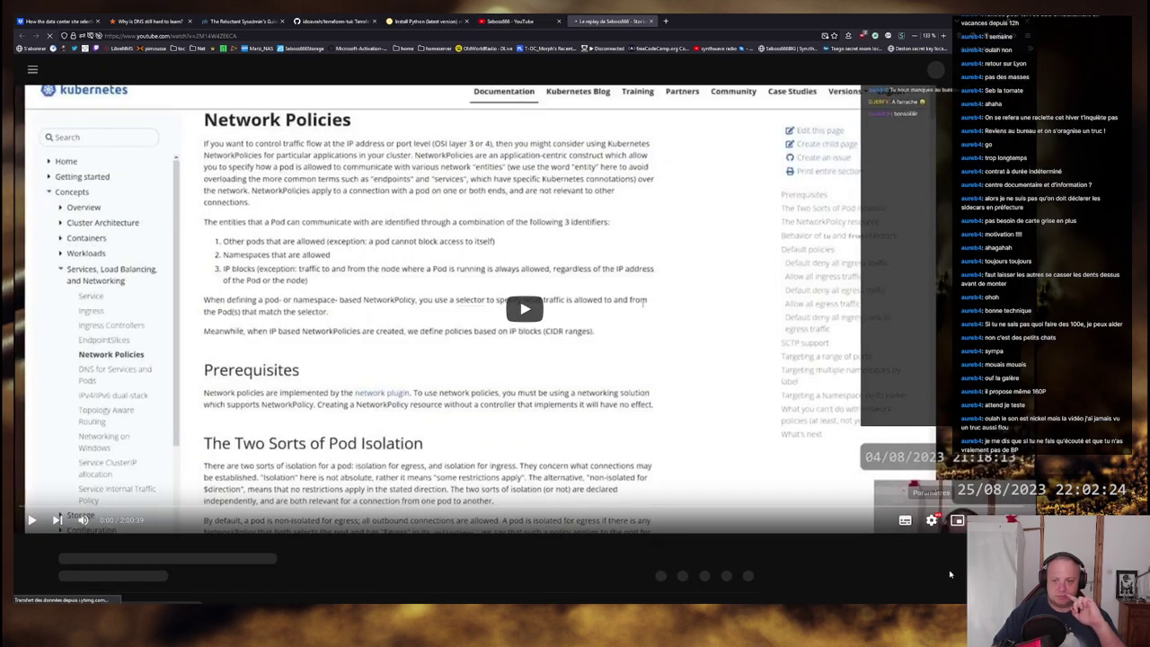
click(931, 519)
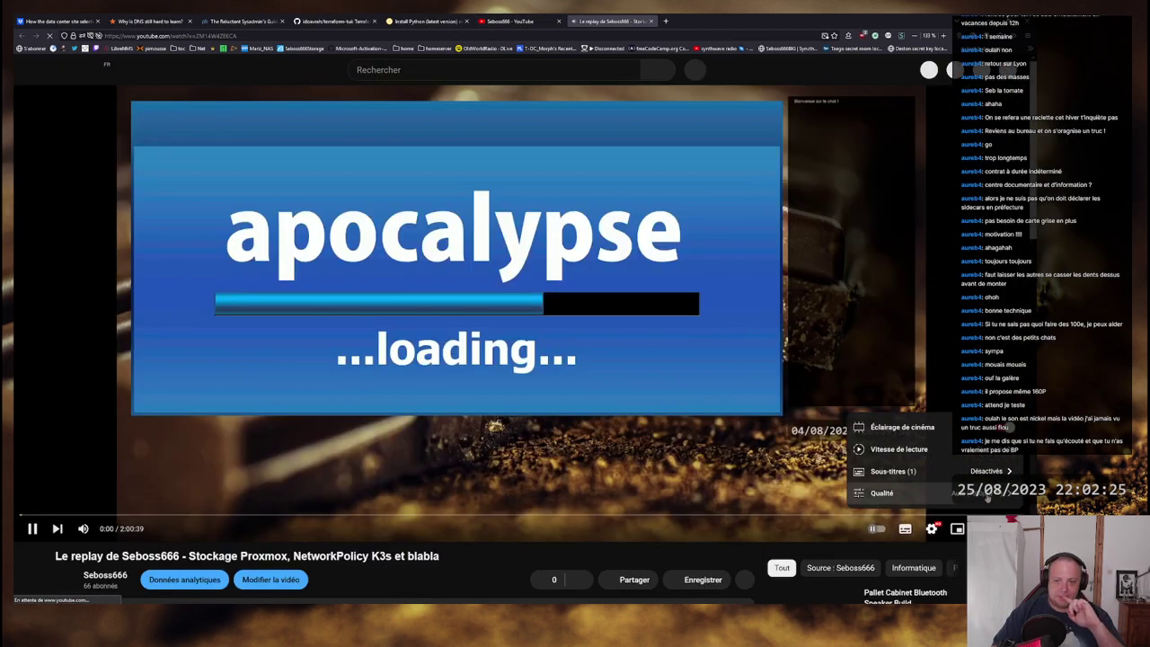
click(925, 490)
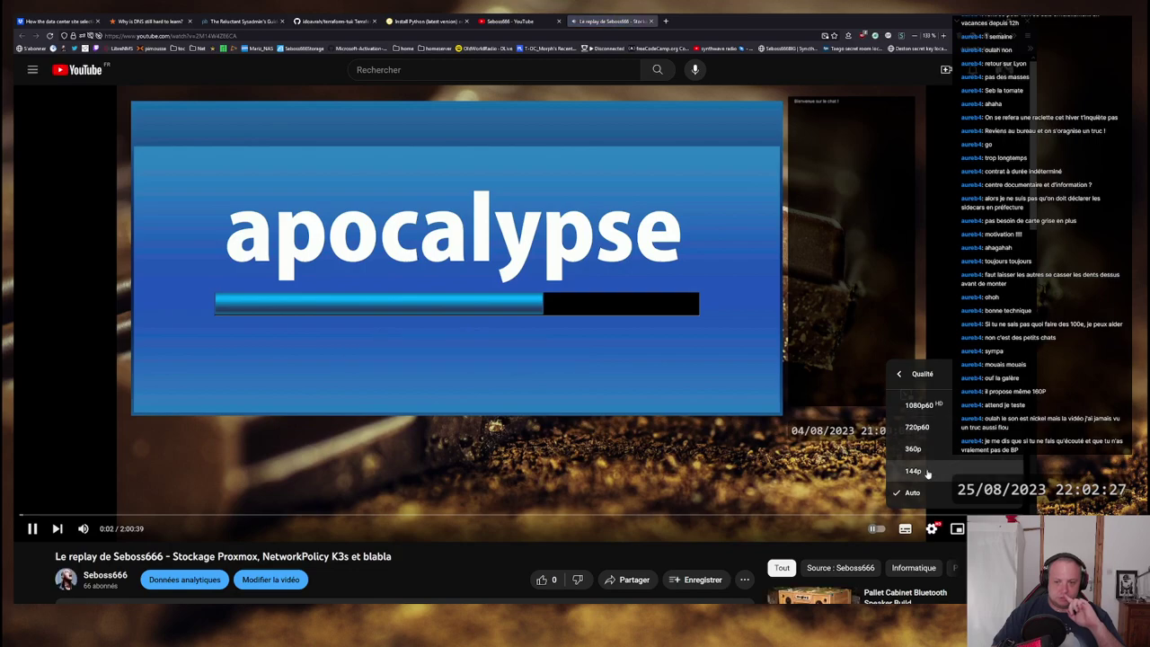
Step: Copy the replay video's URL and close its browser tab
right_click(249, 36)
click(269, 88)
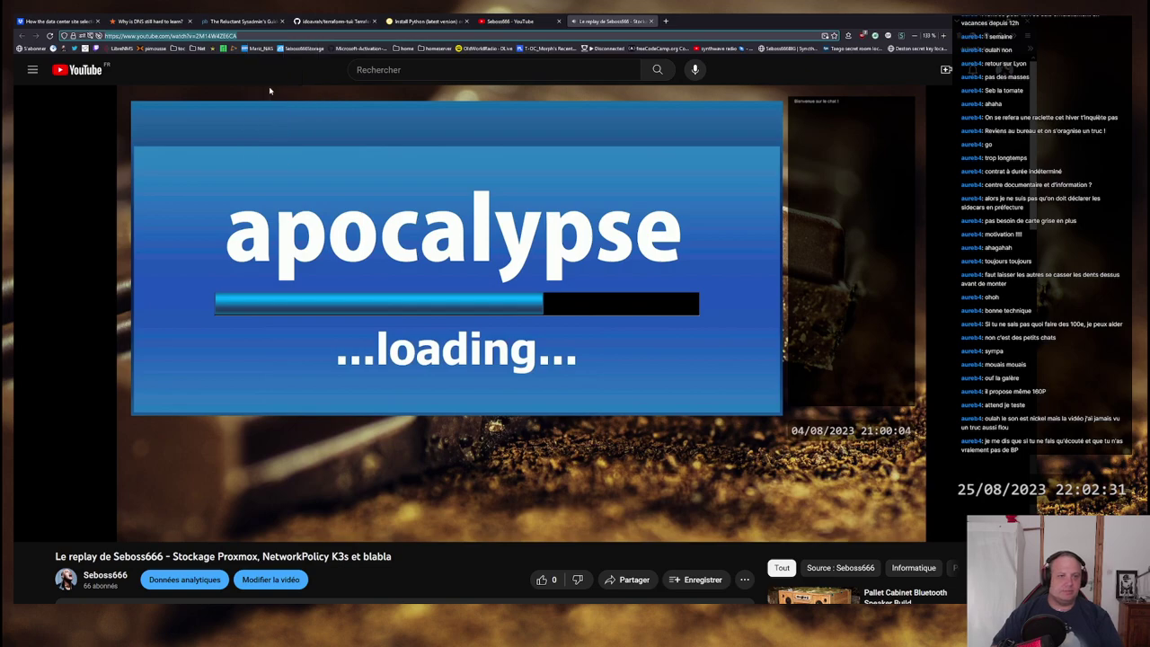
middle_click(622, 23)
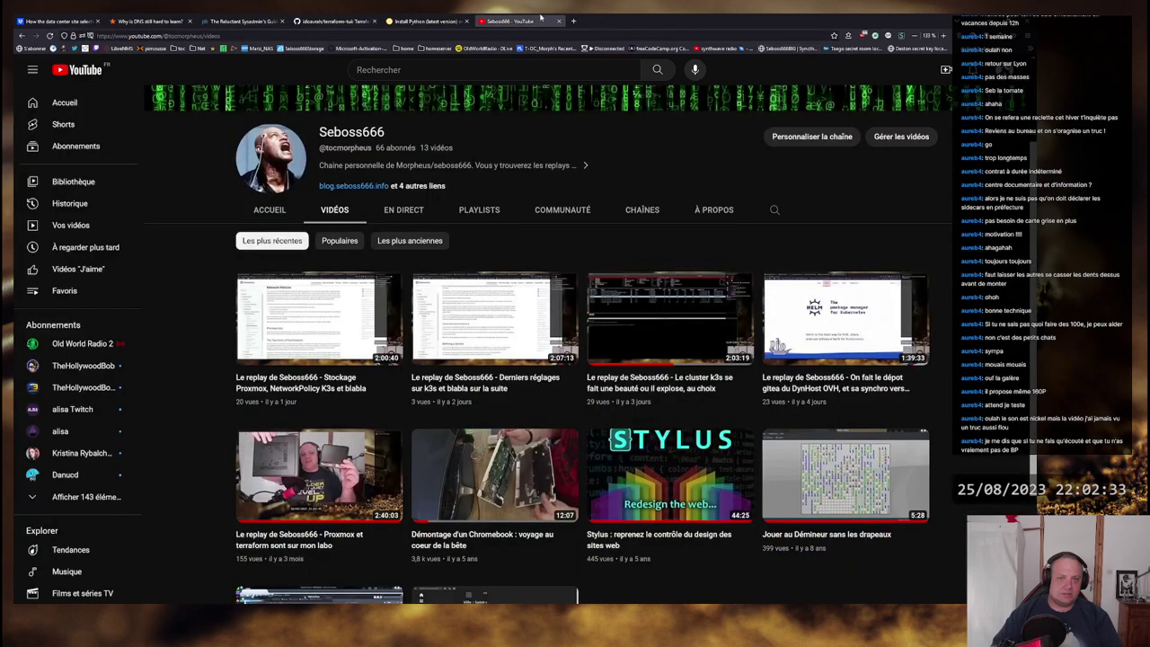
Step: Return to the terminal, quit the displayed note and run the YT command to switch to the Youtube downloads folder
key(F12)
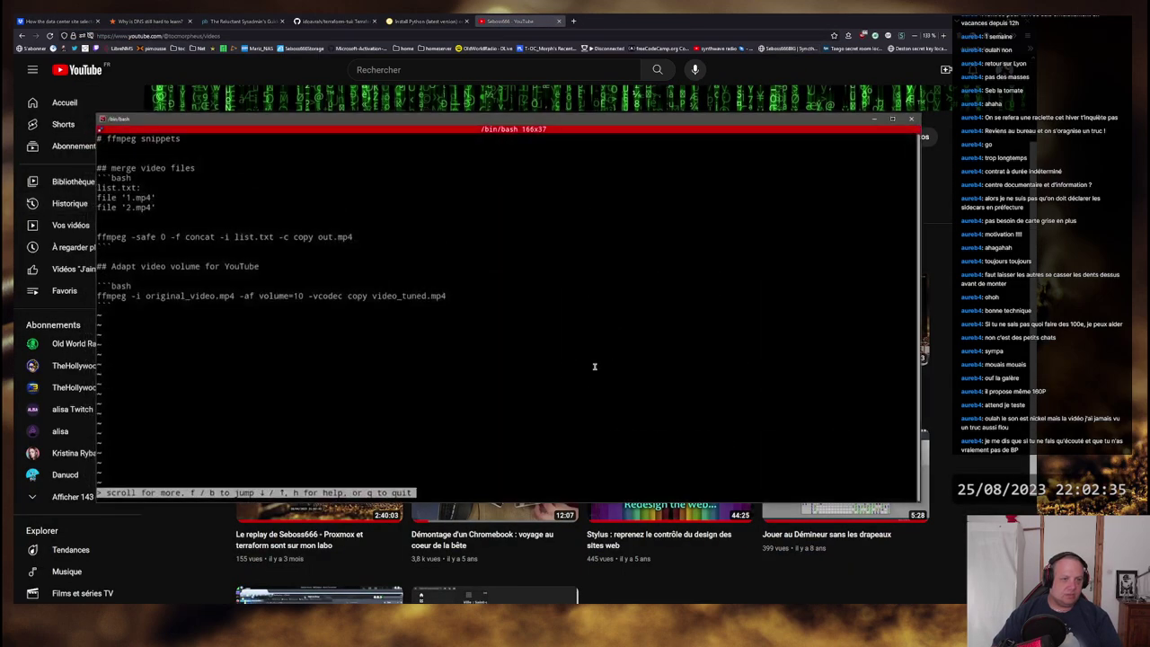
key(q)
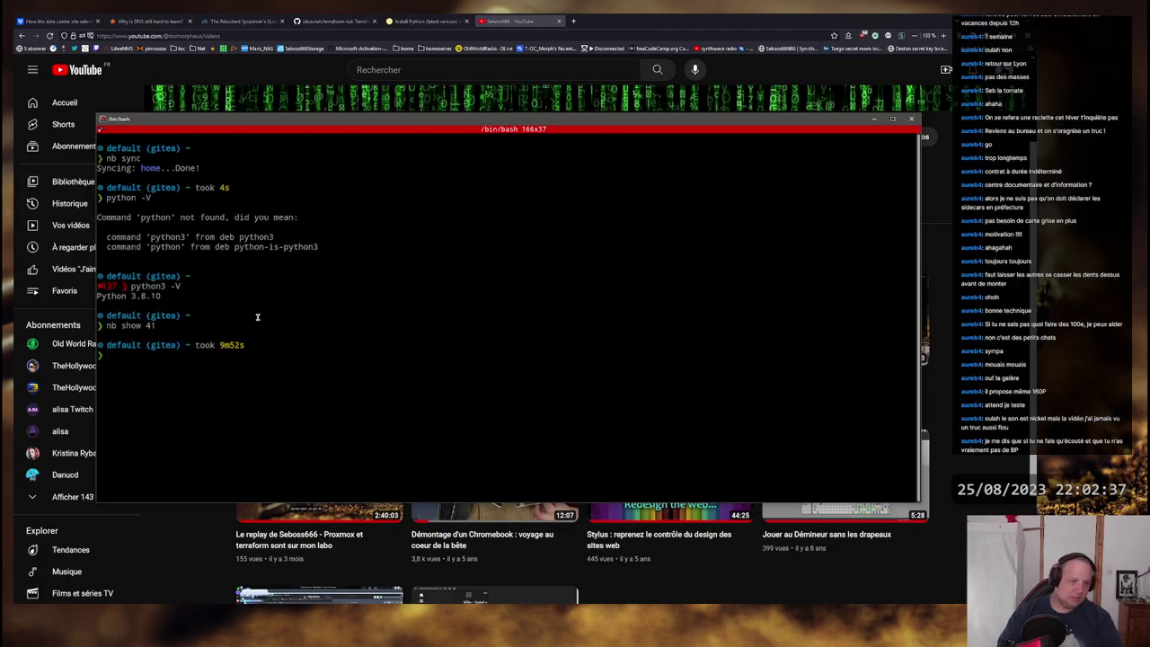
text(YT)
key(Return)
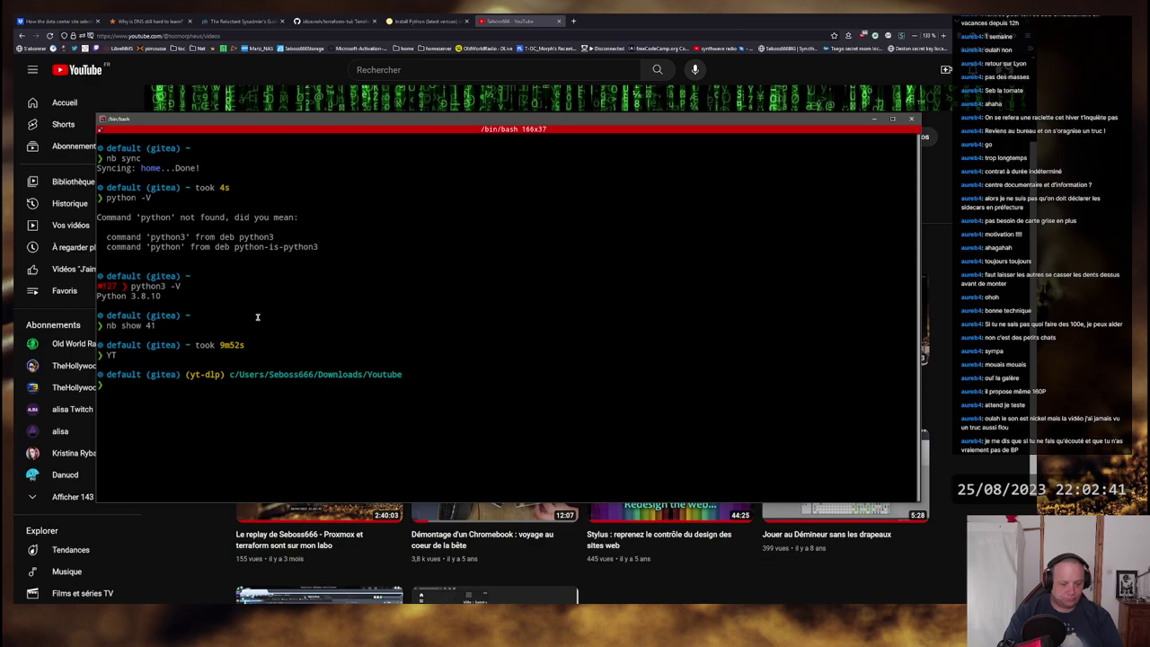
text(yt-dlp)
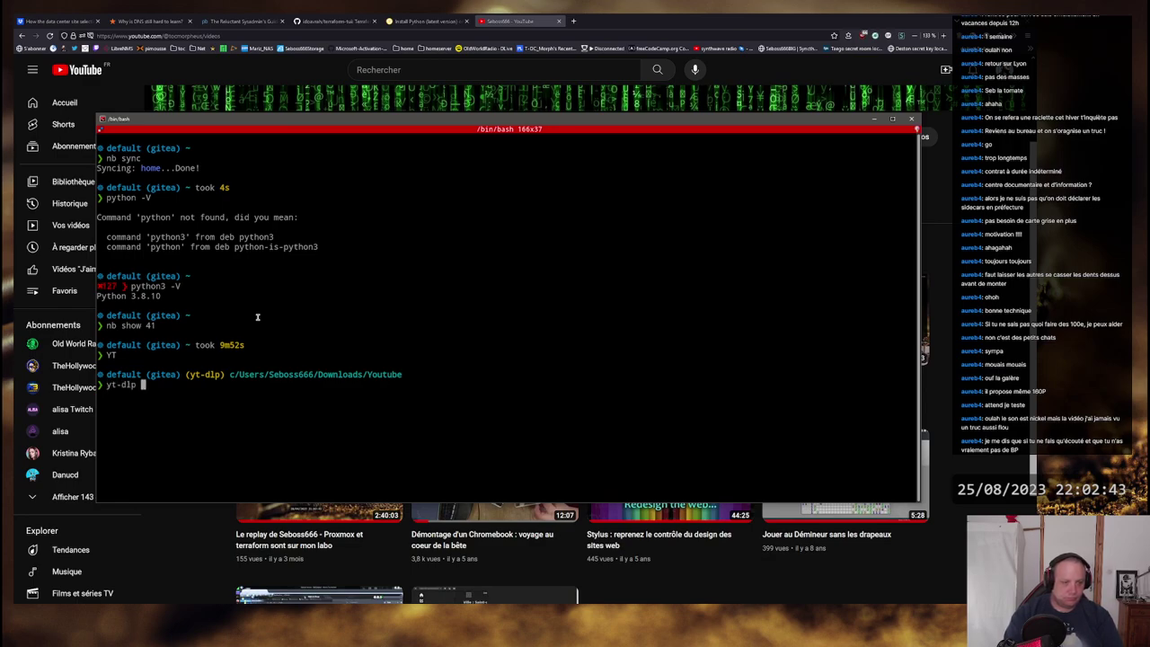
text( -F)
text(https://www.youtube.com/watch?v=2M14W4ZE6CA)
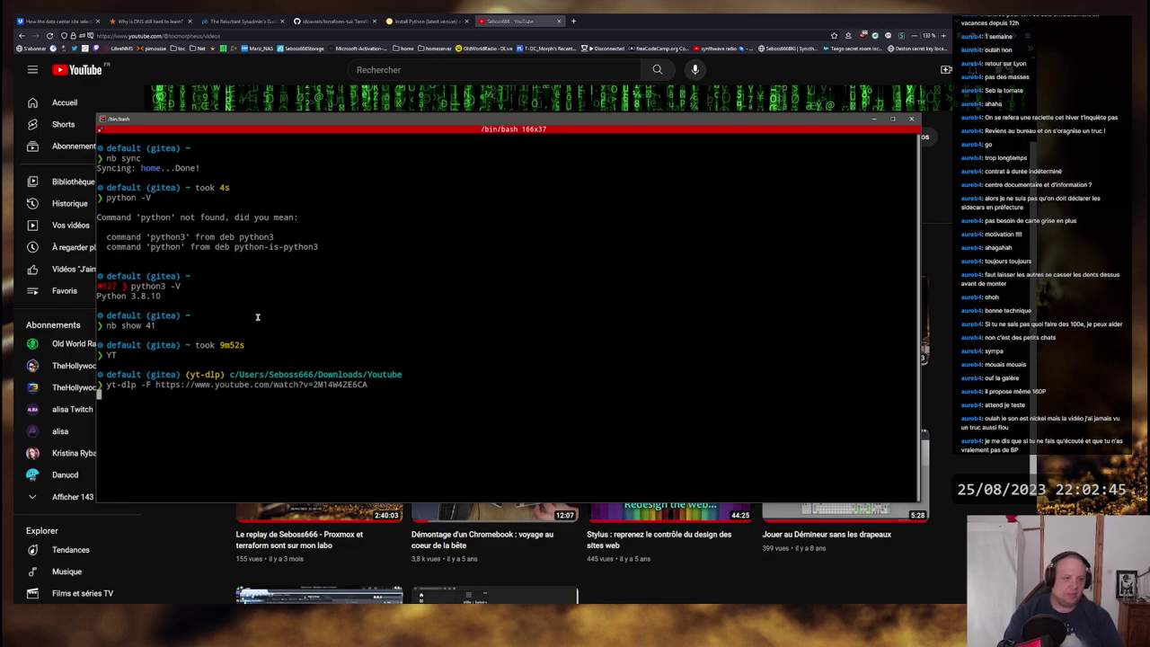
double_click(508, 114)
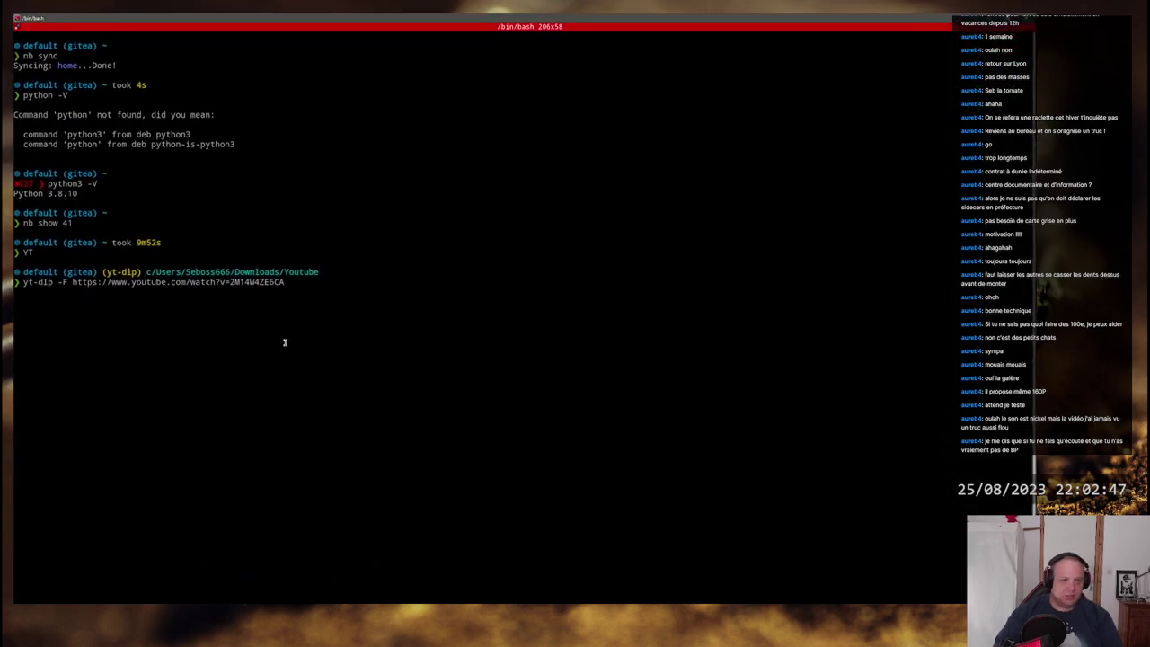
key(Return)
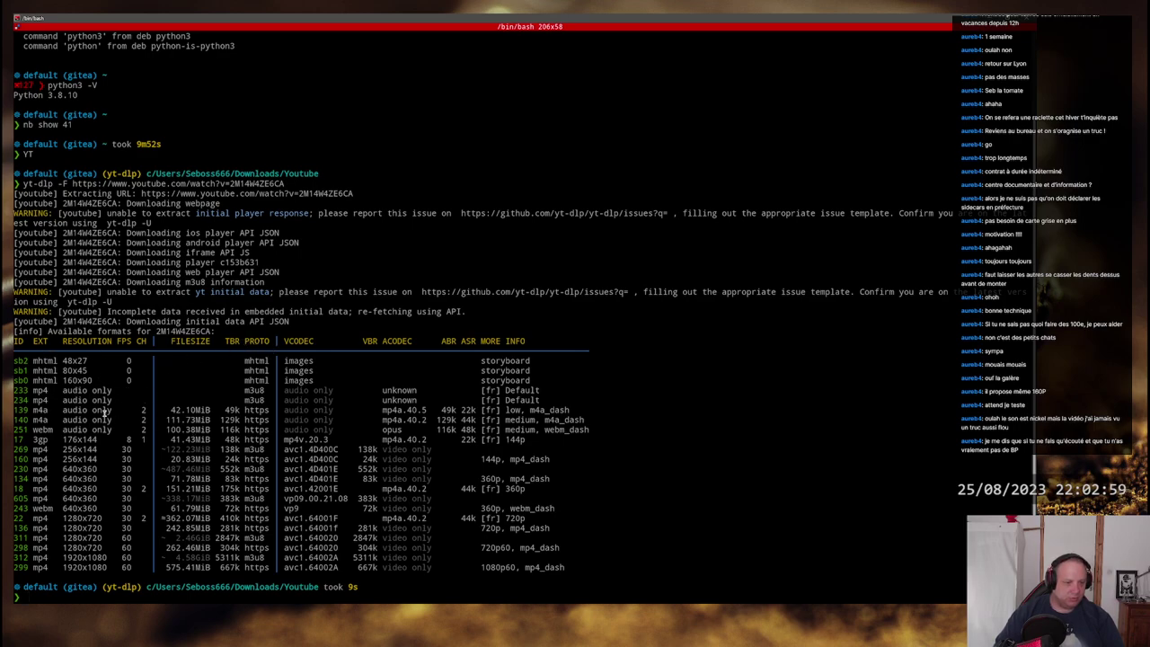
Step: Examine the YouTube replay's audio-only formats 139, 140 and 251, comparing their bitrates, codecs and file sizes
double_click(232, 410)
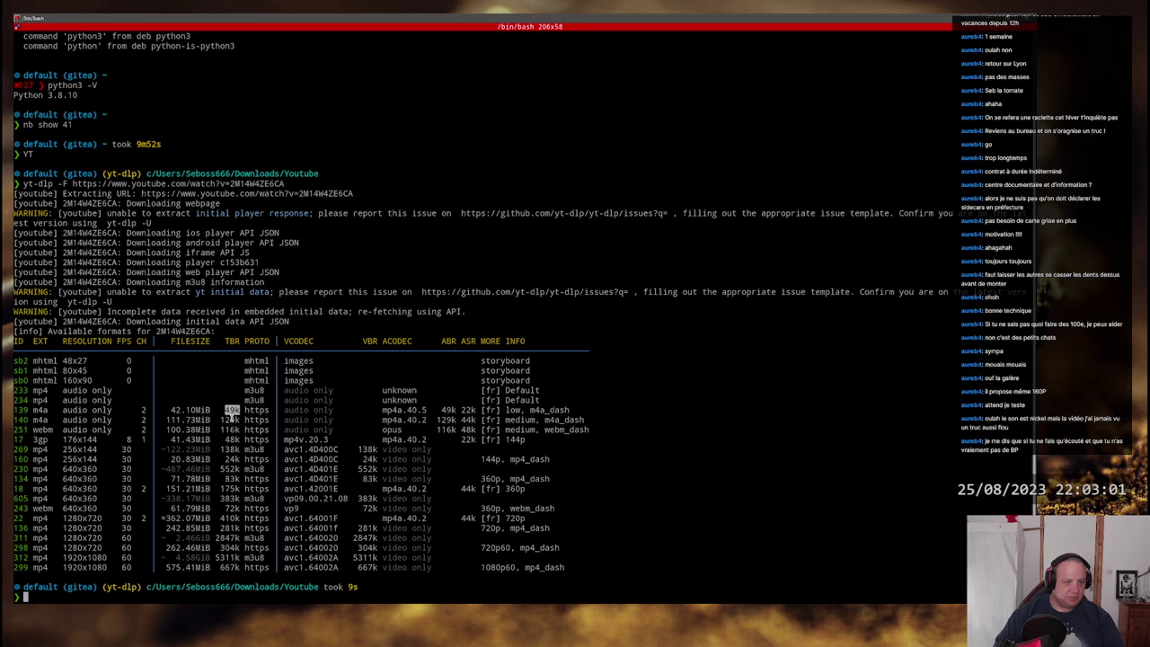
click(232, 417)
double_click(41, 420)
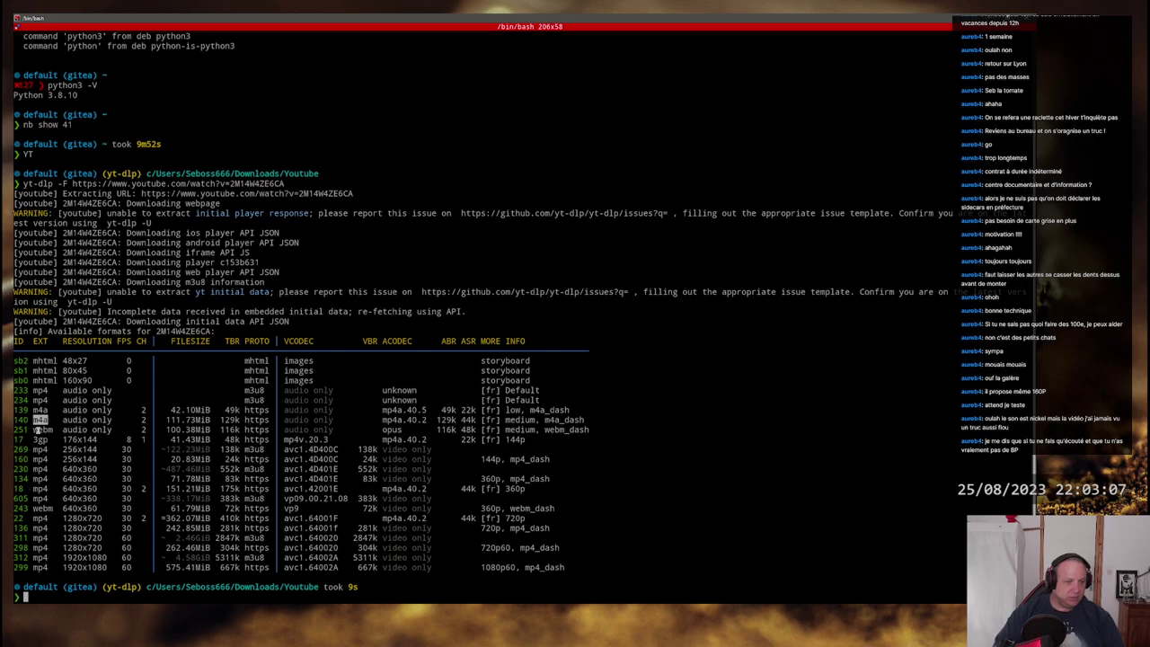
double_click(232, 430)
double_click(391, 430)
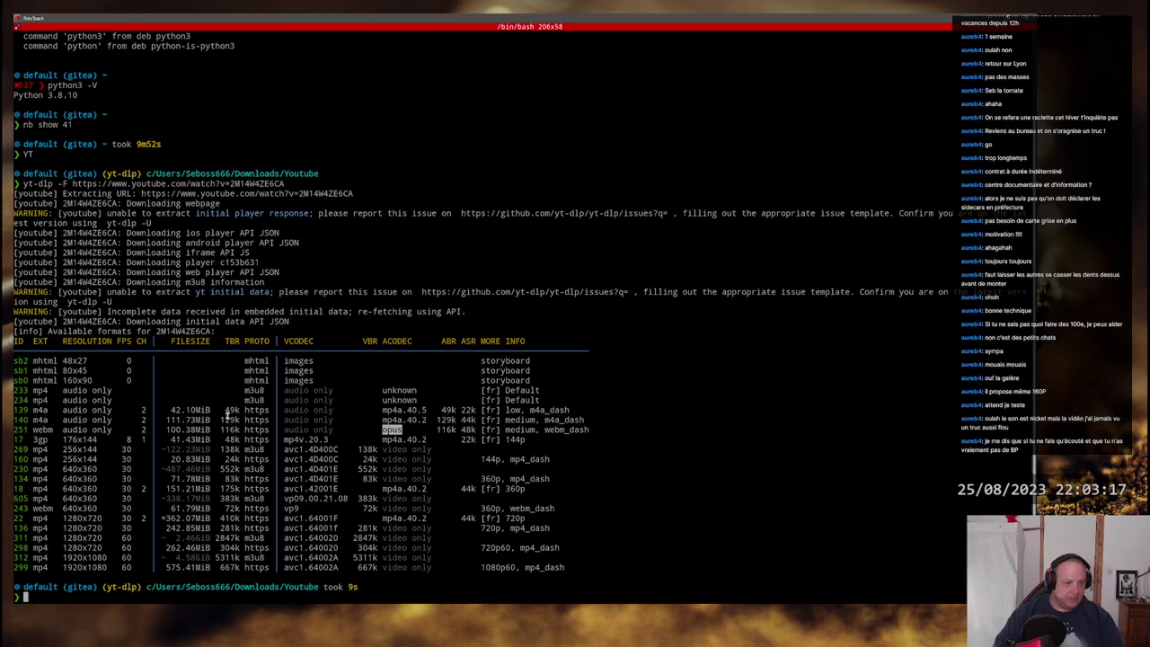
double_click(231, 411)
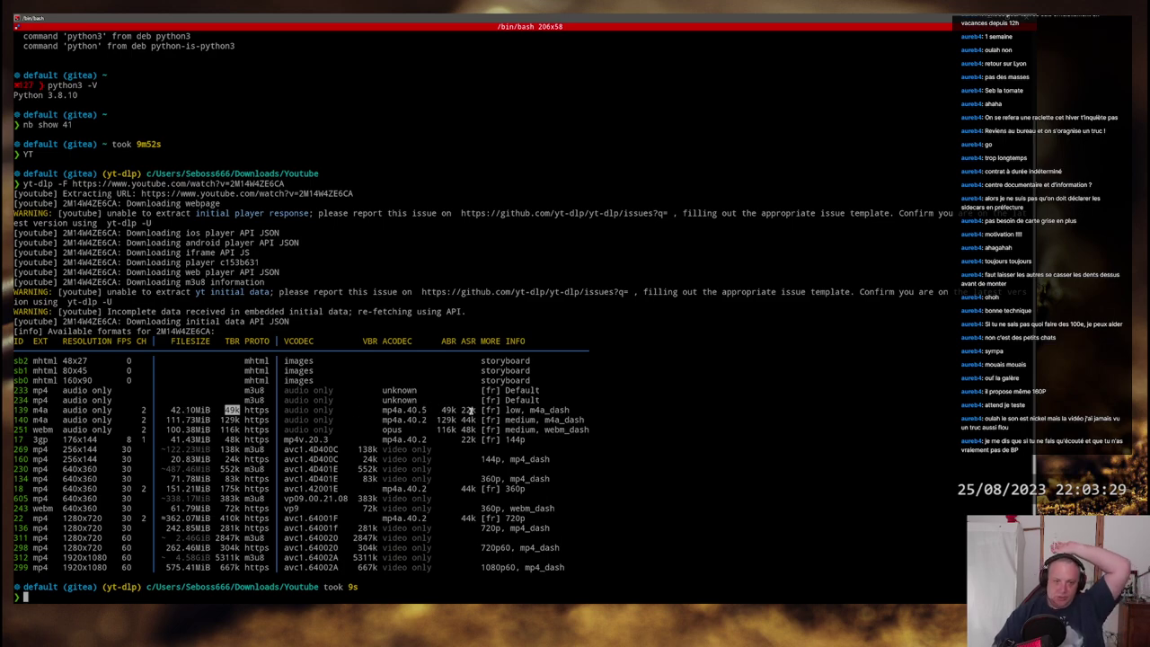
double_click(184, 410)
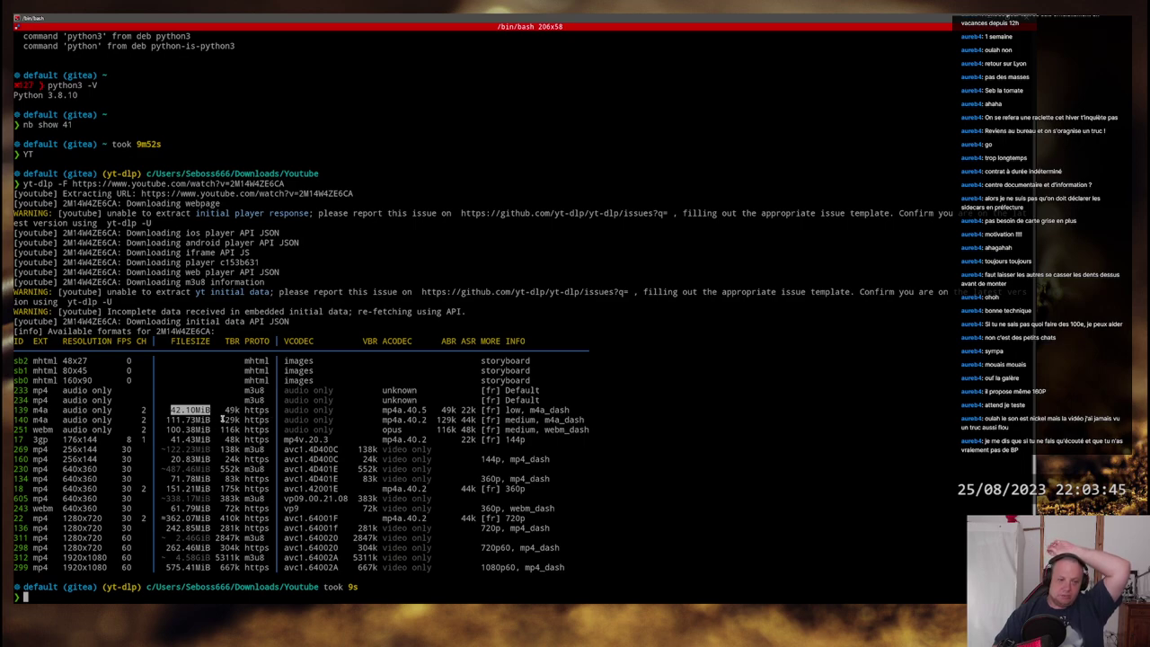
drag(569, 410, 25, 410)
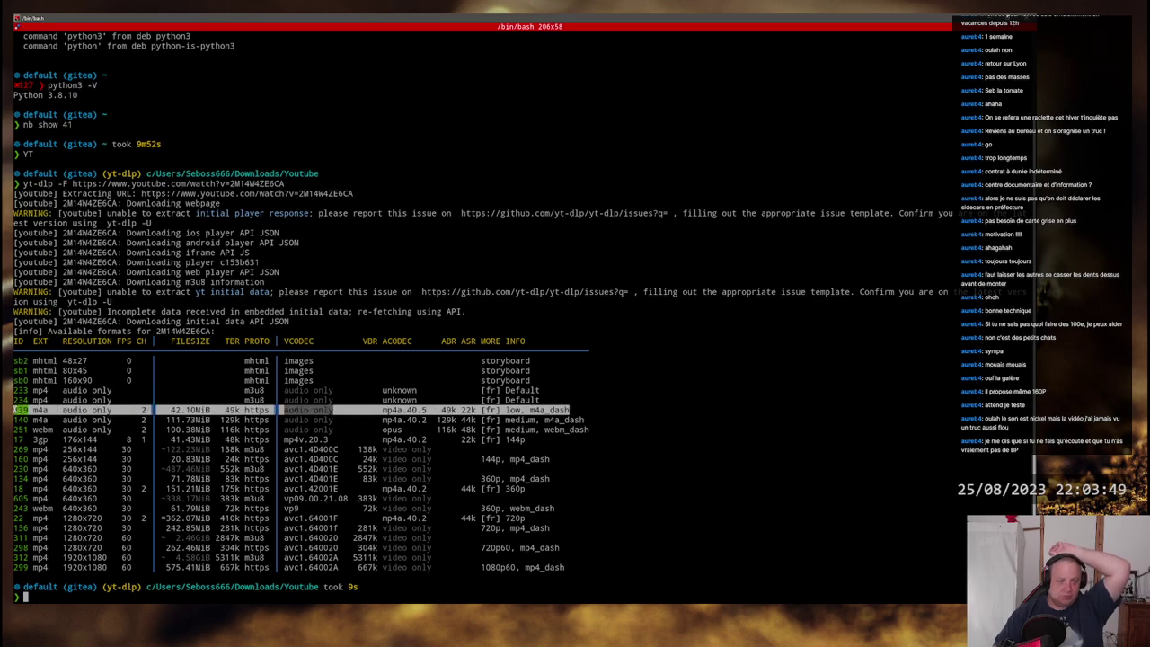
click(308, 410)
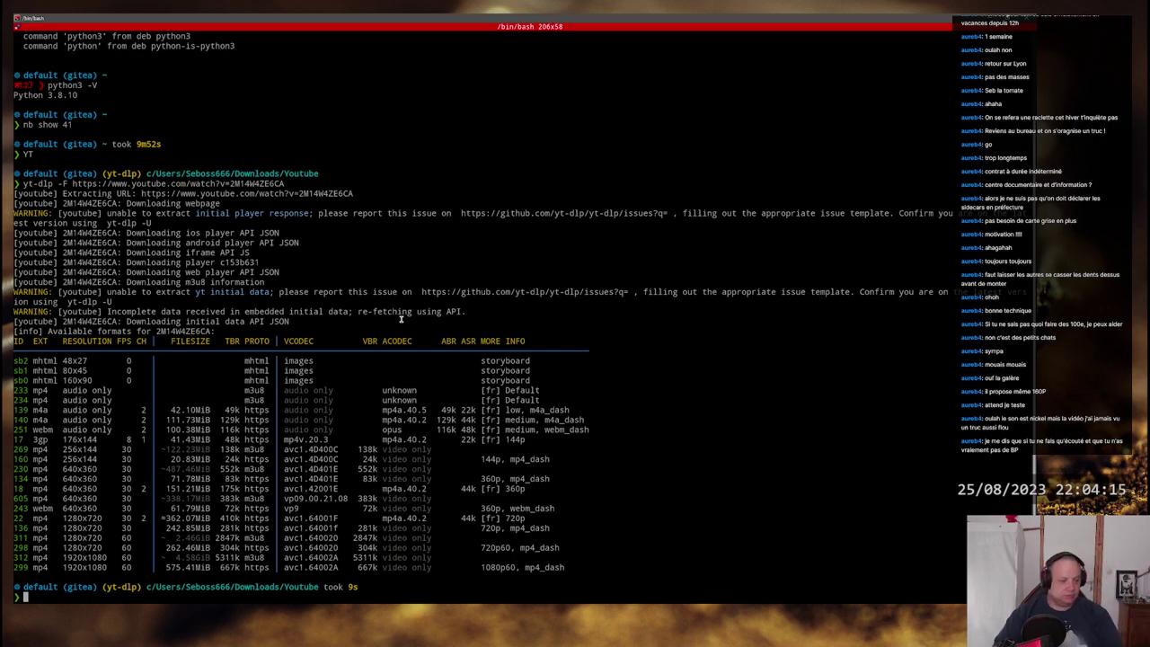
Step: Switch to Firefox, open the Twitch channel page in place of the YouTube channel and copy its URL
mouse_move(4, 232)
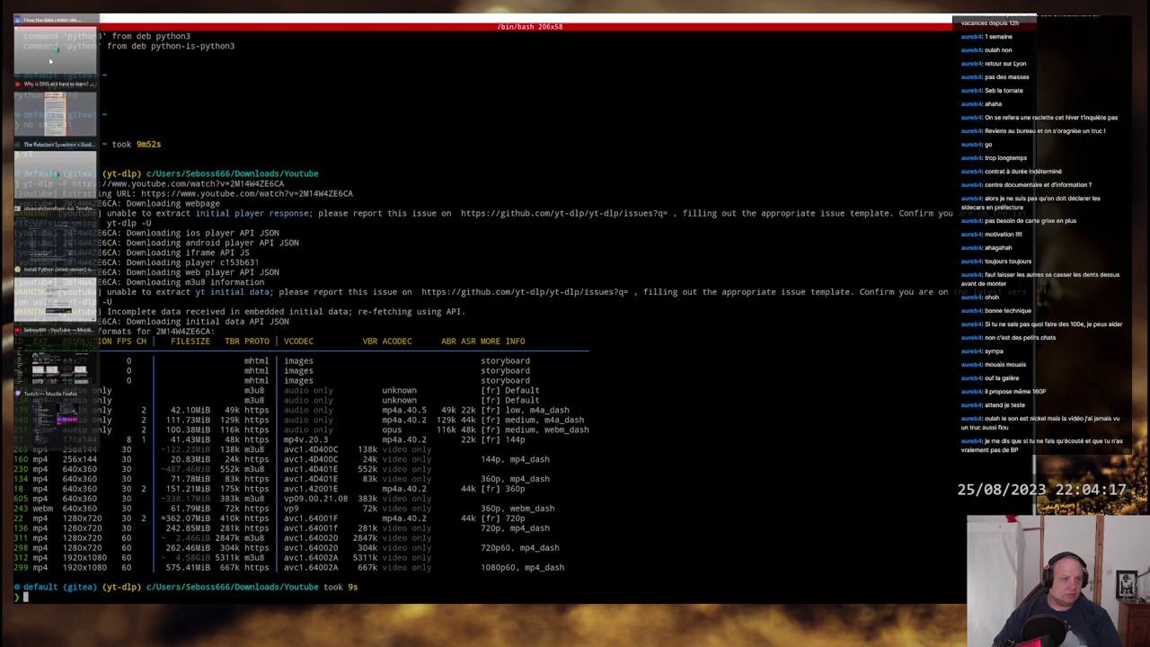
click(47, 344)
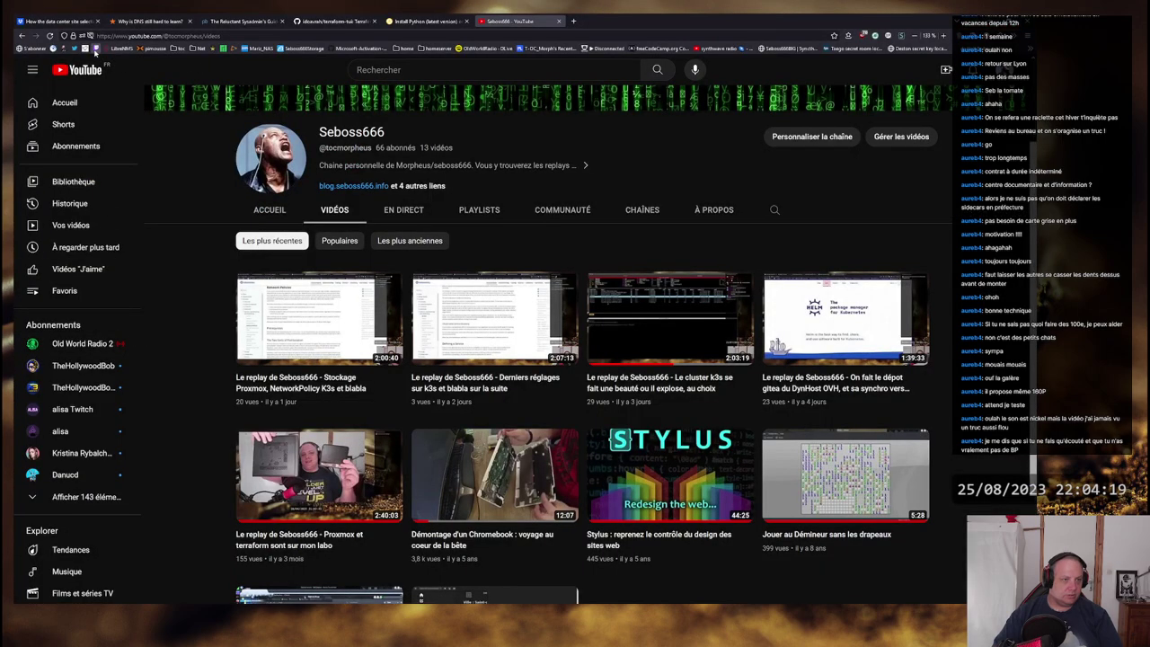
key(ctrl+w)
click(230, 33)
key(alt+Tab)
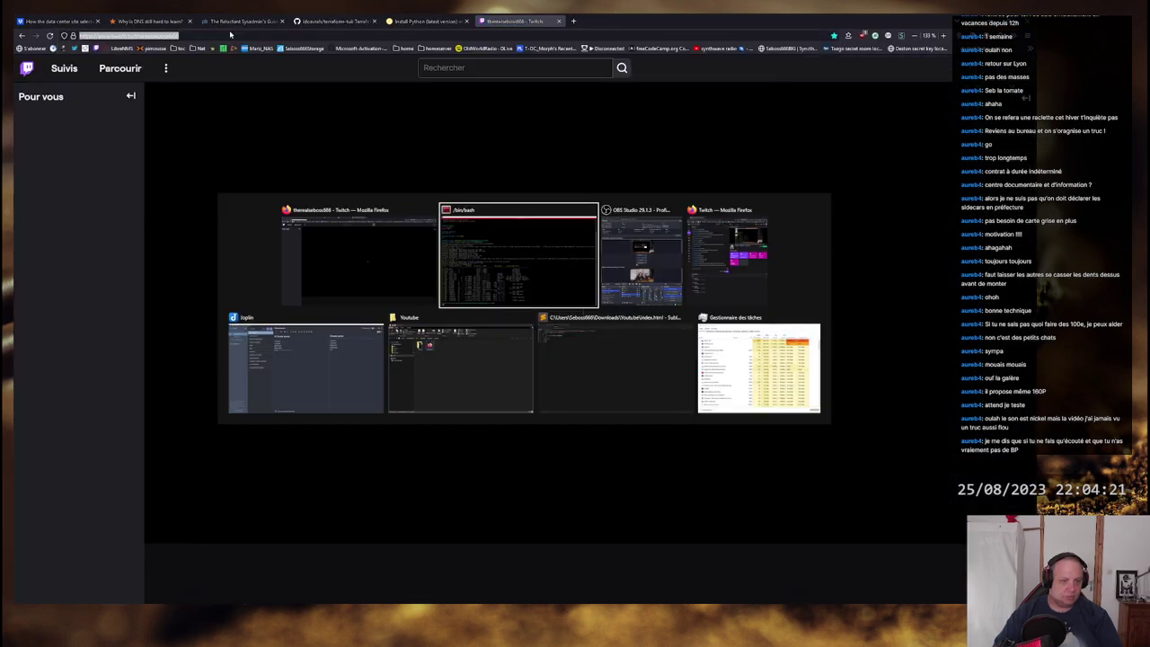
text(yt-)
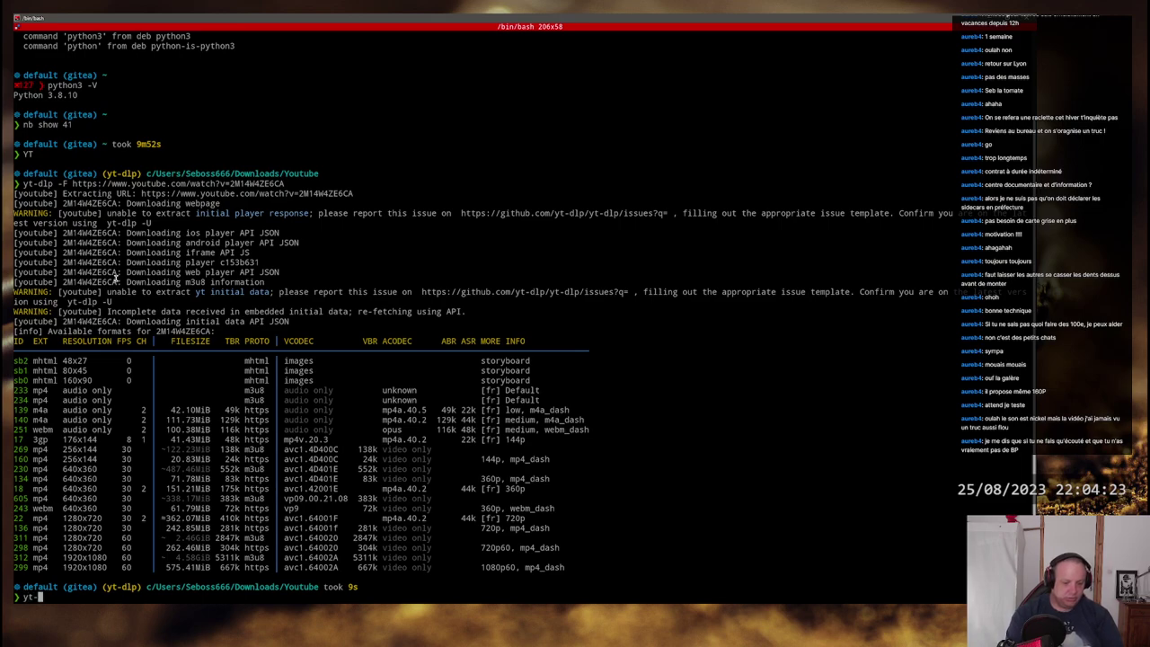
text(dlp -F)
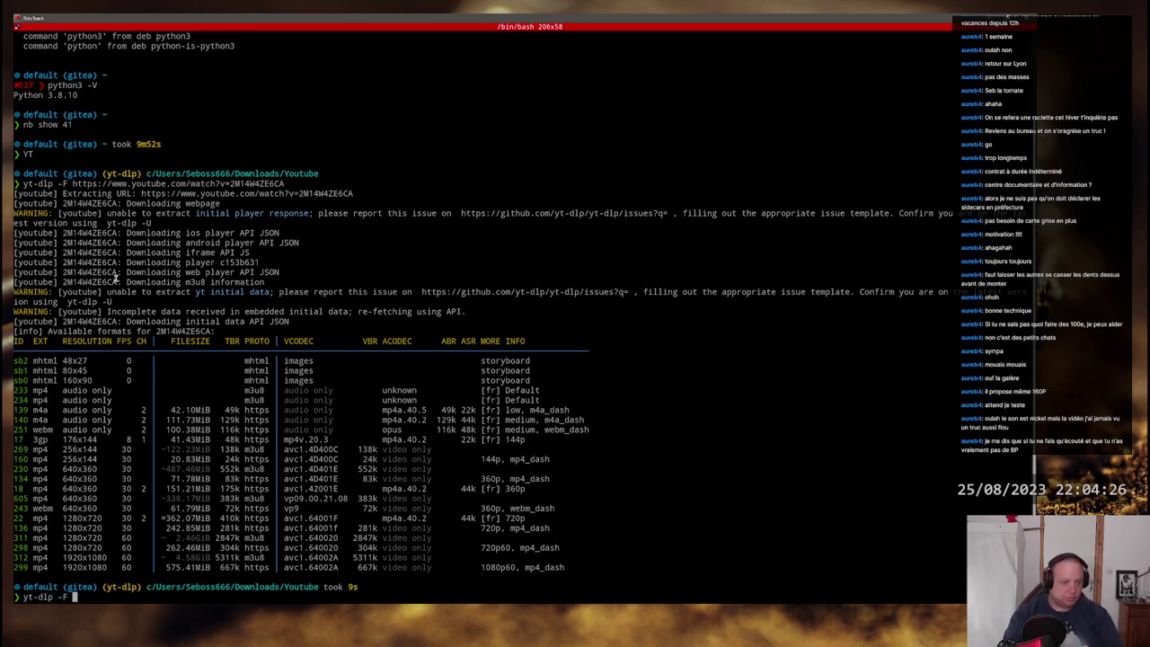
text(https://www.twitch.tv/therealseboss666)
key(Return)
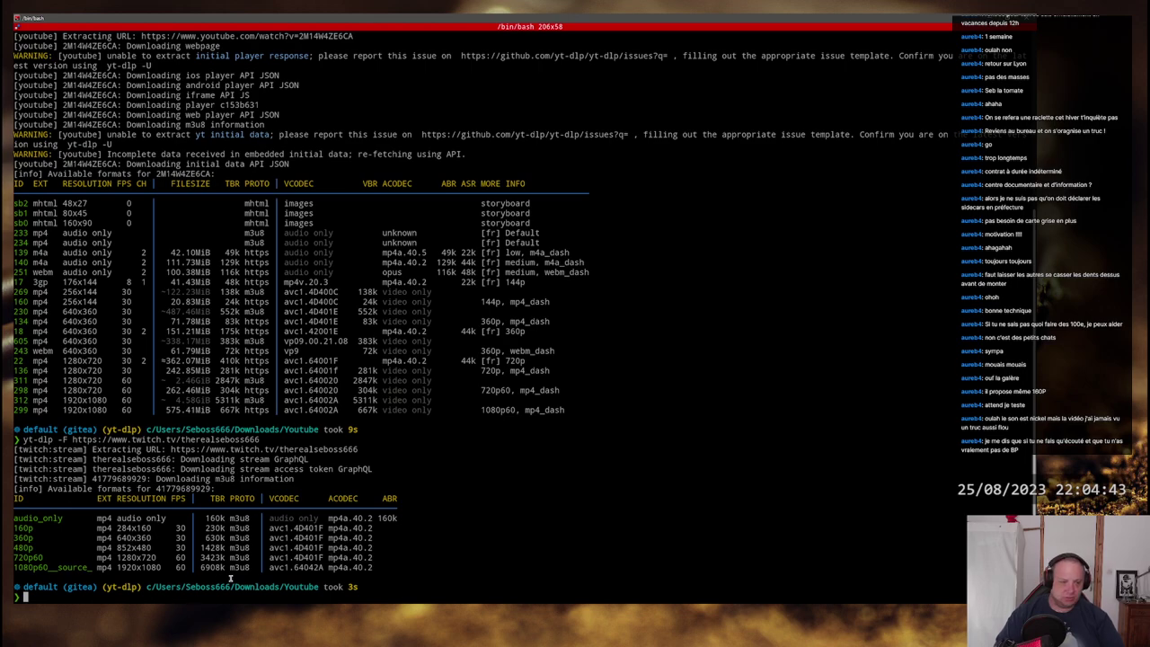
Step: Compare the video codecs of the Twitch stream's formats from 160p to 720p60 in the format table
double_click(305, 548)
double_click(310, 557)
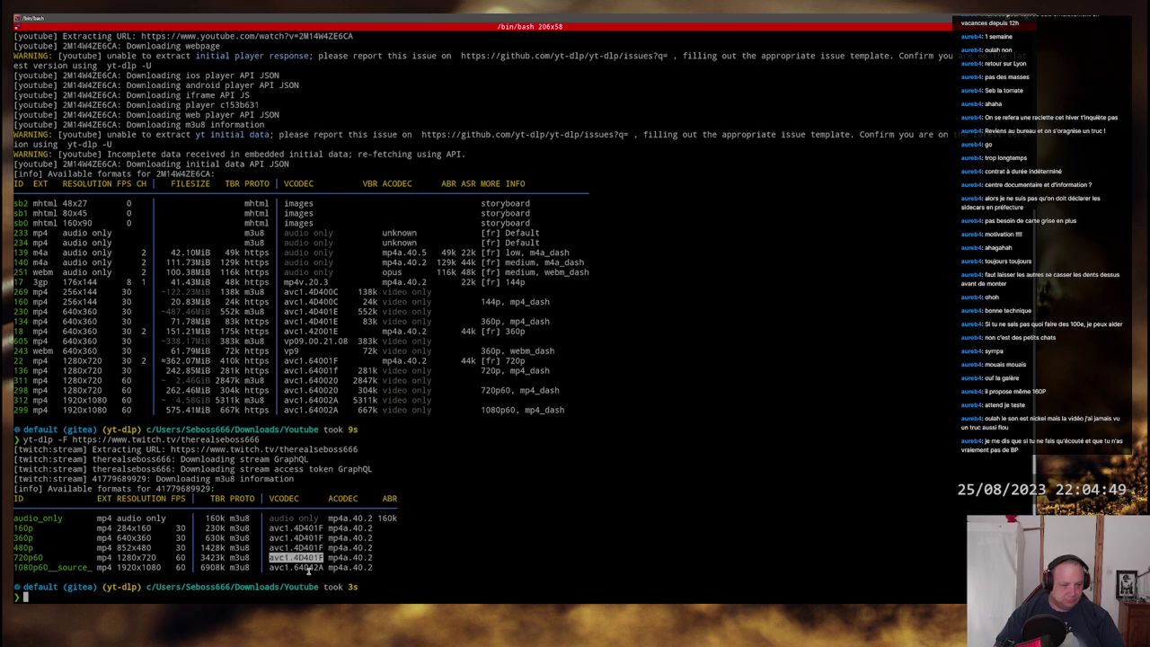
click(311, 557)
double_click(310, 557)
click(312, 541)
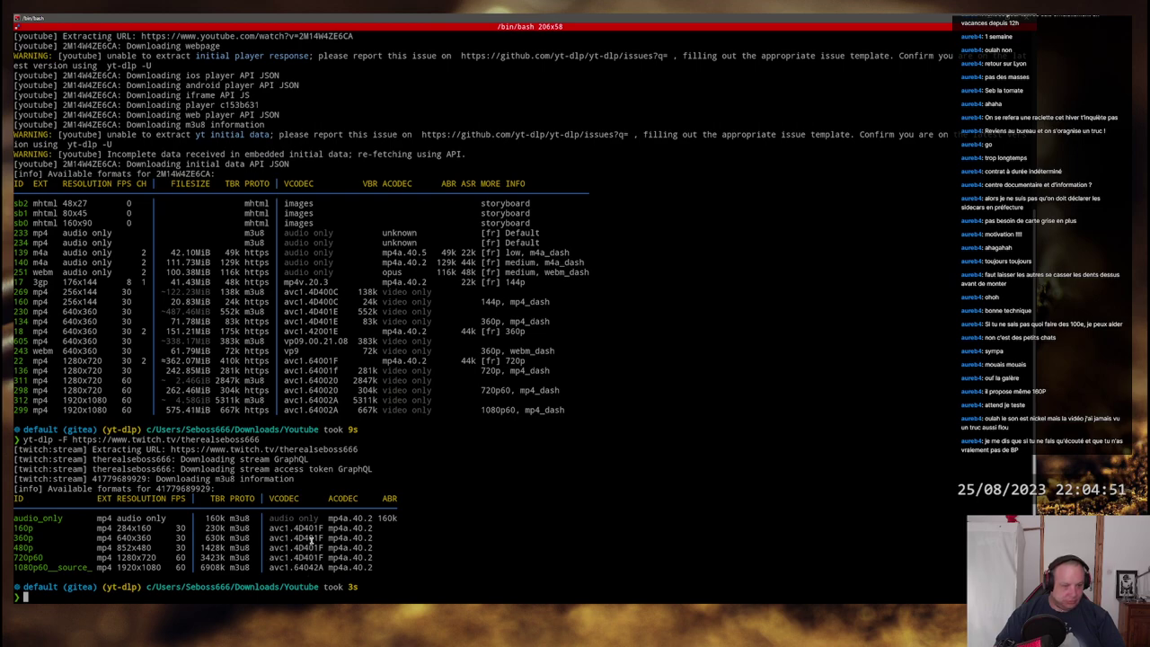
double_click(312, 537)
double_click(310, 528)
click(304, 548)
double_click(303, 558)
click(298, 528)
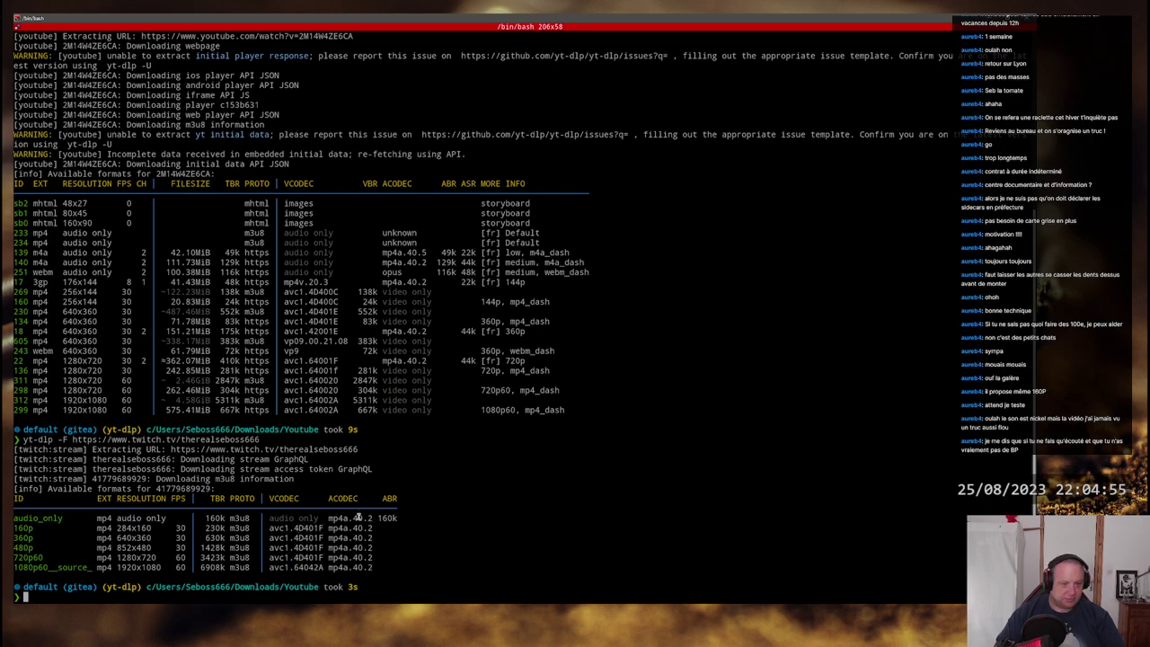
Step: Examine the Twitch stream's audio_only format, checking its audio codec and audio bitrate
double_click(392, 518)
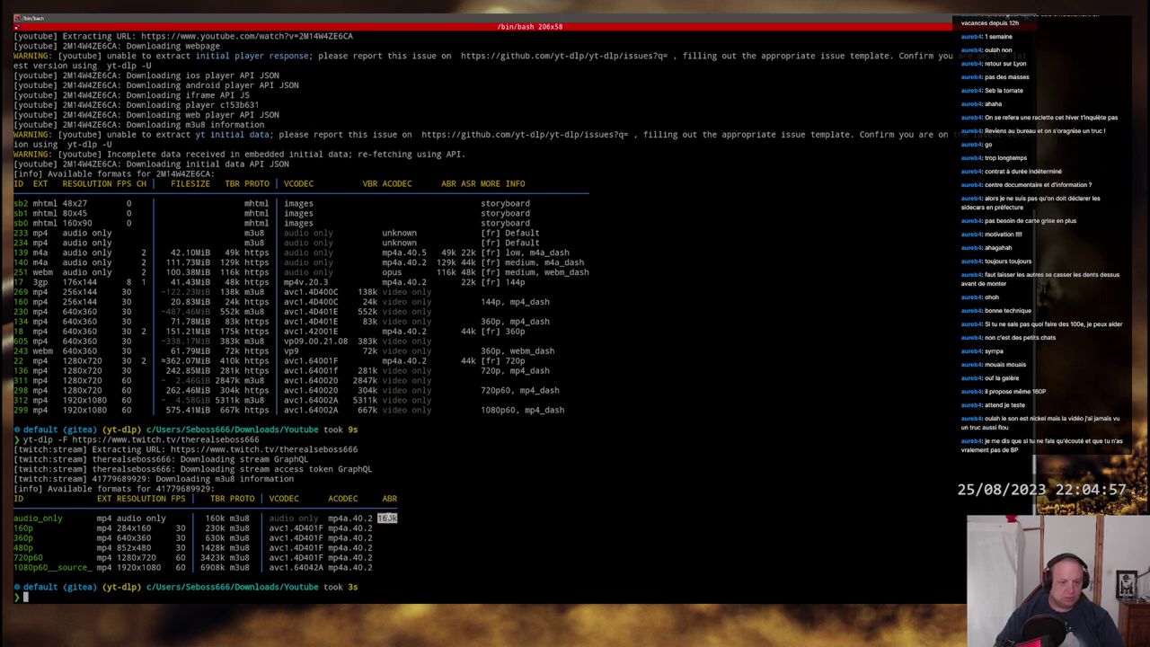
click(385, 519)
double_click(333, 518)
double_click(388, 519)
double_click(32, 519)
double_click(388, 519)
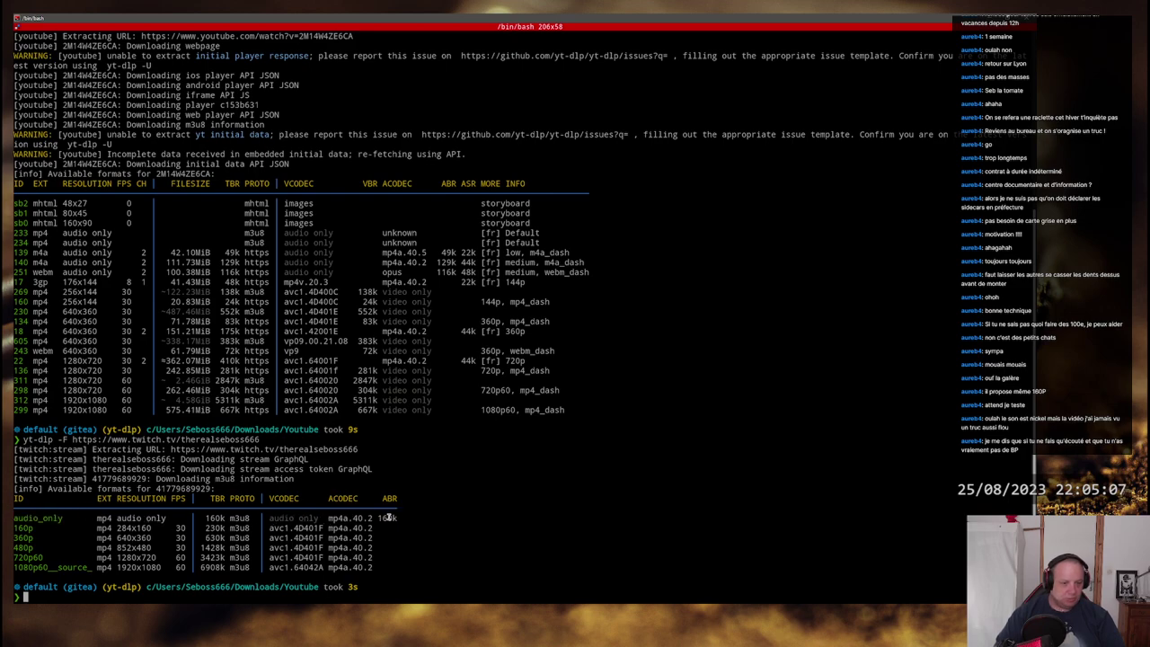
double_click(34, 519)
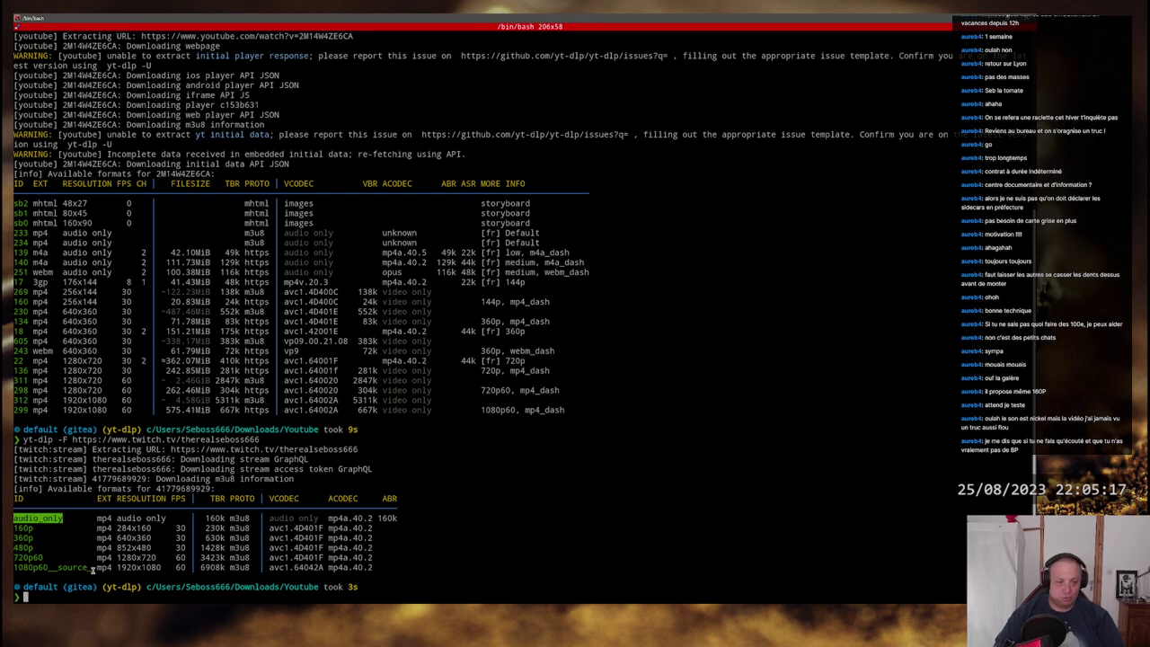
click(39, 518)
double_click(36, 518)
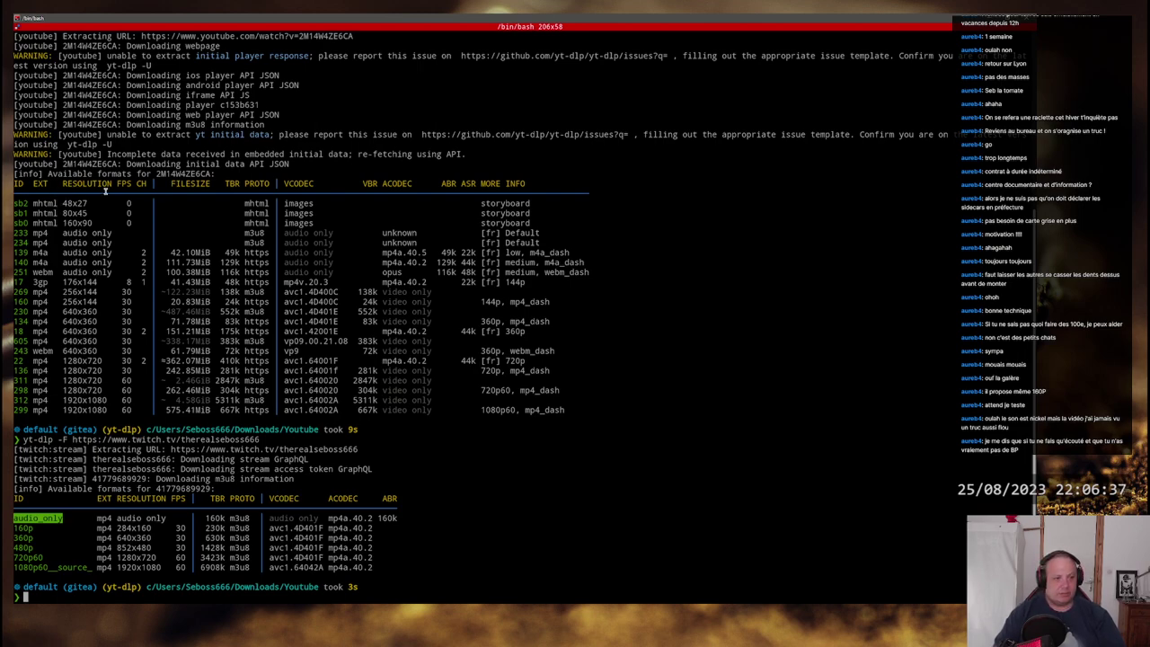
Step: Review the YouTube replay's resolution list and the bitrate of its m4a audio format 140 for comparison with Twitch
drag(66, 203, 99, 287)
right_click(99, 287)
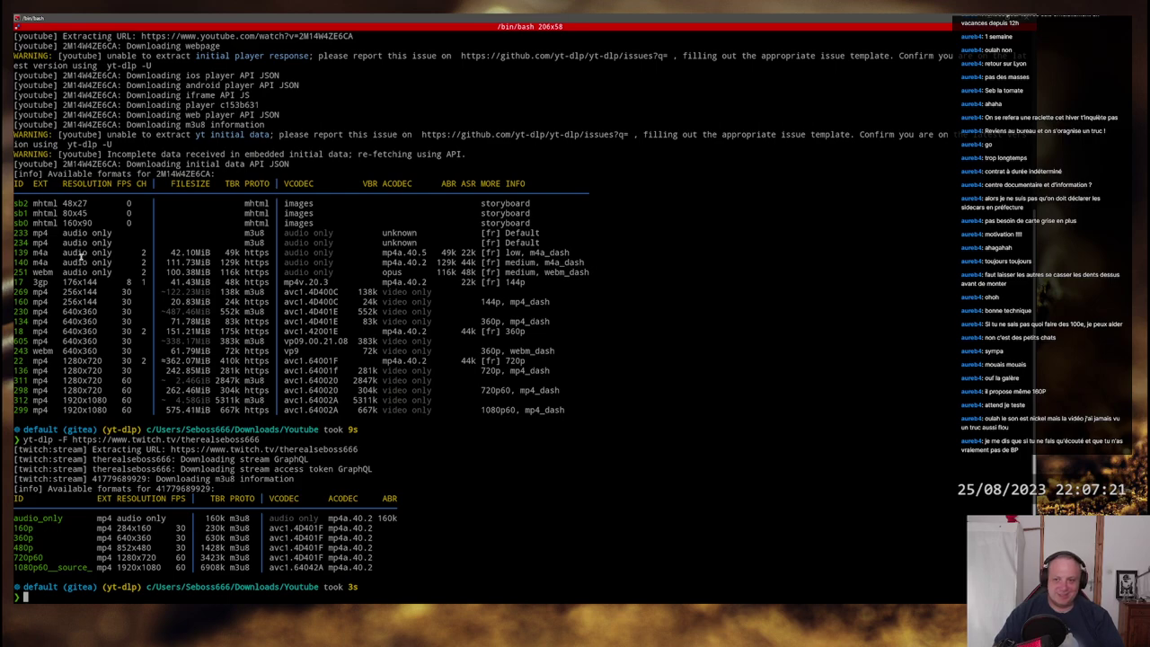
double_click(230, 263)
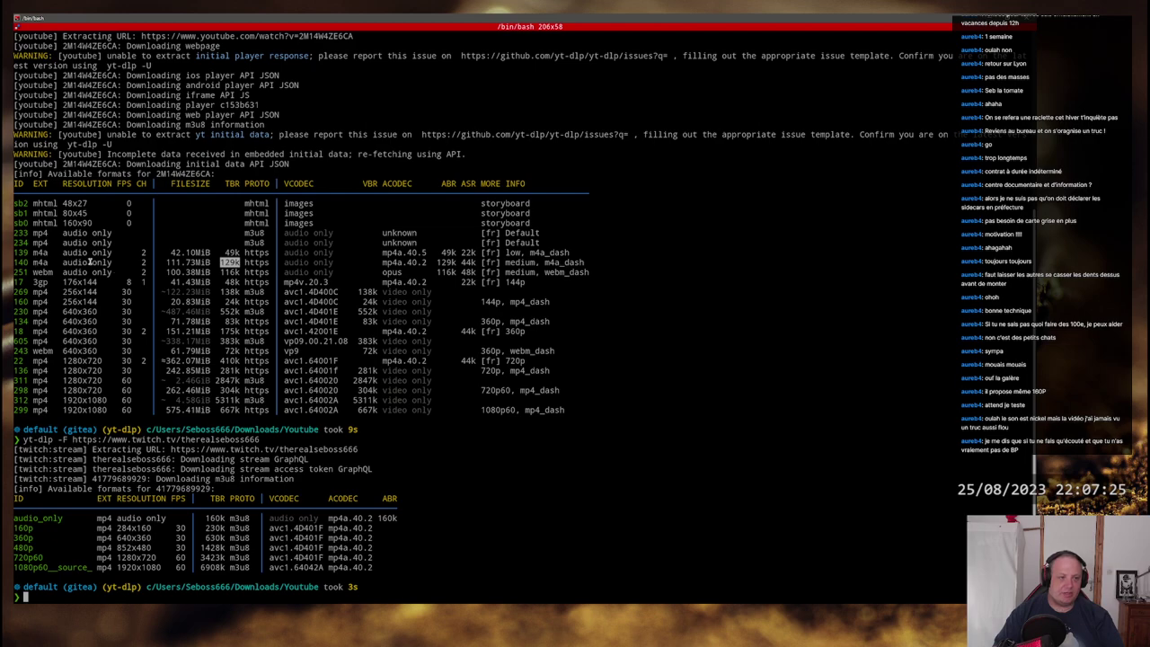
click(226, 261)
double_click(229, 261)
click(231, 261)
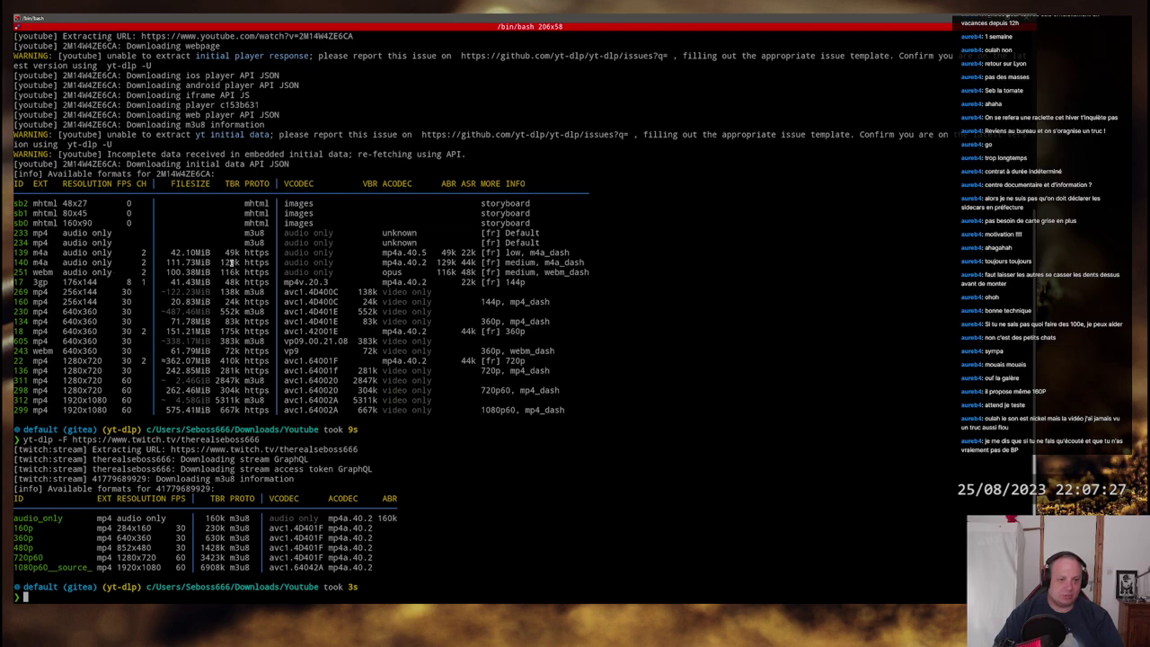
double_click(230, 262)
click(230, 261)
triple_click(230, 261)
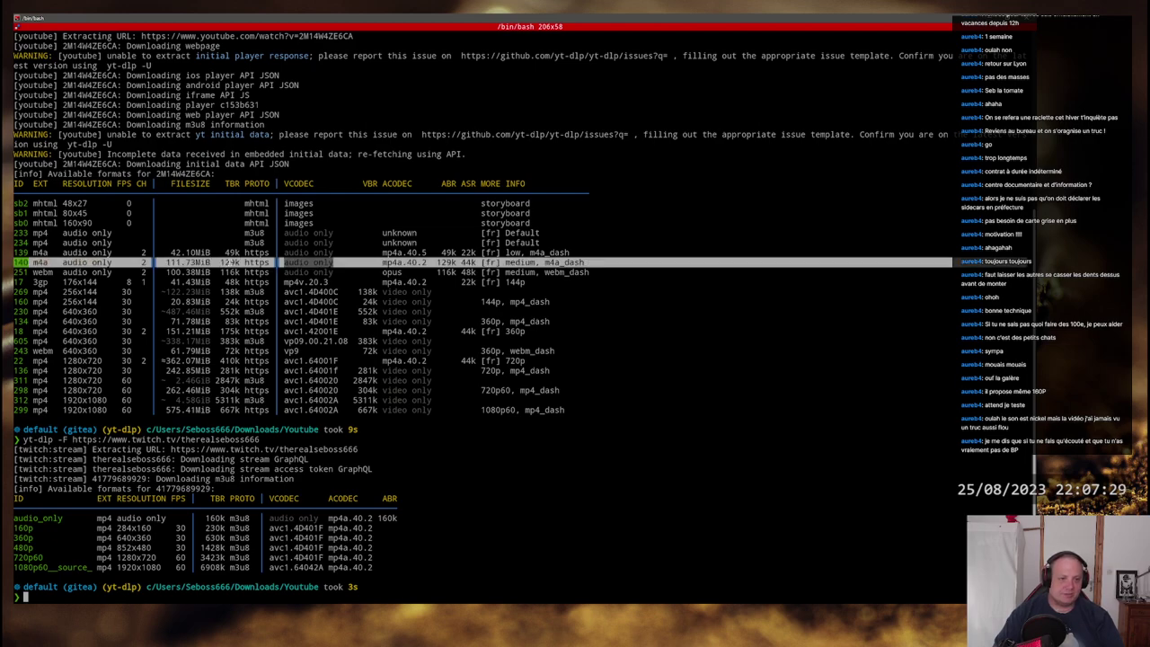
click(229, 261)
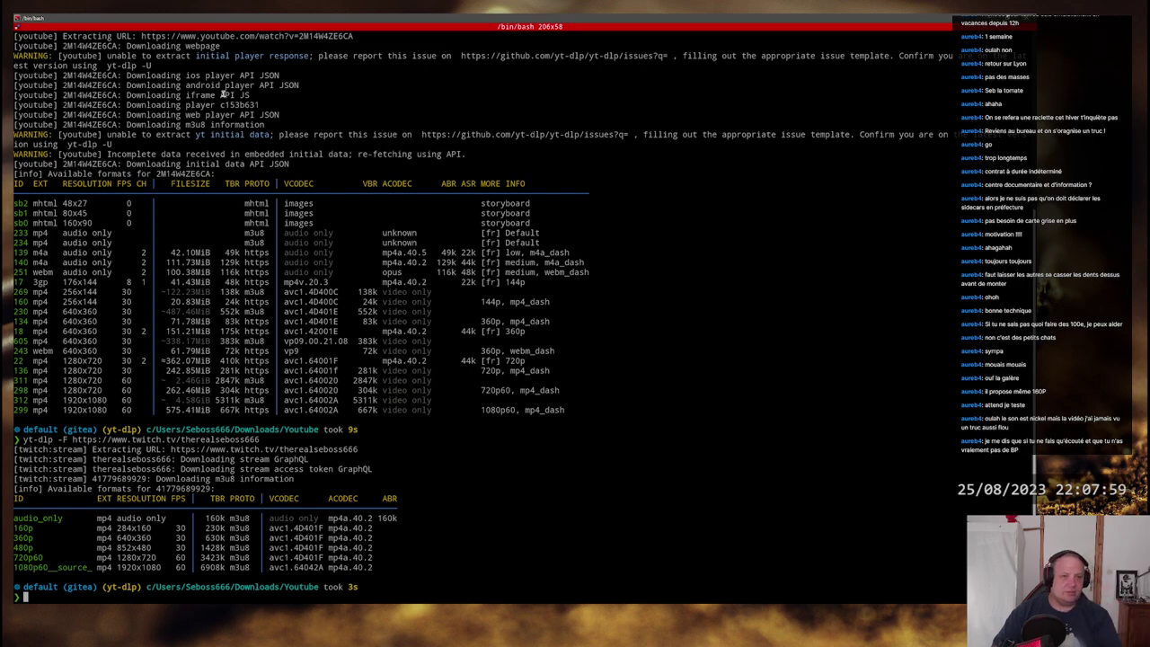
Step: Switch to Firefox and load bandcamp.com in the Twitch channel's tab
key(alt+Tab)
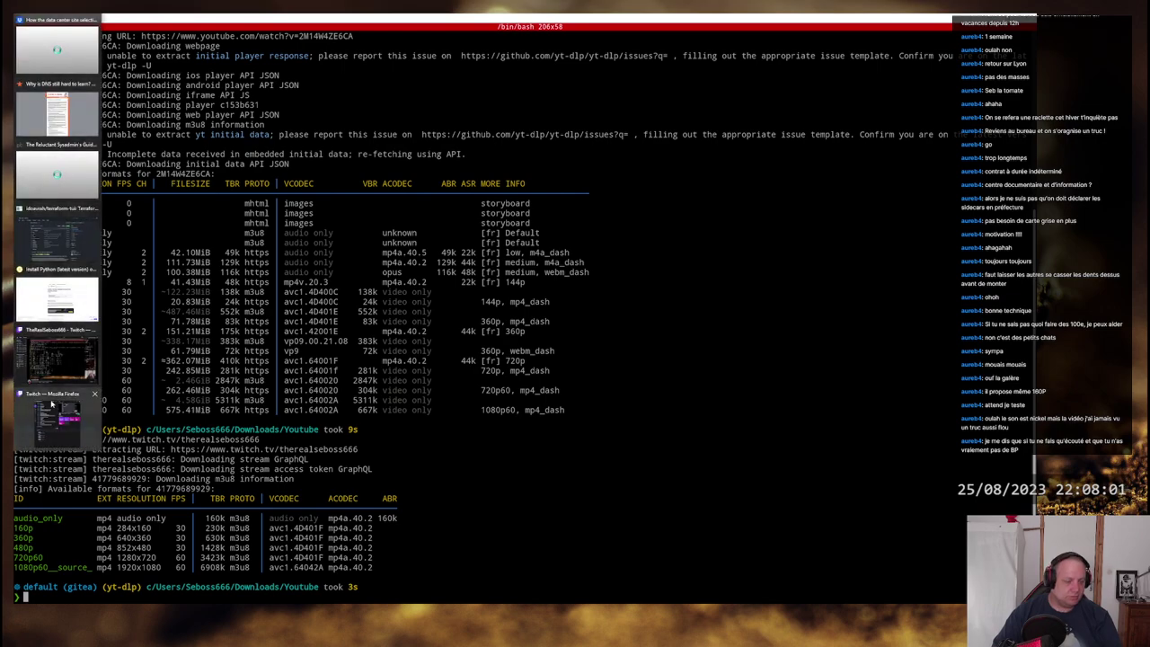
key(alt+Tab)
key(alt+Tab)
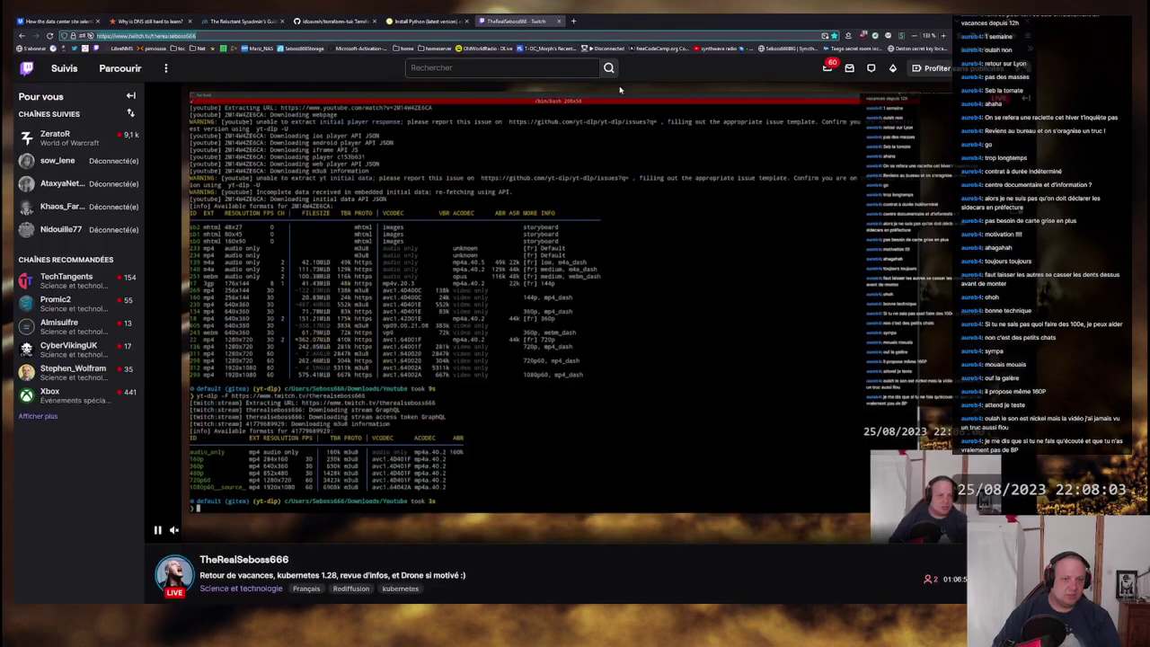
click(296, 36)
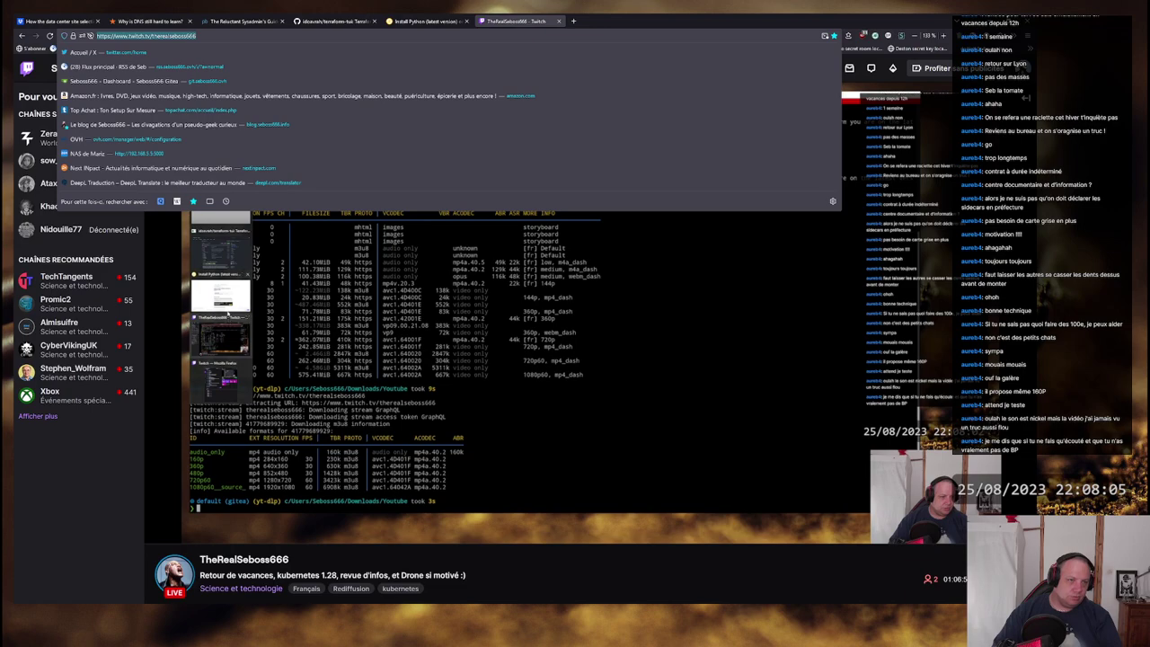
text(bandcamp.com)
key(Return)
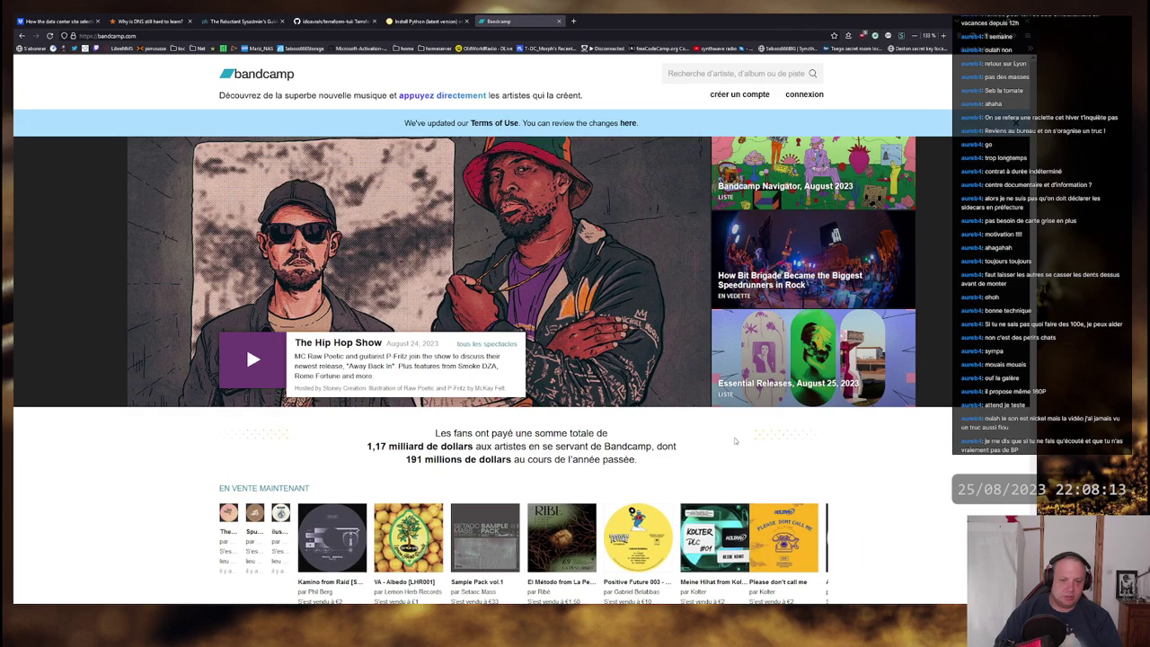
Step: Search Bandcamp for "persona" and open the page of the artist Persona from the suggestions
click(744, 73)
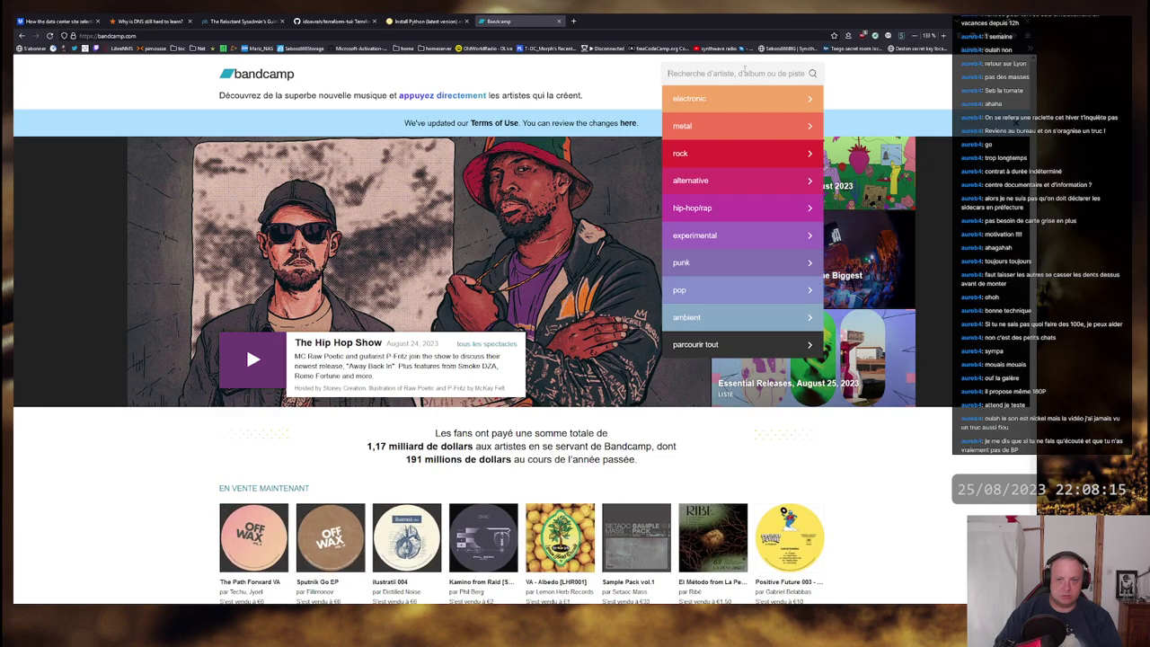
text(persona)
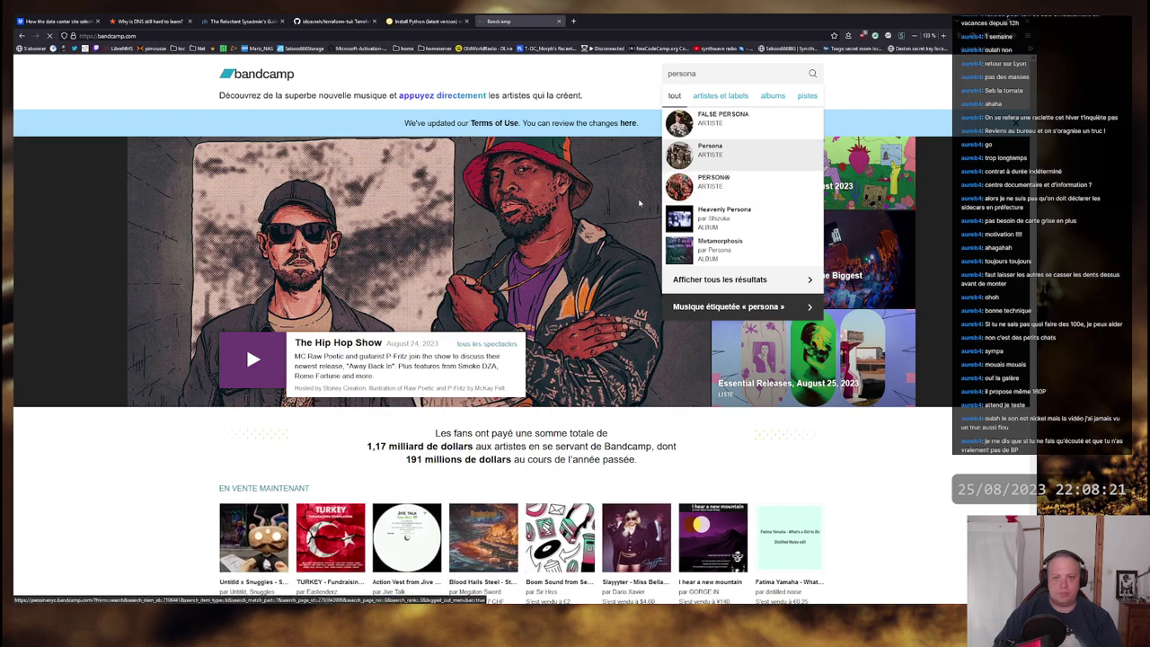
click(729, 151)
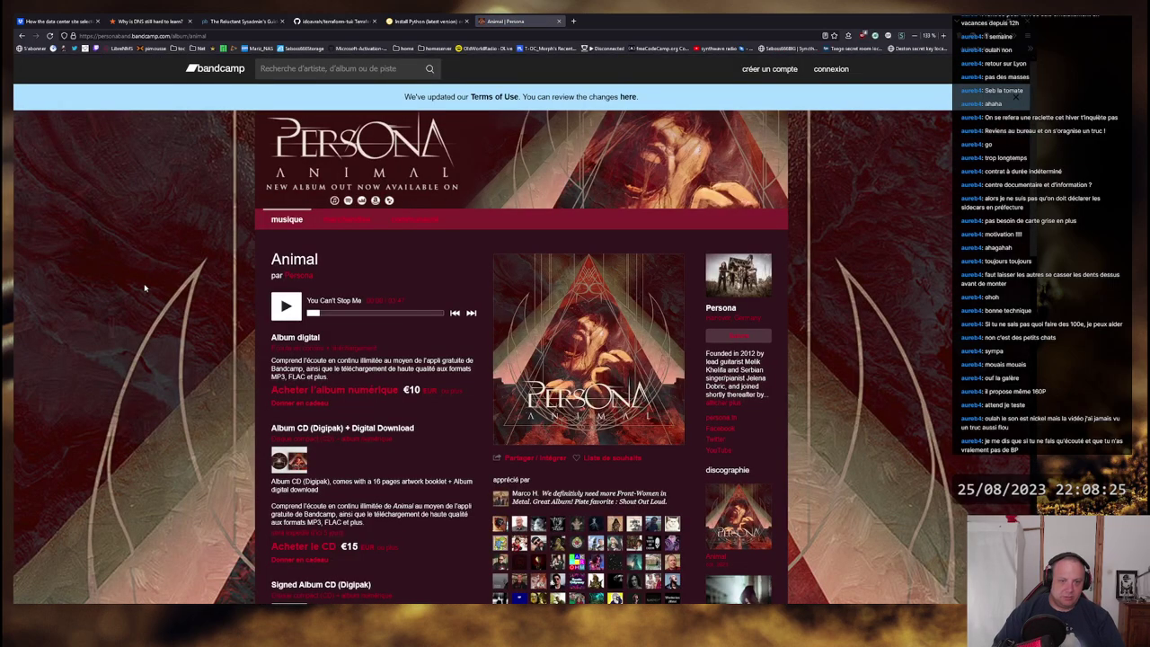
Step: Examine which high-quality download formats the digital edition of the album Animal offers
scroll(182, 247, down, 2)
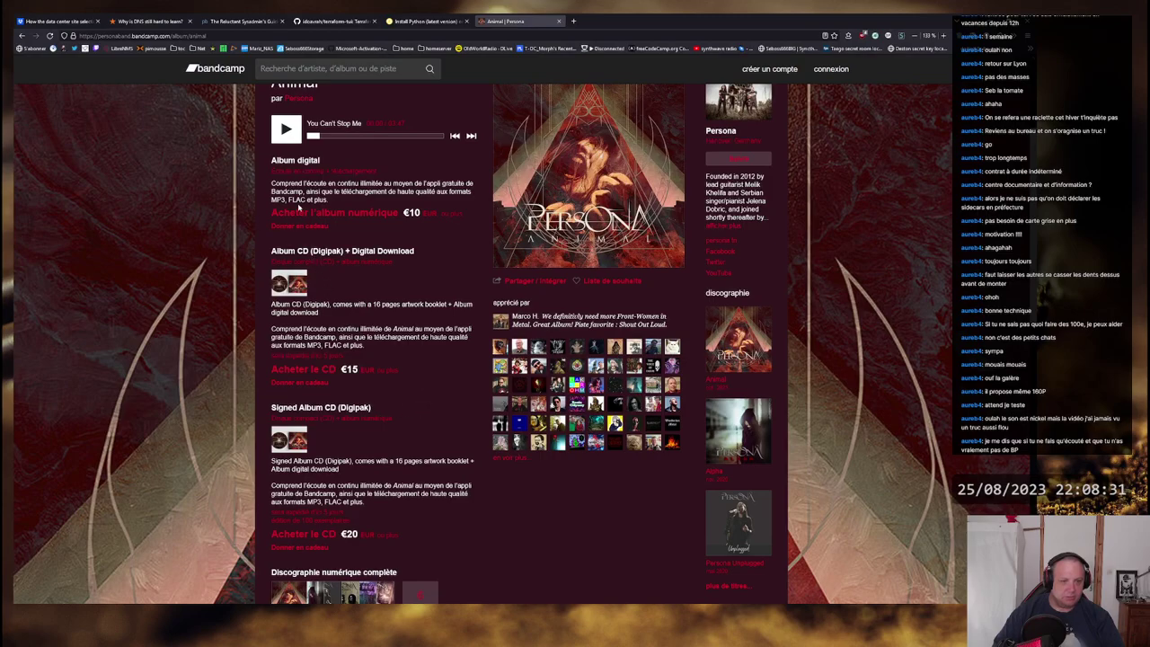
double_click(282, 200)
double_click(296, 200)
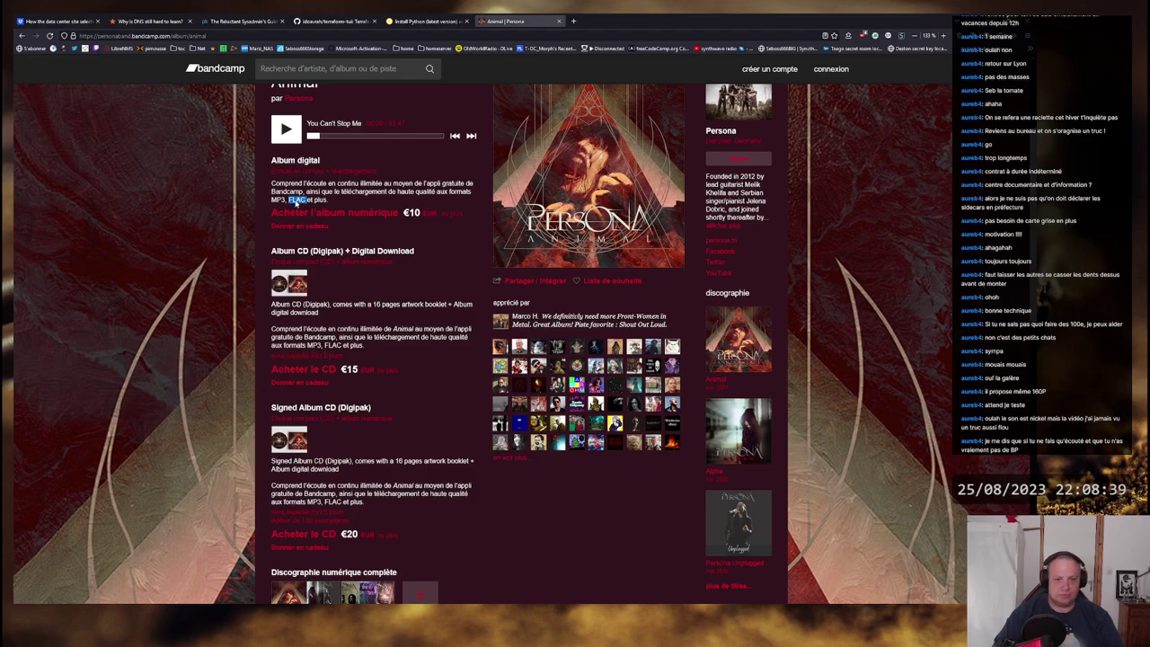
click(296, 203)
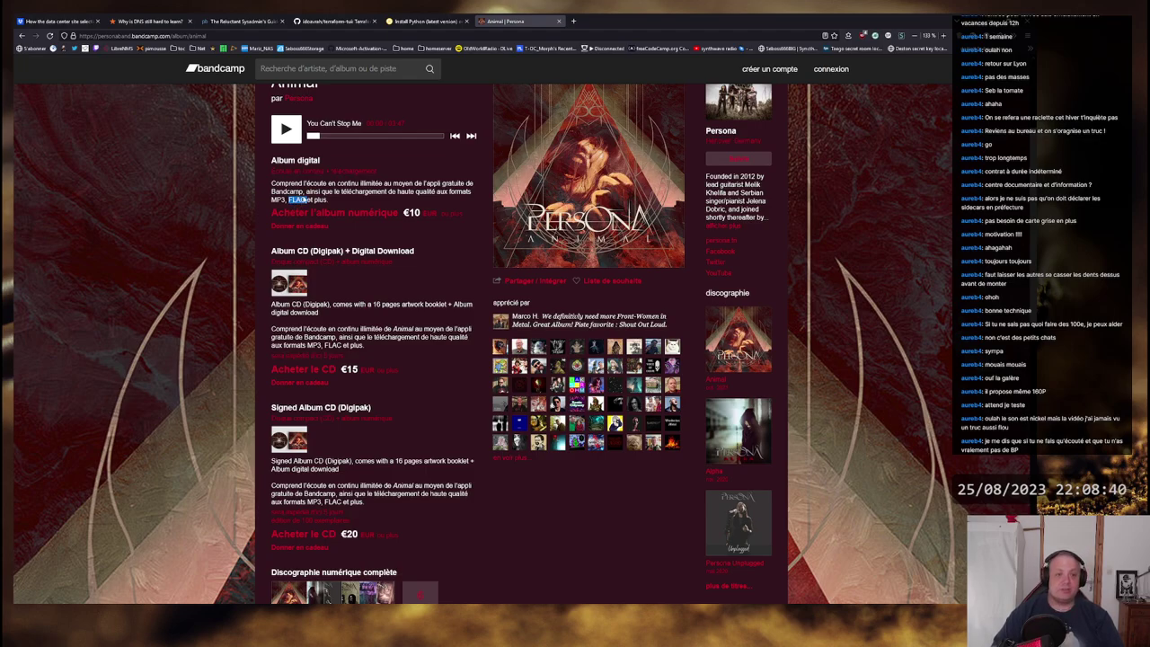
Step: Compare the MP3 and FLAC formats named in the digital album's description
double_click(278, 201)
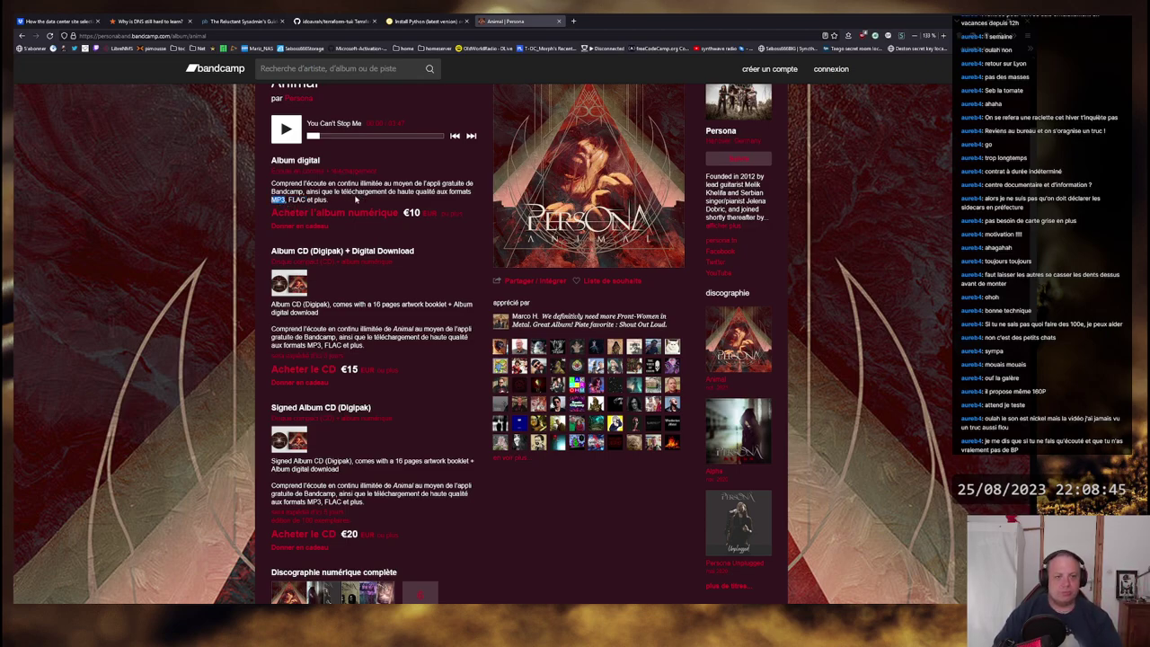
double_click(300, 200)
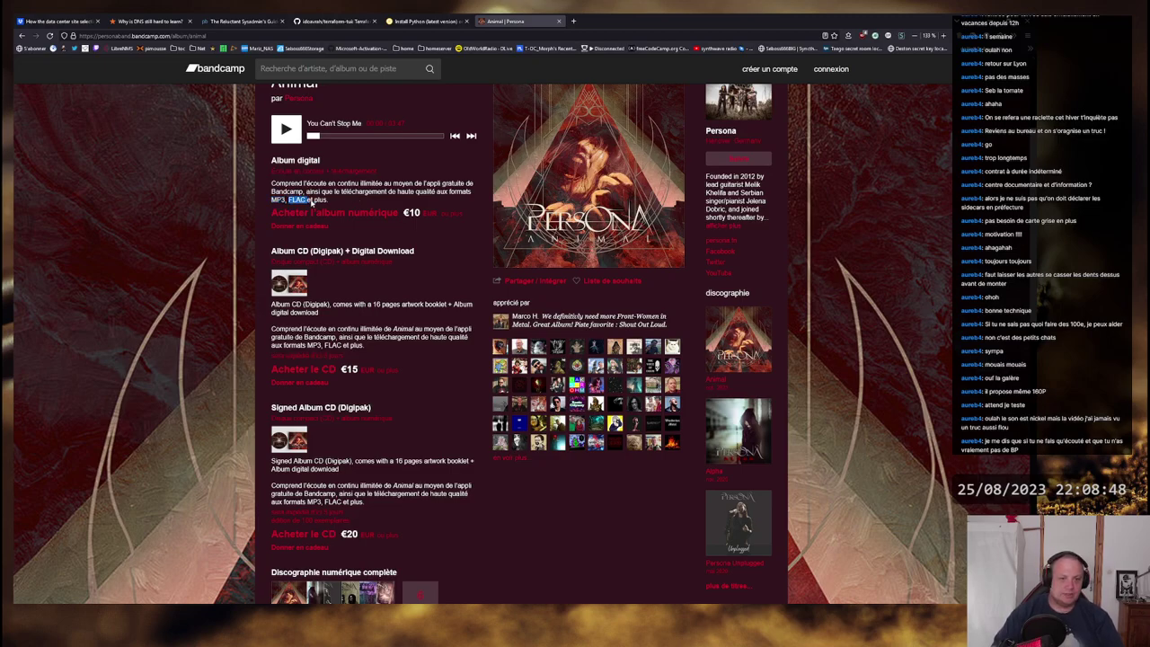
double_click(278, 199)
click(295, 203)
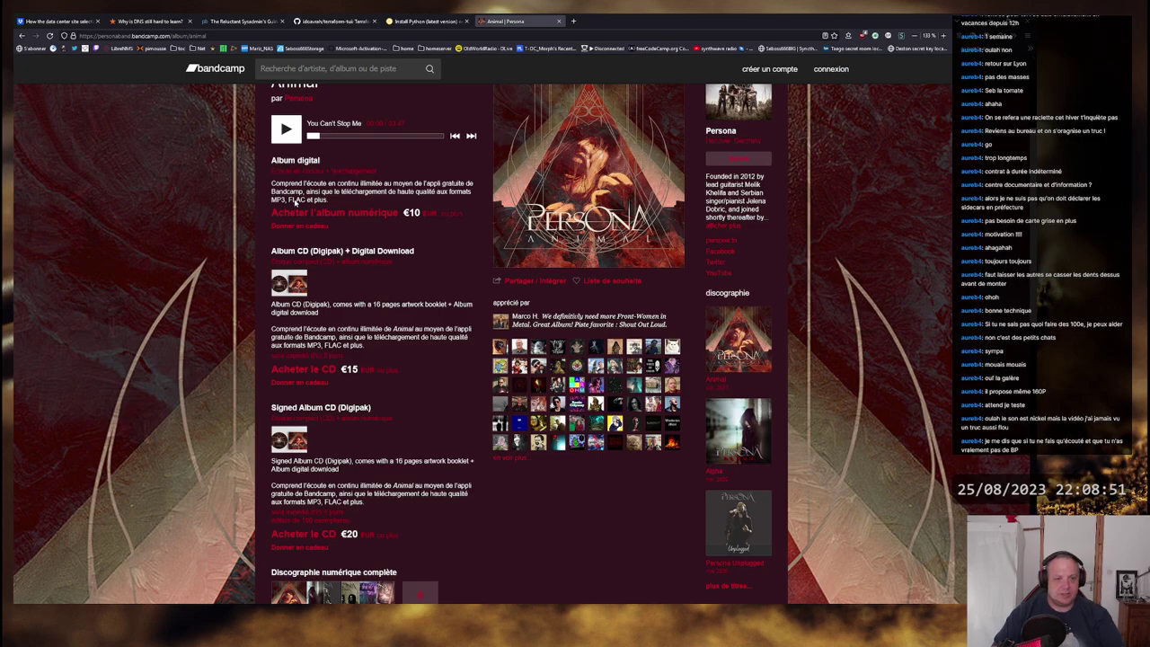
double_click(297, 199)
click(361, 195)
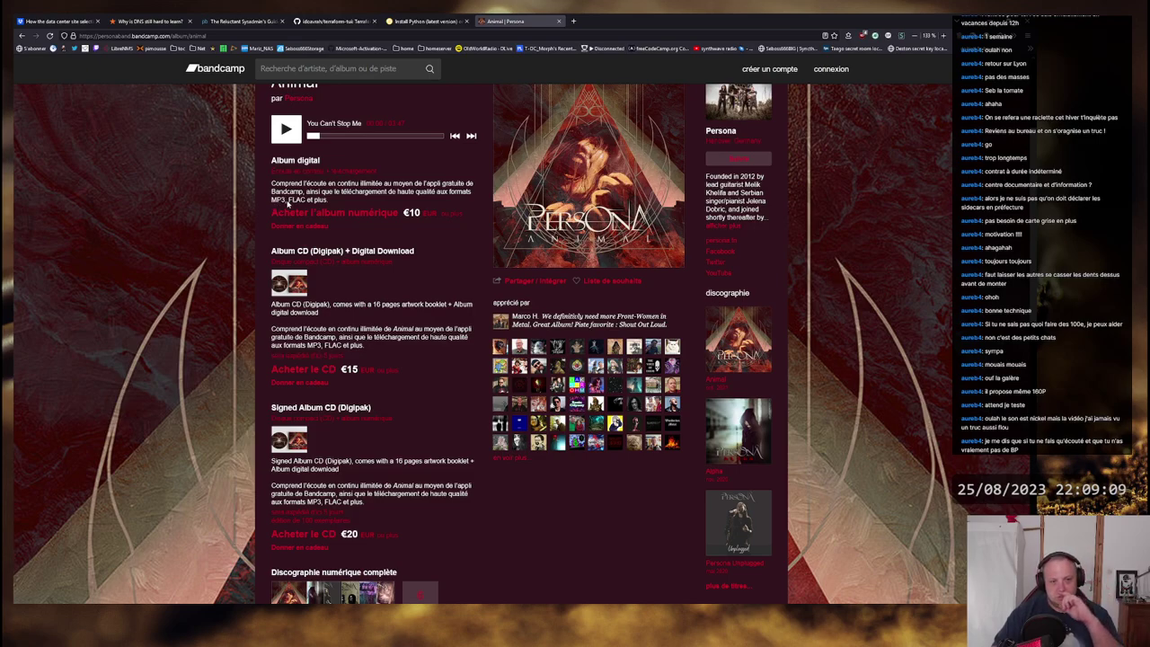
mouse_move(287, 203)
mouse_down()
mouse_move(306, 203)
mouse_move(285, 201)
mouse_up()
click(294, 203)
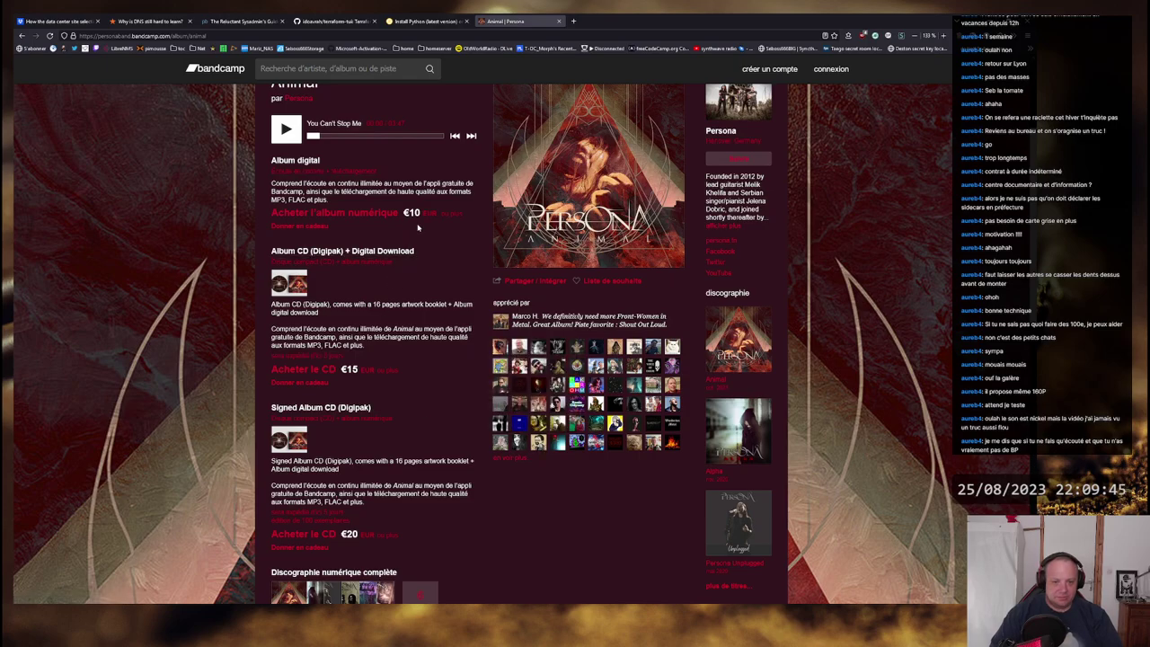
Step: Reread the Album digital description covering unlimited streaming and high-quality downloads
scroll(418, 228, up, 2)
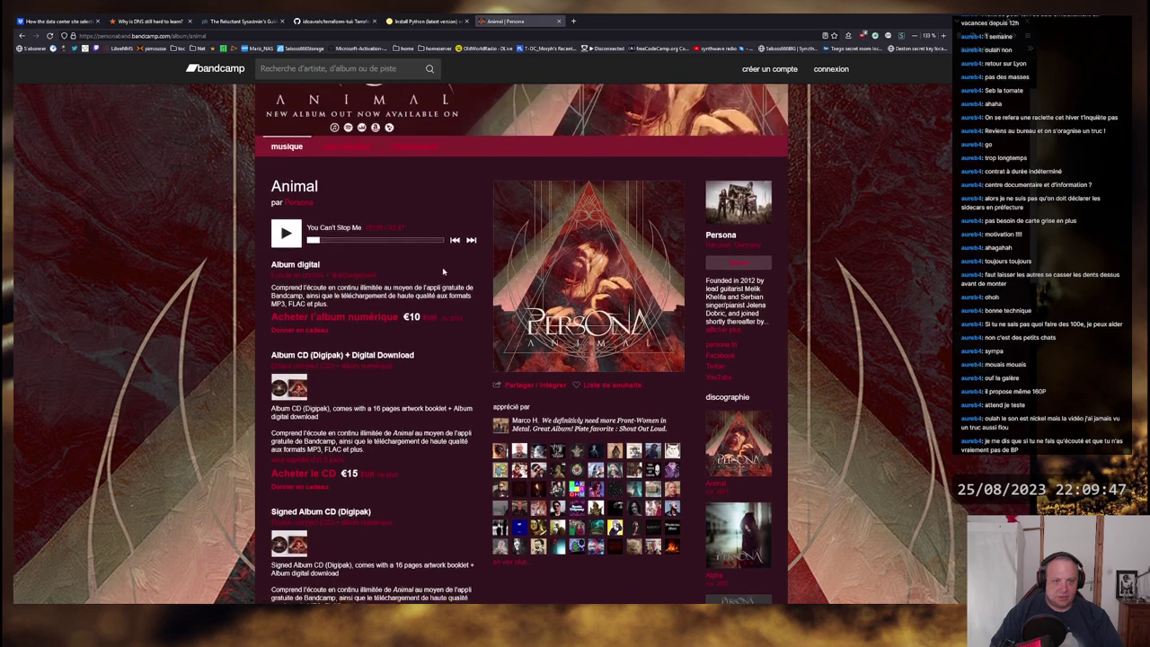
drag(272, 300, 474, 311)
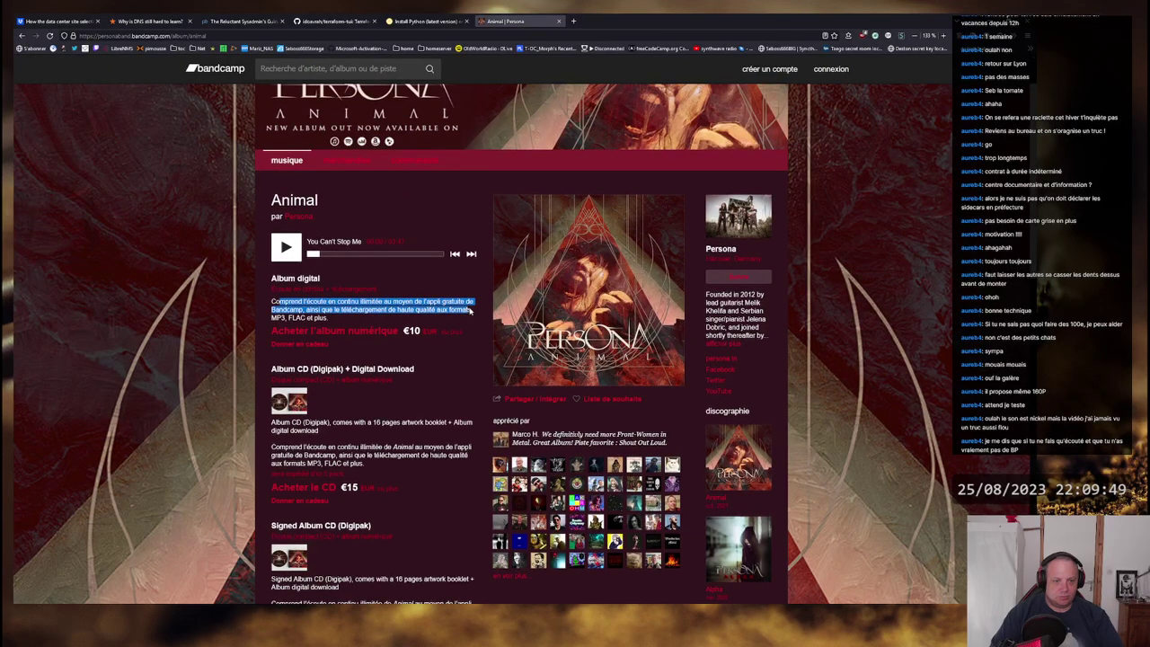
click(274, 301)
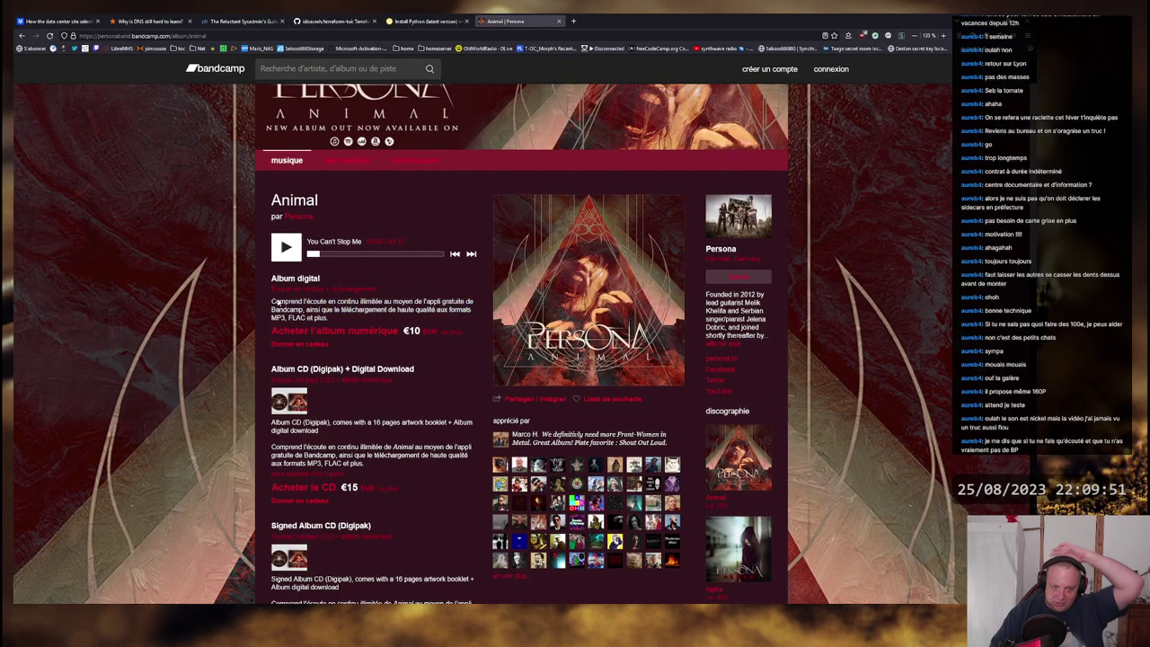
mouse_move(274, 320)
mouse_down()
mouse_move(329, 319)
mouse_move(290, 318)
mouse_up()
click(329, 319)
triple_click(291, 318)
click(291, 318)
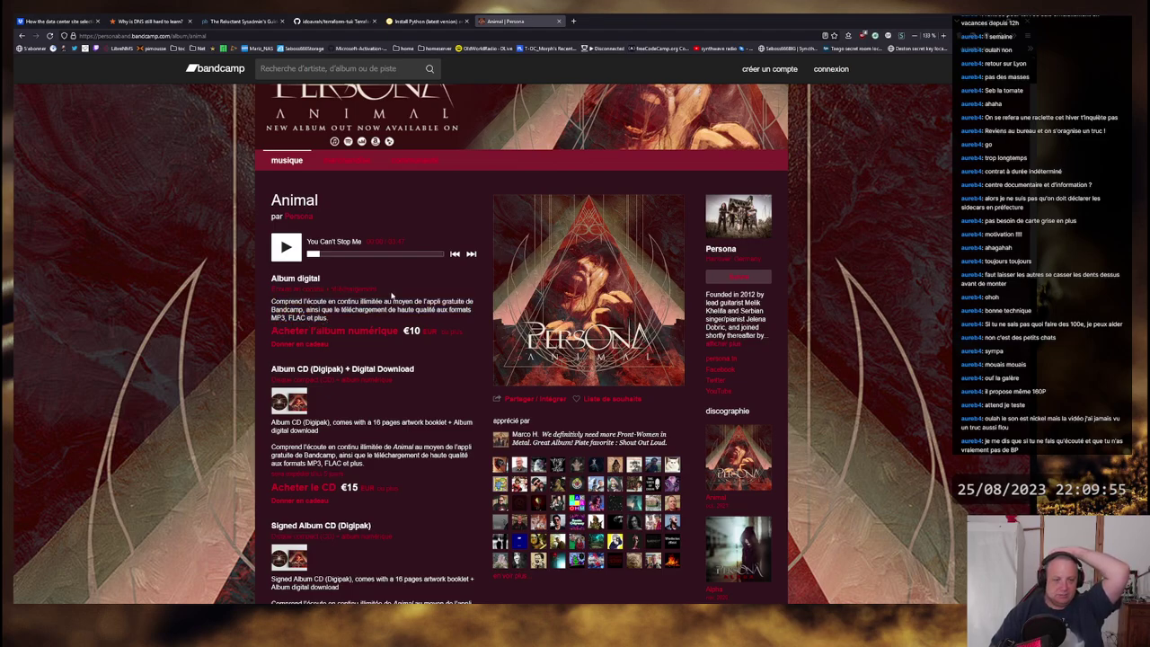
scroll(360, 289, down, 1)
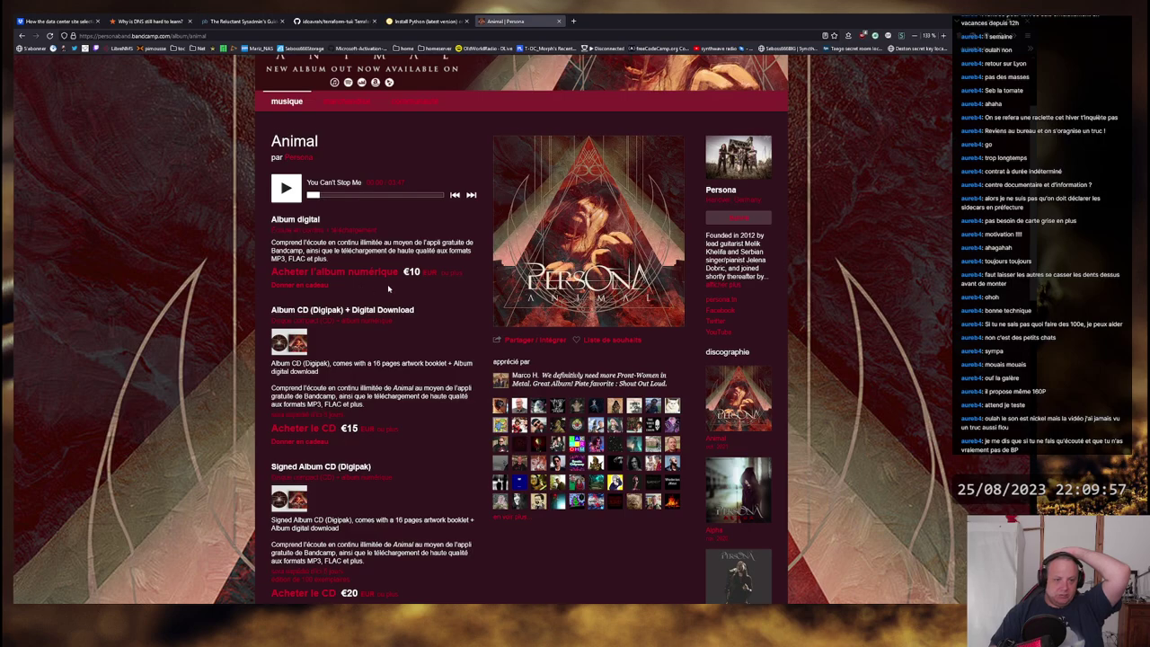
Step: Look over the Animal album page, from its purchase options down to the track list and keywords
scroll(388, 284, up, 2)
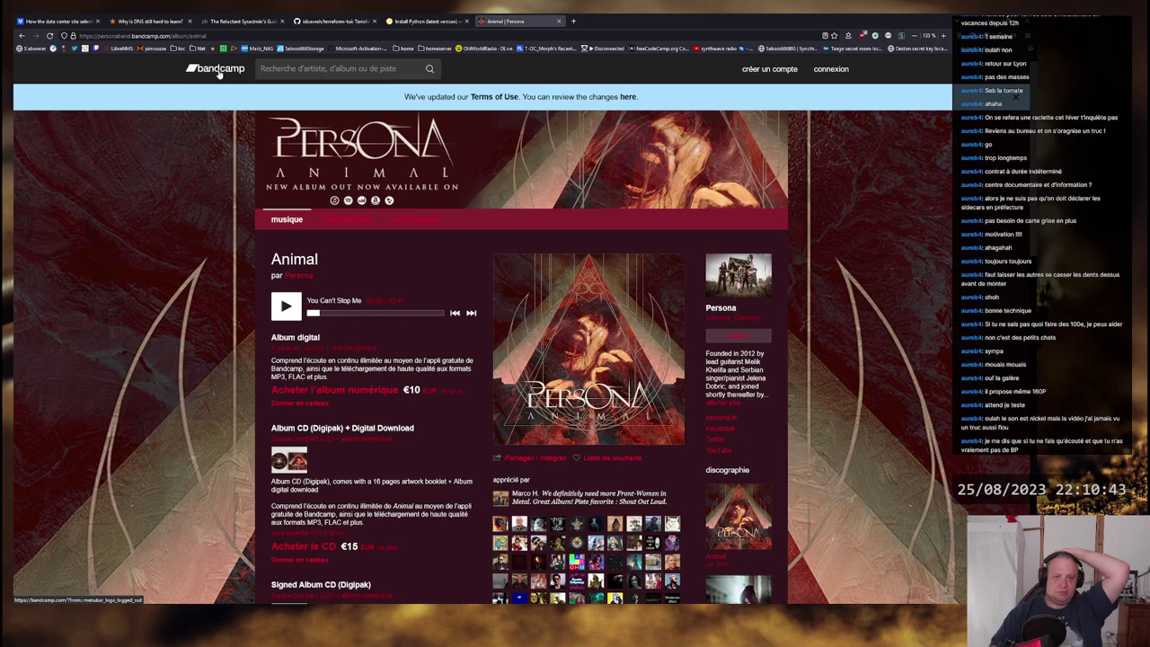
scroll(231, 378, down, 10)
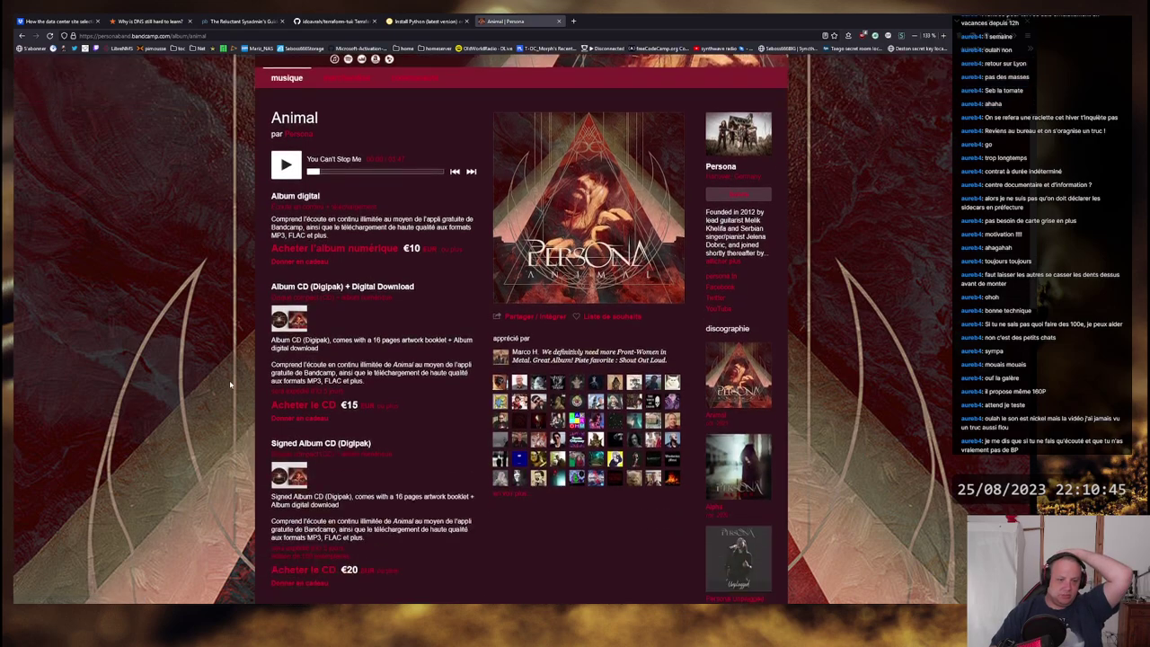
scroll(231, 378, up, 1)
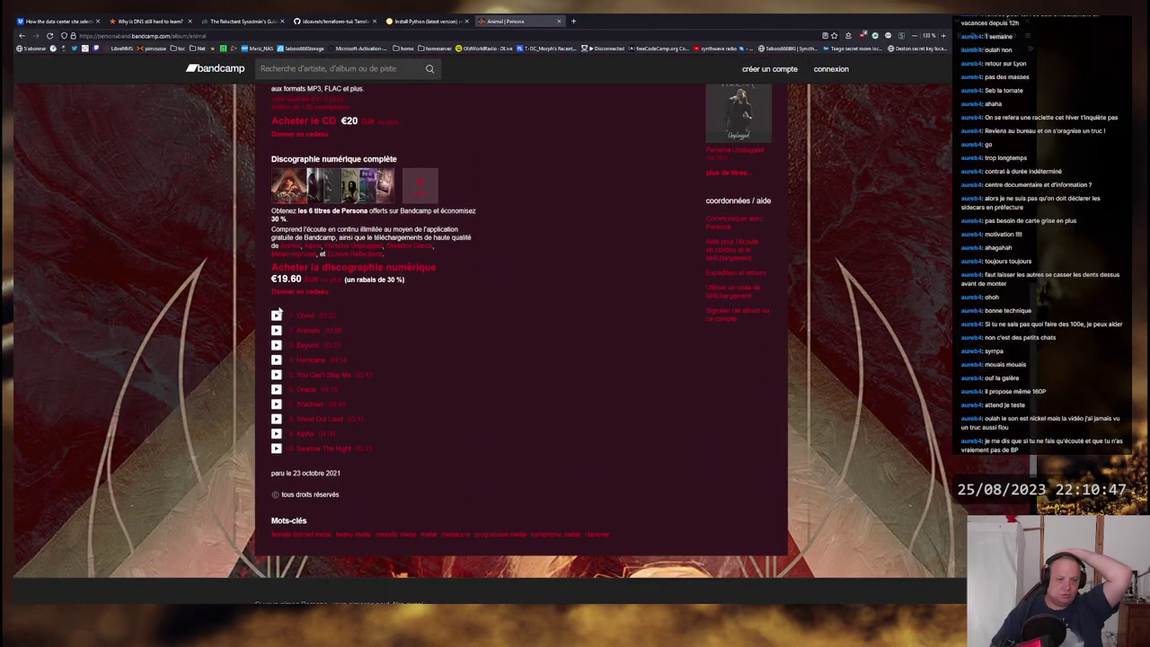
scroll(428, 257, up, 5)
scroll(368, 211, up, 2)
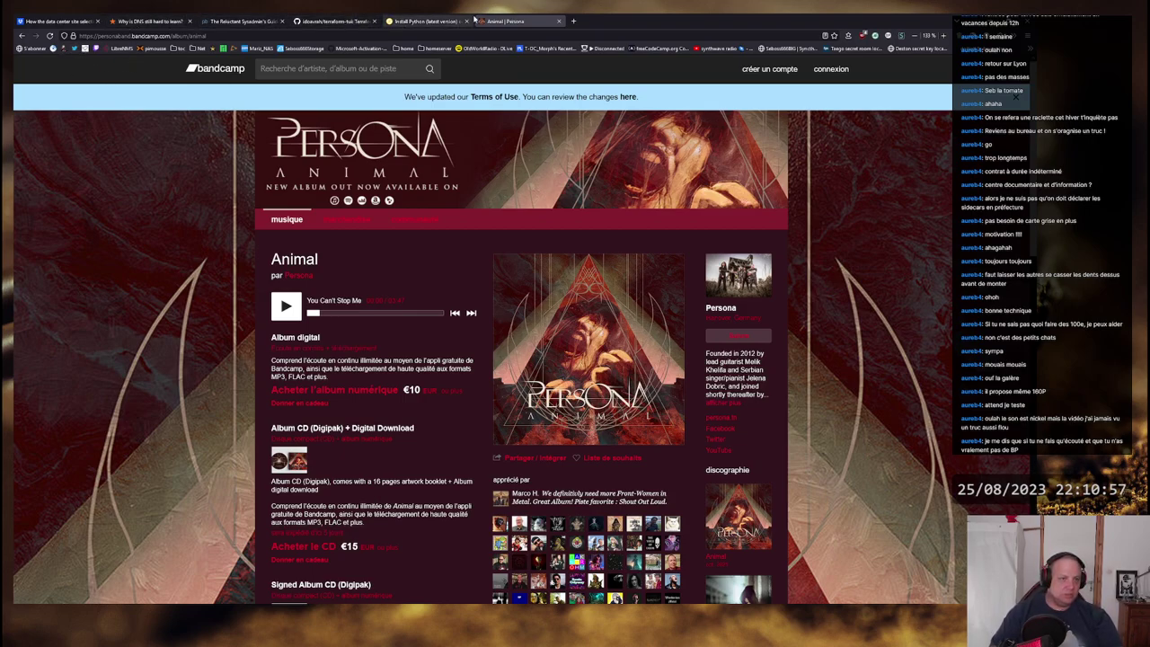
Step: Open the FreshRSS feed reader in a new tab and bring up its Journal du Hacker article on Navidrome in another tab
click(57, 49)
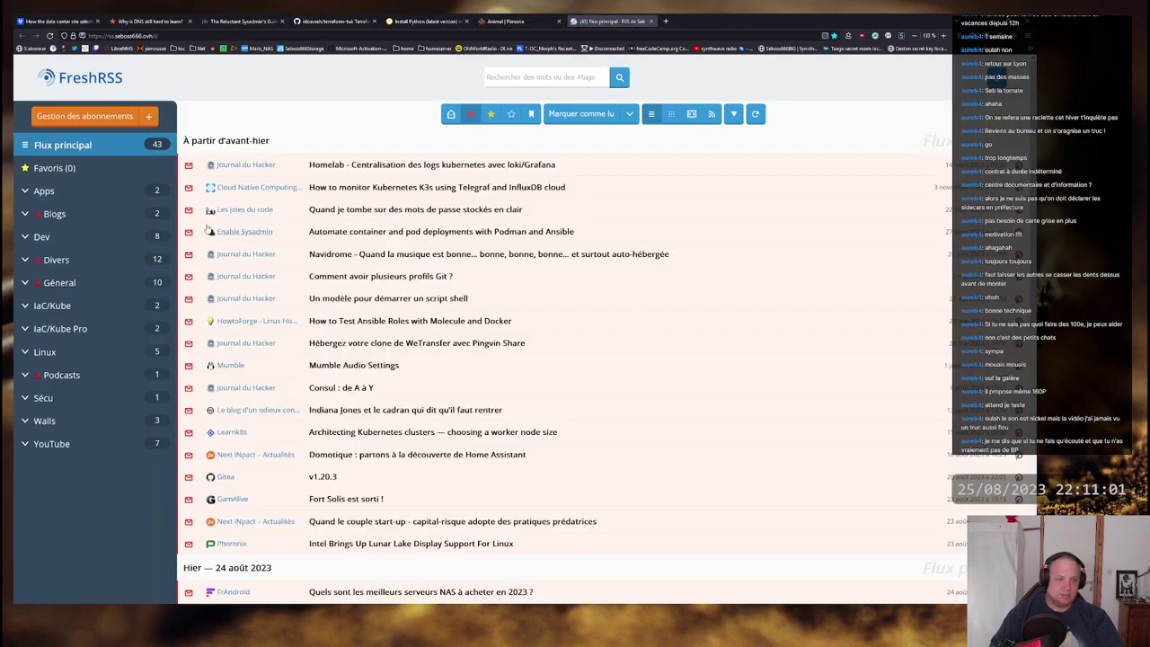
scroll(380, 252, down, 1)
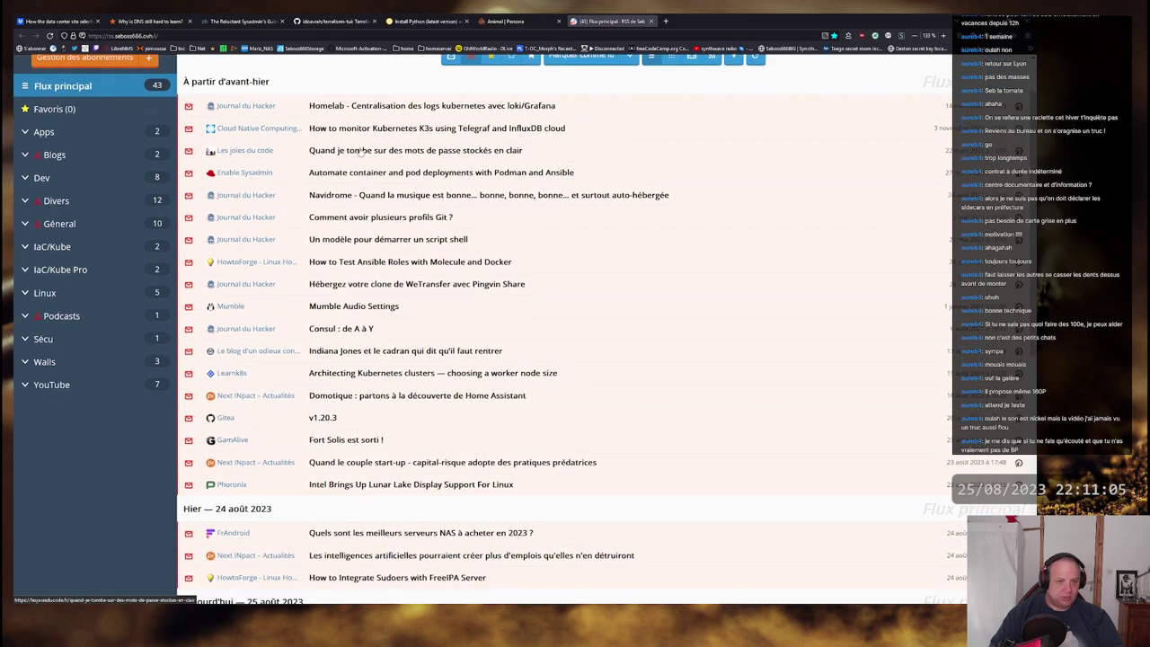
right_click(367, 195)
click(404, 200)
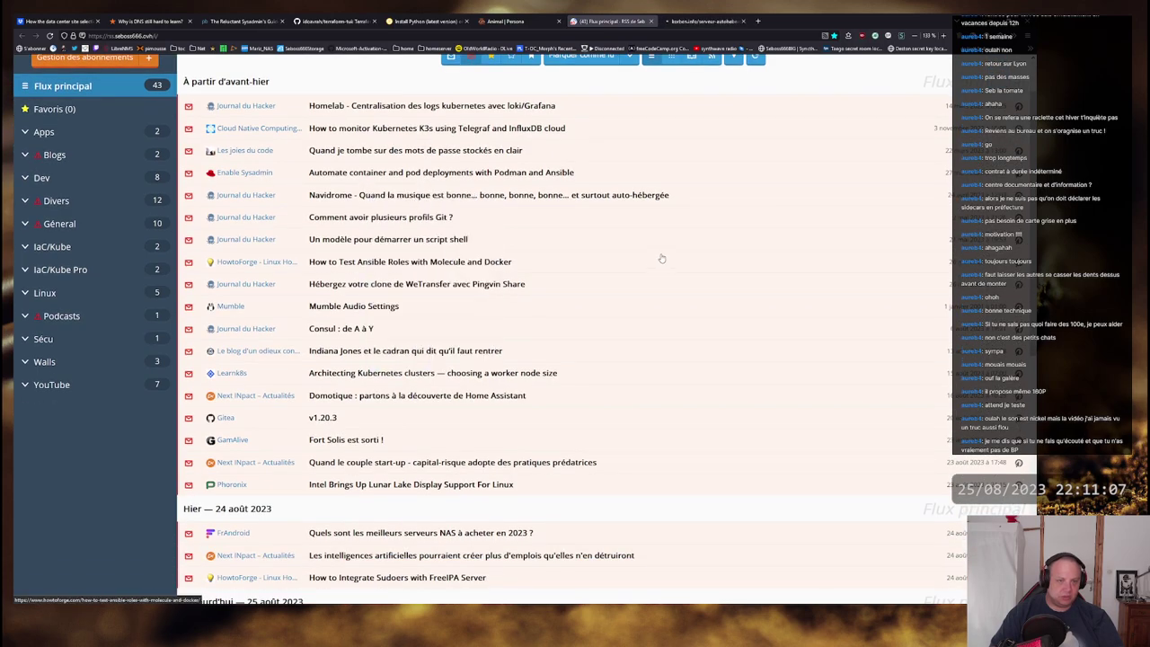
click(701, 21)
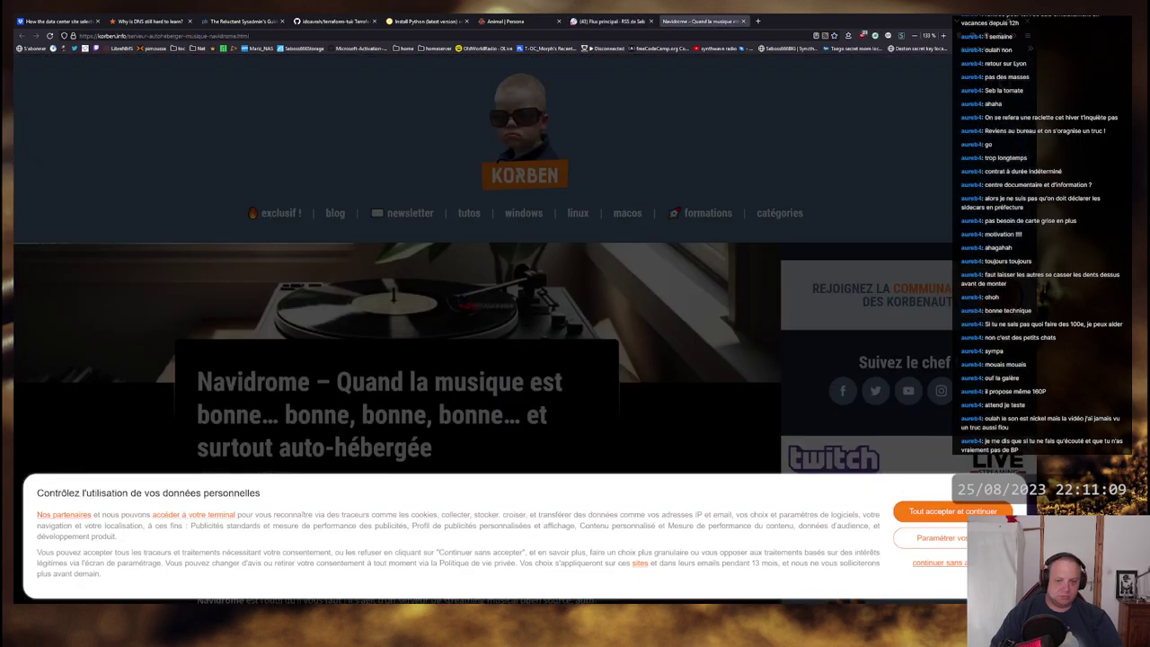
Step: Continue to the Korben article without accepting the trackers and open the Navidrome website from its text
click(939, 562)
scroll(386, 325, down, 5)
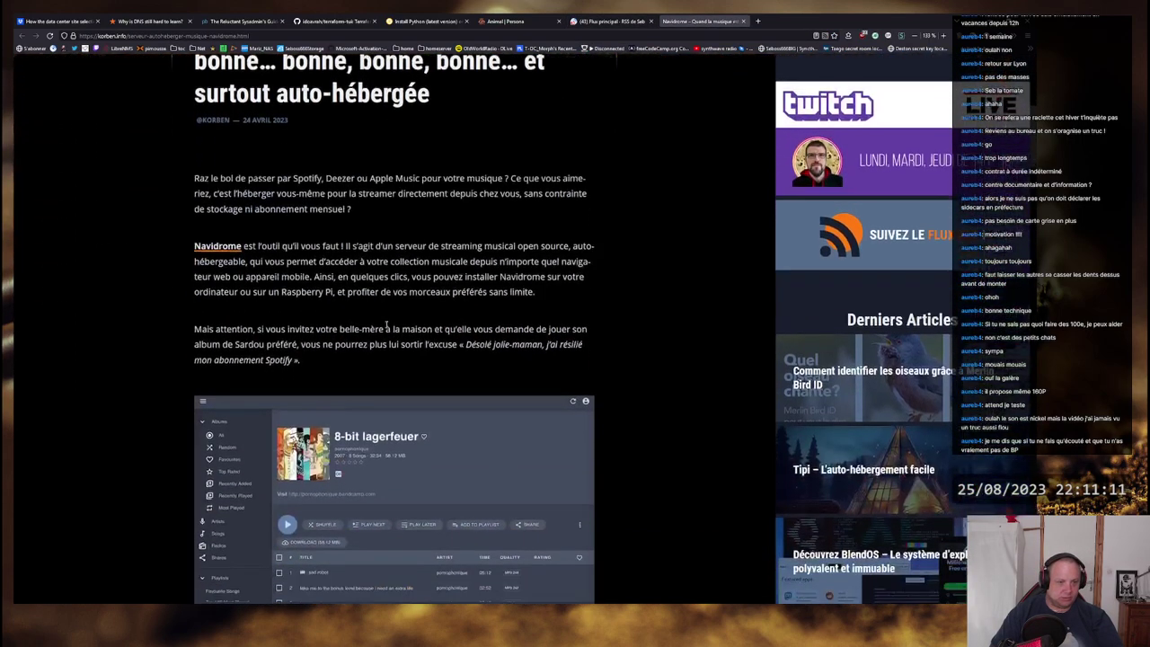
click(218, 246)
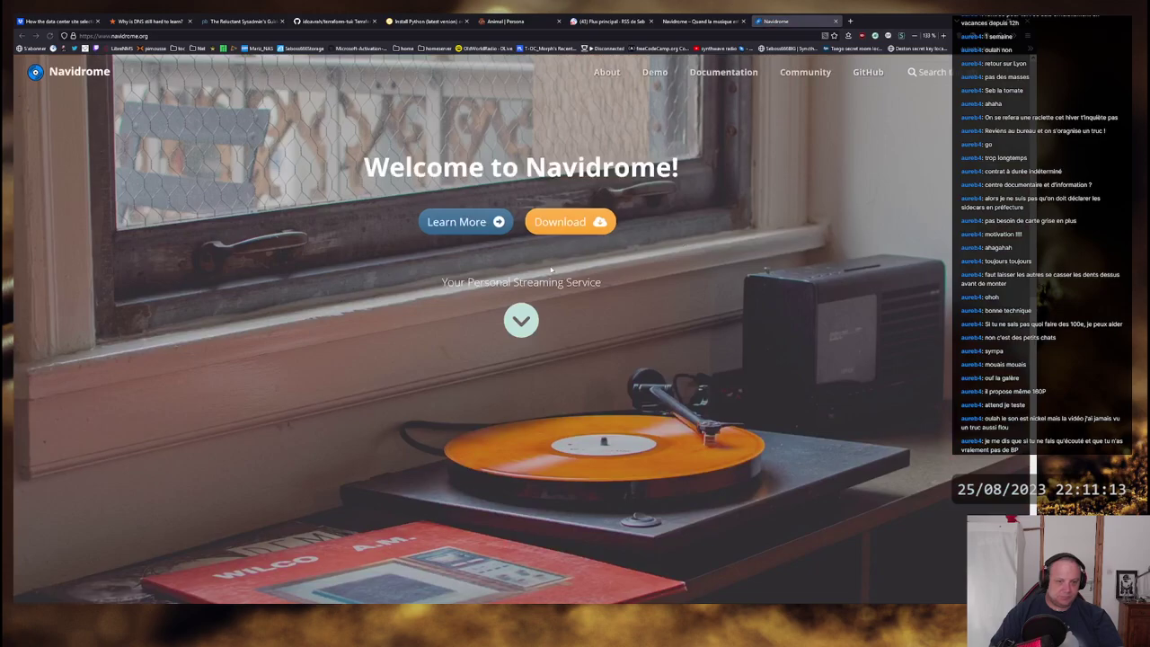
Step: Review Navidrome's description and feature overview on its homepage
click(521, 320)
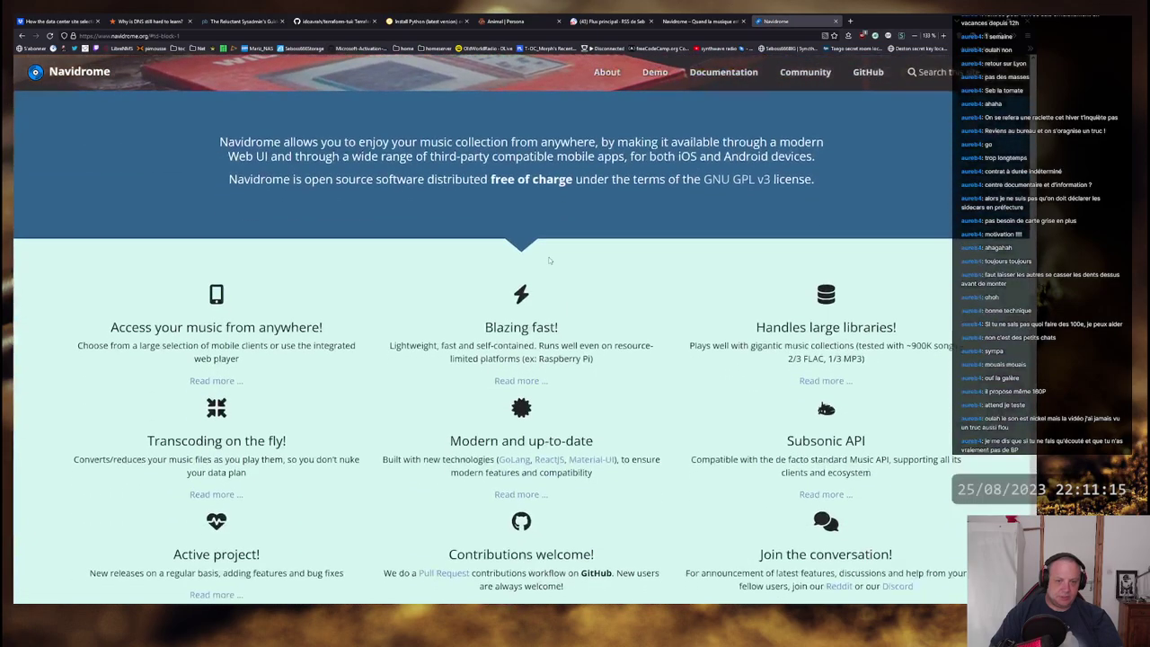
scroll(584, 278, up, 4)
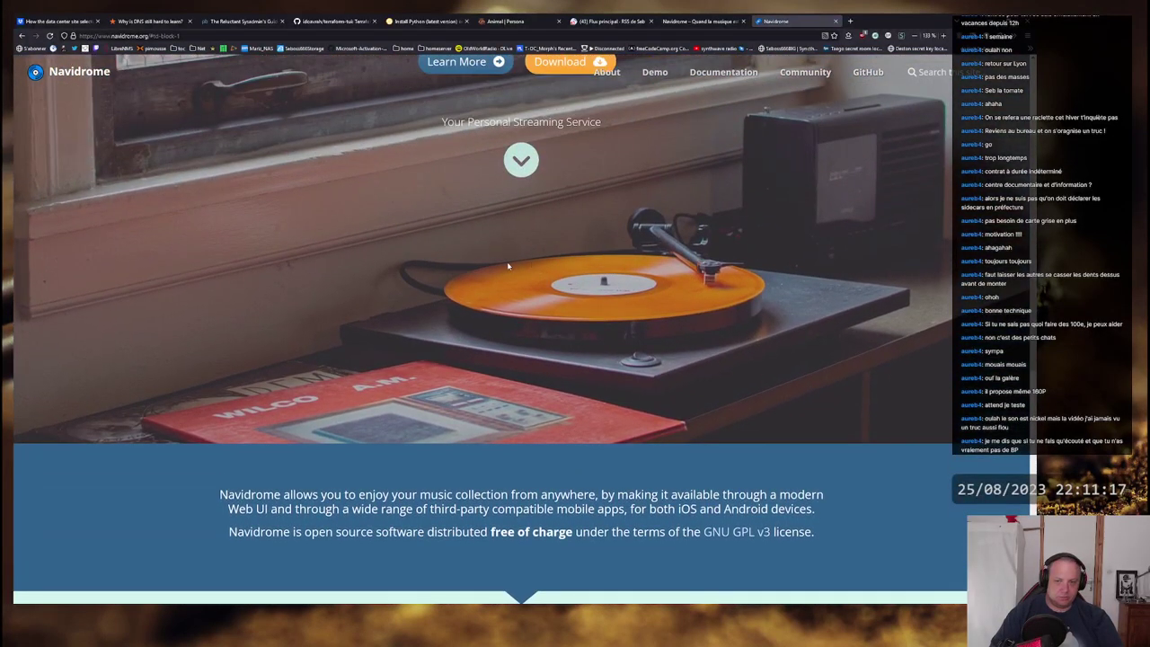
scroll(540, 278, down, 5)
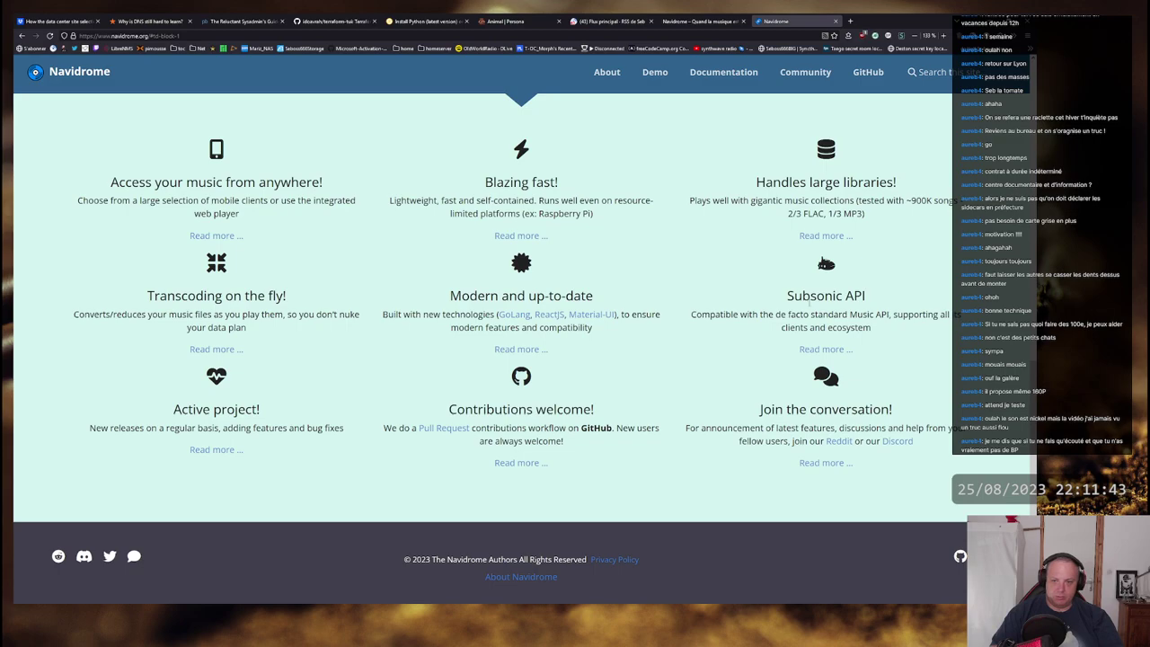
Step: Search Qwant for "Subsonic" from Navidrome's Subsonic API heading and open the subsonic.org result
double_click(811, 297)
right_click(809, 294)
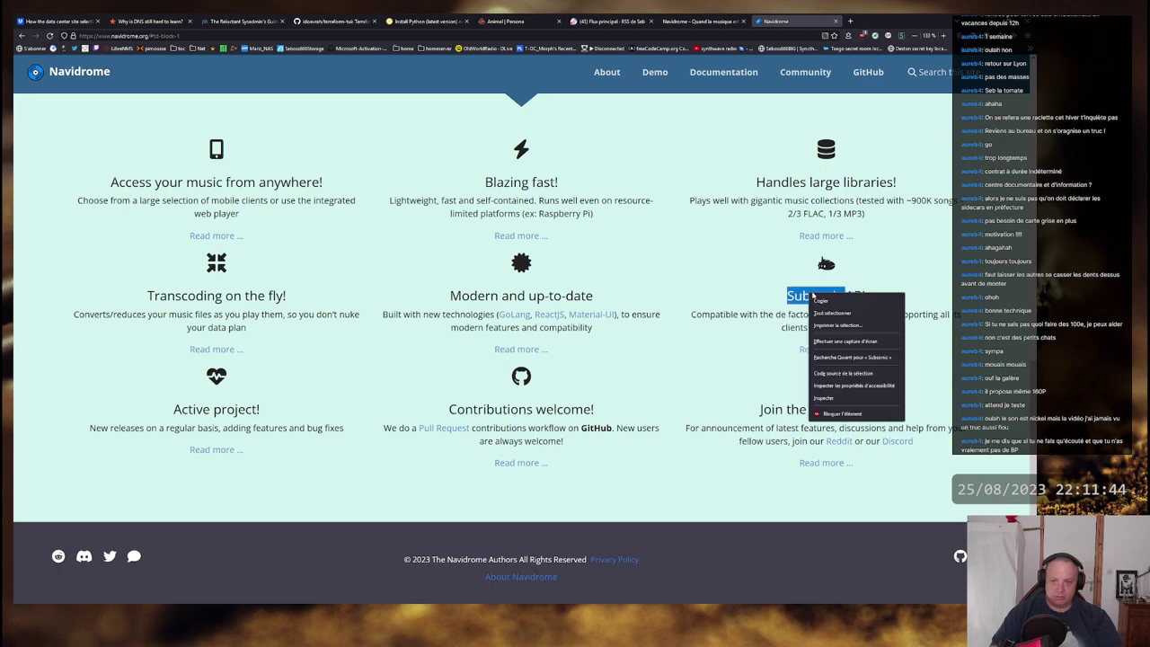
click(888, 358)
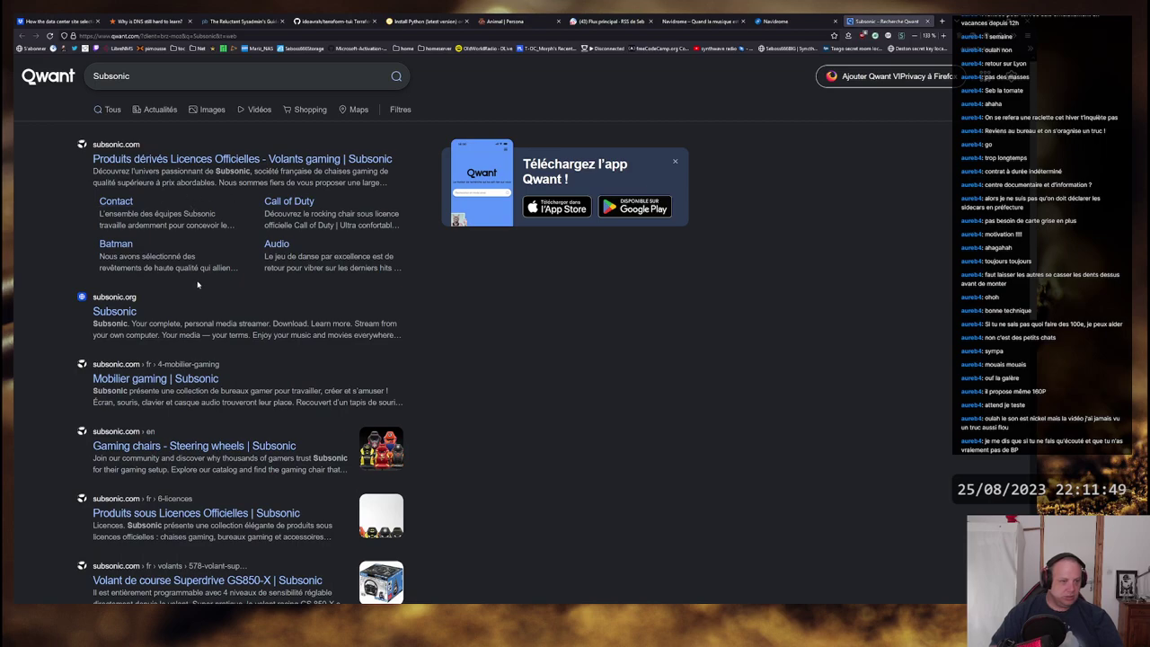
click(114, 312)
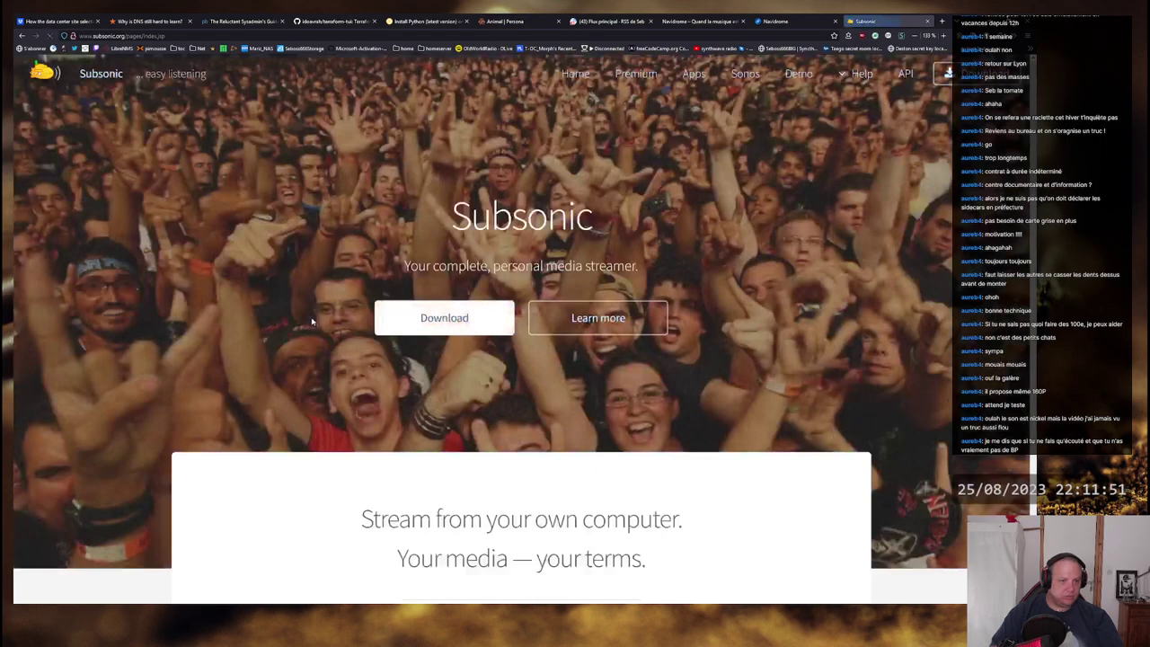
Step: Read through the Subsonic homepage down to the "How does it work?" section
scroll(697, 428, down, 3)
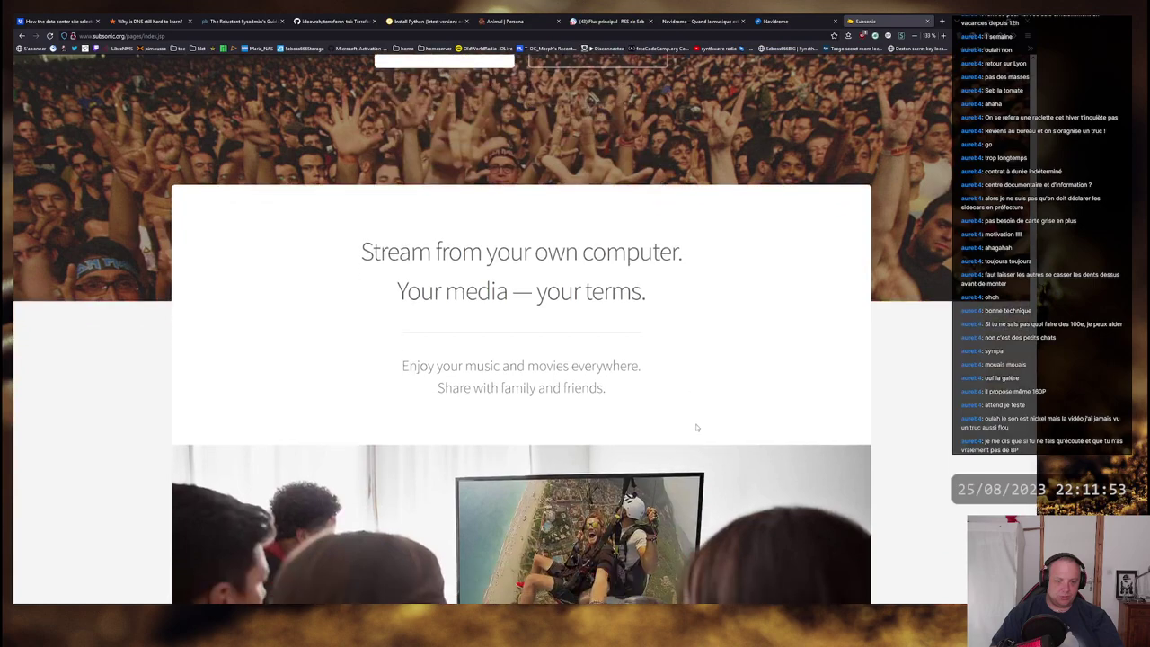
scroll(668, 294, down, 1)
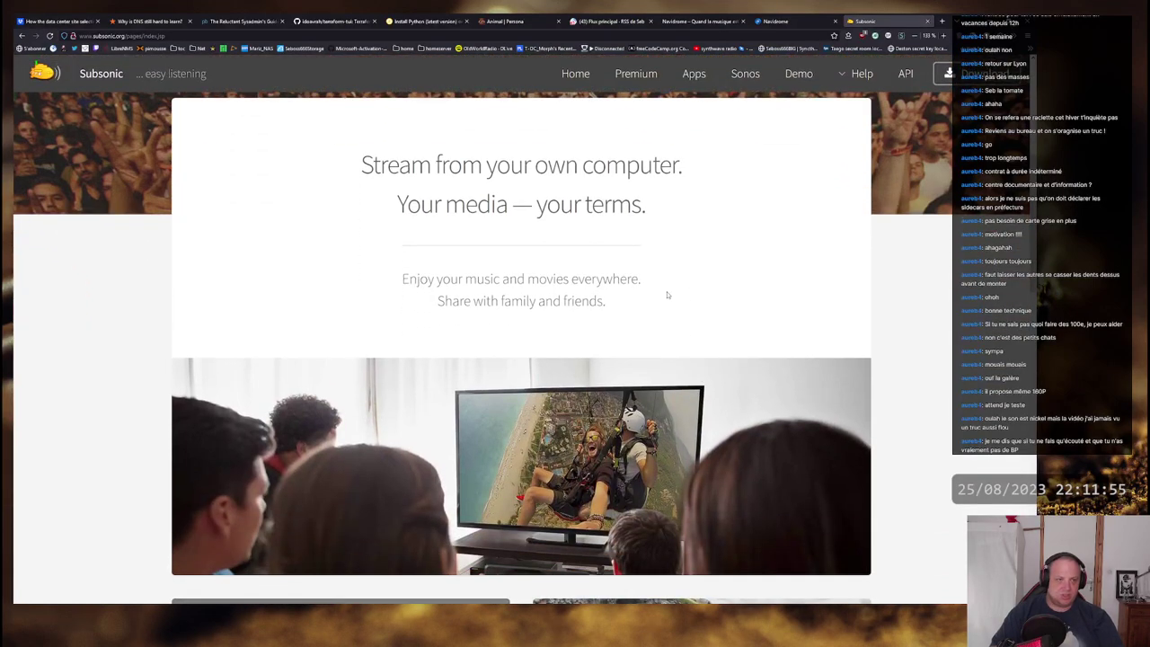
scroll(754, 117, down, 8)
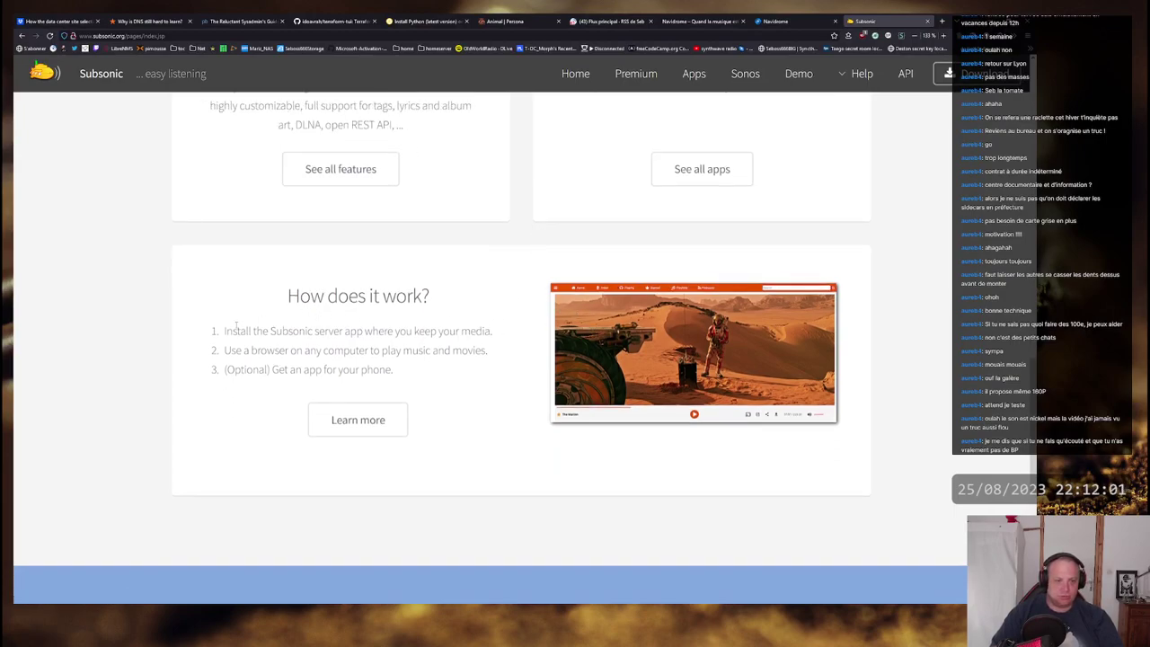
Step: Return to the Navidrome homepage and examine its welcome title and "Your Personal Streaming Service" tagline
click(775, 21)
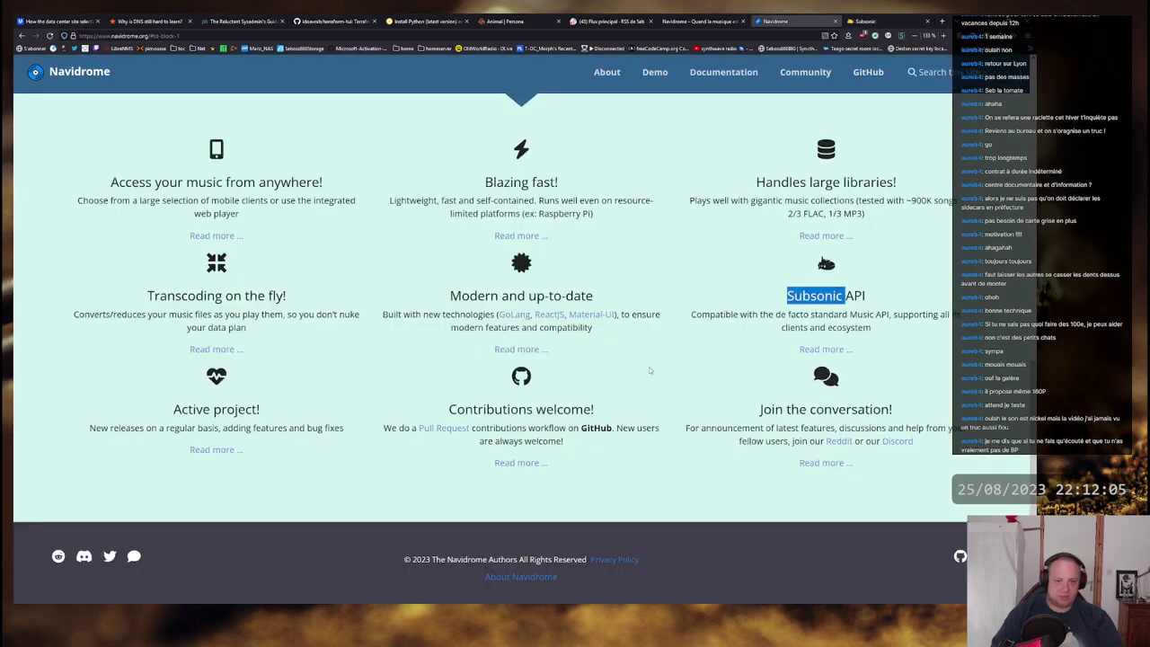
scroll(395, 398, up, 1)
scroll(411, 400, up, 6)
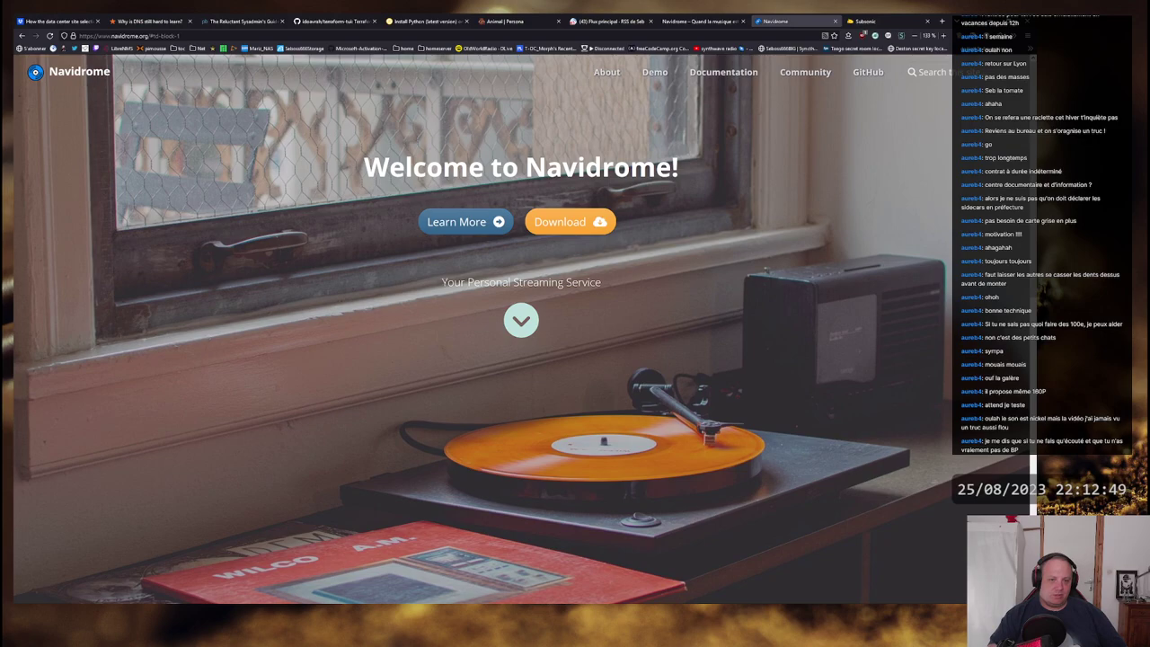
drag(440, 282, 604, 282)
click(575, 289)
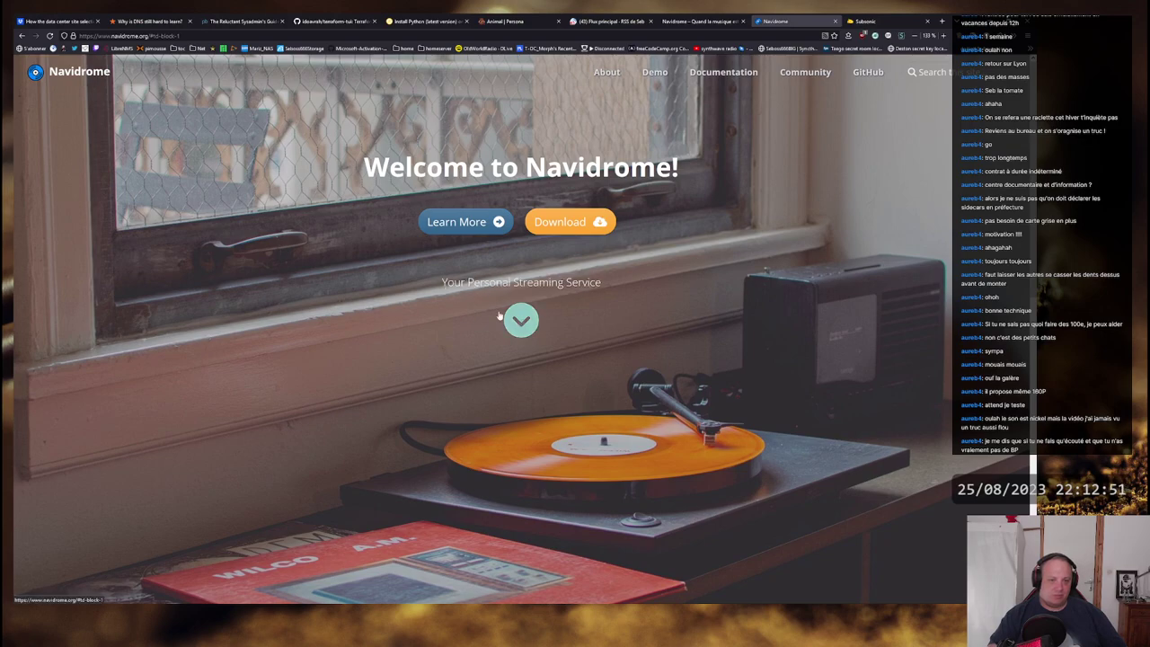
drag(441, 282, 602, 283)
click(357, 263)
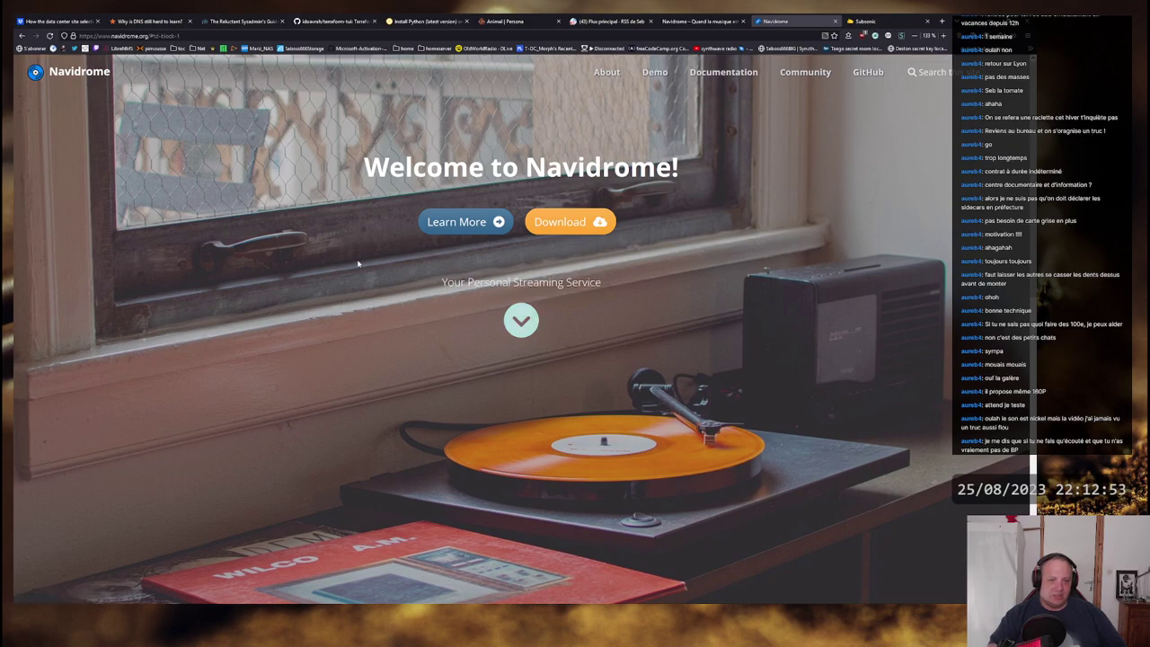
drag(363, 167, 676, 167)
click(676, 167)
drag(363, 167, 388, 168)
click(679, 167)
click(388, 167)
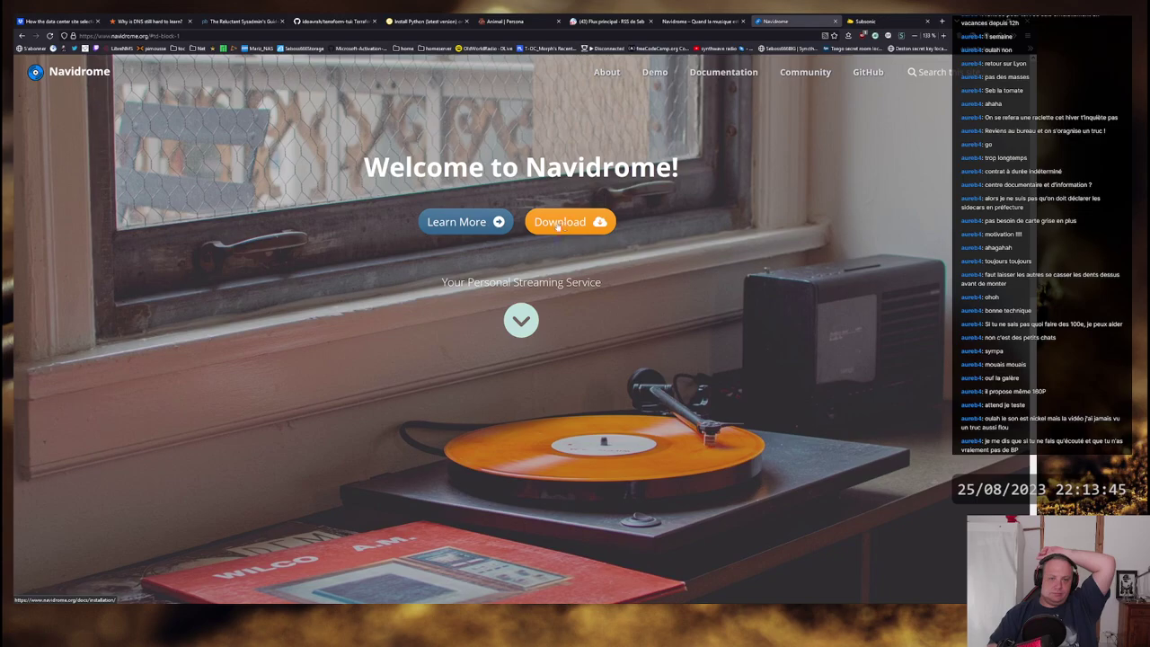
Step: Open Navidrome's documentation from the homepage to learn more about it
click(457, 222)
scroll(575, 274, down, 1)
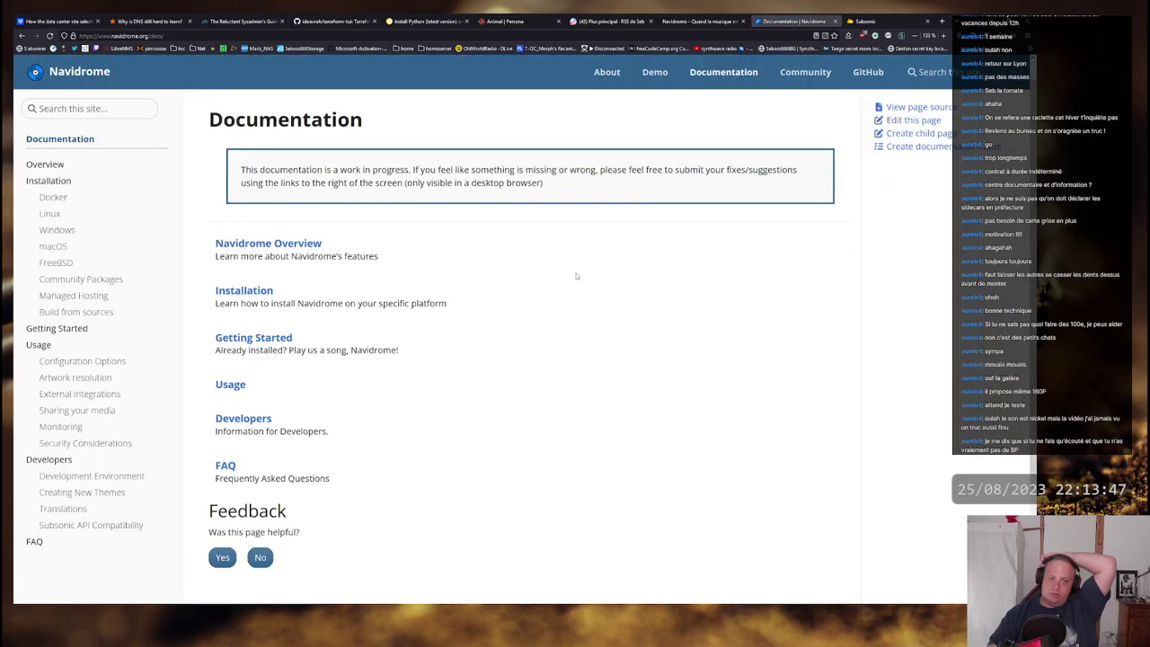
Step: Open the Navidrome Overview documentation page and read its Features list, highlighting the low resource usage entry
scroll(575, 267, up, 1)
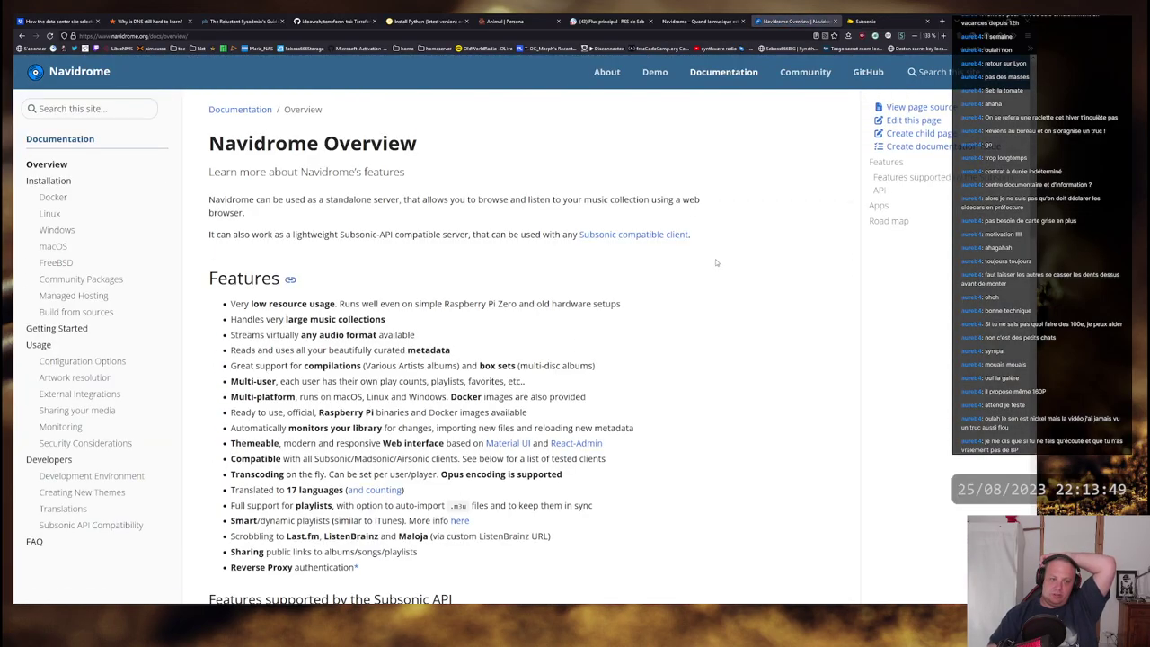
scroll(715, 259, down, 1)
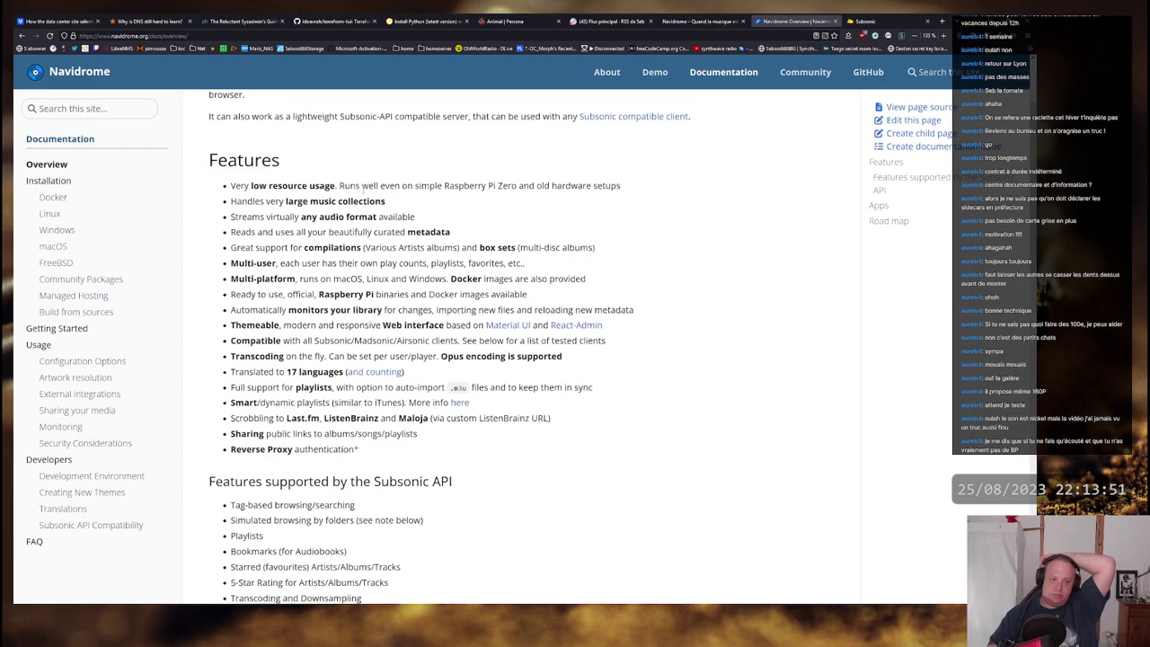
drag(343, 185, 620, 185)
click(612, 188)
drag(443, 186, 343, 185)
click(344, 185)
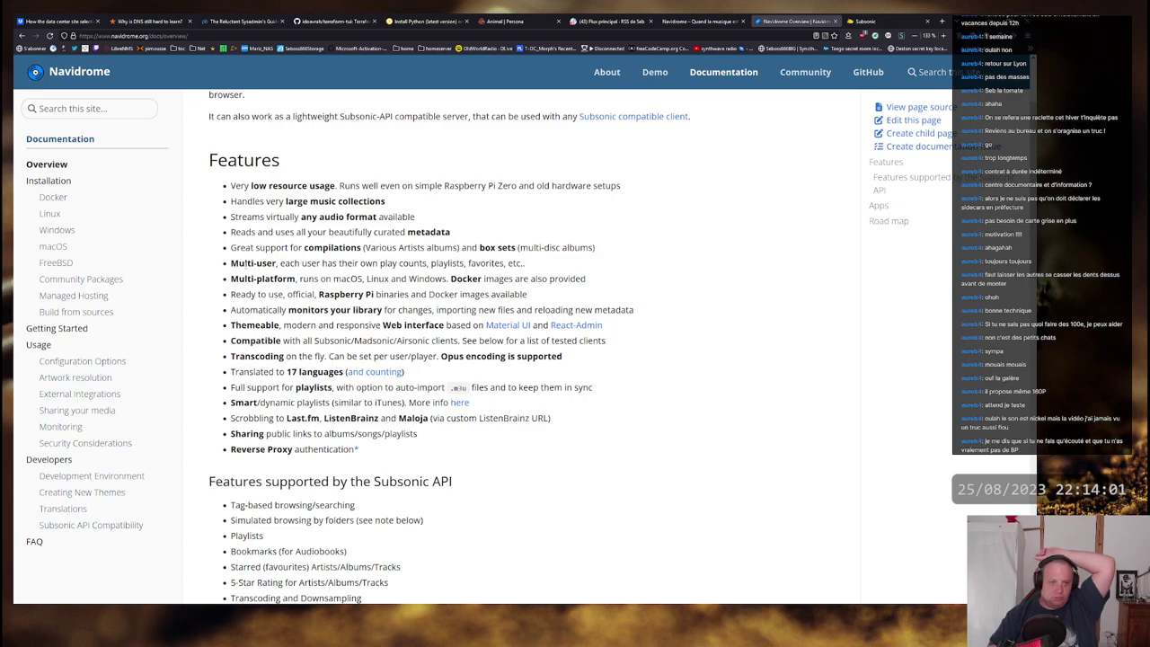
scroll(680, 267, down, 2)
scroll(681, 269, up, 1)
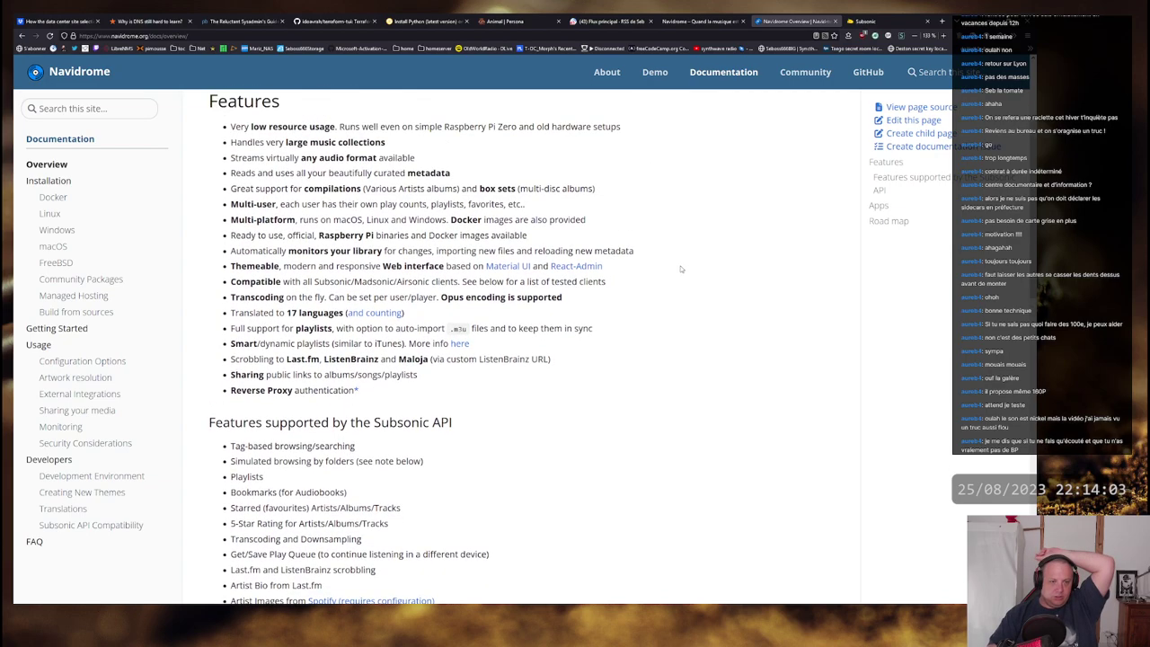
Step: Read the Subsonic API features and the Apps list, highlighting the note about browsing by folders
scroll(680, 268, down, 4)
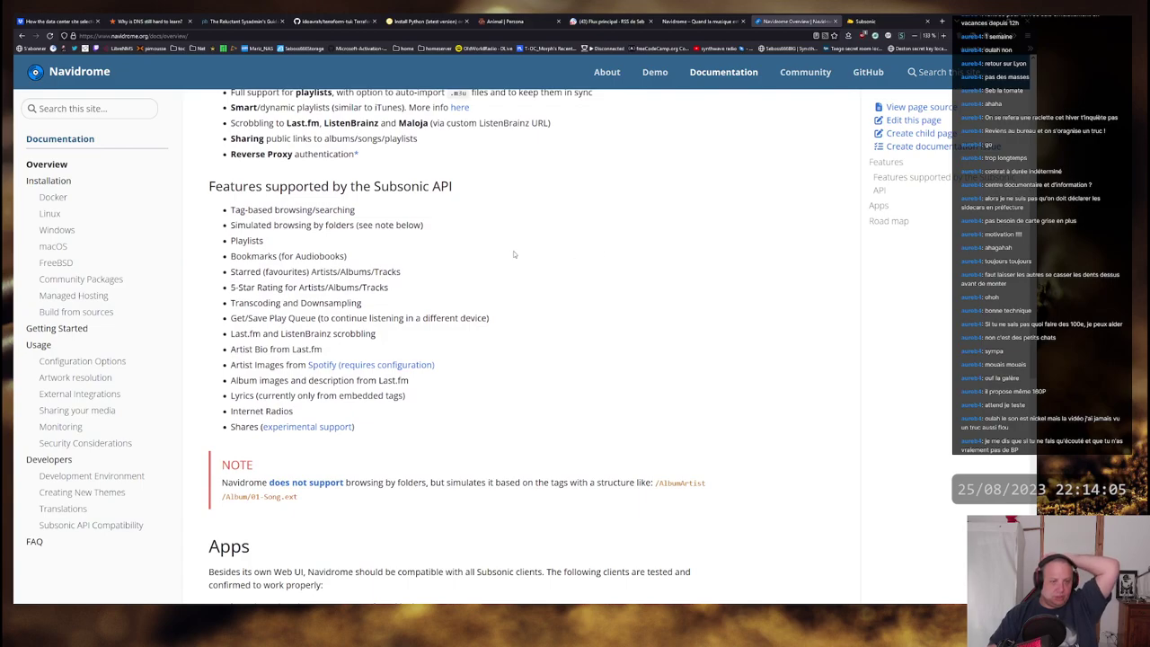
scroll(561, 252, down, 1)
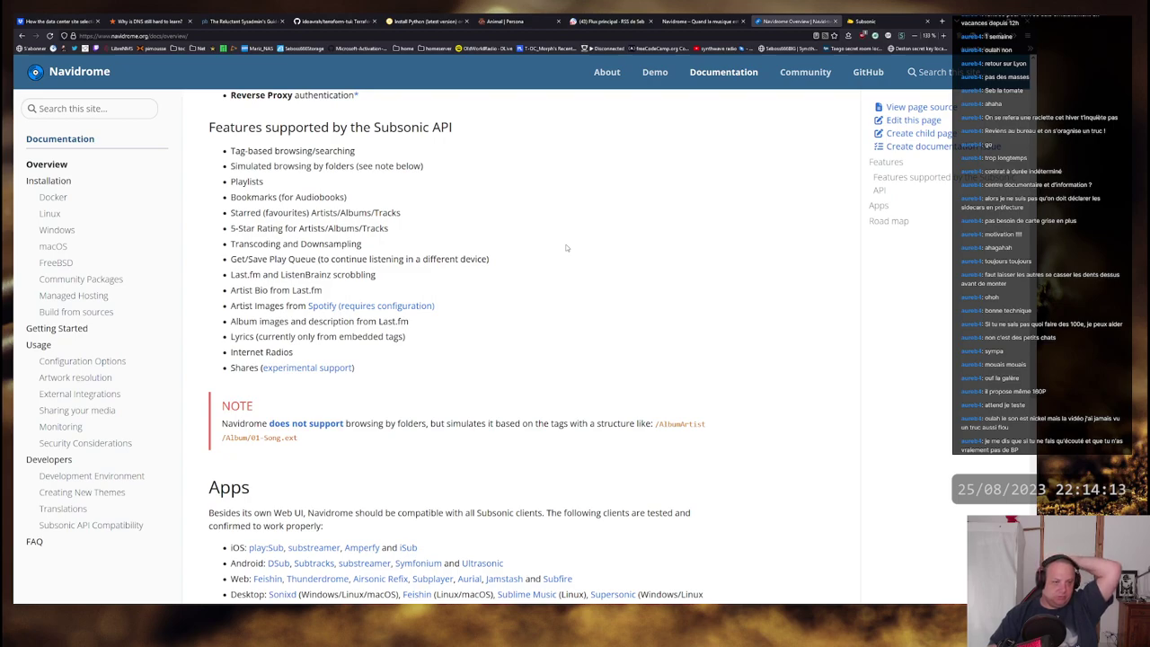
scroll(567, 247, down, 4)
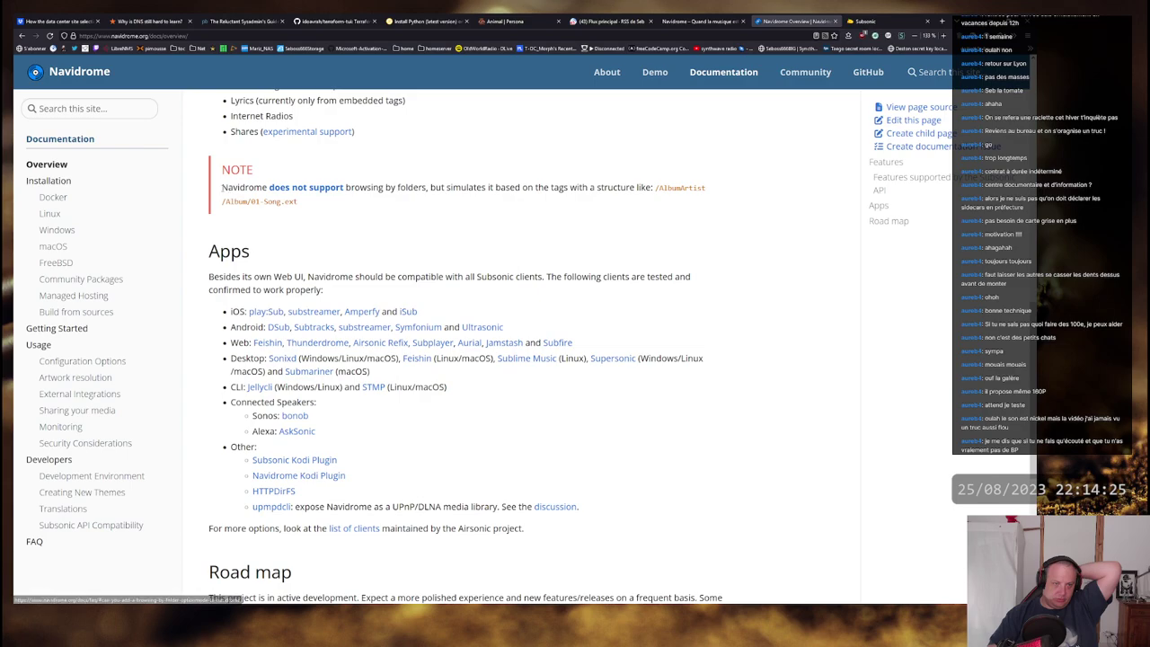
drag(222, 187, 298, 203)
click(556, 208)
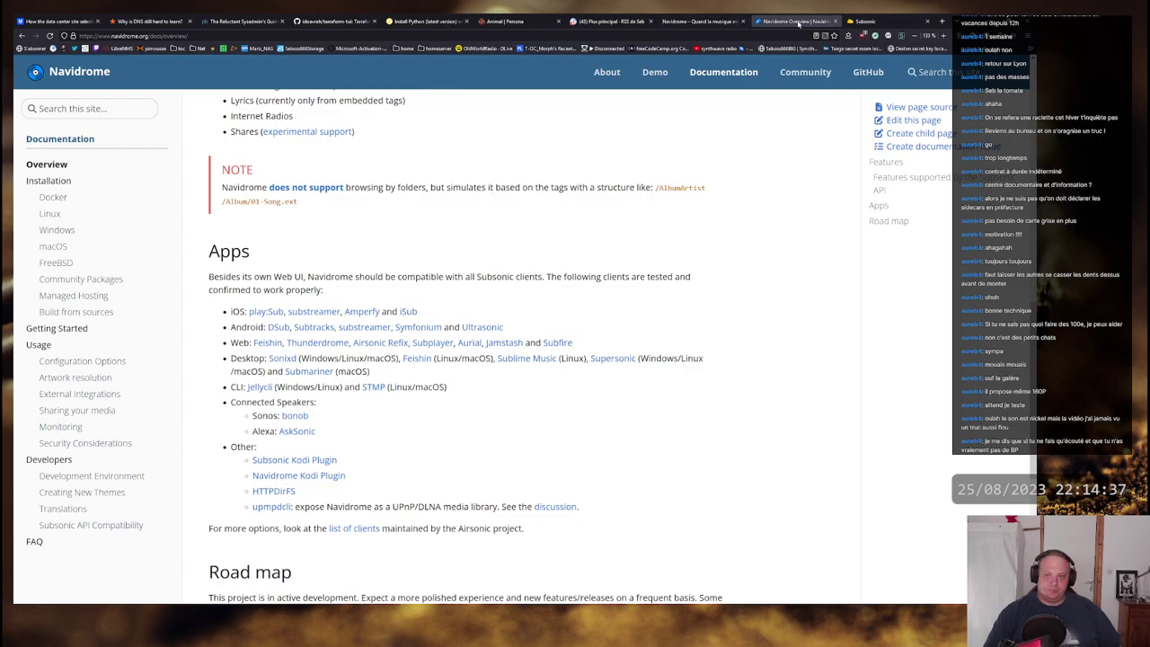
Step: Return to the RSS feed and open the article "Hébergez votre clone de WeTransfer avec Pingvin Share" in a new tab
click(600, 22)
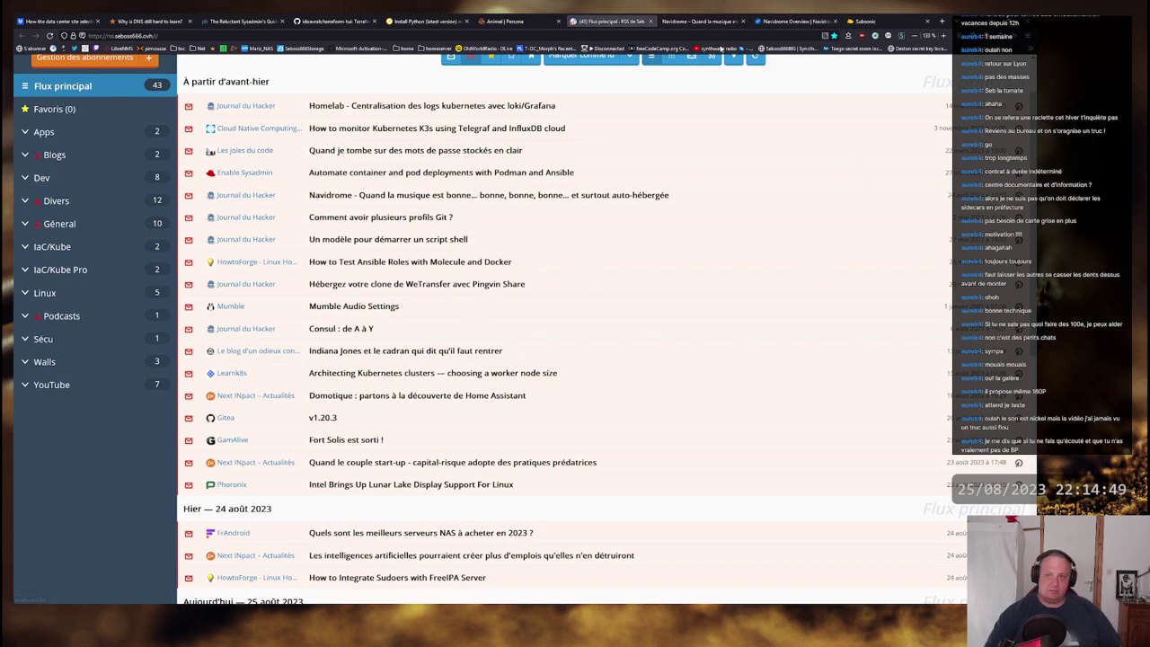
right_click(428, 286)
click(467, 291)
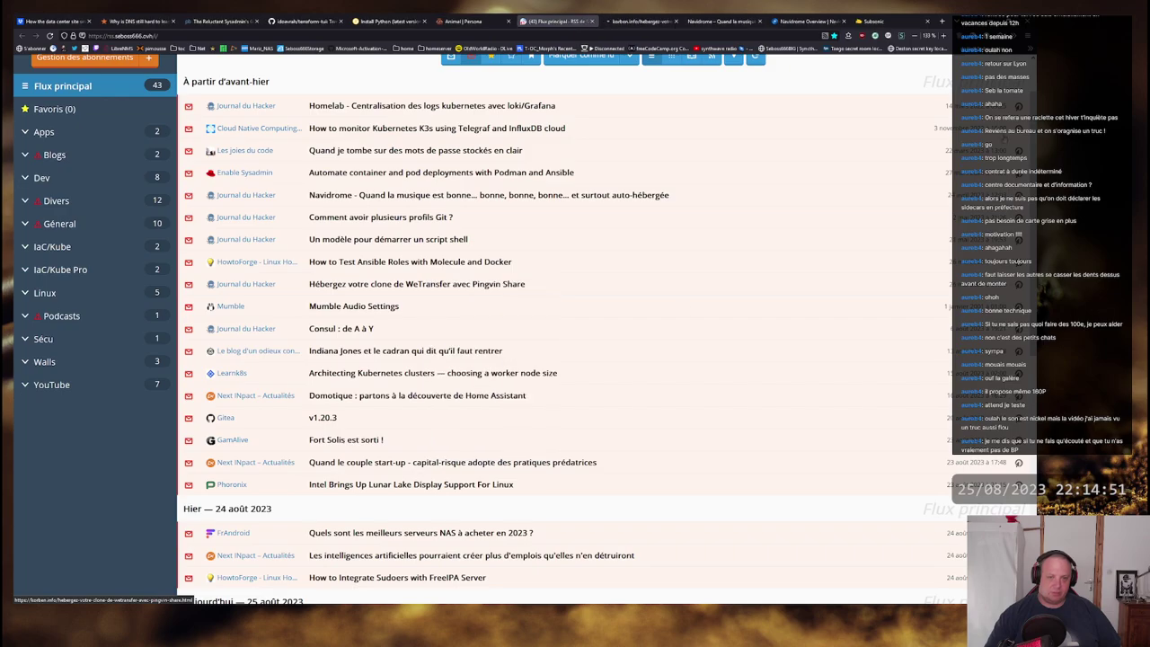
click(656, 21)
Step: Read through the Pingvin Share article and open its linked GitHub repository
scroll(617, 368, down, 3)
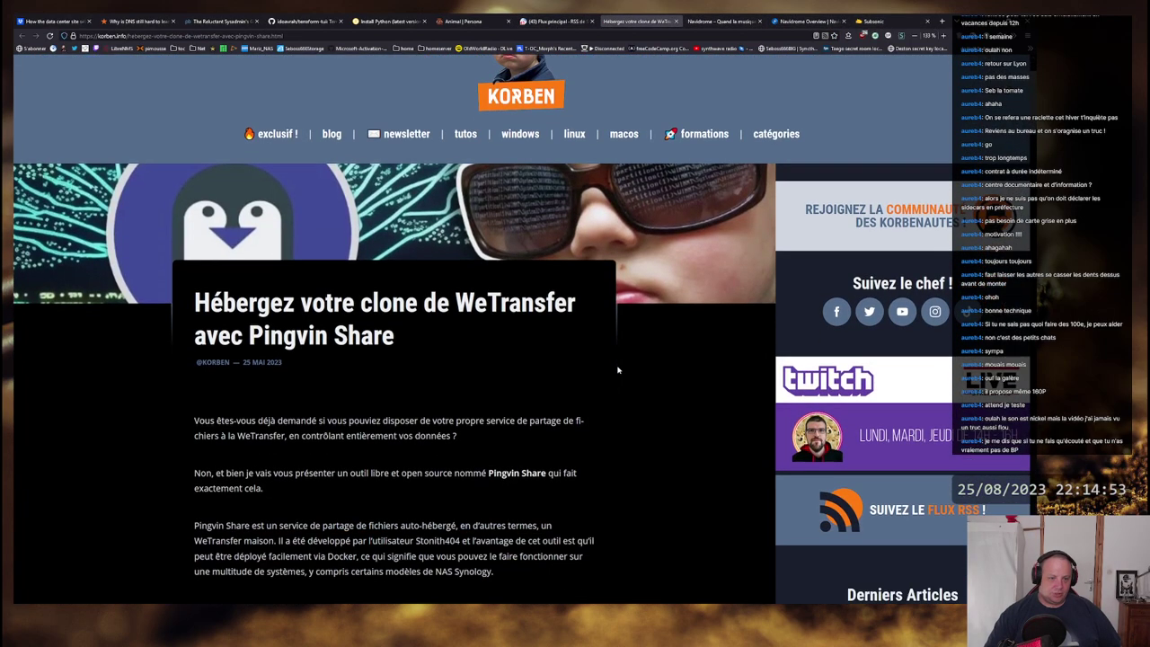
scroll(637, 361, down, 5)
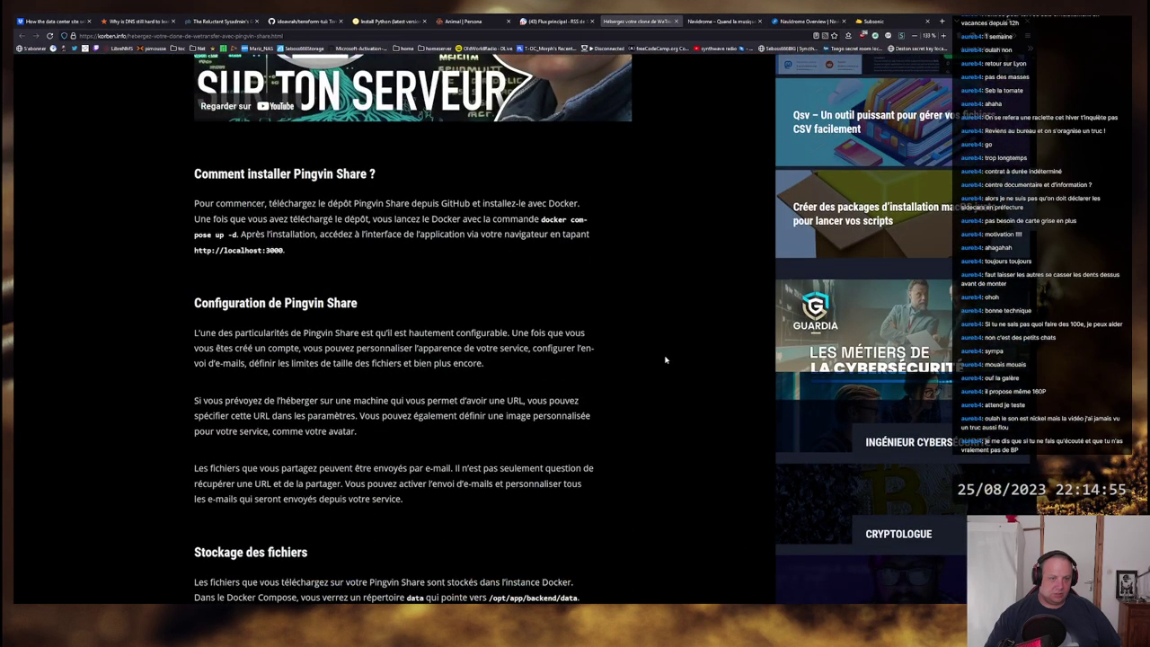
scroll(665, 359, down, 4)
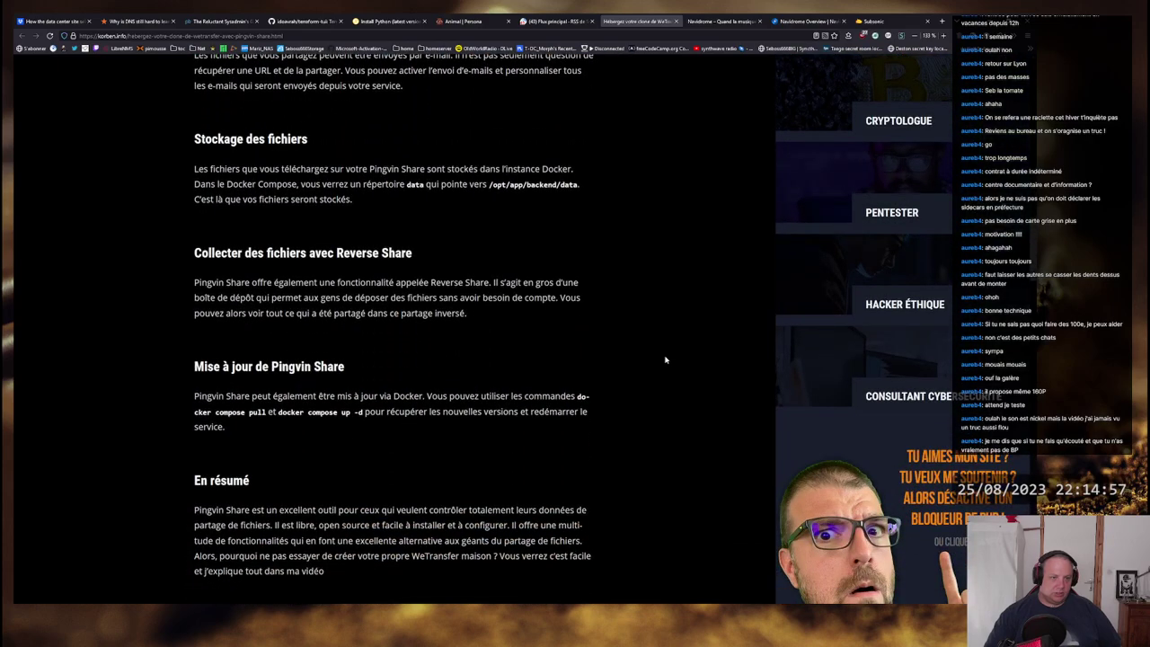
scroll(665, 359, down, 3)
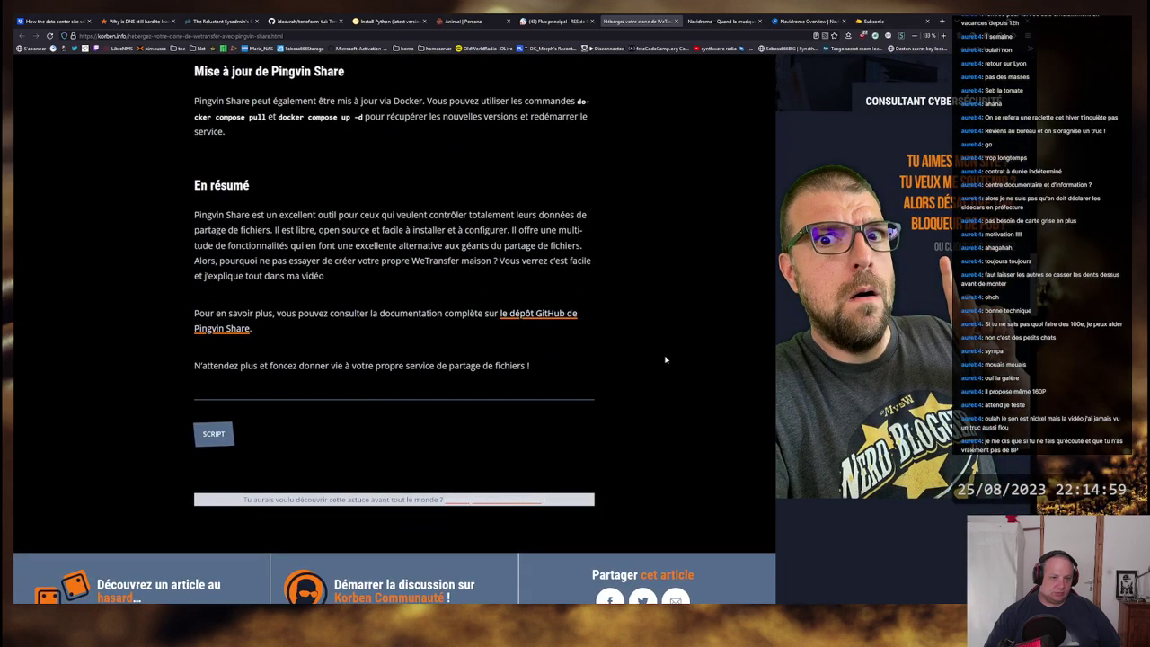
click(539, 314)
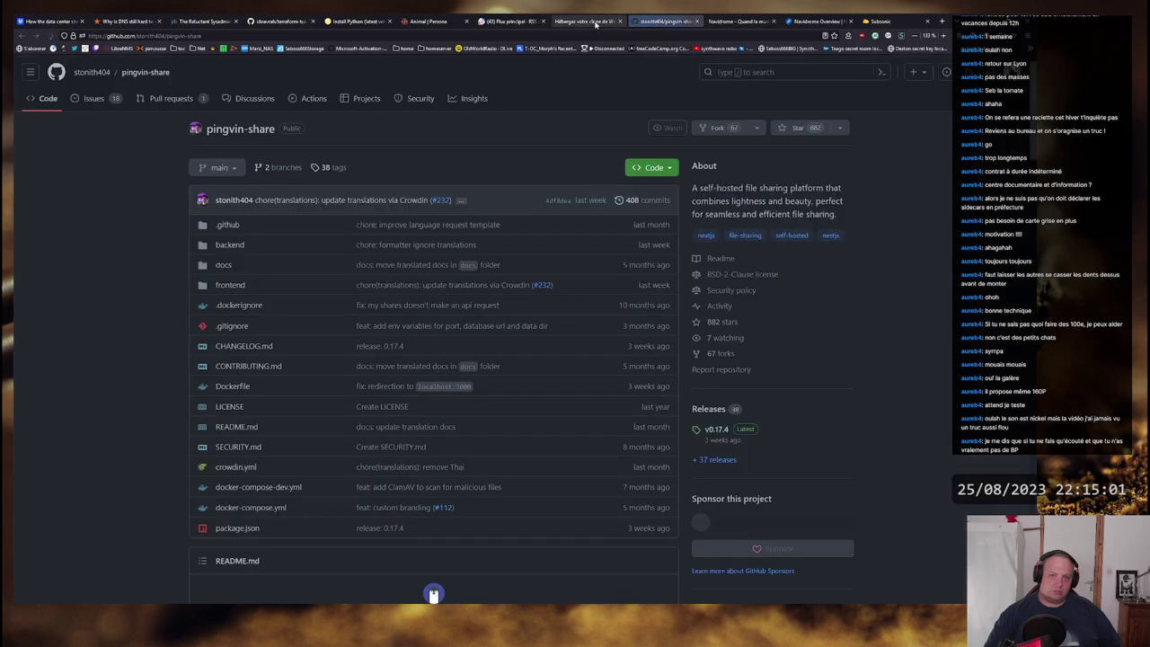
Step: From the Pingvin Share article's tab, search Qwant for "wetransfer" and open the wetransfer.com result
click(591, 22)
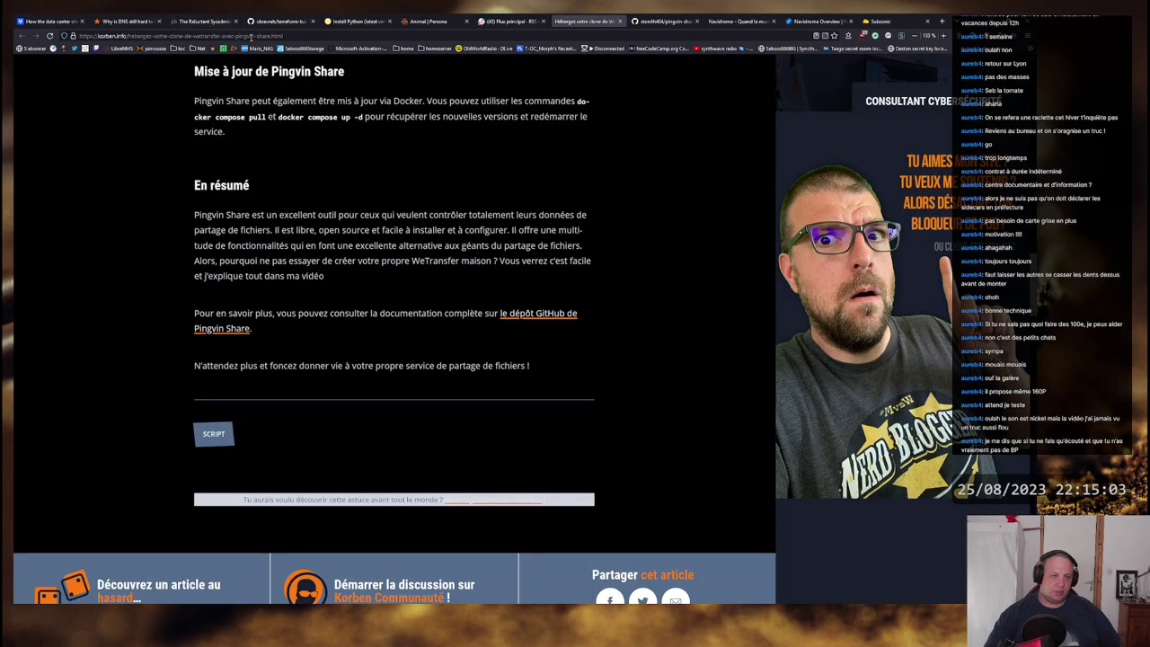
click(251, 37)
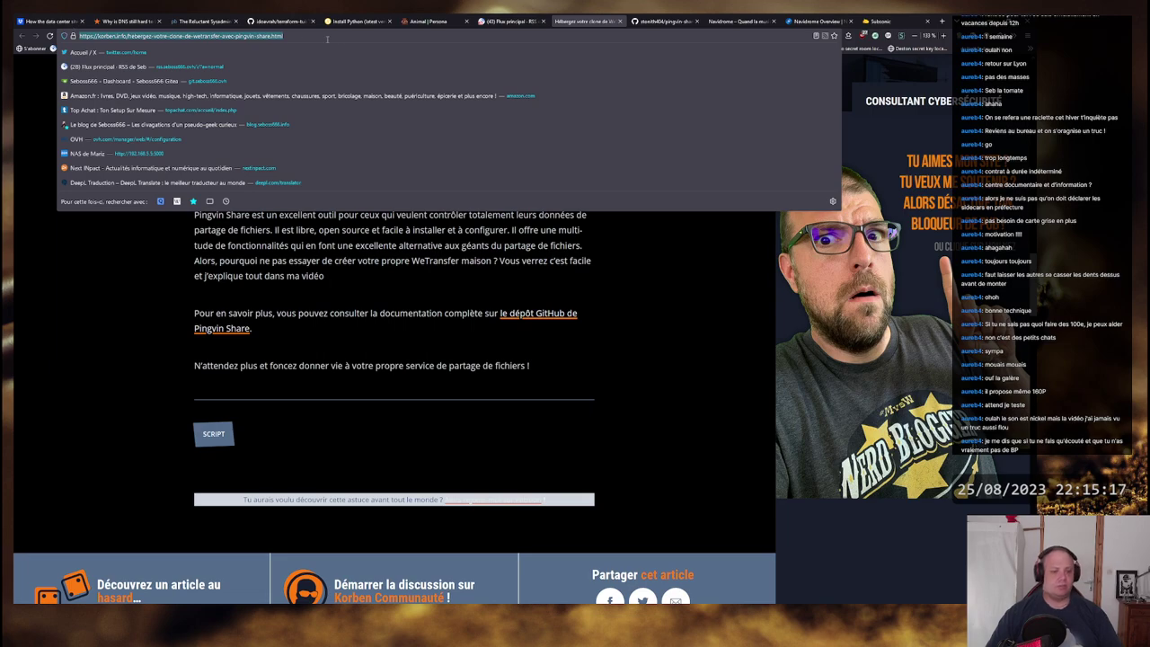
text(wetr)
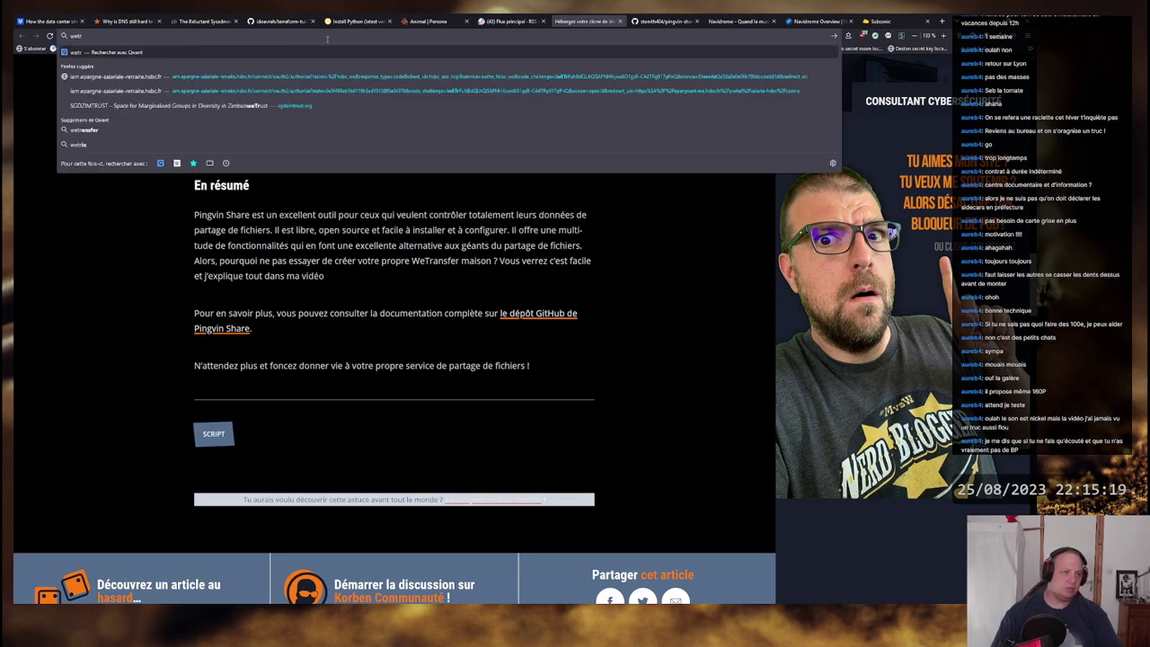
text(a)
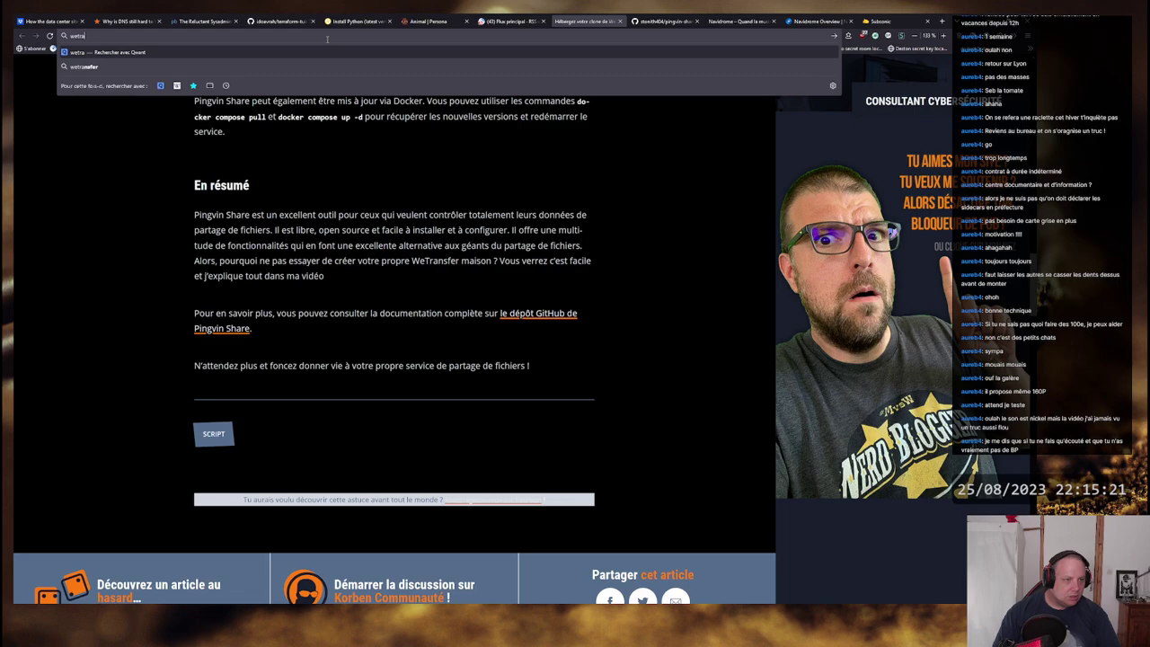
key(Down)
key(Return)
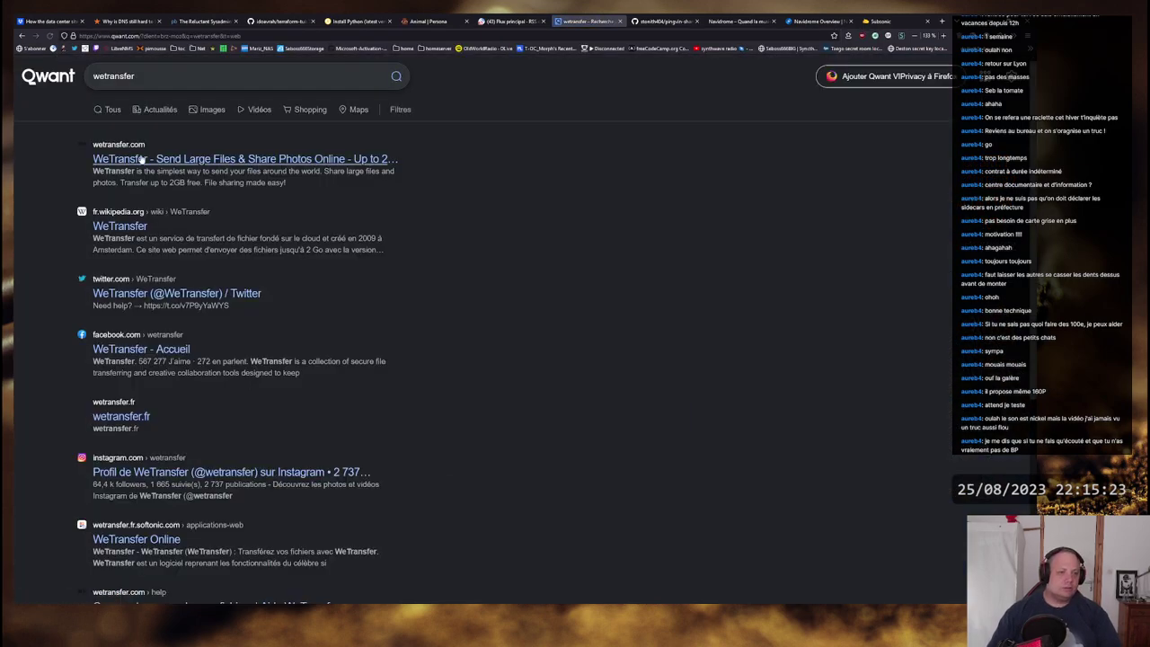
click(141, 159)
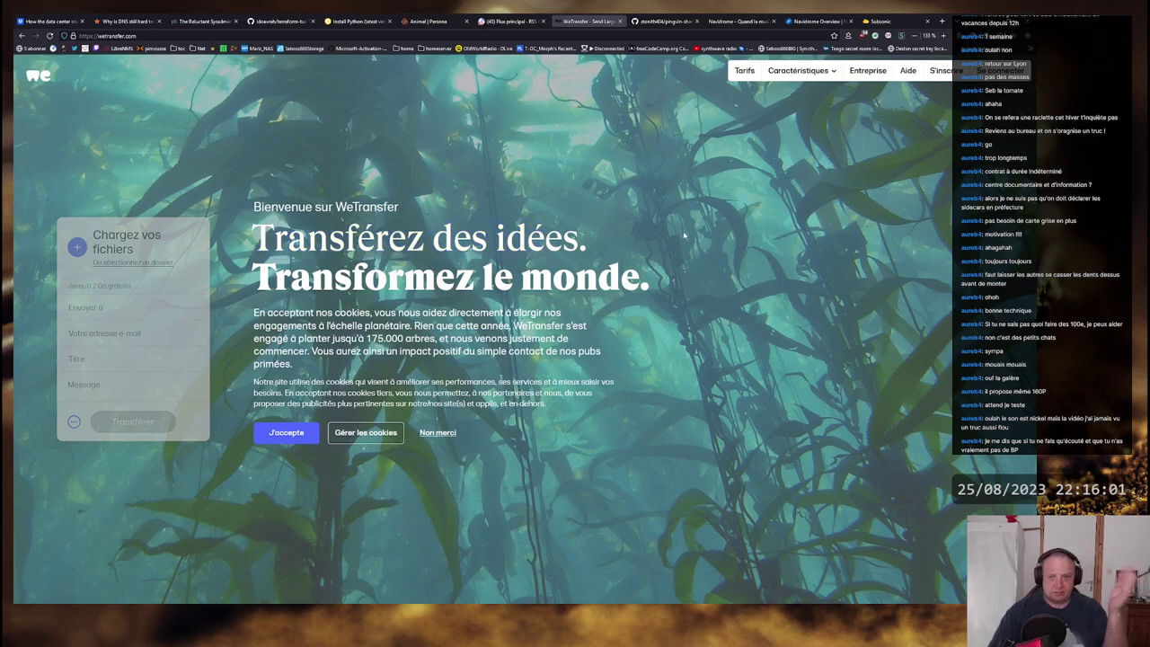
Step: Check WeTransfer's server details in the DNSlytics extension, highlighting the reverse DNS entry, and close the extension
click(888, 36)
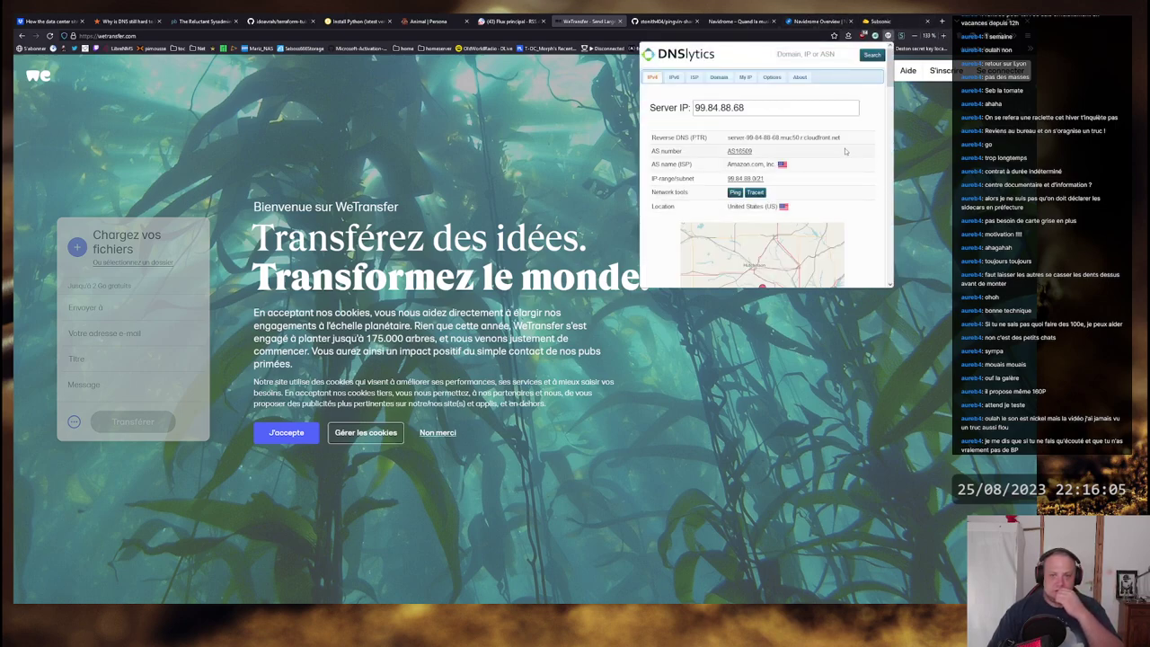
drag(839, 138, 730, 137)
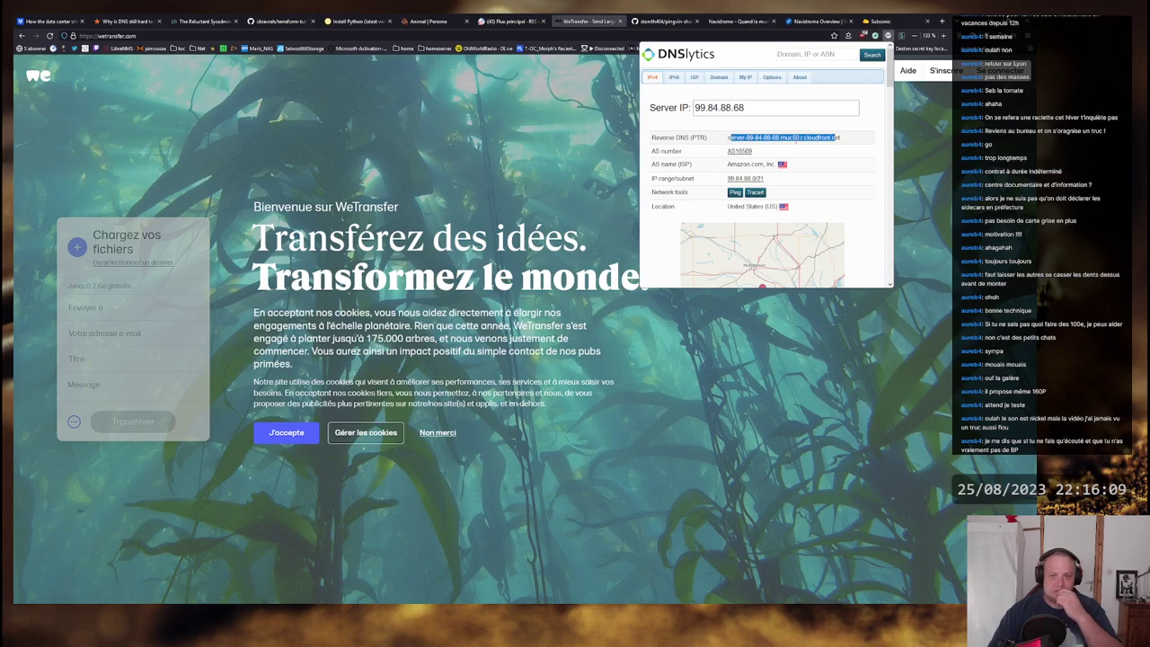
click(231, 310)
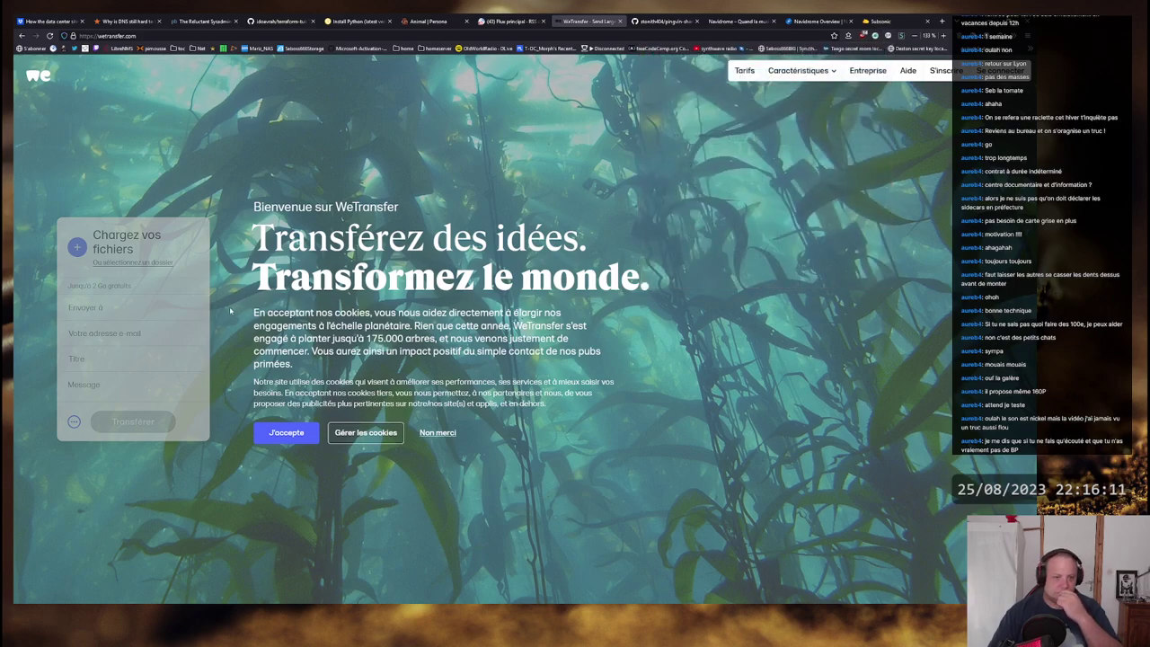
Step: Examine the WeTransfer welcome page, highlighting its headline and introductory text beside the file upload form
drag(463, 312, 570, 323)
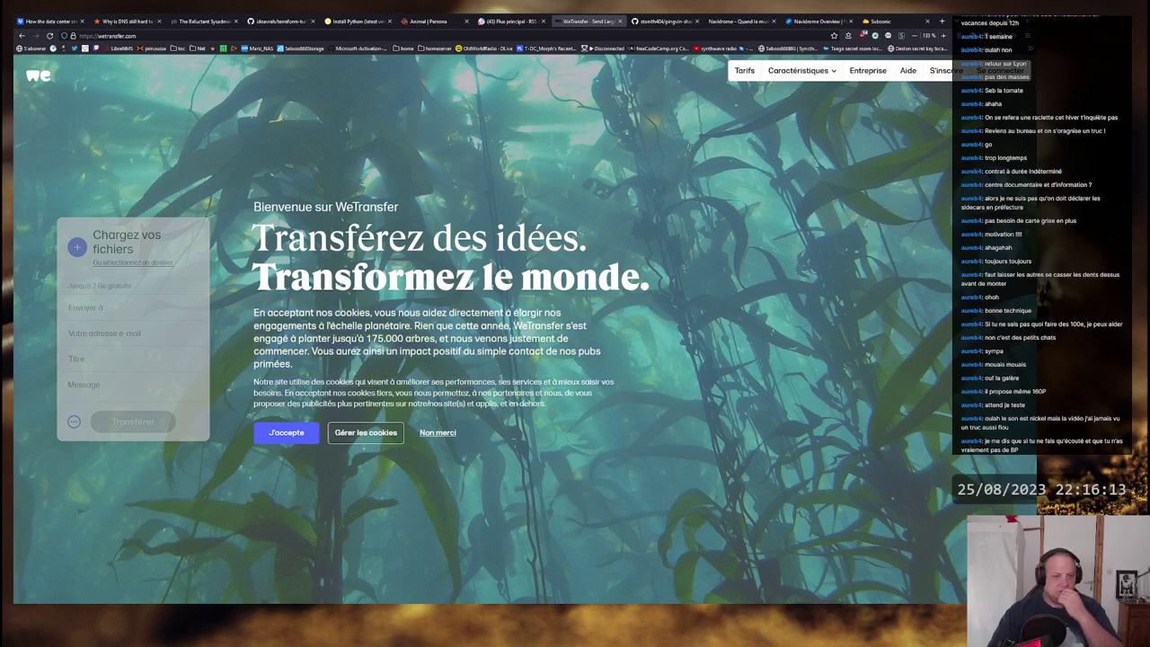
click(105, 308)
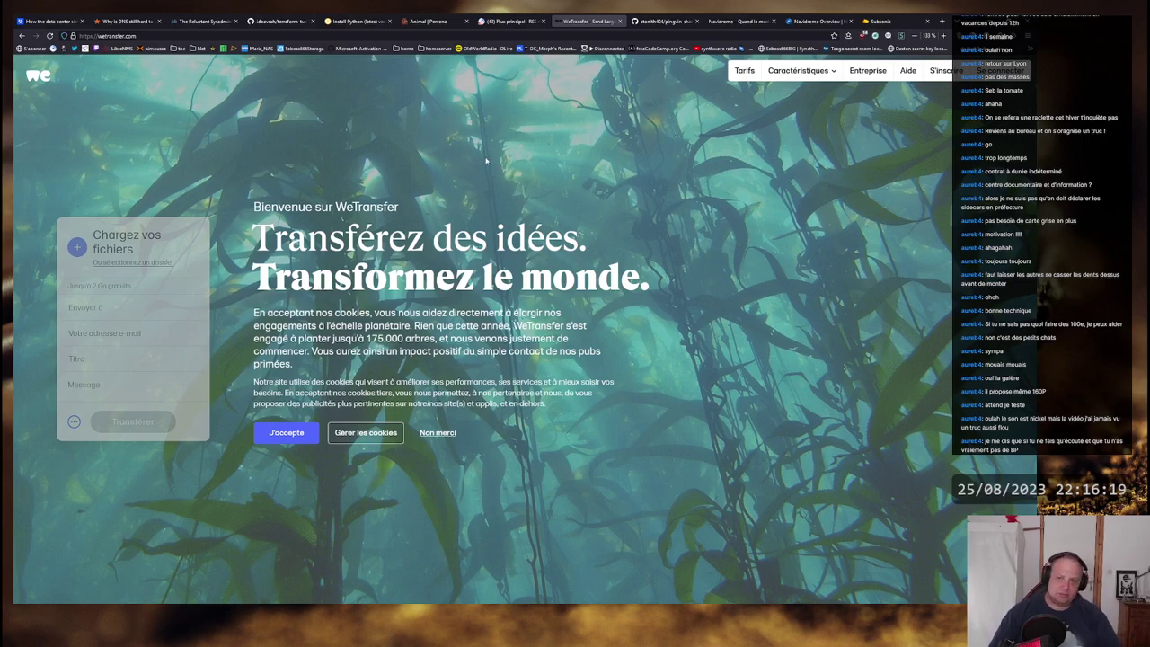
drag(252, 239, 586, 239)
click(586, 239)
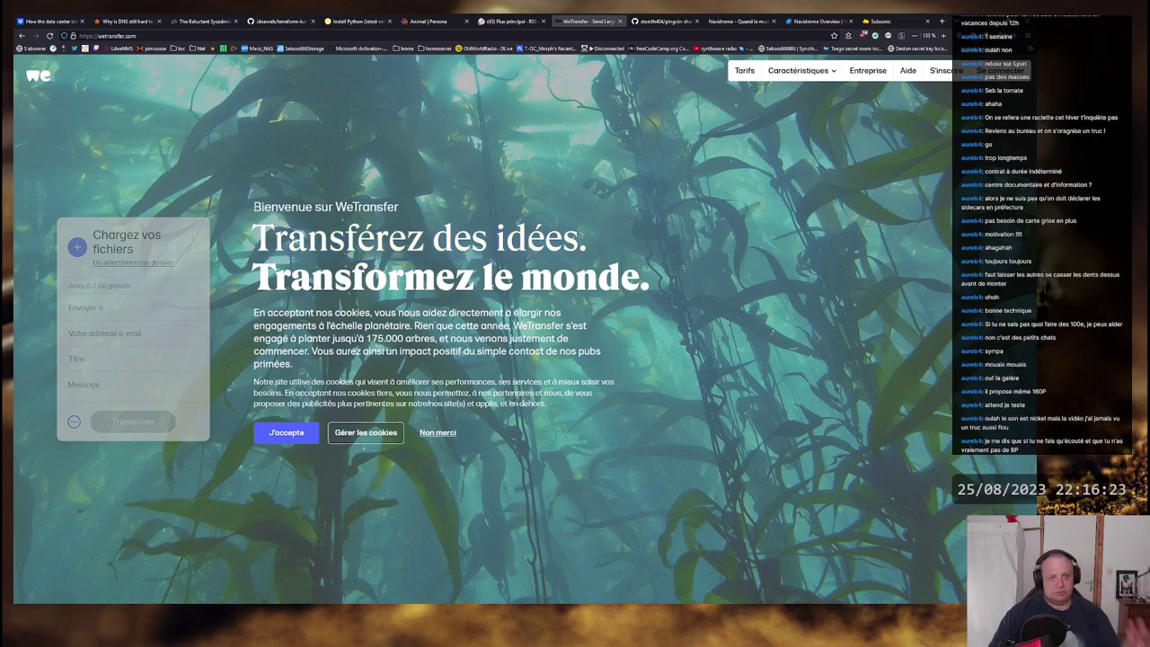
drag(253, 205, 421, 404)
click(545, 403)
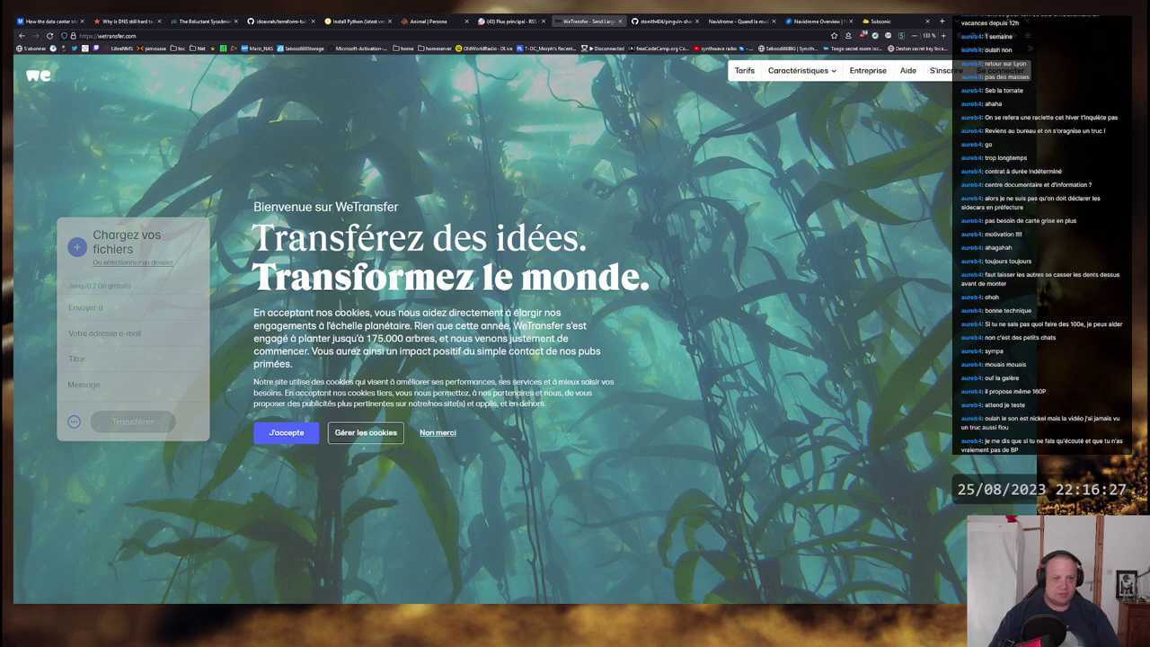
drag(253, 206, 649, 286)
click(619, 290)
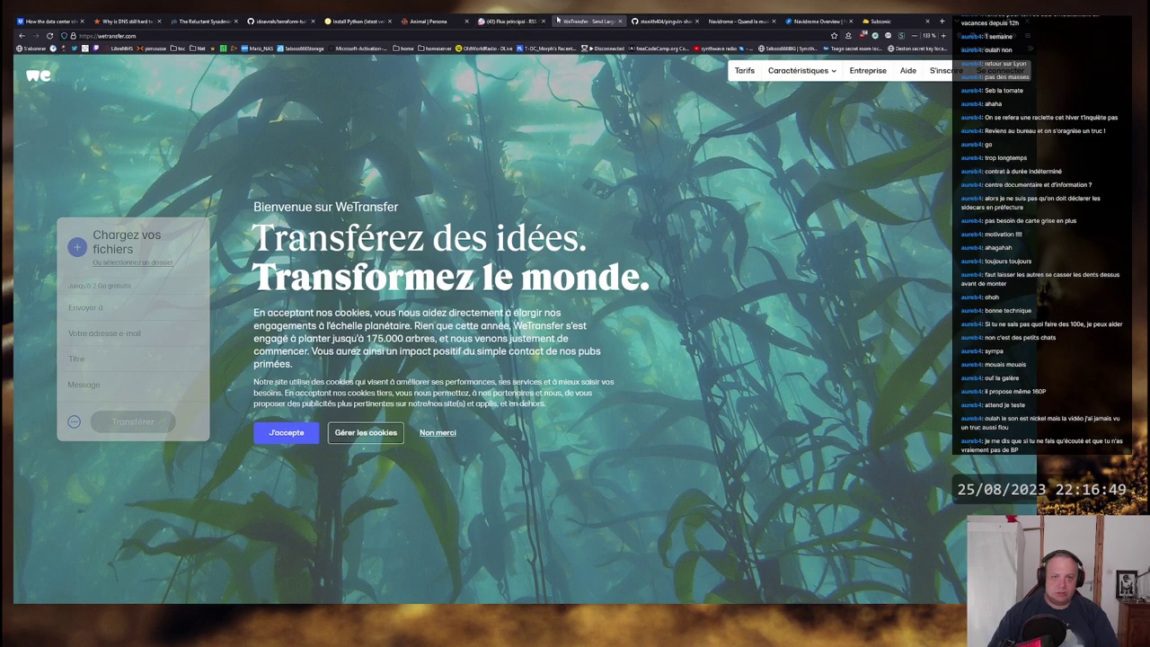
Step: Switch to the pingvin-share GitHub repository and examine the README's features, interface screenshot and setup instructions
click(510, 20)
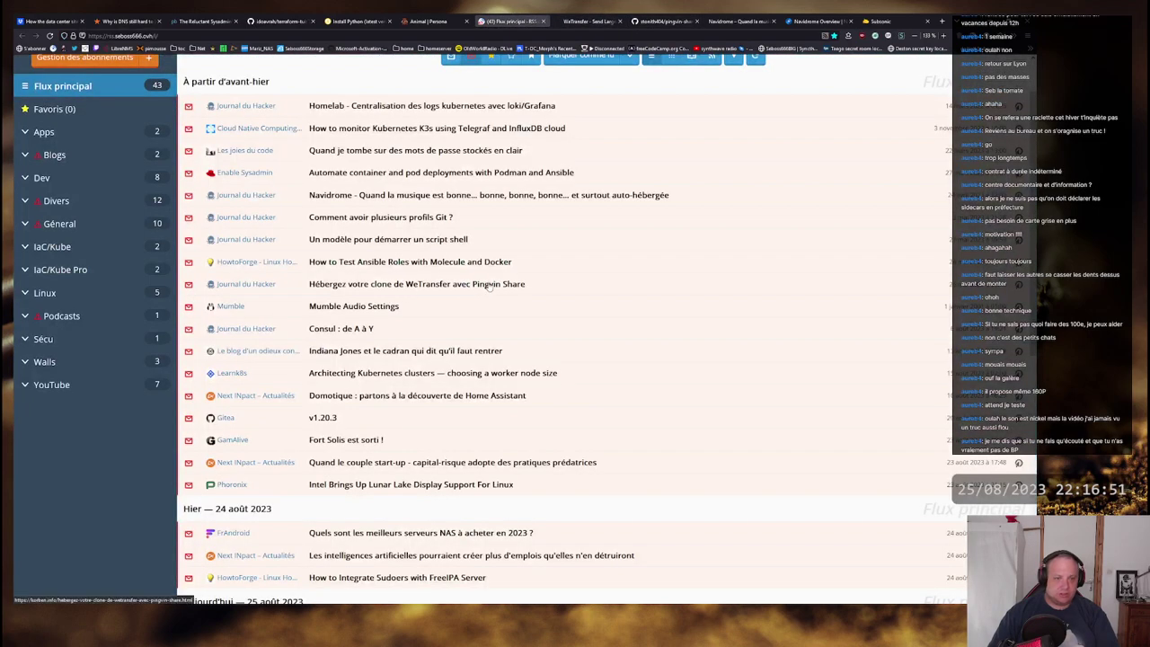
click(589, 21)
click(666, 21)
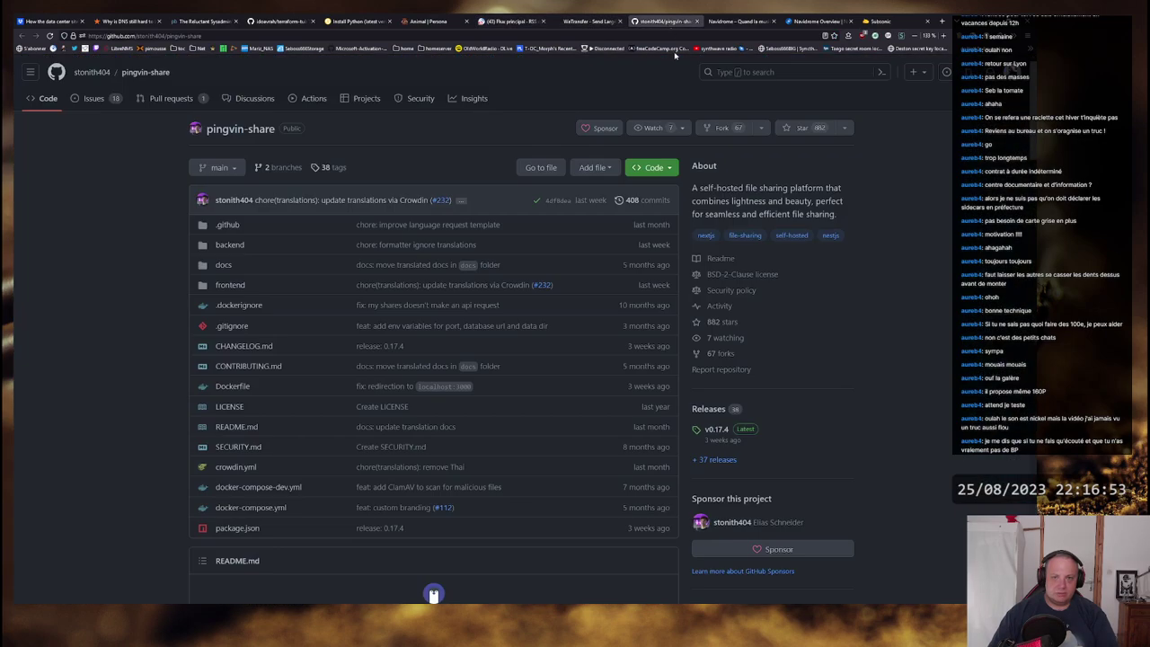
scroll(153, 217, down, 2)
scroll(154, 216, down, 5)
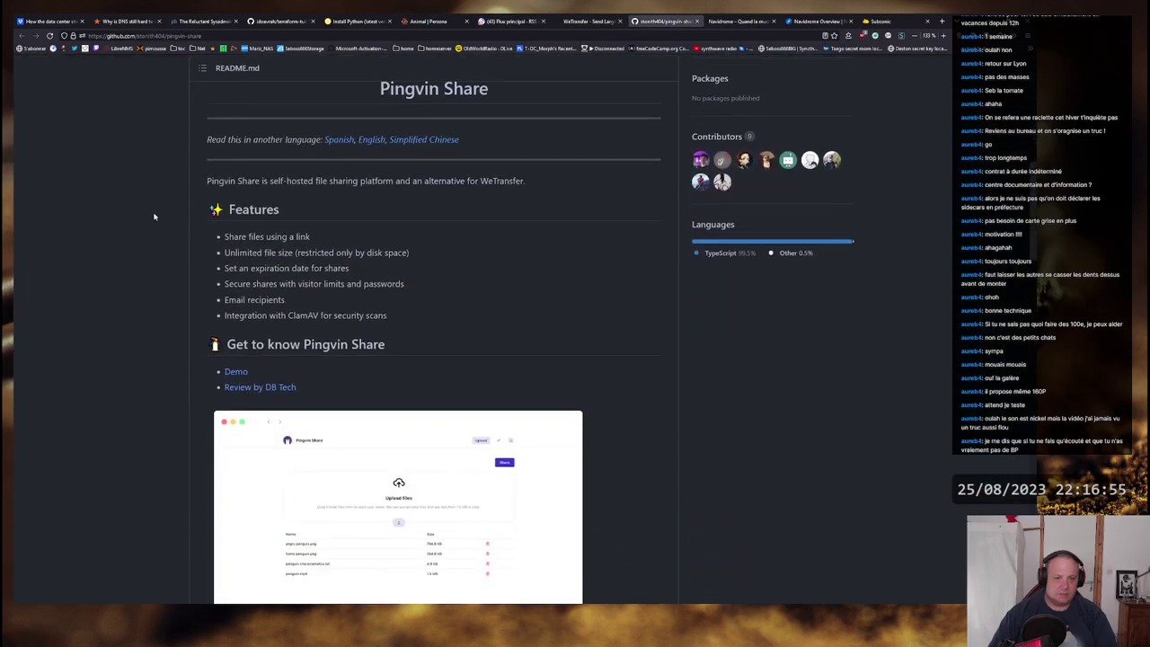
scroll(156, 209, down, 2)
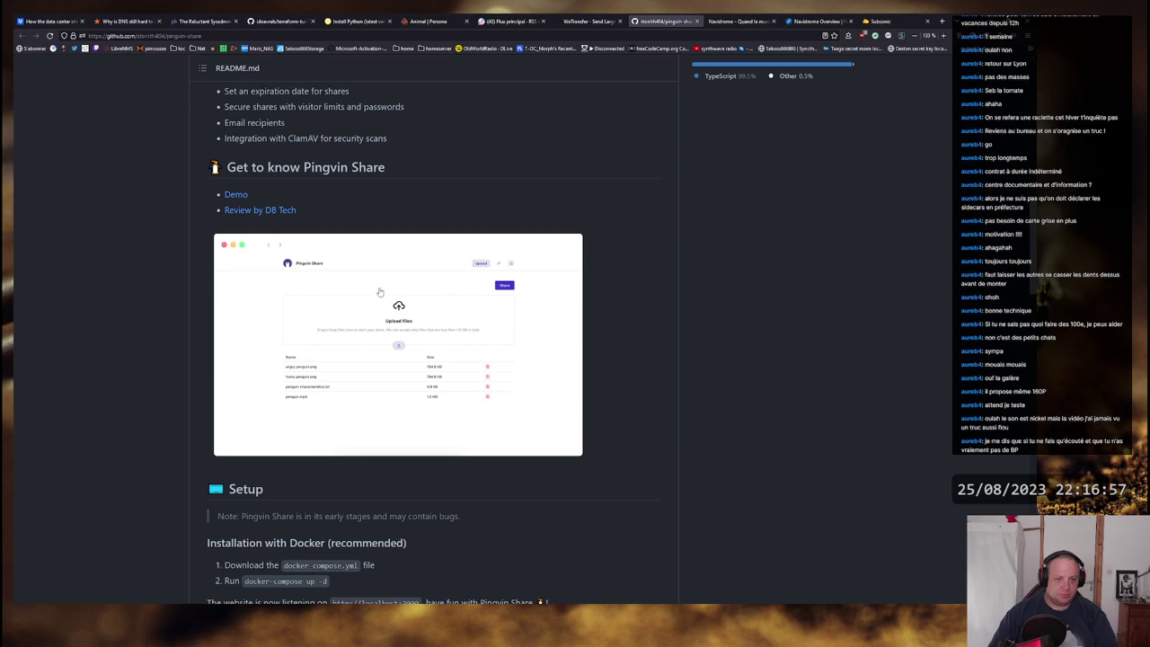
scroll(549, 337, down, 1)
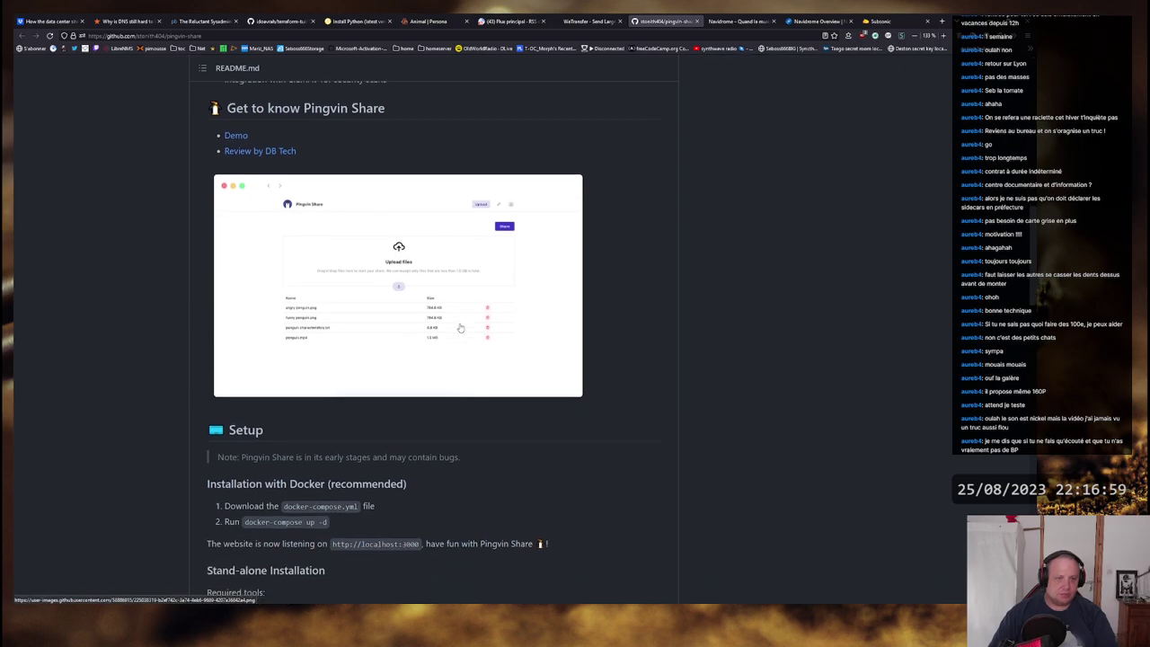
scroll(461, 328, up, 2)
scroll(459, 325, up, 1)
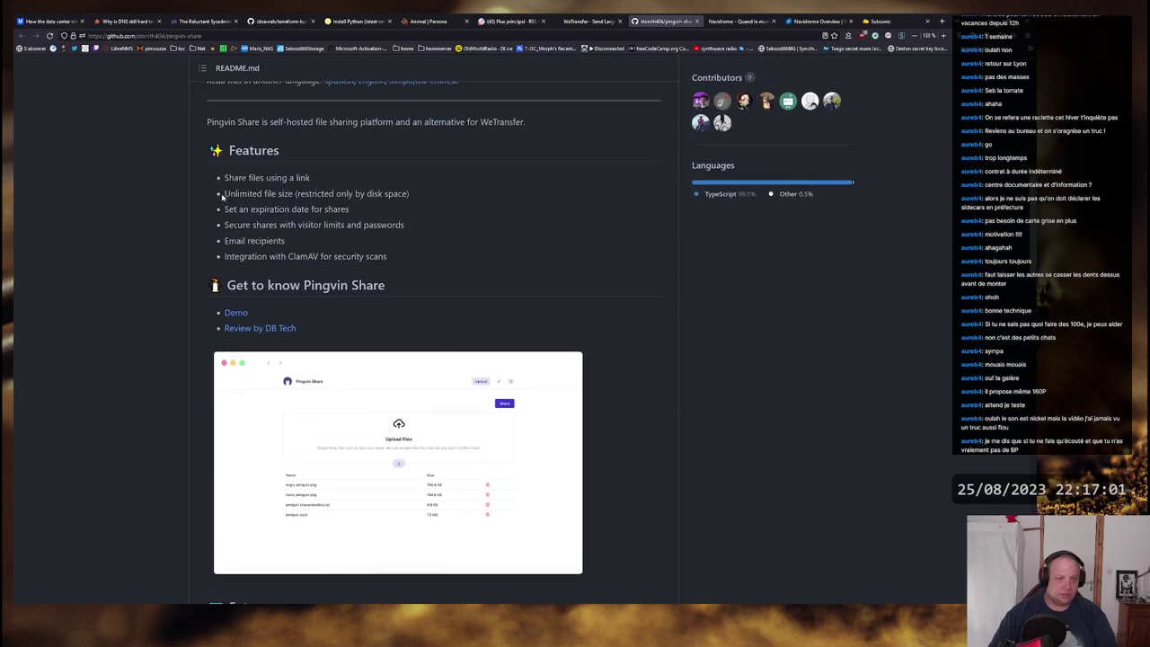
Step: Highlight the unlimited file size and ClamAV integration entries in the Pingvin Share README's feature list, clearing each selection
drag(224, 193, 409, 194)
click(289, 194)
drag(293, 193, 224, 193)
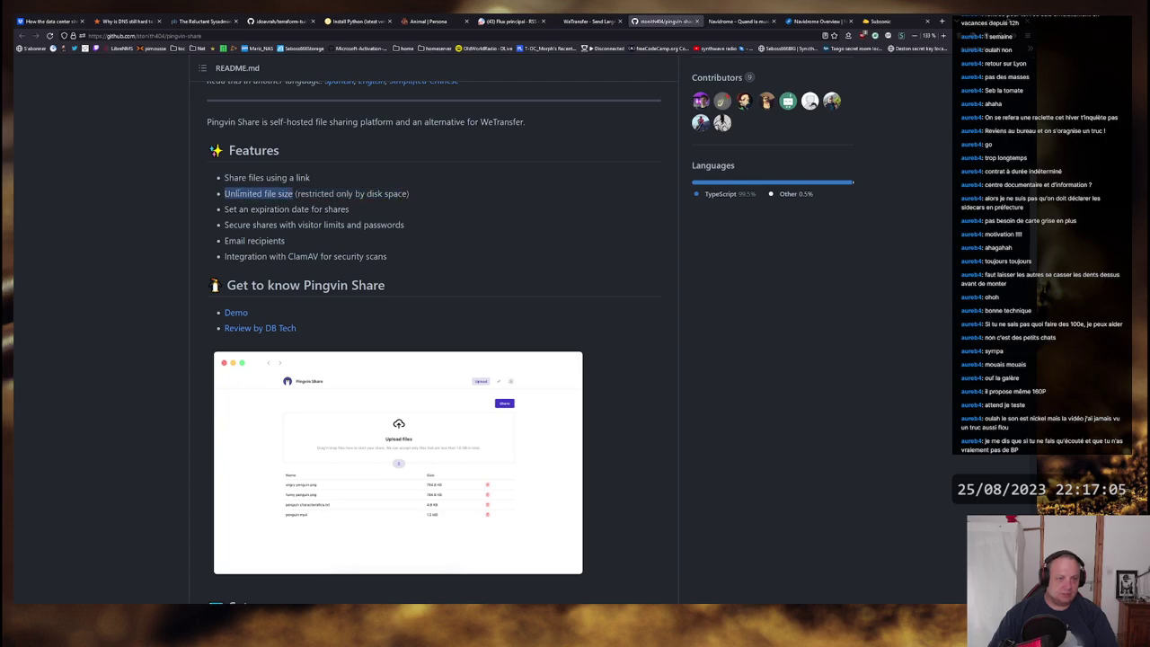
click(348, 229)
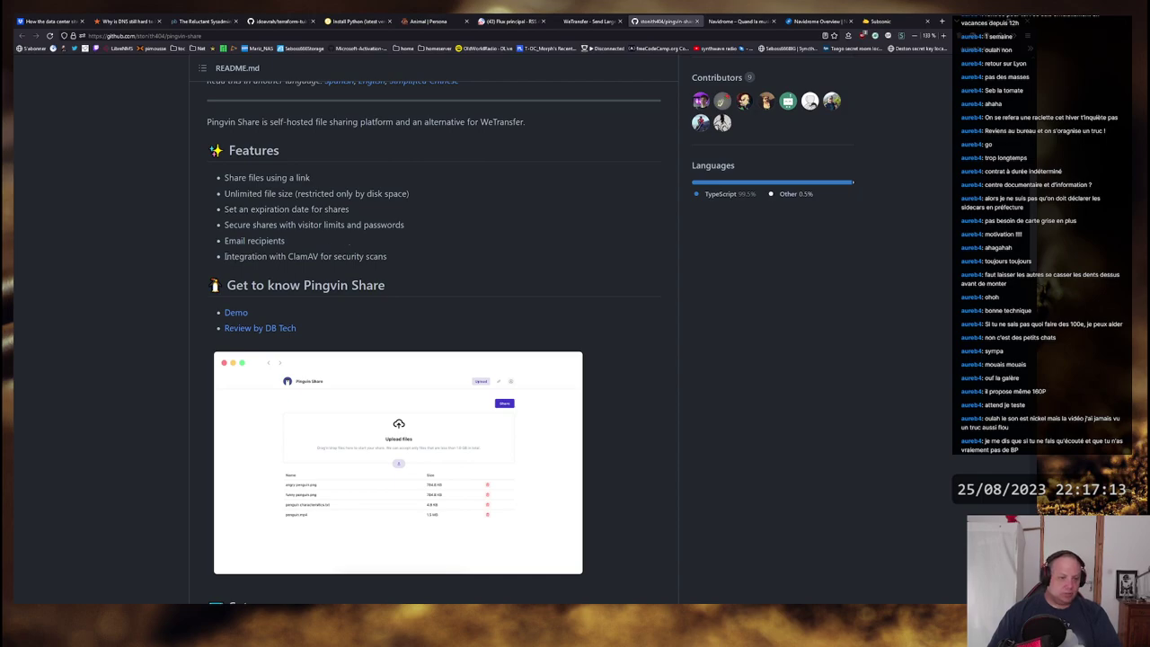
drag(225, 256, 388, 256)
click(503, 243)
Step: Examine the README's Docker setup, stand-alone installation commands and ClamAV integration instructions
scroll(566, 233, down, 1)
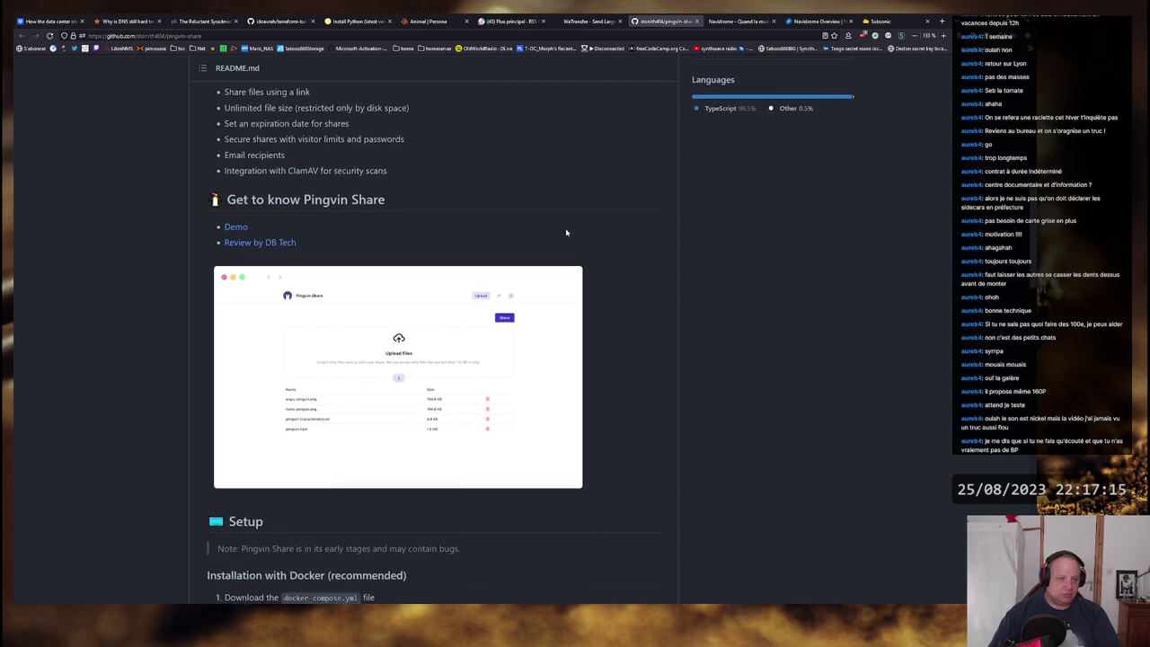
scroll(566, 232, down, 2)
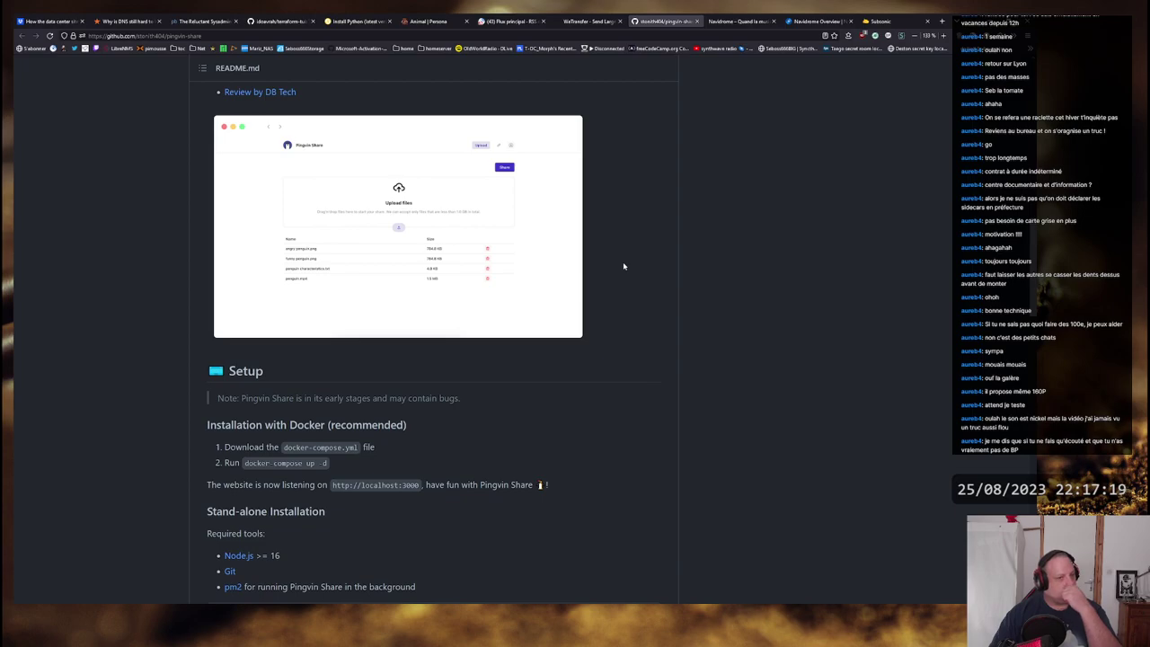
scroll(623, 261, down, 2)
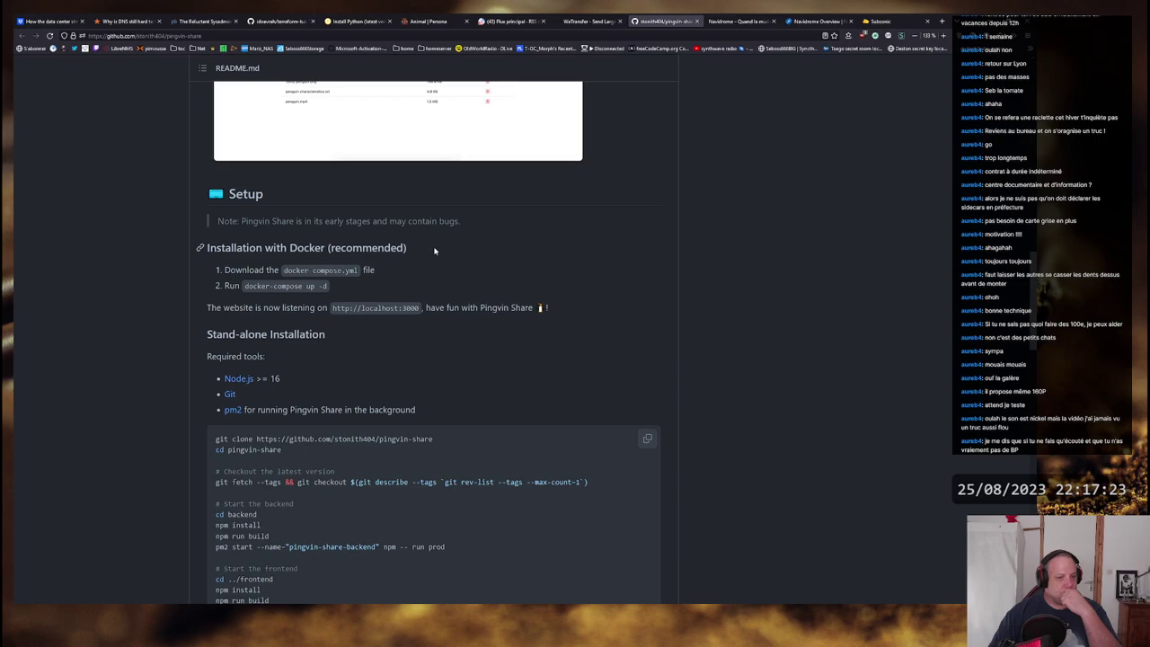
scroll(434, 297, down, 2)
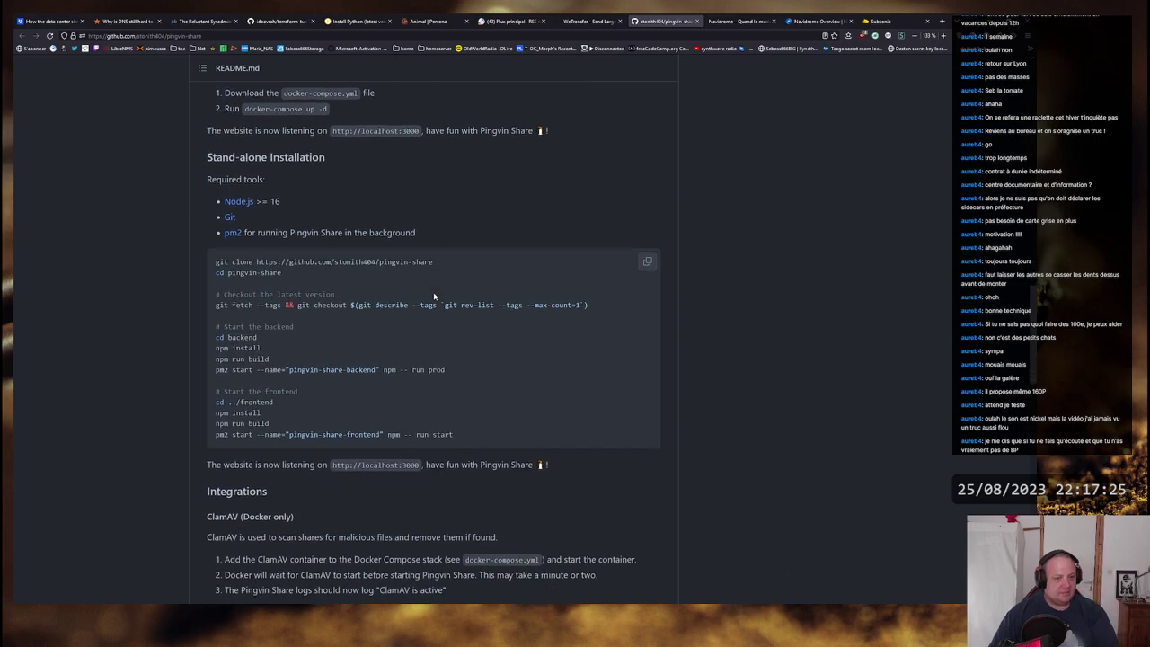
scroll(434, 297, down, 2)
scroll(431, 297, up, 1)
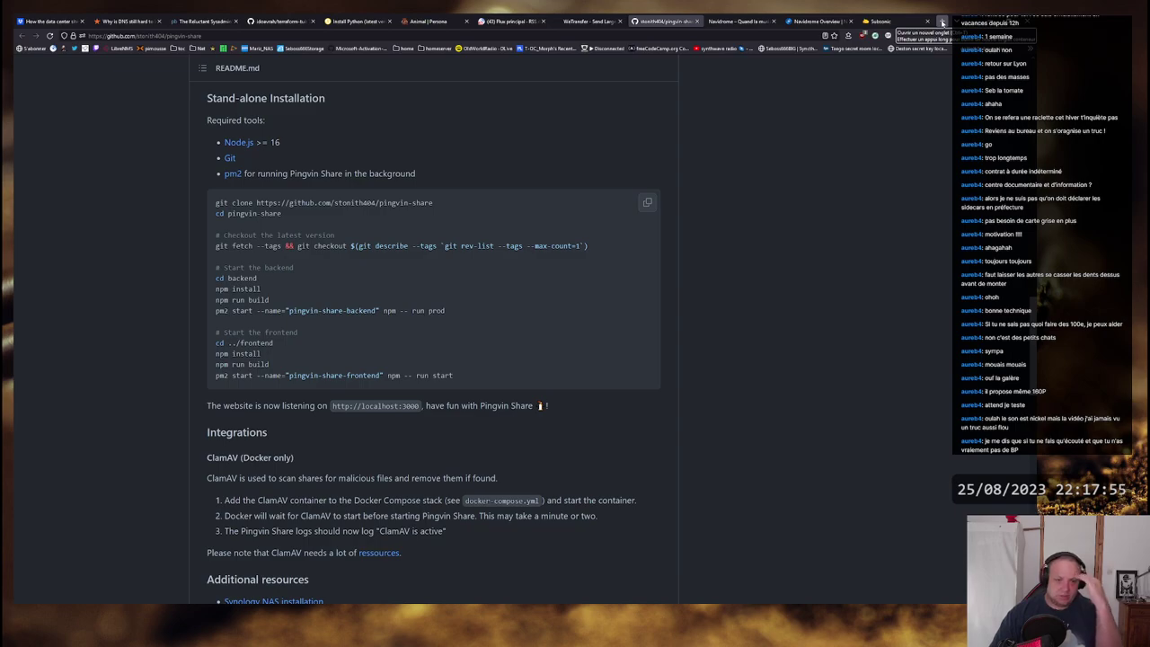
Step: Open the site mega.co.nz in a new browser tab
click(942, 22)
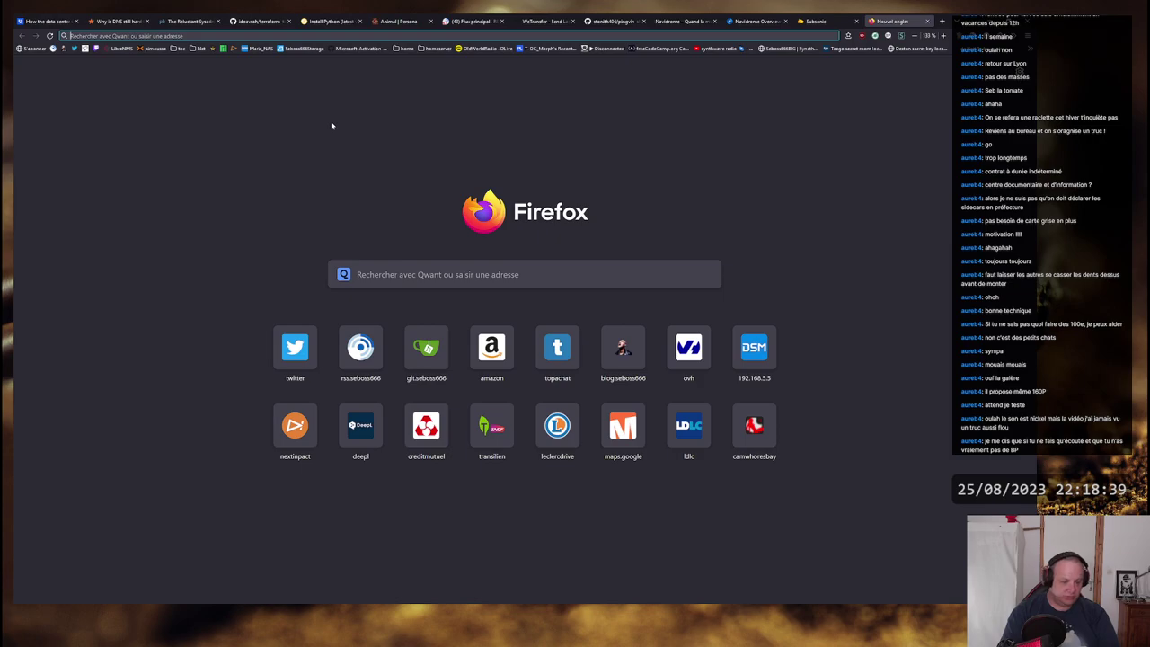
text(megal)
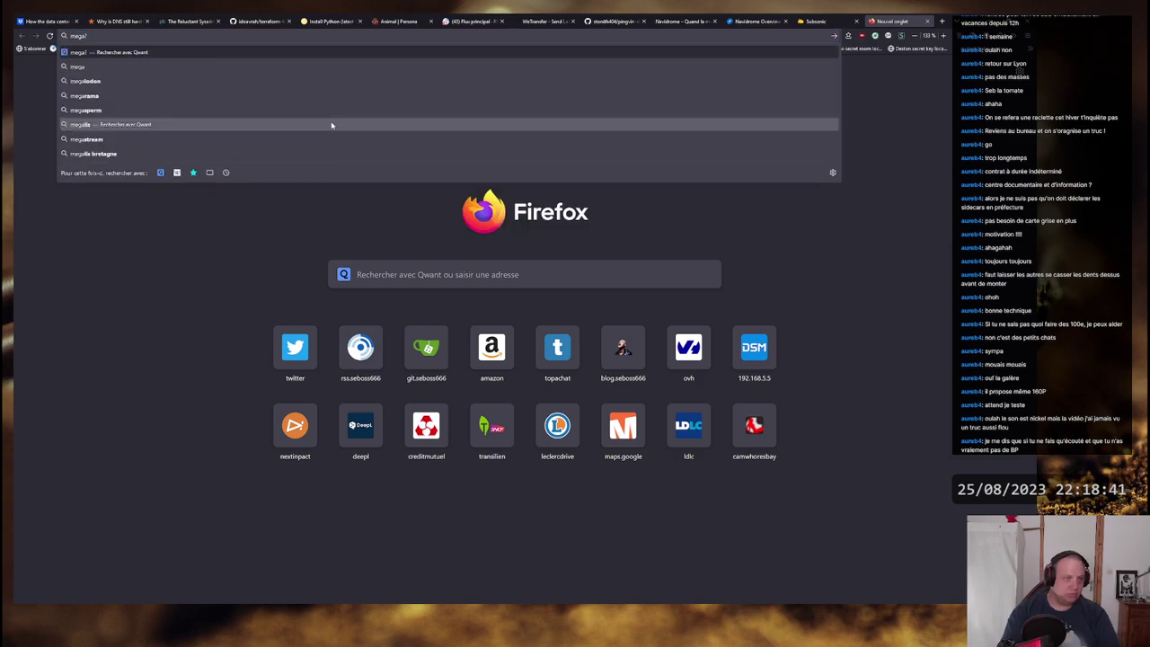
text(co.nz)
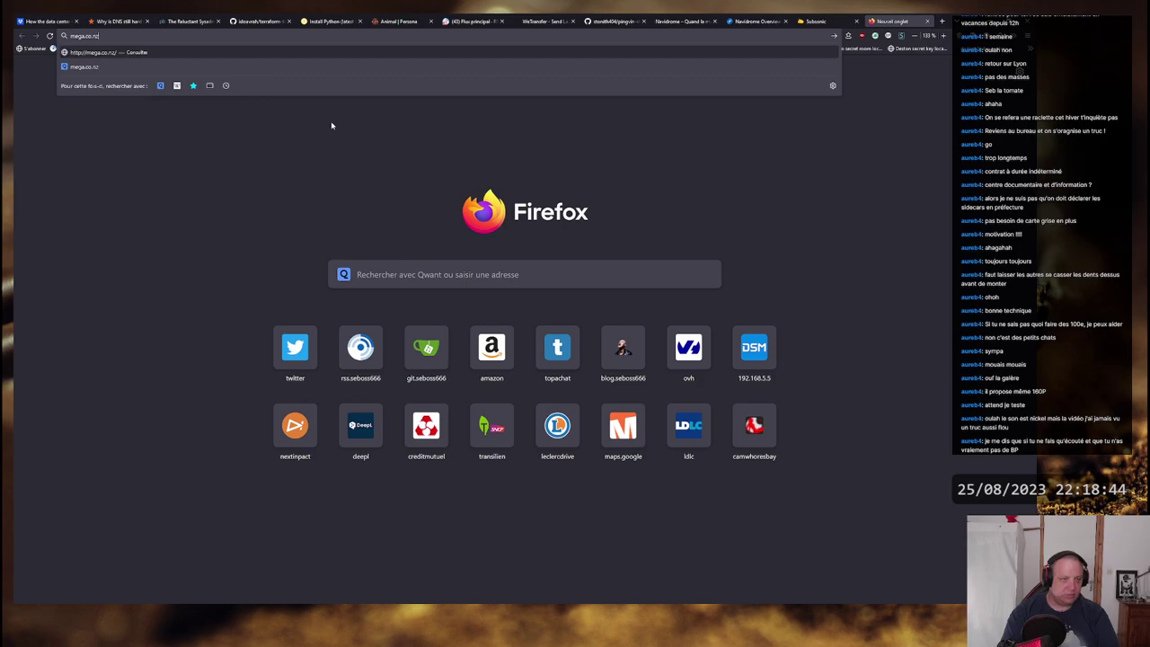
key(Return)
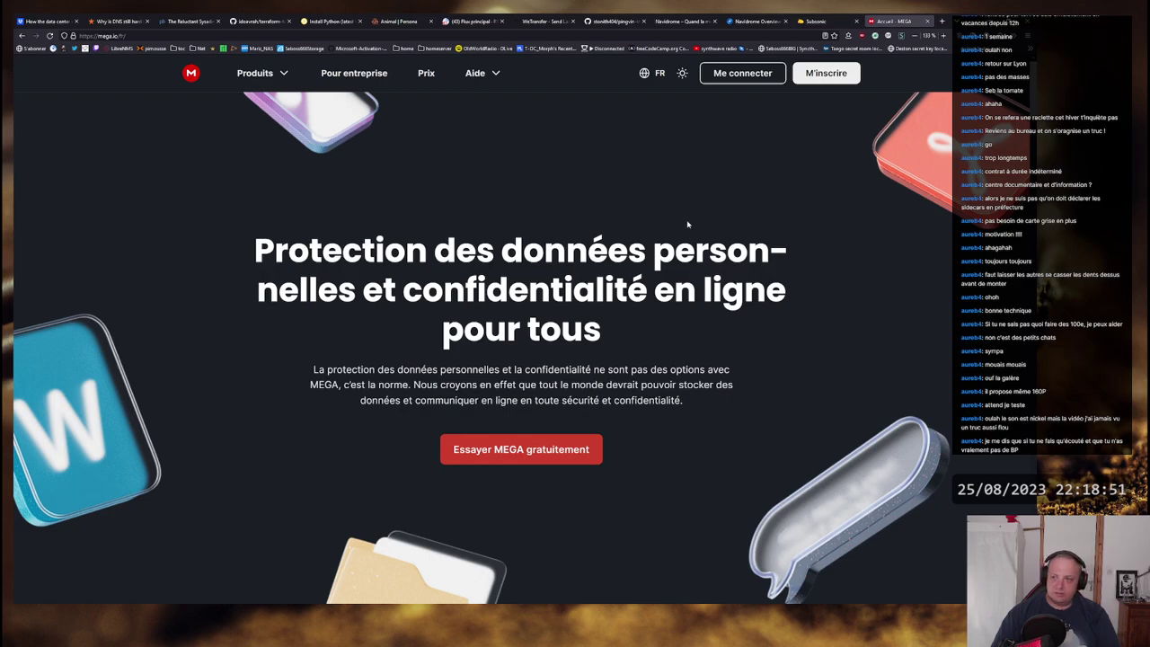
Step: Examine the MEGA home page's presentation of its storage, chat and meeting services and its security section
scroll(640, 216, down, 5)
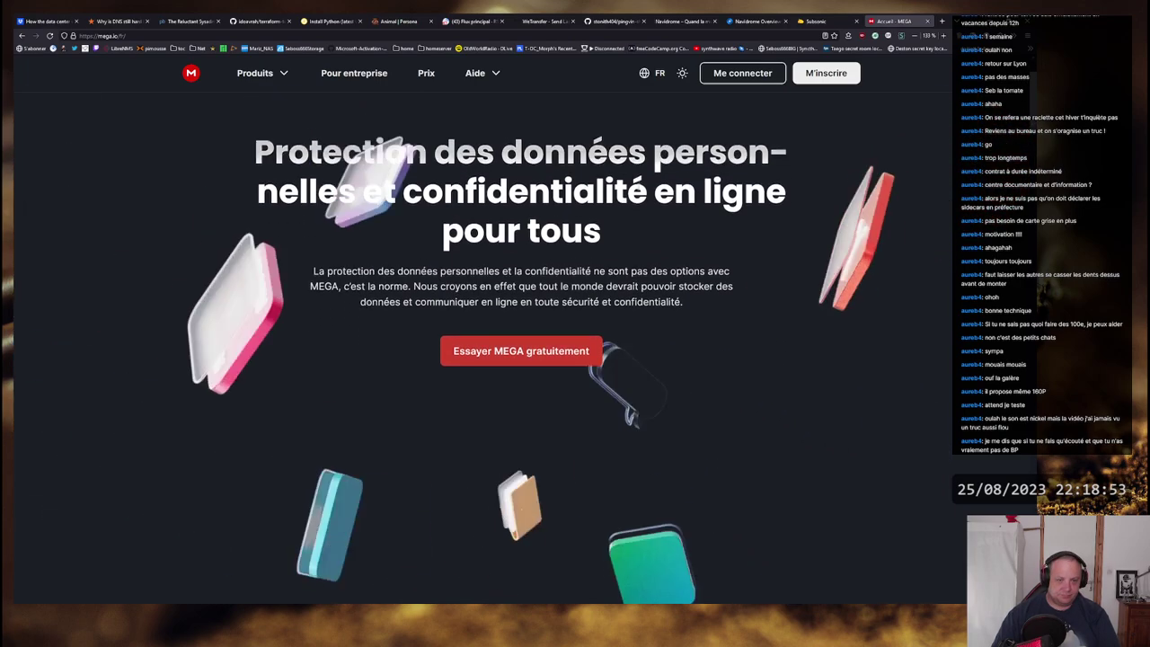
scroll(638, 190, down, 5)
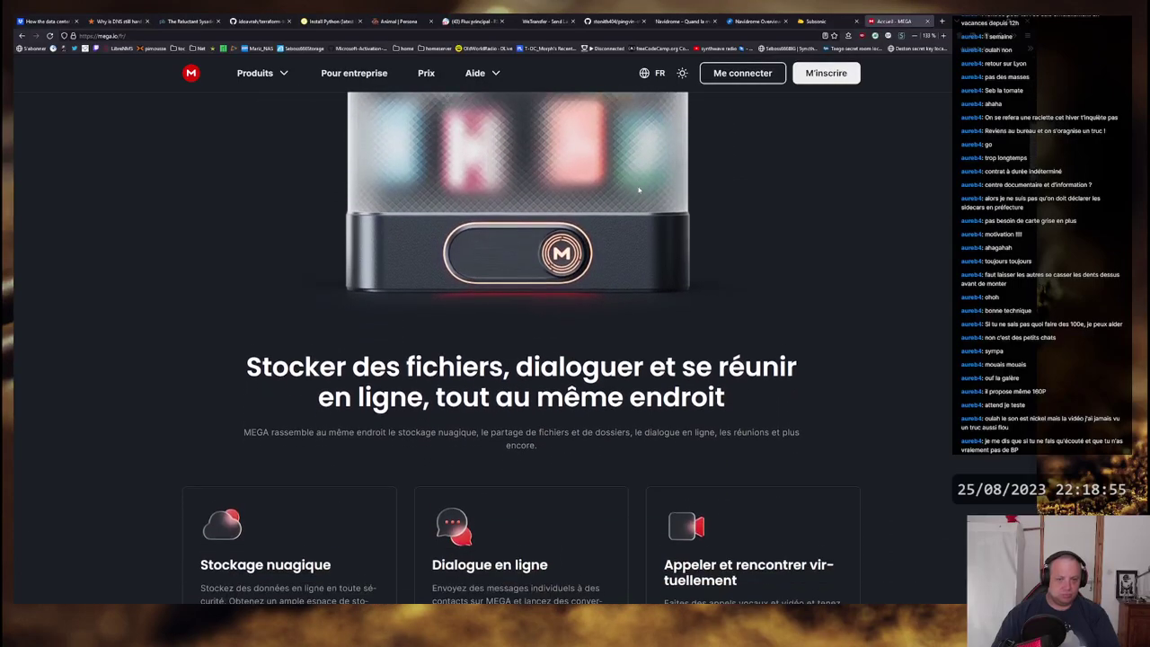
scroll(637, 185, up, 5)
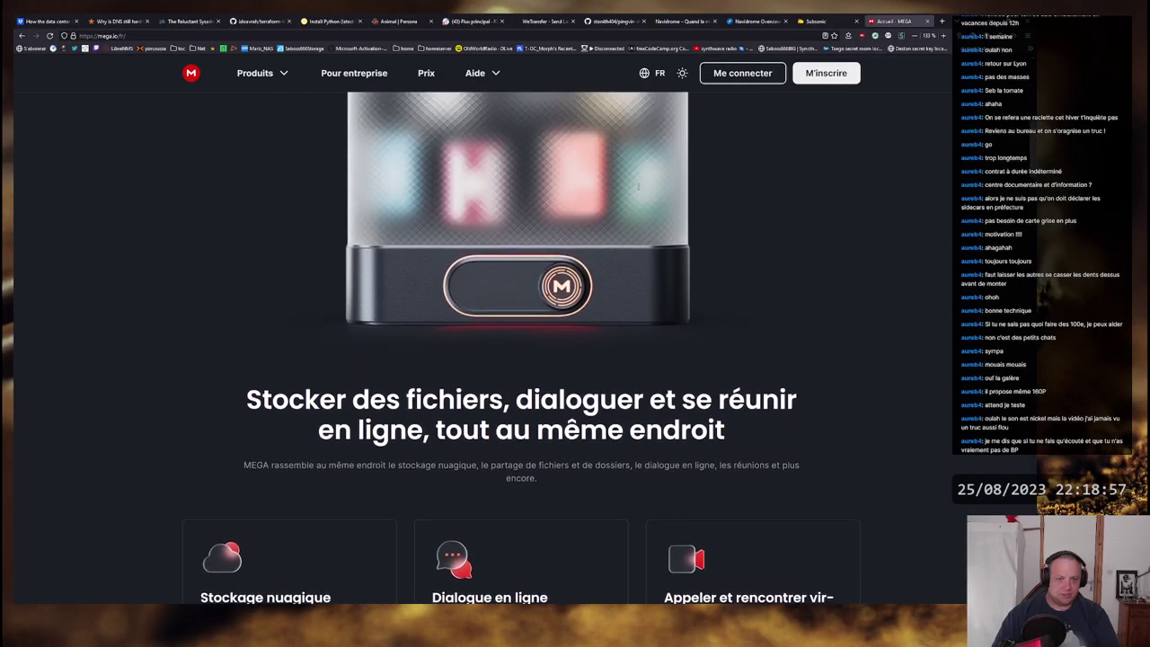
scroll(638, 187, down, 5)
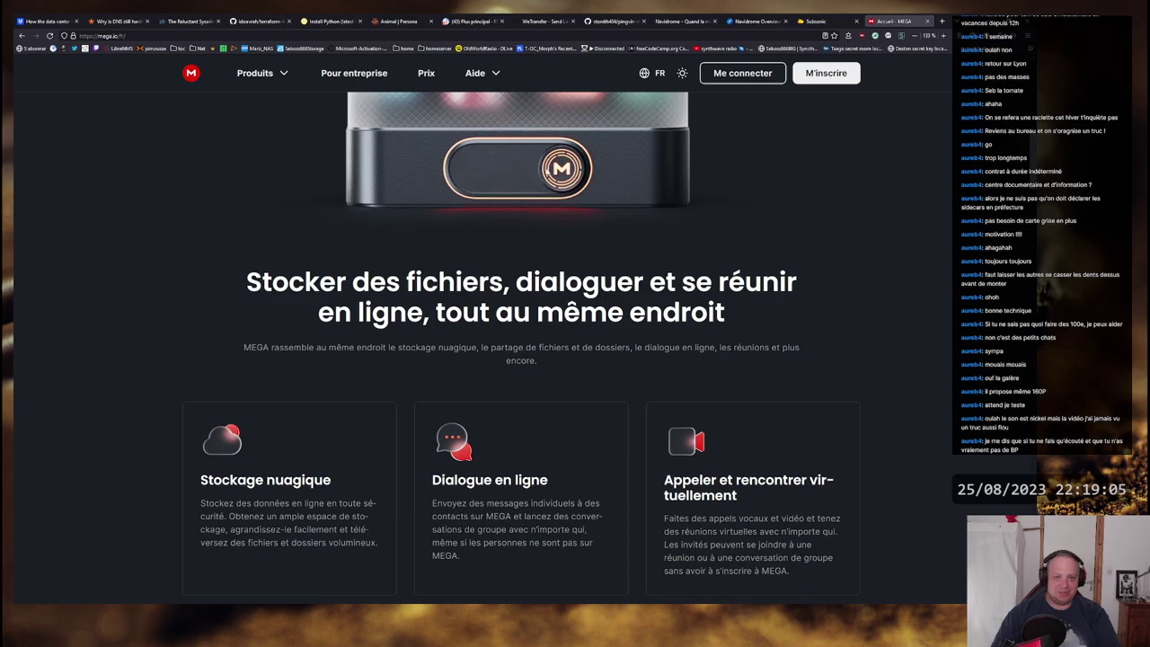
scroll(521, 341, down, 1)
scroll(521, 341, up, 1)
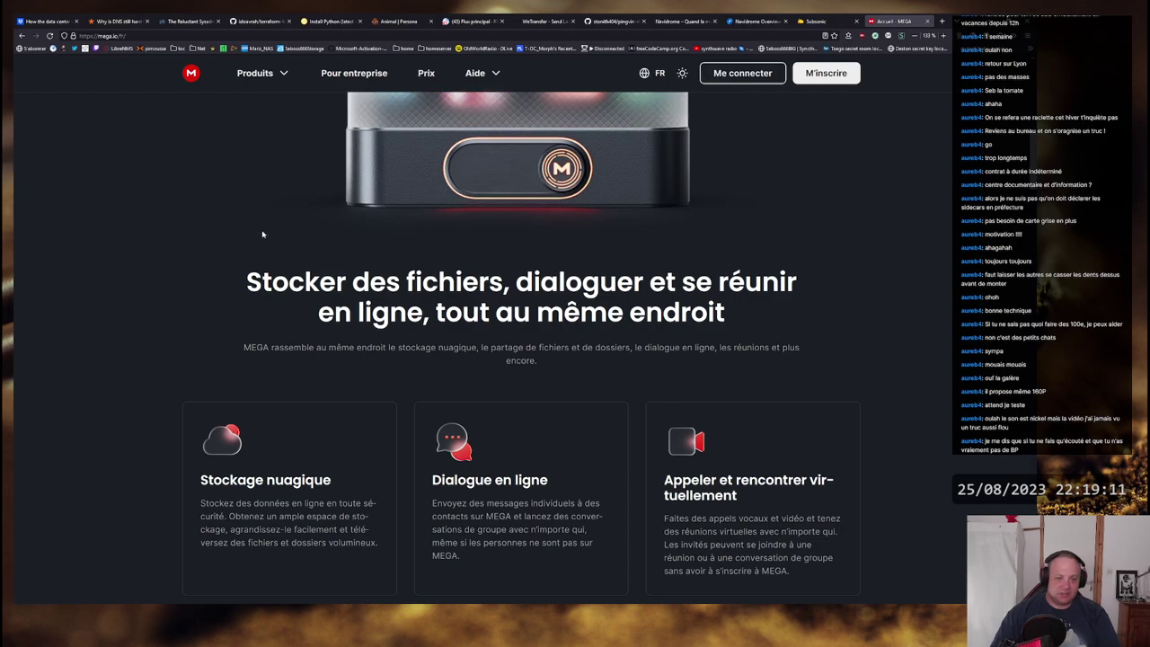
scroll(125, 233, down, 2)
scroll(125, 233, down, 3)
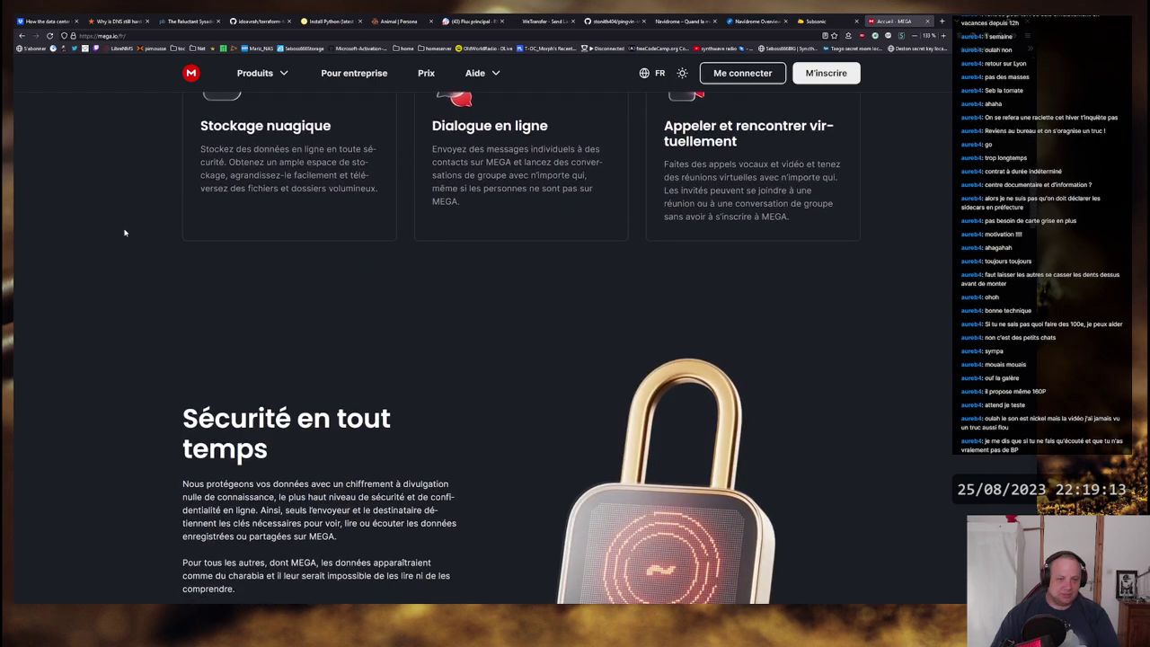
scroll(126, 231, up, 5)
Step: Search Qwant for "jirapheau" and open the Framalibre result about Jirafeau
click(261, 35)
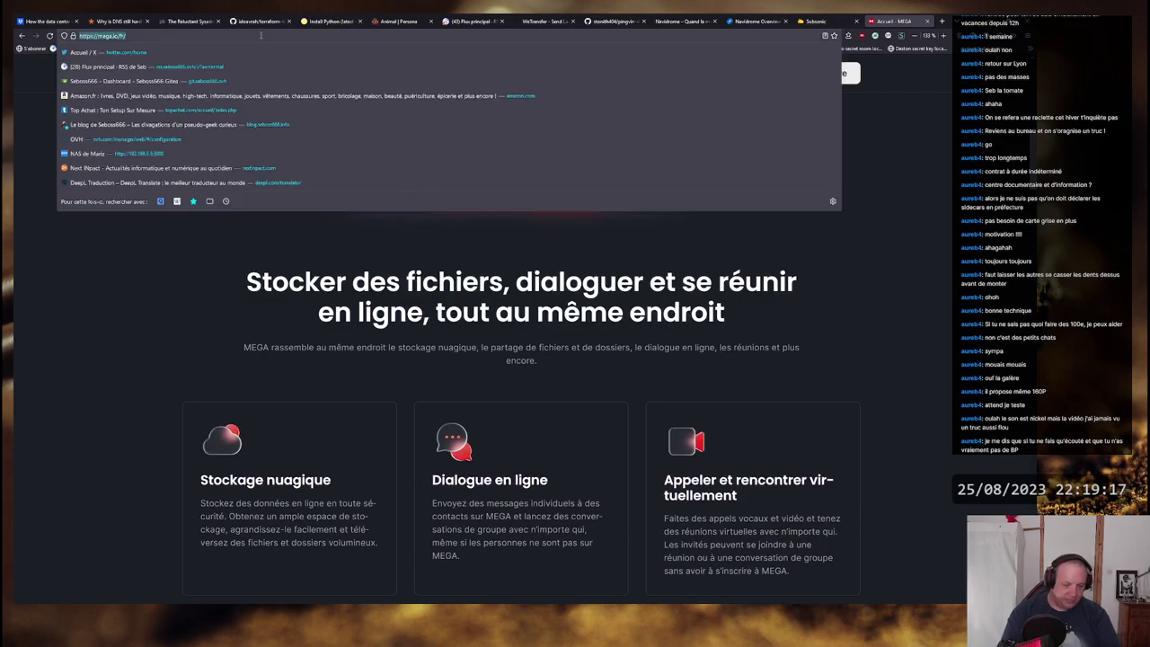
text(jira)
text(eau)
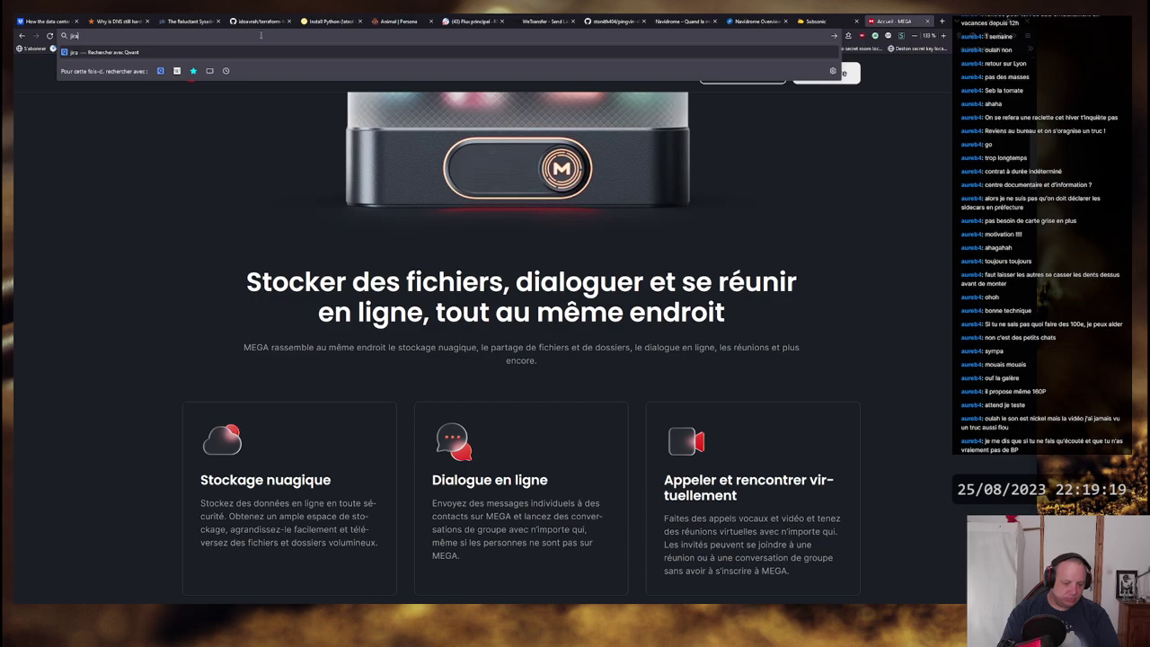
key(Return)
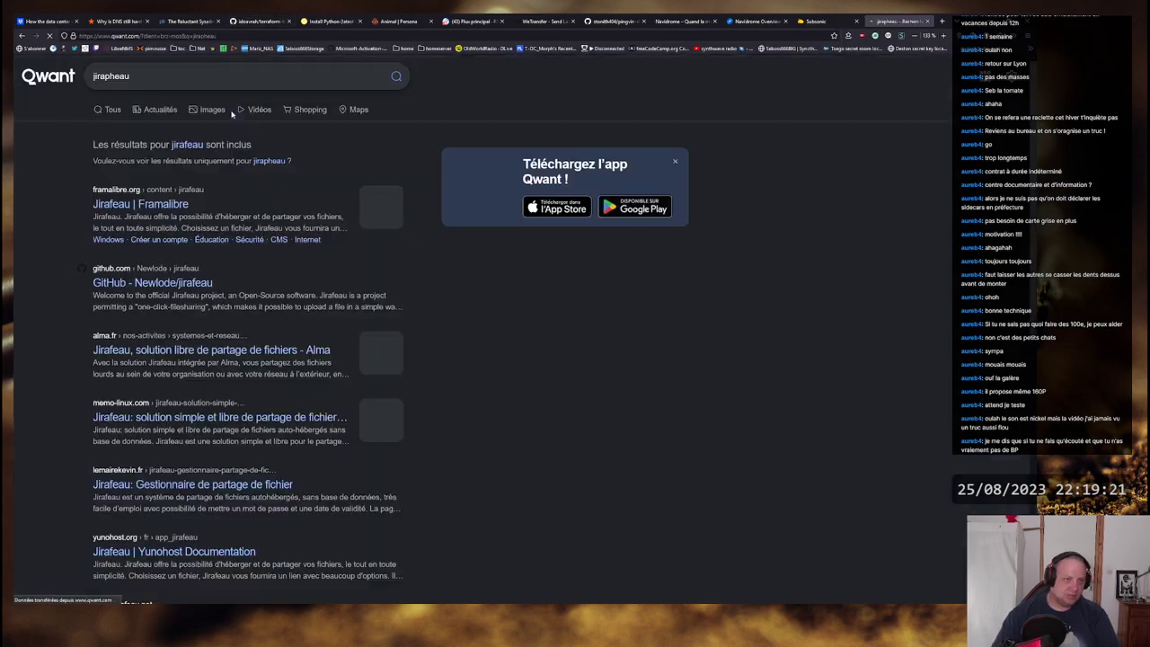
click(140, 204)
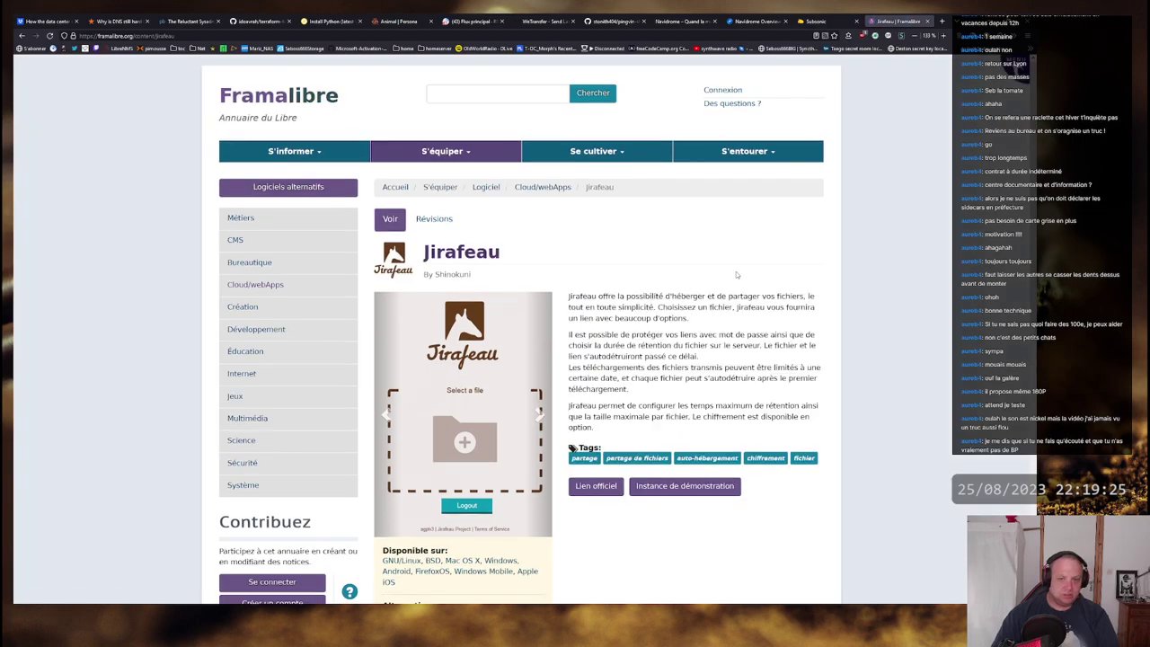
Step: Read Framalibre's Jirafeau page, highlighting the password protection, file retention and maximum retention time passages, and check its platform and licence details
scroll(604, 219, down, 3)
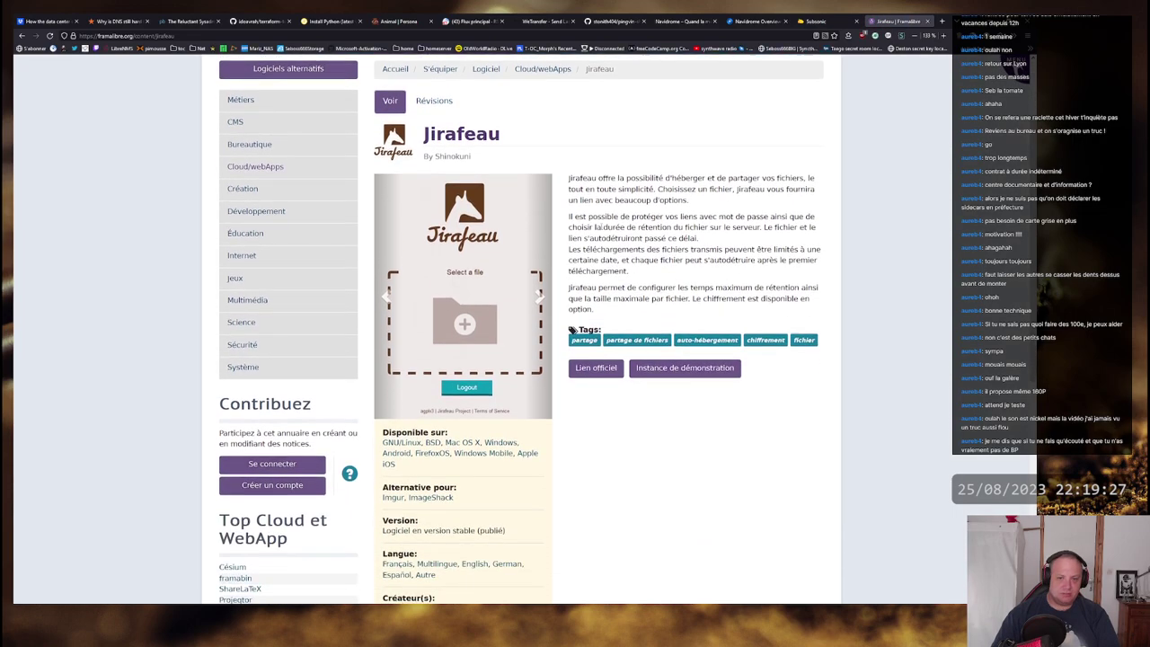
drag(604, 219, 803, 219)
drag(583, 228, 805, 238)
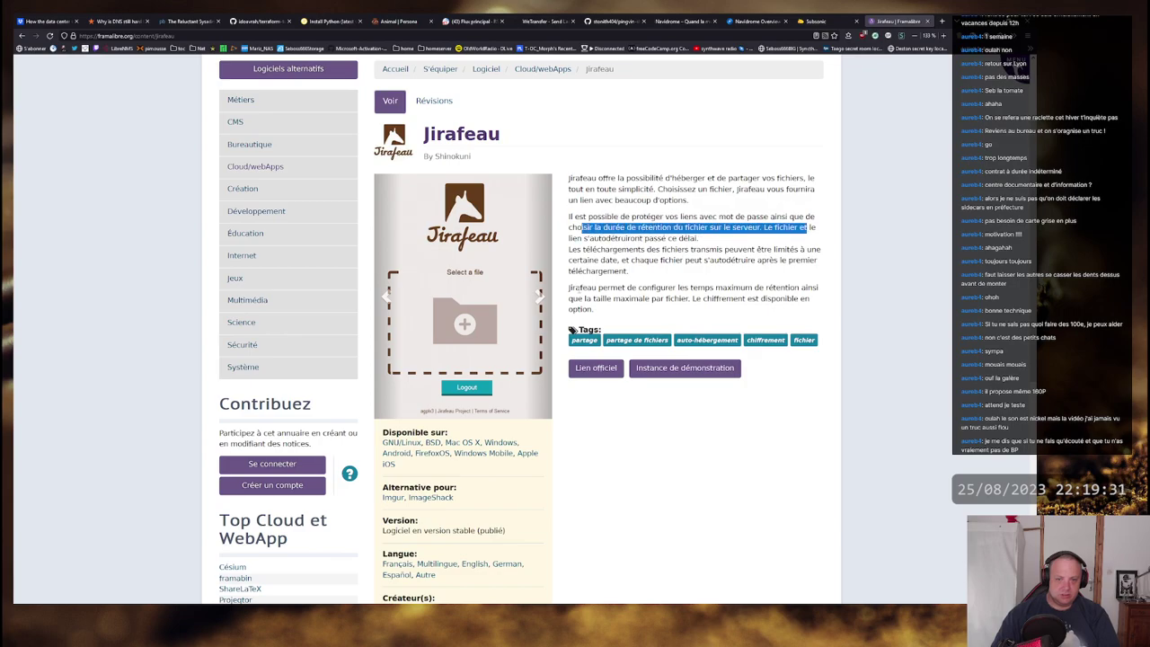
drag(580, 288, 802, 288)
click(724, 285)
scroll(724, 286, down, 6)
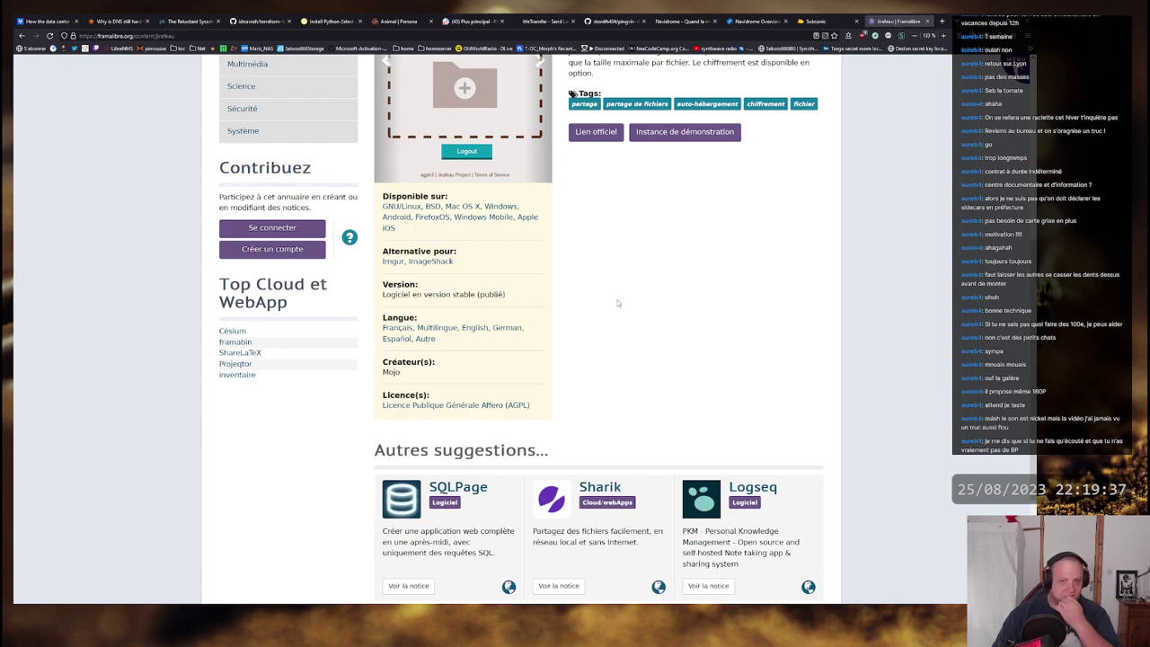
scroll(627, 301, up, 1)
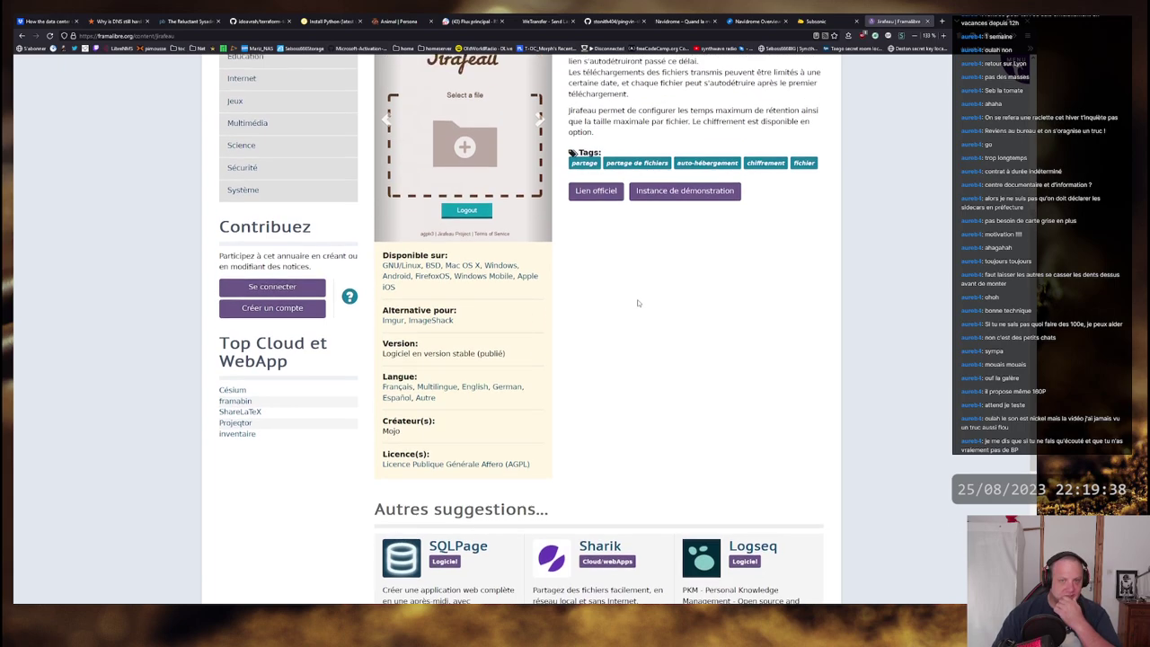
Step: Open Jirafeau's official link and examine the GitLab project's file list, README introduction and last commit date
click(595, 191)
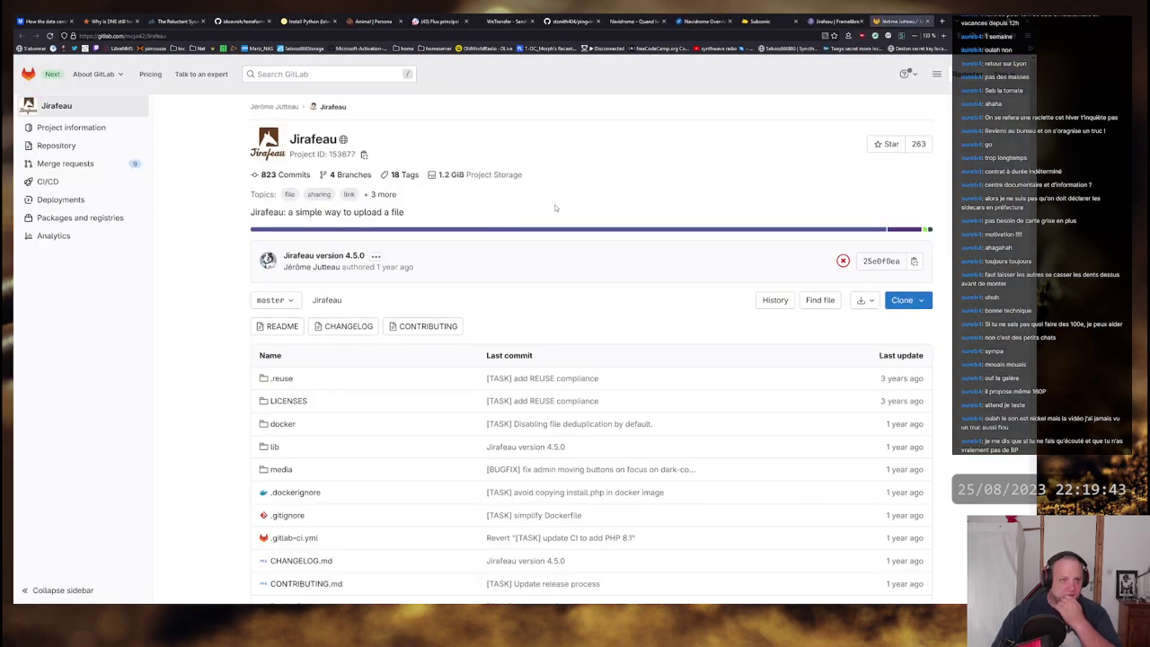
scroll(657, 228, down, 2)
scroll(657, 228, down, 5)
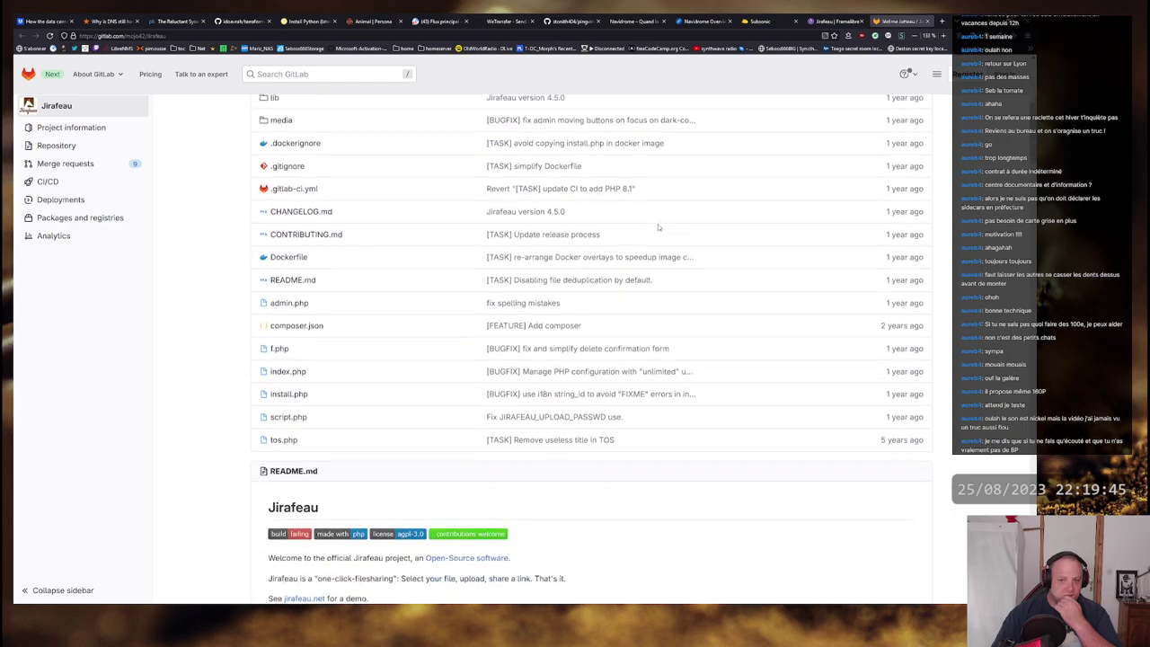
scroll(714, 223, up, 3)
scroll(714, 223, up, 1)
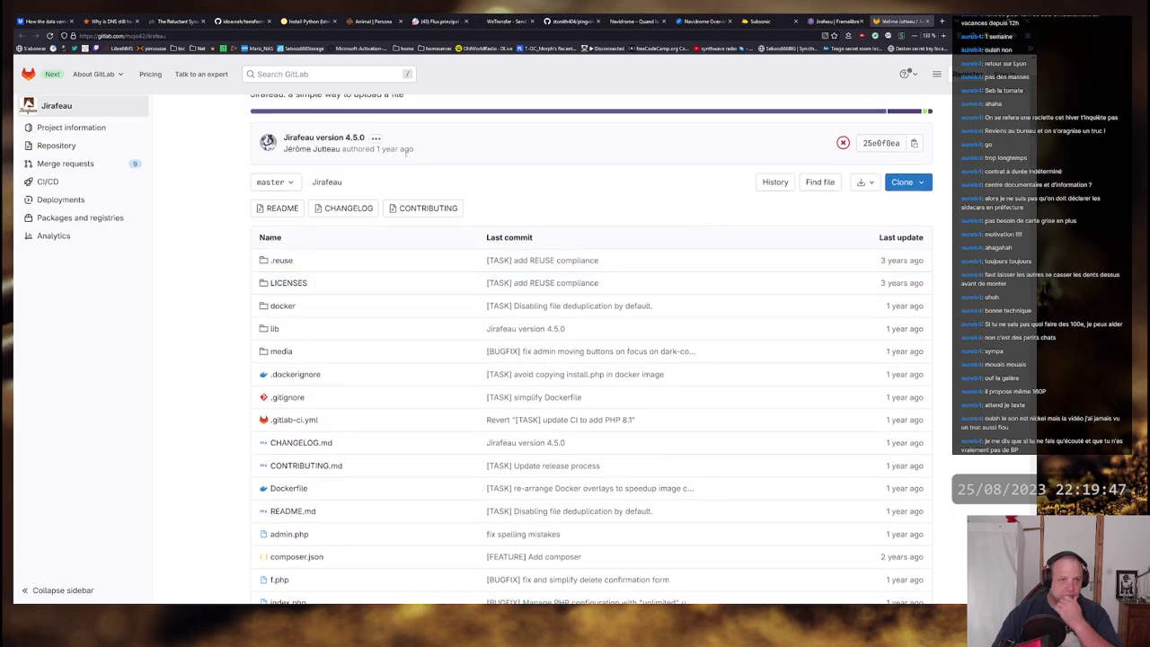
mouse_move(394, 152)
scroll(219, 213, up, 1)
Step: Check the branches and tags available in the Jirafeau repository's Git revision list, and close the list
click(272, 241)
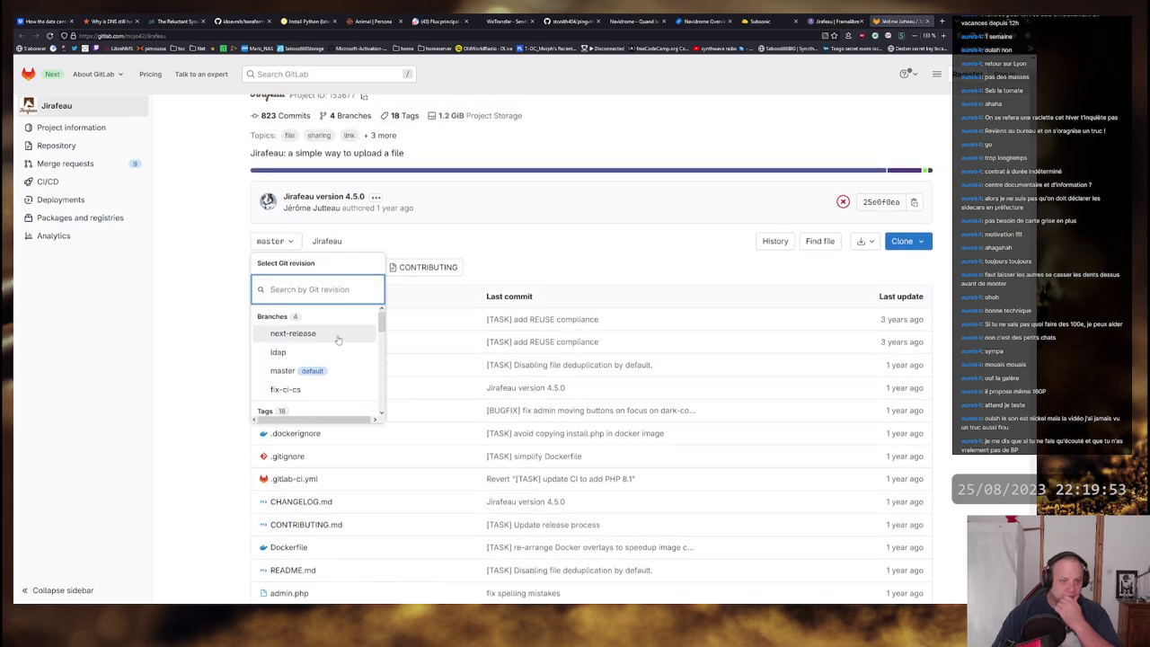
scroll(337, 340, down, 3)
scroll(334, 337, up, 2)
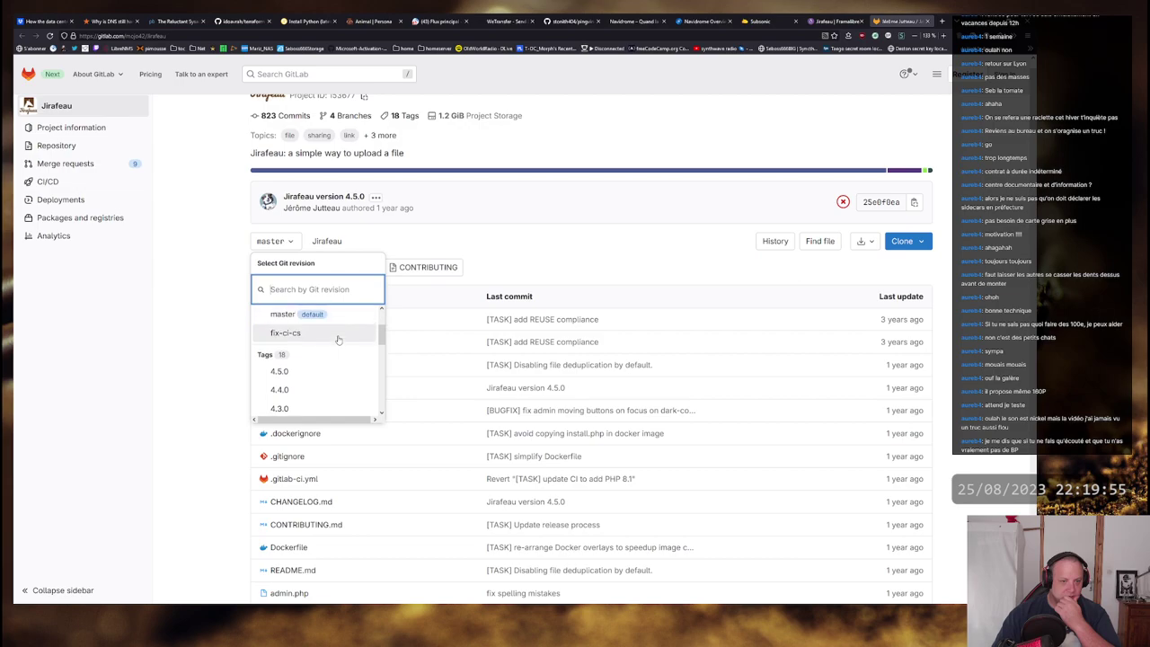
click(240, 318)
scroll(222, 262, up, 1)
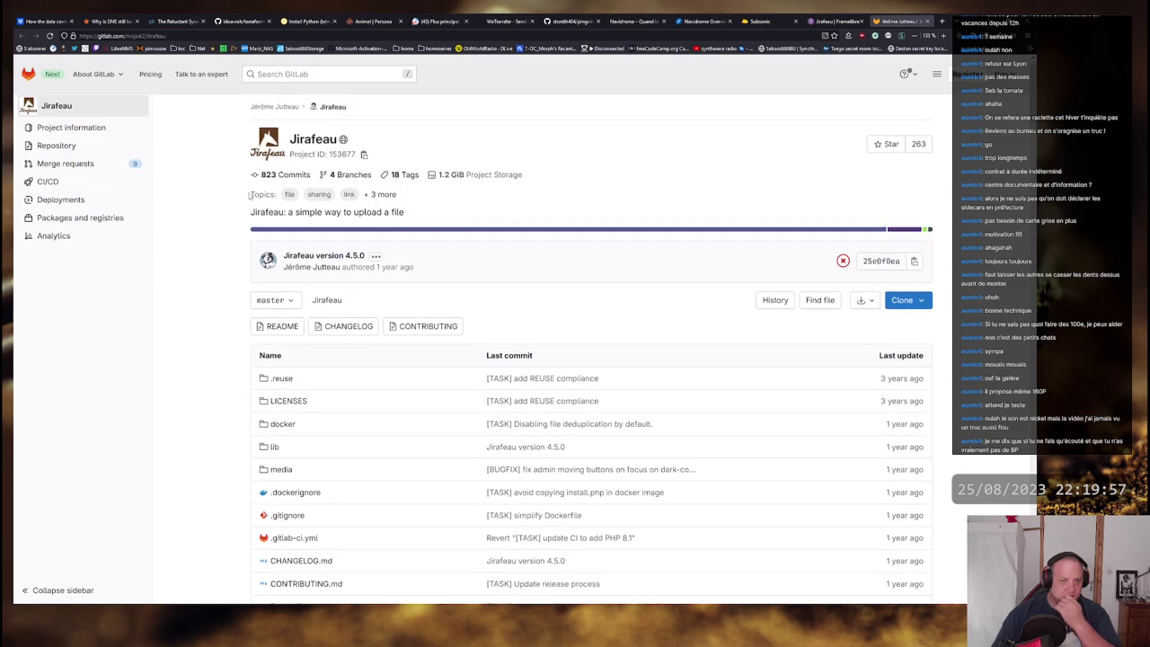
Step: Open the project's commit history, inspect the "Jirafeau version 4.5.0" commit's changes and return to the project page
click(288, 174)
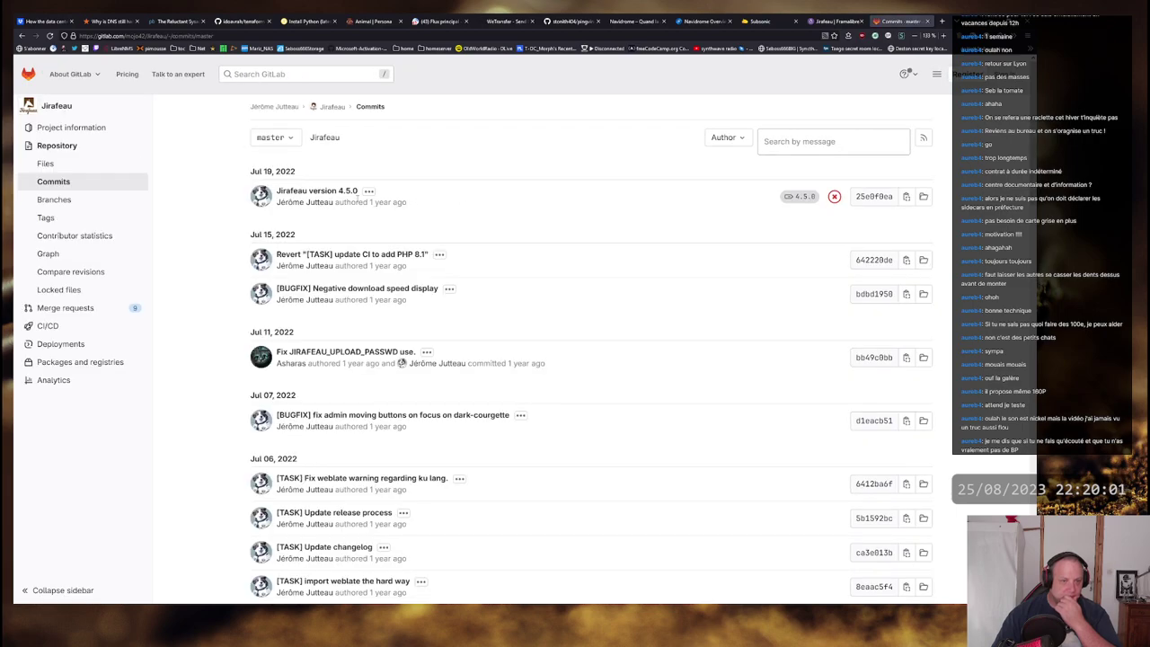
click(306, 192)
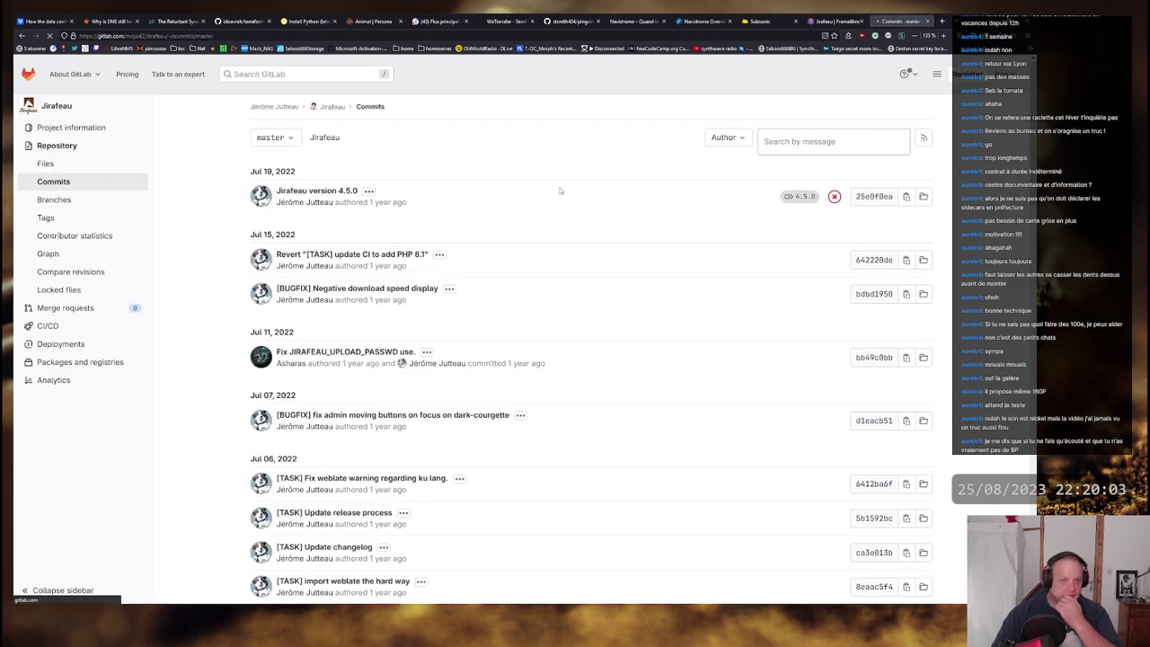
scroll(597, 253, down, 3)
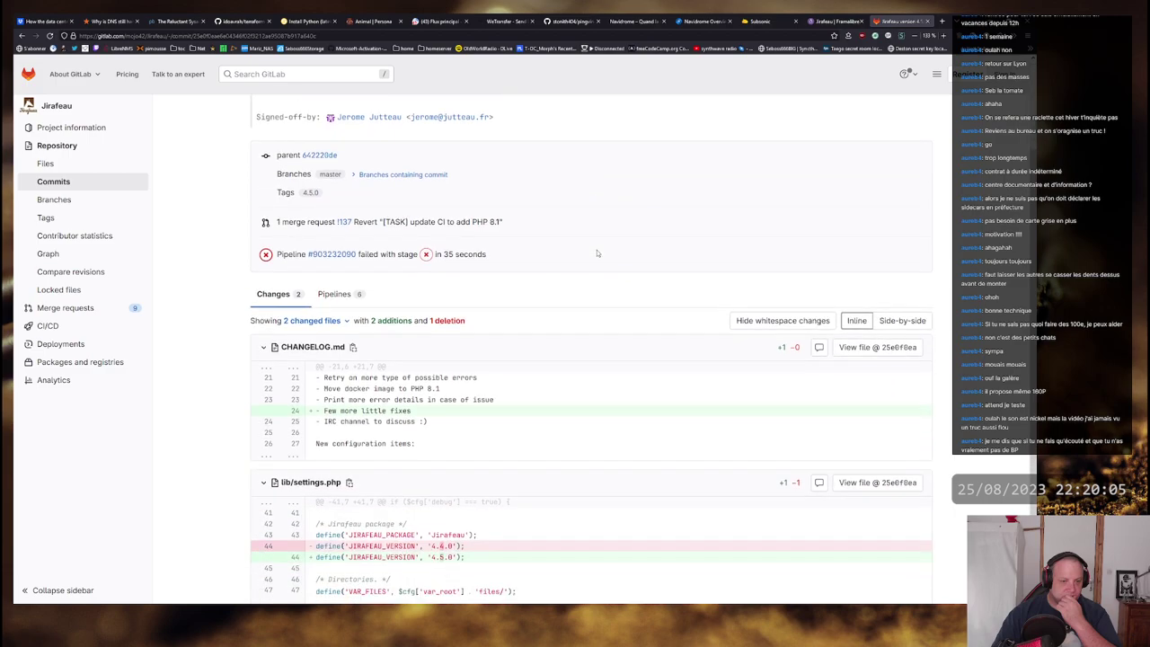
scroll(597, 253, up, 3)
key(alt+Left)
key(alt+Left)
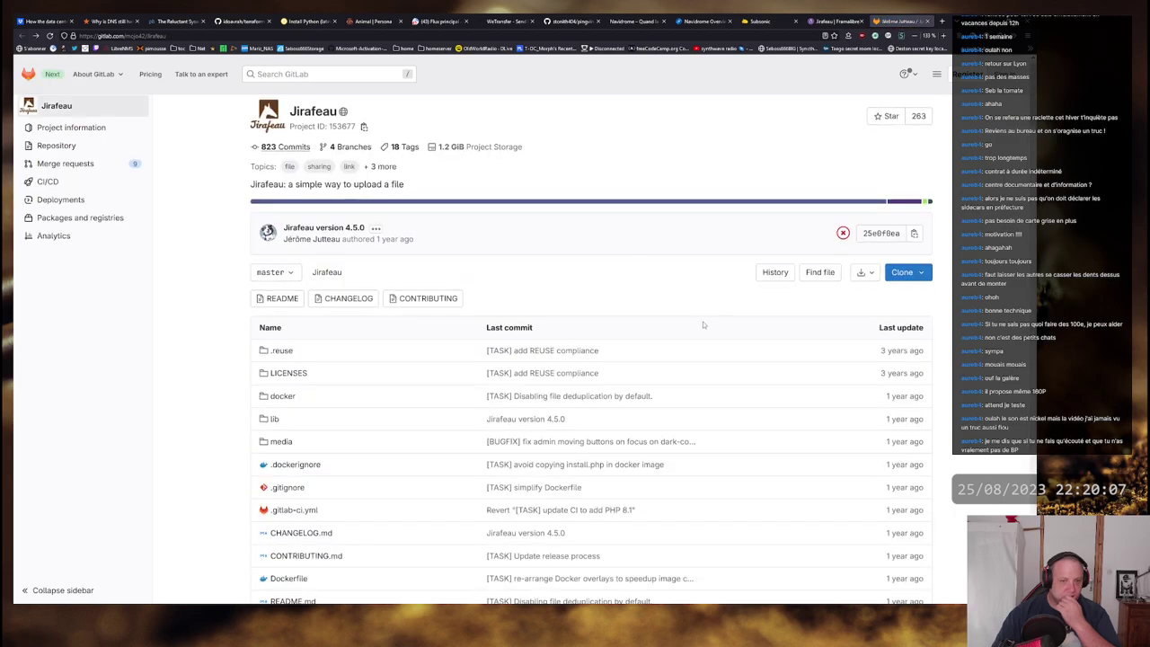
Step: Search the Jirafeau README for "encrypt" and highlight the "Optional data encryption" entry under Main features
scroll(701, 319, down, 15)
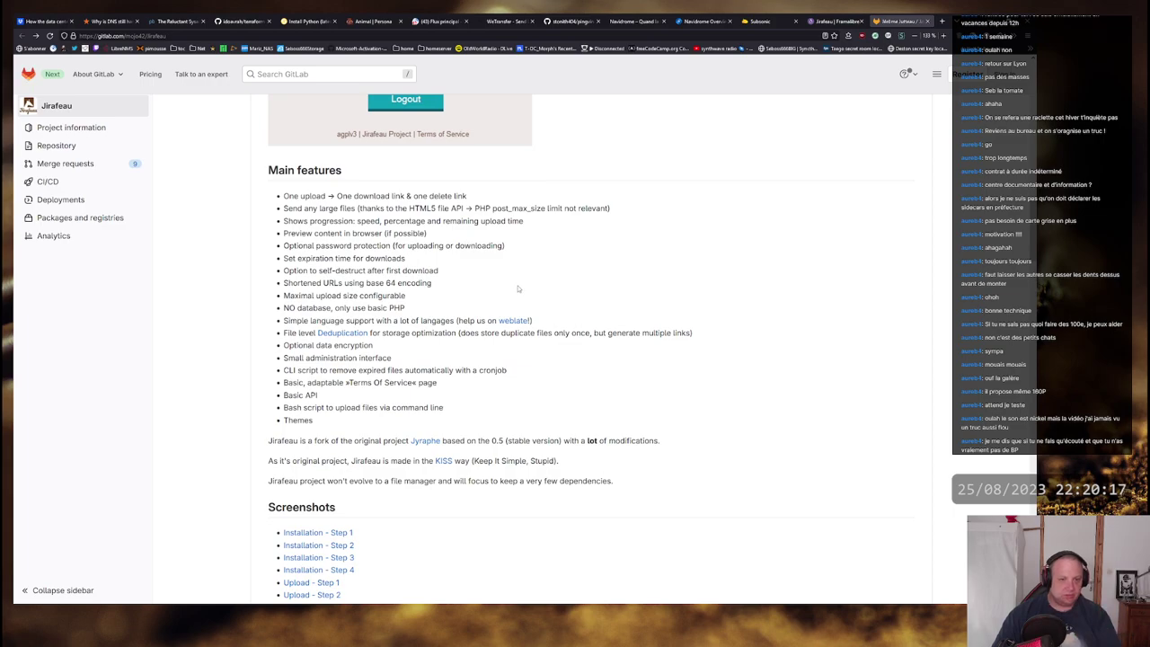
key(ctrl+f)
text(chncrypt)
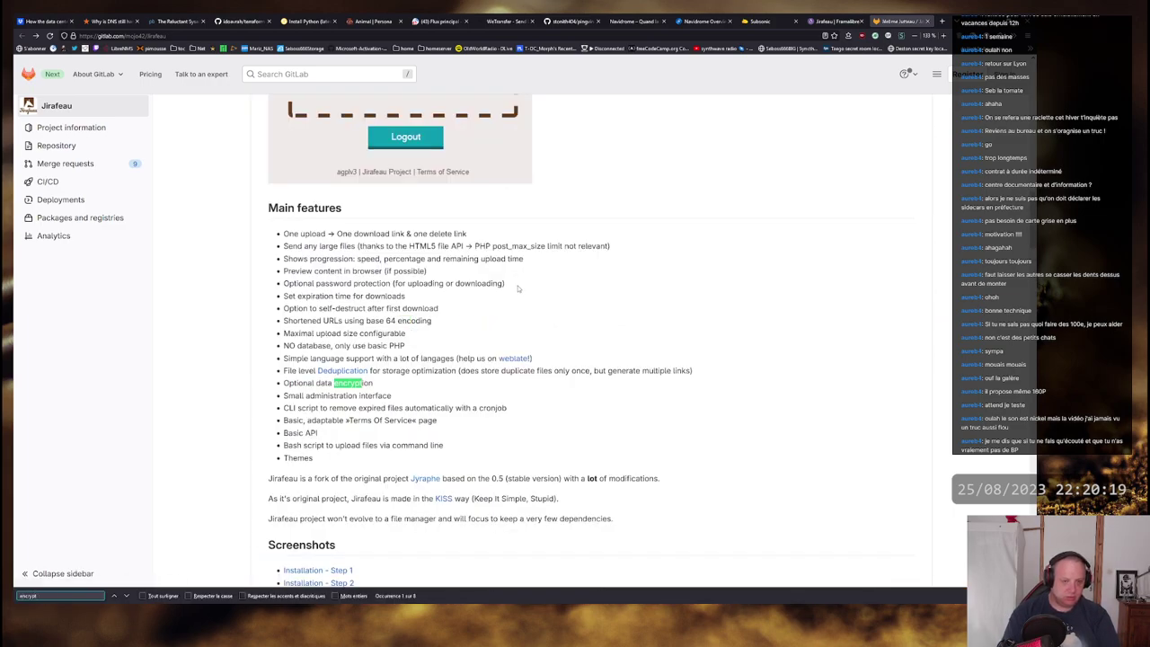
drag(372, 385, 283, 385)
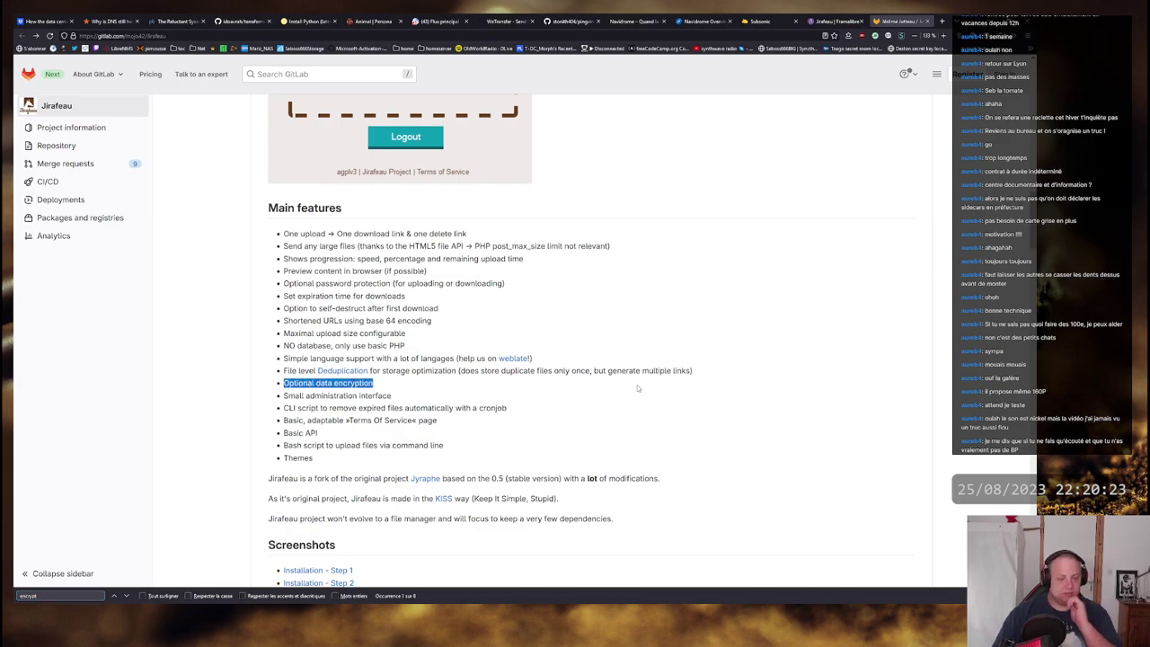
Step: Read the README's installation, troubleshooting and security sections, including the options for protecting the var directory
scroll(637, 388, down, 5)
scroll(612, 403, down, 10)
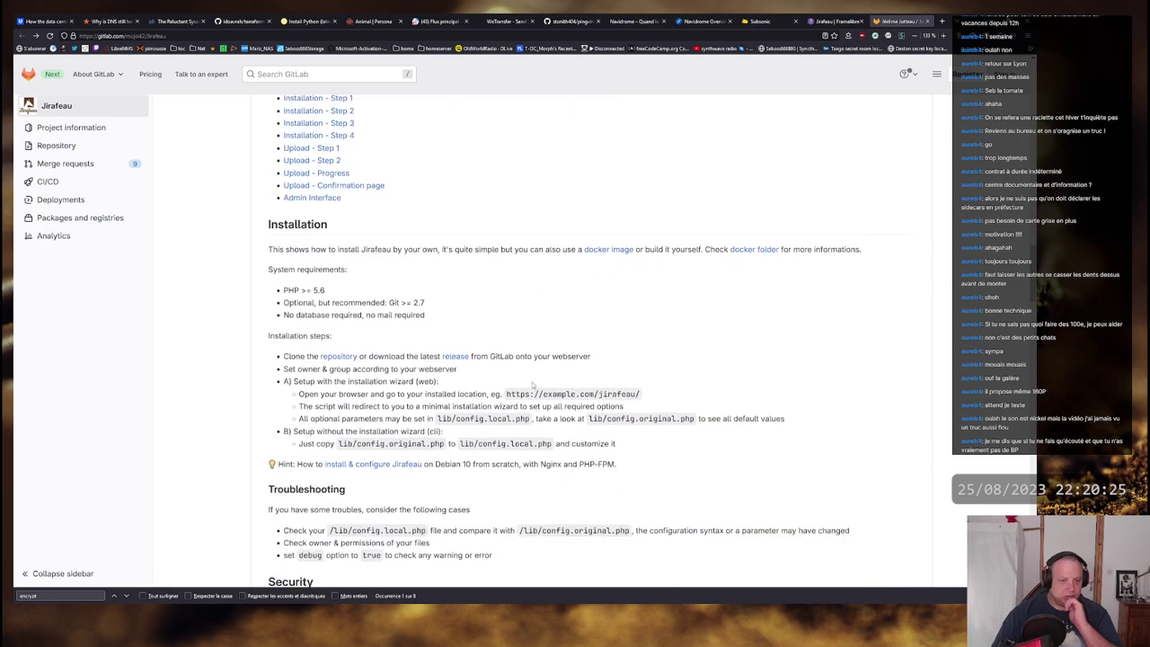
scroll(543, 322, down, 3)
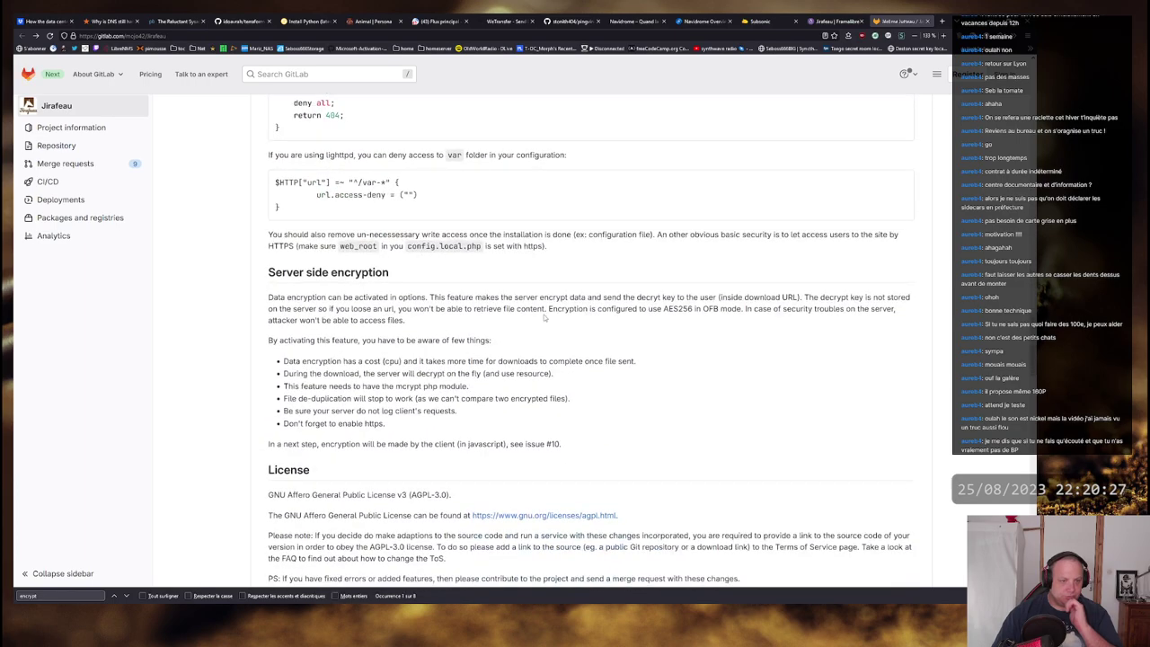
scroll(545, 319, up, 3)
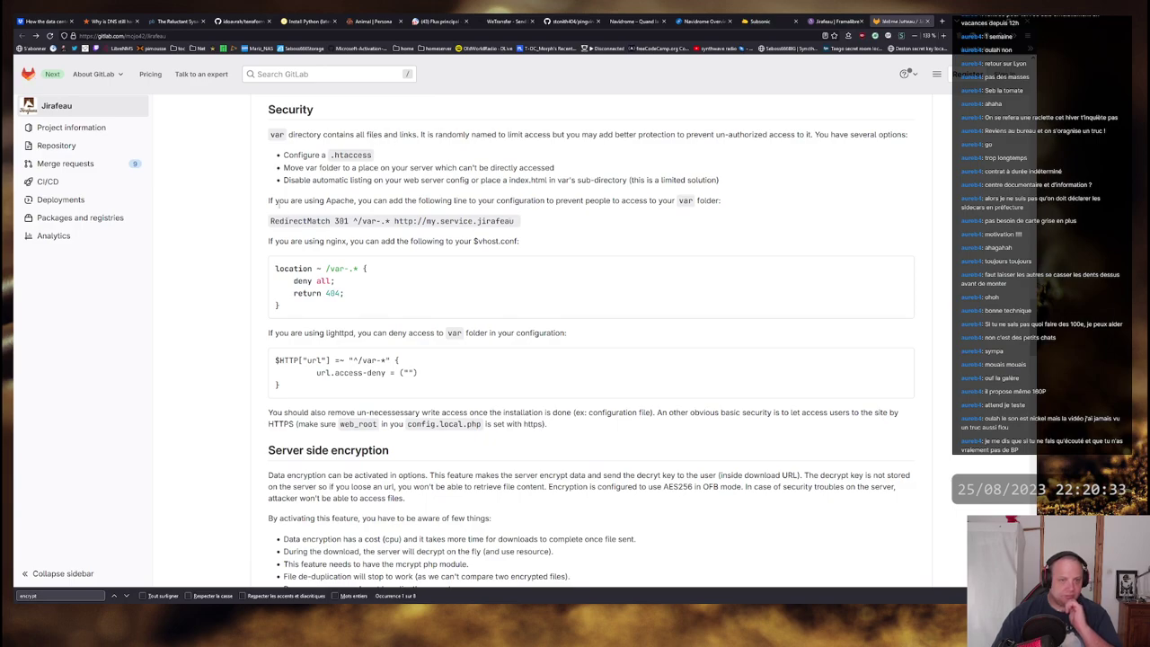
scroll(659, 218, down, 3)
drag(279, 156, 441, 157)
click(440, 156)
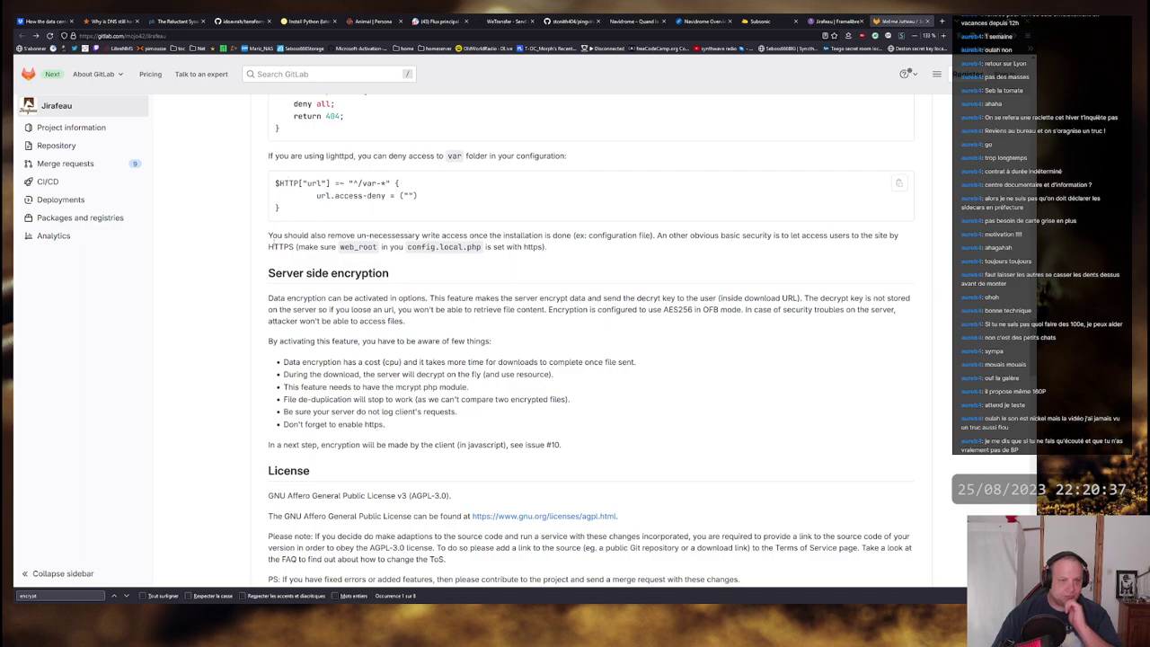
scroll(271, 215, down, 2)
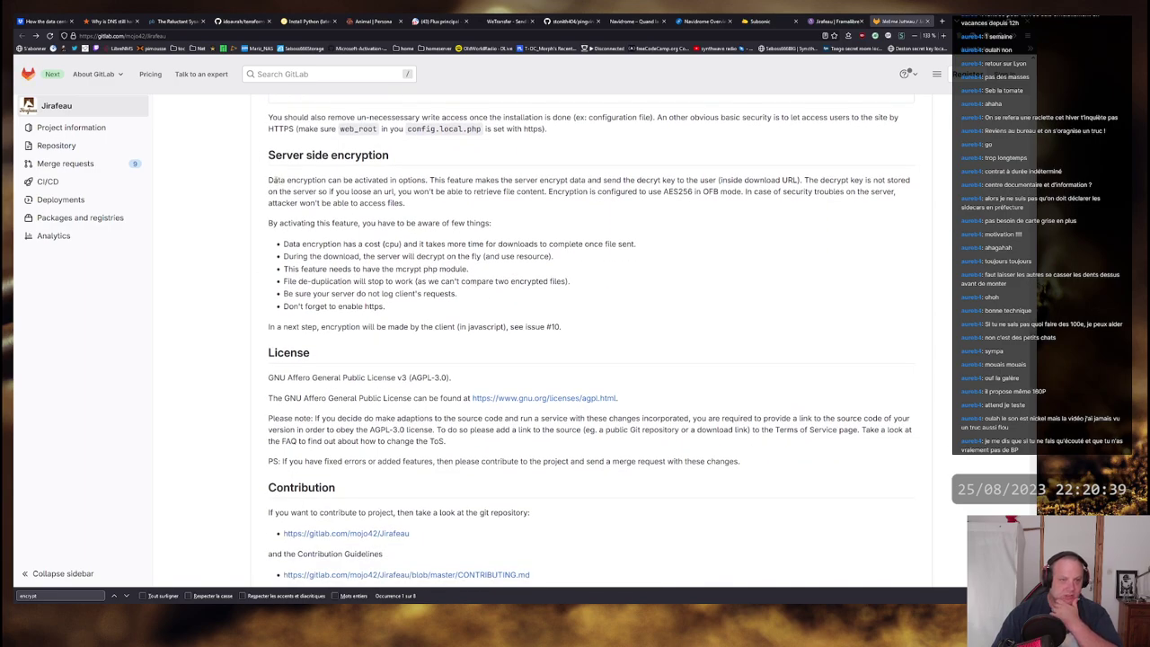
Step: Read the "Server side encryption" paragraph, highlighting the passage on server-encrypted data and the decrypt key sent to the user
drag(272, 180, 678, 178)
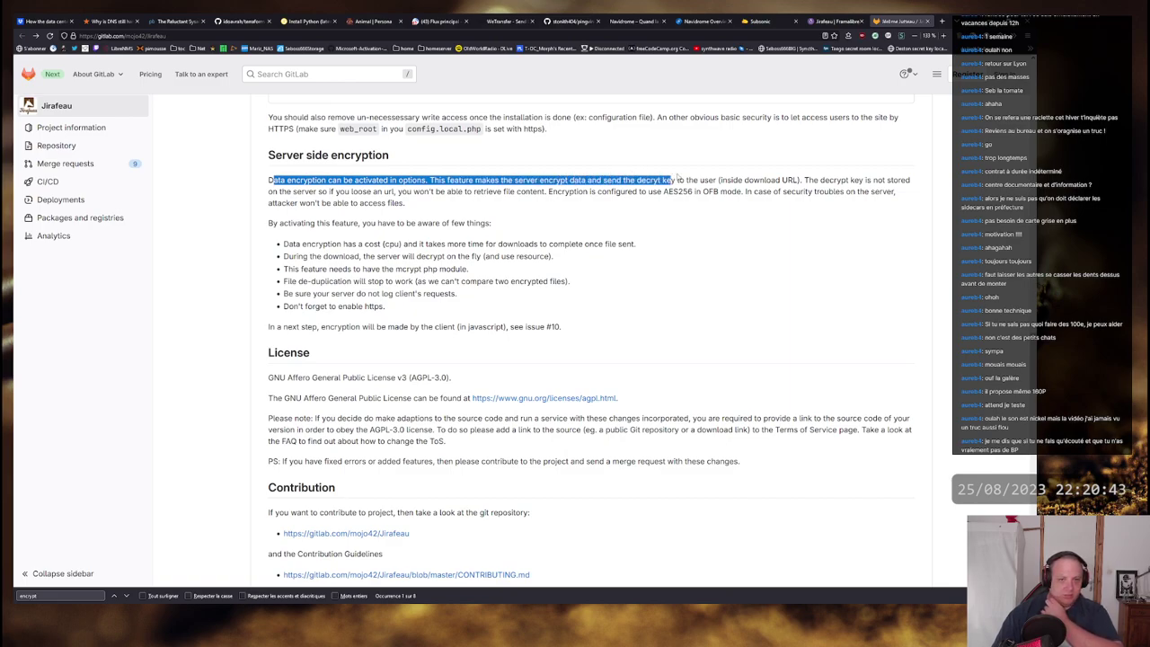
click(685, 178)
drag(541, 180, 893, 192)
click(275, 179)
click(880, 201)
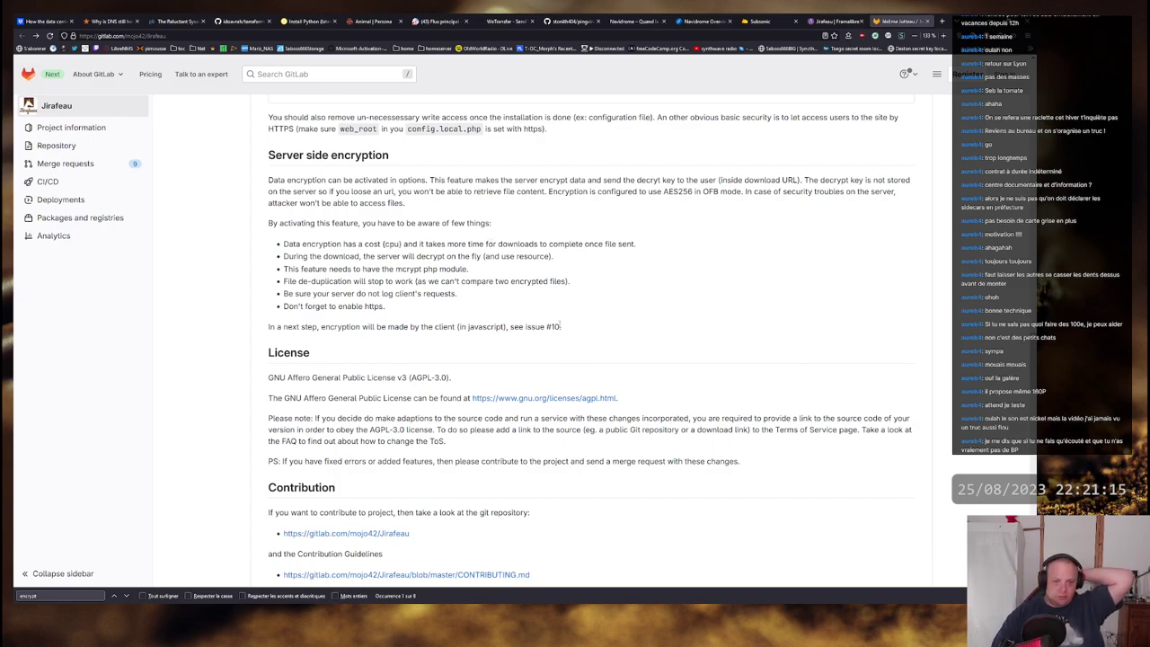
Step: Highlight the sentence about upcoming client-side encryption in JavaScript, and its "issue #10" reference
mouse_move(561, 326)
mouse_down()
mouse_move(282, 327)
mouse_move(566, 330)
mouse_up()
click(337, 329)
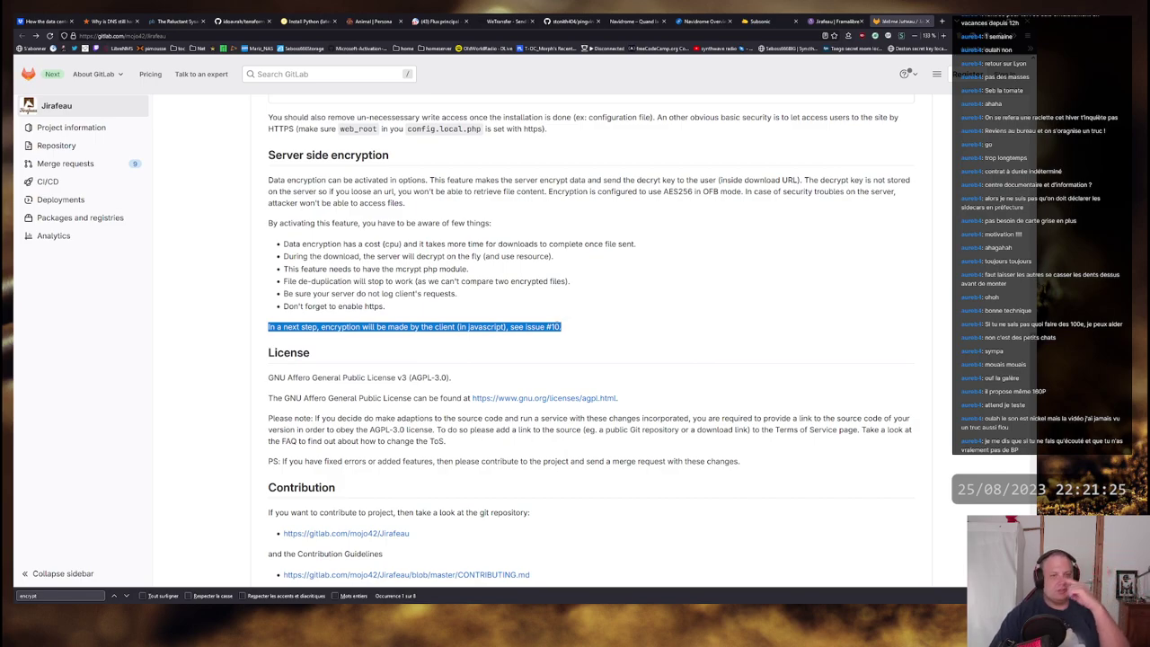
click(562, 327)
drag(563, 327, 525, 327)
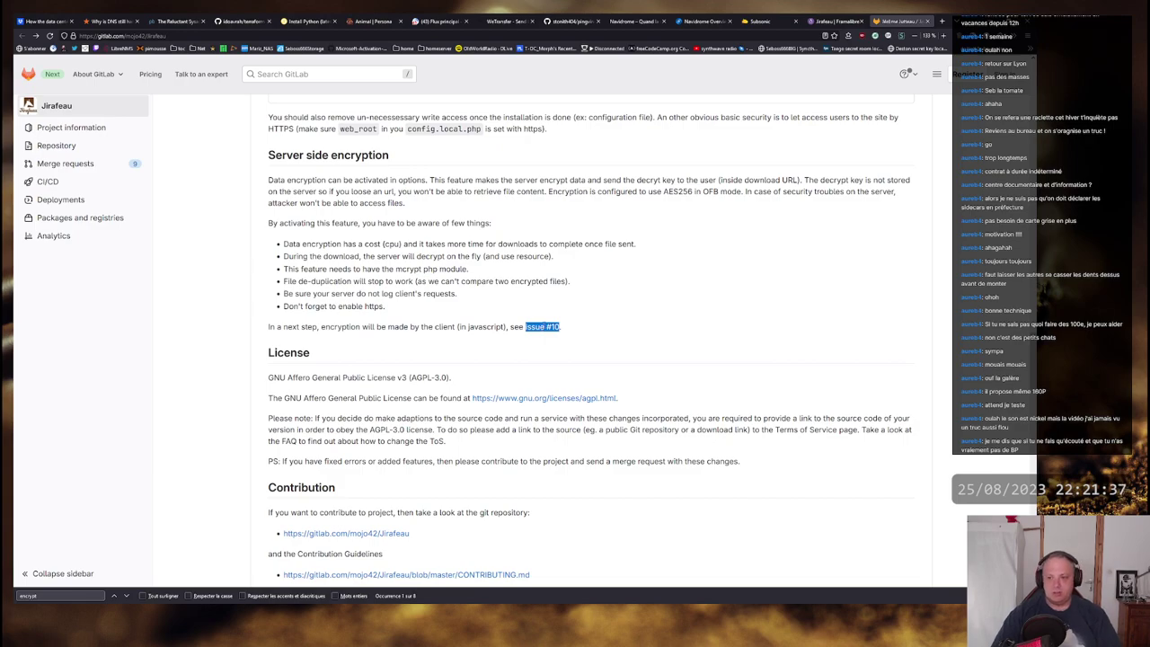
click(536, 327)
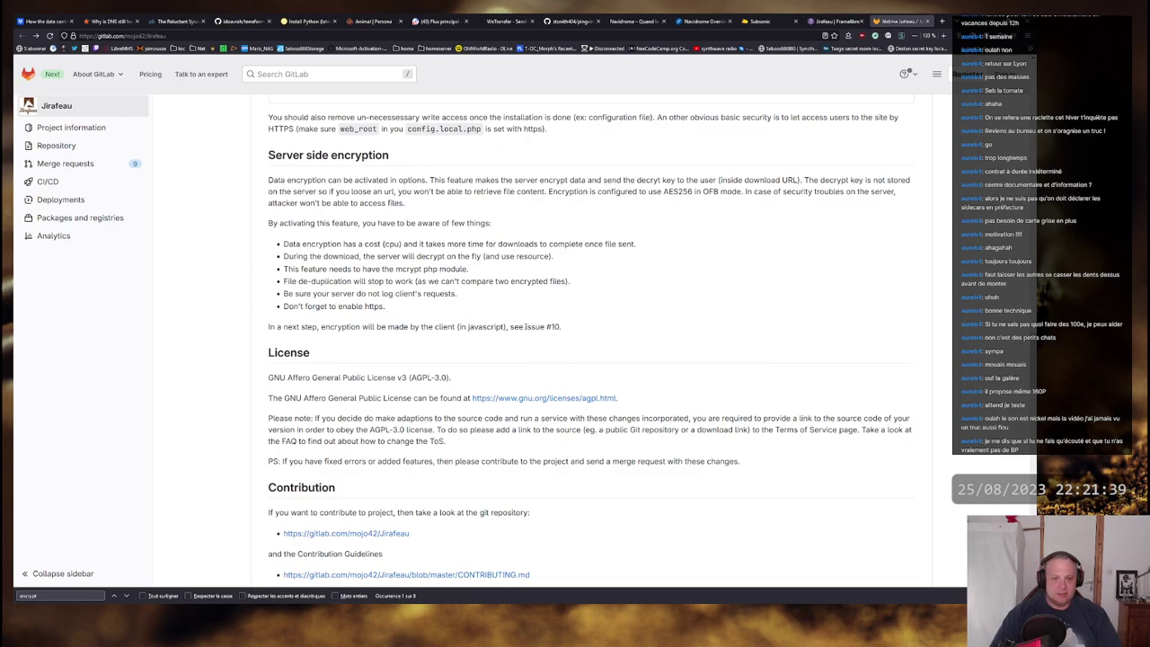
drag(526, 328, 560, 327)
click(539, 327)
Step: Look through the GitLab project's navigation entries, such as Repository, Merge requests, CI/CD and Deployments, and return to the project overview
scroll(539, 327, up, 5)
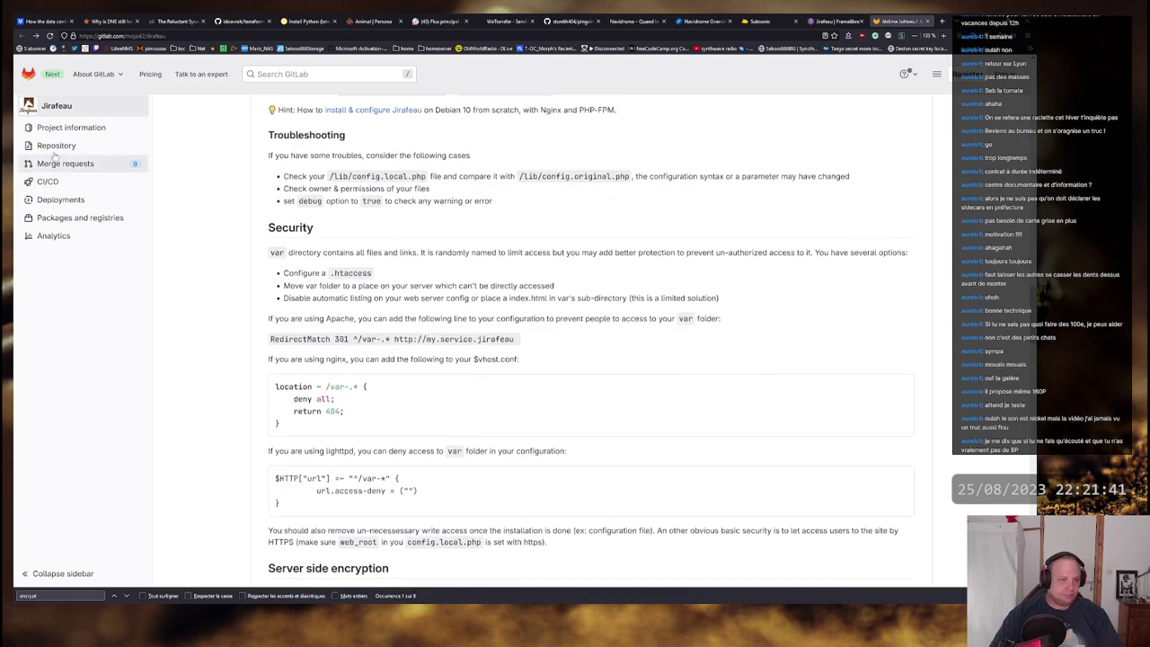
scroll(85, 180, up, 1)
mouse_move(115, 208)
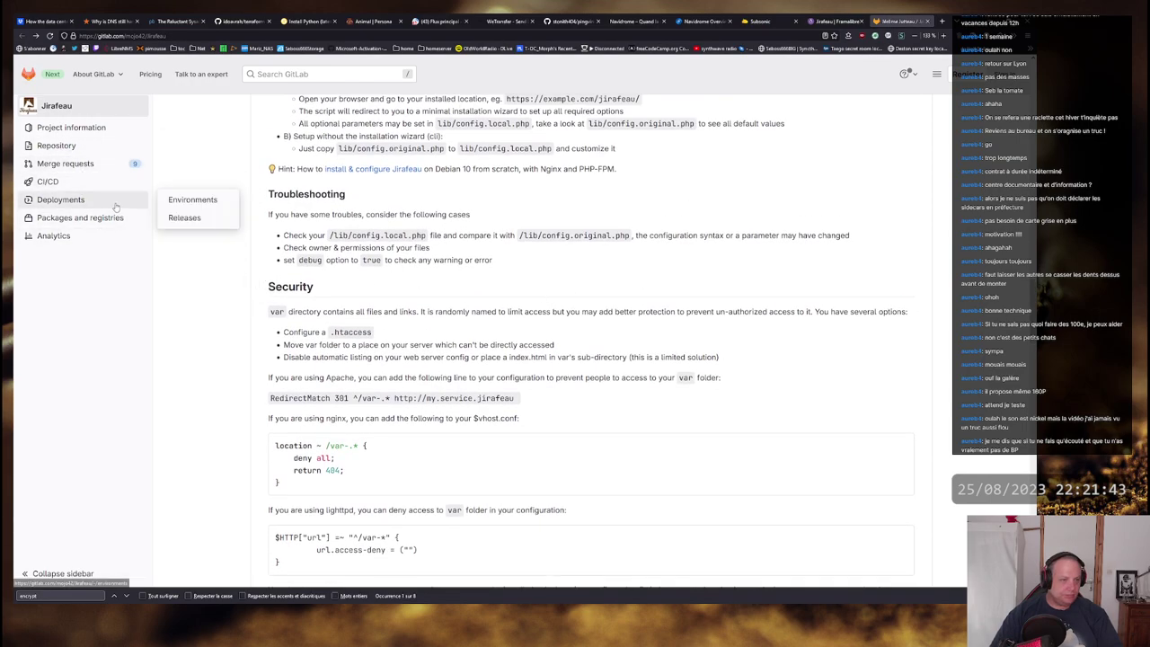
scroll(571, 417, down, 5)
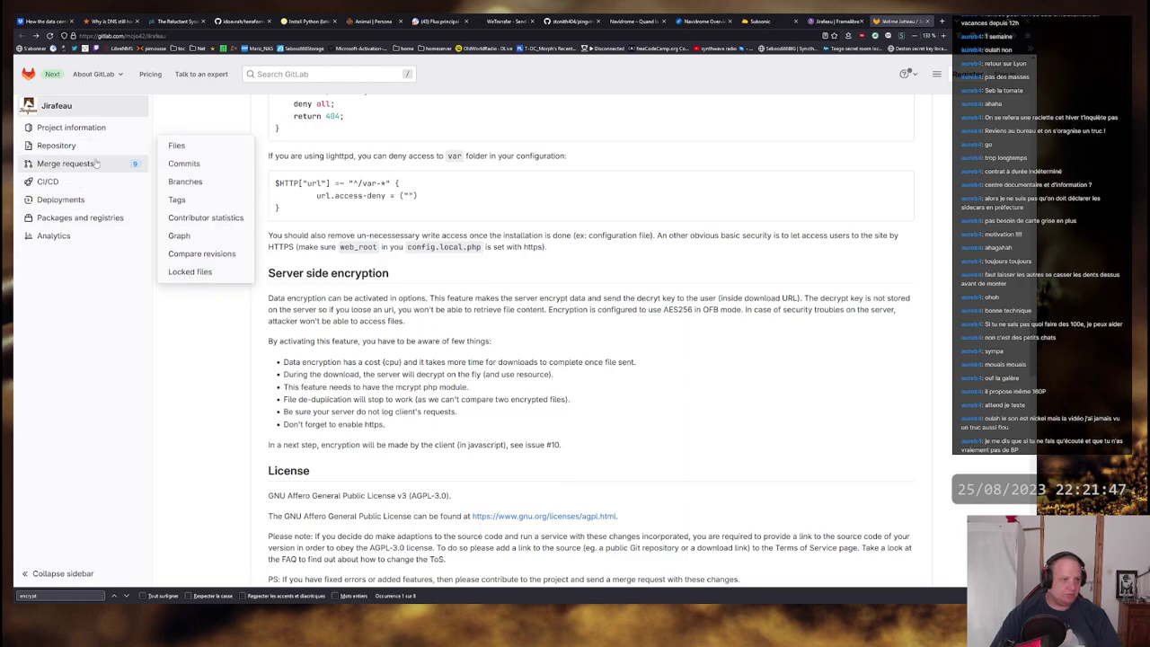
scroll(96, 166, up, 20)
mouse_move(106, 184)
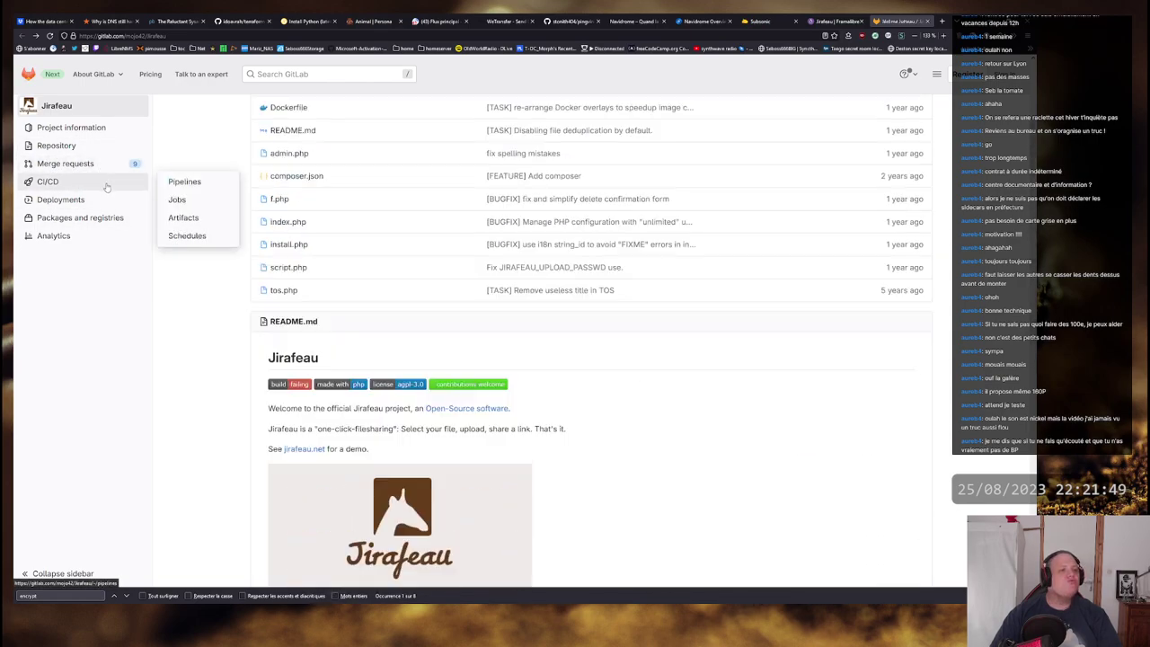
scroll(108, 189, up, 5)
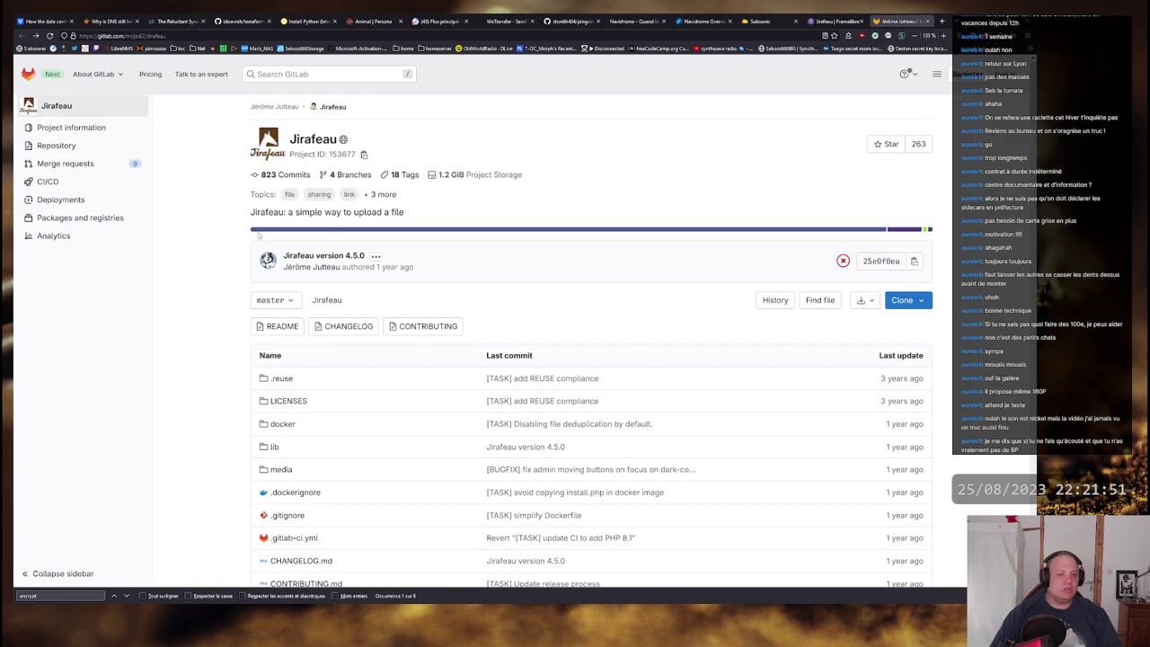
Step: Review the README from its introduction and Main features list to the note about the original Jyraphe project
scroll(550, 284, down, 10)
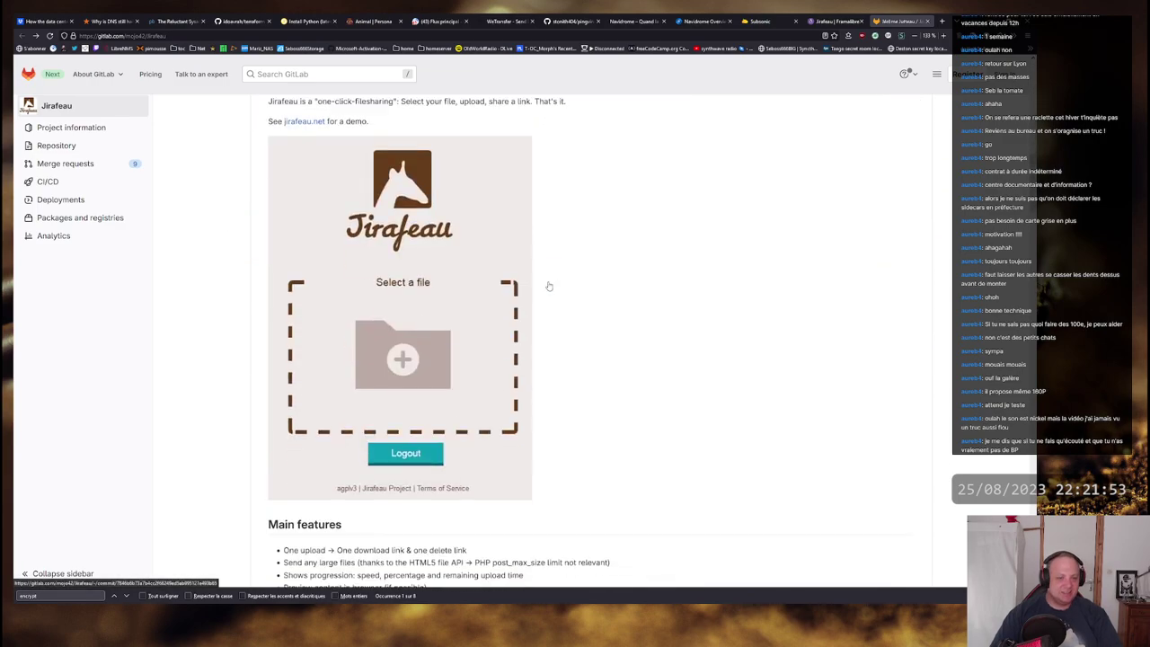
scroll(566, 255, up, 2)
scroll(570, 253, up, 1)
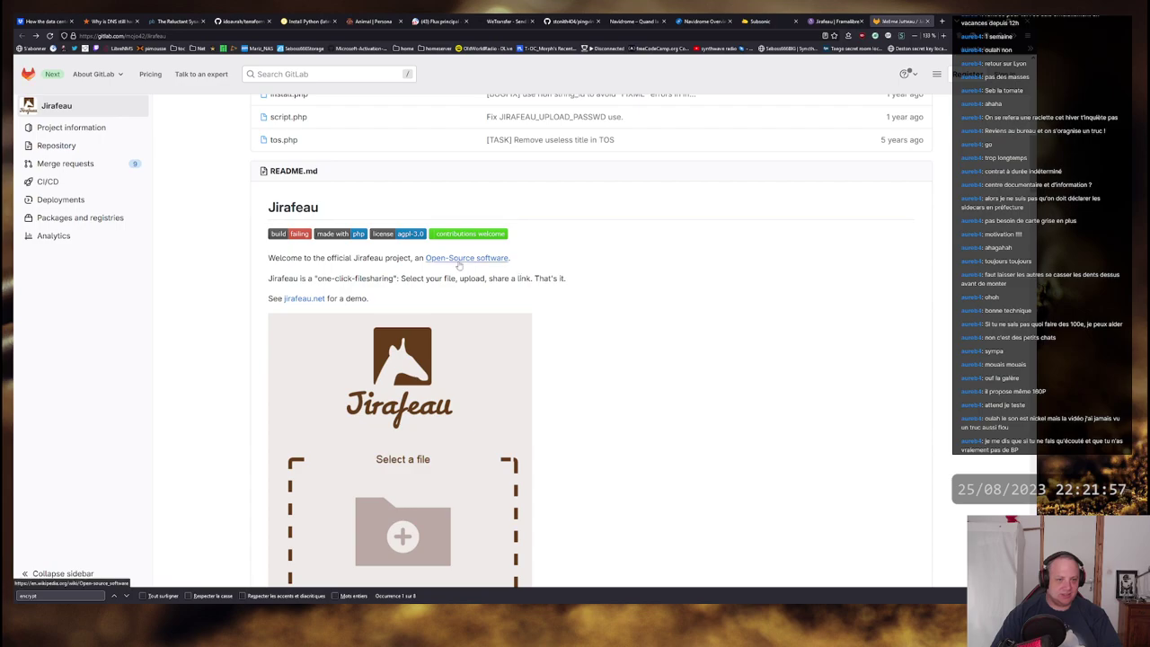
scroll(593, 290, down, 4)
scroll(587, 286, down, 2)
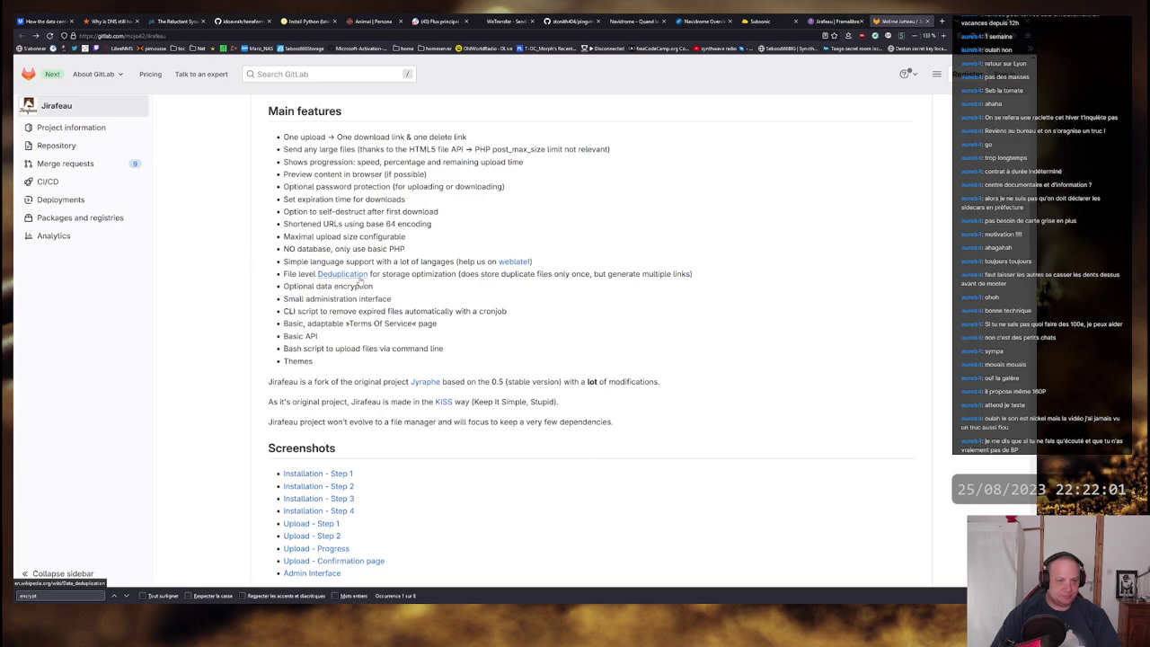
scroll(446, 277, down, 1)
scroll(445, 278, down, 1)
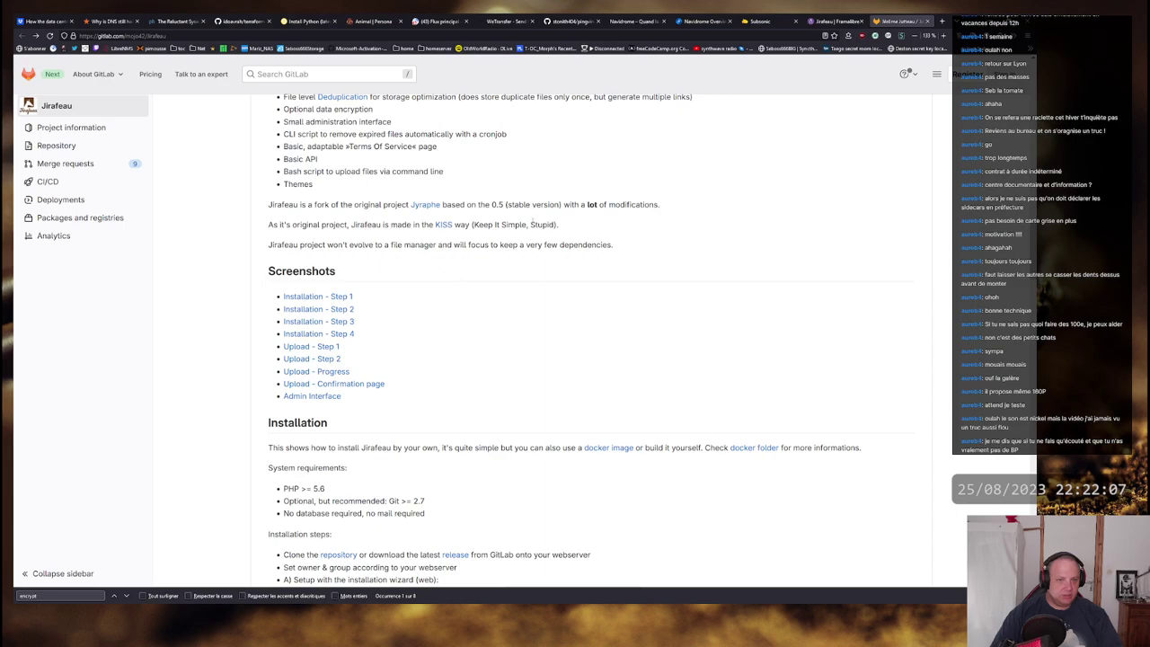
Step: Open the original project Jyraphe's link in a separate tab, check the page and close it
middle_click(424, 205)
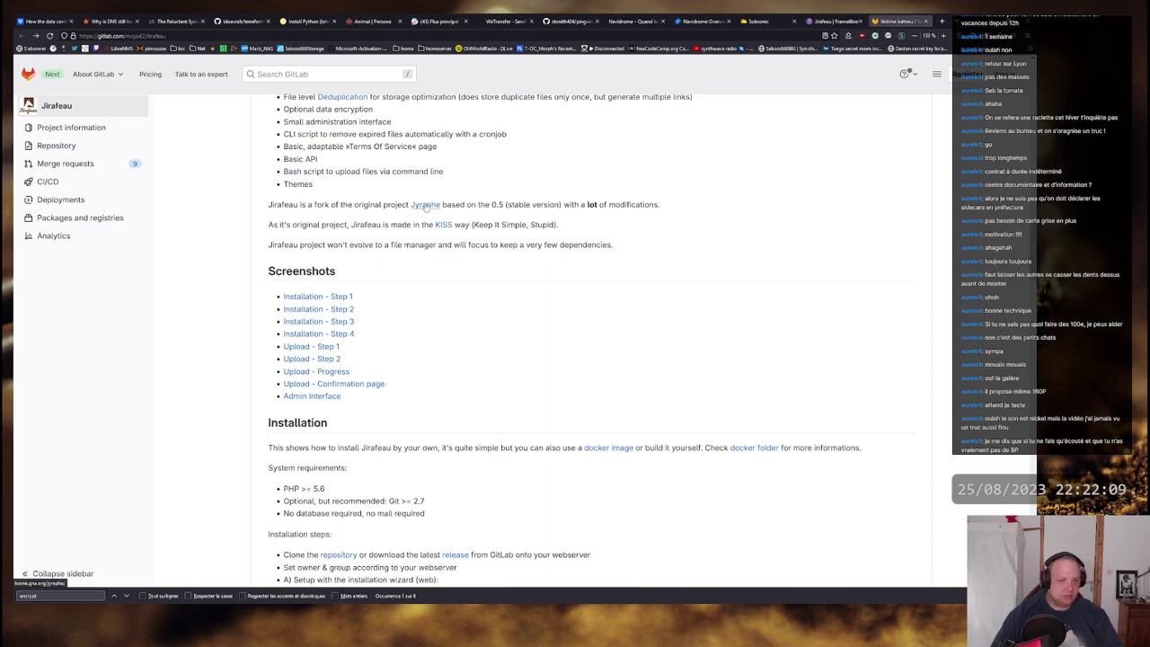
click(898, 22)
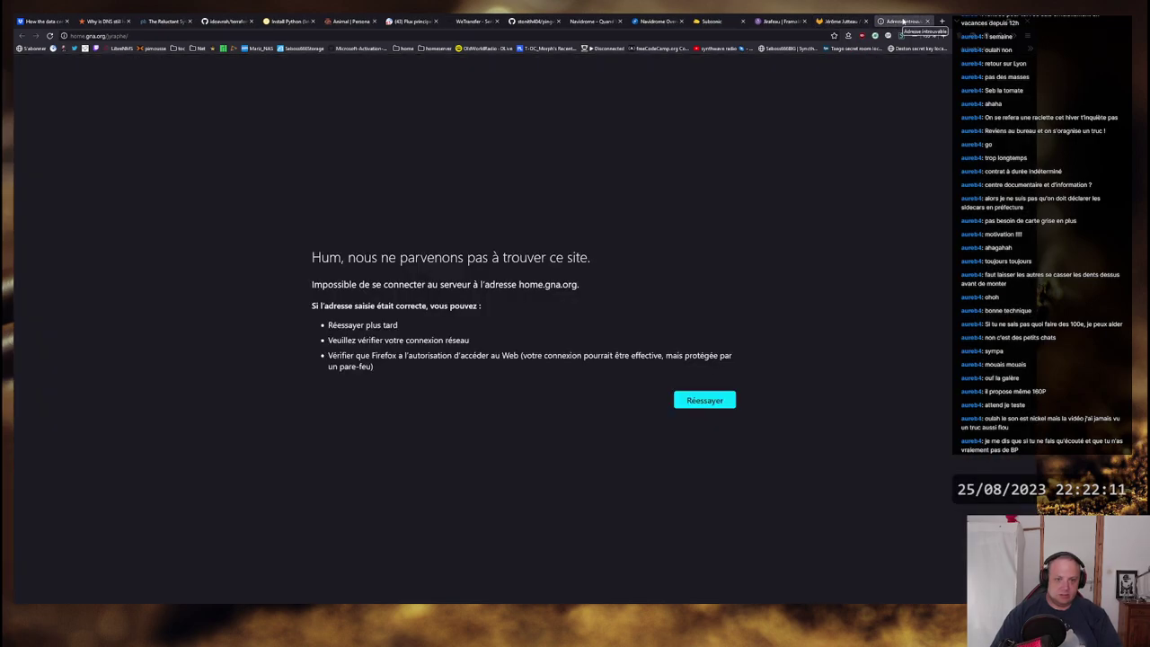
click(928, 20)
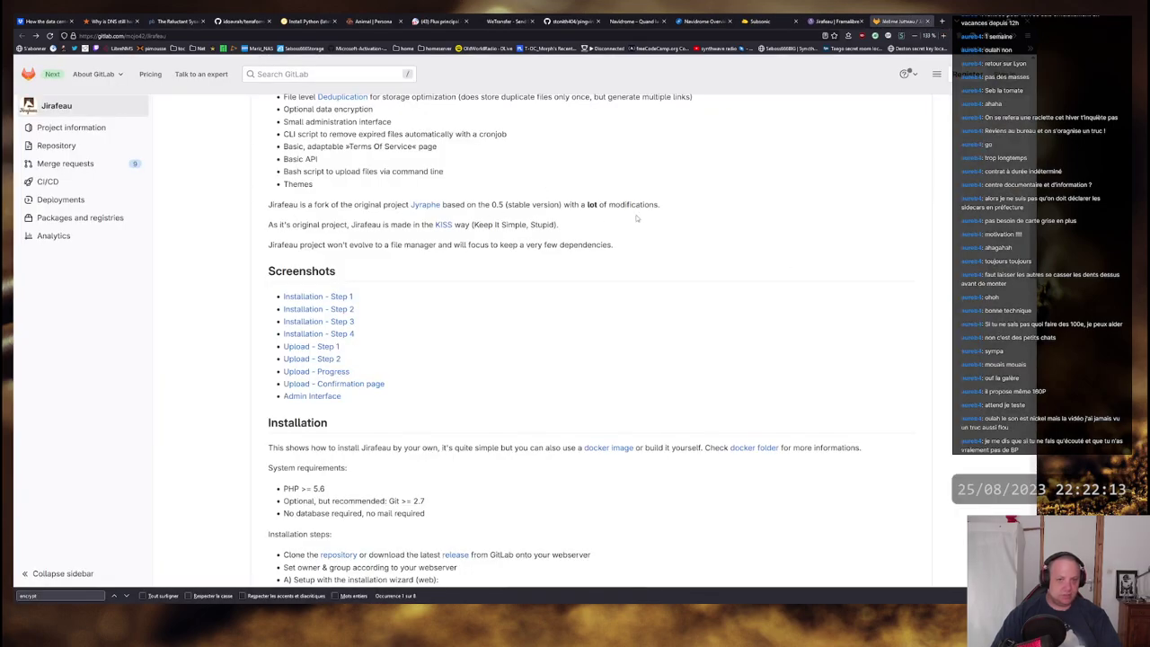
Step: Highlight the hint about installing on Debian 10 with Nginx and PHP-FPM, and read on through the License, Contribution and FAQ sections
scroll(616, 240, down, 5)
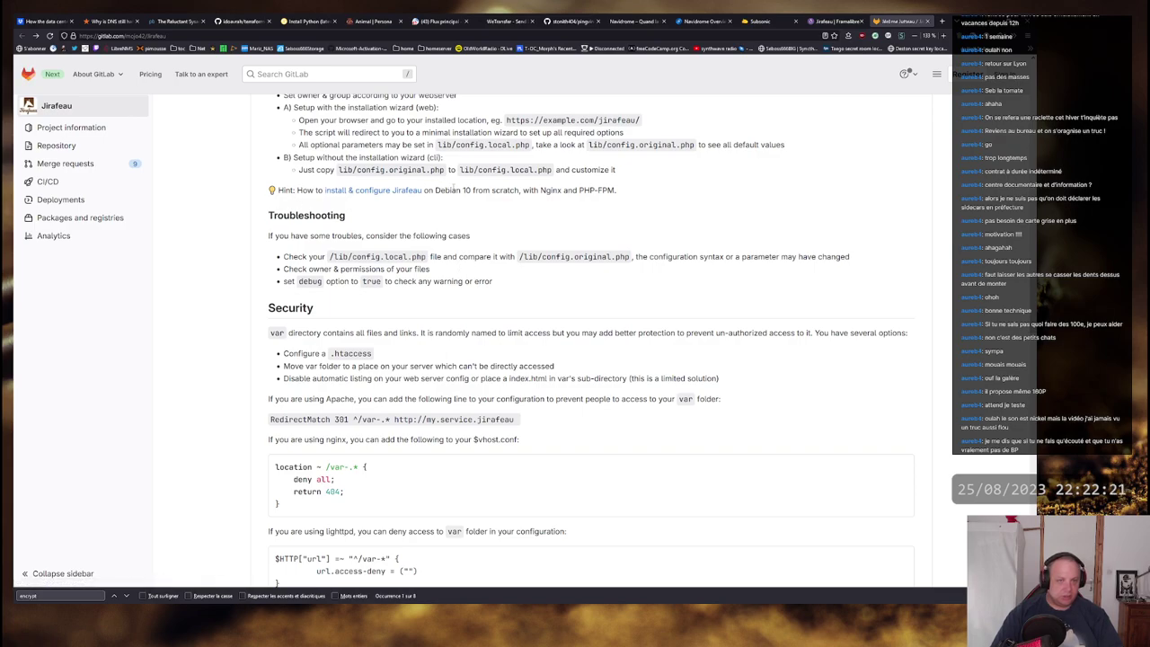
drag(434, 190, 615, 191)
click(616, 191)
scroll(546, 256, down, 5)
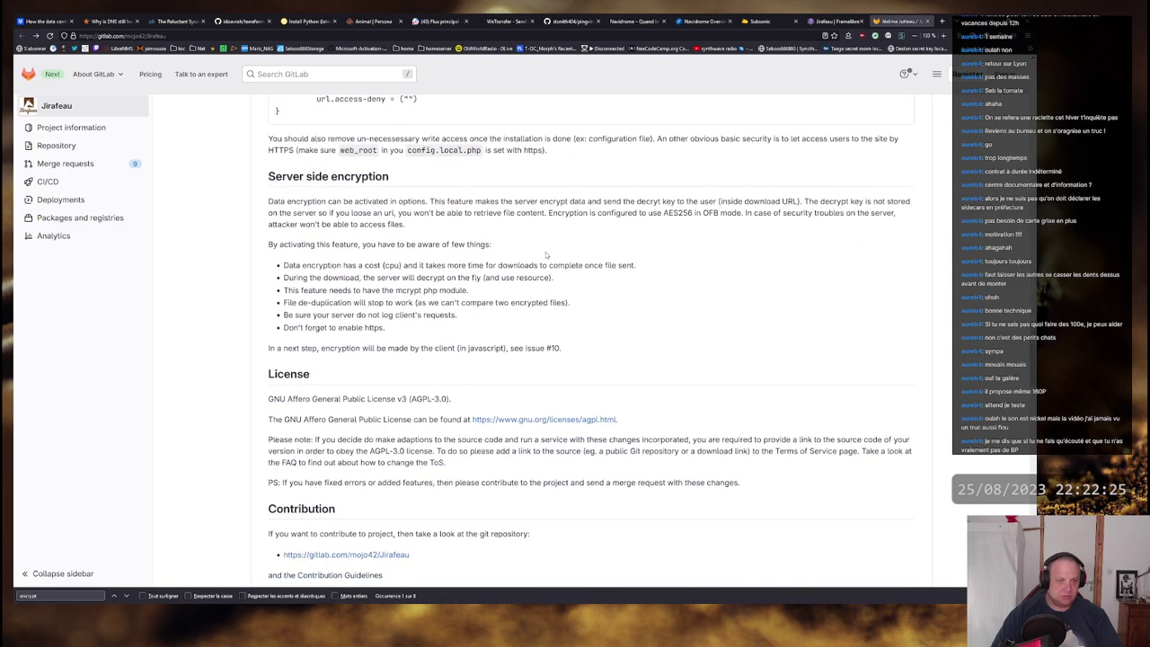
scroll(545, 255, down, 4)
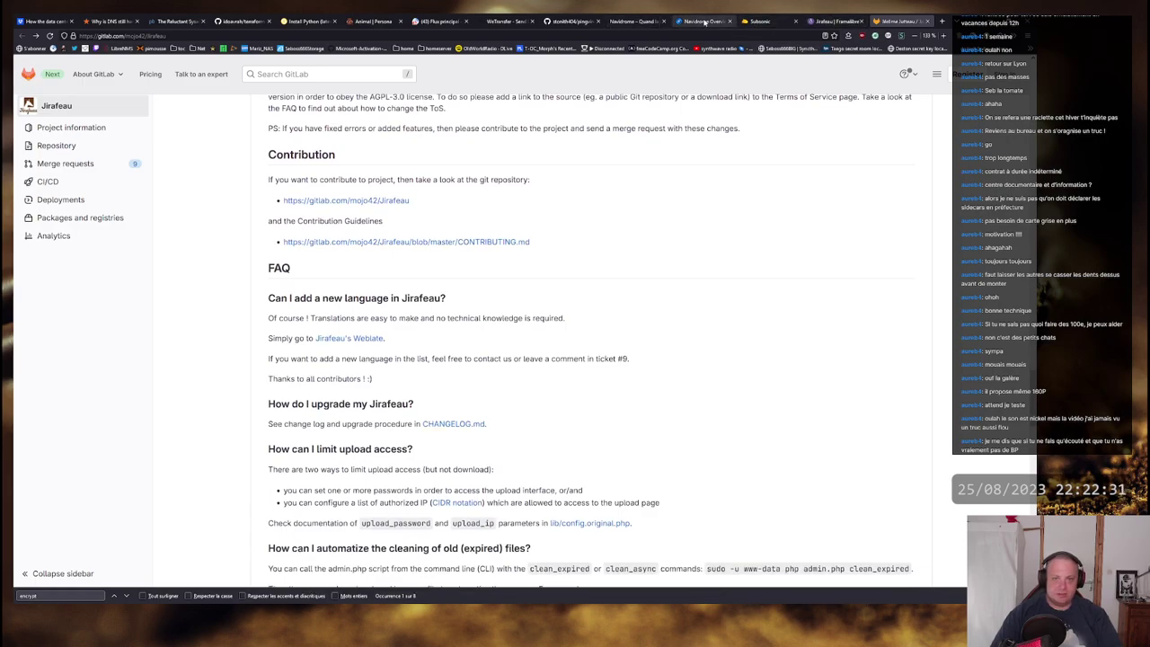
Step: Switch to the Pingvin Share GitHub page and find the ClamAV integration section, highlighting its setup steps
click(573, 22)
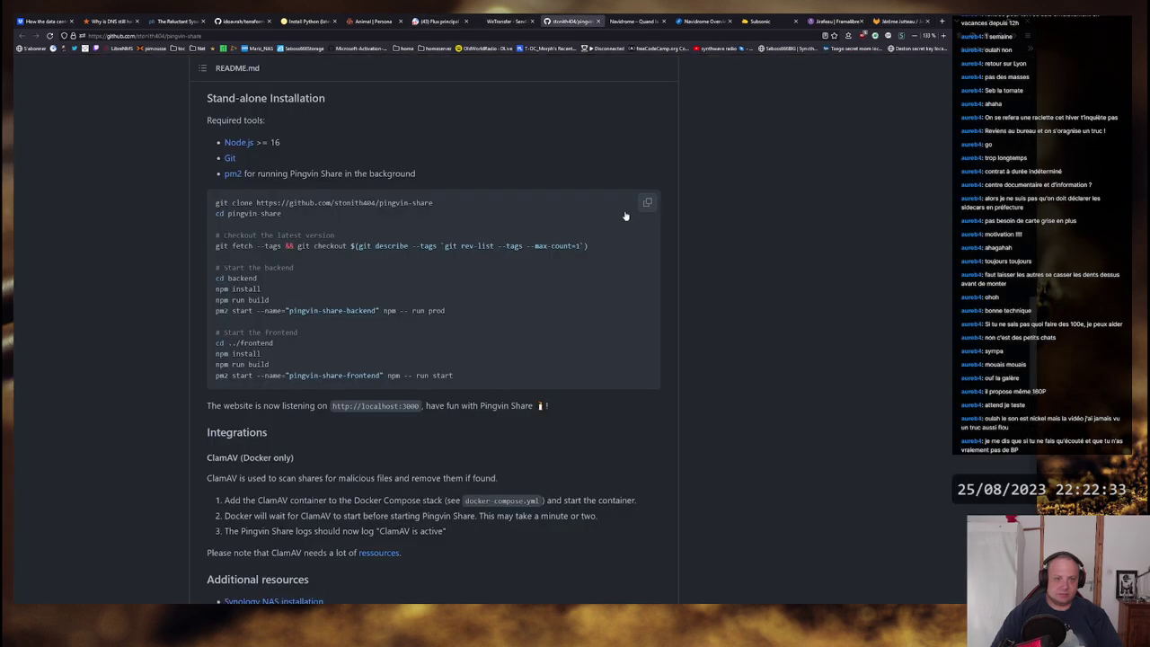
scroll(144, 313, down, 1)
scroll(144, 313, down, 3)
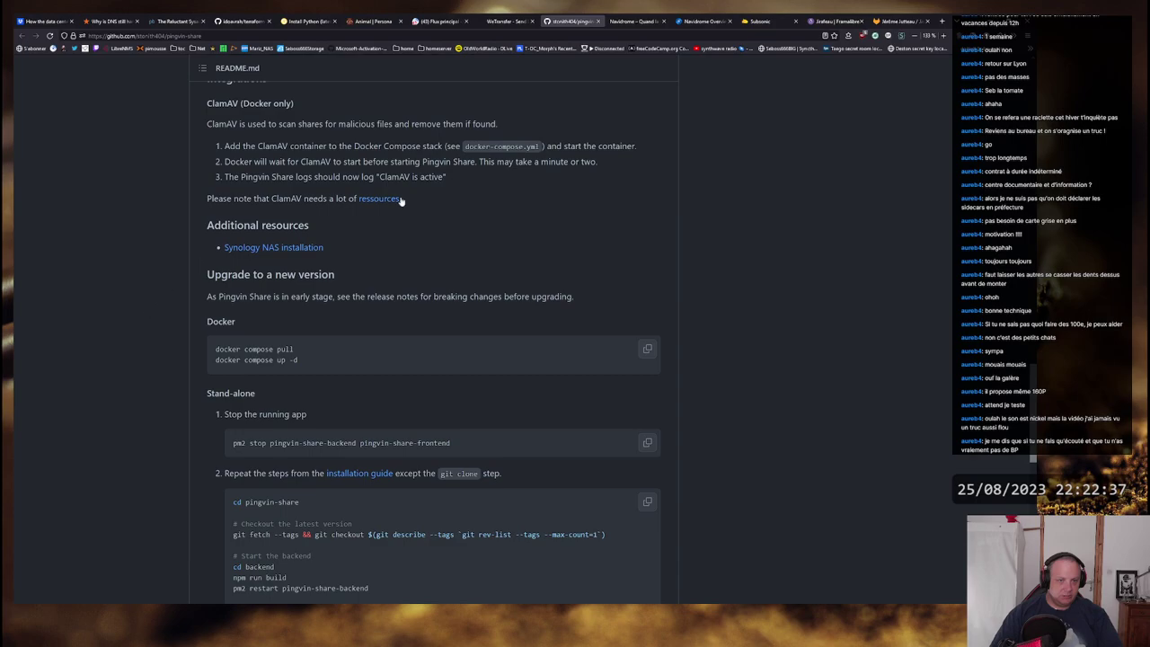
drag(447, 177, 300, 174)
drag(240, 140, 218, 148)
click(207, 129)
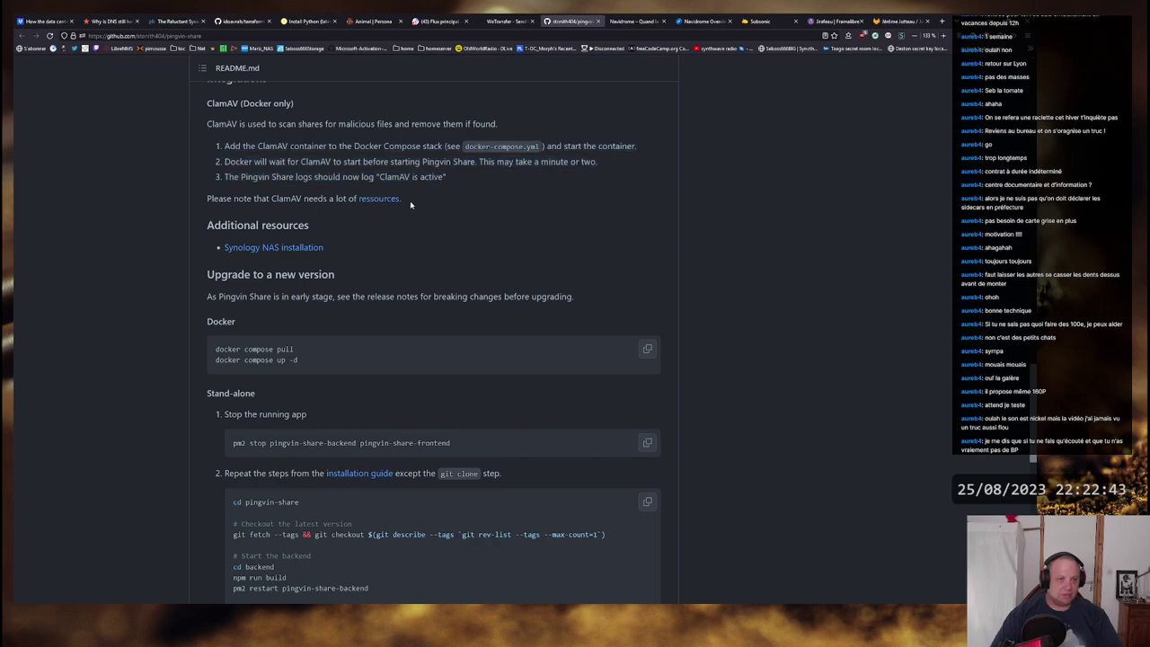
Step: Reread the ClamAV (Docker only) instructions, highlighting the full description with its three steps and individual ClamAV mentions
drag(447, 177, 231, 144)
click(231, 143)
drag(446, 177, 208, 125)
click(536, 214)
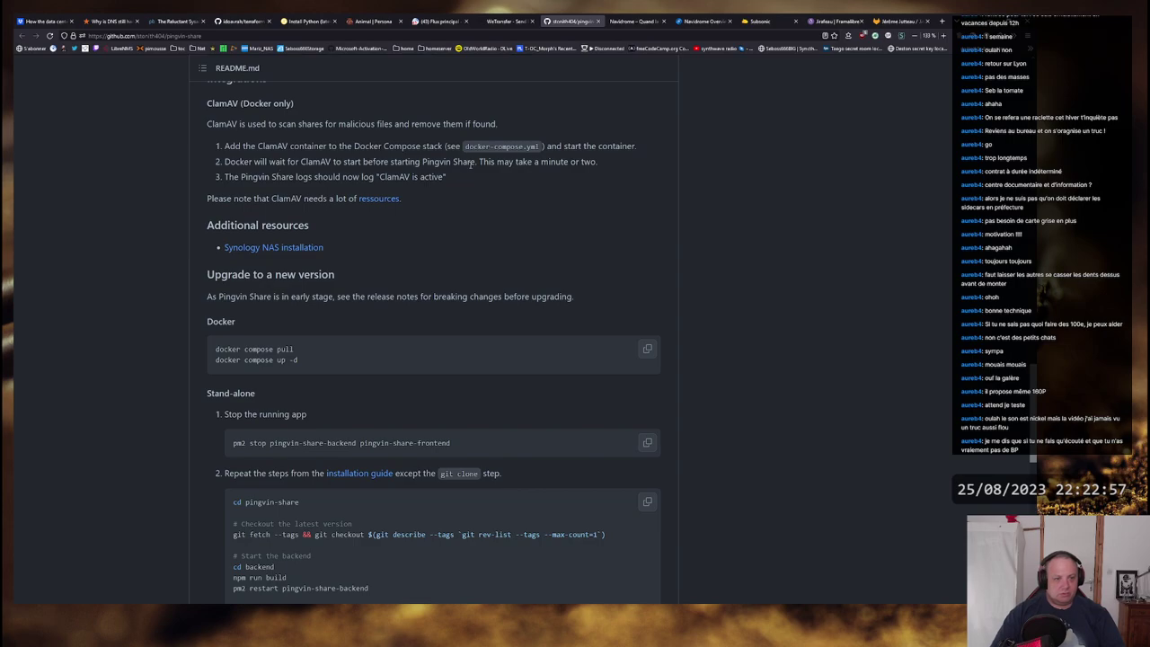
double_click(306, 162)
double_click(395, 177)
click(411, 184)
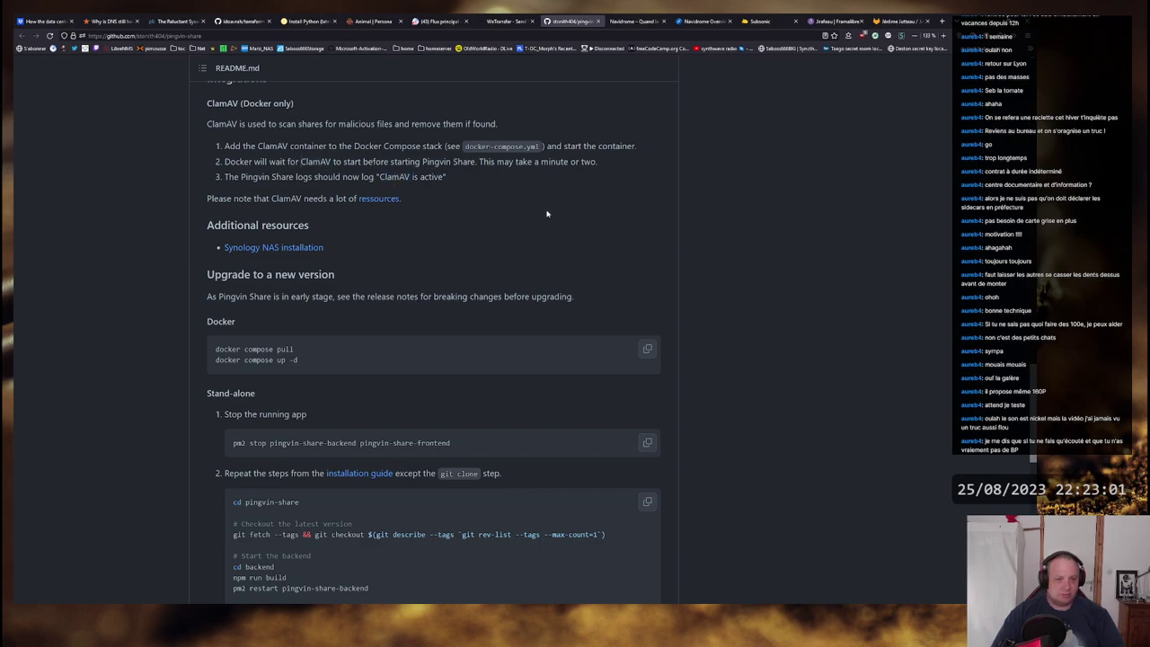
Step: Read the "Upgrade to a new version" section, highlighting the Docker Compose commands and continuing past the stand-alone procedure to Configuration
scroll(546, 213, down, 3)
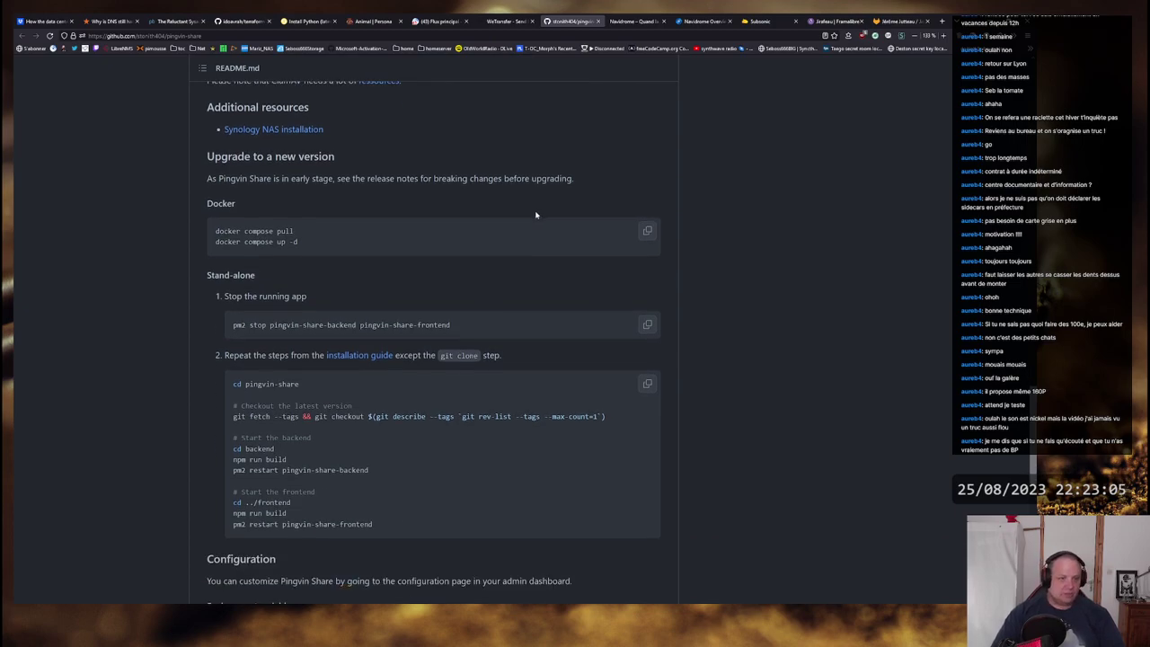
drag(214, 231, 324, 241)
click(451, 231)
scroll(454, 231, down, 3)
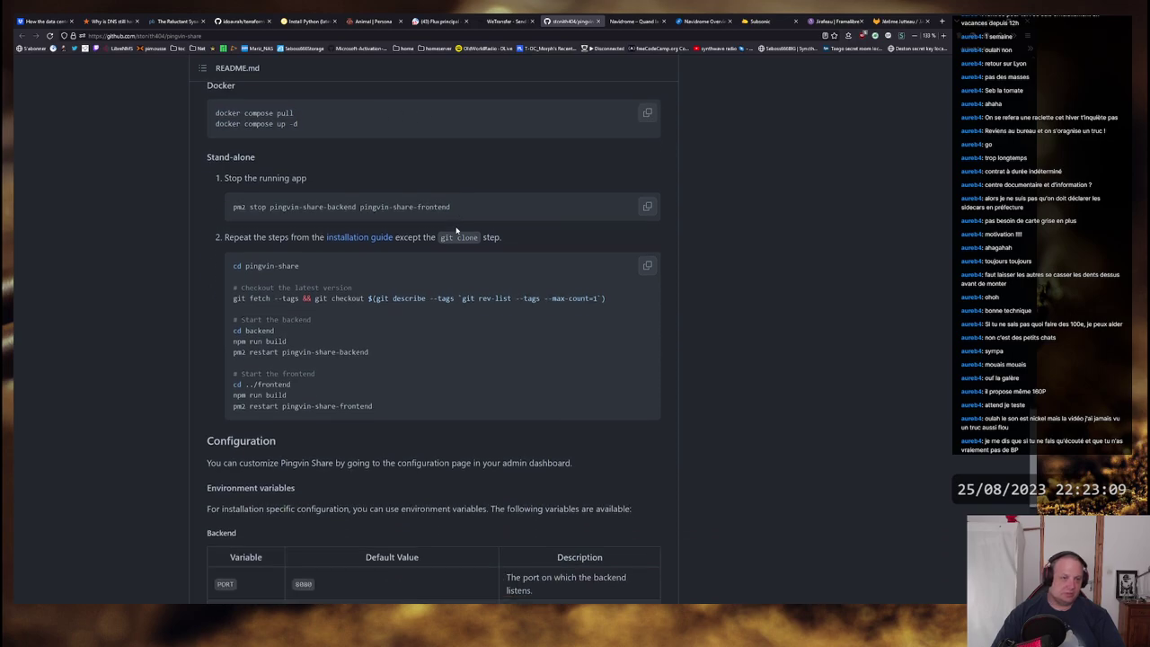
Step: Highlight the stand-alone upgrade's pm2 stop command and read on through the environment variables and Contribute sections
drag(234, 206, 491, 208)
click(303, 216)
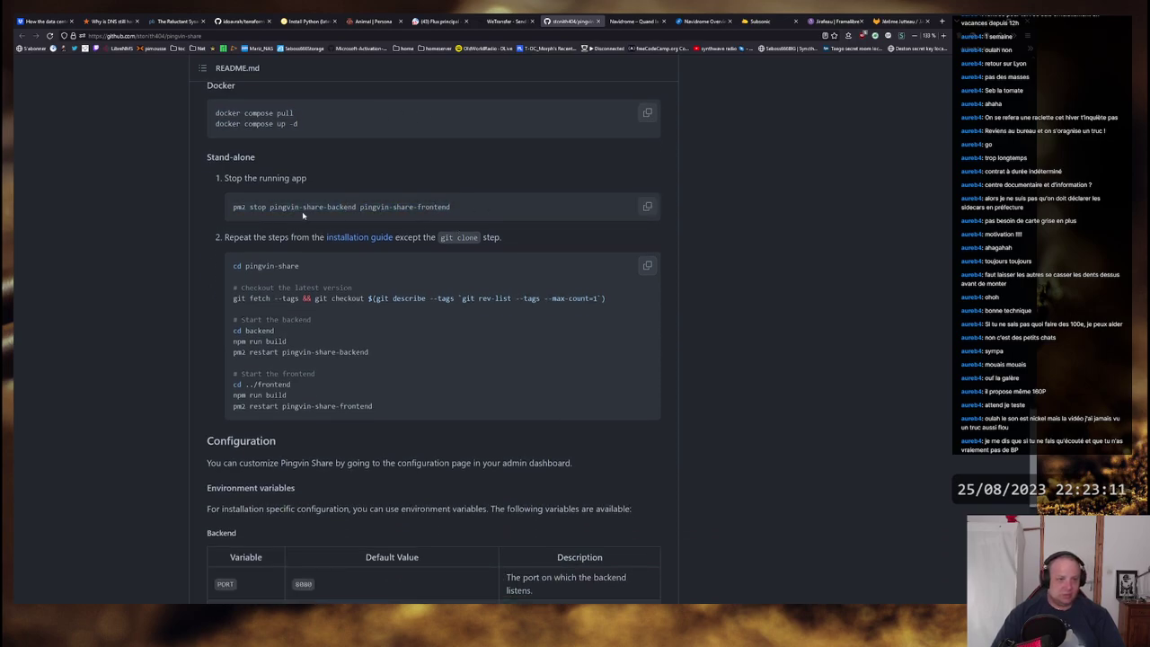
double_click(240, 206)
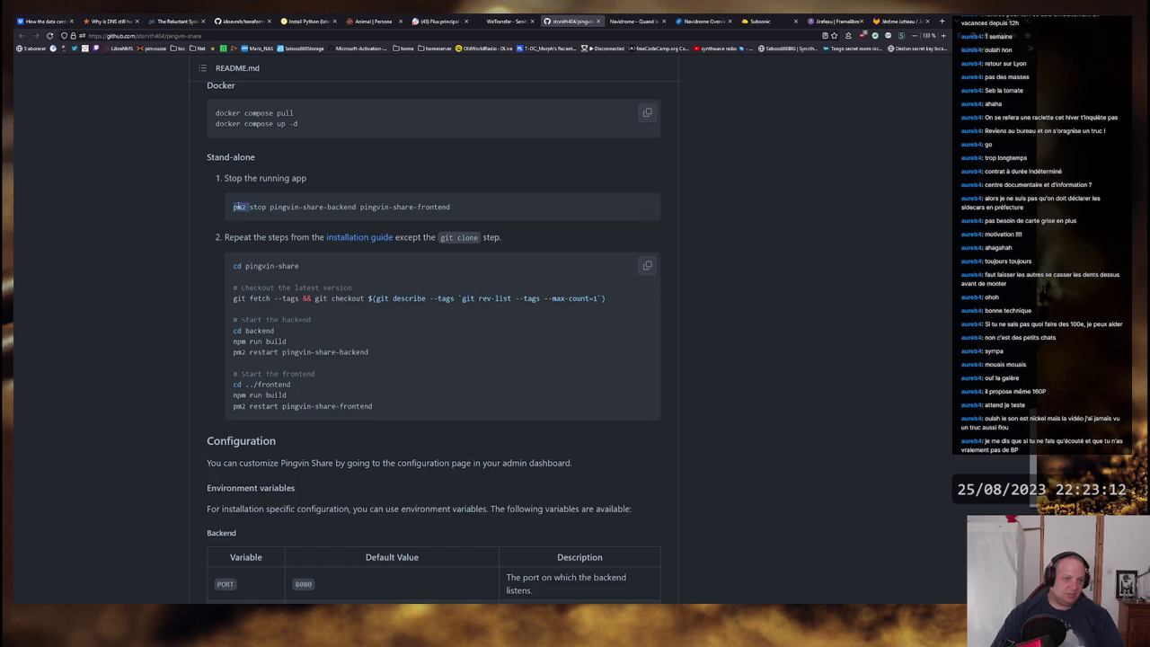
drag(452, 210, 231, 207)
click(448, 209)
scroll(449, 209, down, 3)
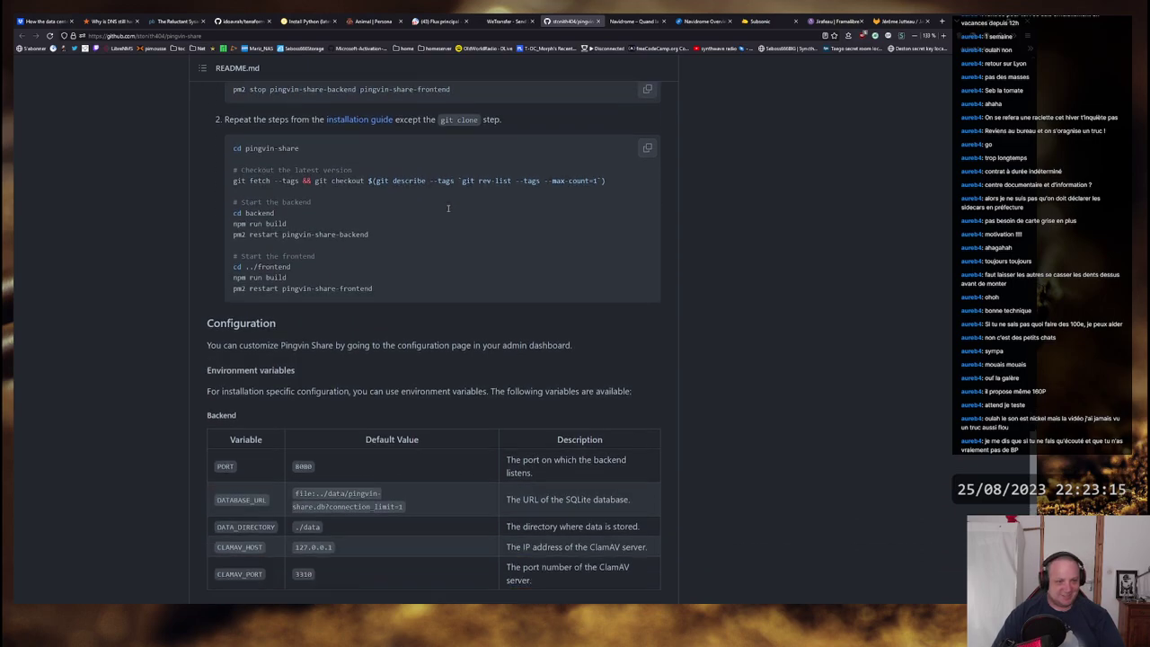
scroll(449, 210, down, 8)
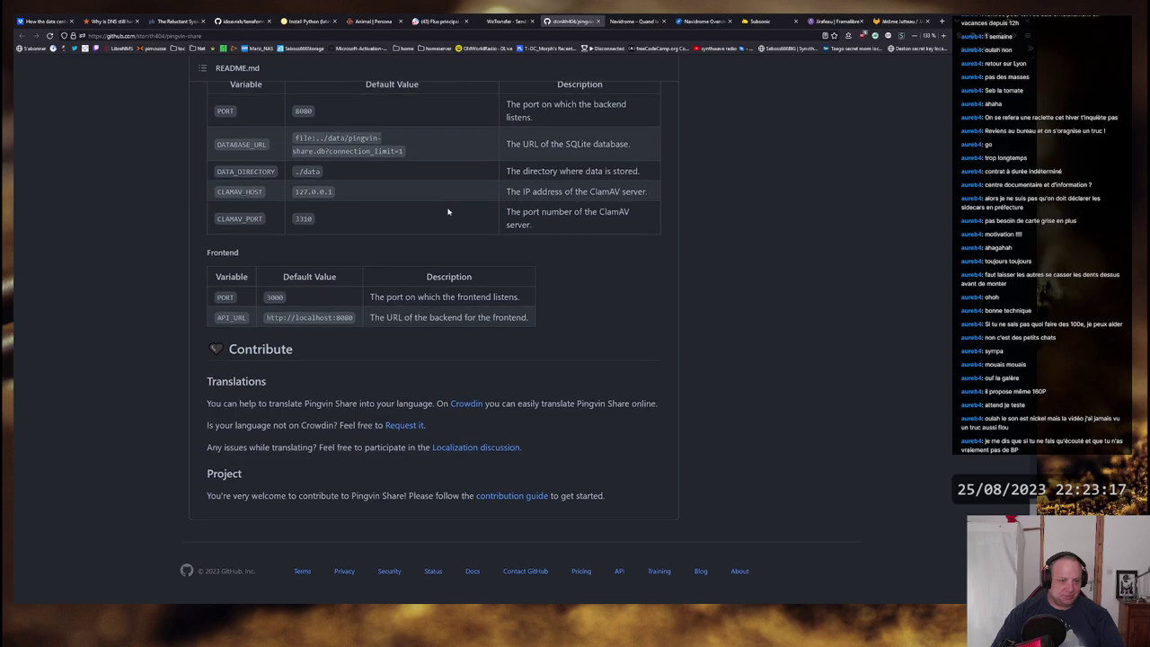
Step: Open docker-compose.yml from the repository's file list, examine its services, and return to the repository page
scroll(449, 211, up, 20)
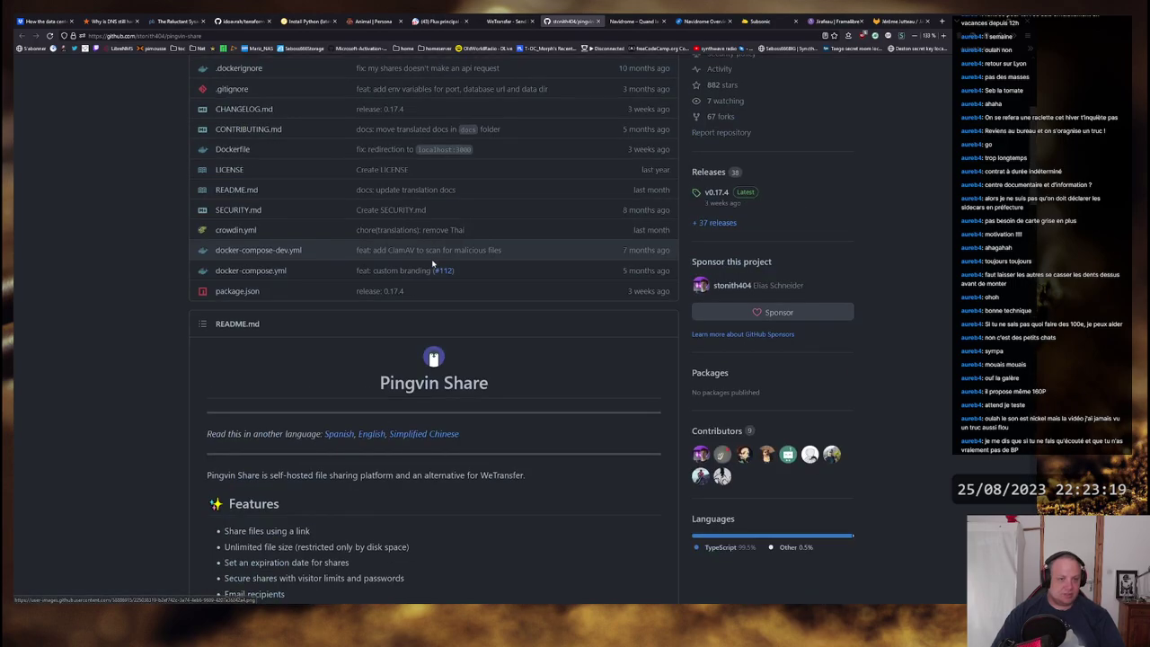
scroll(449, 274, up, 5)
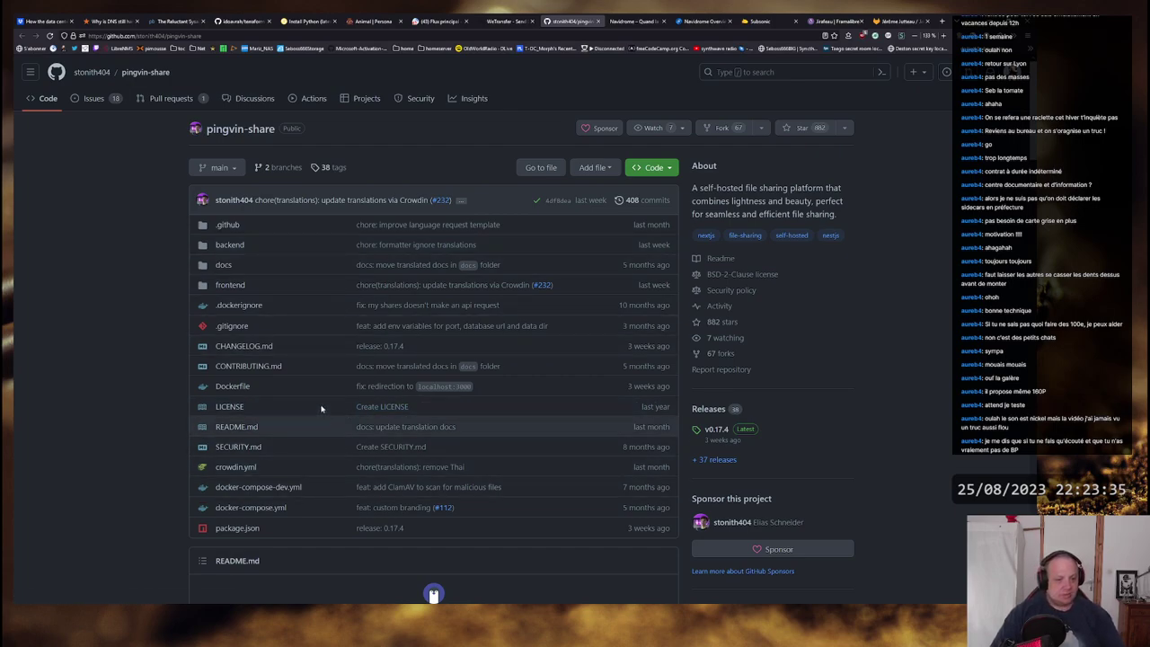
click(236, 507)
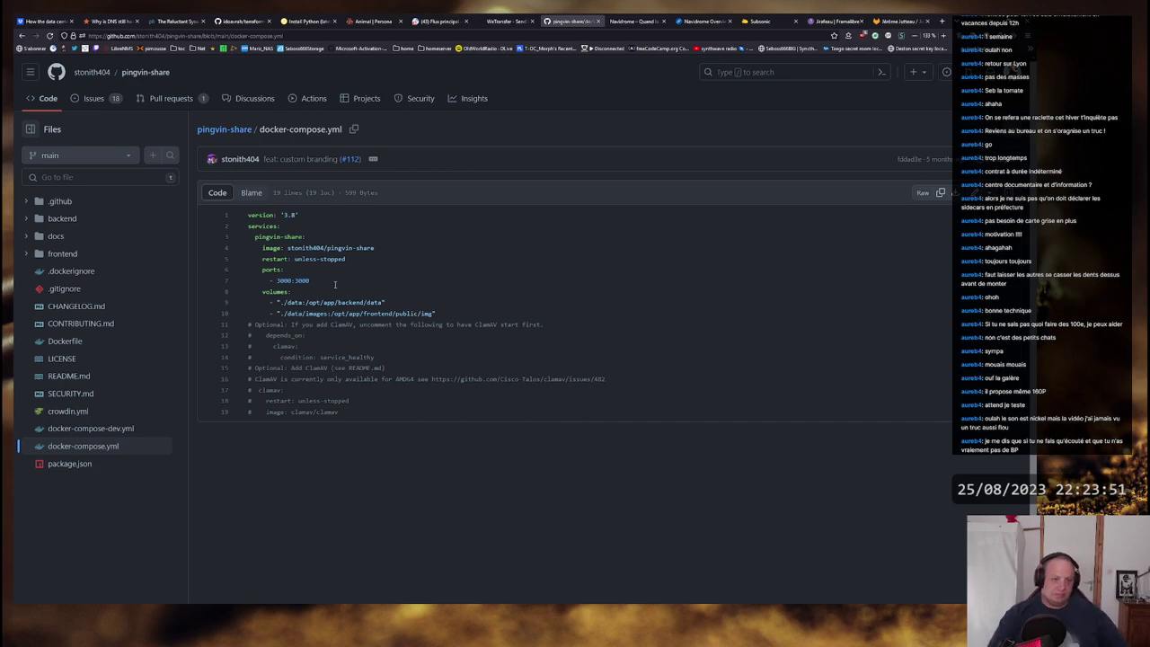
key(alt+Left)
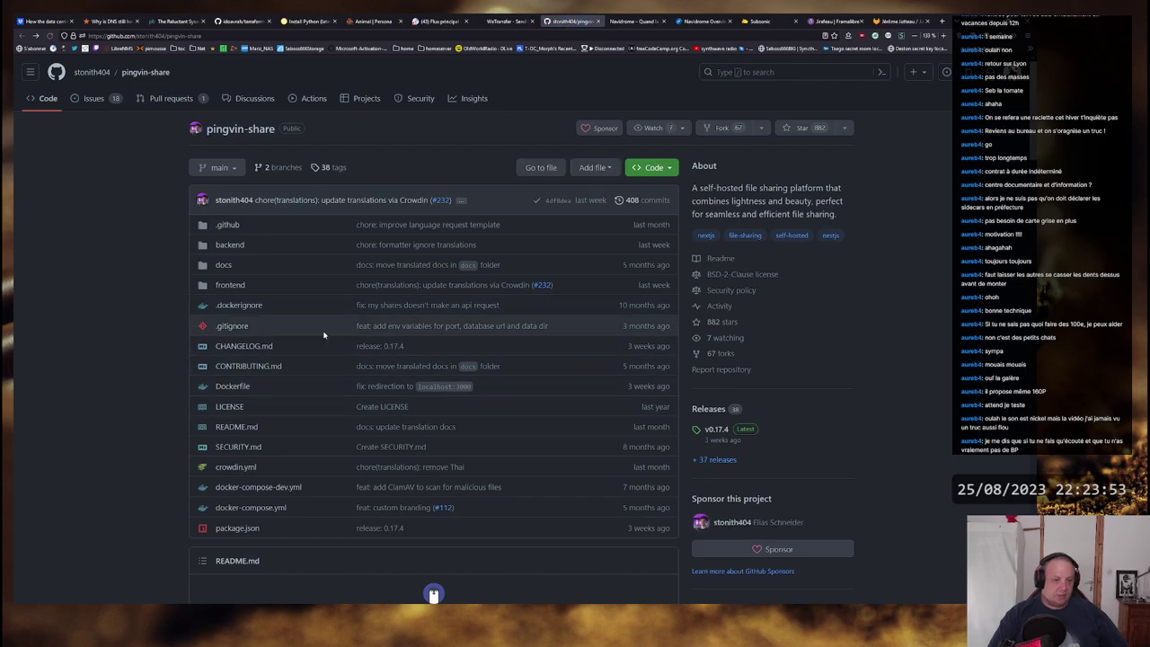
Step: Find the Stand-alone Installation section of the README and highlight its whole command block
scroll(324, 334, down, 5)
scroll(301, 333, down, 7)
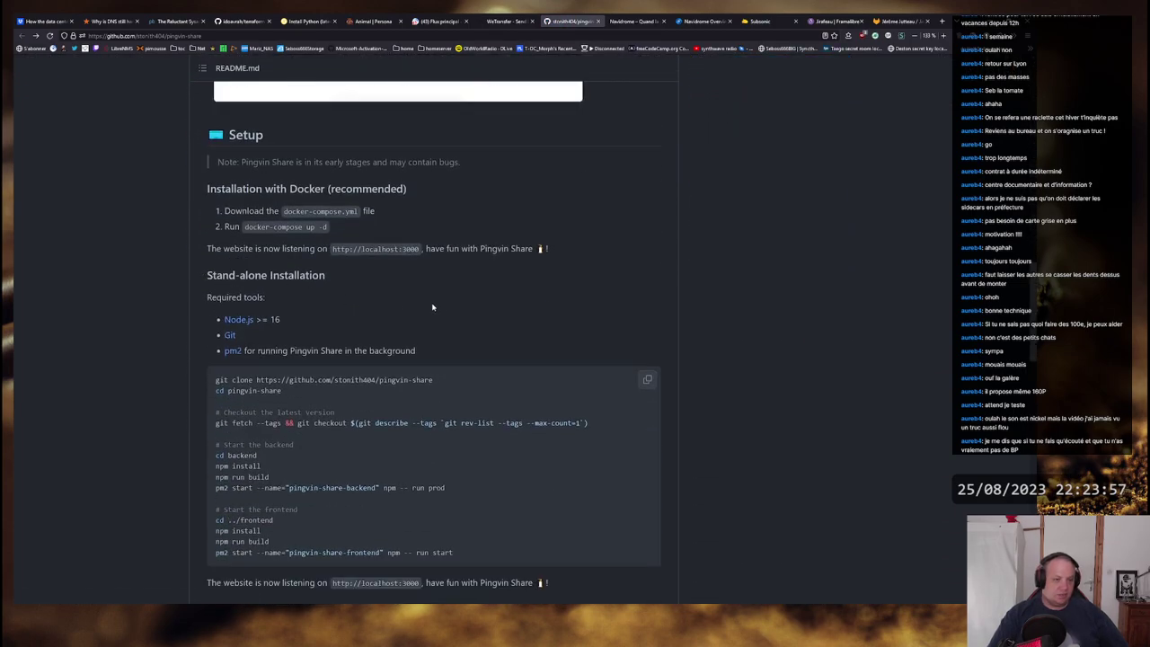
scroll(440, 309, down, 1)
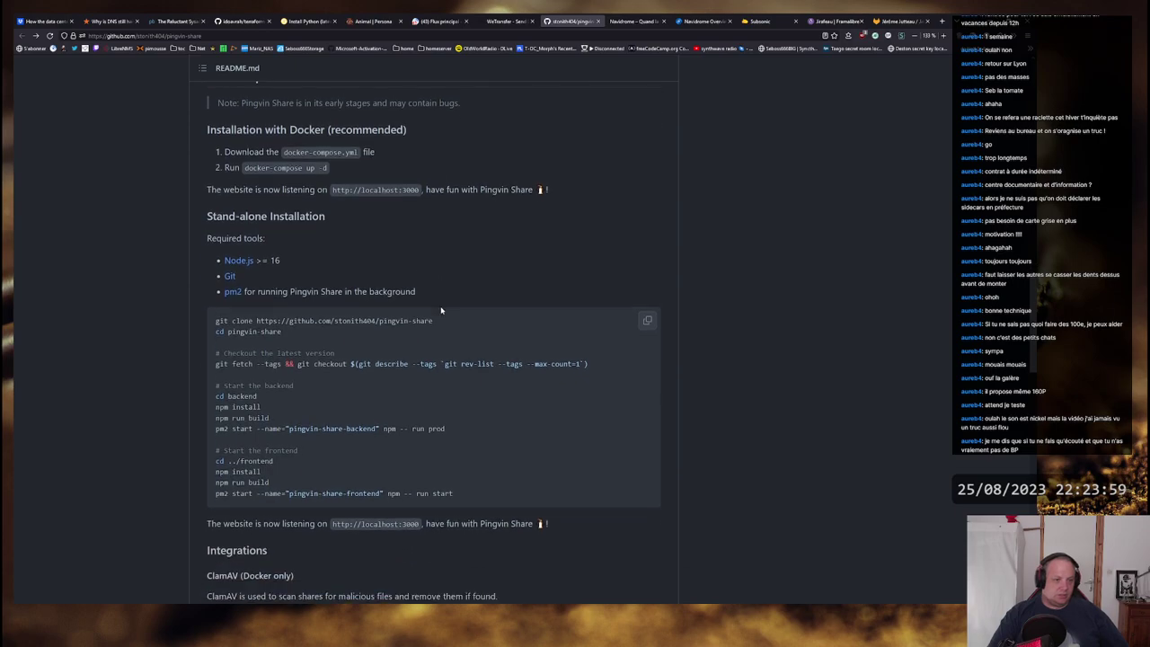
scroll(398, 348, down, 3)
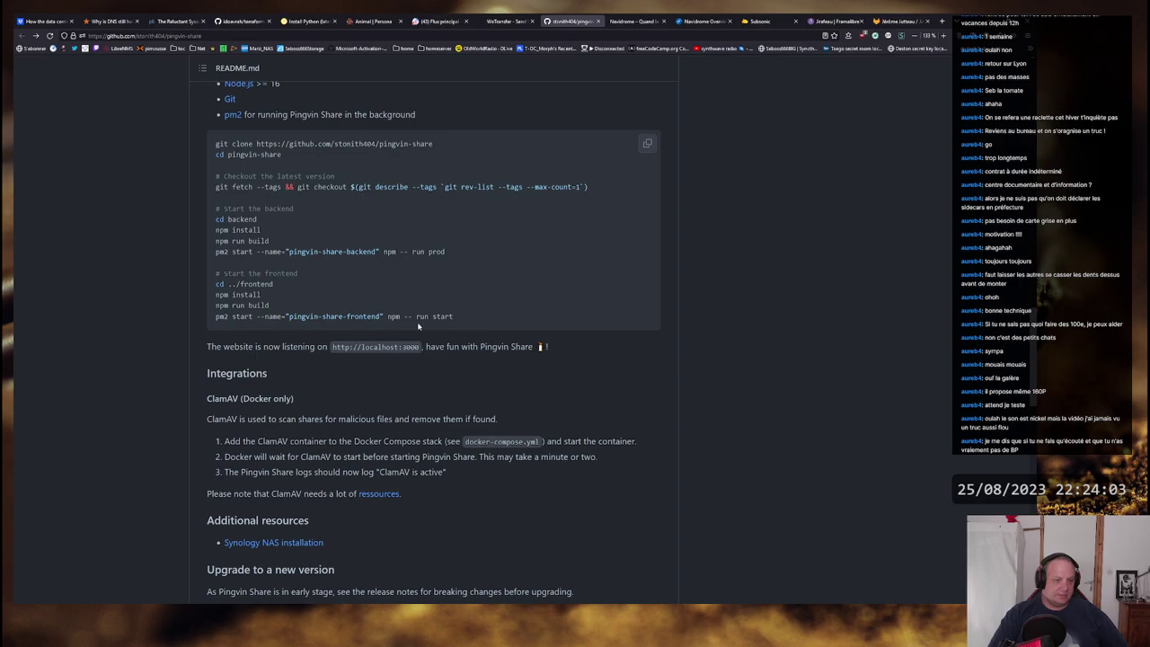
drag(454, 317, 216, 146)
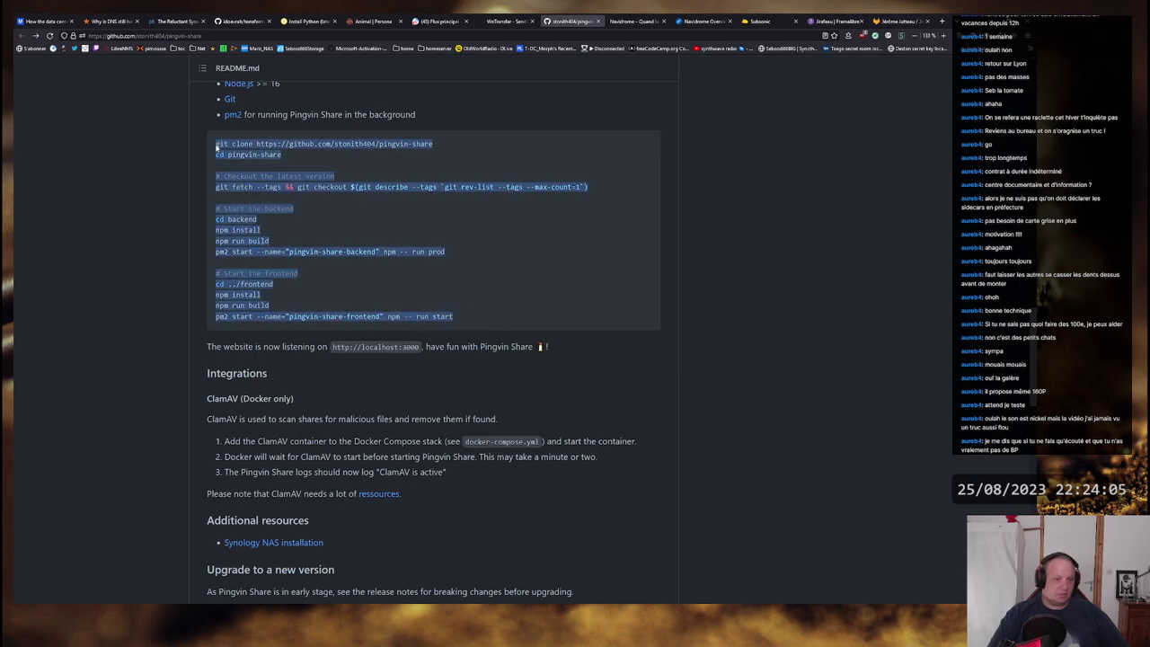
click(245, 146)
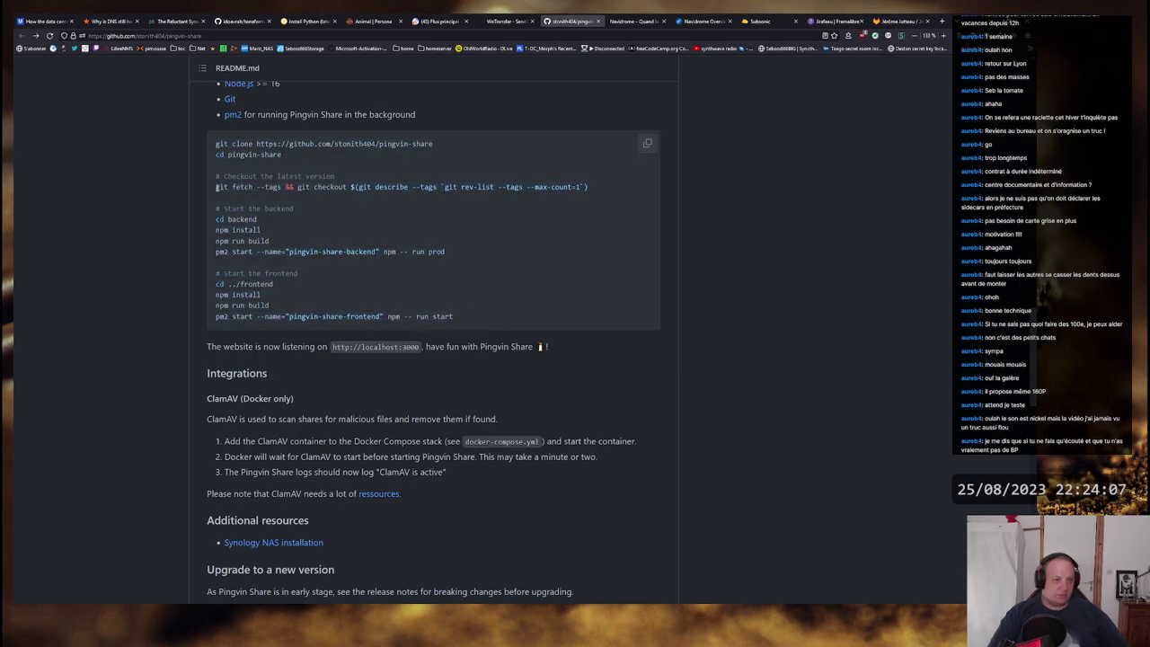
Step: Go through the stand-alone commands from git fetch to the backend start, highlighting npm install and the pingvin-share-backend pm2 line
drag(217, 187, 449, 289)
click(437, 171)
triple_click(221, 231)
click(233, 238)
drag(209, 253, 447, 260)
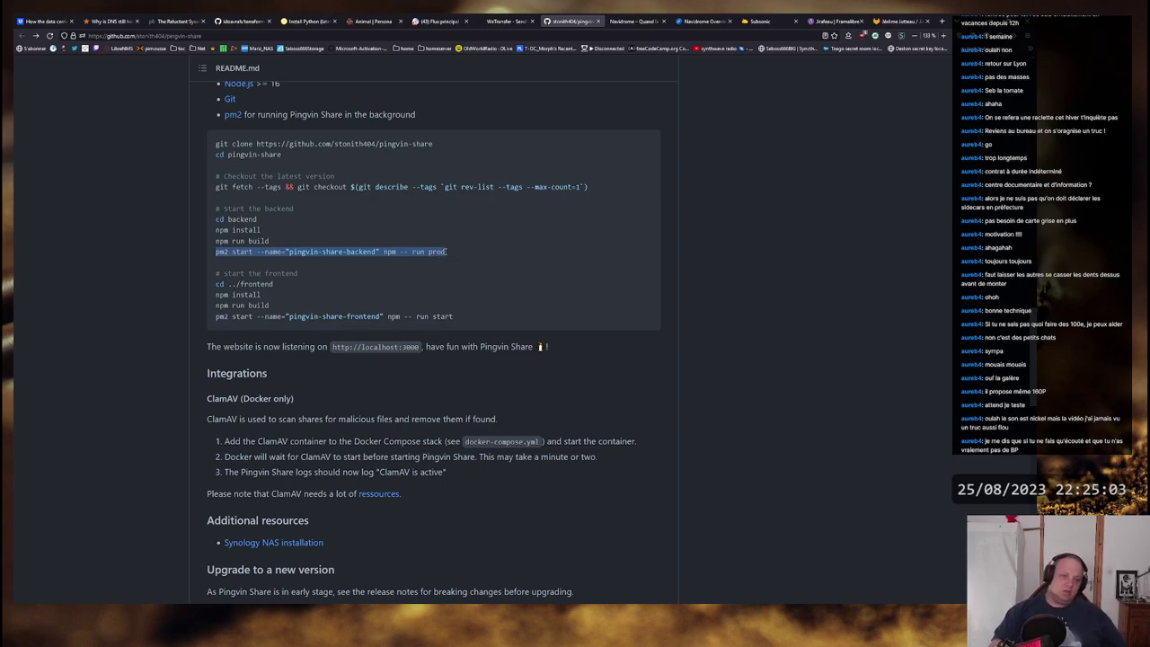
click(446, 251)
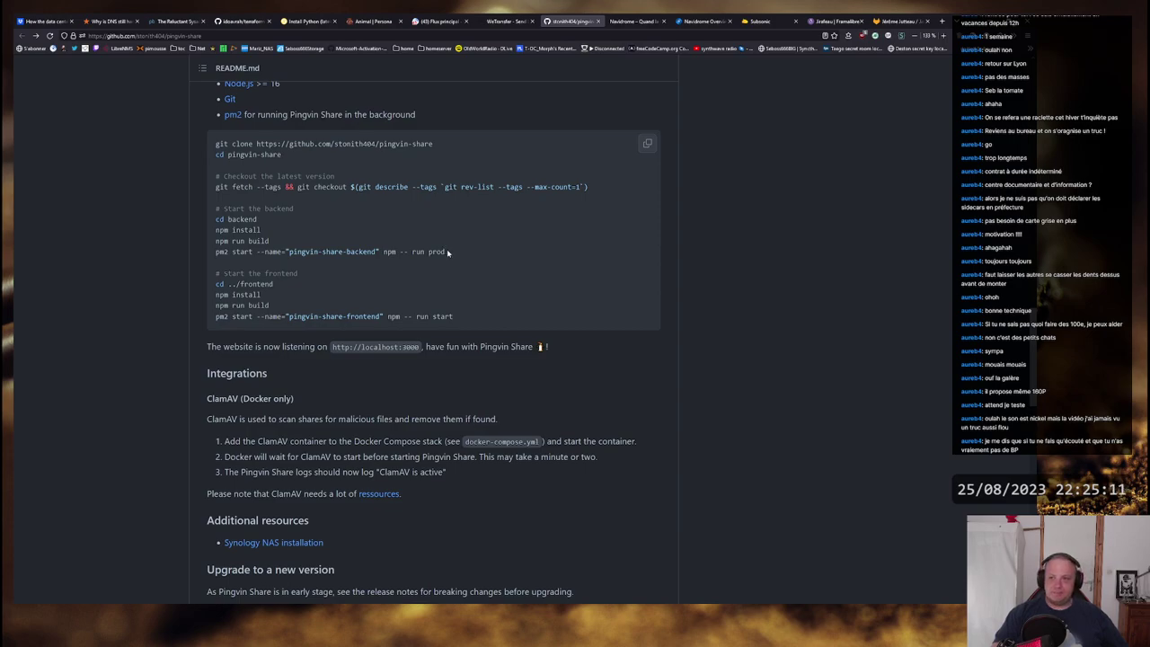
Step: Glance over the ClamAV and upgrade sections, and highlight the start of the pingvin-share-frontend pm2 command in the stand-alone installation
scroll(470, 252, down, 2)
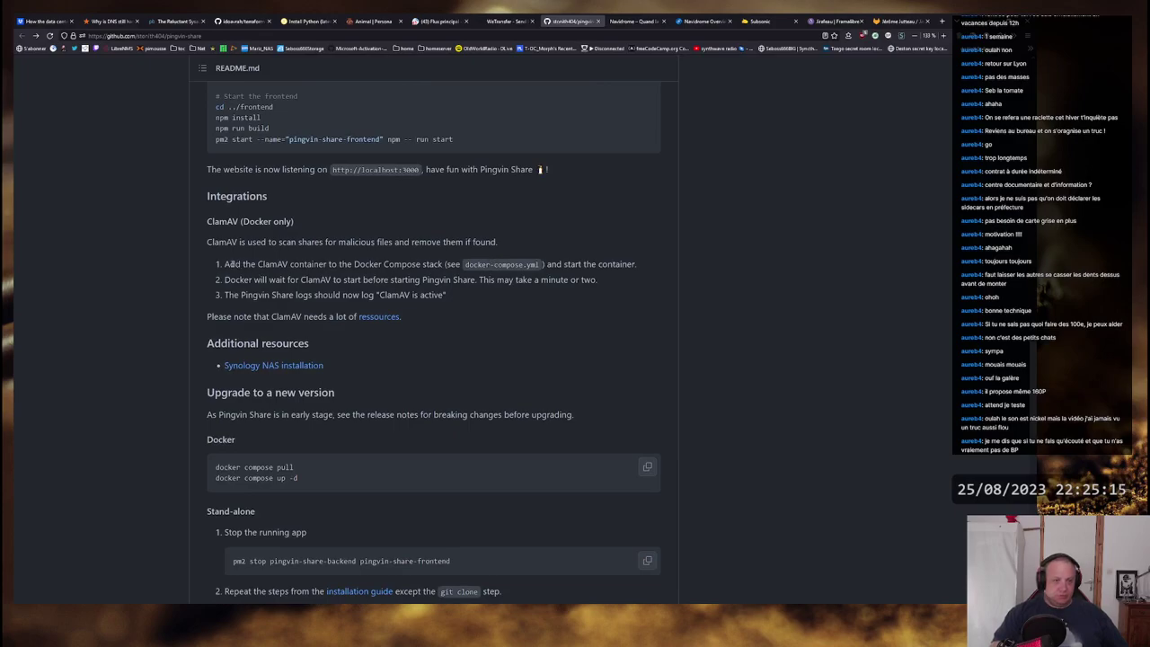
scroll(413, 275, down, 1)
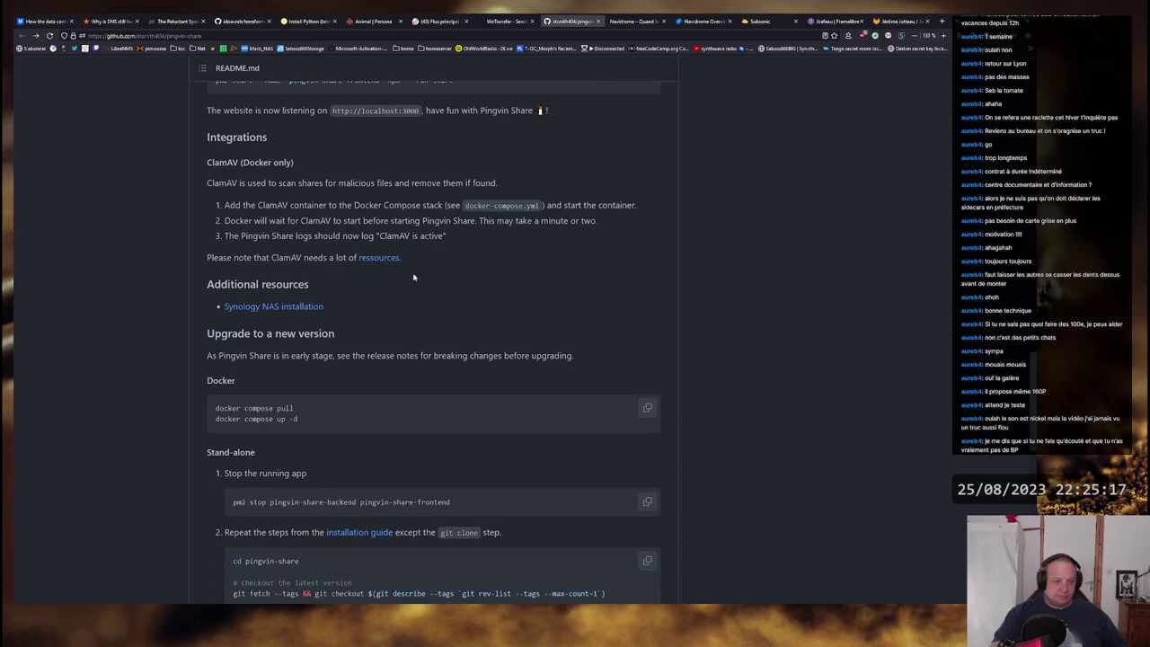
scroll(414, 276, down, 1)
scroll(413, 278, up, 5)
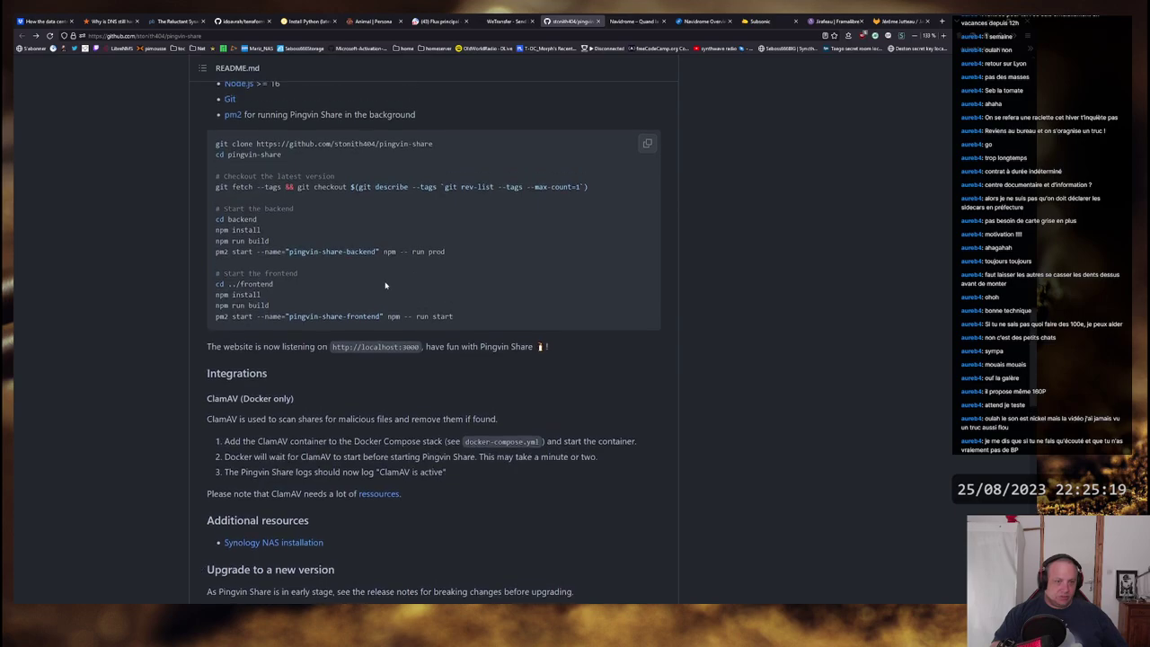
drag(215, 316, 284, 316)
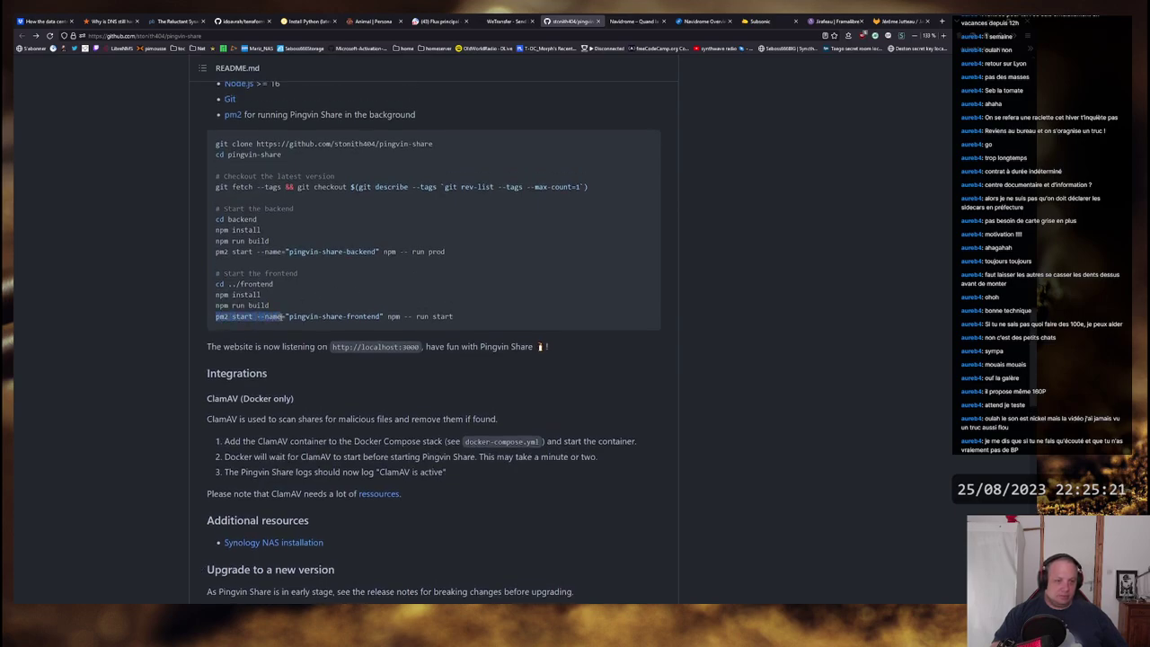
click(330, 309)
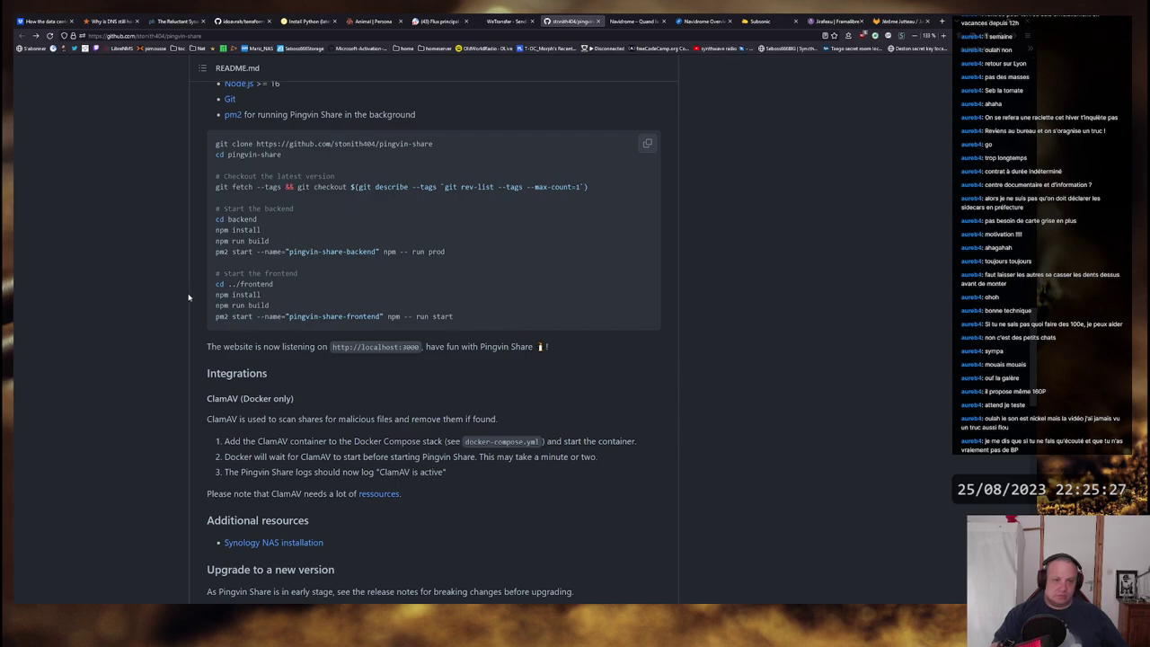
Step: Search the web for "pm2 doc" in a new tab and open the PM2 Documentation result
click(941, 21)
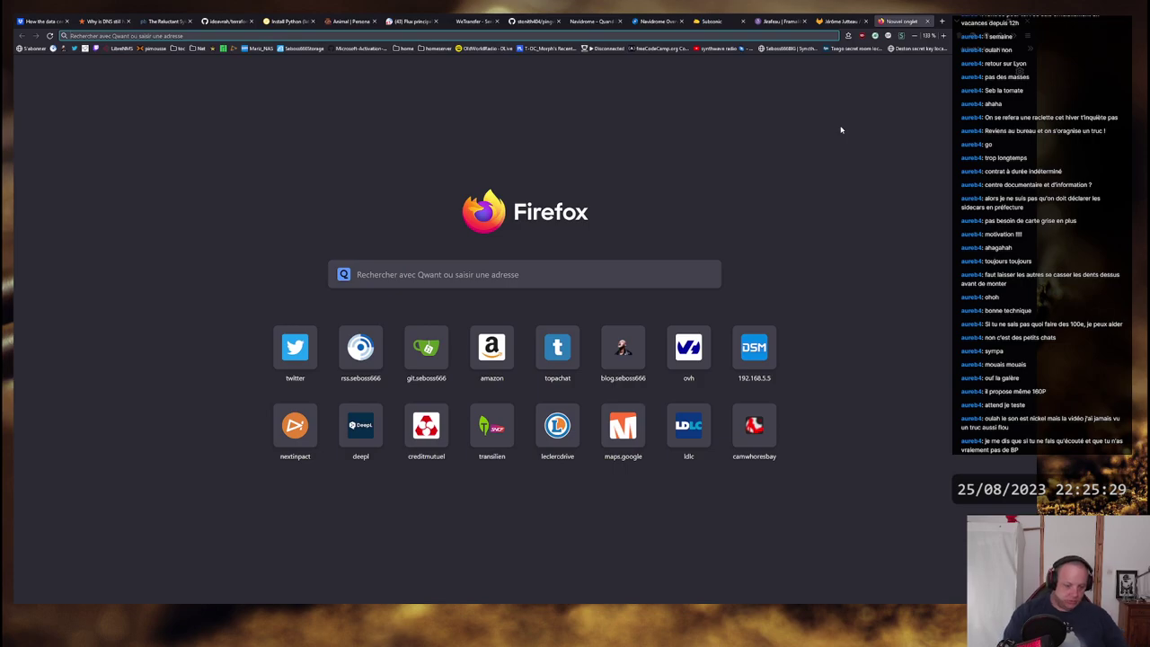
text(pm2 doc)
key(Return)
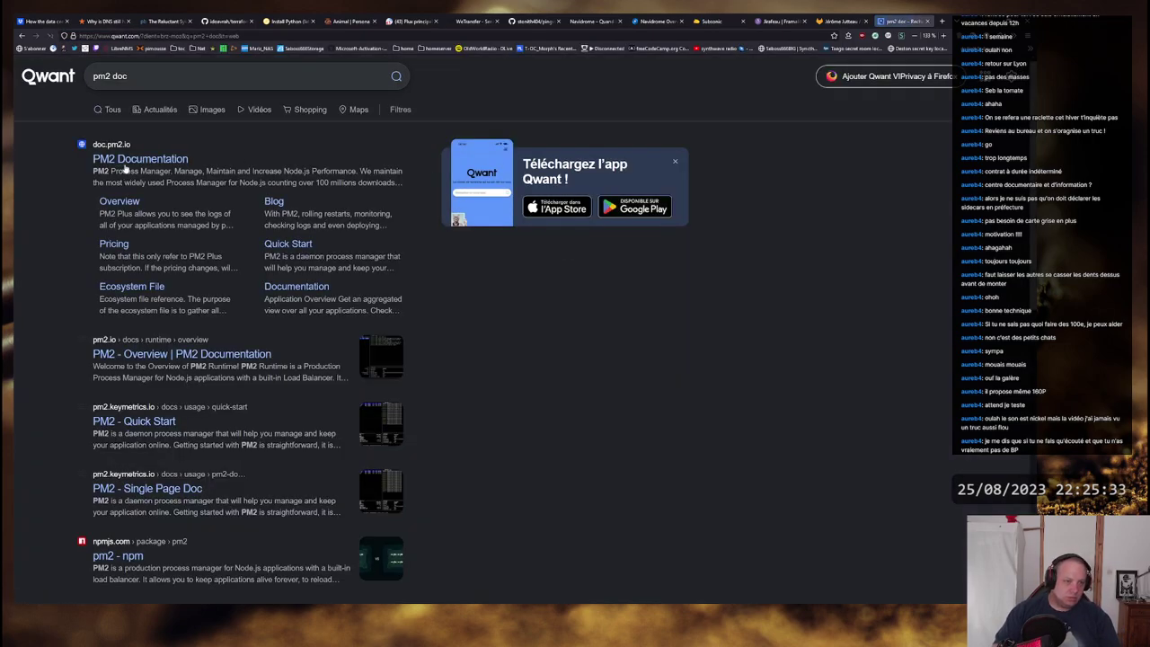
click(139, 169)
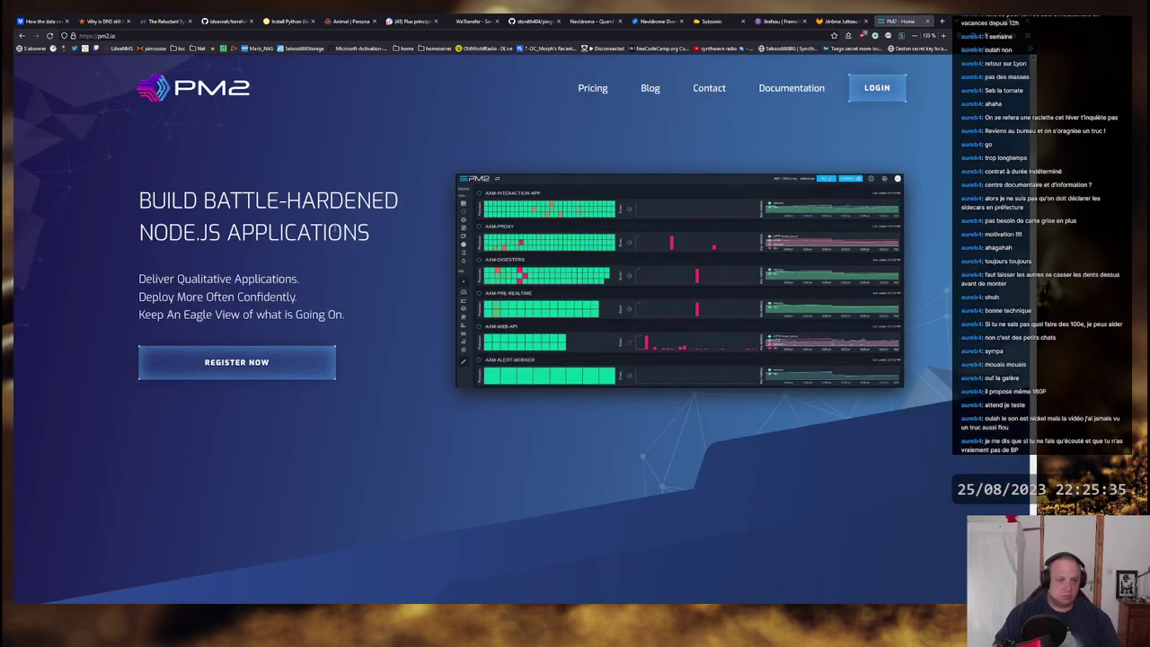
Step: Open PM2's documentation, skim the PM2 Plus overview and its features, and return to the PM2 home page
click(813, 89)
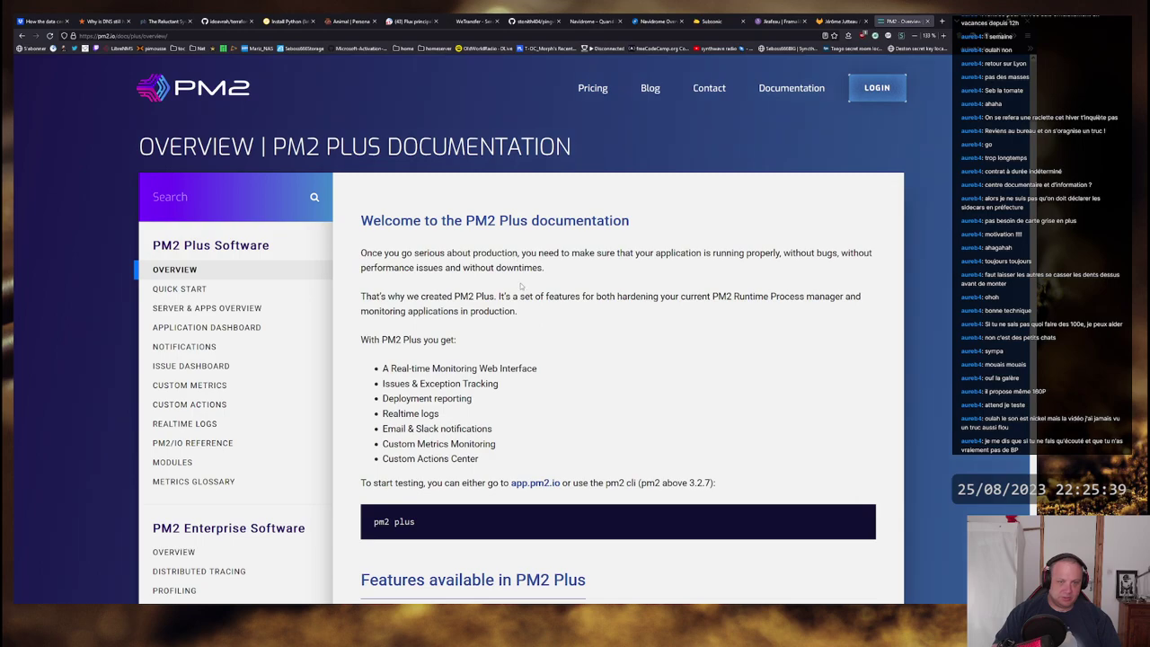
scroll(503, 302, down, 3)
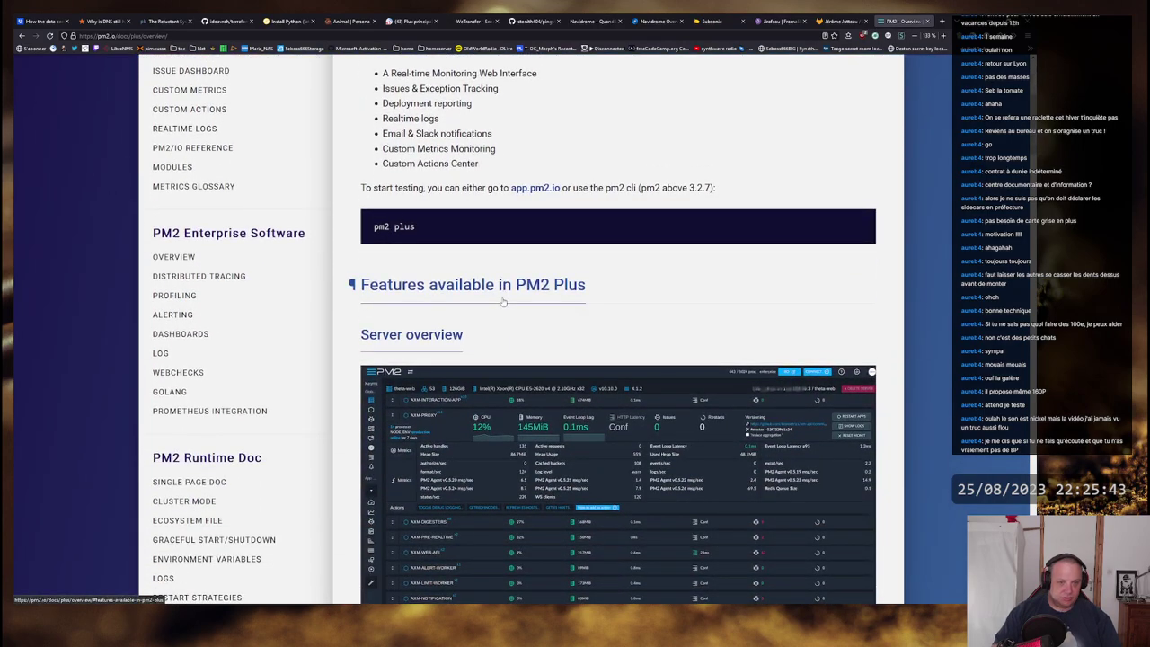
scroll(503, 302, down, 5)
scroll(503, 302, up, 6)
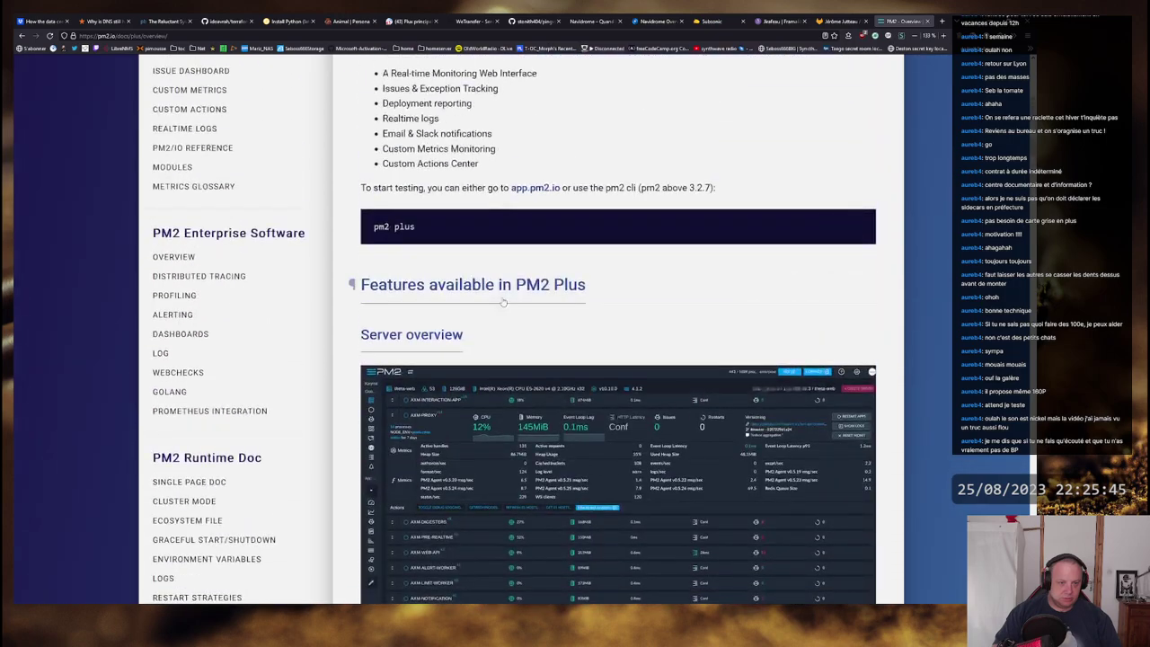
scroll(503, 302, up, 10)
key(alt+Left)
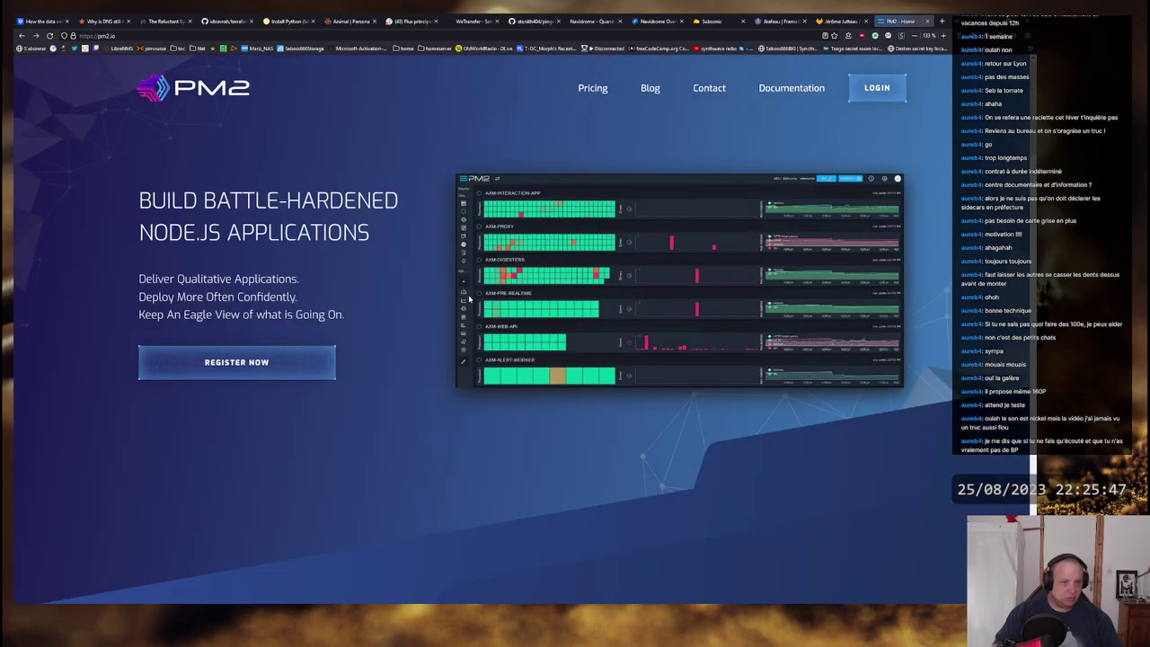
Step: Highlight parts of the home page's "Build battle-hardened Node.js applications" headline and the tagline beneath it
drag(216, 200, 358, 202)
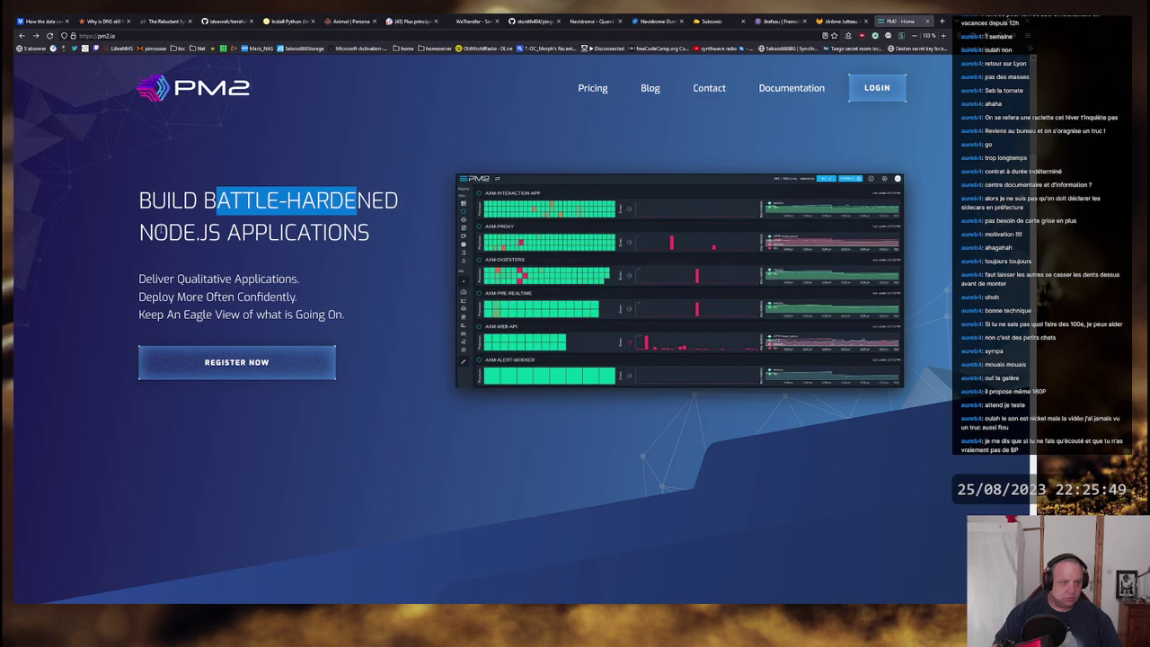
click(159, 297)
drag(159, 296, 303, 315)
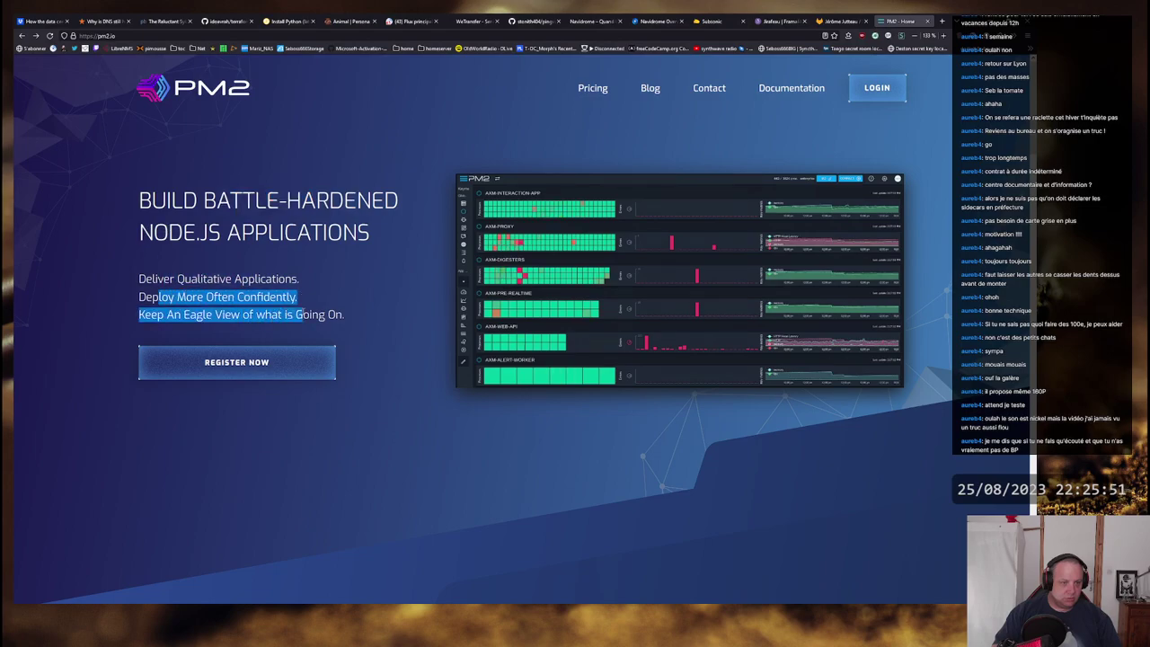
click(303, 315)
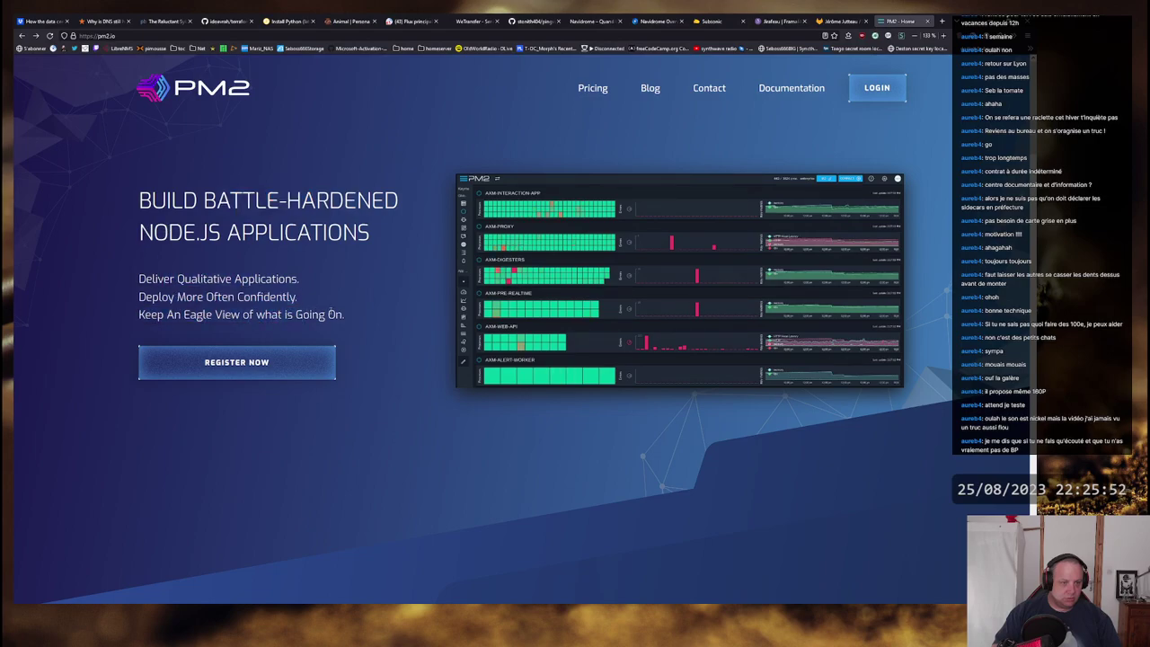
Step: Reopen the PM2 documentation, open the Node.js with PM2 integration guide, and read its requirements and installation instructions
click(789, 91)
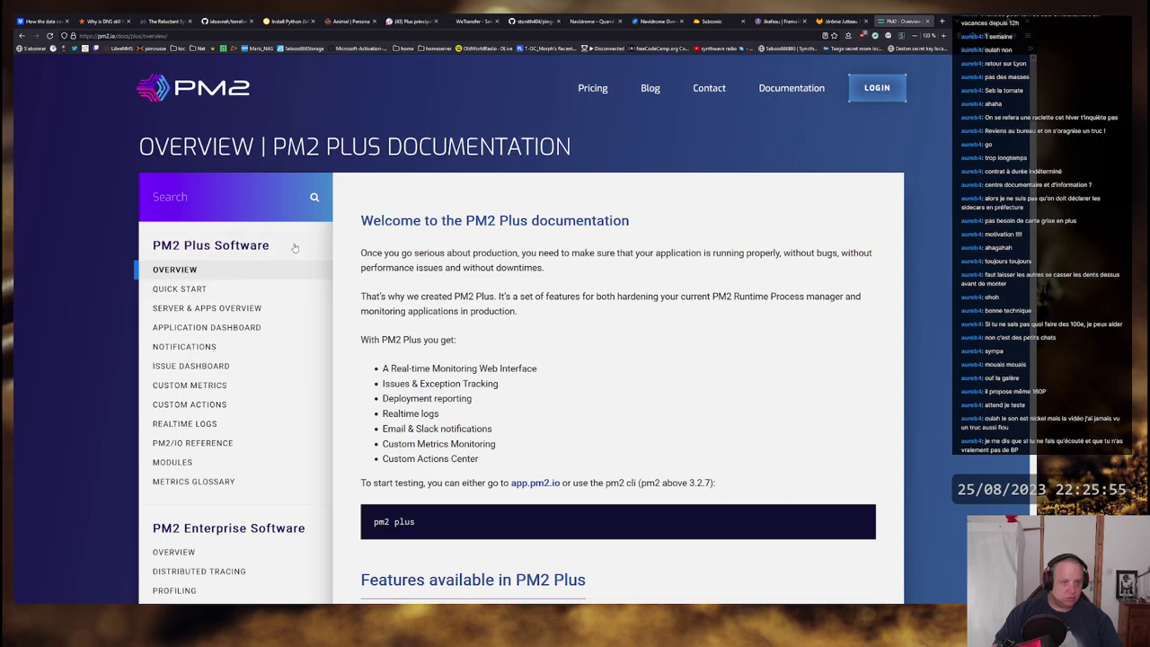
scroll(295, 248, down, 5)
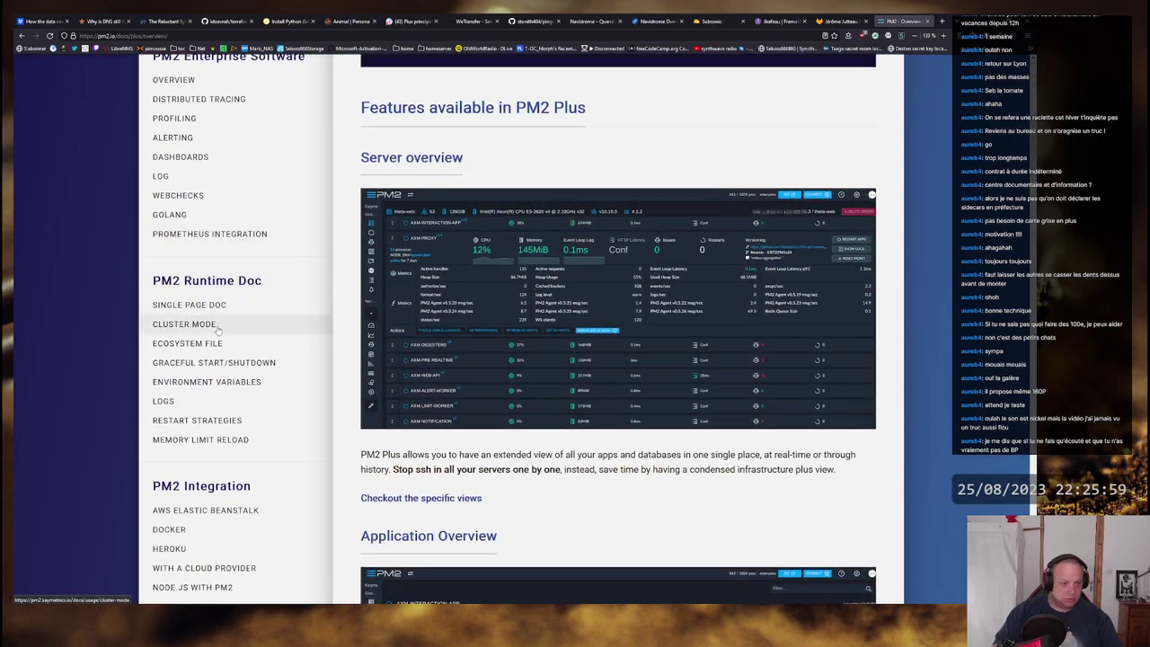
scroll(225, 324, down, 3)
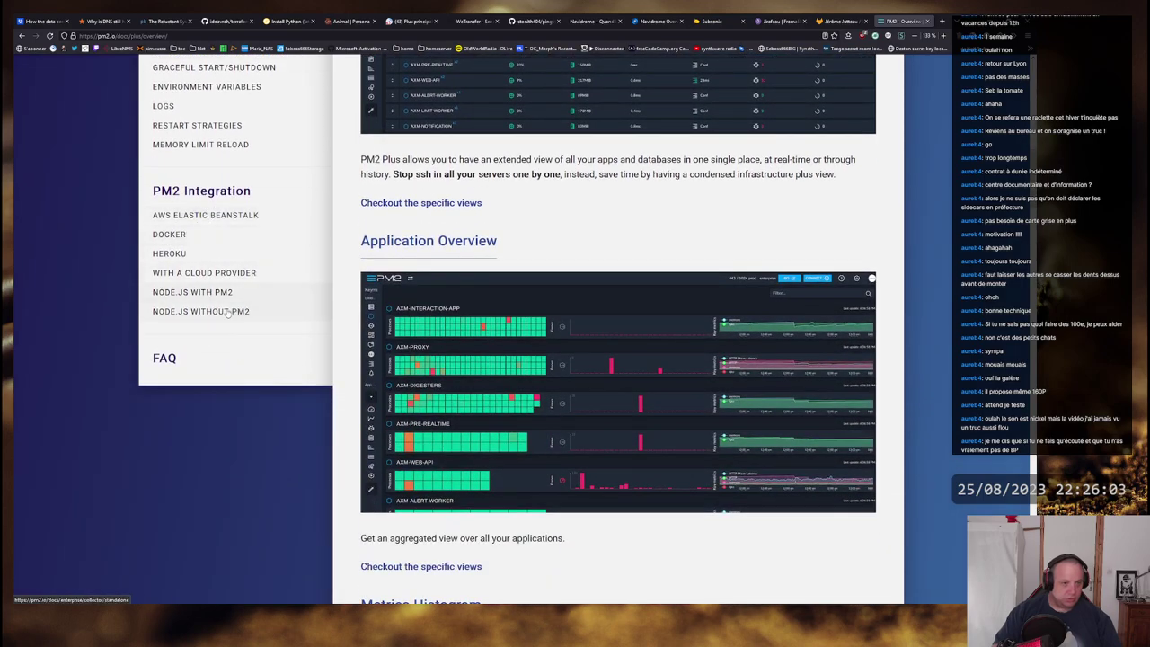
click(266, 293)
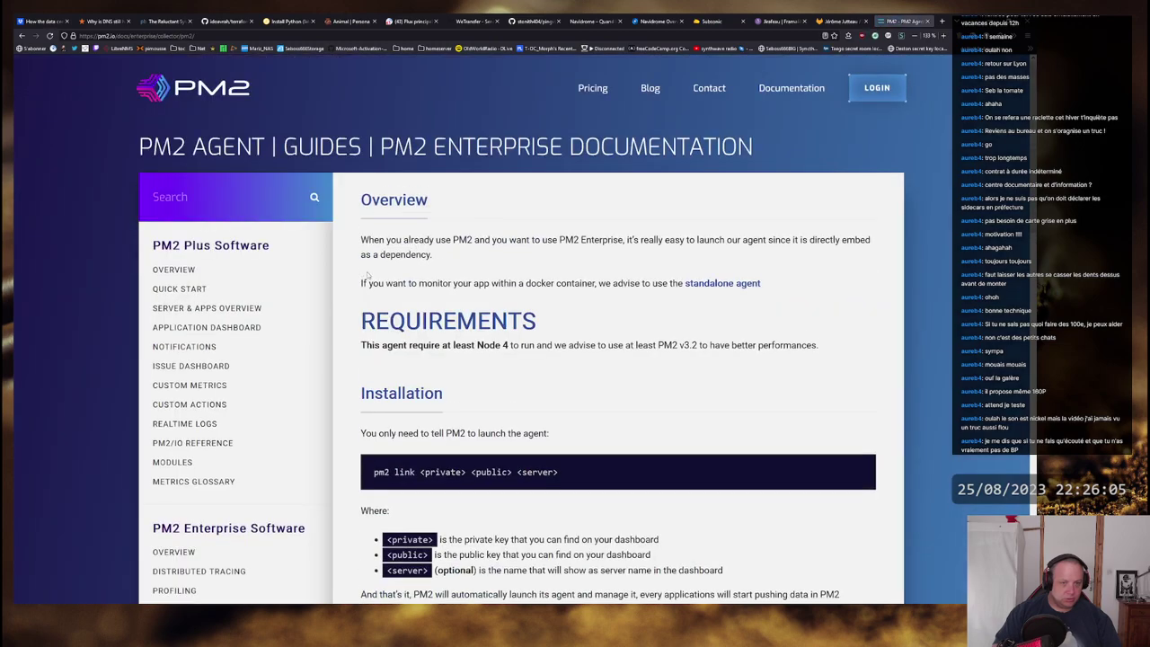
scroll(712, 282, down, 2)
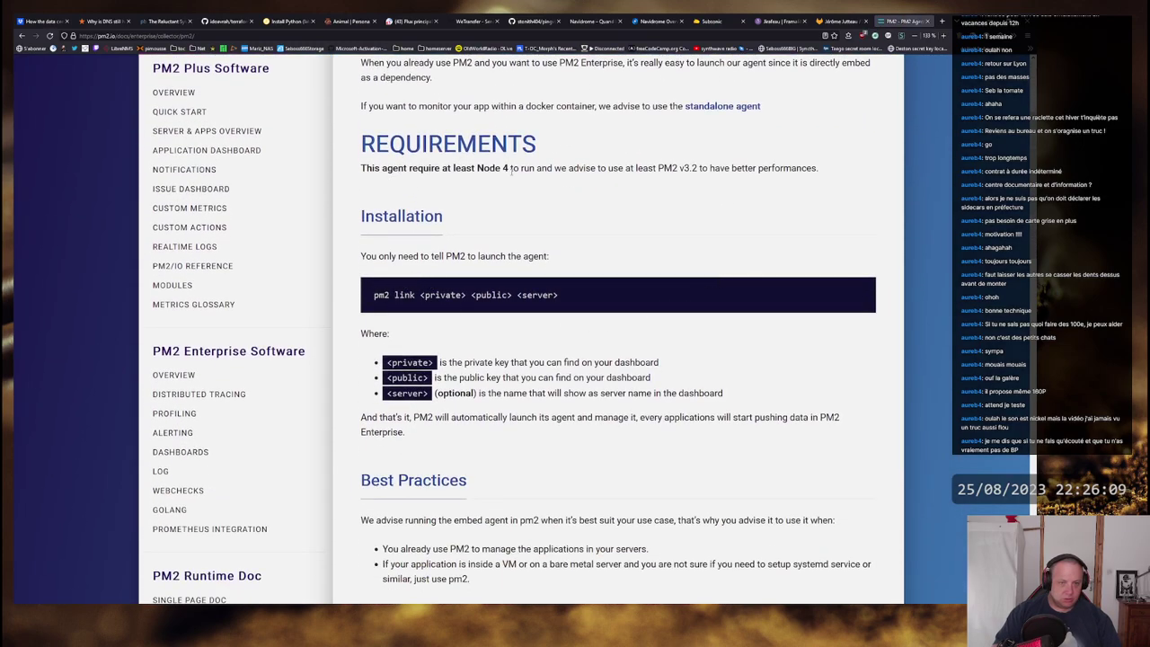
Step: Read the rest of the Node.js with PM2 guide, covering its best practices, configuration commands, questions and answers, and common issues
scroll(512, 171, up, 2)
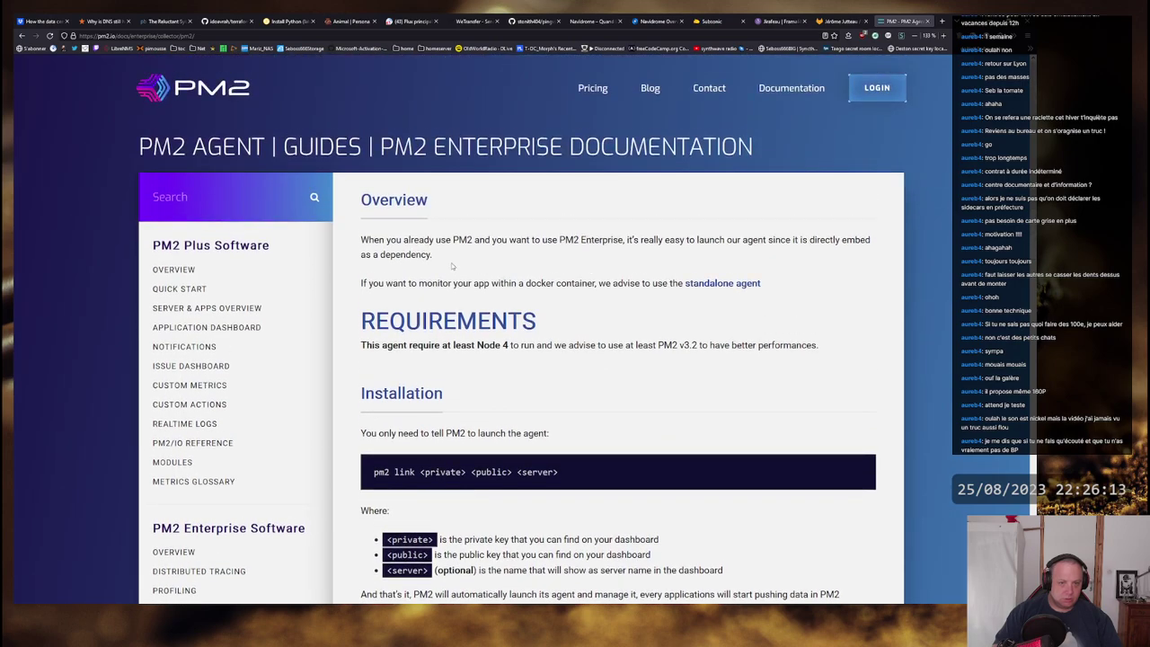
scroll(453, 266, down, 5)
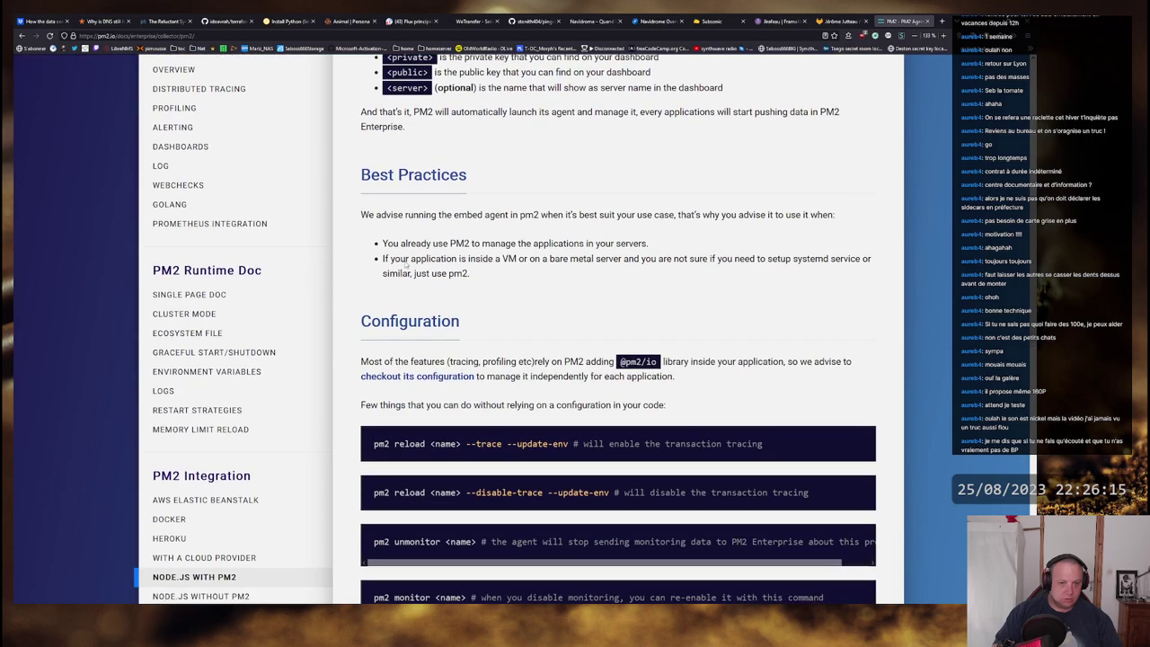
scroll(406, 266, down, 2)
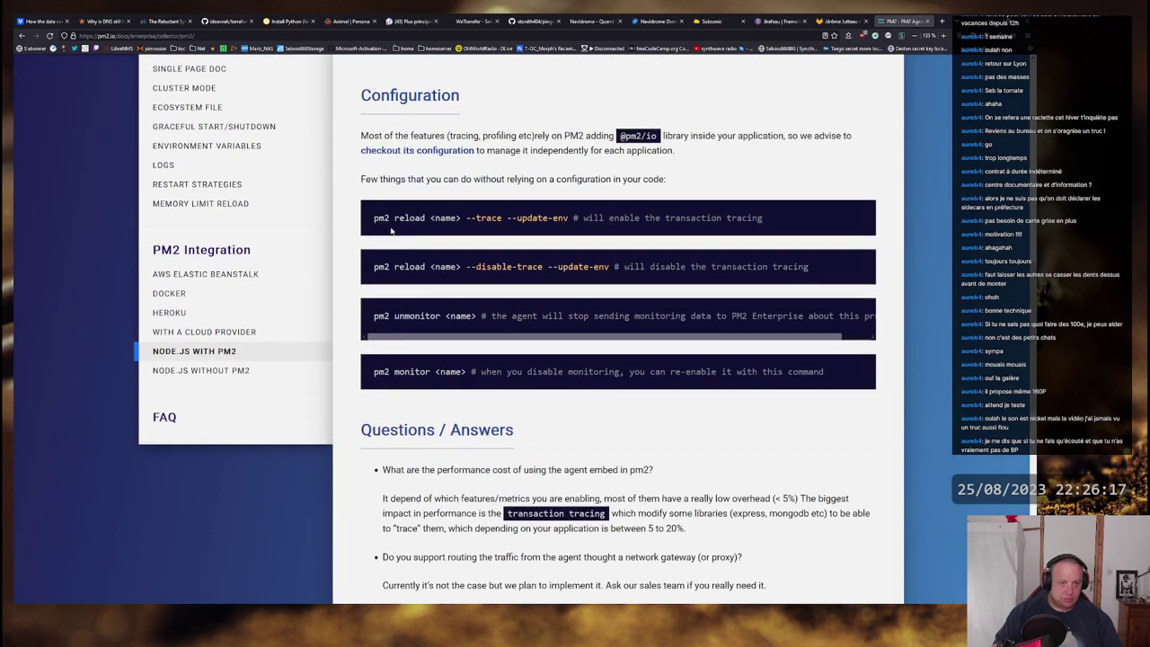
scroll(391, 231, down, 5)
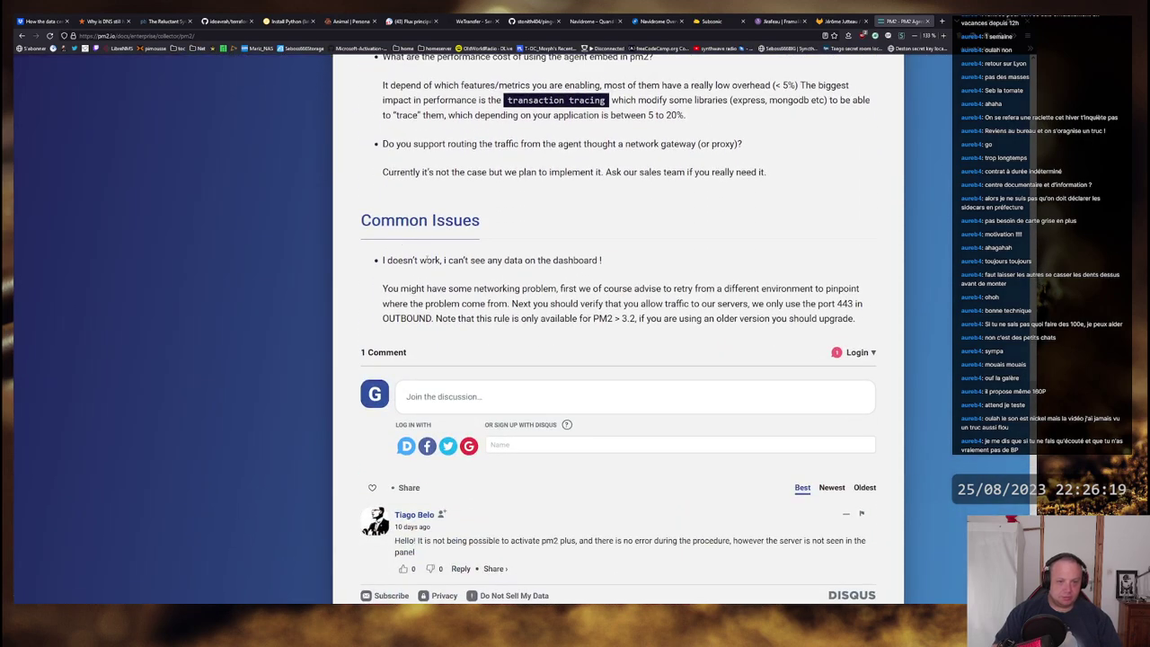
scroll(426, 259, down, 3)
scroll(334, 304, up, 8)
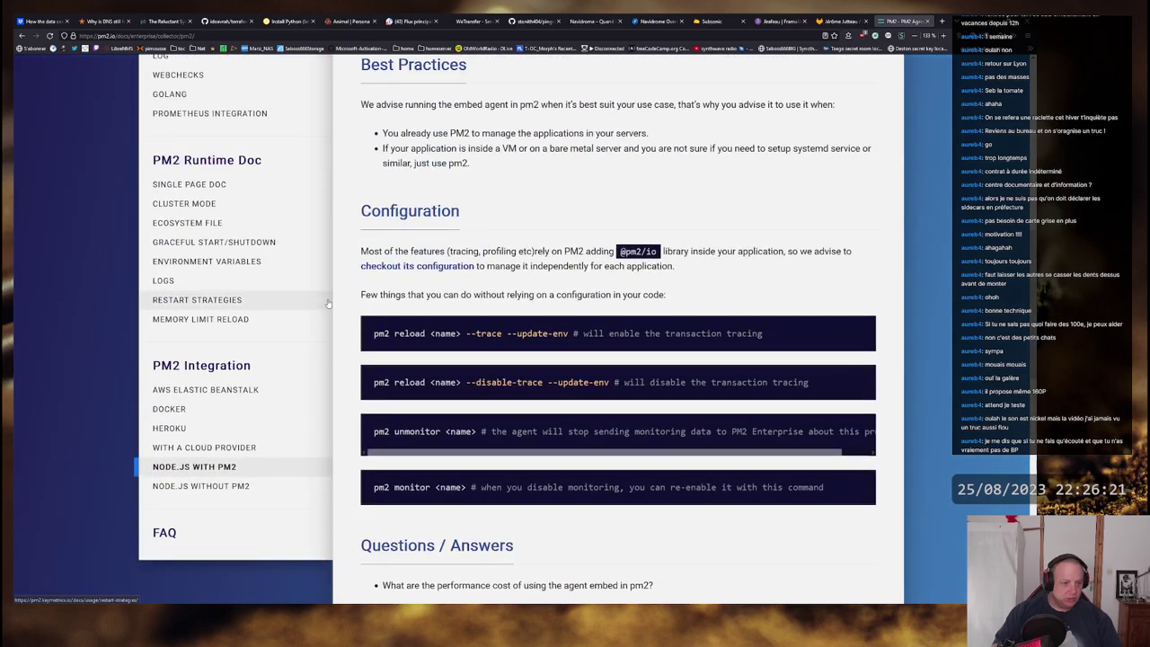
scroll(328, 303, up, 6)
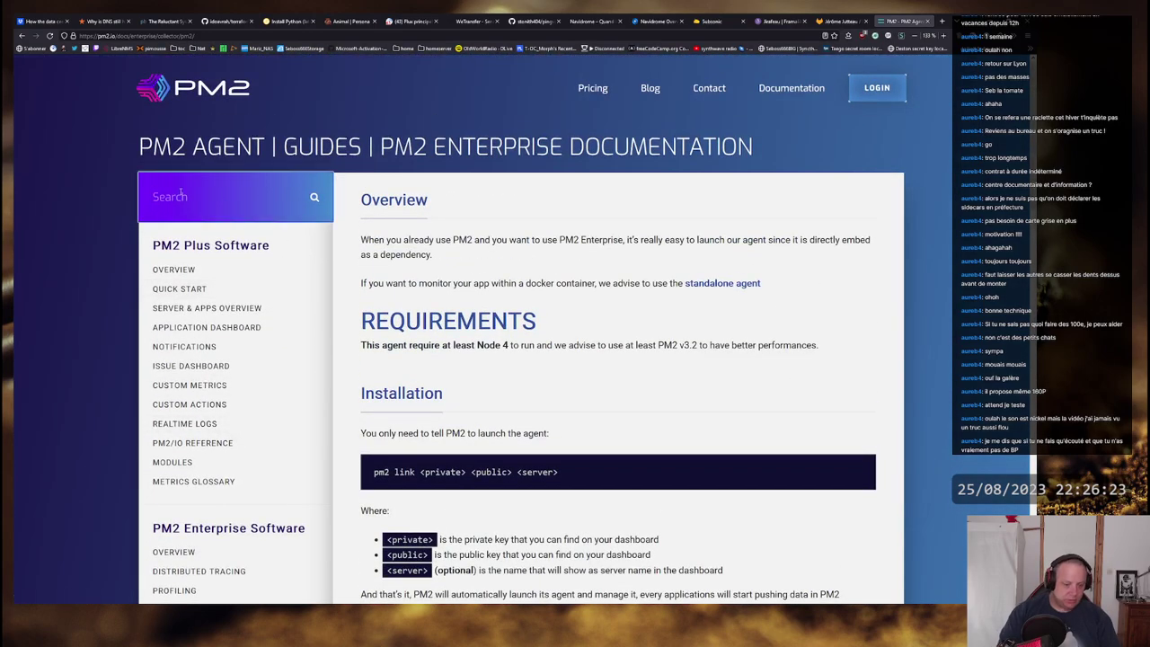
Step: Search the PM2 documentation for "startup" and open the startup hook page at its Compatibility section
click(179, 193)
text(startup)
key(Down)
key(Return)
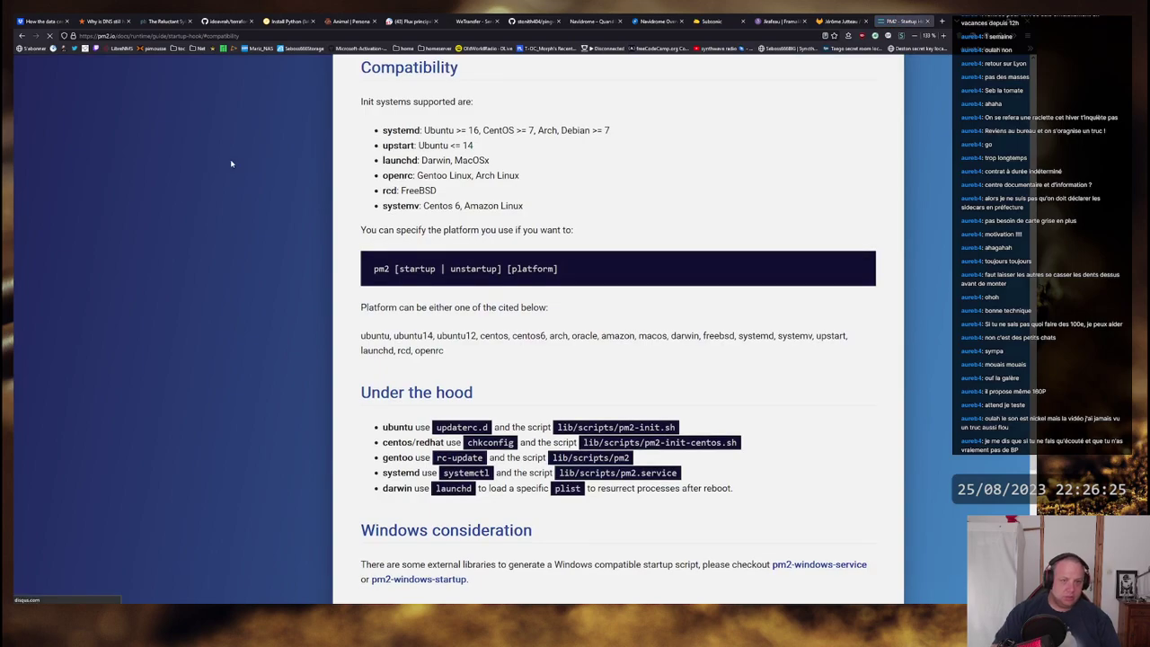
Step: Examine the supported init systems and the pm2 startup/unstartup command syntax, highlighting the platform argument
drag(399, 269, 530, 268)
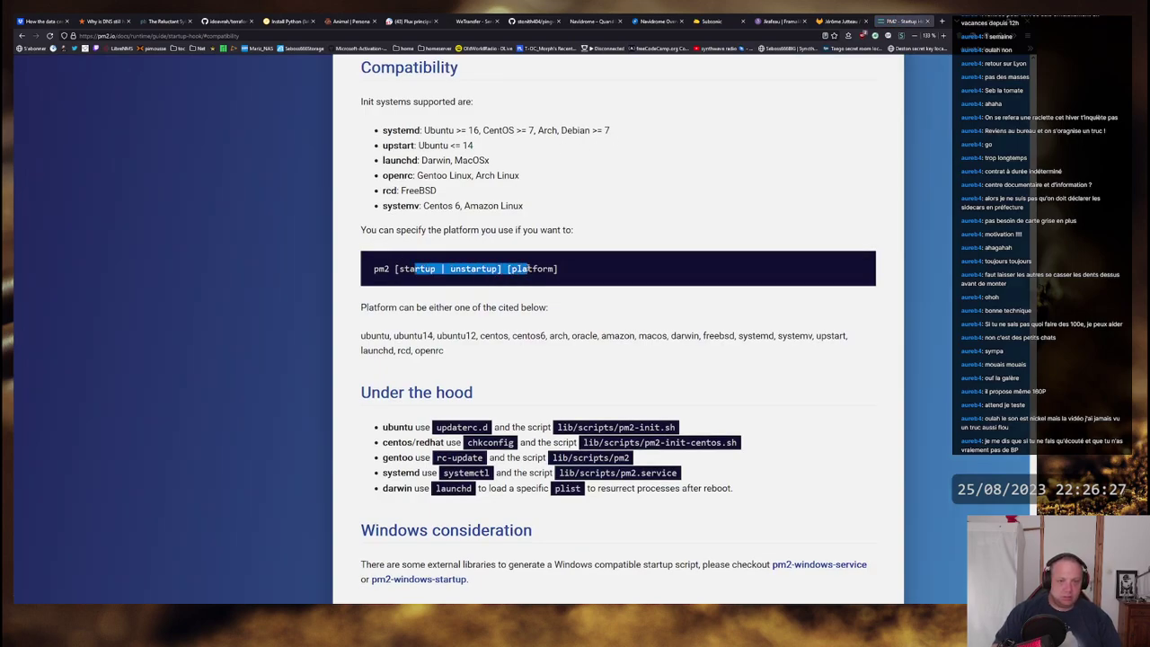
click(513, 265)
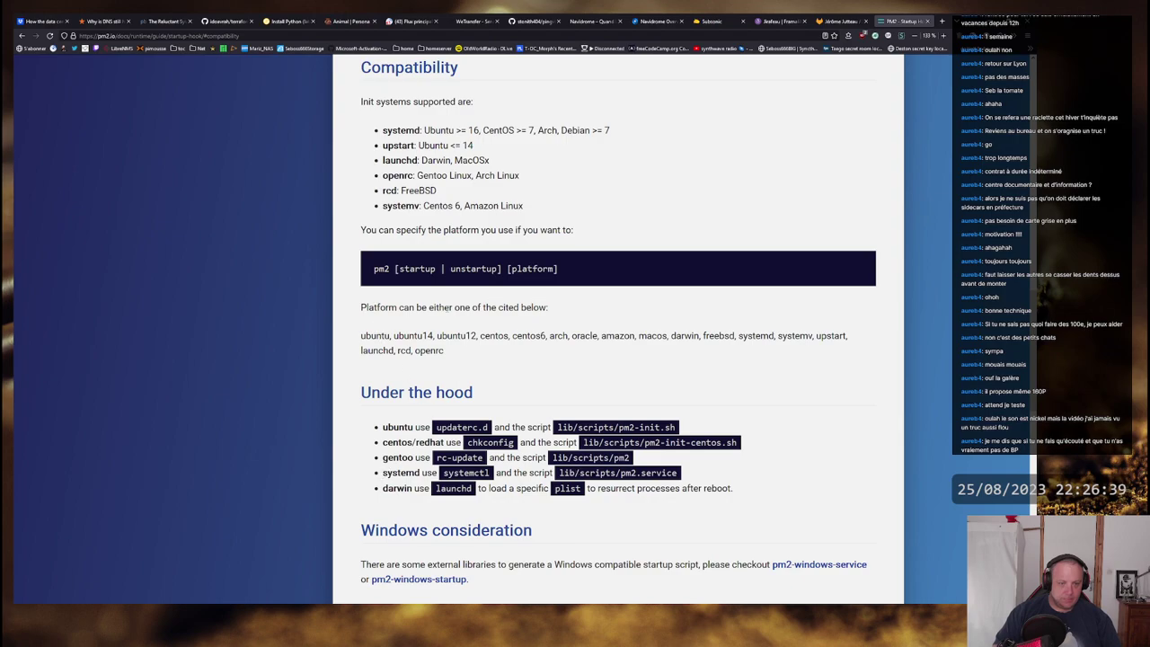
double_click(754, 338)
triple_click(409, 102)
click(438, 191)
double_click(532, 269)
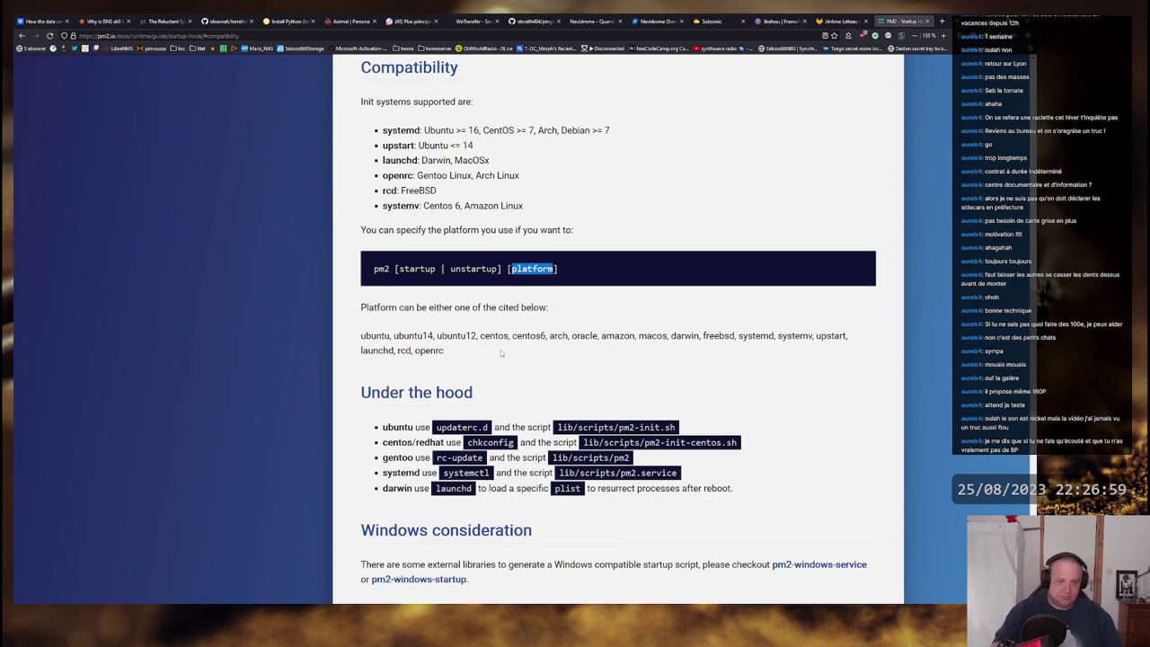
Step: Highlight openrc, upstart, ubuntu12, systemv and systemd in the list of accepted platforms, and view the page's remaining sections
double_click(429, 350)
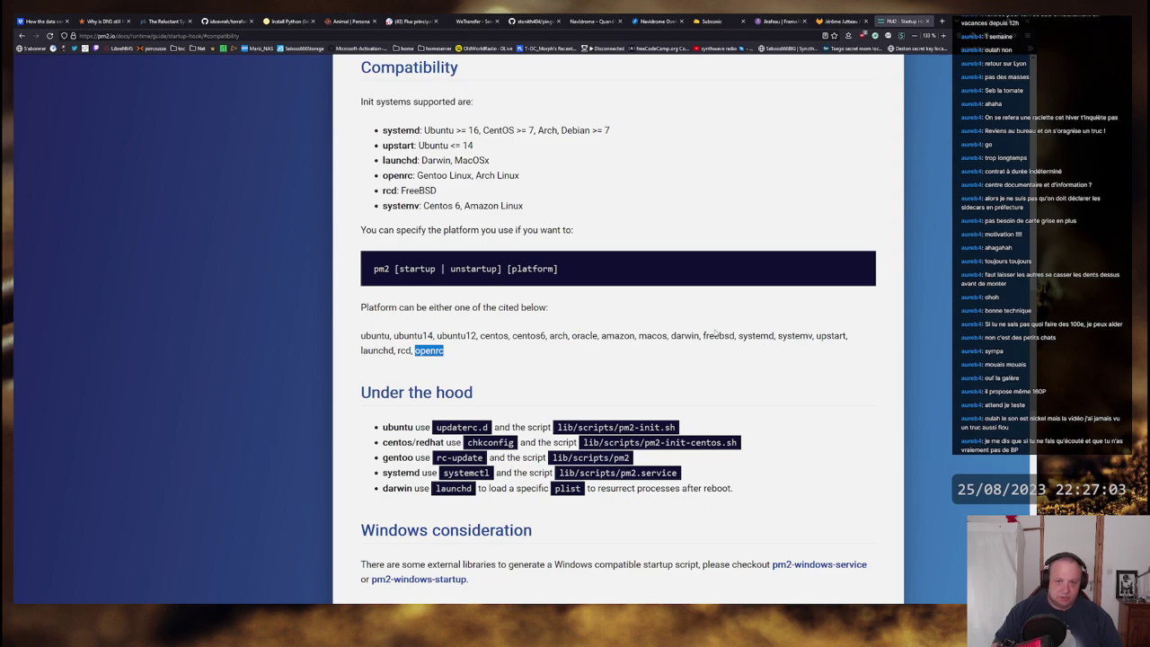
double_click(828, 336)
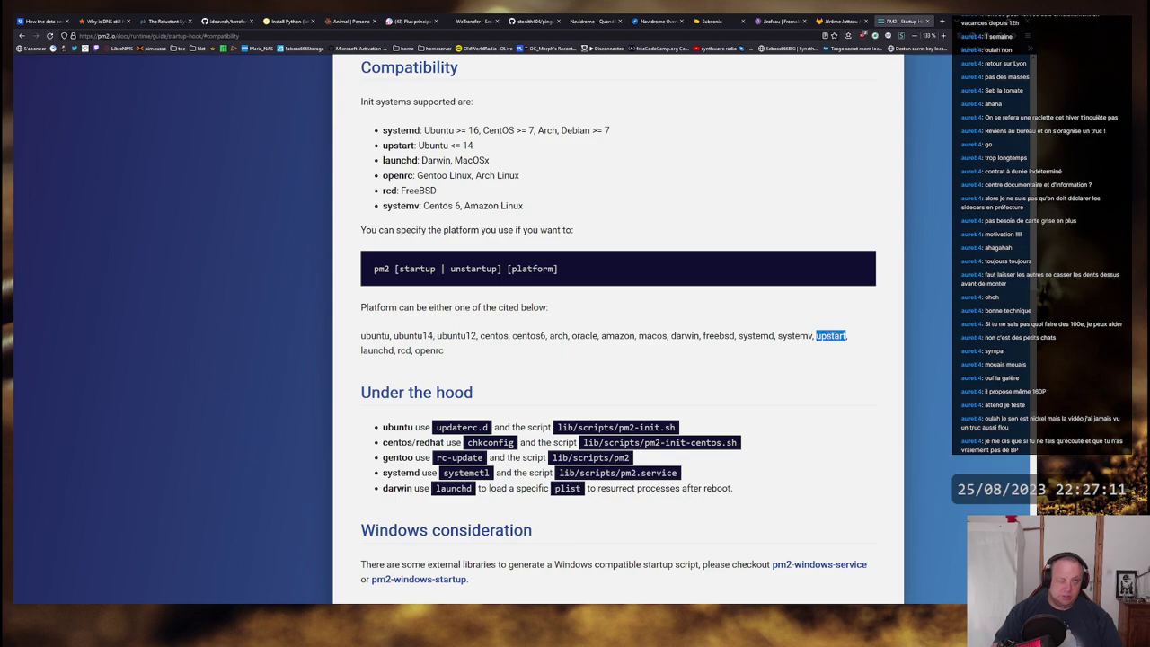
double_click(456, 336)
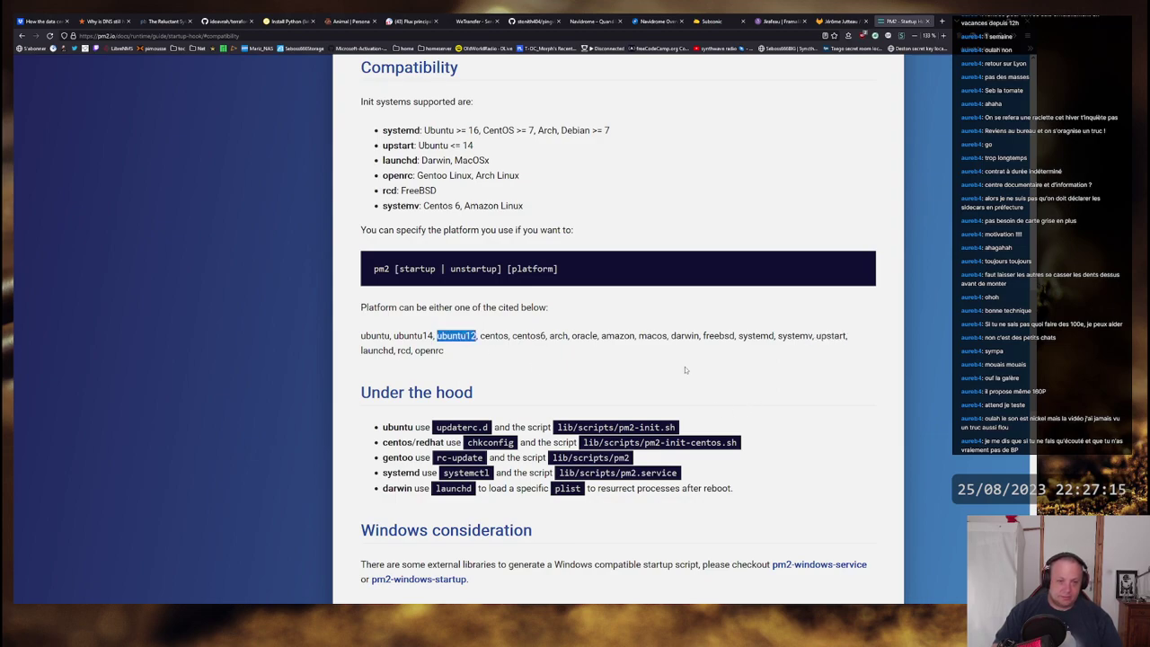
double_click(796, 336)
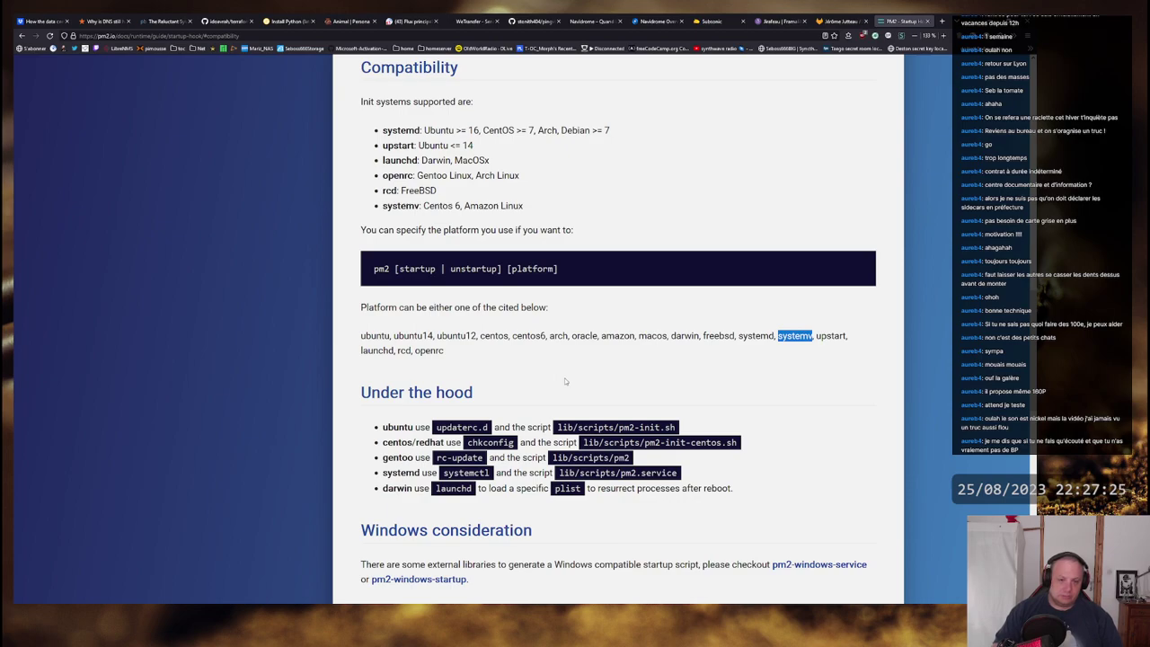
double_click(831, 335)
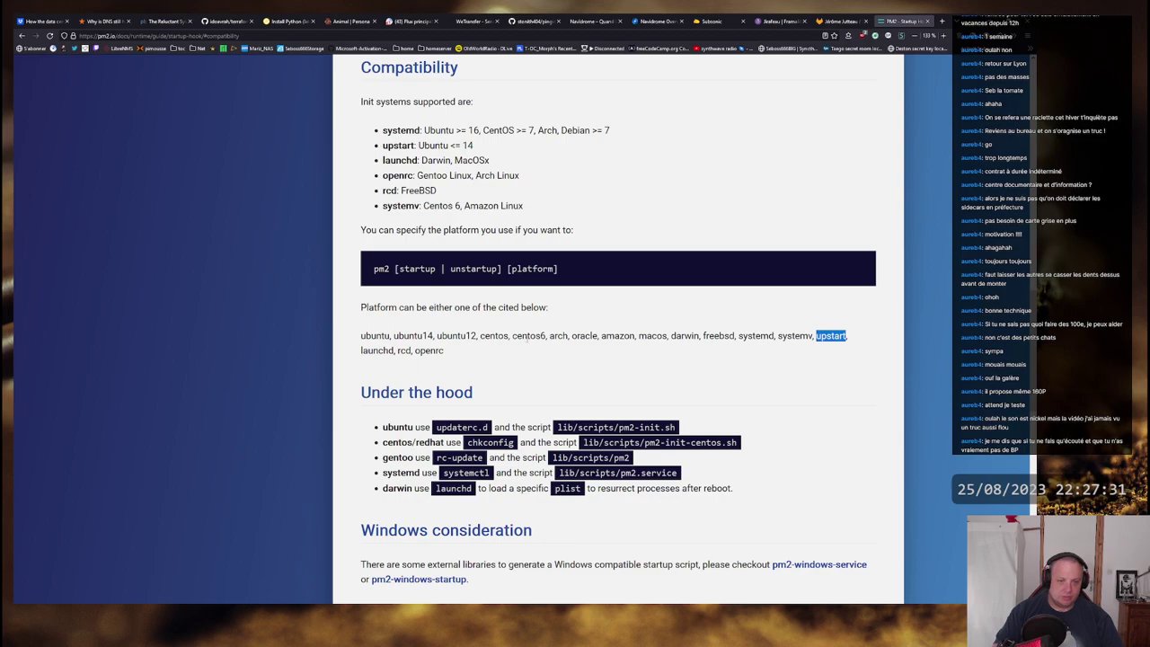
double_click(756, 335)
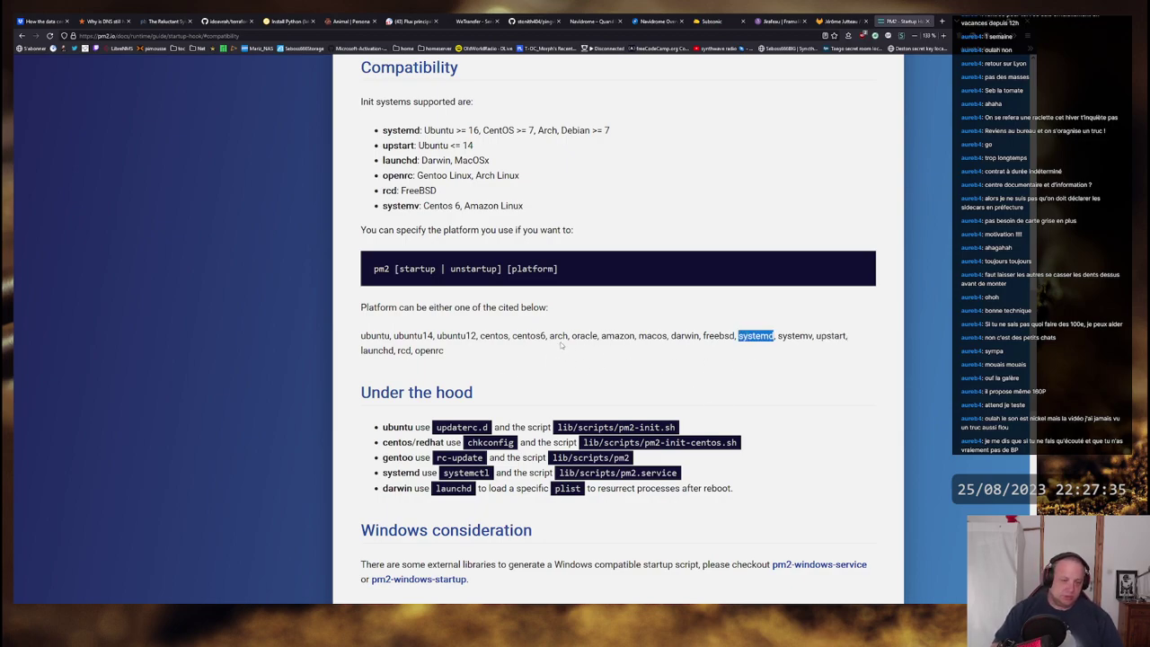
double_click(756, 335)
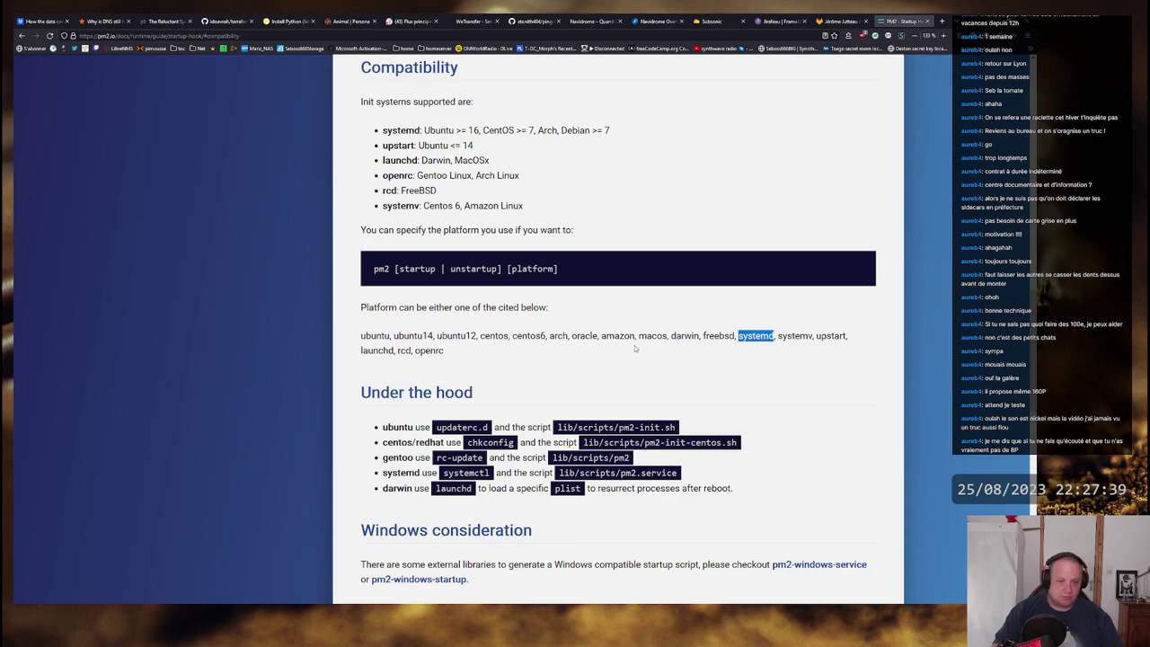
scroll(634, 345, down, 3)
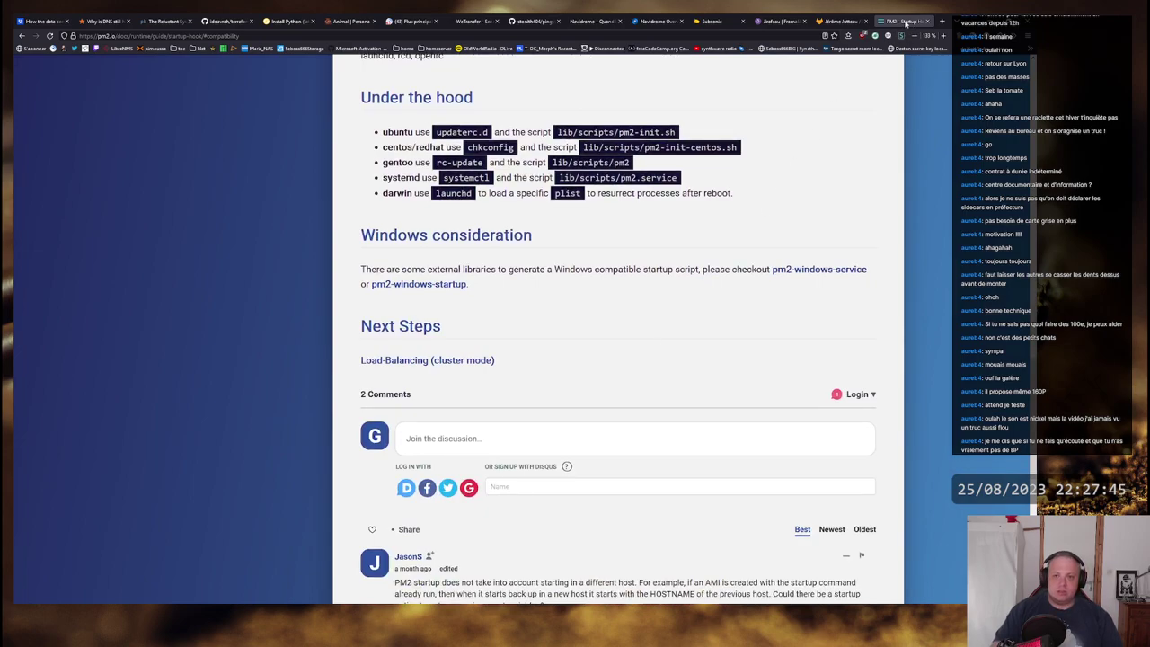
Step: Close the PM2 documentation tab and skim the Pingvin Share repository's file list, features, installation, integrations, upgrade steps and environment variables
middle_click(905, 23)
scroll(364, 294, up, 3)
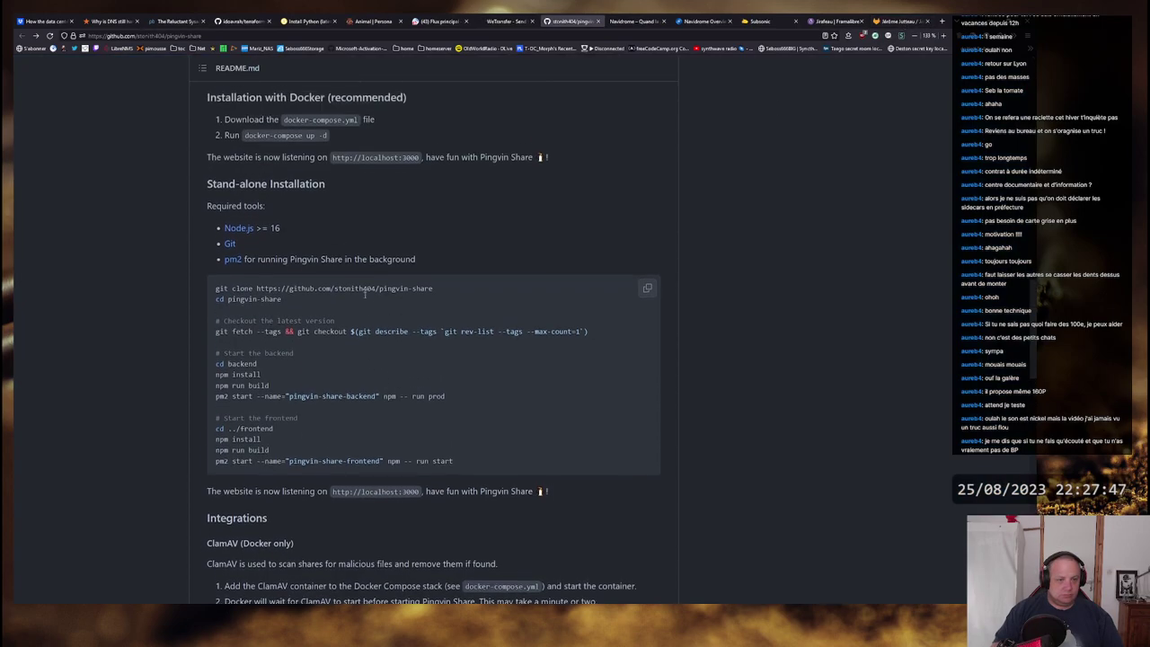
scroll(364, 294, up, 10)
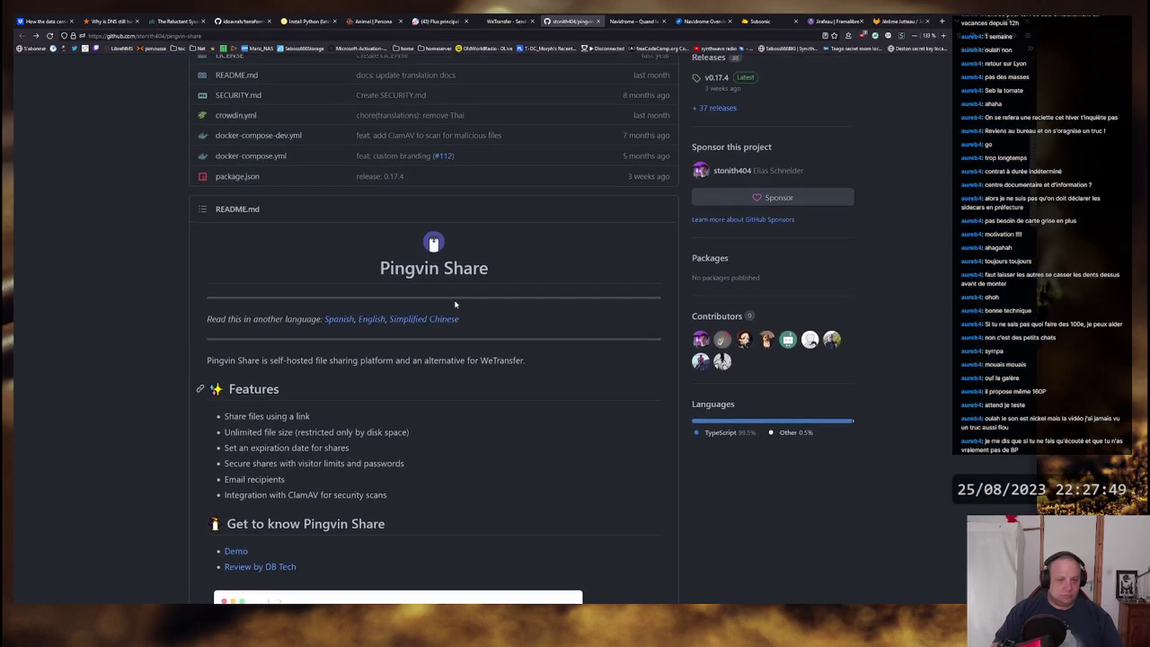
scroll(455, 305, up, 5)
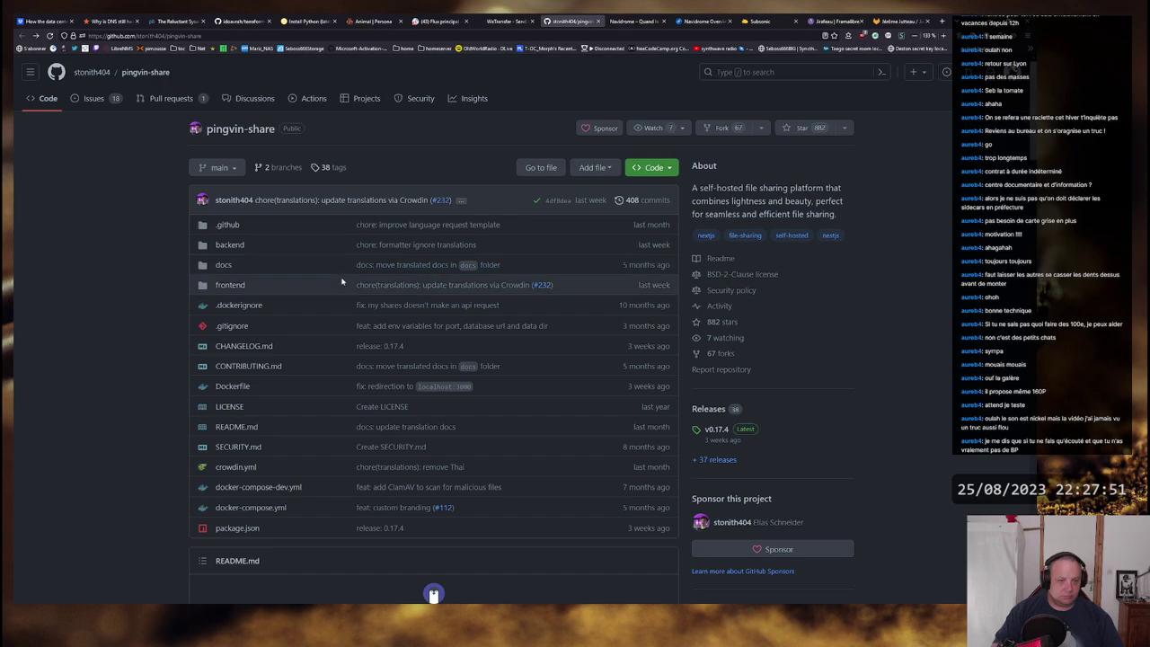
scroll(341, 281, down, 5)
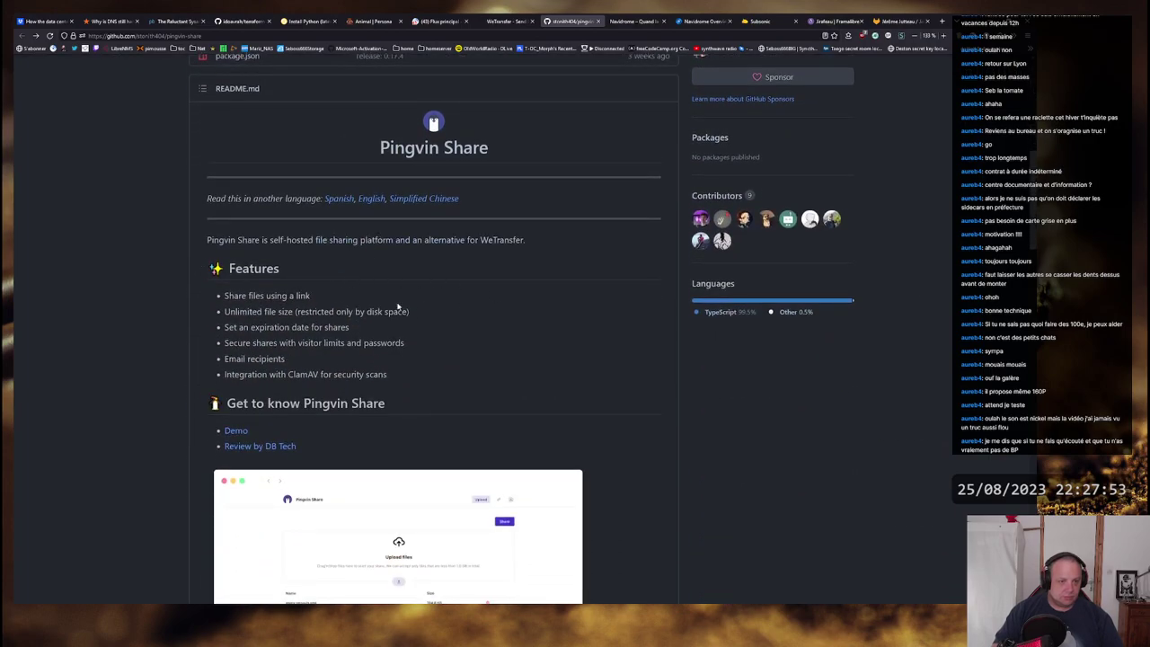
scroll(437, 303, down, 2)
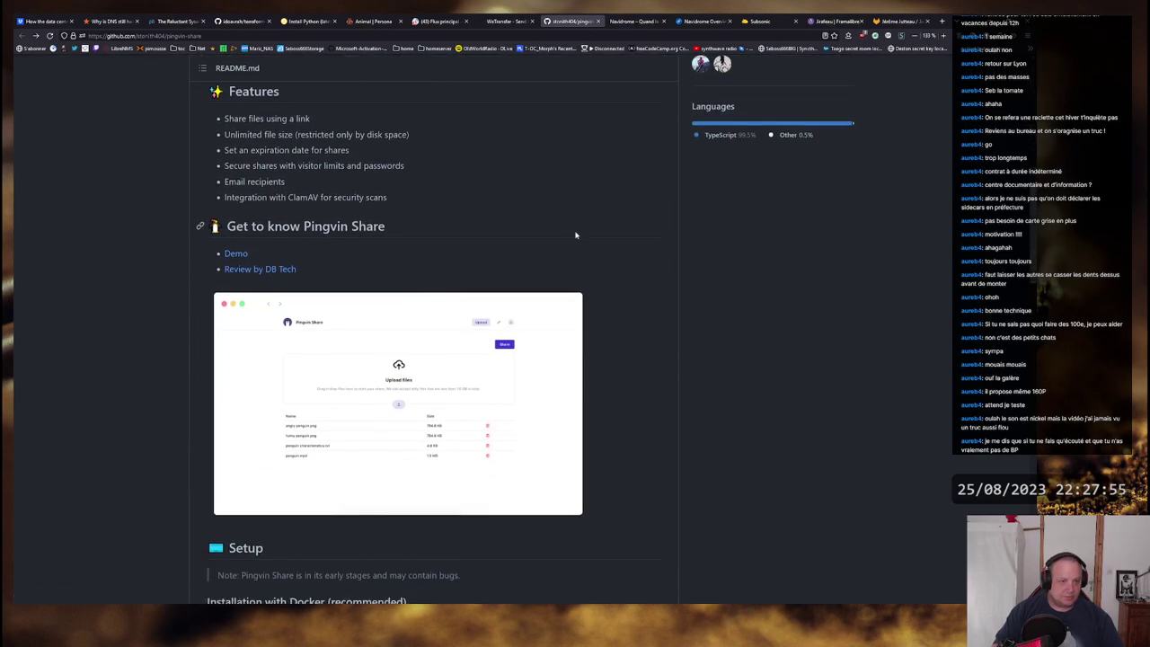
scroll(575, 235, down, 3)
scroll(273, 339, down, 12)
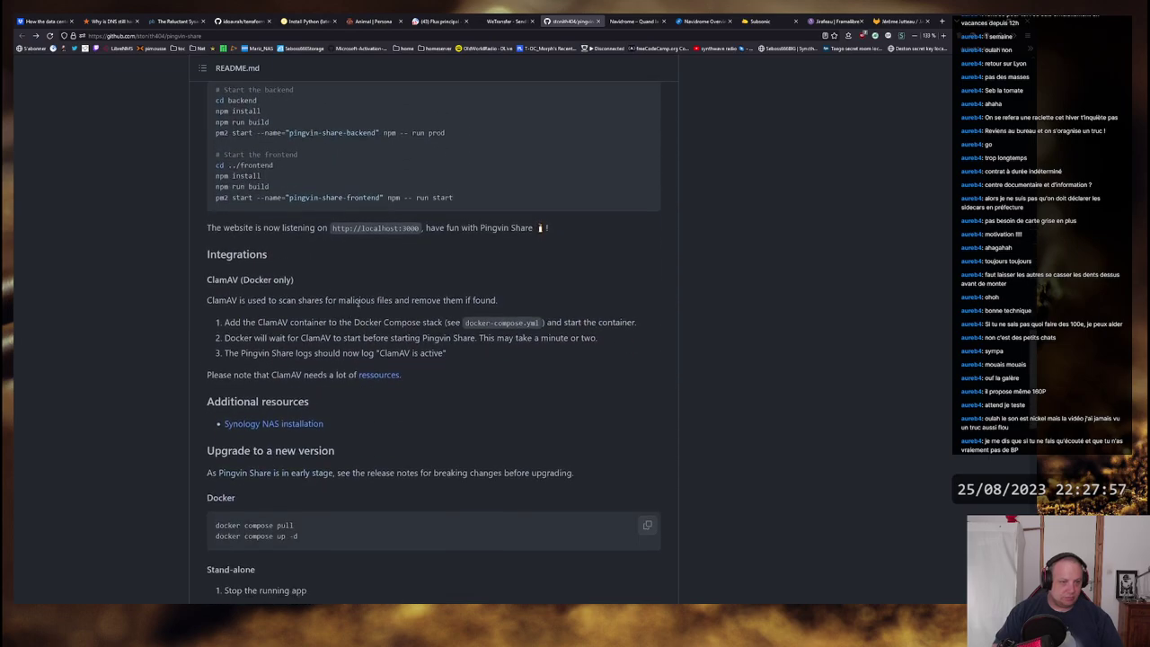
scroll(355, 306, down, 3)
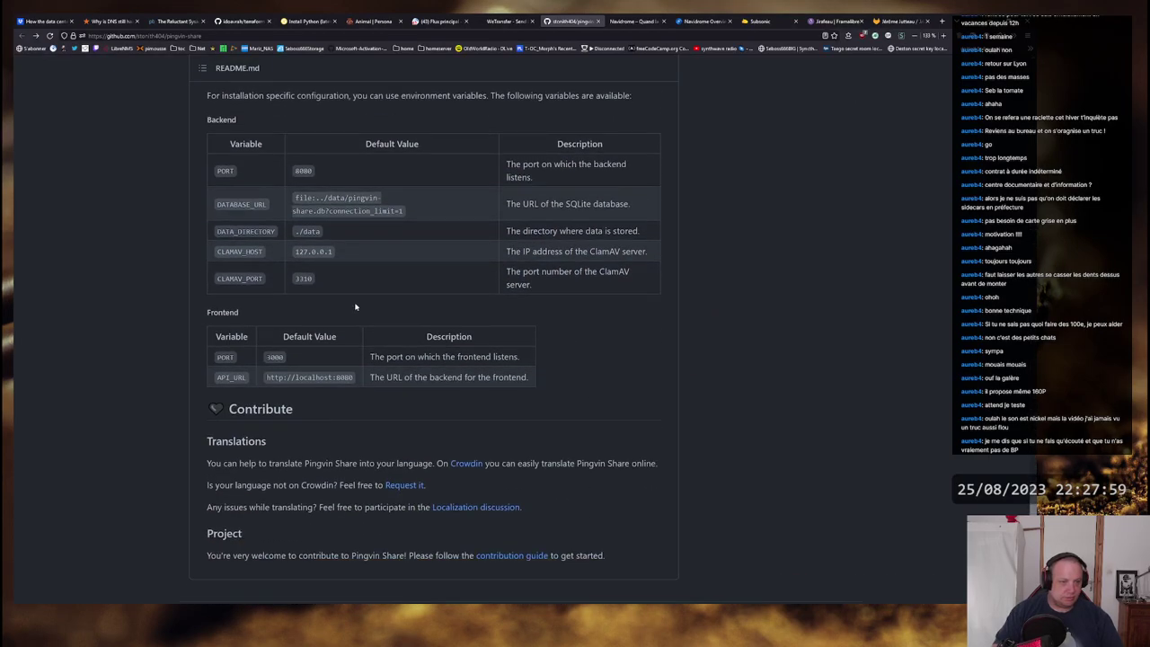
scroll(355, 306, down, 1)
scroll(355, 306, up, 5)
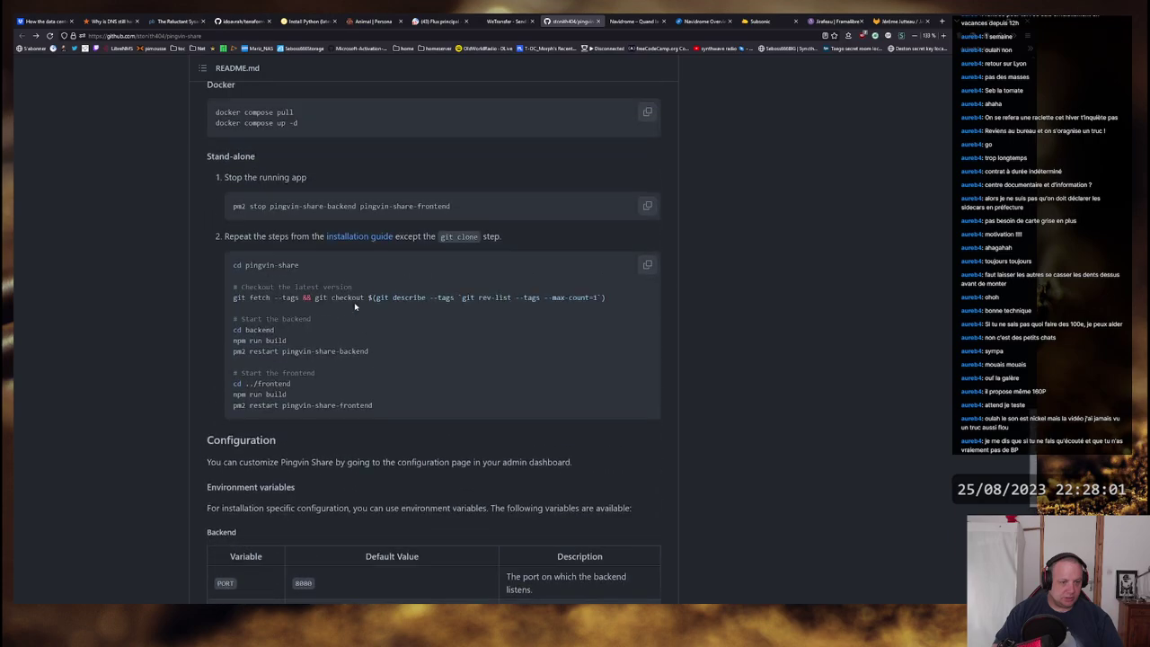
scroll(359, 308, up, 10)
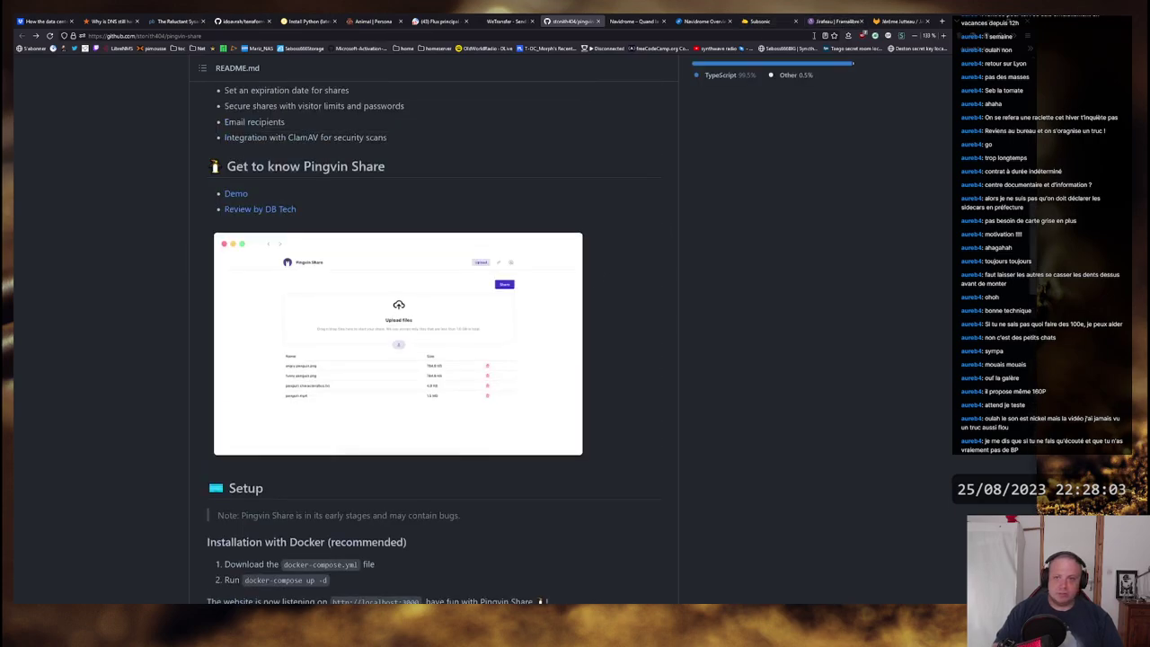
Step: Close the Pingvin Share, WeTransfer, Navidrome, Jirafeau and Subsonic tabs, and look through the main RSS feed's articles
middle_click(570, 24)
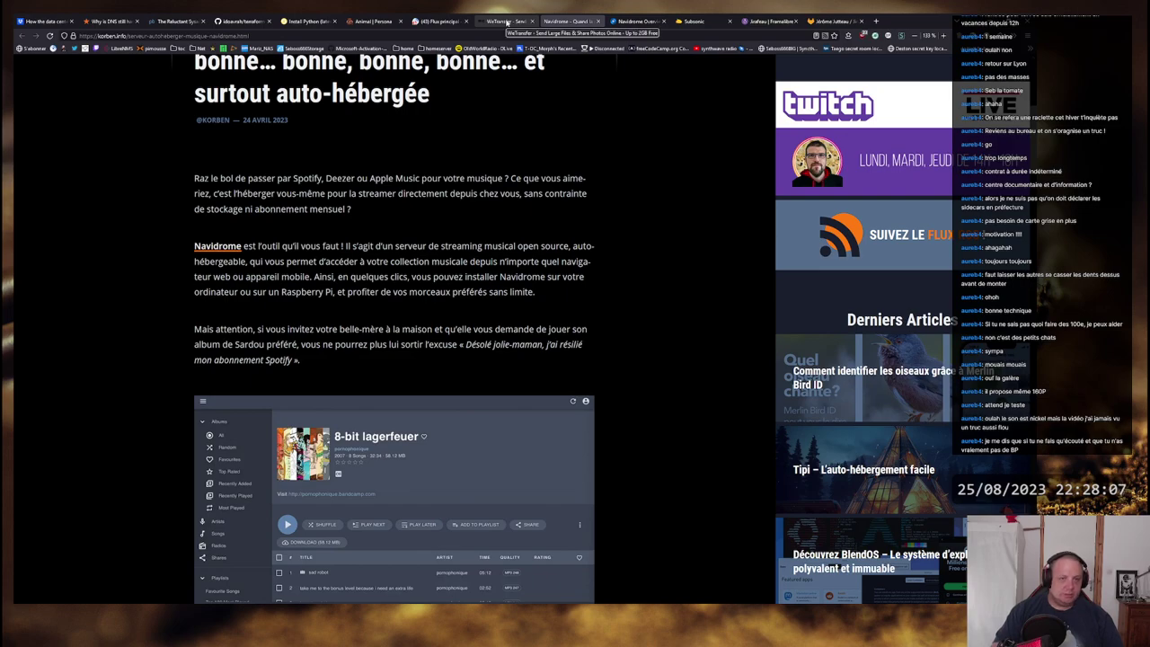
click(507, 22)
middle_click(507, 21)
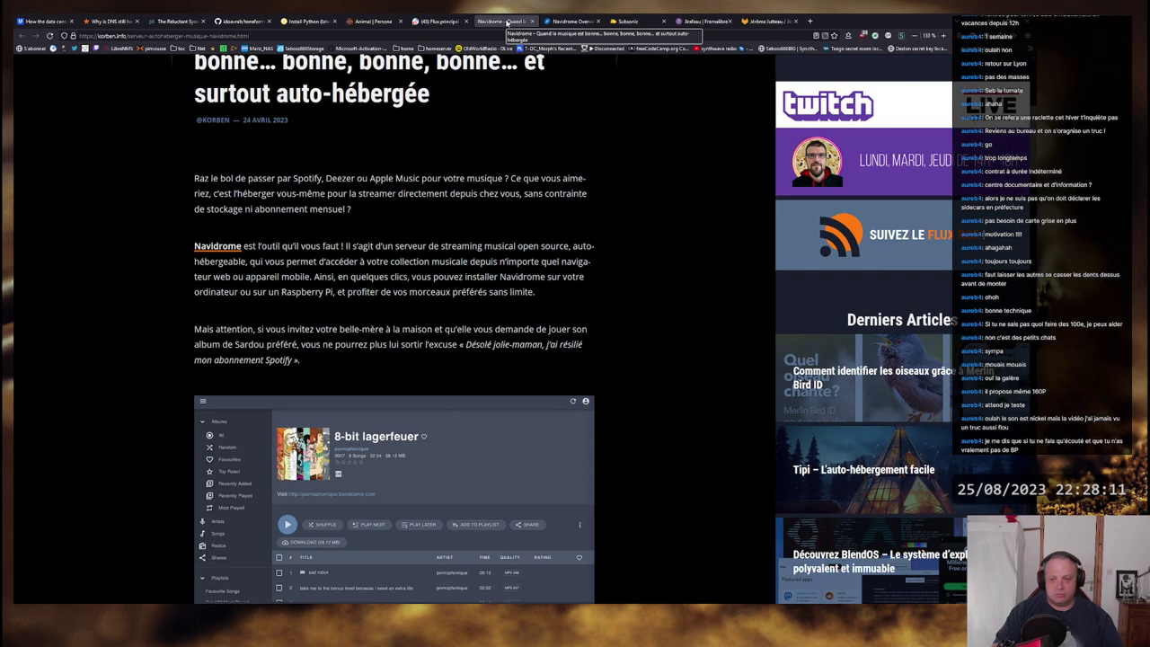
middle_click(507, 22)
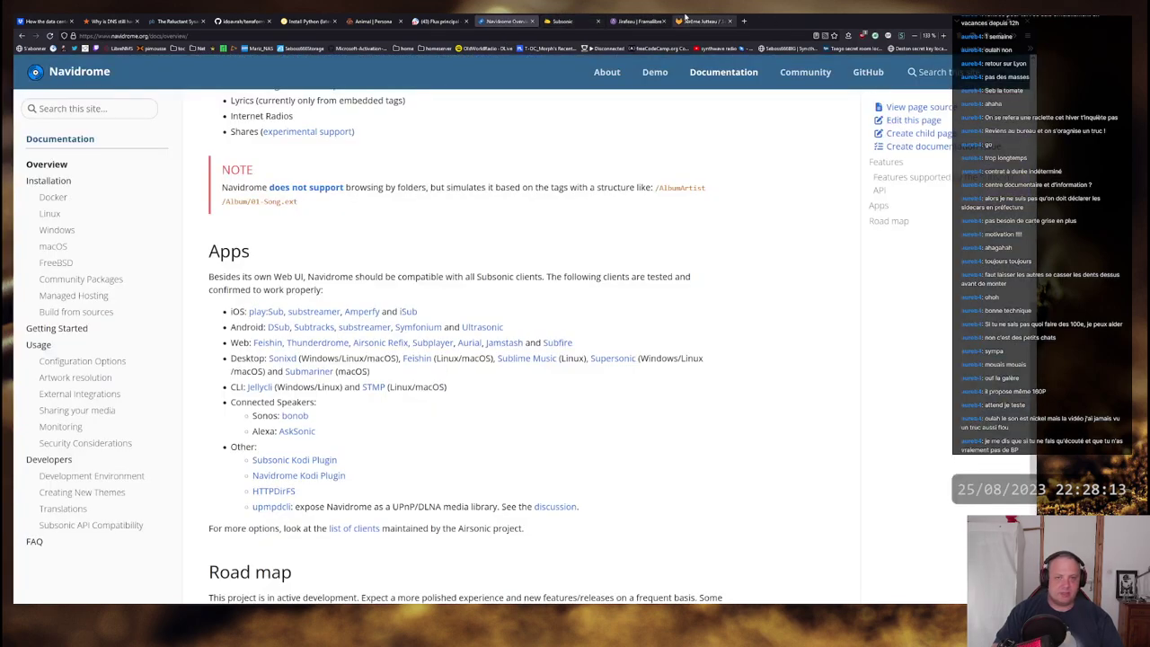
click(703, 21)
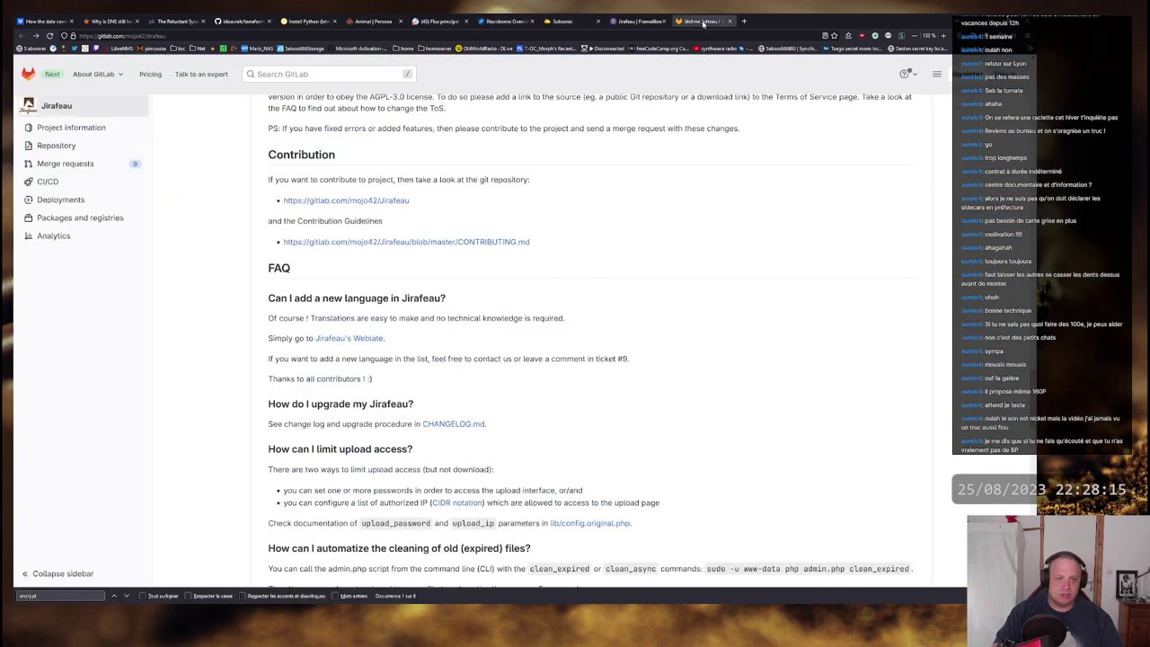
middle_click(703, 22)
middle_click(703, 21)
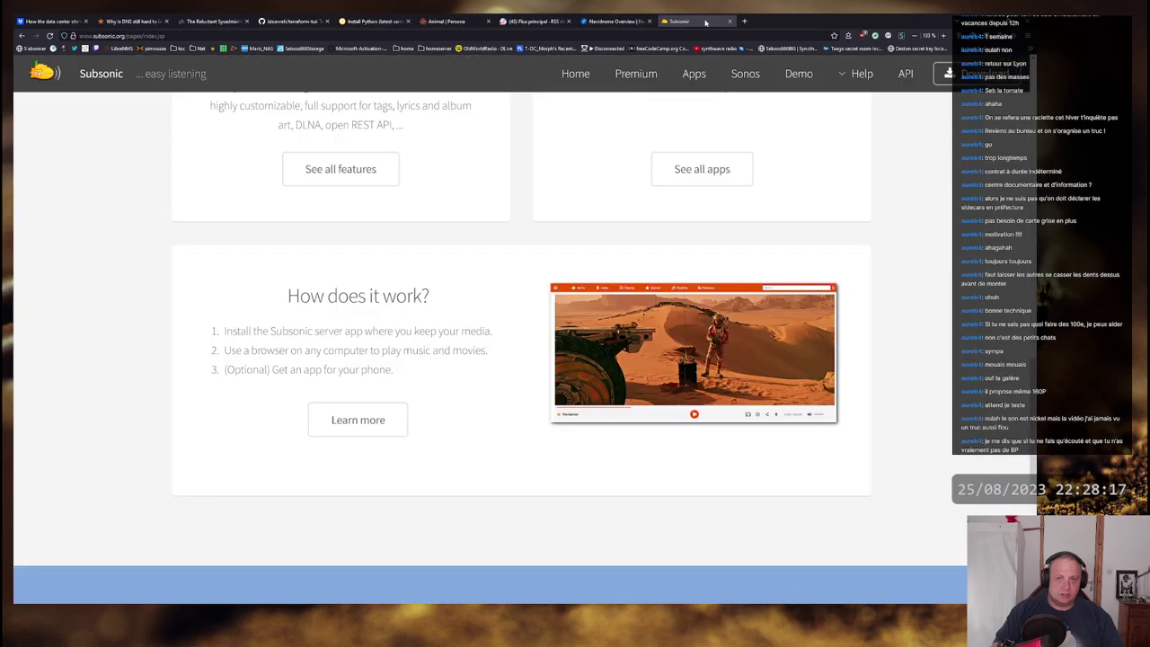
middle_click(705, 21)
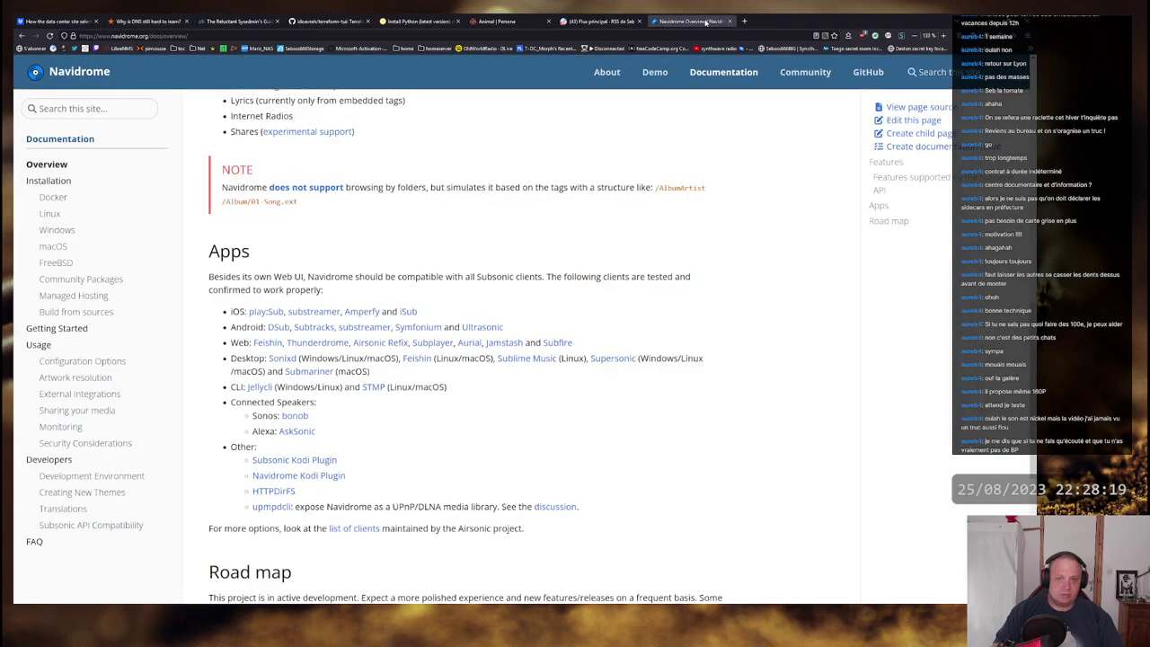
middle_click(706, 21)
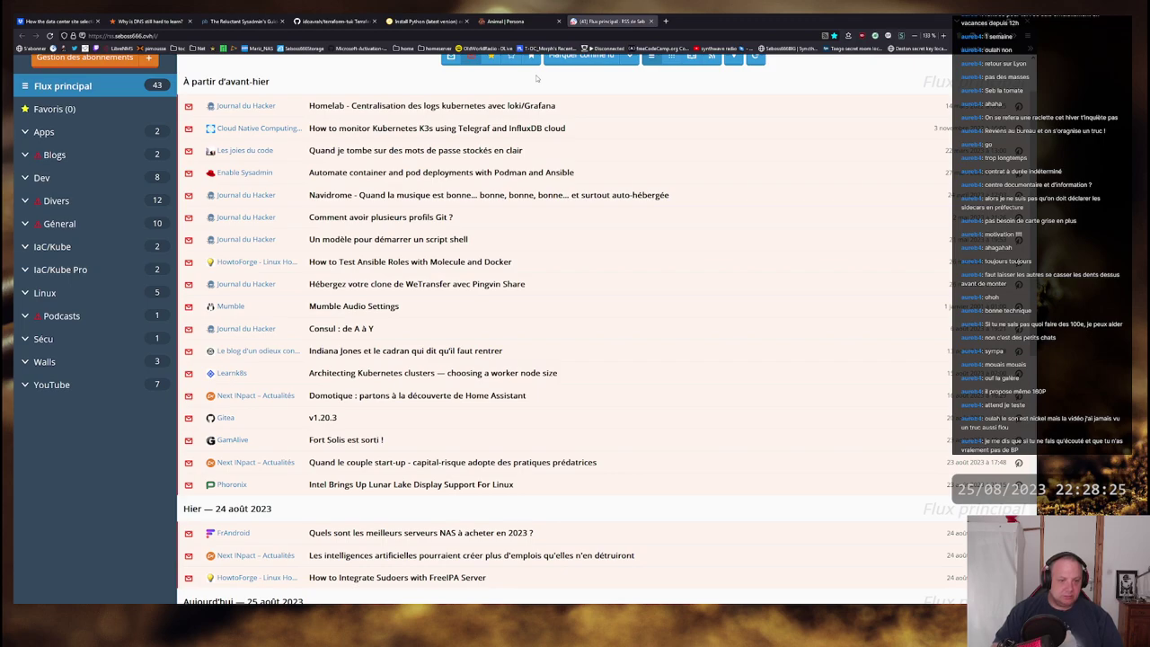
scroll(537, 78, down, 2)
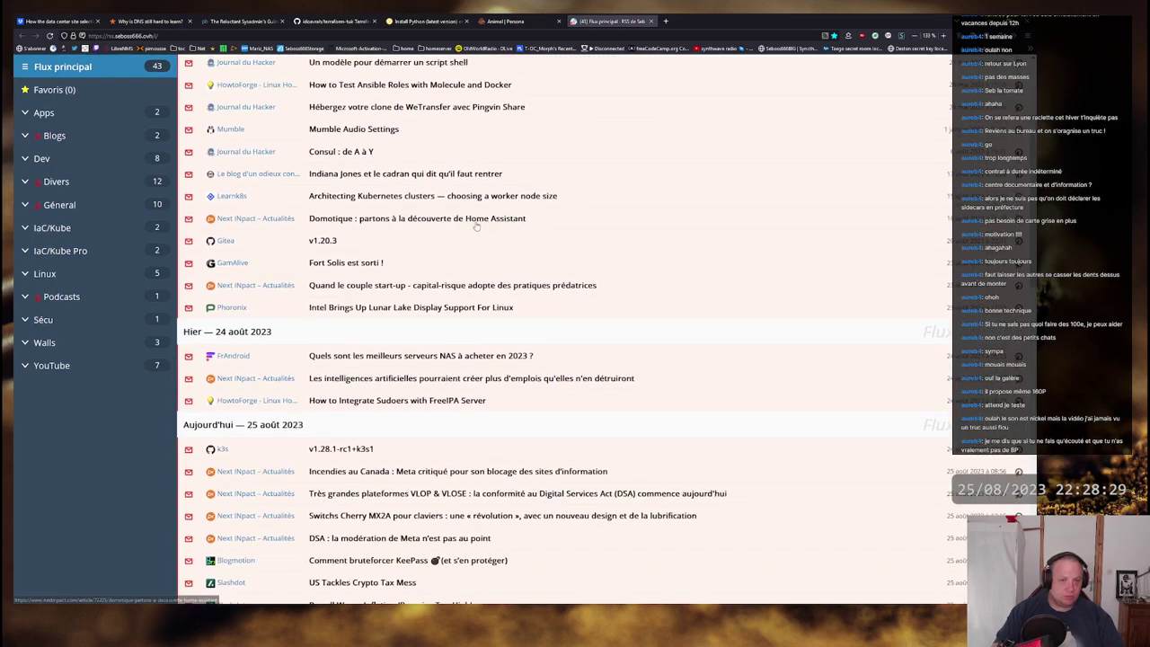
Step: Skim the main RSS feed's remaining articles, and close the feed tab and the Bandcamp tab for Persona's Animal album
scroll(438, 259, down, 2)
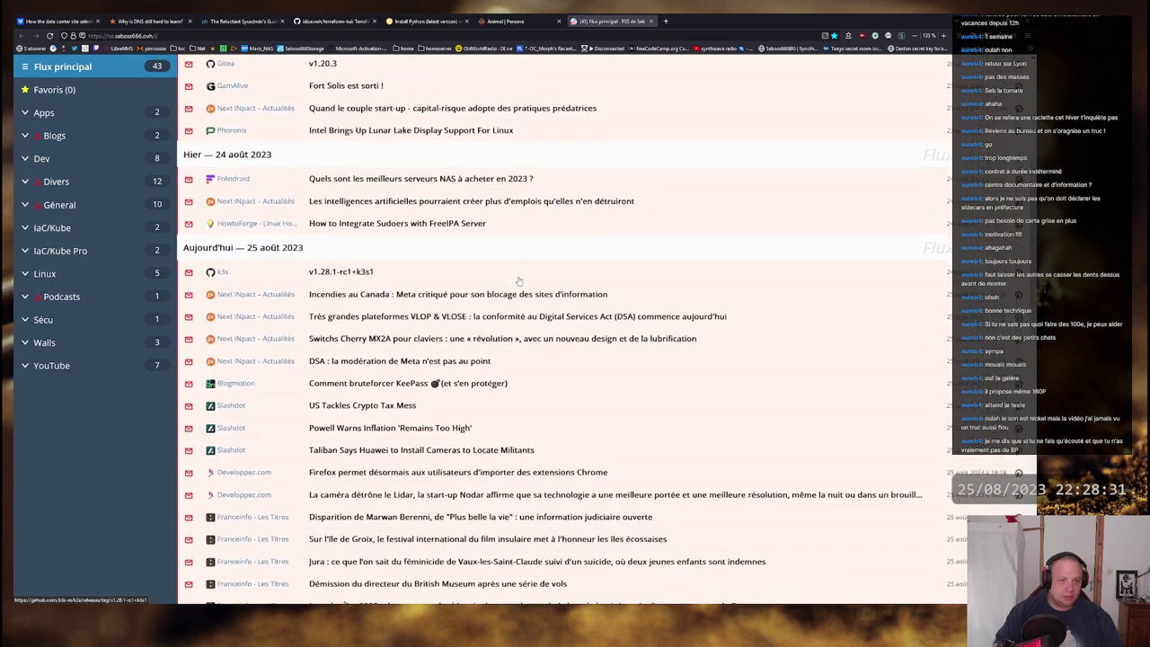
scroll(437, 259, up, 3)
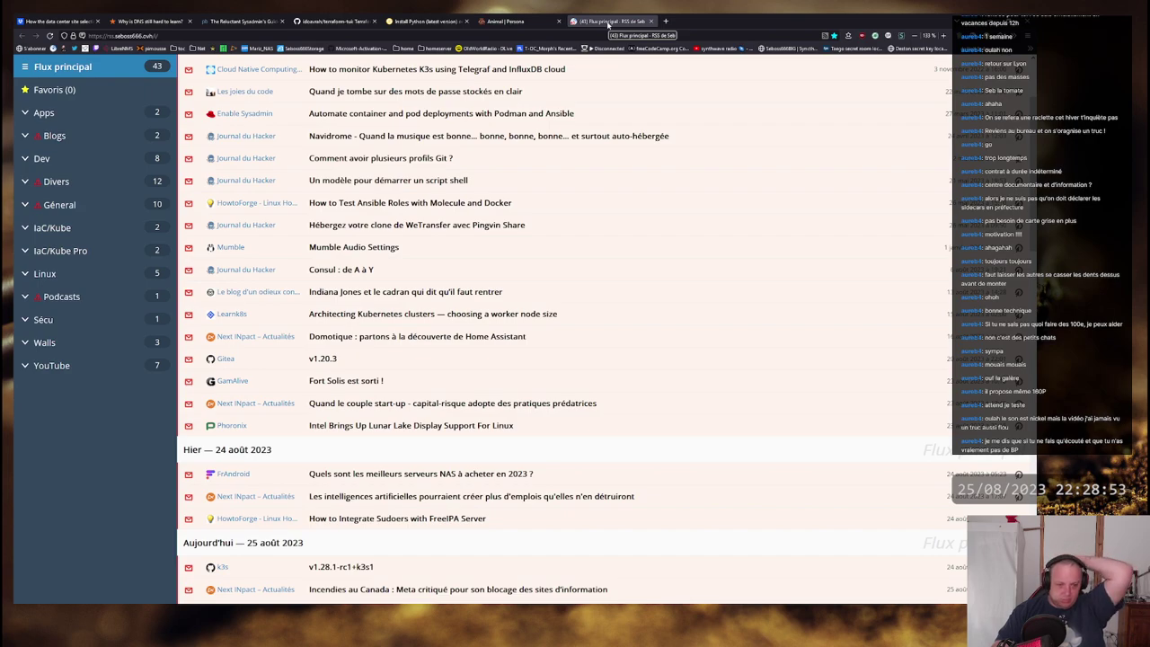
middle_click(616, 22)
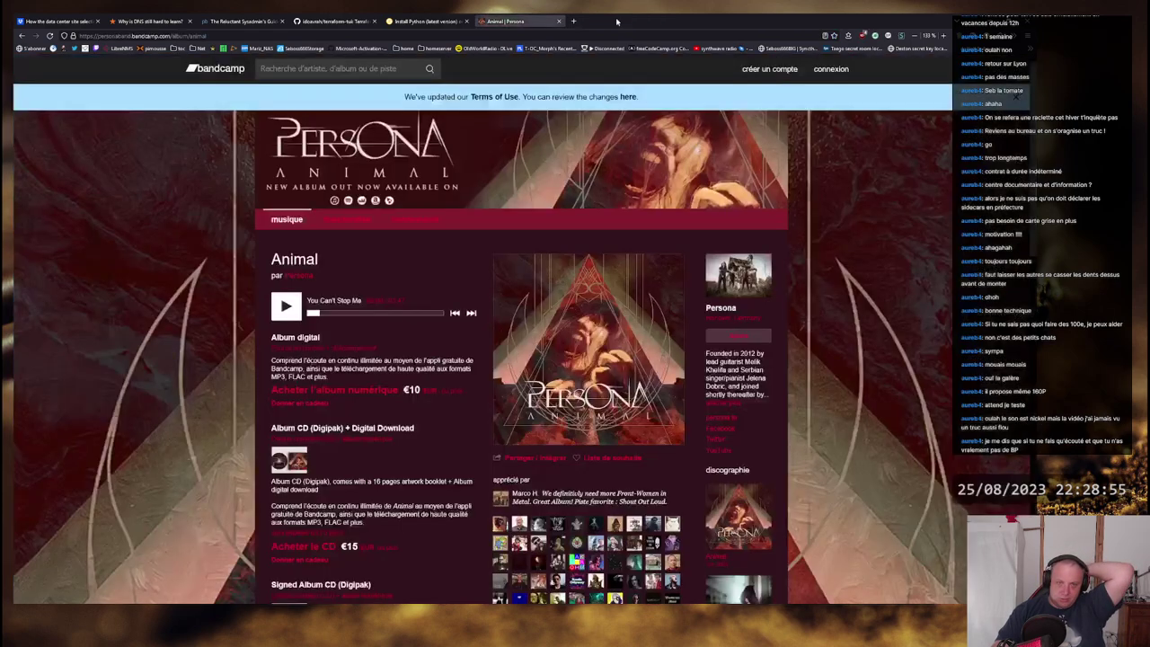
middle_click(512, 23)
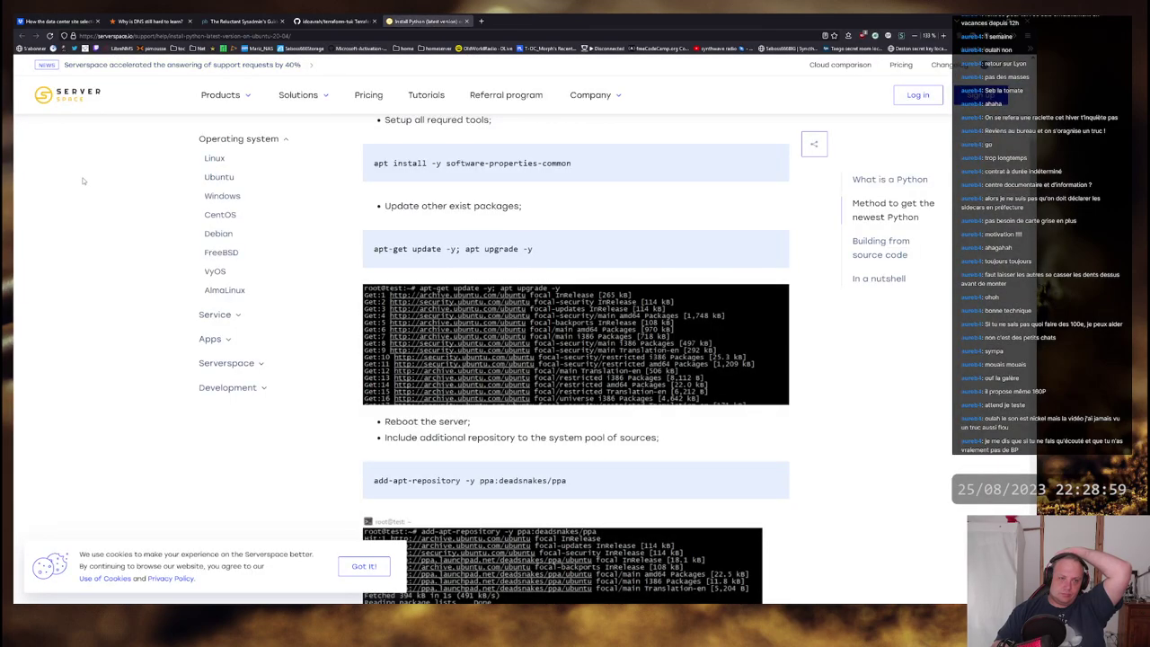
Step: Switch to Joplin and create a new note in the Livestreams notebook with the level-one heading "Home Assistant"
key(alt+Tab)
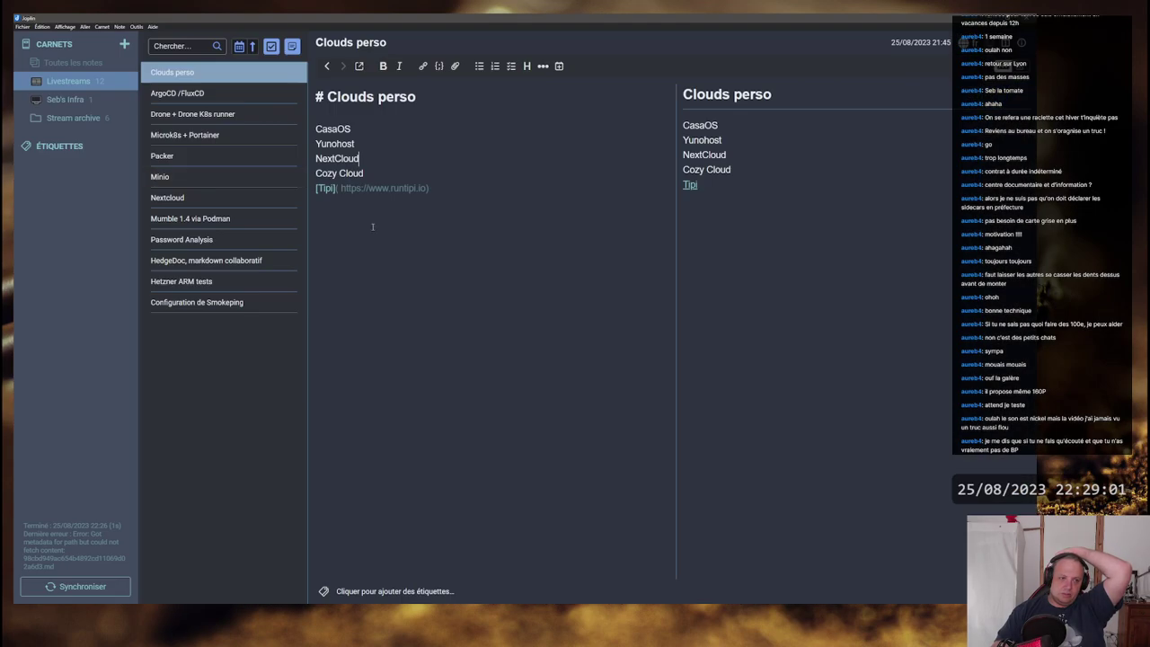
click(303, 65)
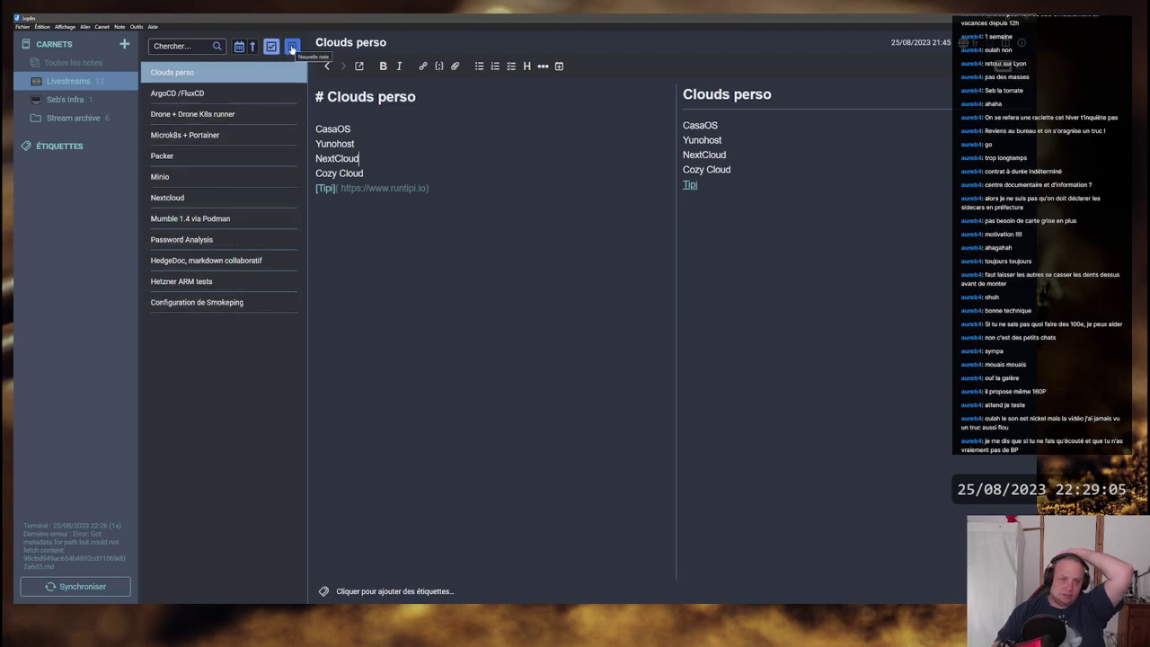
click(291, 47)
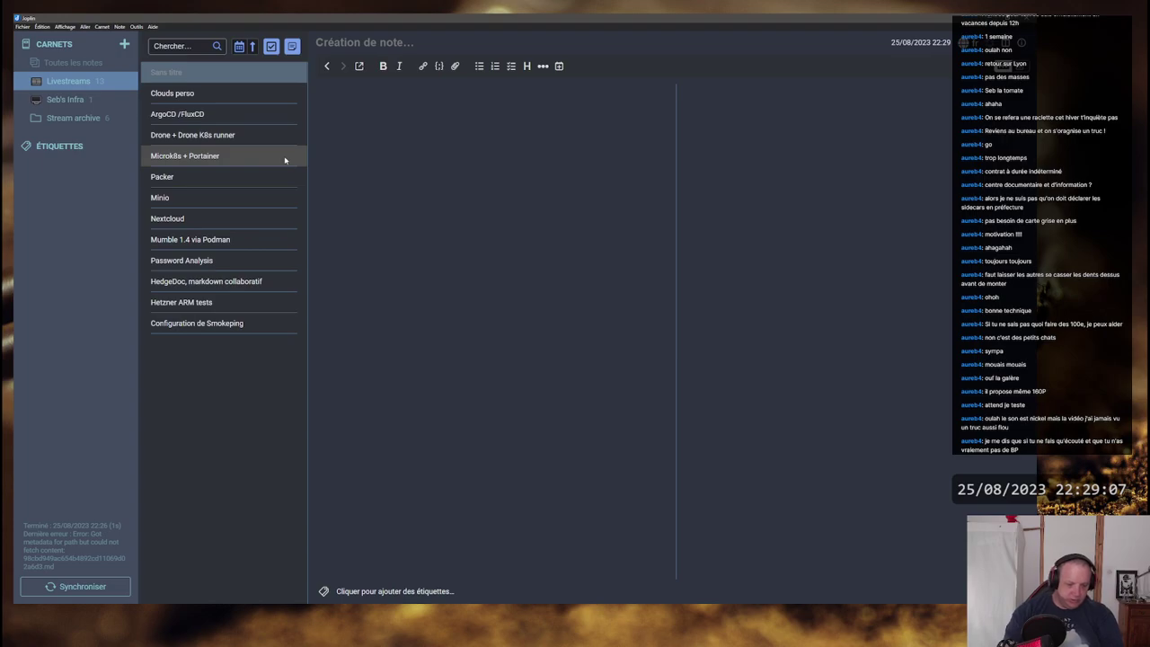
text(Home)
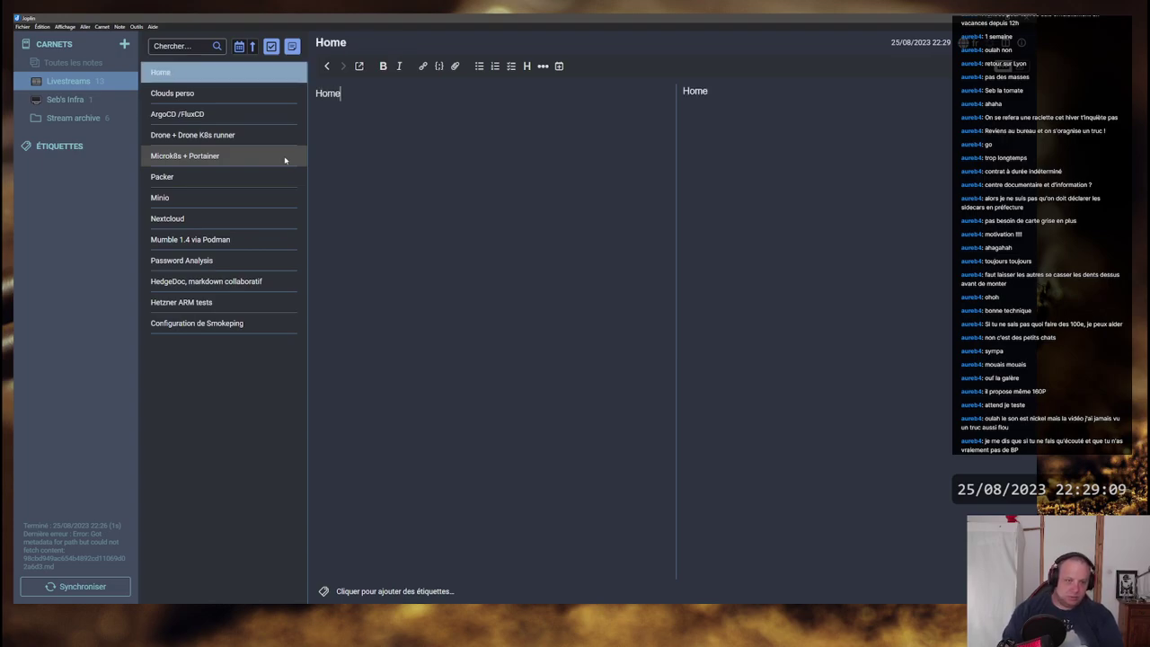
text(#)
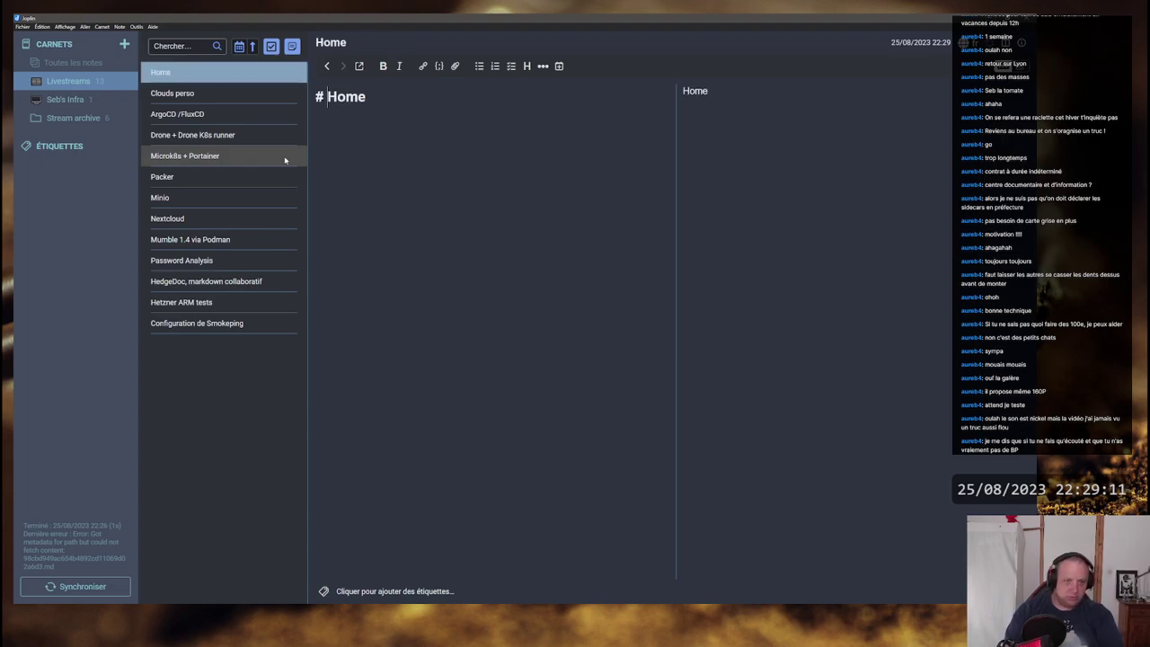
key(End)
text(Assistant)
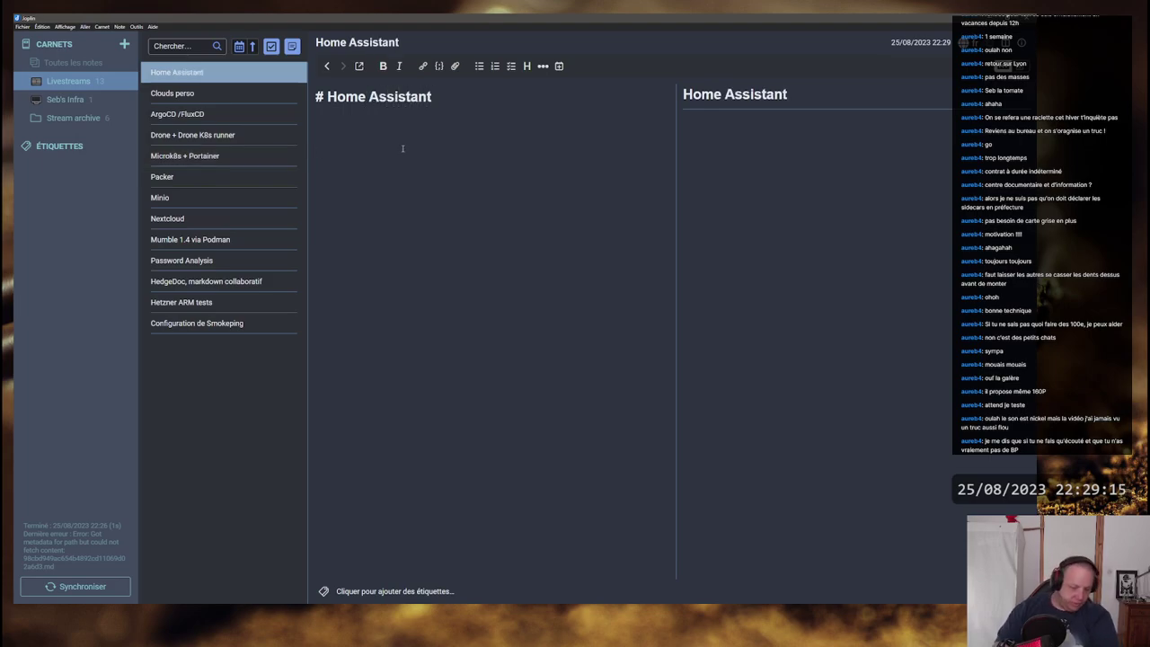
key(Return)
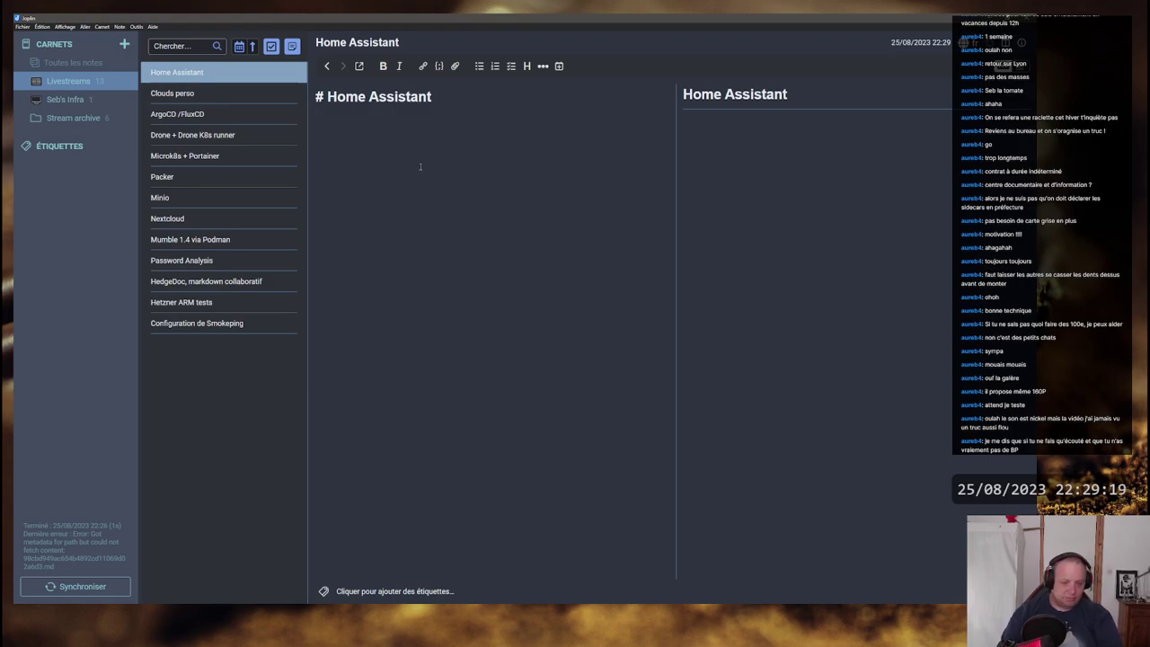
Step: Add a checkbox list under the Home Assistant heading with the items "Installation" and "Matériel"
click(369, 118)
click(511, 66)
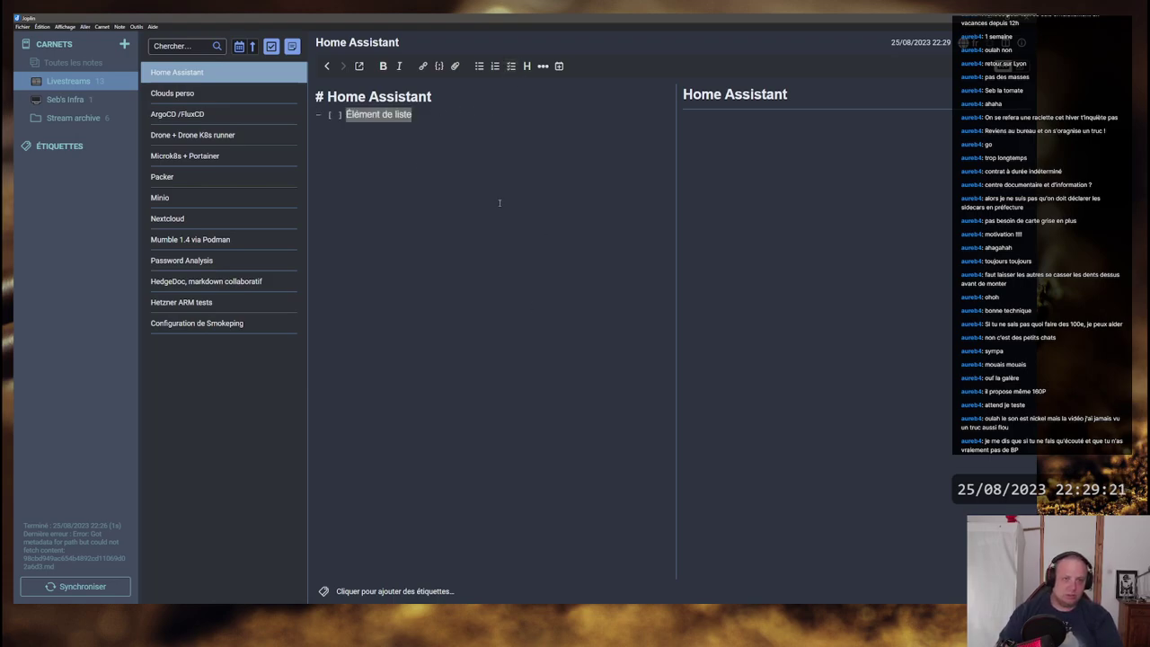
text(M)
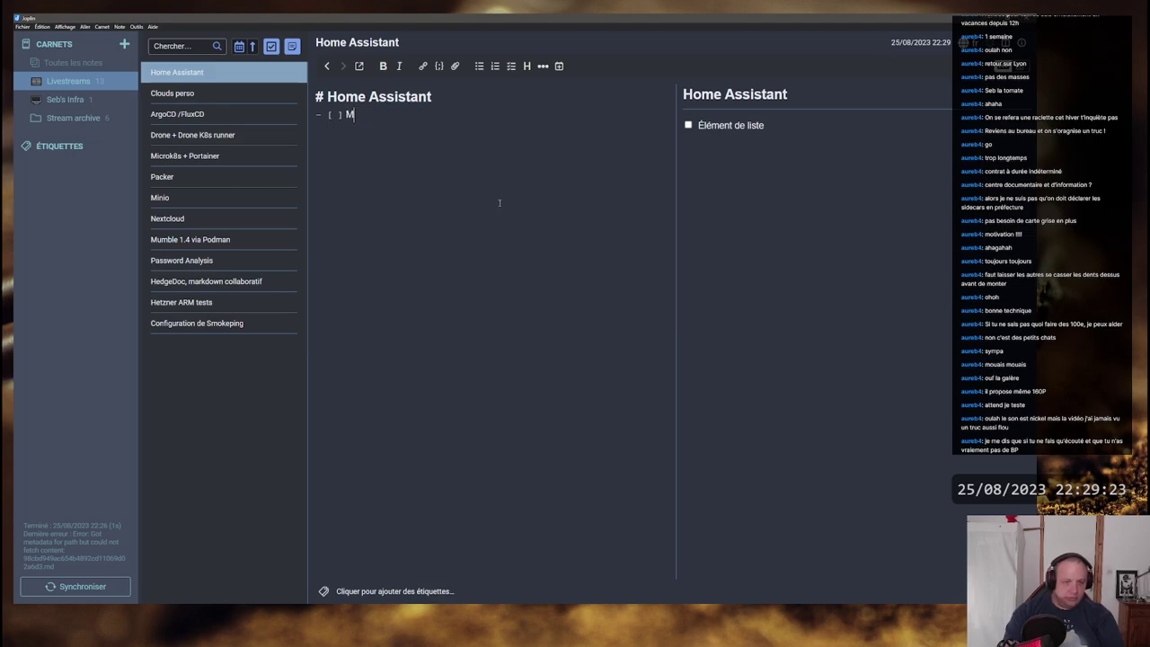
key(BackSpace)
text(Installation)
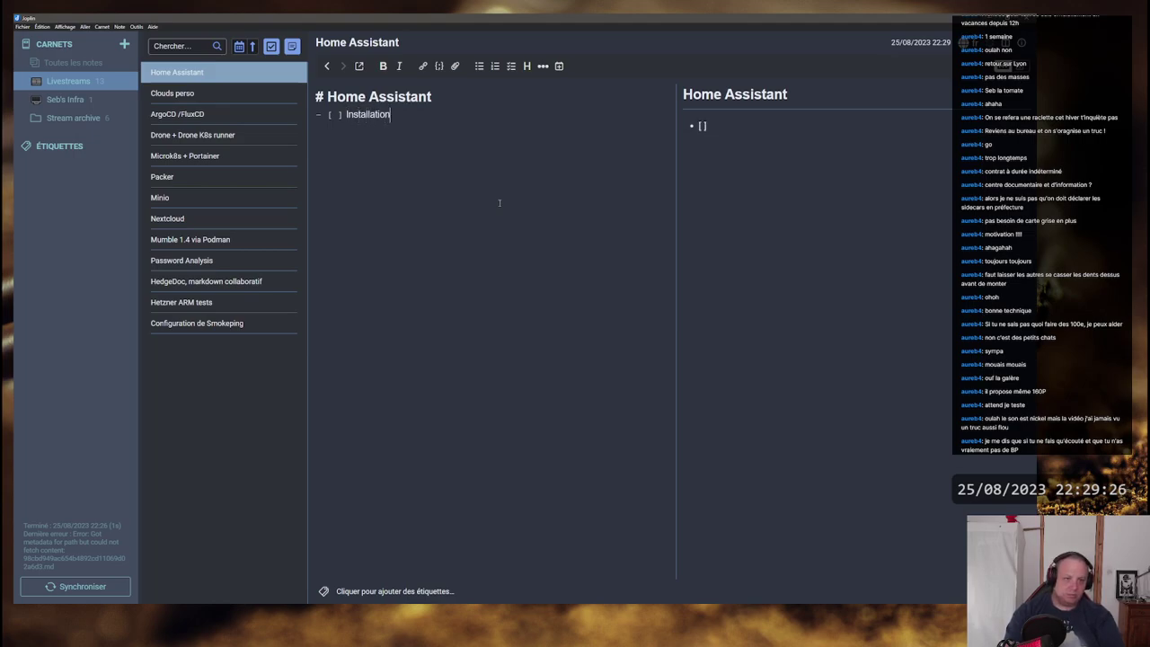
key(Return)
text(Zig)
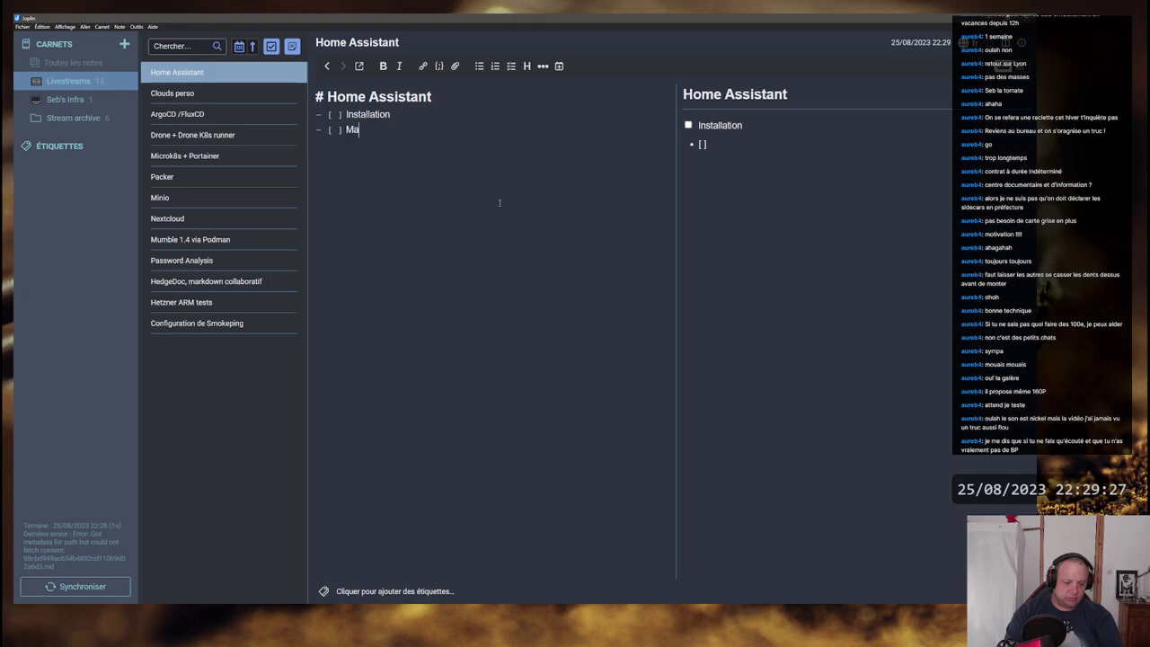
key(BackSpace)
key(BackSpace)
key(BackSpace)
text(Matériel)
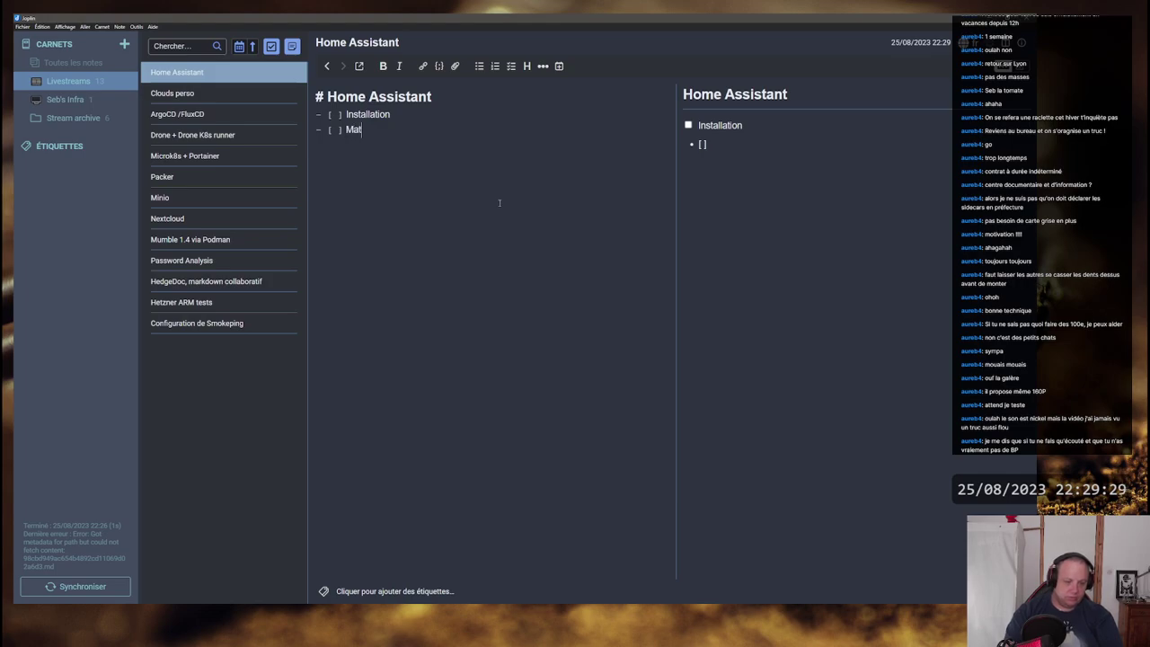